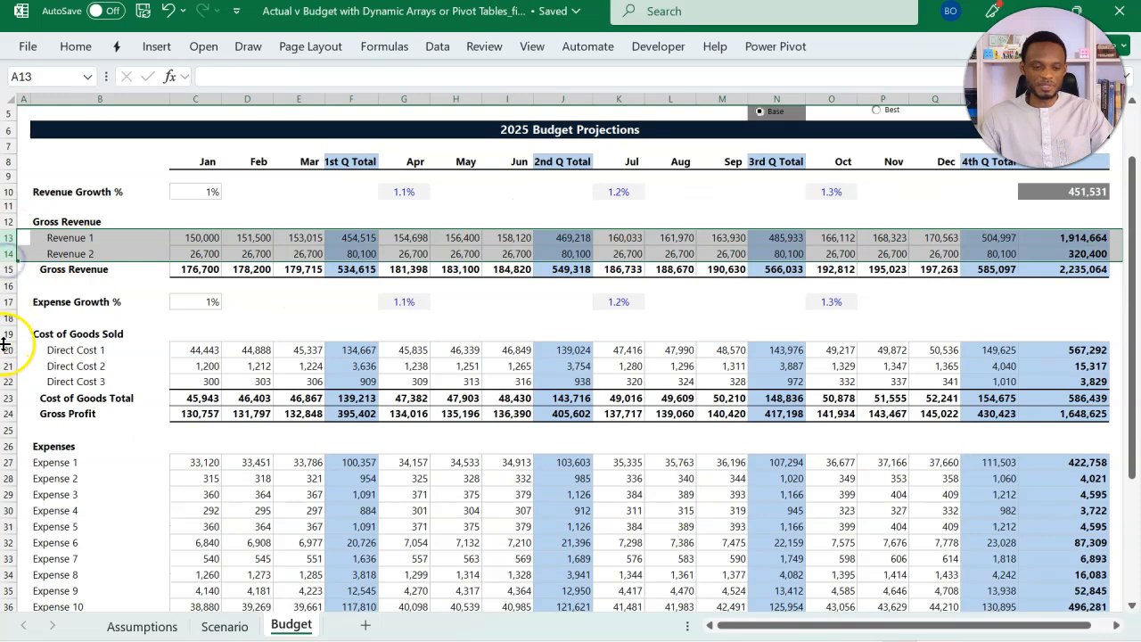
Step: Review the Cost of Goods Sold rows, an Expense 14 quarterly total and the annual Net Profit formula in the Budget sheet
{"action": "left_click_drag", "start_coordinate": [8, 350], "coordinate": [5, 392]}
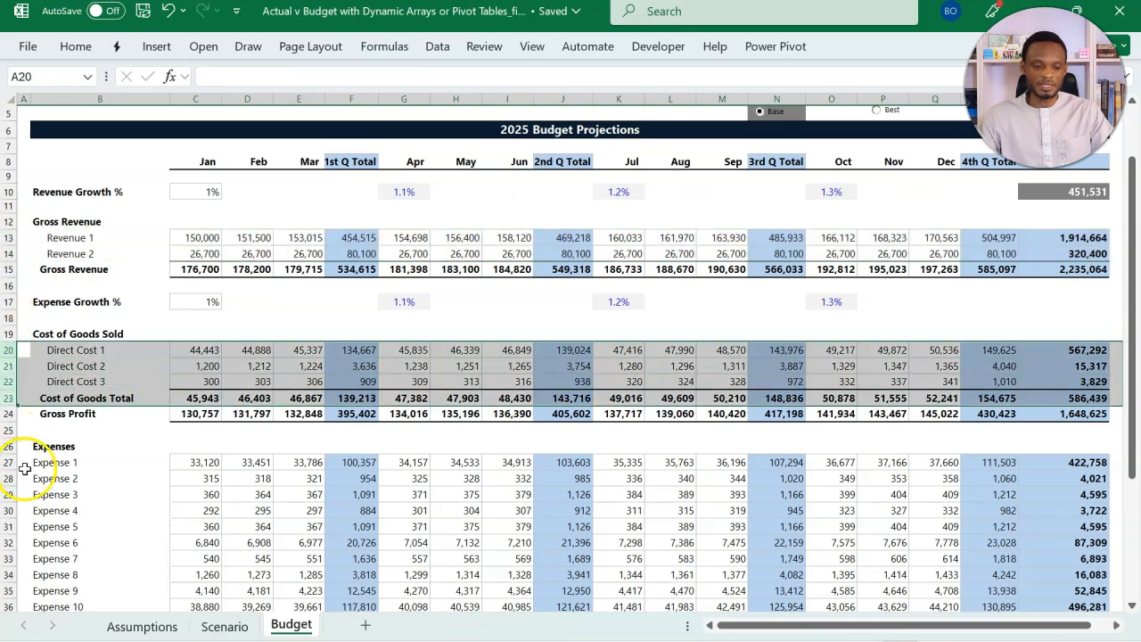
{"action": "scroll", "coordinate": [18, 445], "scroll_direction": "down", "scroll_amount": 4}
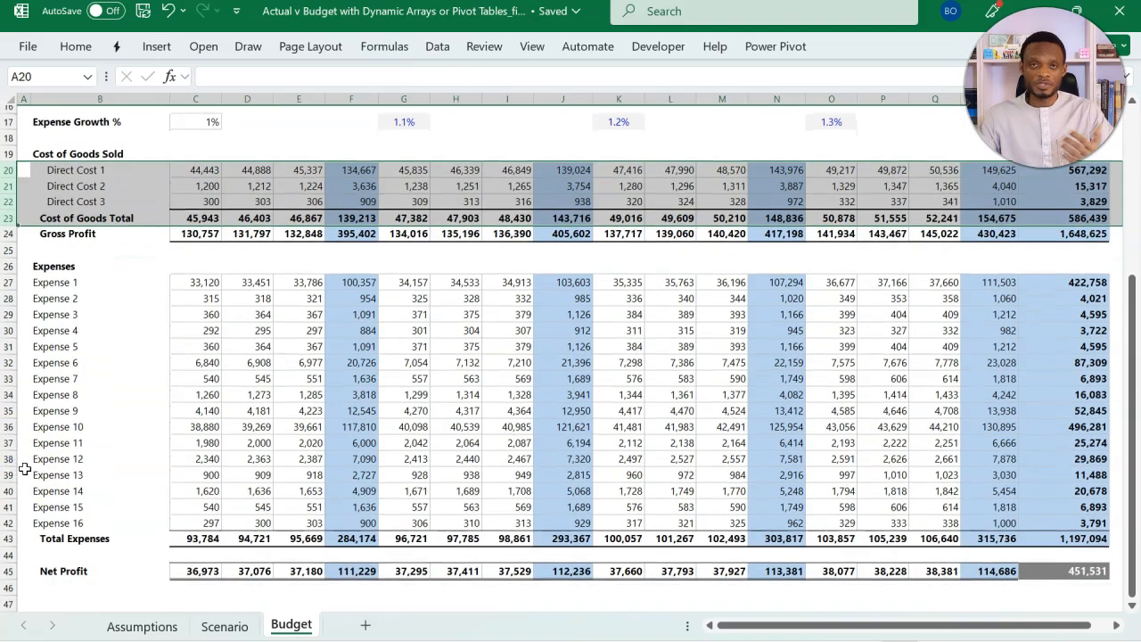
{"action": "left_click", "coordinate": [357, 490]}
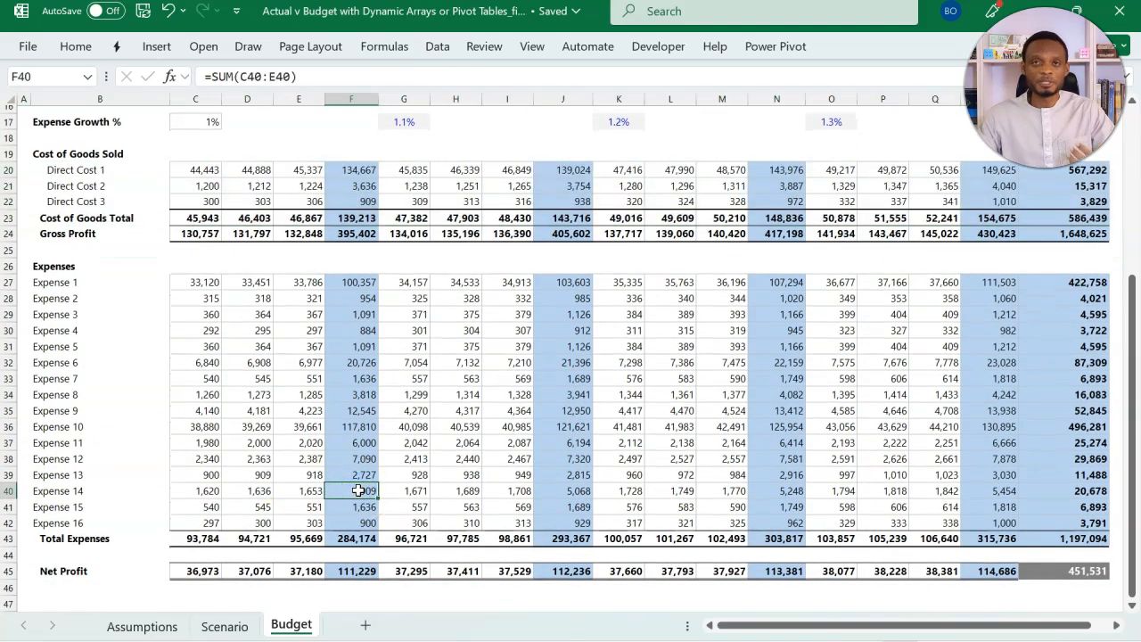
{"action": "left_click", "coordinate": [1051, 573]}
{"action": "scroll", "coordinate": [740, 486], "scroll_direction": "up", "scroll_amount": 5}
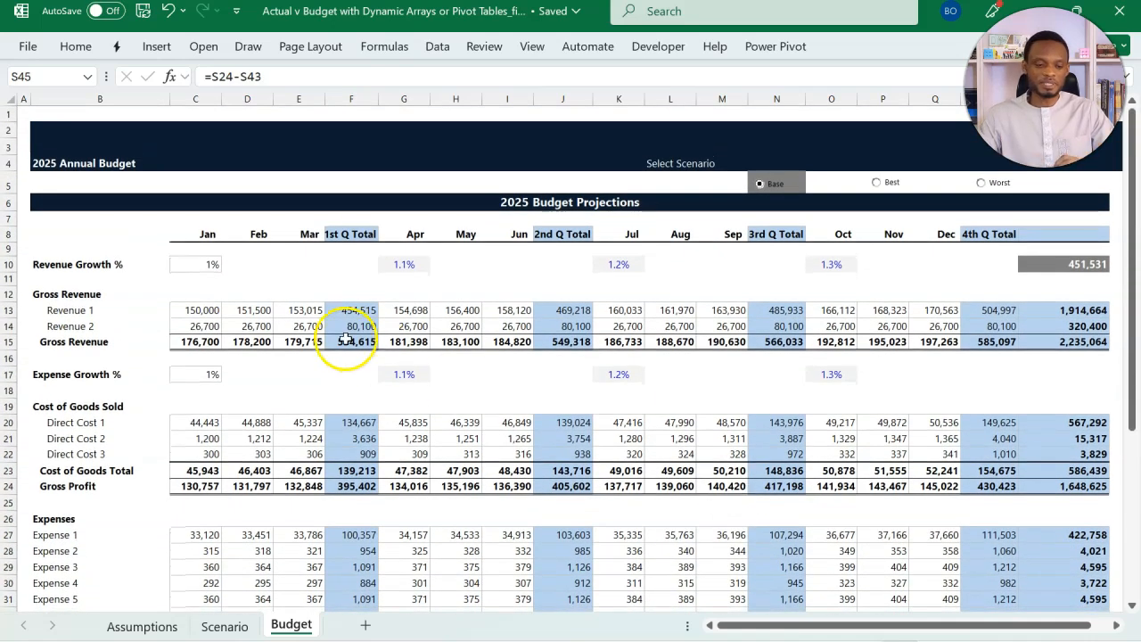
Step: Inspect the Revenue Growth % and Expense Growth % rows, including the January and April revenue growth formulas
{"action": "left_click", "coordinate": [7, 264]}
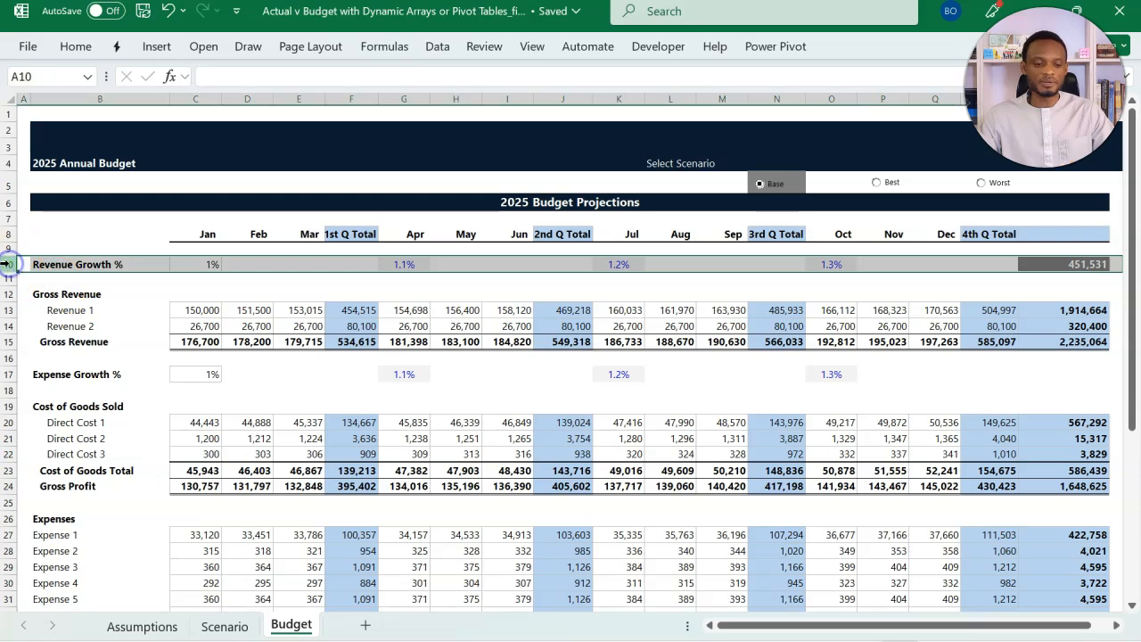
{"action": "left_click", "coordinate": [8, 375], "text": "ctrl"}
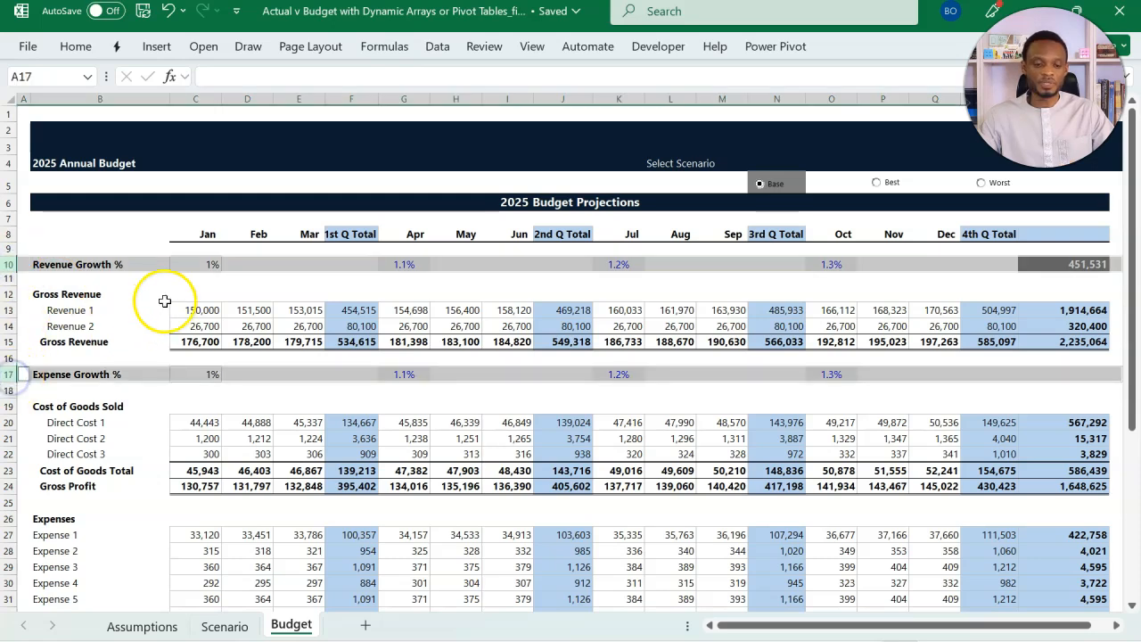
{"action": "left_click", "coordinate": [200, 266]}
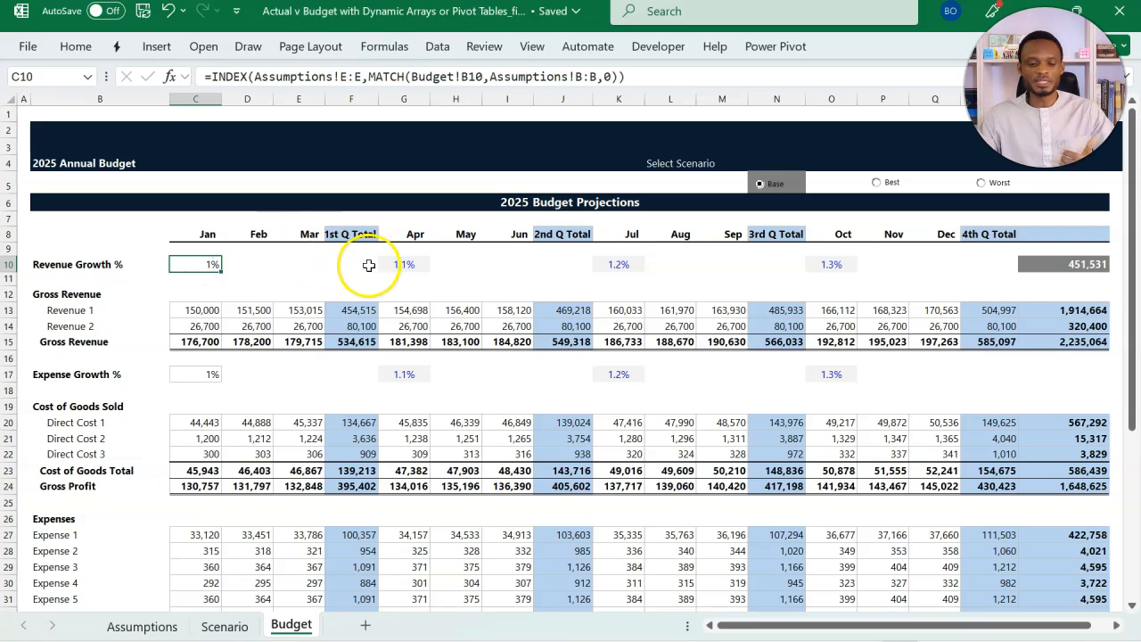
{"action": "left_click", "coordinate": [401, 266]}
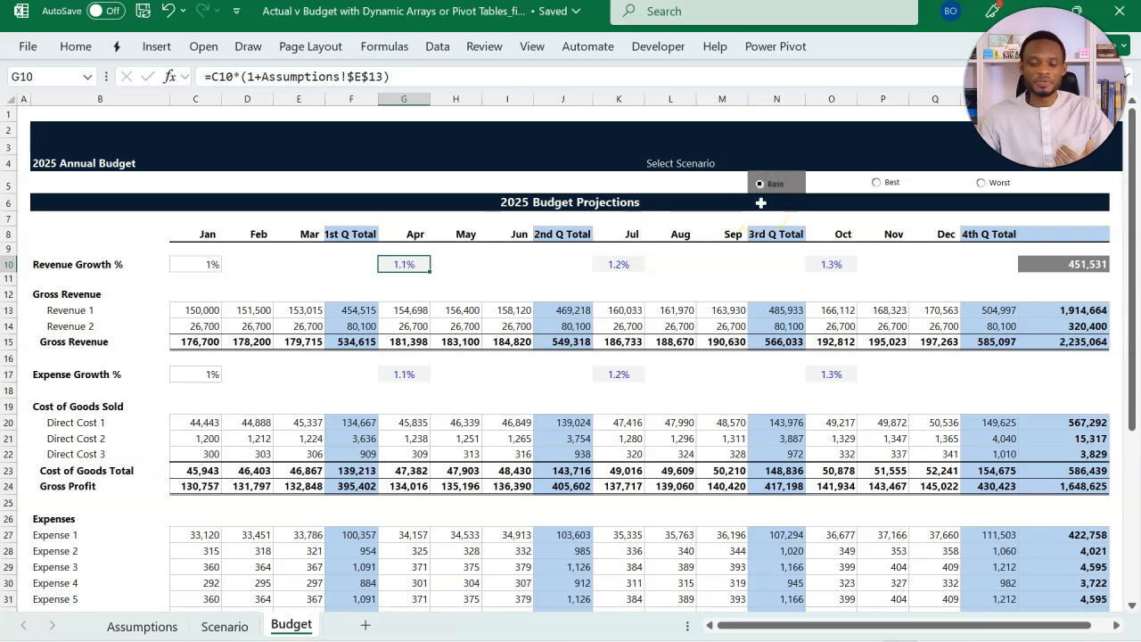
Step: Switch the budget scenario to Best, Worst and Base in turn, and leave it on Best
{"action": "left_click", "coordinate": [877, 184]}
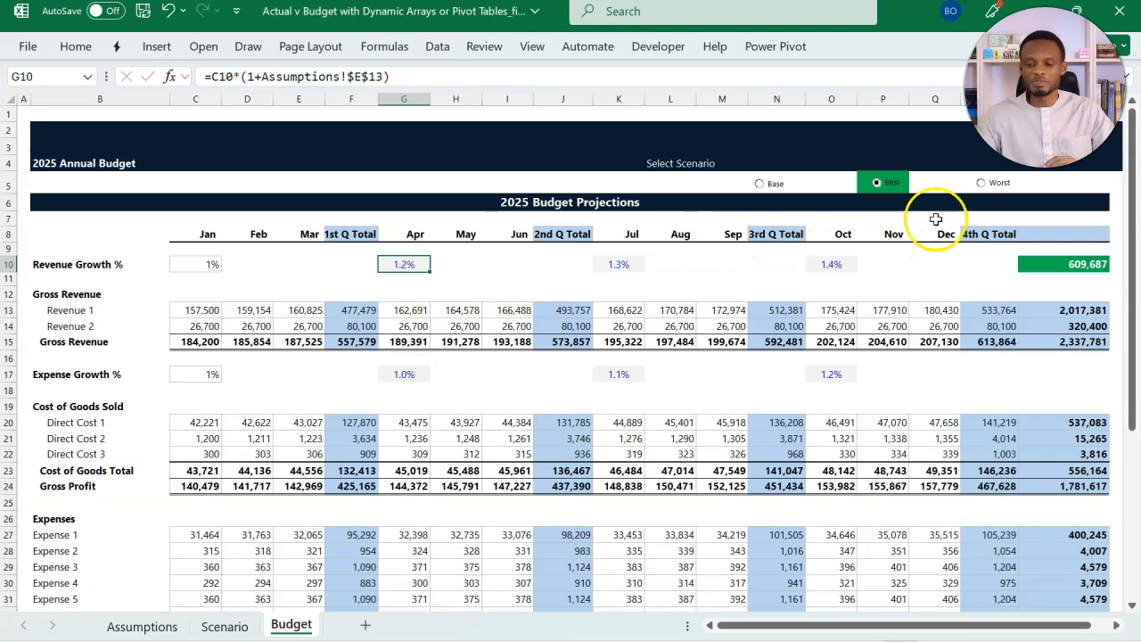
{"action": "left_click", "coordinate": [984, 185]}
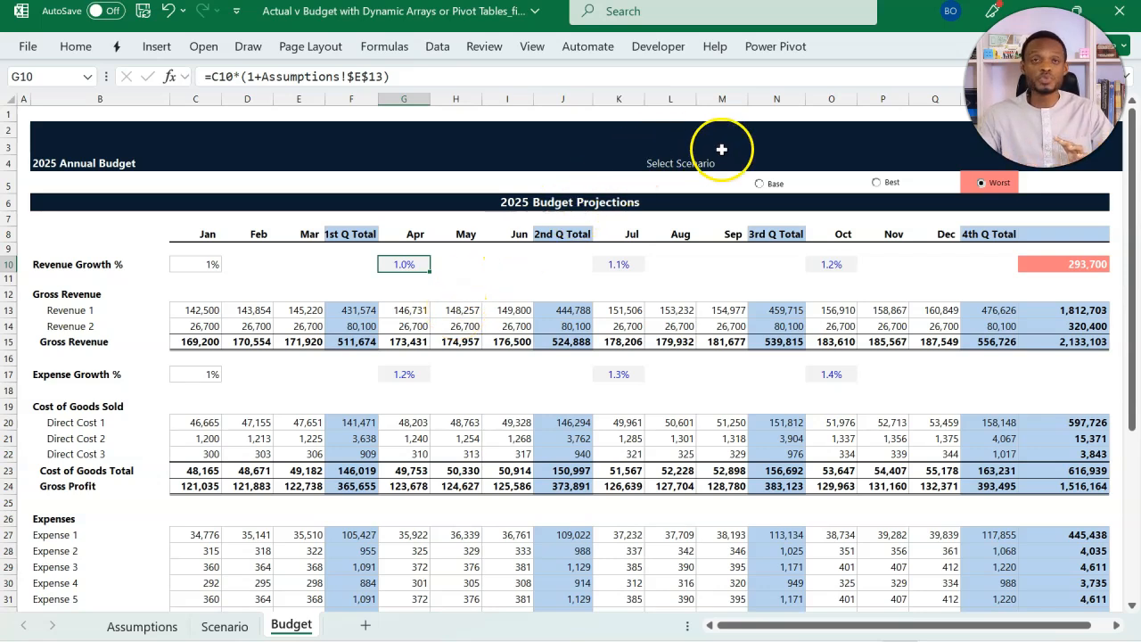
{"action": "left_click", "coordinate": [760, 184]}
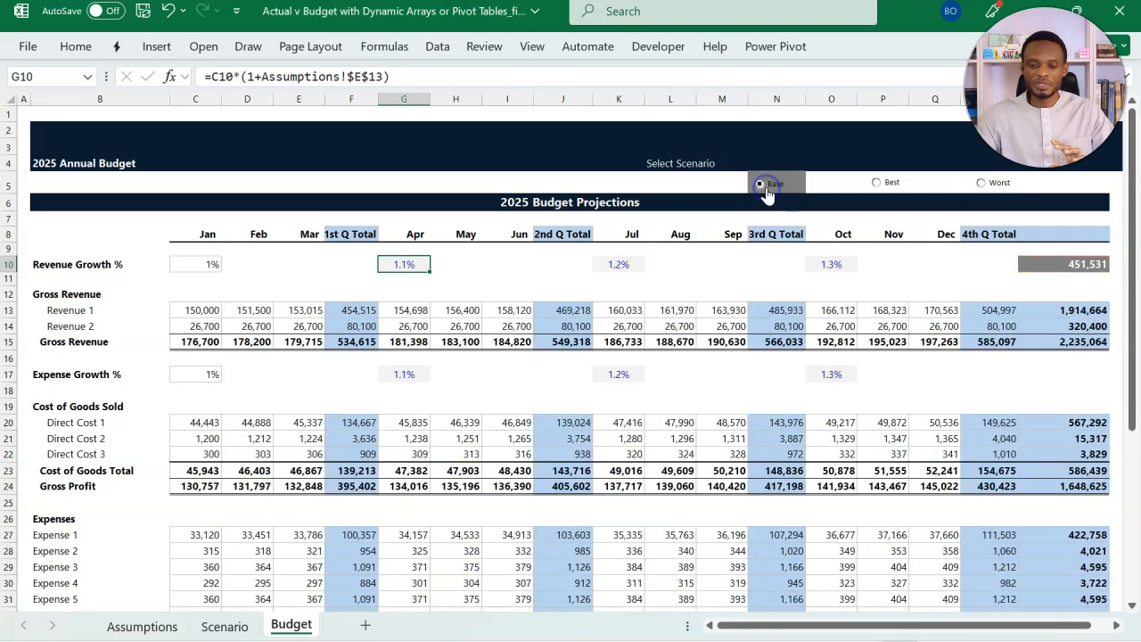
{"action": "left_click", "coordinate": [876, 185]}
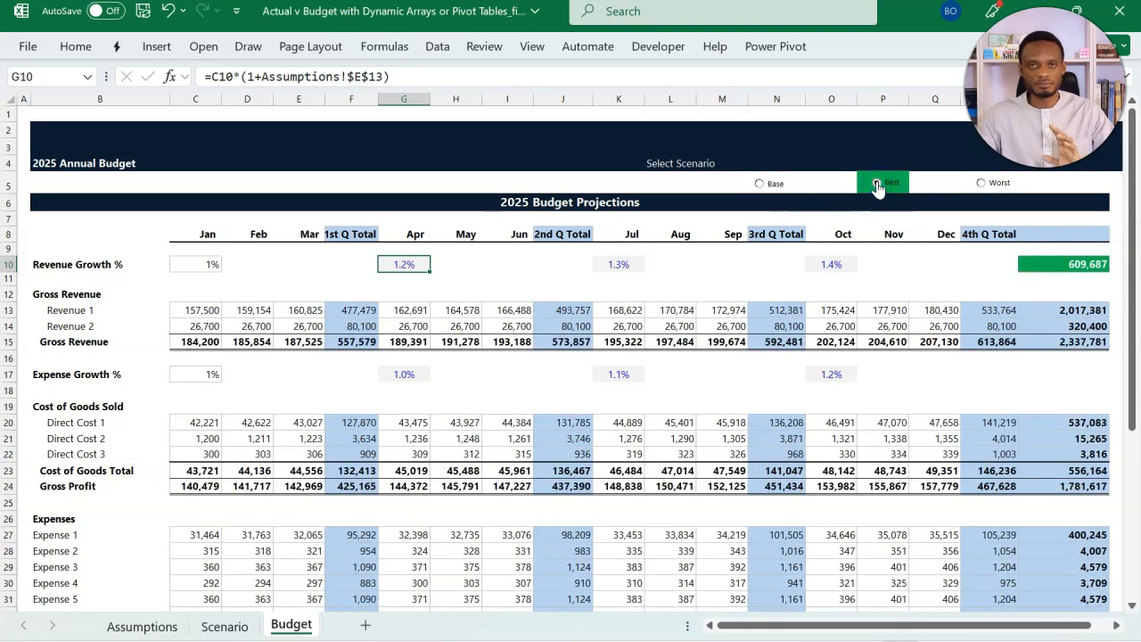
{"action": "left_click", "coordinate": [967, 181]}
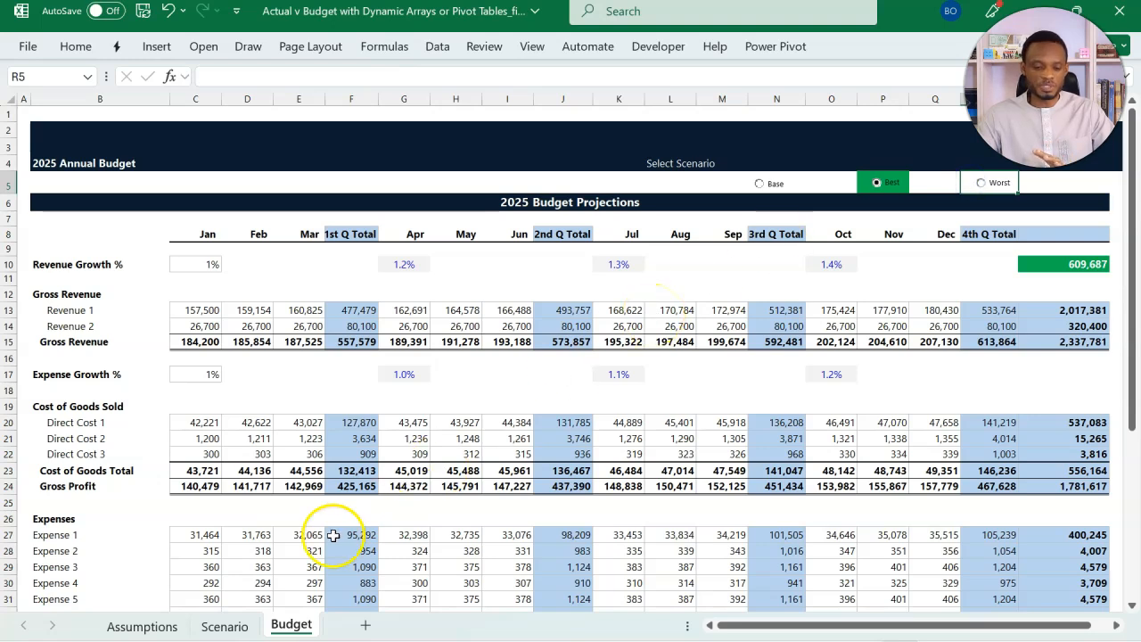
Step: Look through the budget items on the Assumptions sheet and highlight the Unit column
{"action": "left_click", "coordinate": [167, 628]}
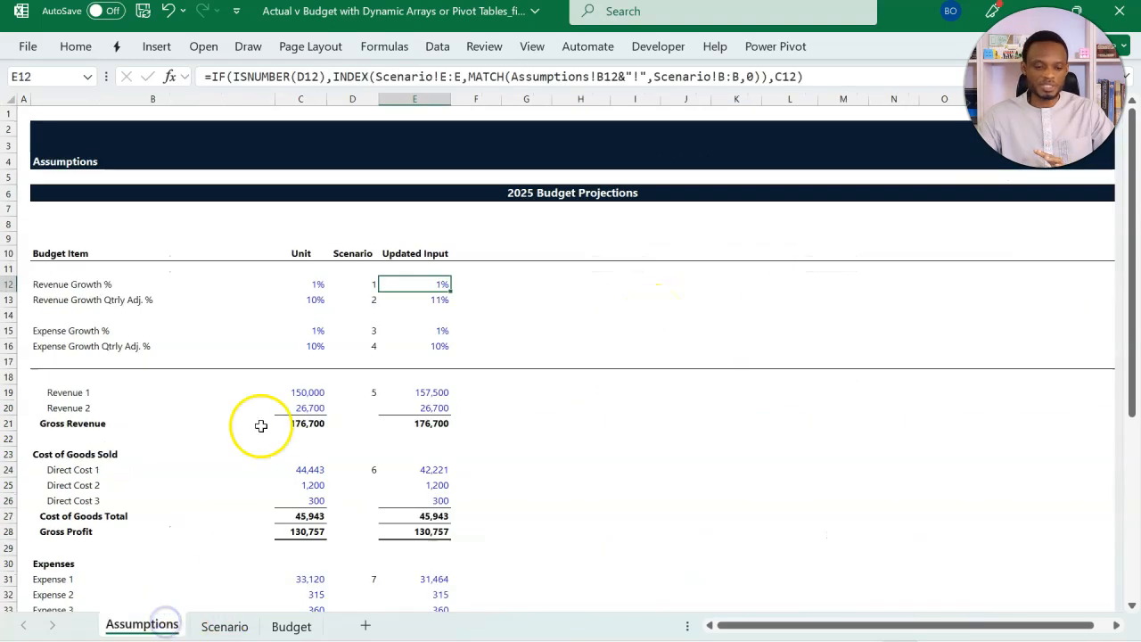
{"action": "scroll", "coordinate": [275, 383], "scroll_direction": "down", "scroll_amount": 2}
{"action": "scroll", "coordinate": [275, 383], "scroll_direction": "up", "scroll_amount": 2}
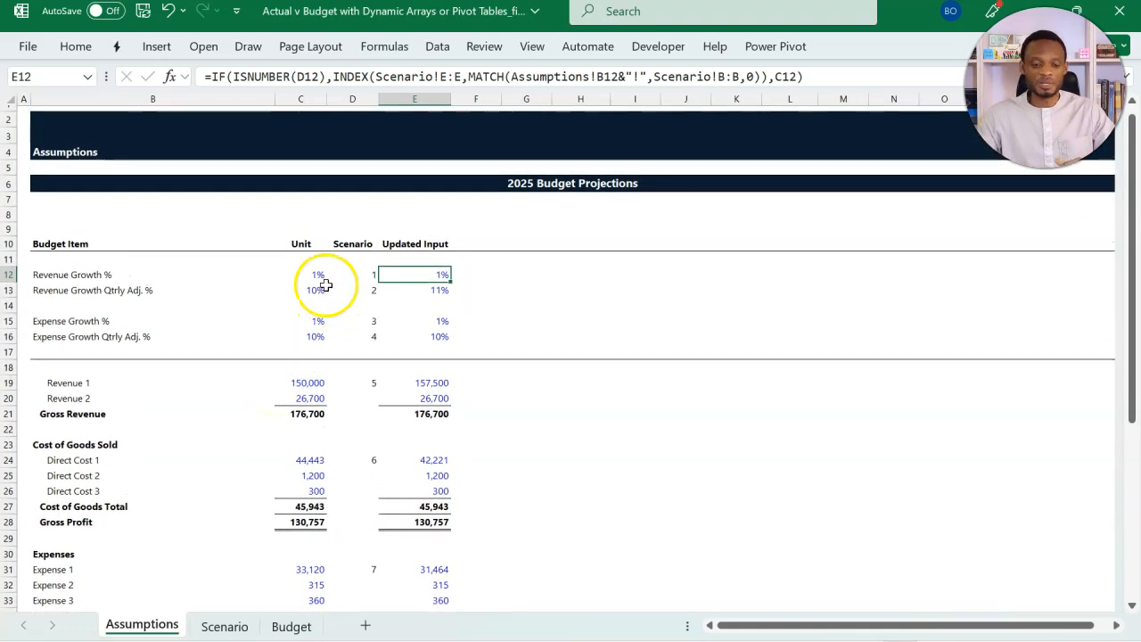
{"action": "scroll", "coordinate": [301, 295], "scroll_direction": "down", "scroll_amount": 2}
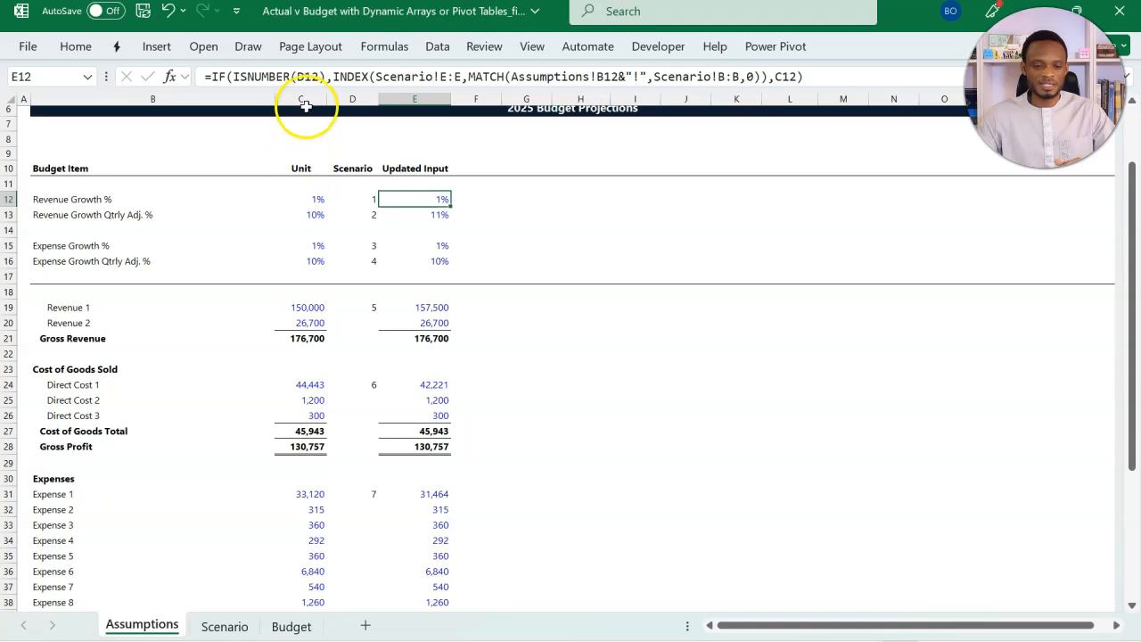
{"action": "left_click", "coordinate": [305, 99]}
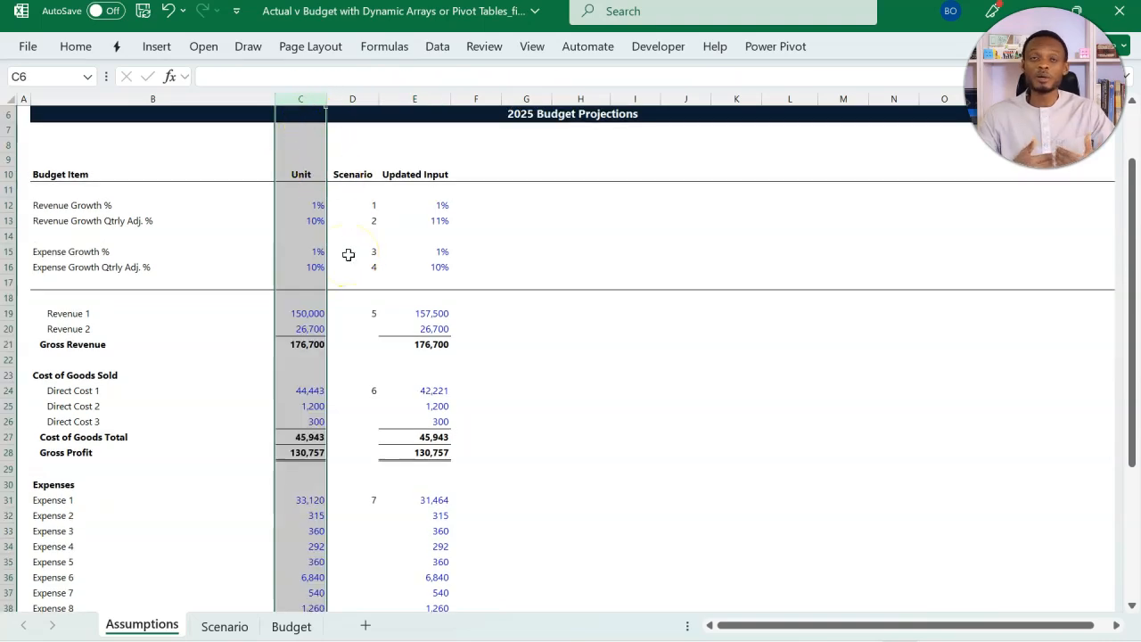
Step: Inspect the Scenario numbers for Revenue Growth % and Revenue 1, and the Updated Input formula in E12
{"action": "left_click", "coordinate": [373, 206]}
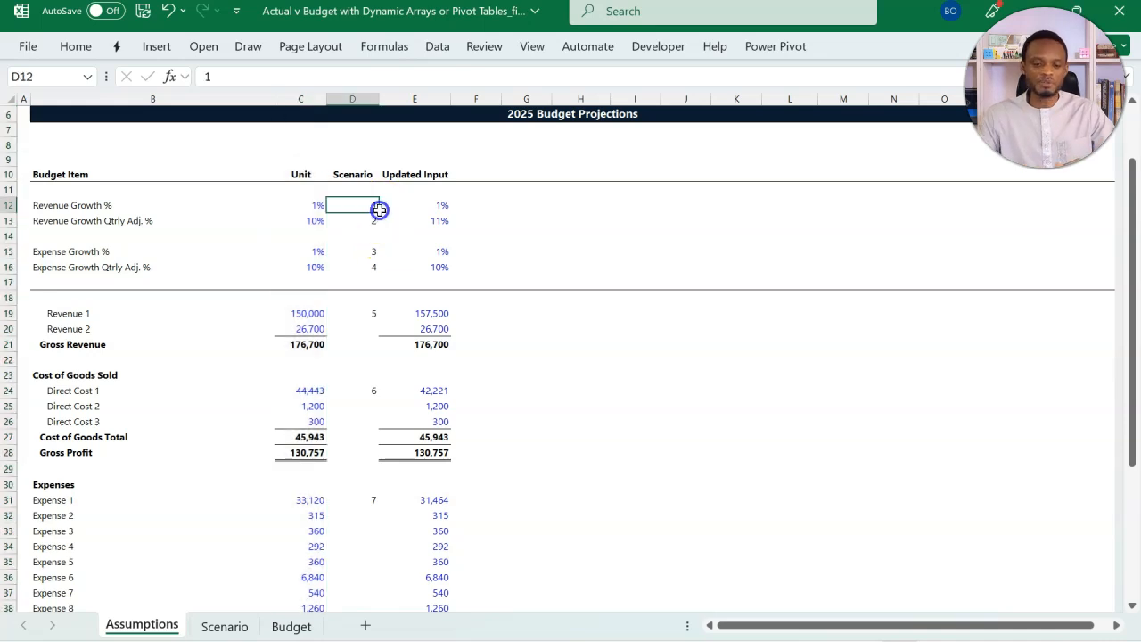
{"action": "left_click", "coordinate": [363, 312]}
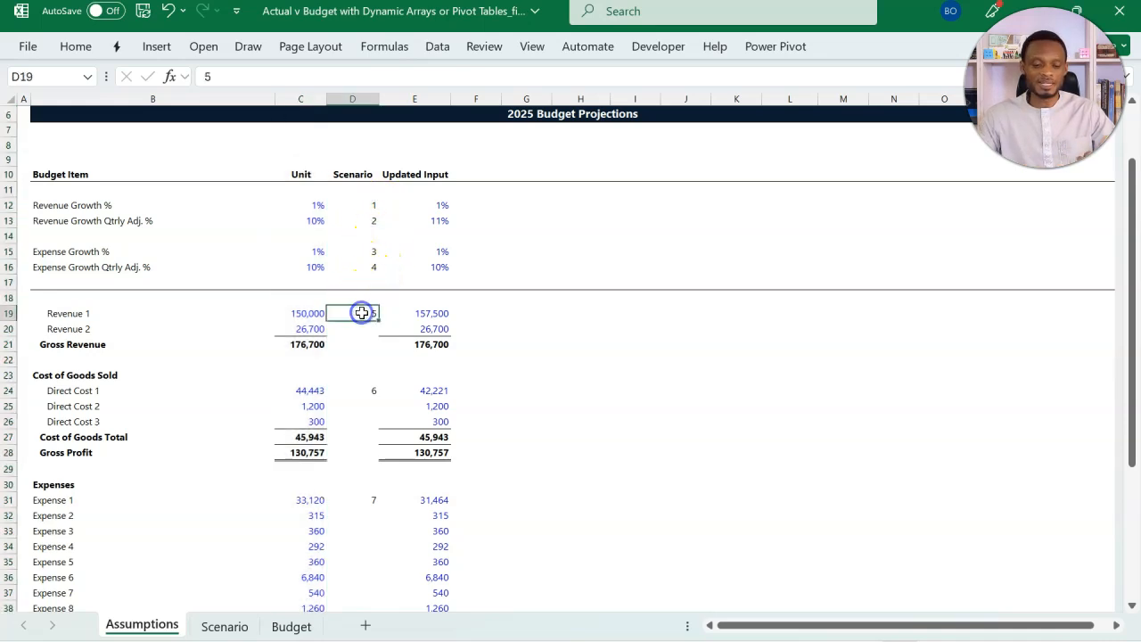
{"action": "left_click", "coordinate": [377, 235]}
{"action": "scroll", "coordinate": [374, 223], "scroll_direction": "up", "scroll_amount": 1}
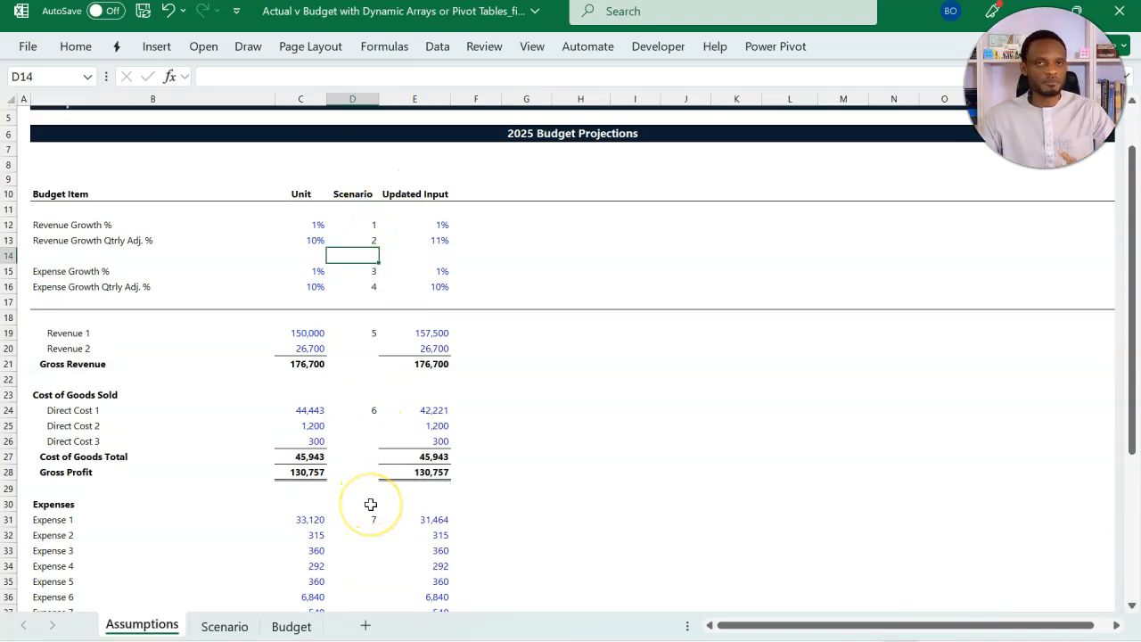
{"action": "left_click", "coordinate": [443, 221]}
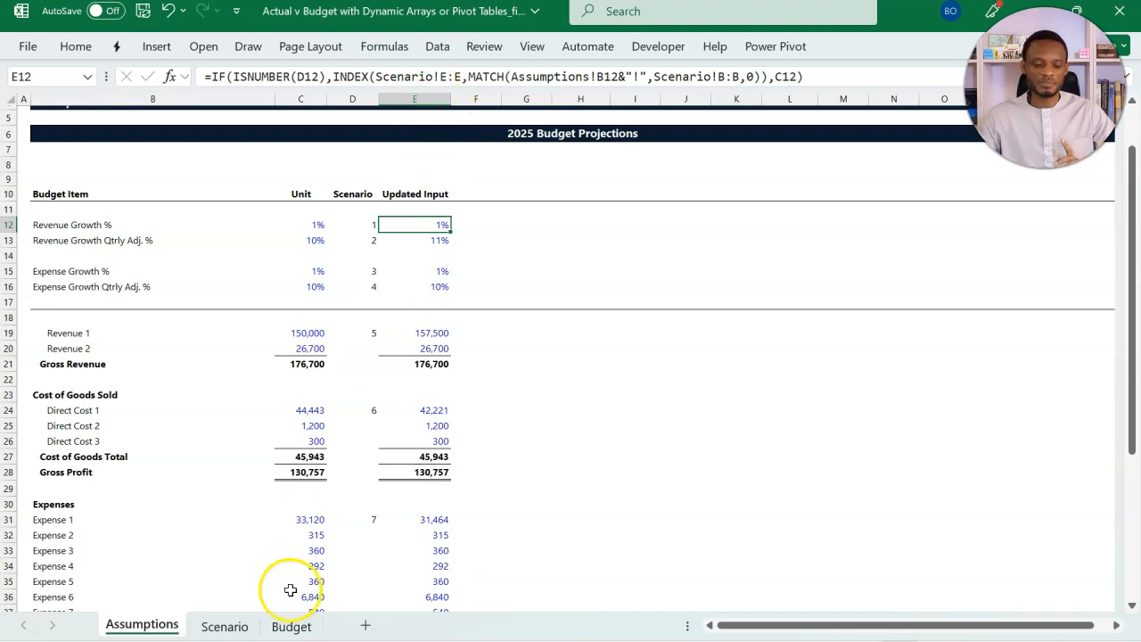
Step: Check the Best case Revenue Growth % formula on the Scenario sheet, then return through Assumptions to the Budget sheet
{"action": "left_click", "coordinate": [225, 626]}
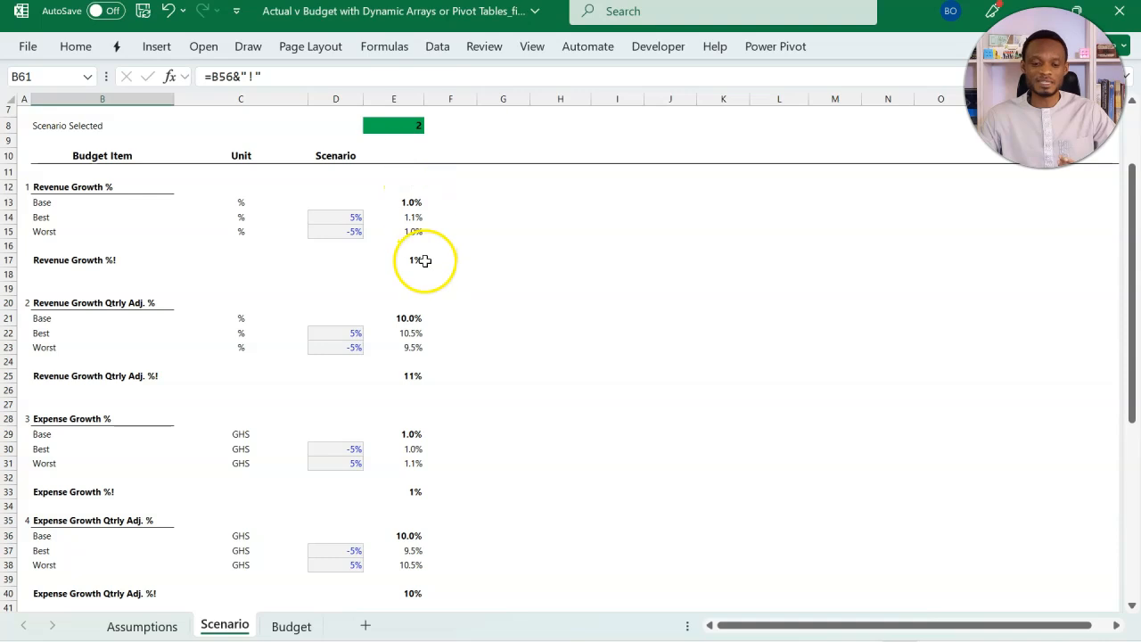
{"action": "left_click", "coordinate": [414, 220]}
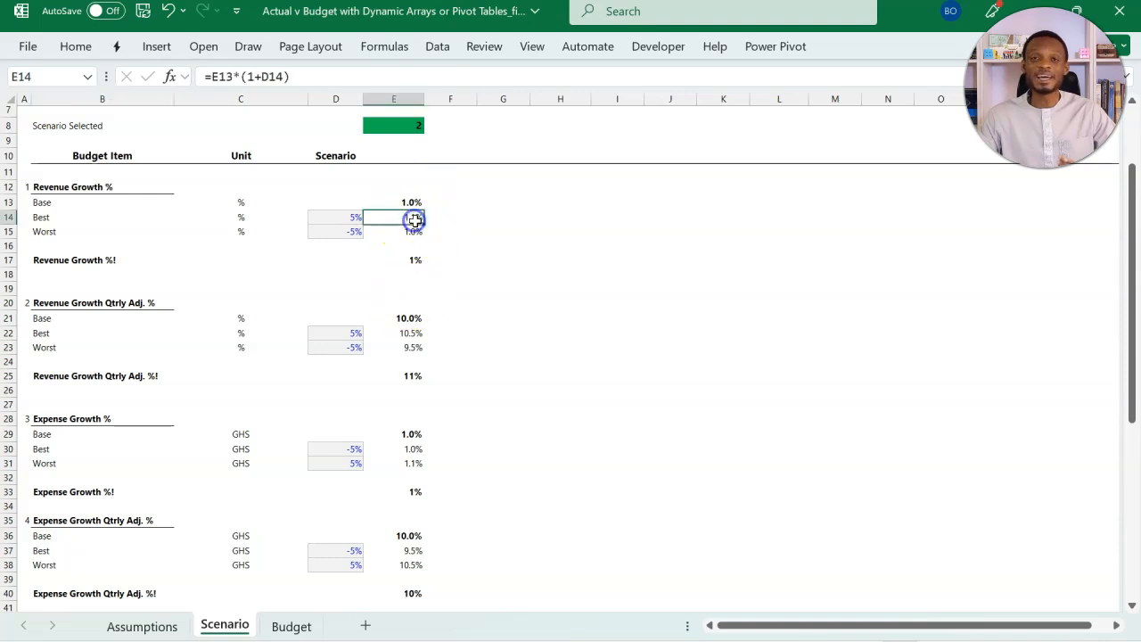
{"action": "left_click", "coordinate": [143, 627]}
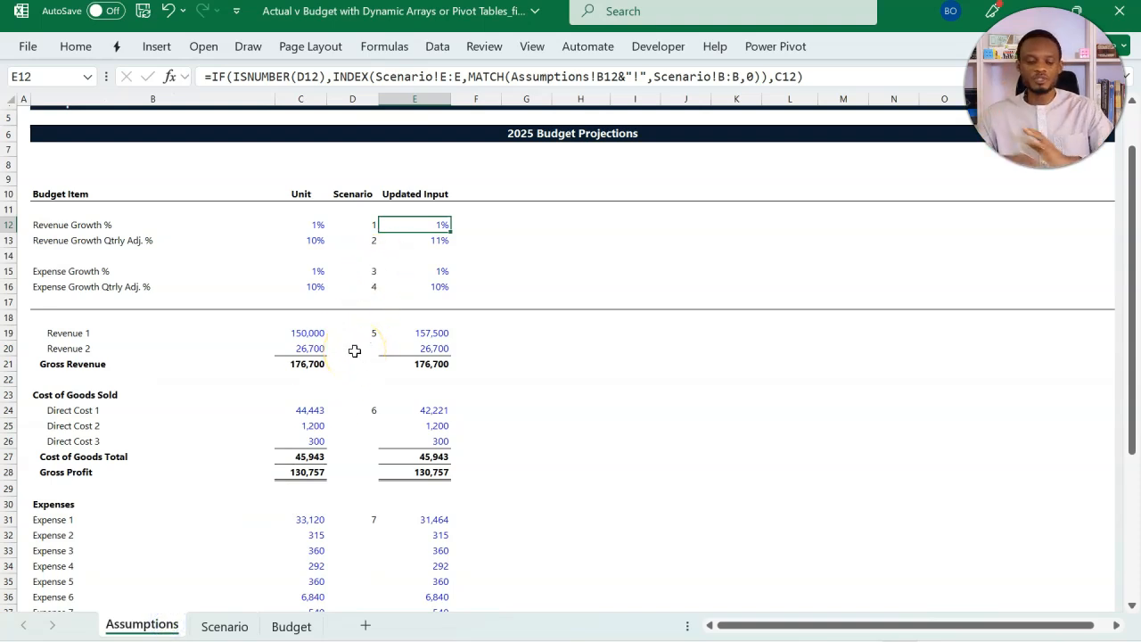
{"action": "left_click", "coordinate": [294, 626]}
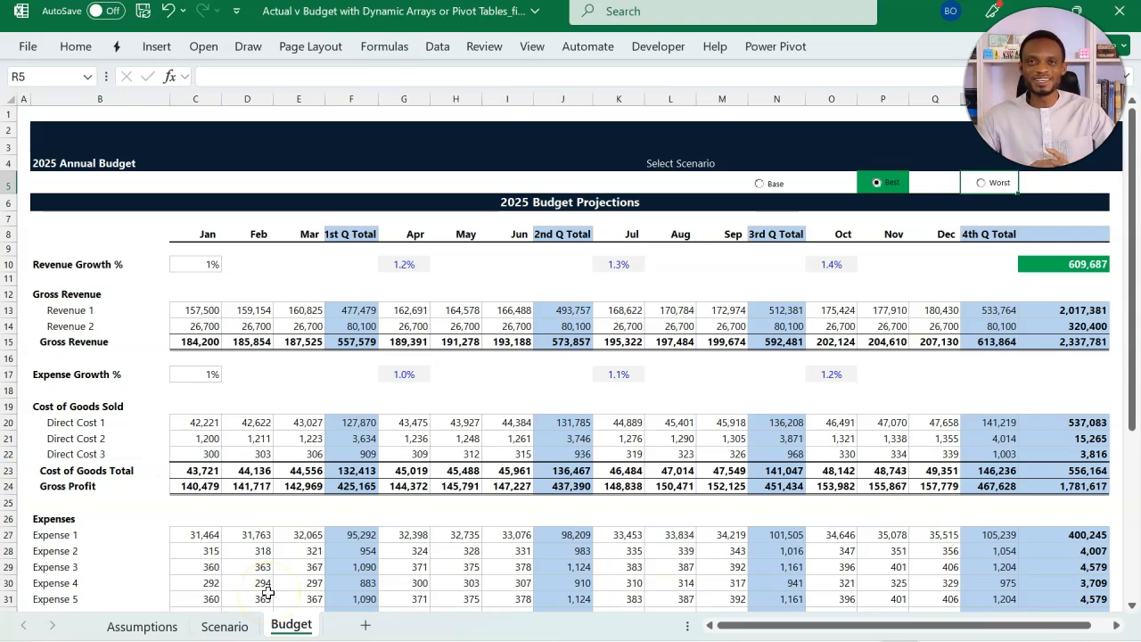
Step: Switch to the Create an Annual Budget with Flexible Scenarios workbook and review the Unit column and growth assumptions in rows 12 to 16
{"action": "left_click", "coordinate": [110, 586]}
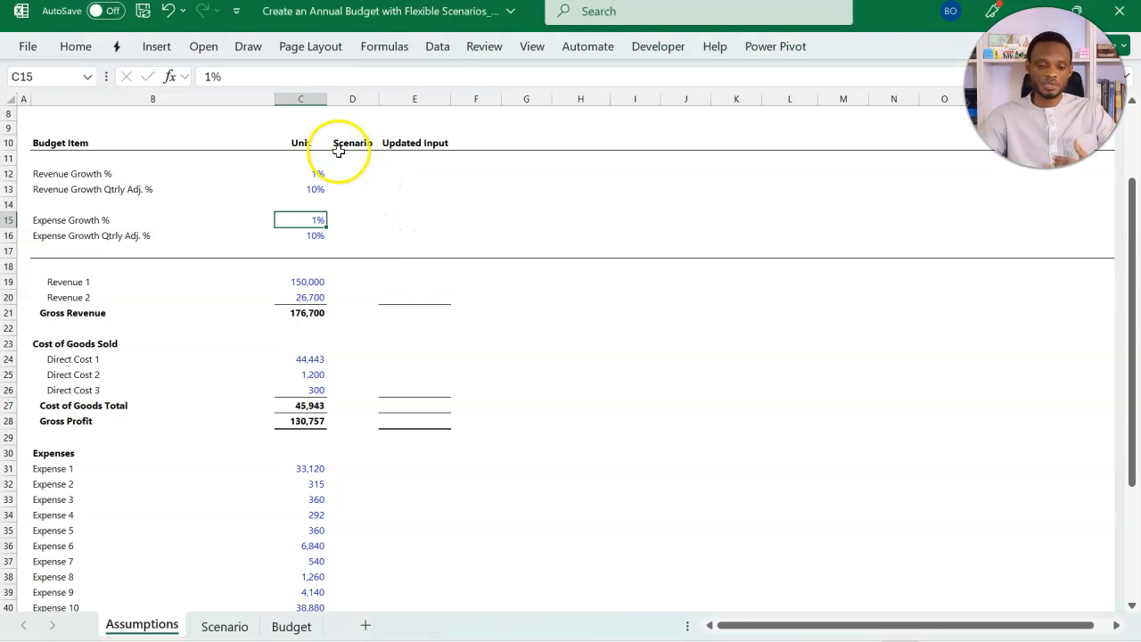
{"action": "left_click", "coordinate": [311, 98]}
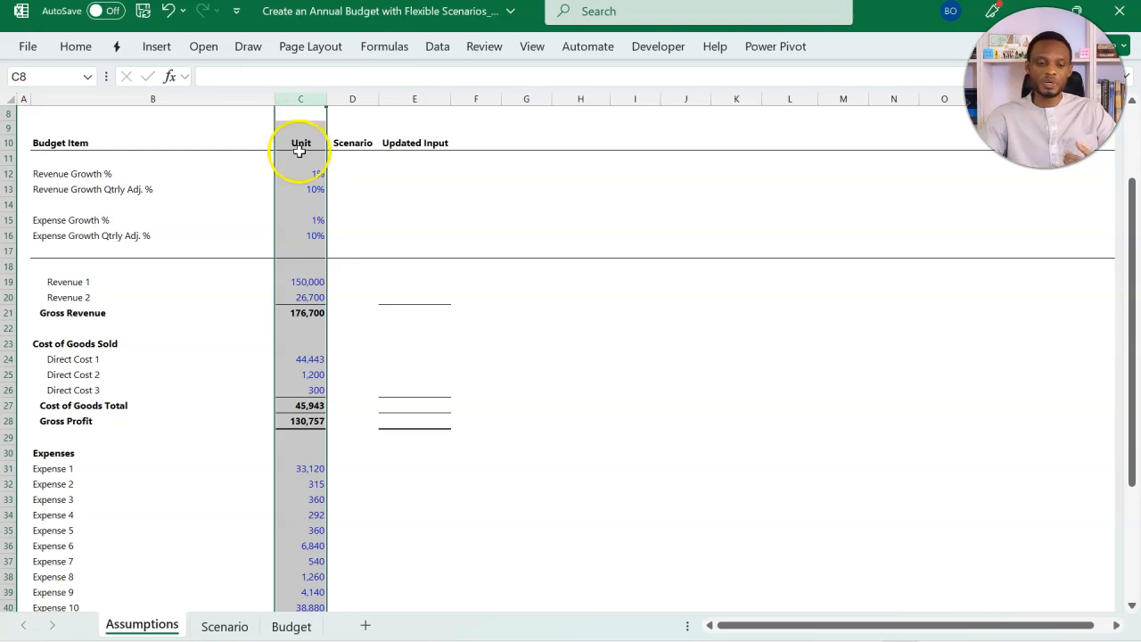
{"action": "left_click", "coordinate": [115, 176]}
{"action": "left_click_drag", "start_coordinate": [115, 177], "coordinate": [109, 234]}
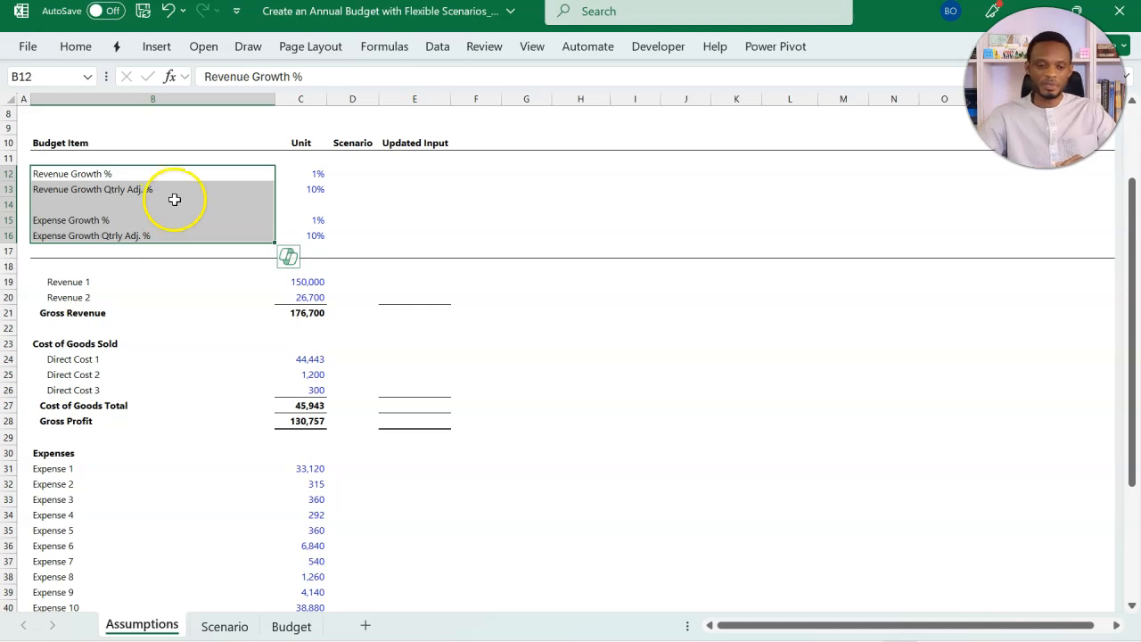
{"action": "left_click_drag", "start_coordinate": [222, 176], "coordinate": [337, 233]}
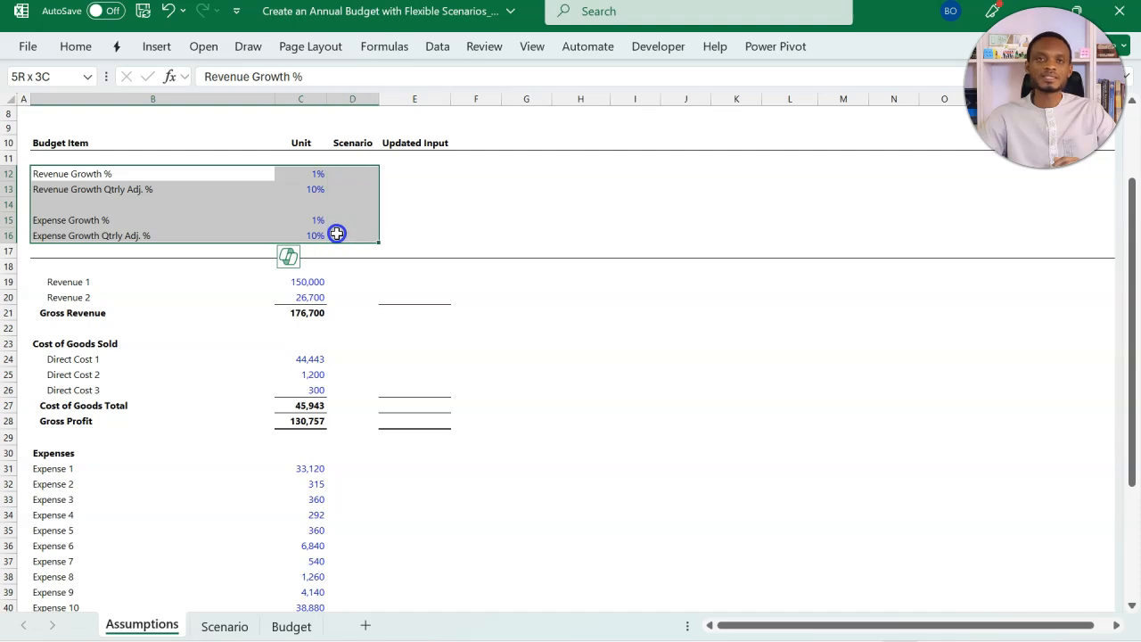
Step: Number the four revenue and expense growth assumptions 1 to 4 in the Scenario column, leaving row 14 blank
{"action": "left_click", "coordinate": [358, 177]}
{"action": "type", "text": "1"}
{"action": "key", "text": "Return"}
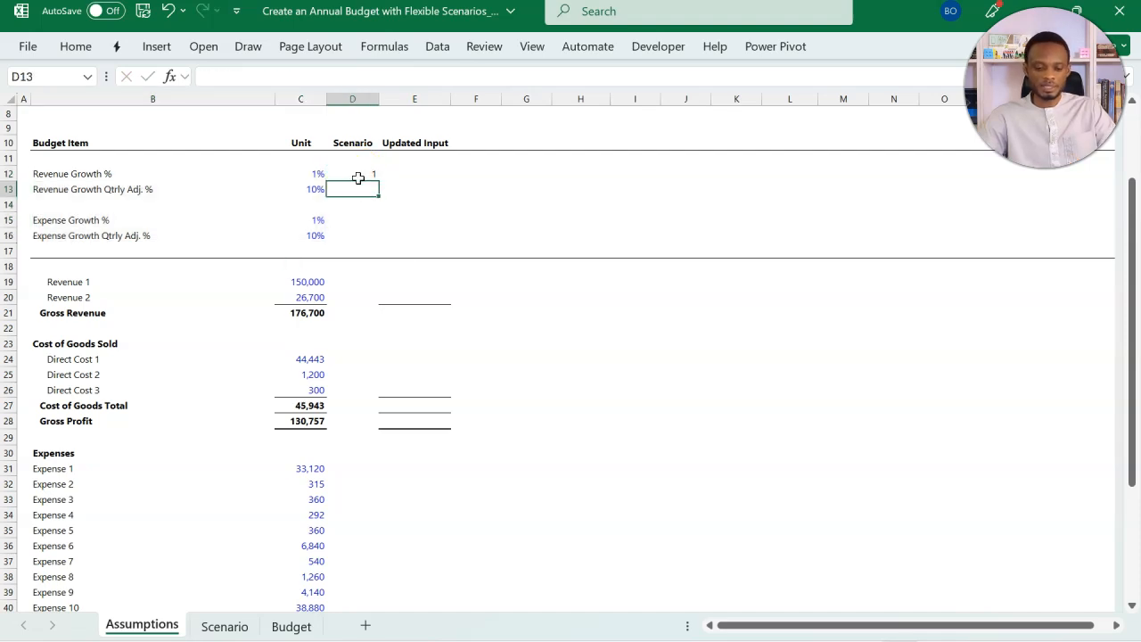
{"action": "type", "text": "2"}
{"action": "key", "text": "Return"}
{"action": "key", "text": "Return"}
{"action": "key", "text": "Return"}
{"action": "key", "text": "Up"}
{"action": "key", "text": "Return"}
{"action": "key", "text": "Return"}
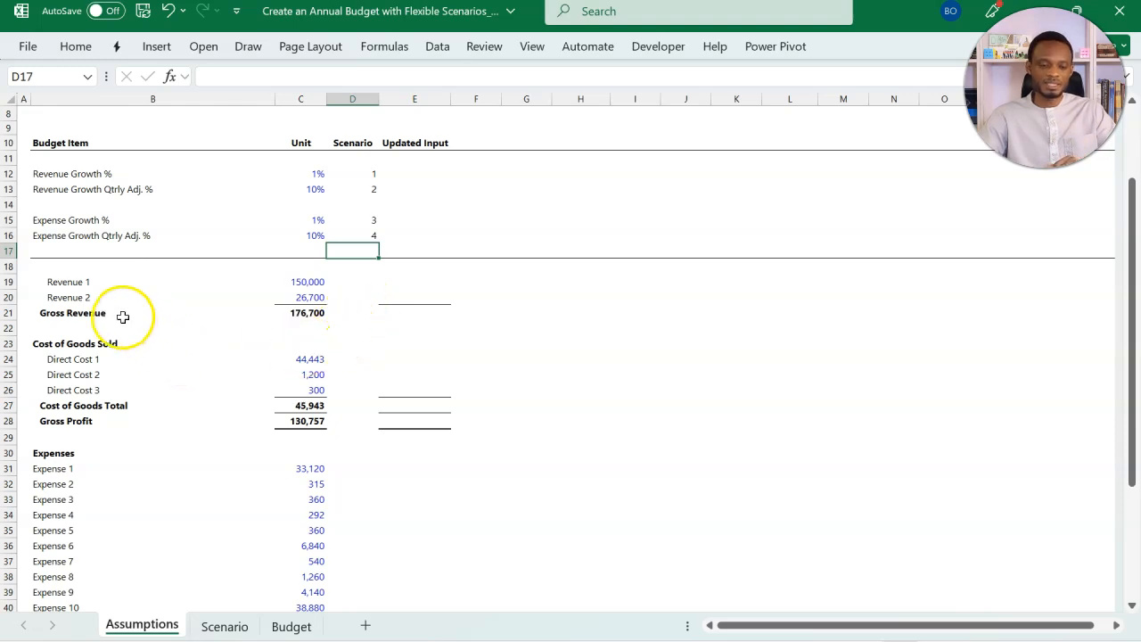
Step: Enter scenario number 5 for Revenue 1 in D19
{"action": "scroll", "coordinate": [123, 305], "scroll_direction": "down", "scroll_amount": 1}
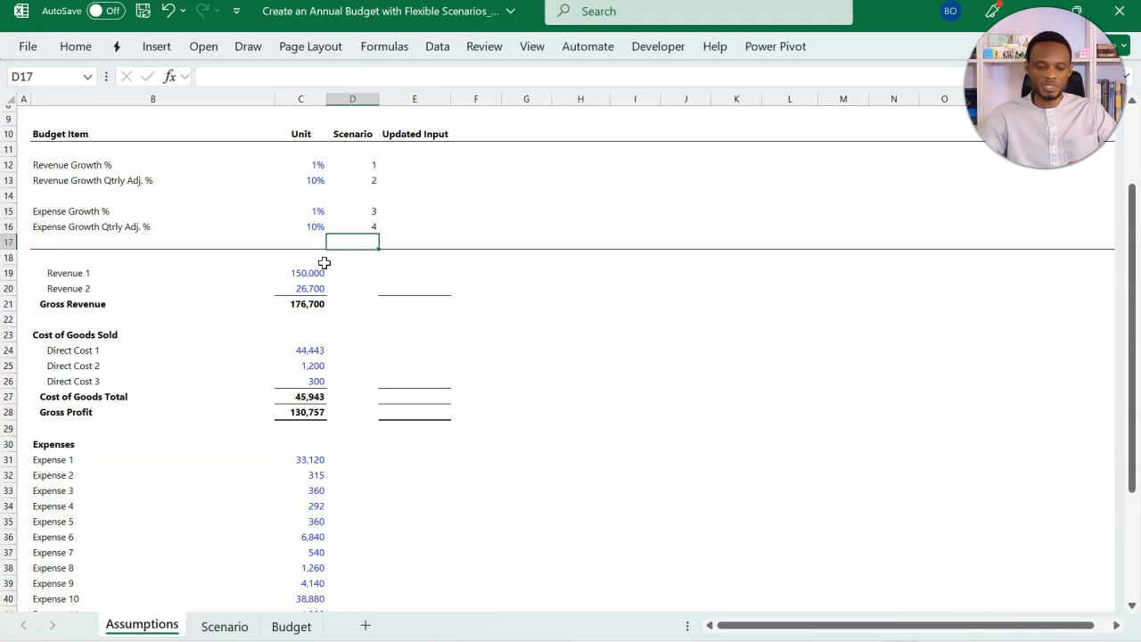
{"action": "left_click", "coordinate": [349, 273]}
{"action": "type", "text": "5"}
{"action": "key", "text": "Return"}
Step: Enter scenario number 6 for Direct Cost 1 in D24 and 7 for Expense 1 in D31
{"action": "key", "text": "Down"}
{"action": "key", "text": "Down"}
{"action": "key", "text": "Down"}
{"action": "key", "text": "Down"}
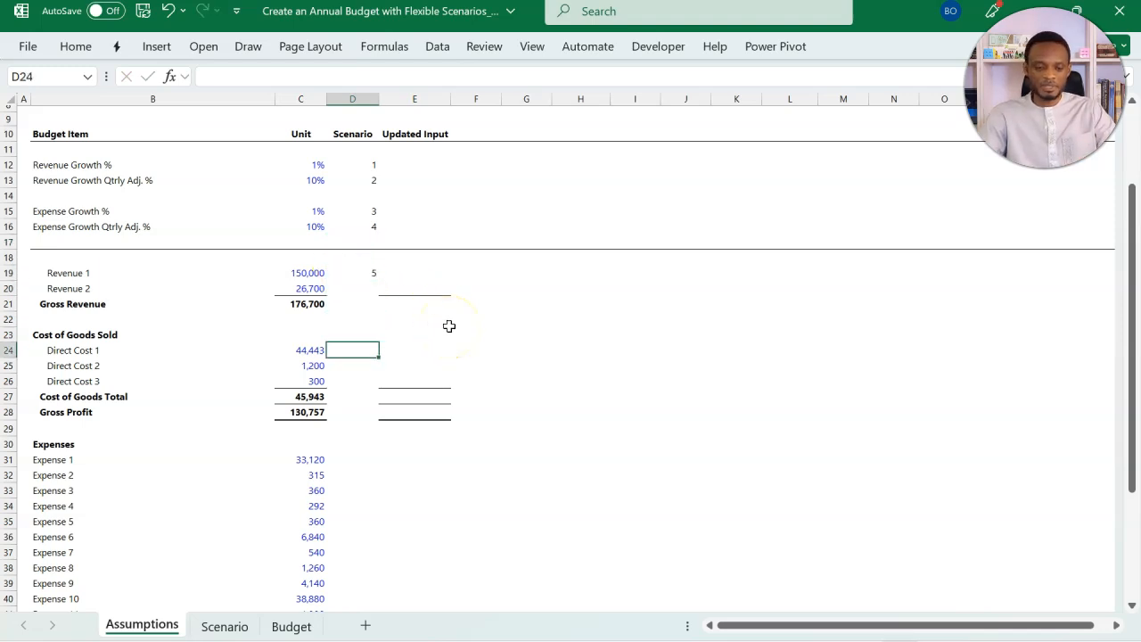
{"action": "key", "text": "Return"}
{"action": "key", "text": "Down"}
{"action": "key", "text": "Down"}
{"action": "key", "text": "Down"}
{"action": "key", "text": "Down"}
{"action": "key", "text": "Down"}
{"action": "key", "text": "Down"}
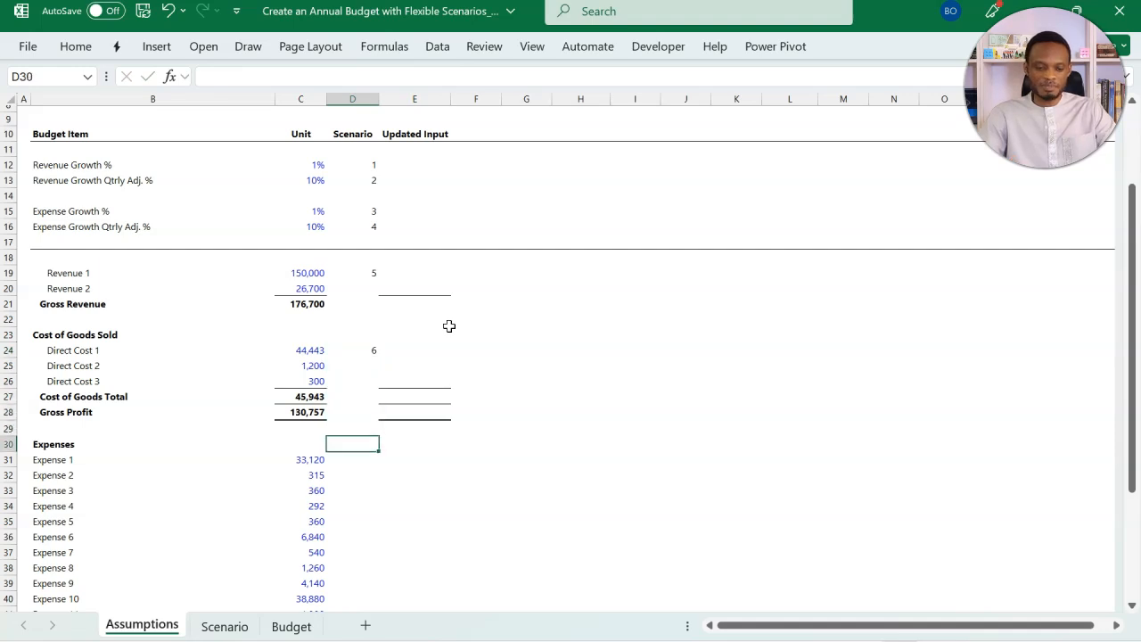
{"action": "key", "text": "Return"}
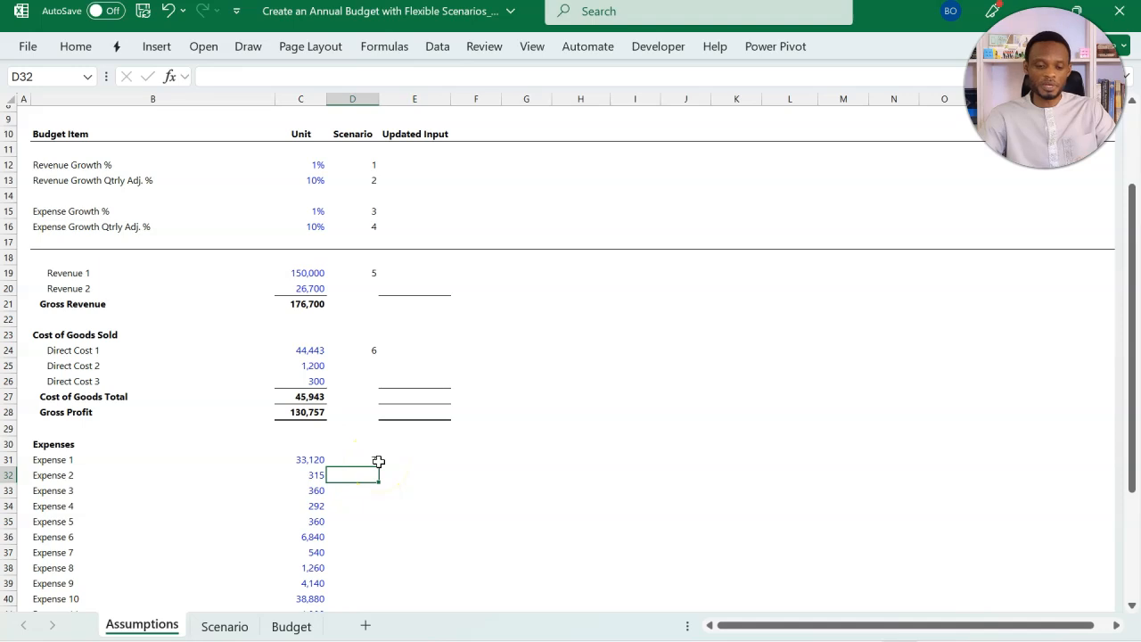
{"action": "scroll", "coordinate": [378, 461], "scroll_direction": "down", "scroll_amount": 3}
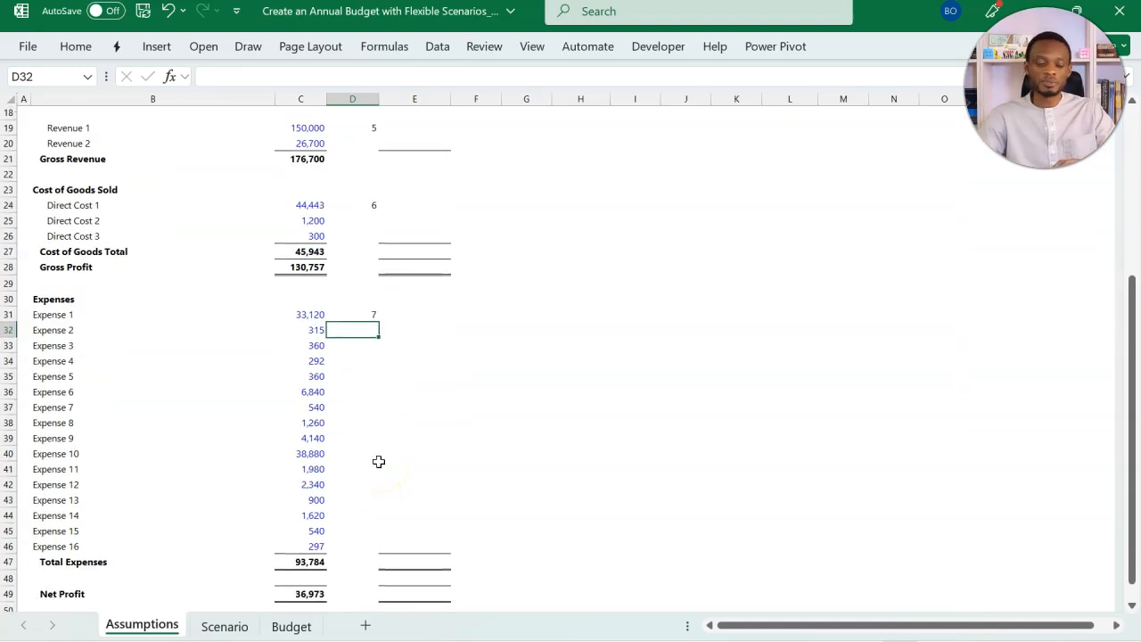
{"action": "scroll", "coordinate": [378, 461], "scroll_direction": "up", "scroll_amount": 4}
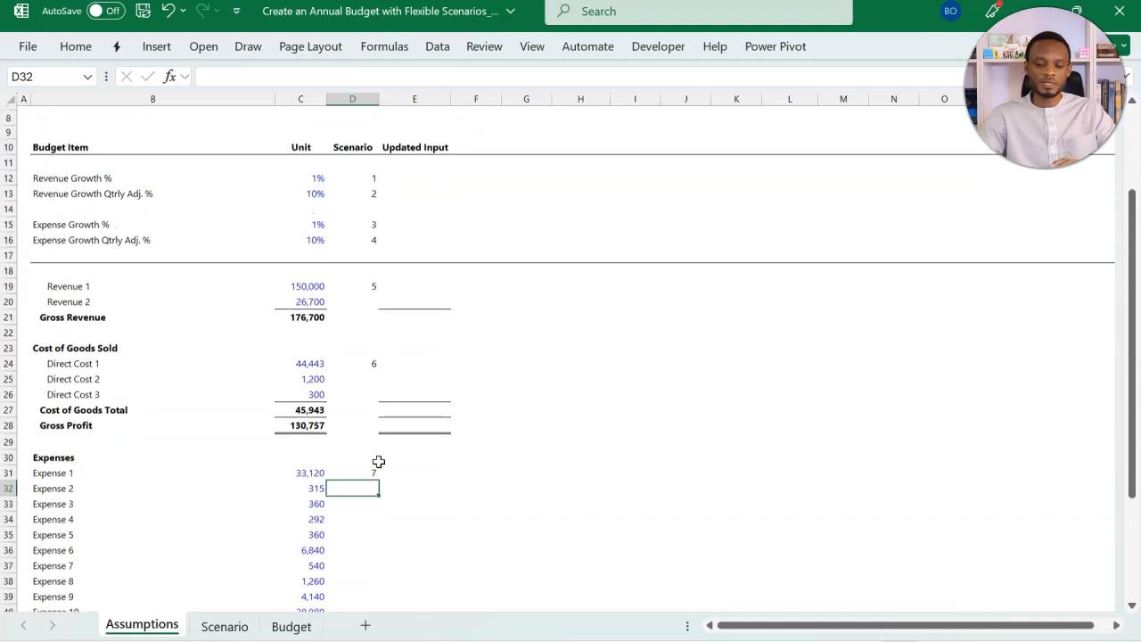
{"action": "left_click", "coordinate": [378, 461]}
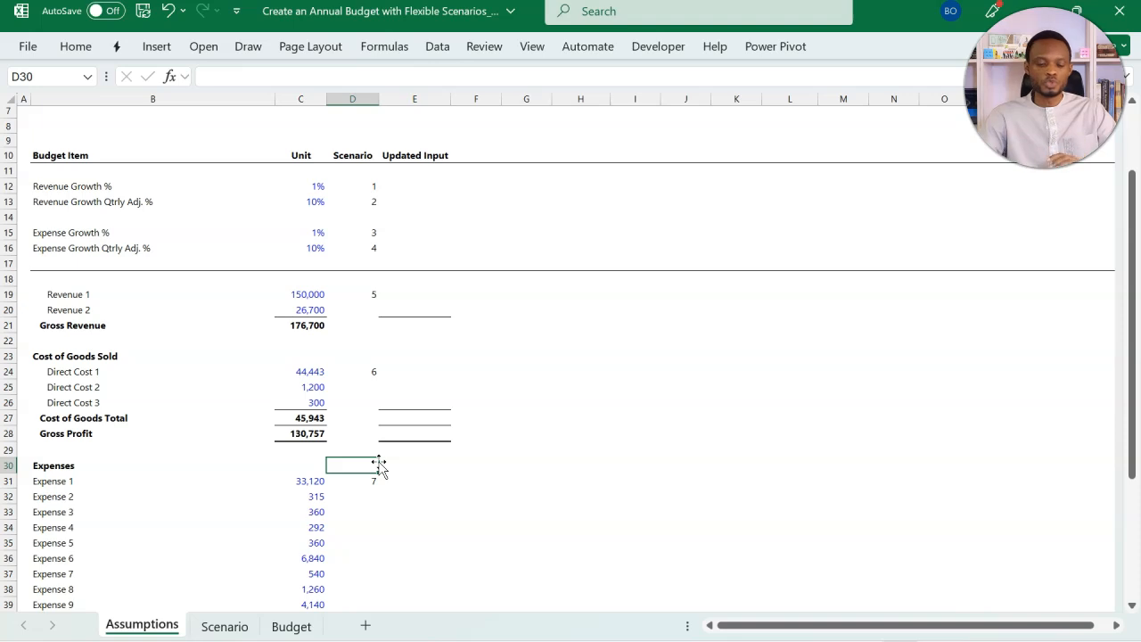
Step: Switch to the Scenario sheet and examine the first block's Base, Best and Worst rows with their scenario percentages
{"action": "left_click", "coordinate": [201, 389]}
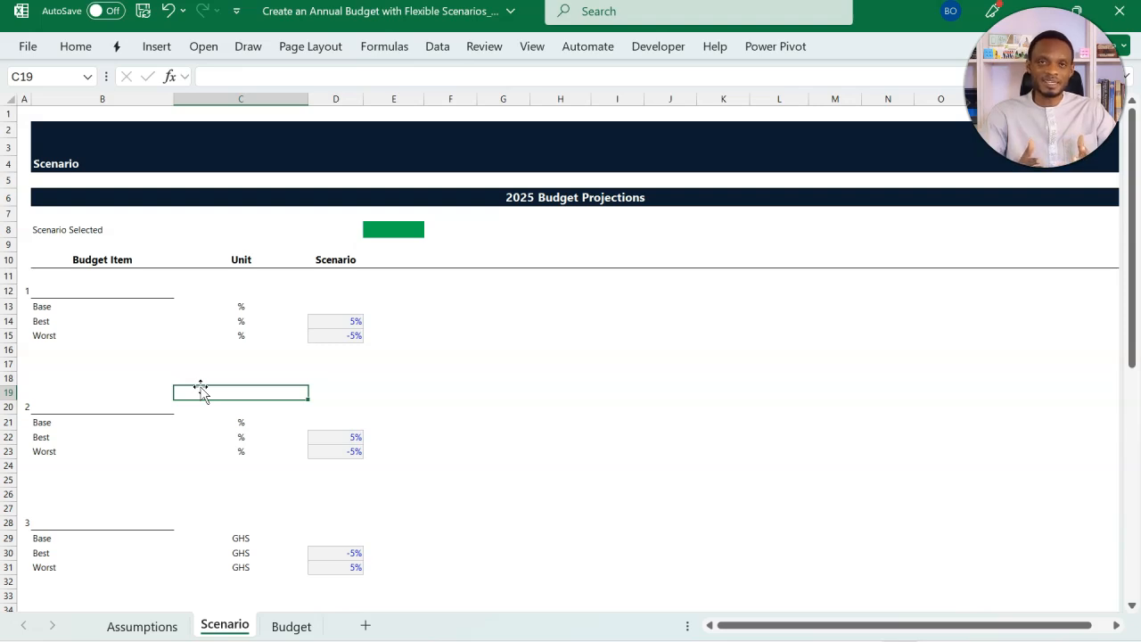
{"action": "left_click", "coordinate": [126, 277]}
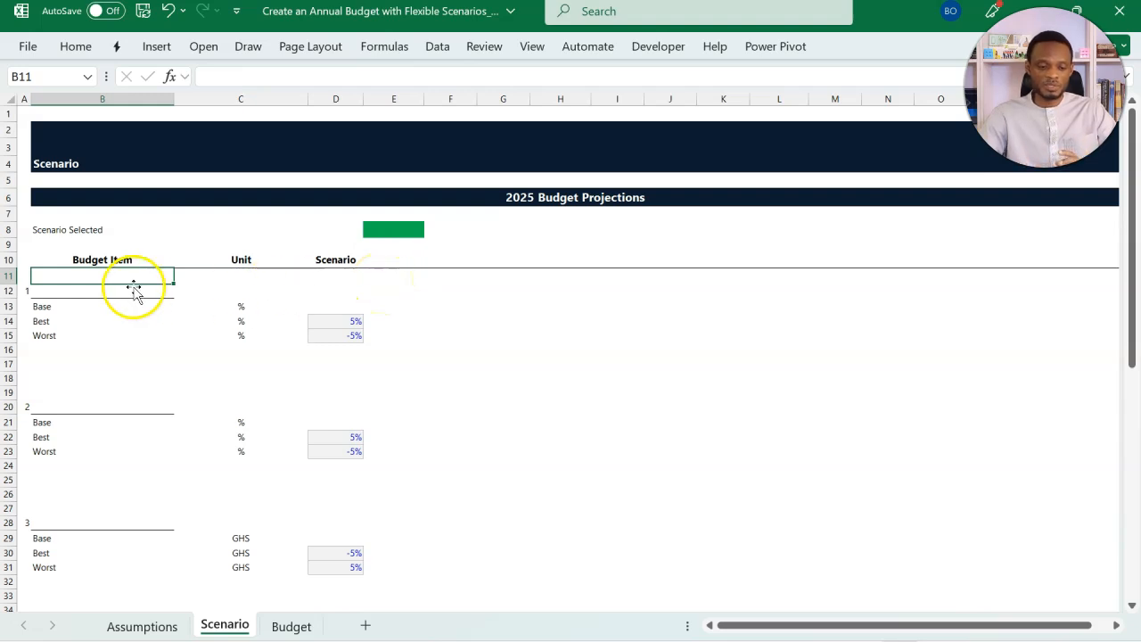
{"action": "left_click_drag", "start_coordinate": [91, 295], "coordinate": [338, 345]}
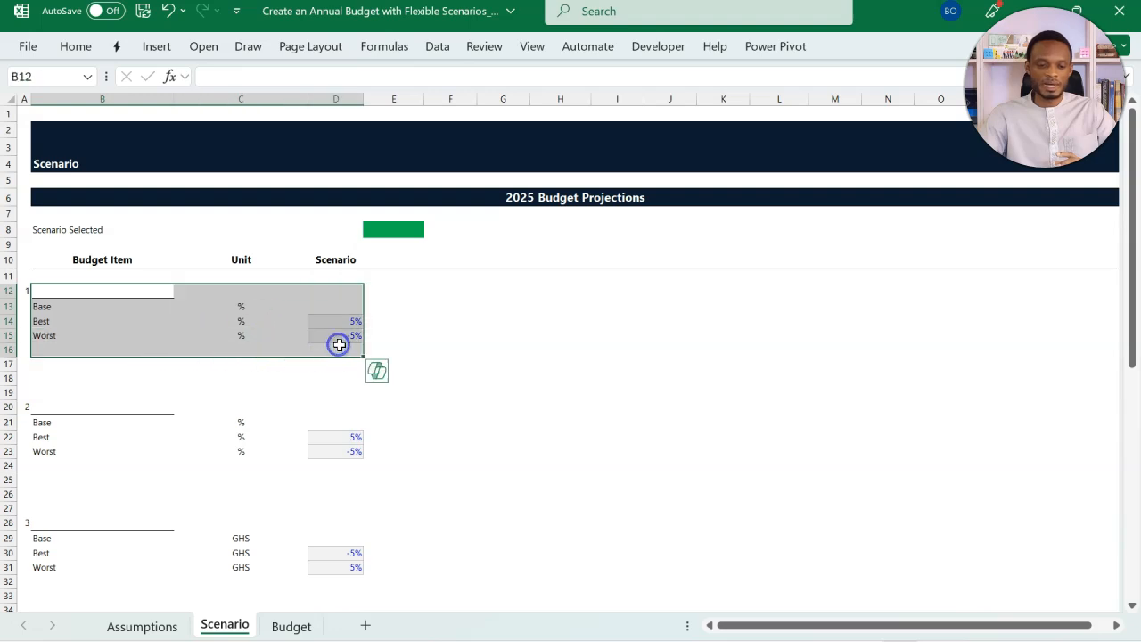
{"action": "left_click", "coordinate": [116, 289]}
{"action": "left_click", "coordinate": [100, 310]}
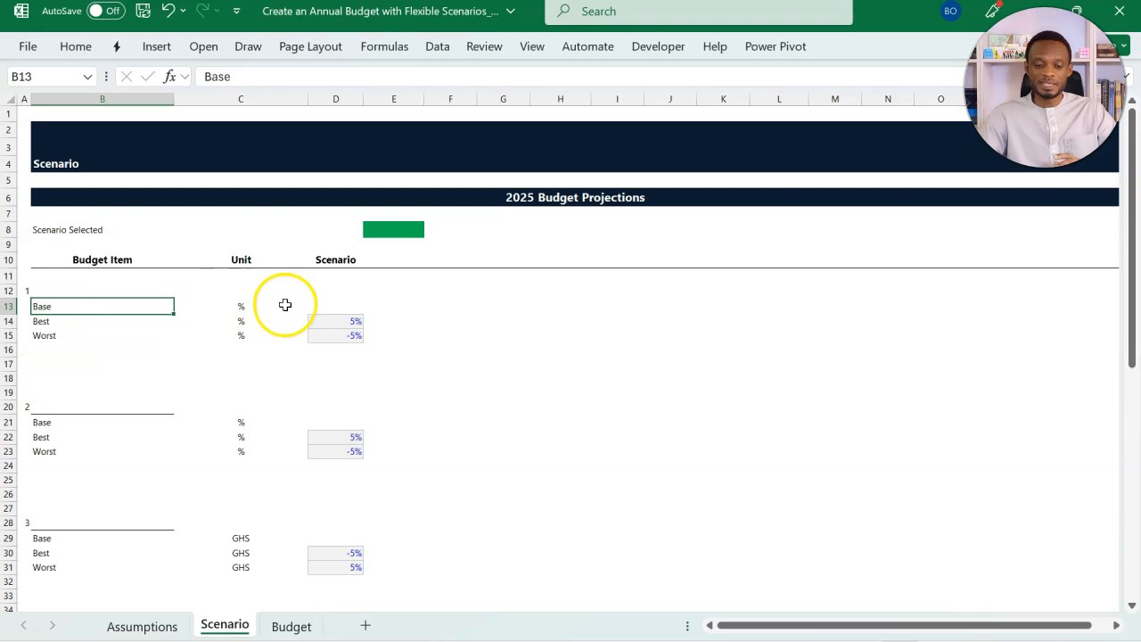
{"action": "left_click", "coordinate": [112, 324]}
{"action": "left_click", "coordinate": [113, 337]}
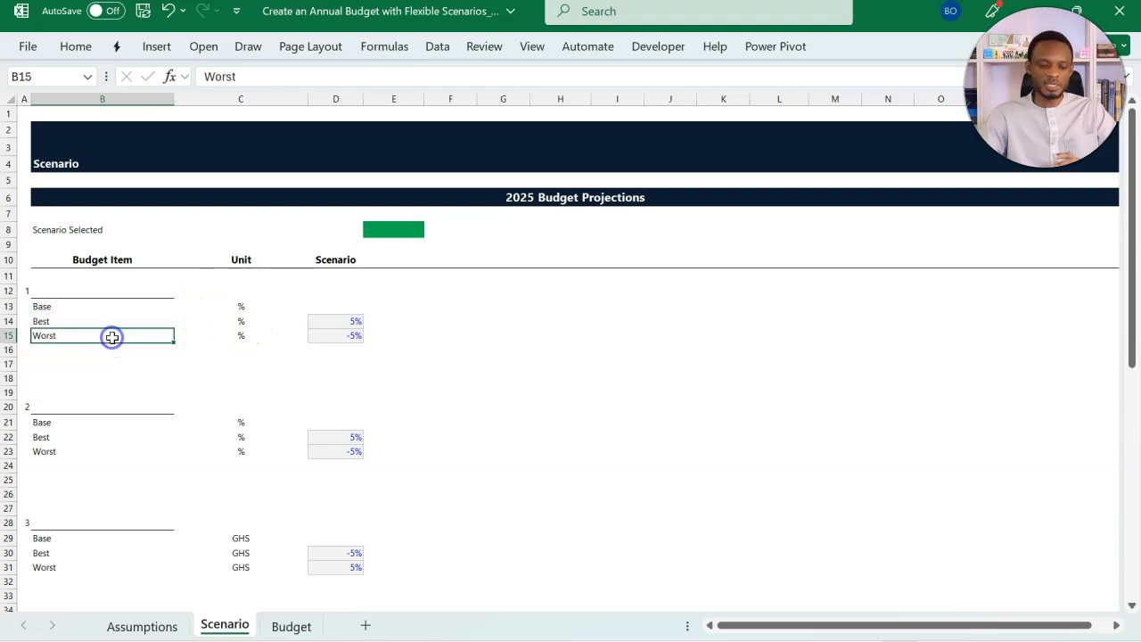
{"action": "left_click", "coordinate": [407, 307]}
{"action": "left_click", "coordinate": [344, 321]}
{"action": "left_click_drag", "start_coordinate": [344, 320], "coordinate": [337, 335]}
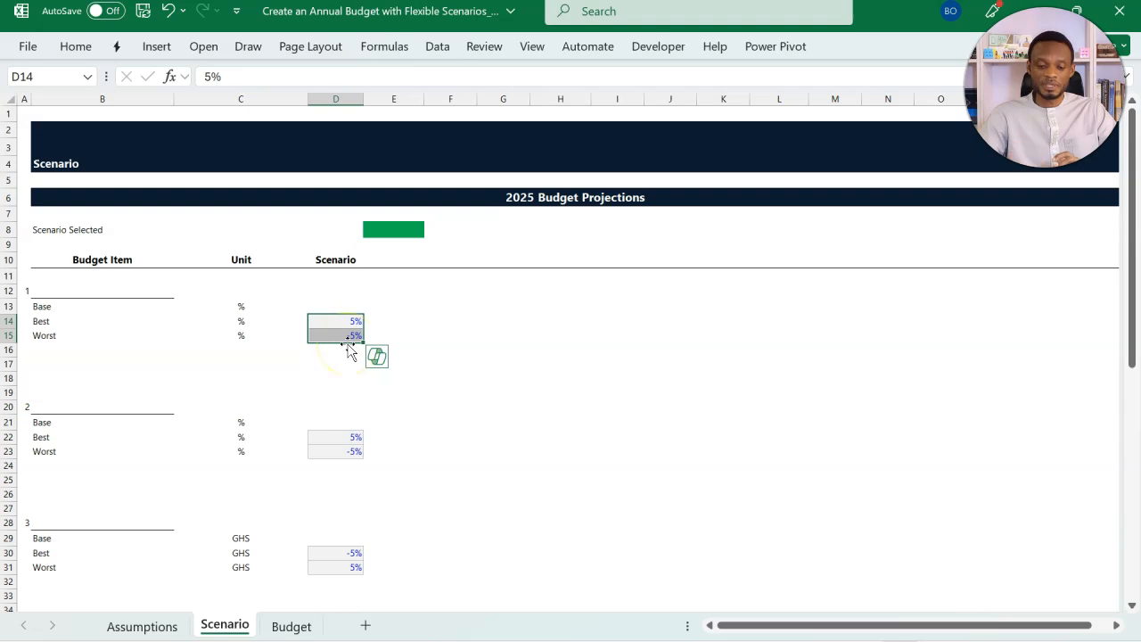
{"action": "left_click", "coordinate": [353, 322]}
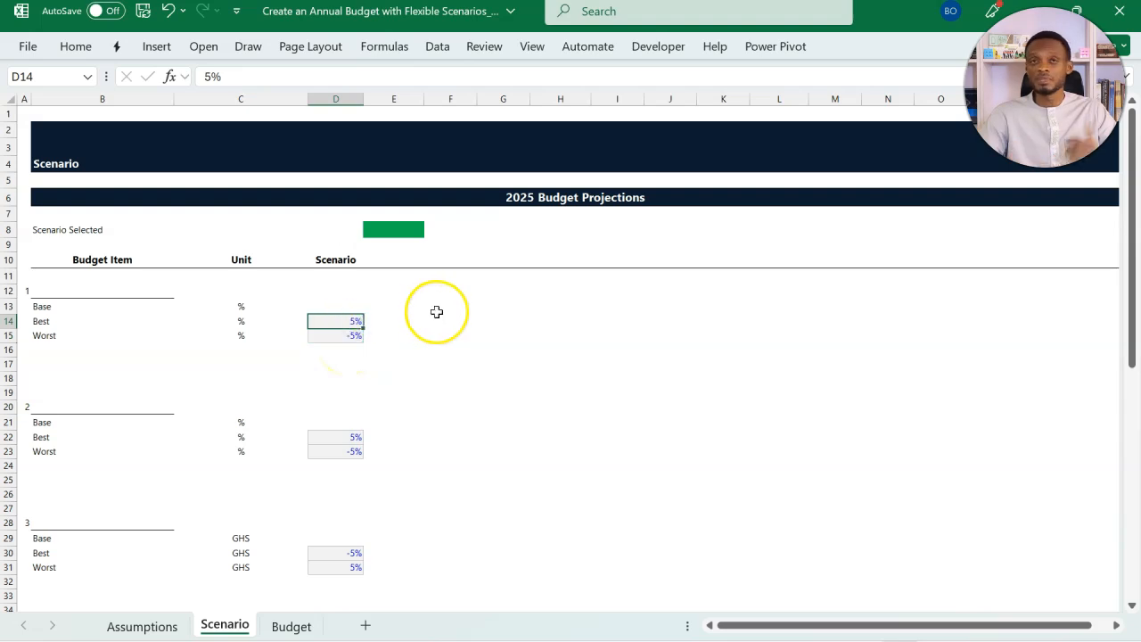
{"action": "left_click", "coordinate": [349, 321]}
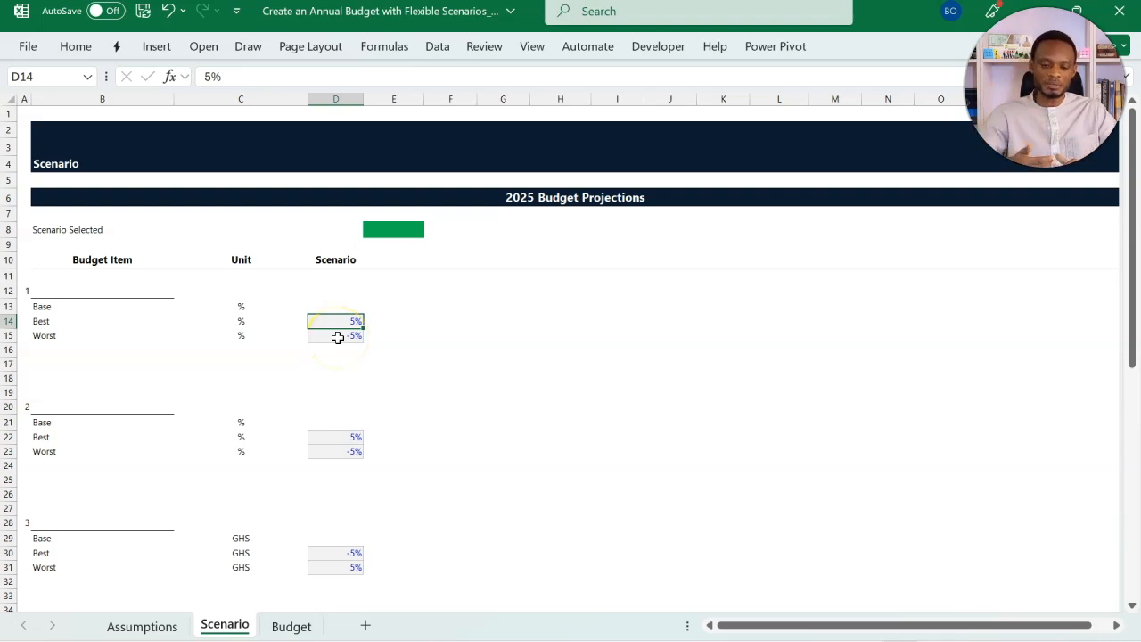
Step: Review the numbered scenario blocks 1 to 7 down the Scenario sheet and the green Scenario Selected cell E8
{"action": "mouse_move", "coordinate": [27, 291]}
{"action": "left_mouse_down"}
{"action": "mouse_move", "coordinate": [199, 328]}
{"action": "mouse_move", "coordinate": [351, 326]}
{"action": "left_mouse_up"}
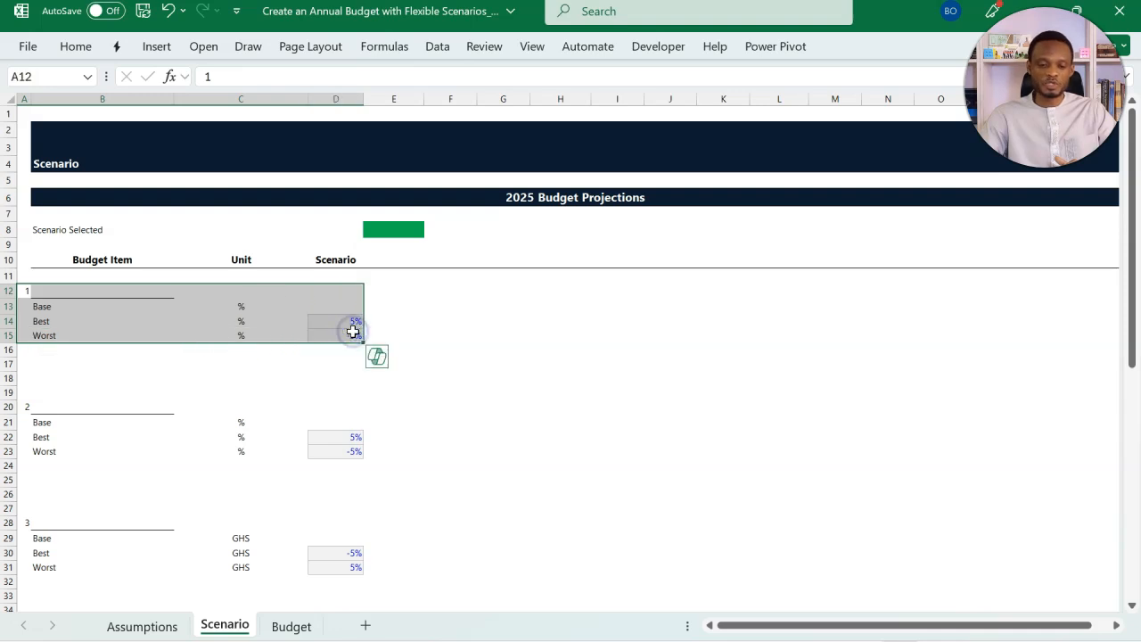
{"action": "left_click_drag", "start_coordinate": [126, 408], "coordinate": [127, 425]}
{"action": "scroll", "coordinate": [128, 424], "scroll_direction": "down", "scroll_amount": 7}
{"action": "scroll", "coordinate": [128, 425], "scroll_direction": "down", "scroll_amount": 5}
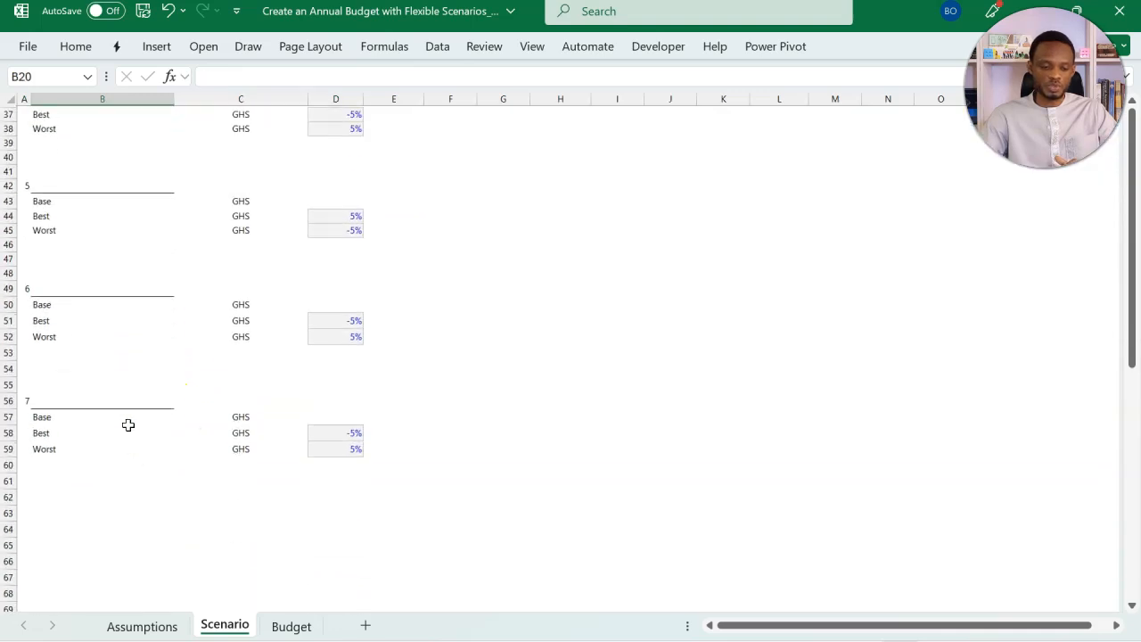
{"action": "scroll", "coordinate": [128, 425], "scroll_direction": "up", "scroll_amount": 12}
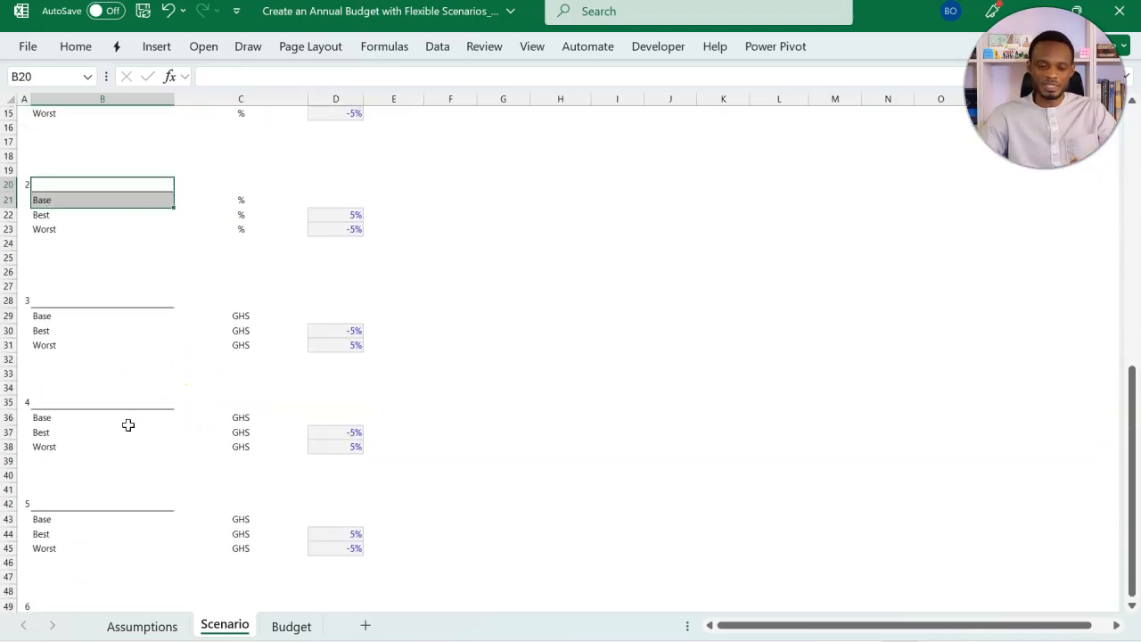
{"action": "left_click", "coordinate": [394, 363]}
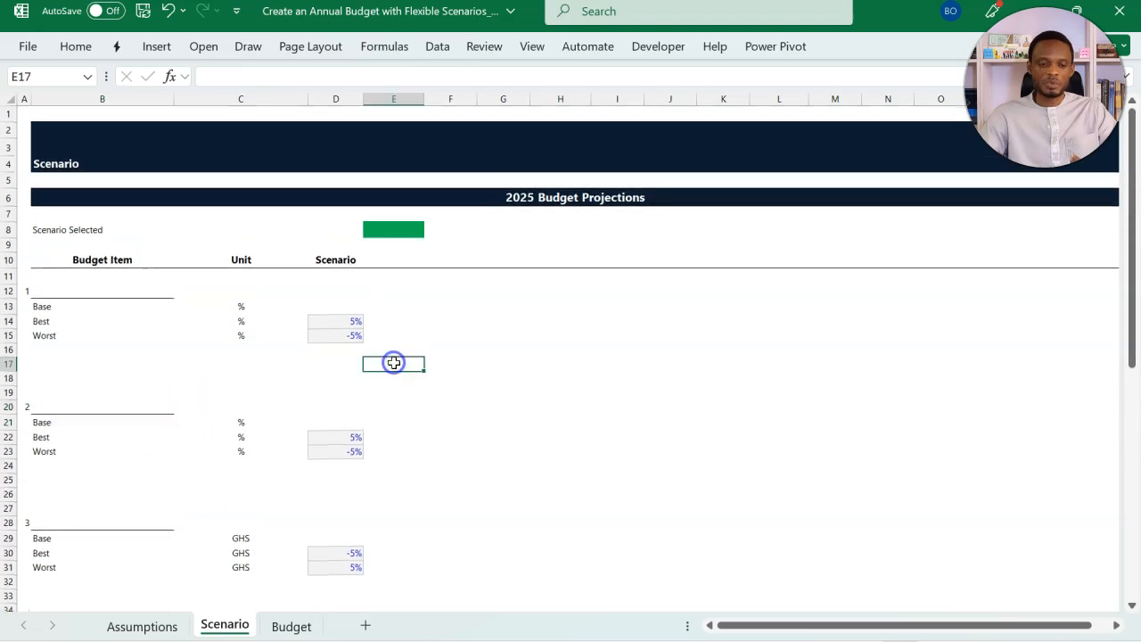
{"action": "left_click", "coordinate": [404, 230]}
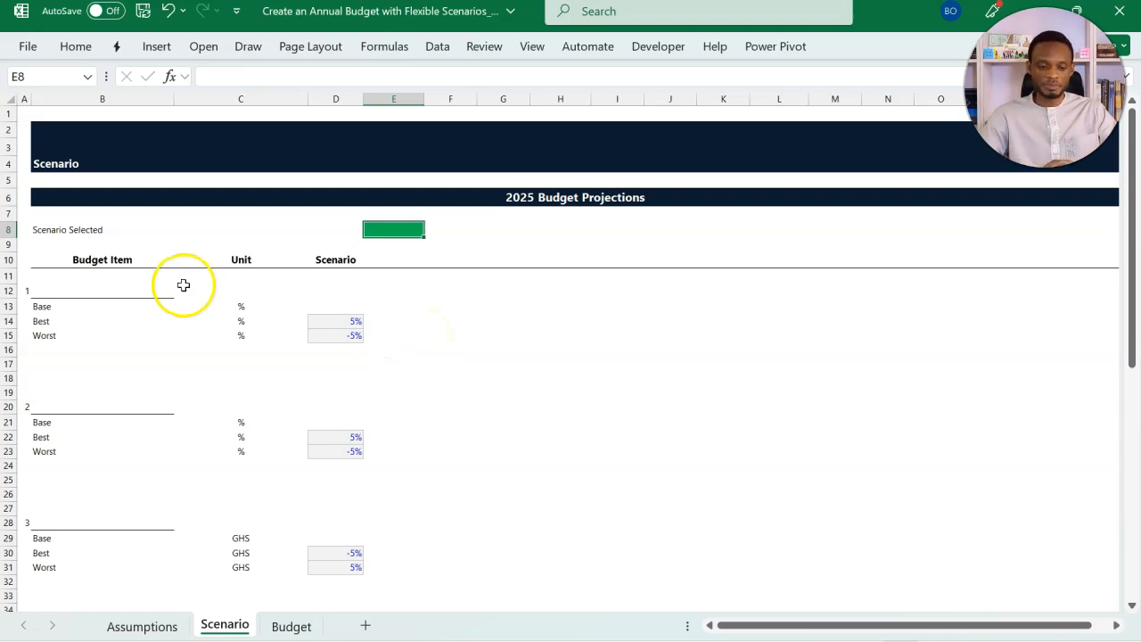
Step: Begin an INDEX formula in B12 of the Scenario sheet, using column B of the Assumptions sheet as the array
{"action": "left_click", "coordinate": [122, 293]}
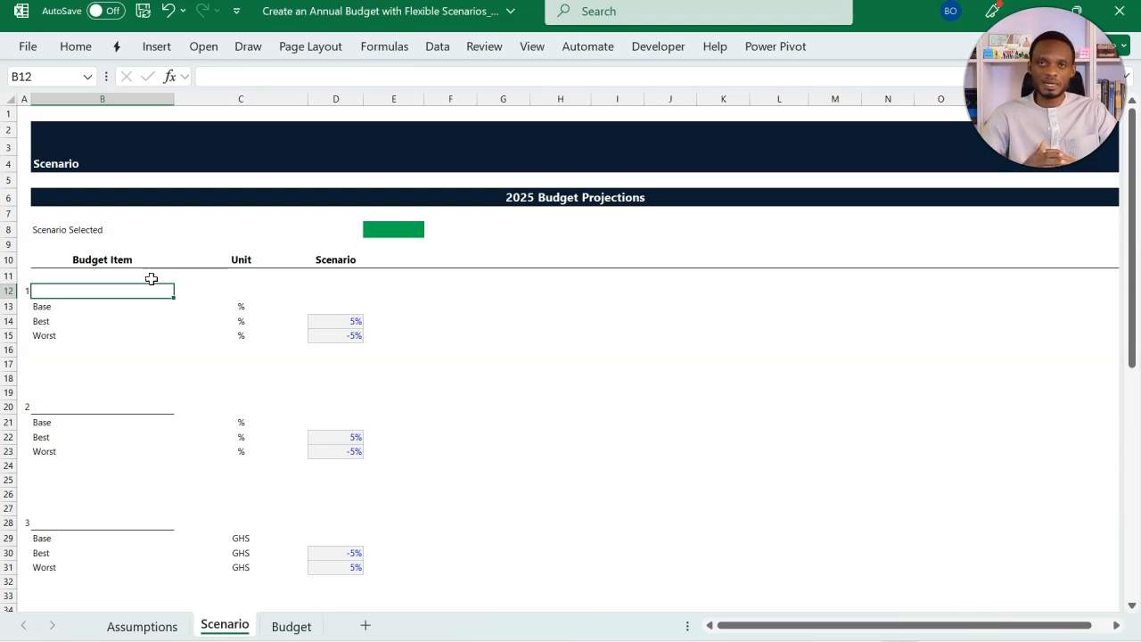
{"action": "type", "text": "=ind"}
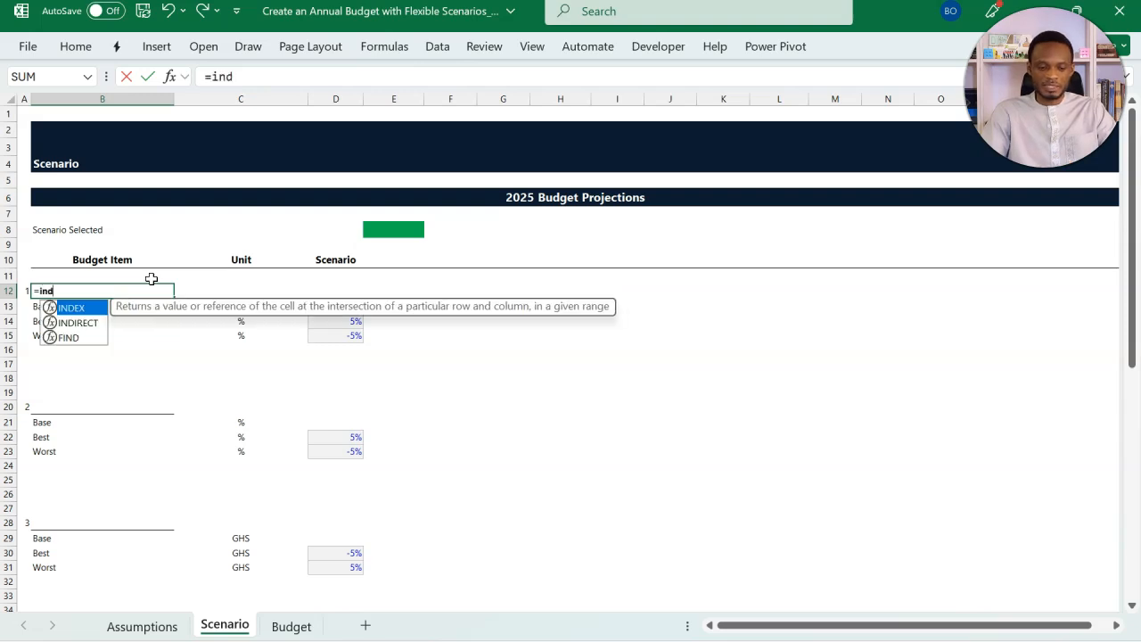
{"action": "key", "text": "Tab"}
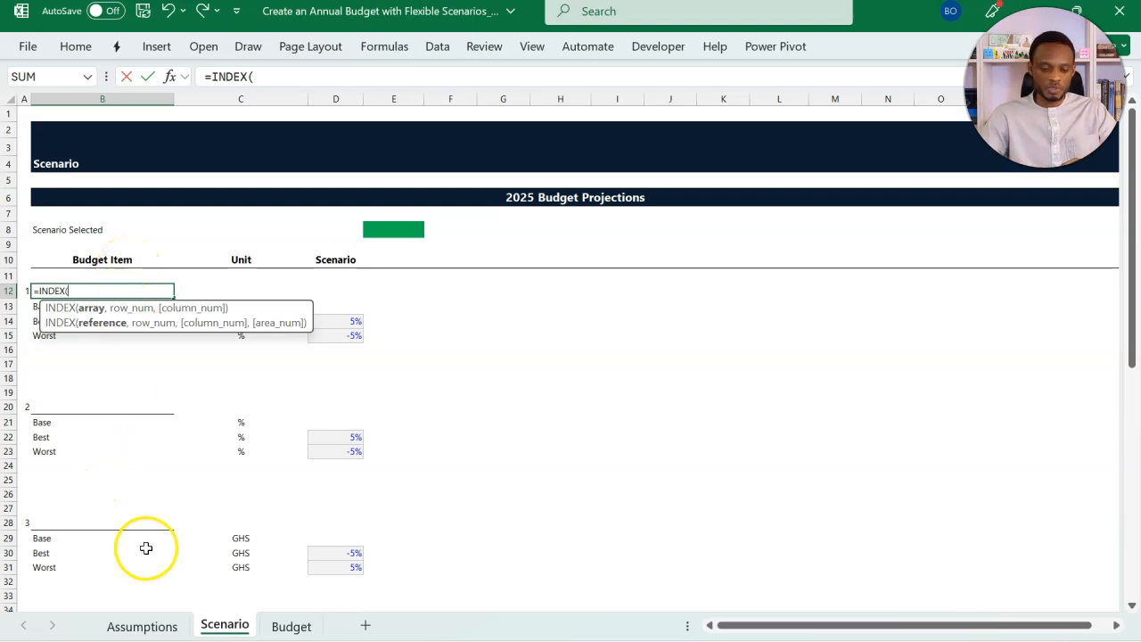
{"action": "left_click", "coordinate": [148, 625]}
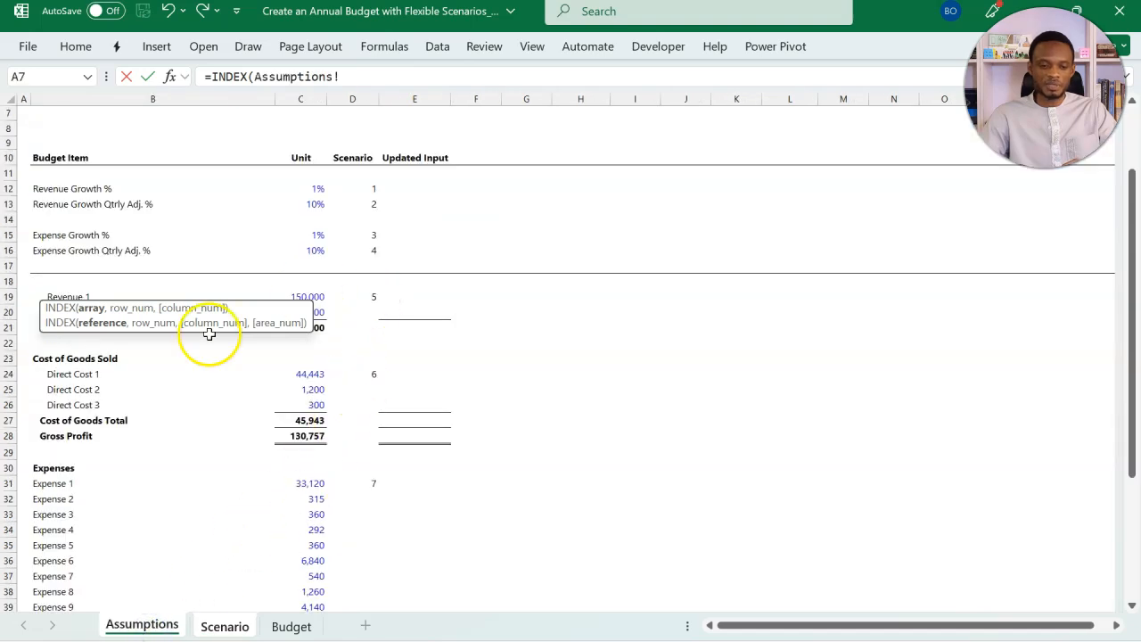
{"action": "left_click", "coordinate": [180, 99]}
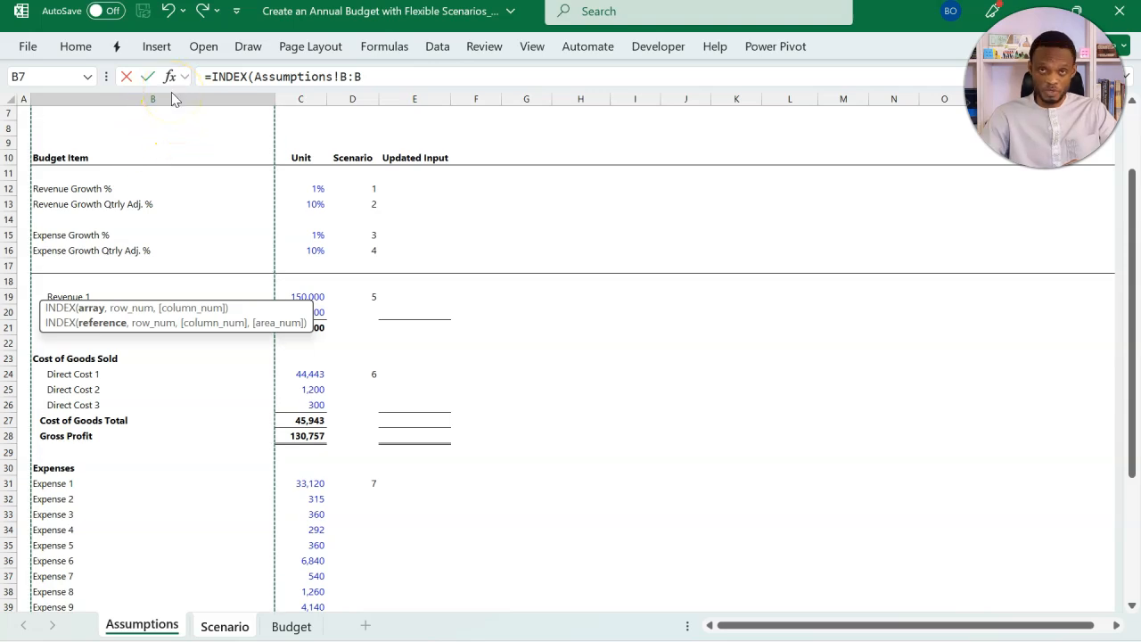
{"action": "type", "text": ","}
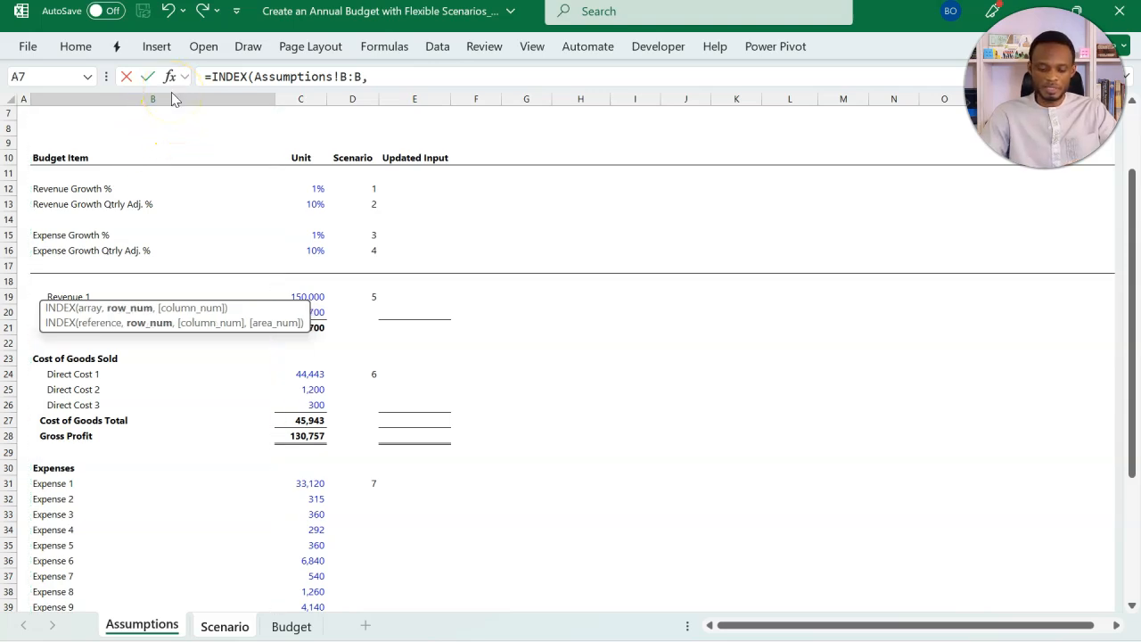
Step: Nest a MATCH function as the INDEX row number, with Scenario!A12 as its lookup value
{"action": "type", "text": "mat"}
{"action": "key", "text": "Tab"}
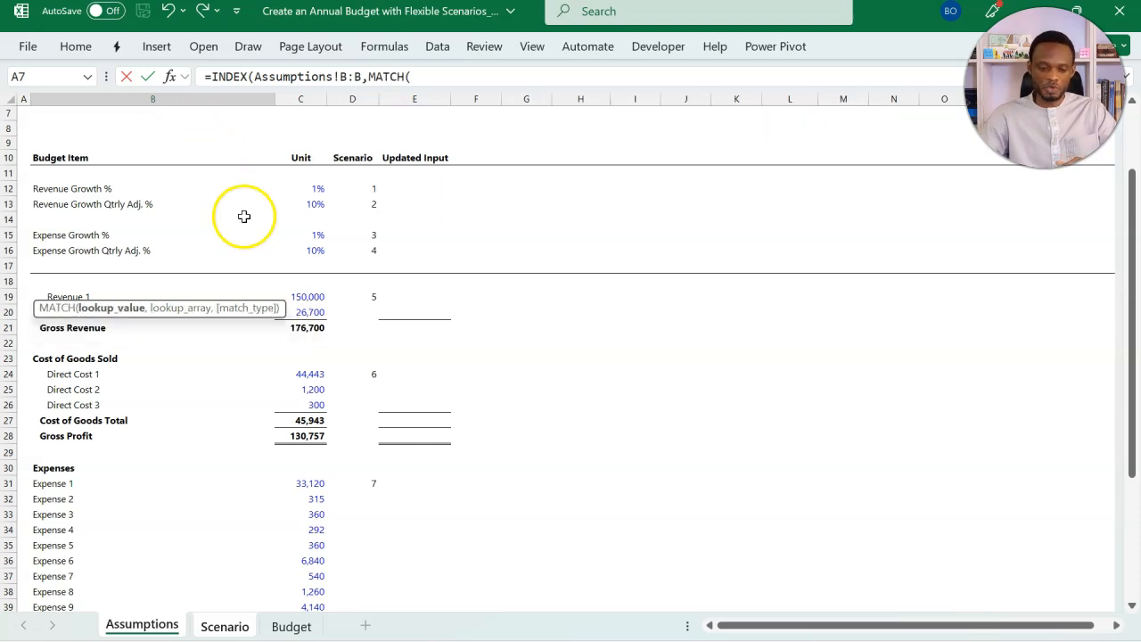
{"action": "left_click", "coordinate": [225, 624]}
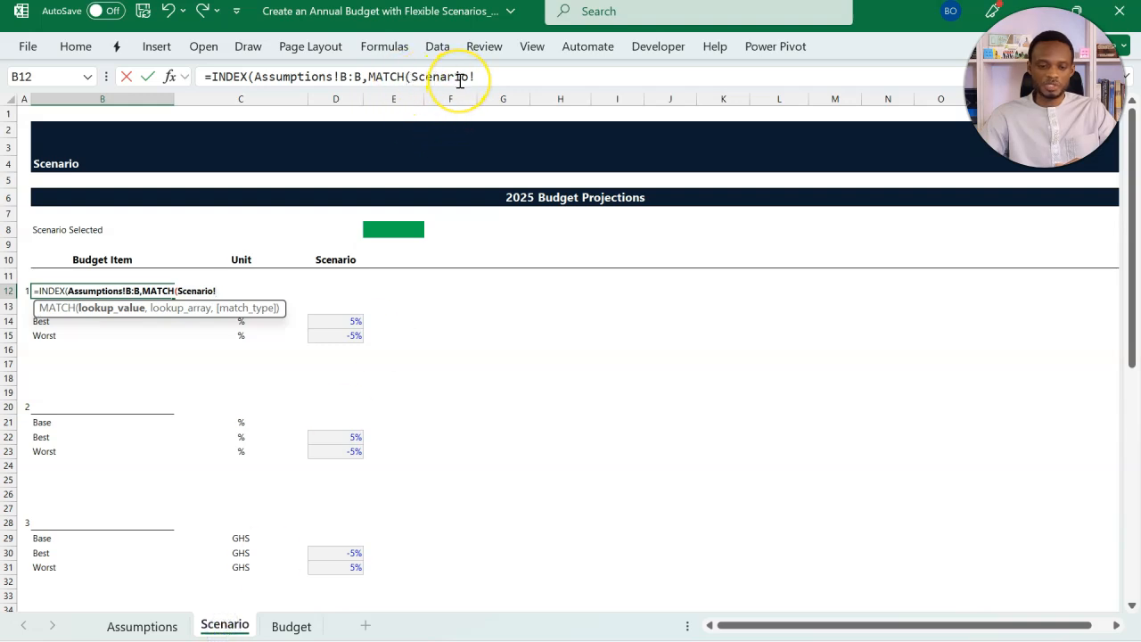
{"action": "left_click", "coordinate": [23, 290]}
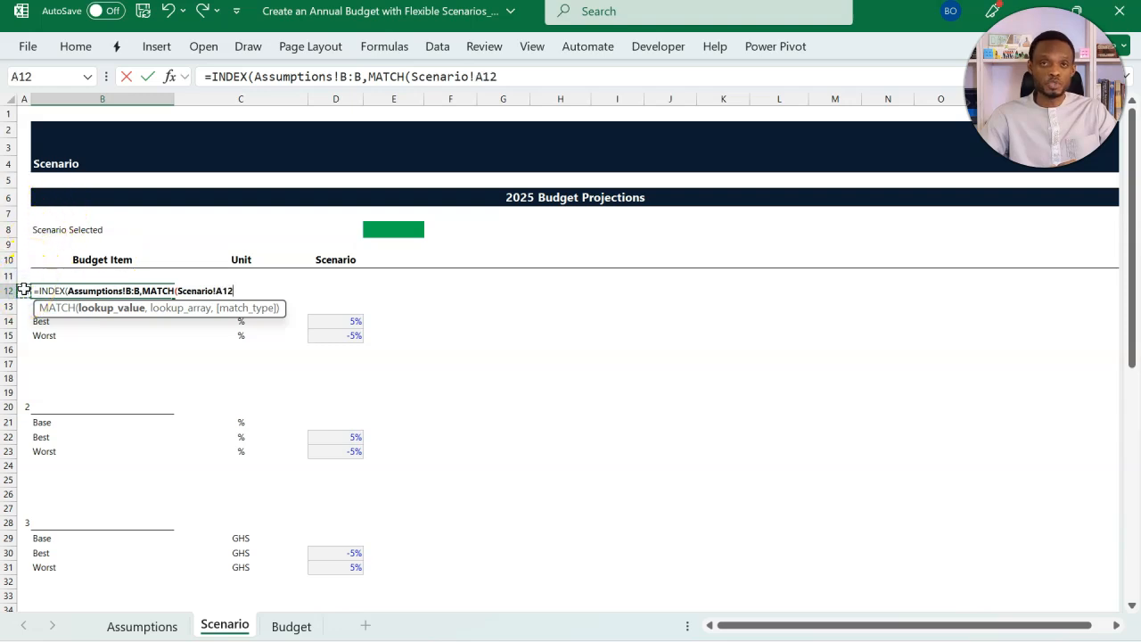
{"action": "left_click", "coordinate": [42, 287]}
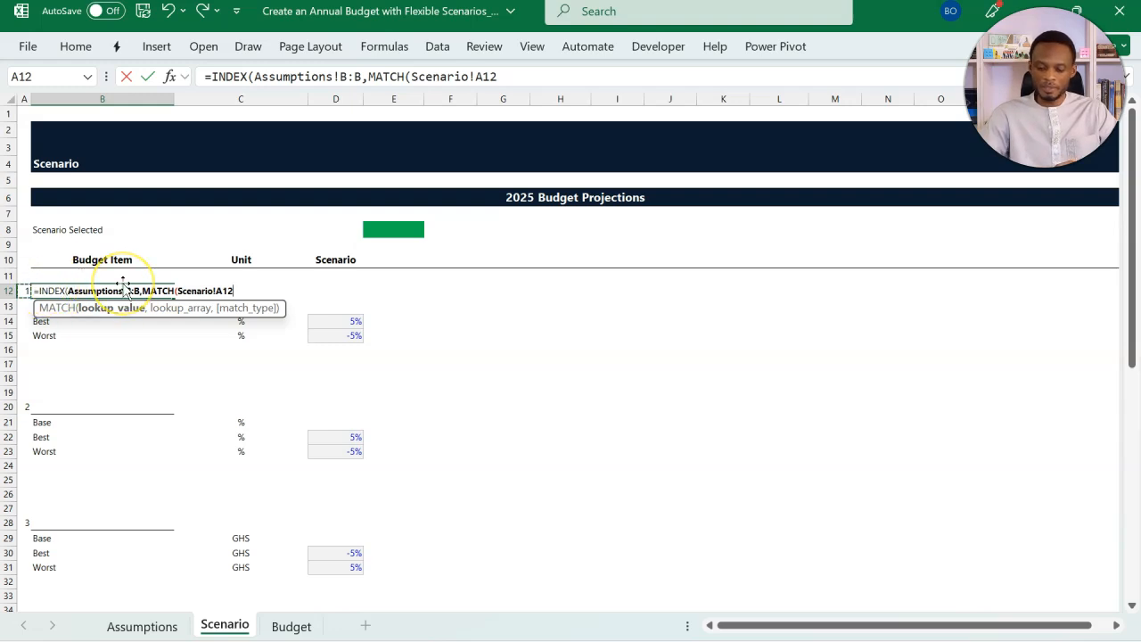
{"action": "type", "text": ","}
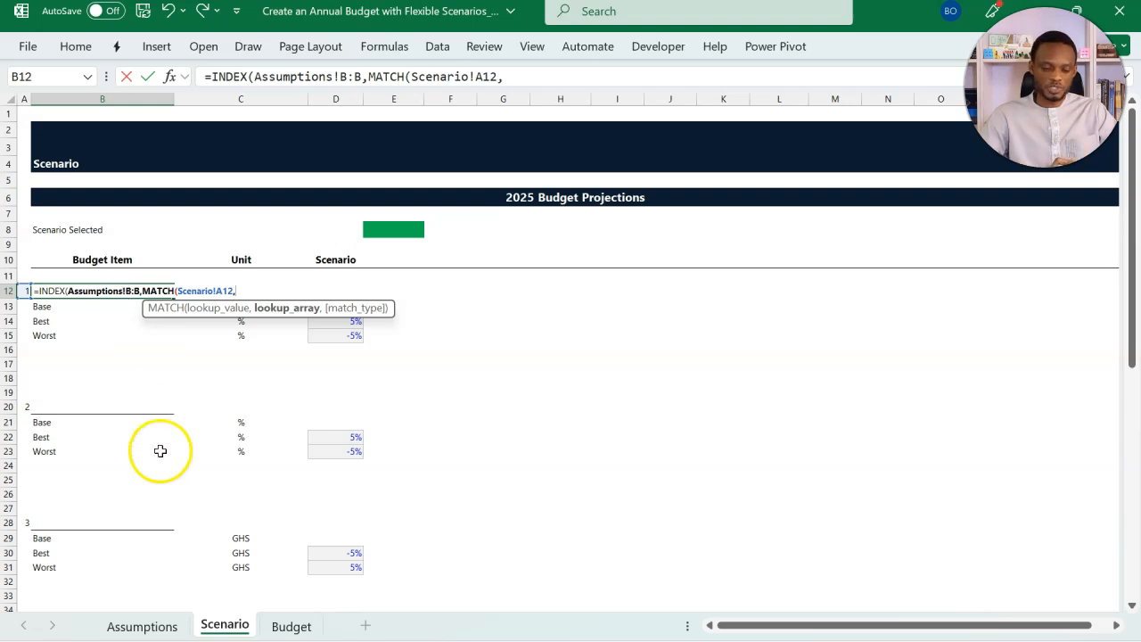
Step: Set the MATCH lookup array to Assumptions!D:D with exact match (0), complete the B12 formula and check it
{"action": "left_click", "coordinate": [167, 627]}
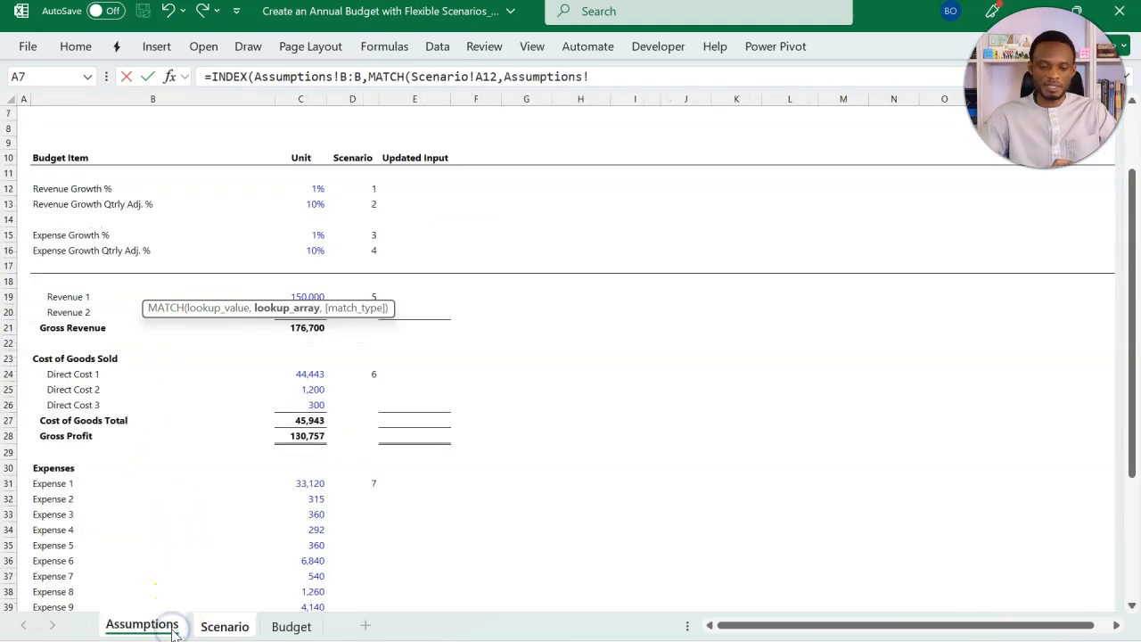
{"action": "left_click", "coordinate": [354, 98]}
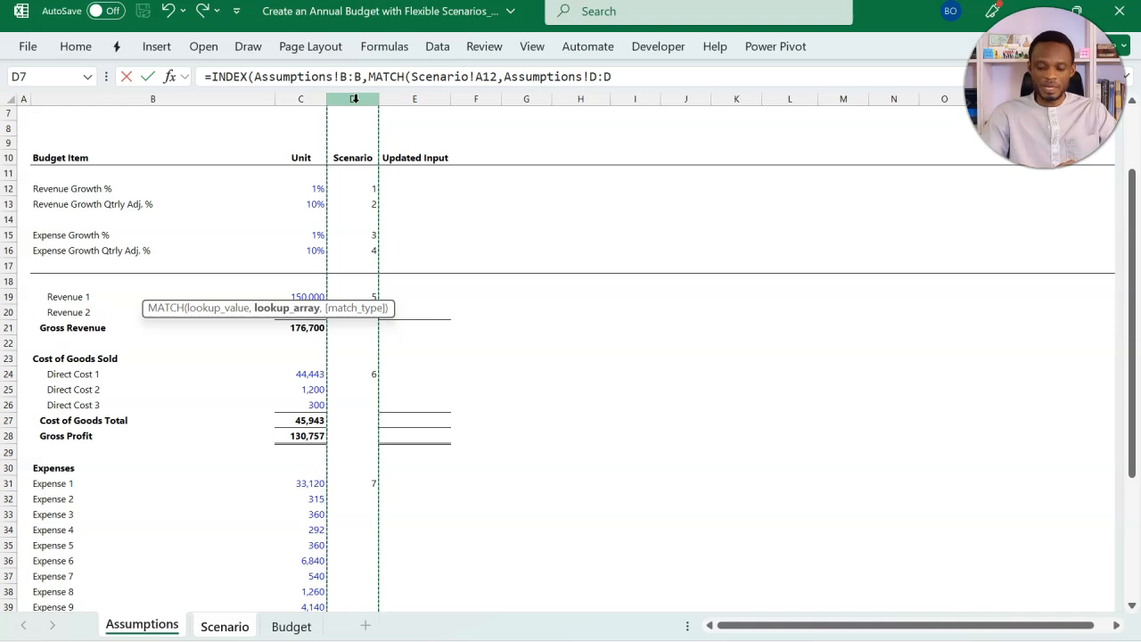
{"action": "type", "text": ","}
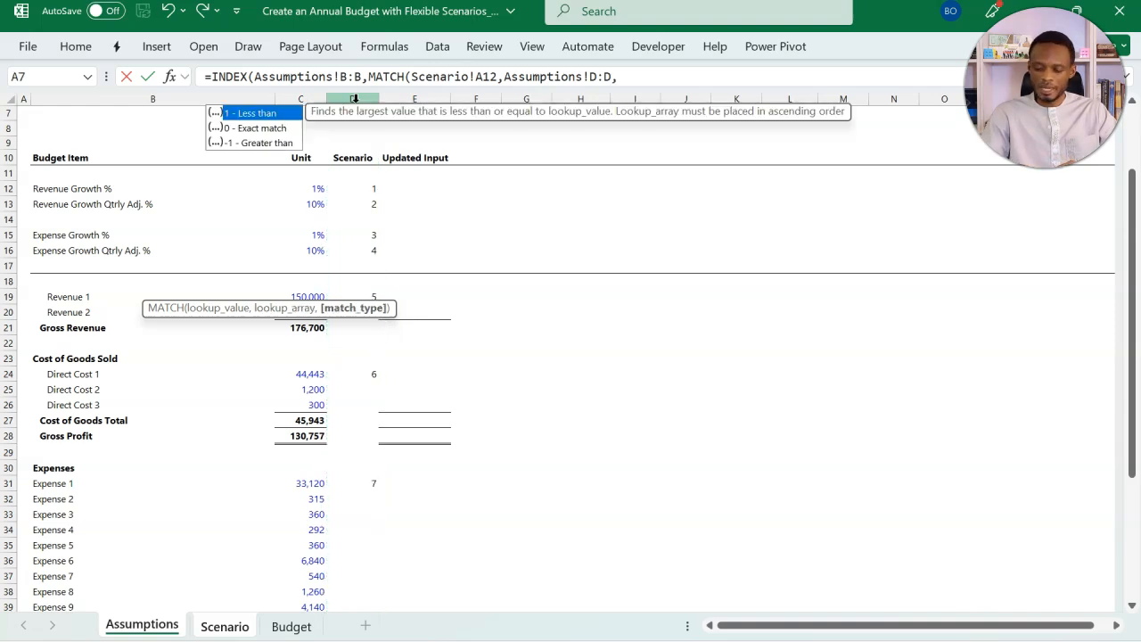
{"action": "key", "text": "Down"}
{"action": "key", "text": "Tab"}
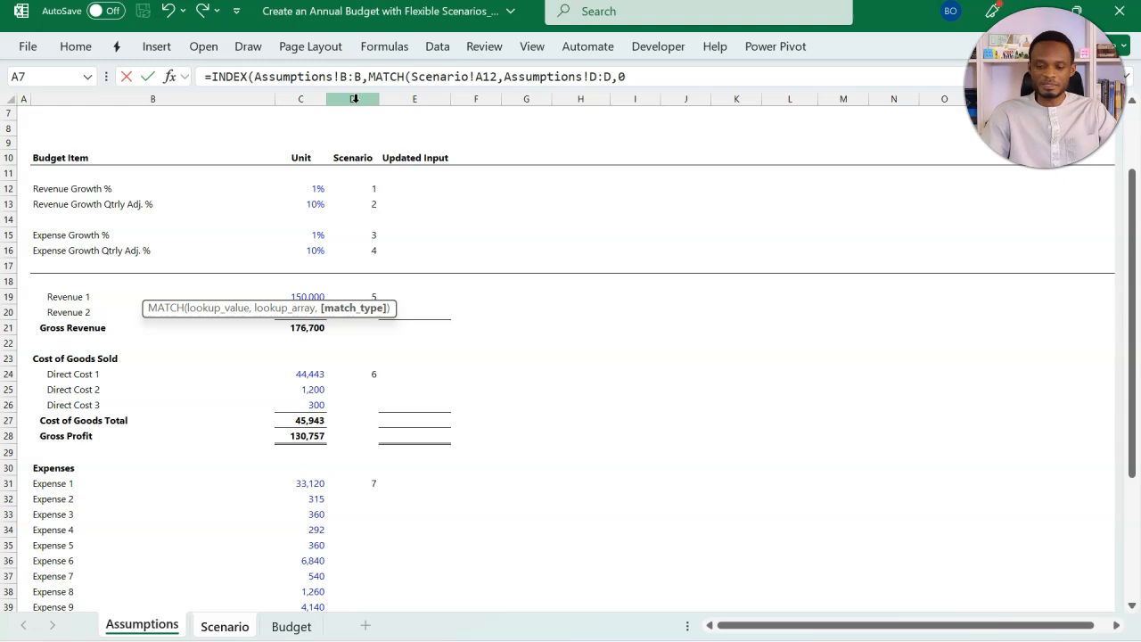
{"action": "type", "text": ")"}
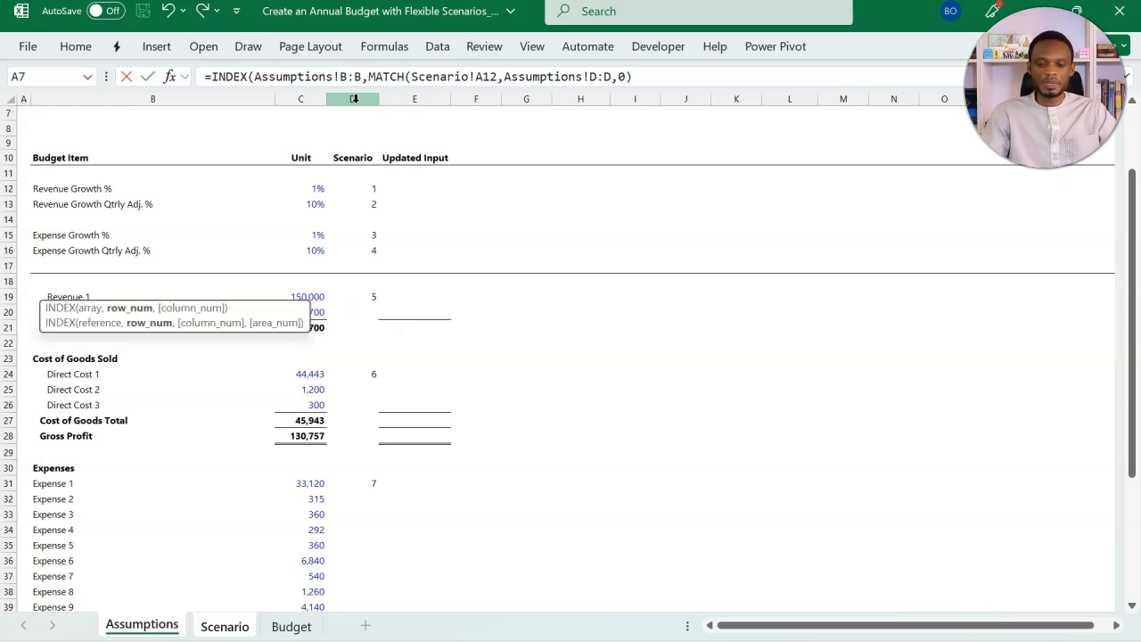
{"action": "type", "text": ")"}
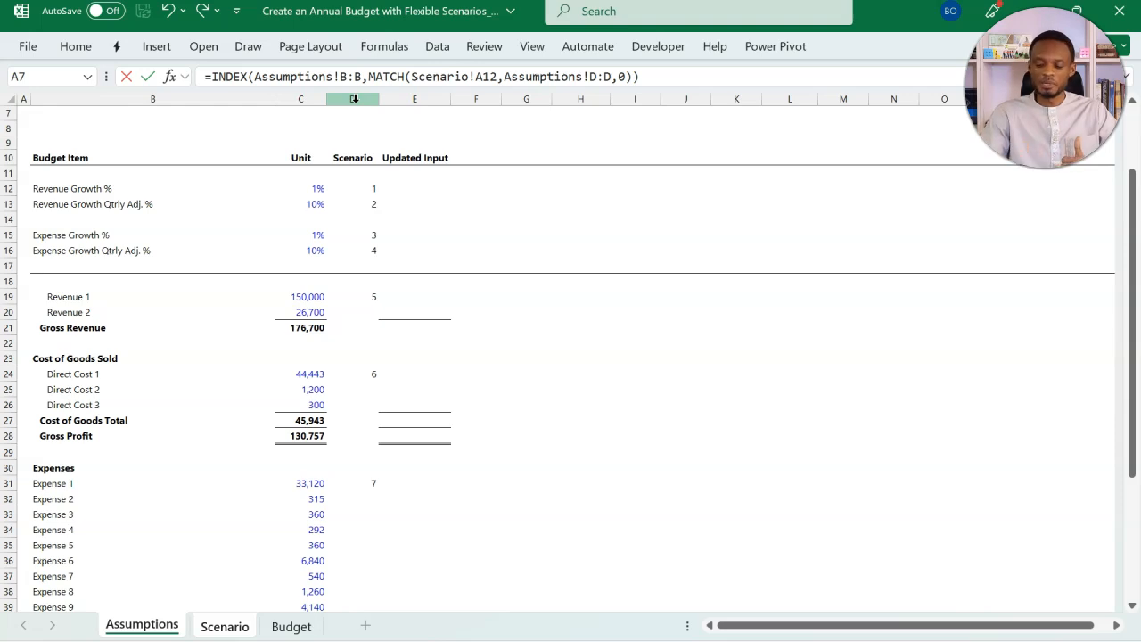
{"action": "key", "text": "Return"}
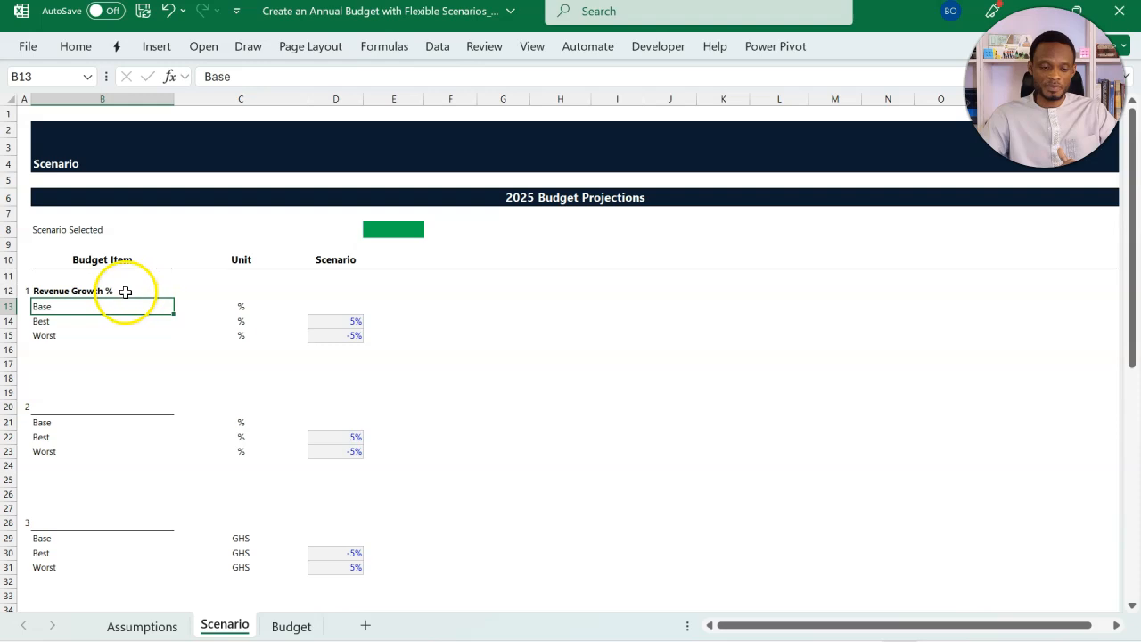
{"action": "left_click", "coordinate": [129, 291]}
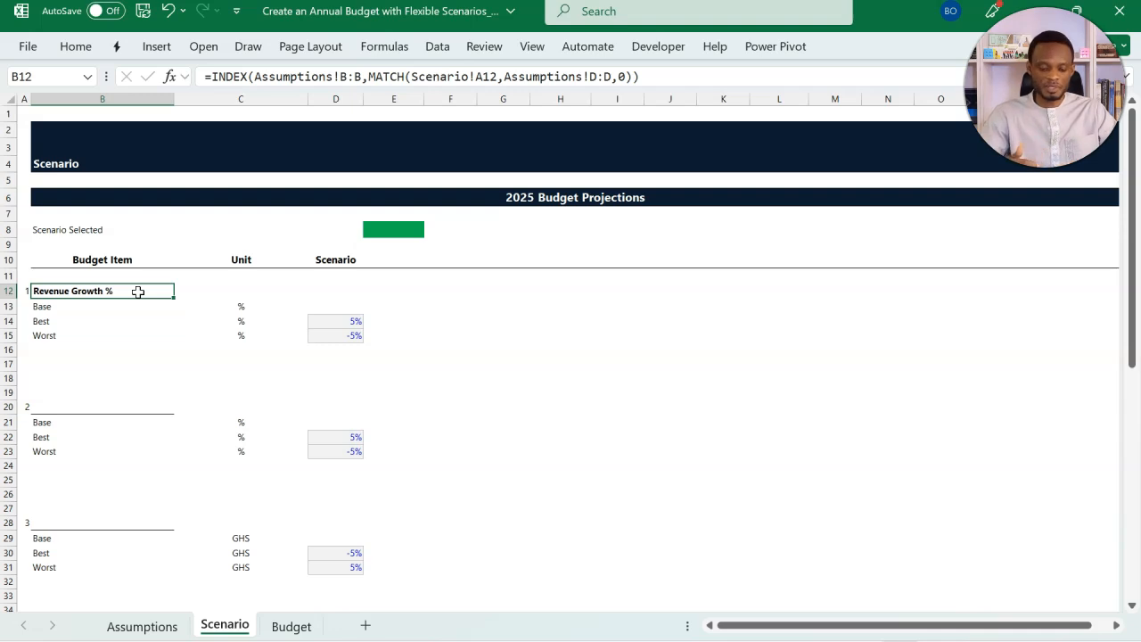
Step: Copy the B12 INDEX/MATCH formula into the item name cells B20, B28, B35, B42, B49 and B56 of the Scenario sheet
{"action": "scroll", "coordinate": [138, 292], "scroll_direction": "down", "scroll_amount": 4}
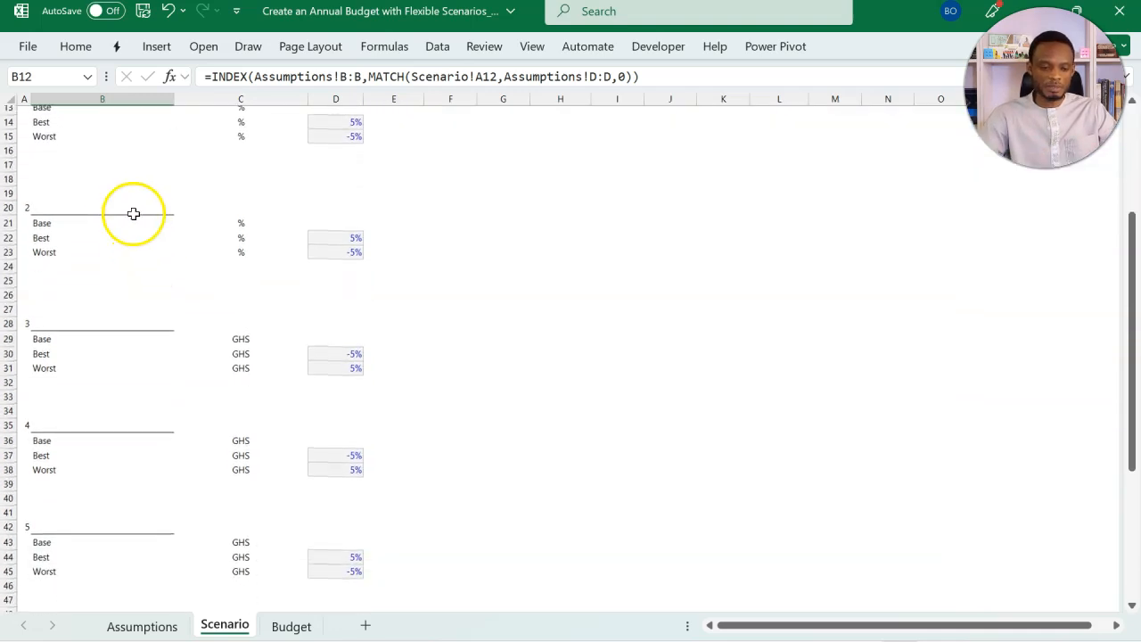
{"action": "left_click", "coordinate": [127, 205]}
{"action": "key", "text": "ctrl"}
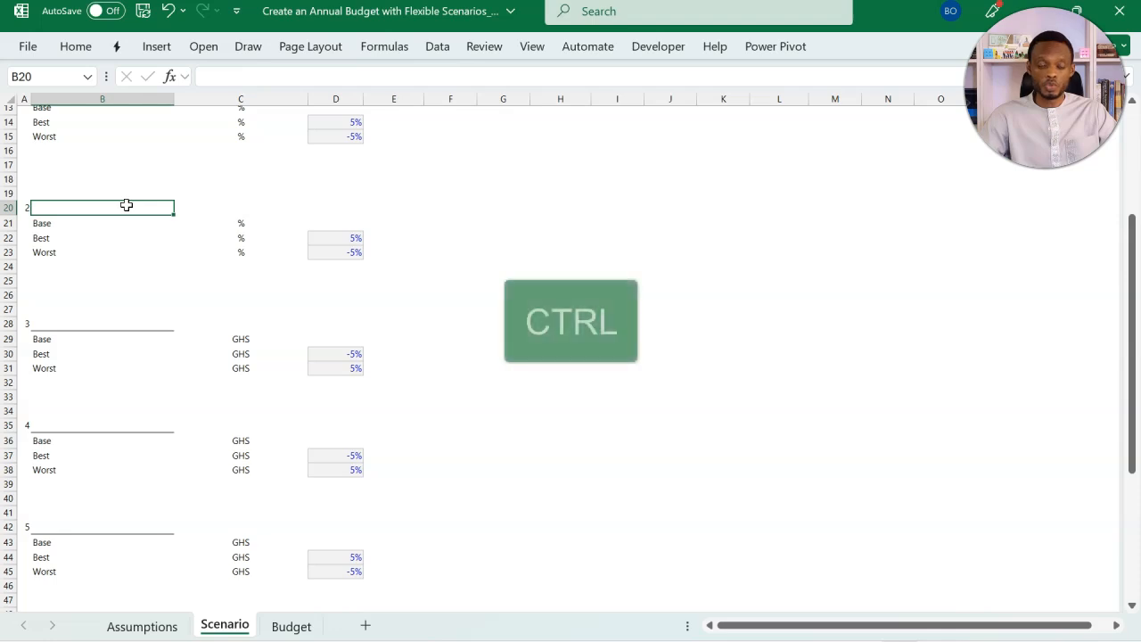
{"action": "left_click", "coordinate": [101, 322], "text": "ctrl"}
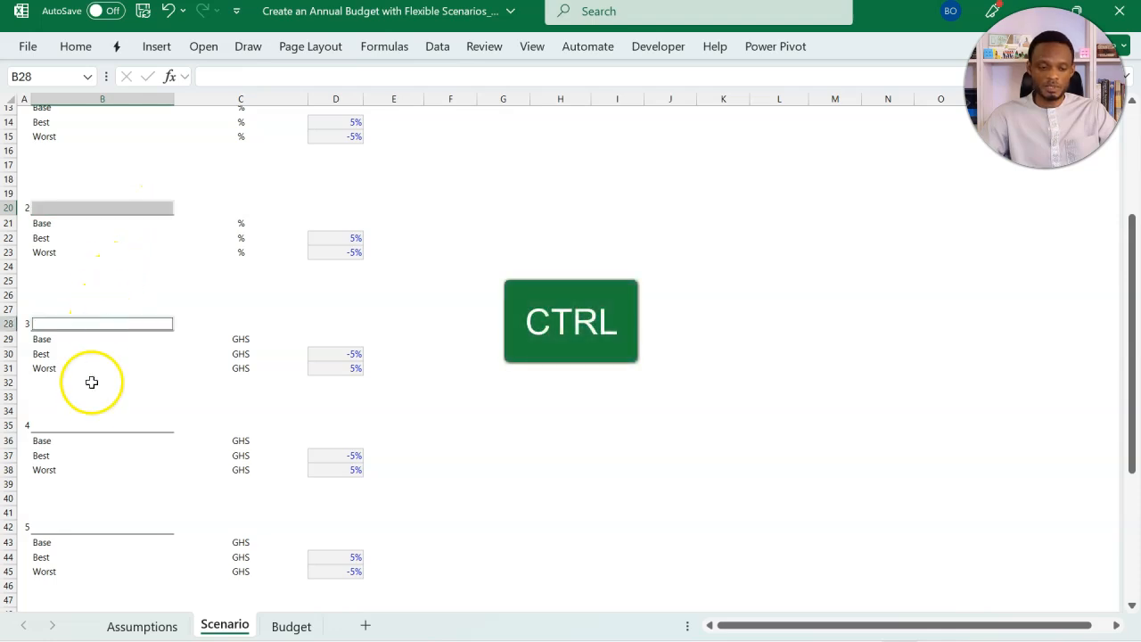
{"action": "left_click", "coordinate": [88, 423], "text": "ctrl"}
{"action": "scroll", "coordinate": [87, 423], "scroll_direction": "down", "scroll_amount": 4}
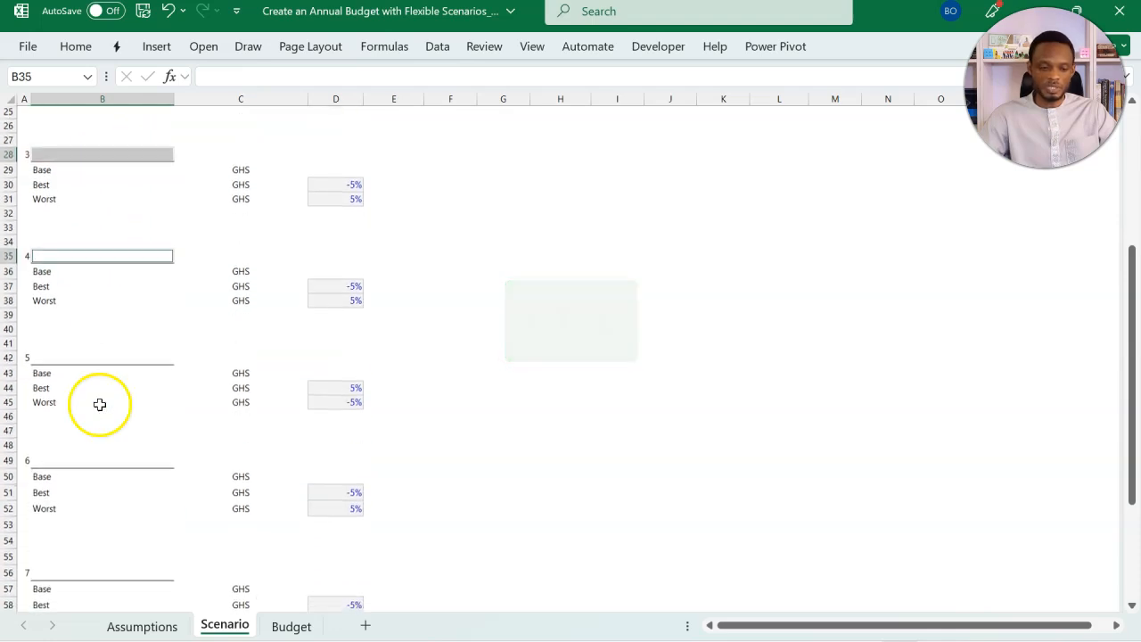
{"action": "left_click", "coordinate": [121, 359], "text": "ctrl"}
{"action": "scroll", "coordinate": [121, 358], "scroll_direction": "down", "scroll_amount": 4}
{"action": "left_click", "coordinate": [121, 309], "text": "ctrl"}
{"action": "scroll", "coordinate": [123, 308], "scroll_direction": "down", "scroll_amount": 2}
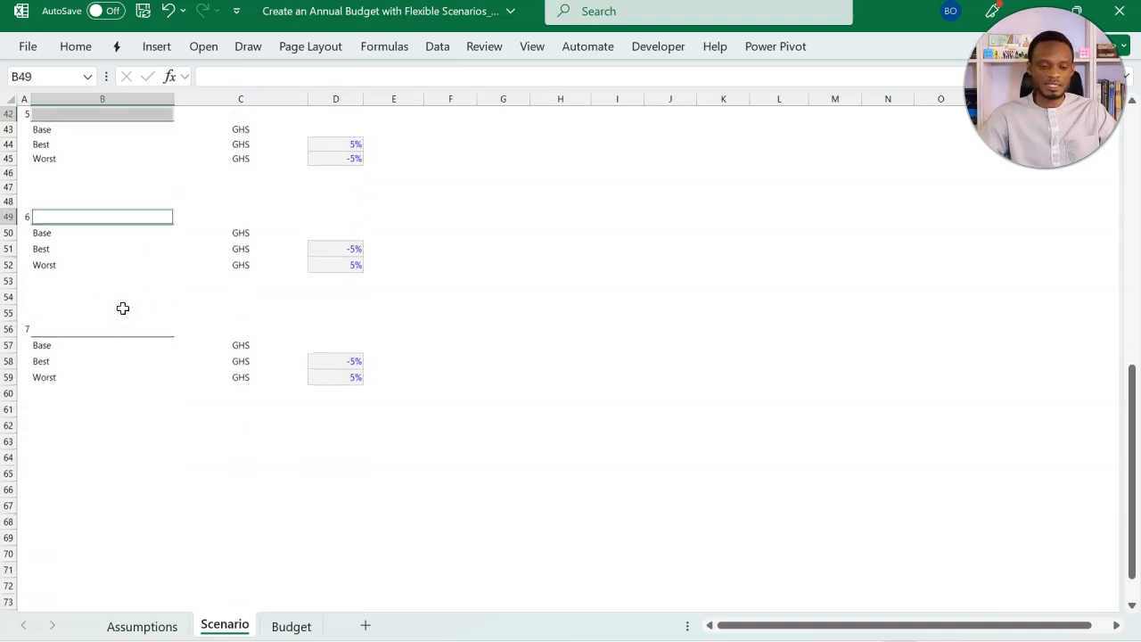
{"action": "left_click", "coordinate": [108, 332], "text": "ctrl"}
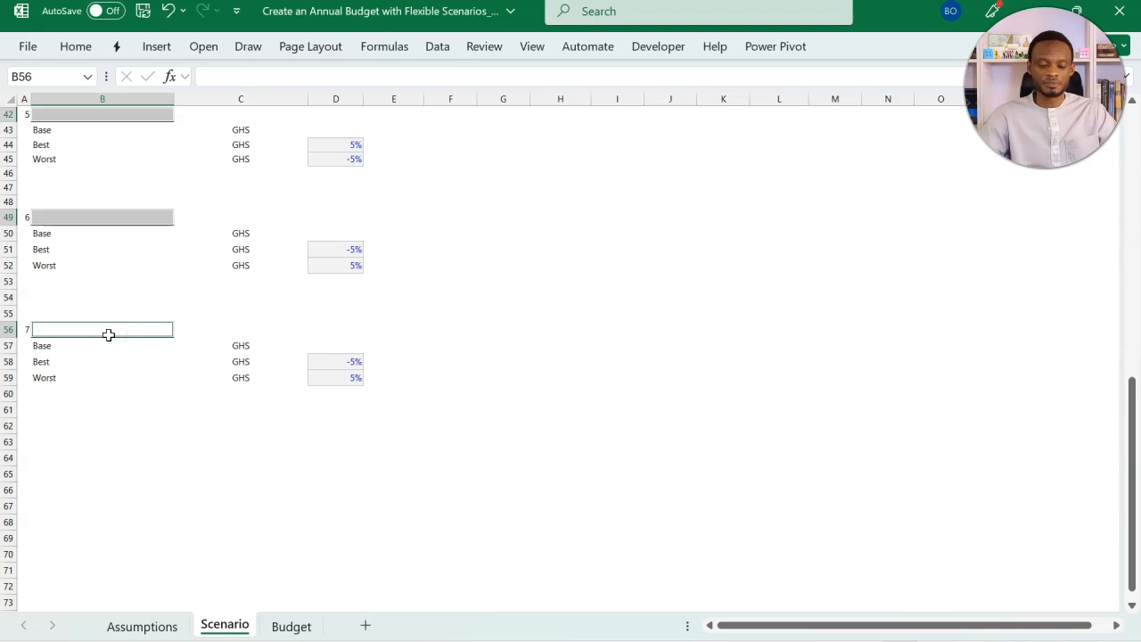
{"action": "type", "text": "=INDEX(Assumptions!B:B,MATCH(Scenario!A56,Assumptions!D:D,0))"}
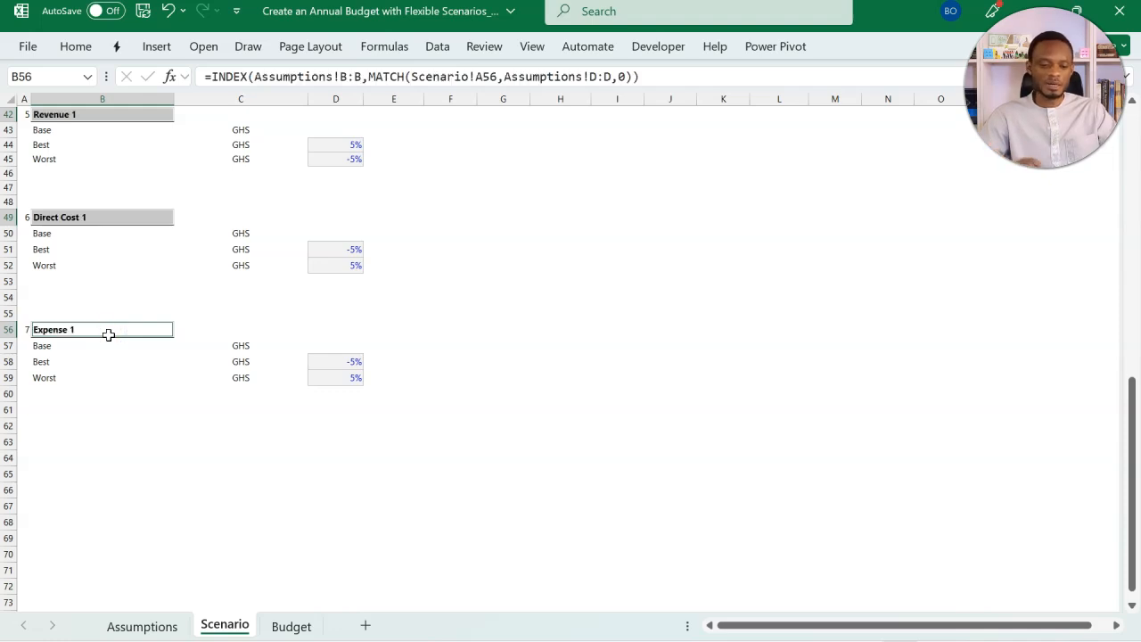
Step: End the copy mode and check the linked item names down the Scenario sheet, including the B12 formula
{"action": "scroll", "coordinate": [107, 334], "scroll_direction": "up", "scroll_amount": 12}
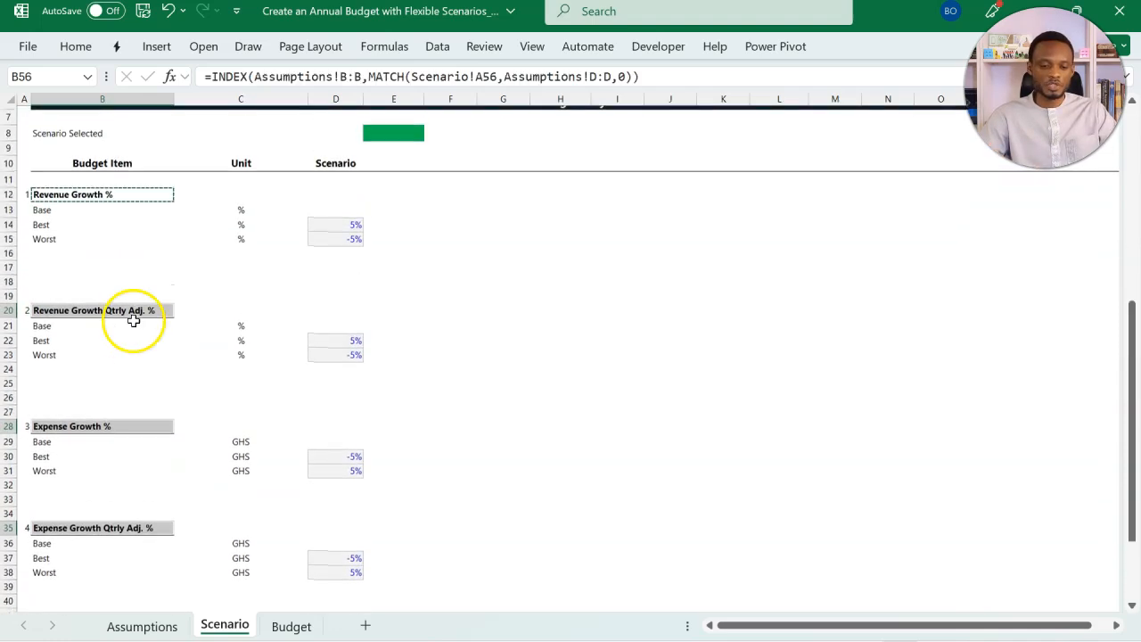
{"action": "key", "text": "Escape"}
{"action": "scroll", "coordinate": [161, 216], "scroll_direction": "up", "scroll_amount": 13}
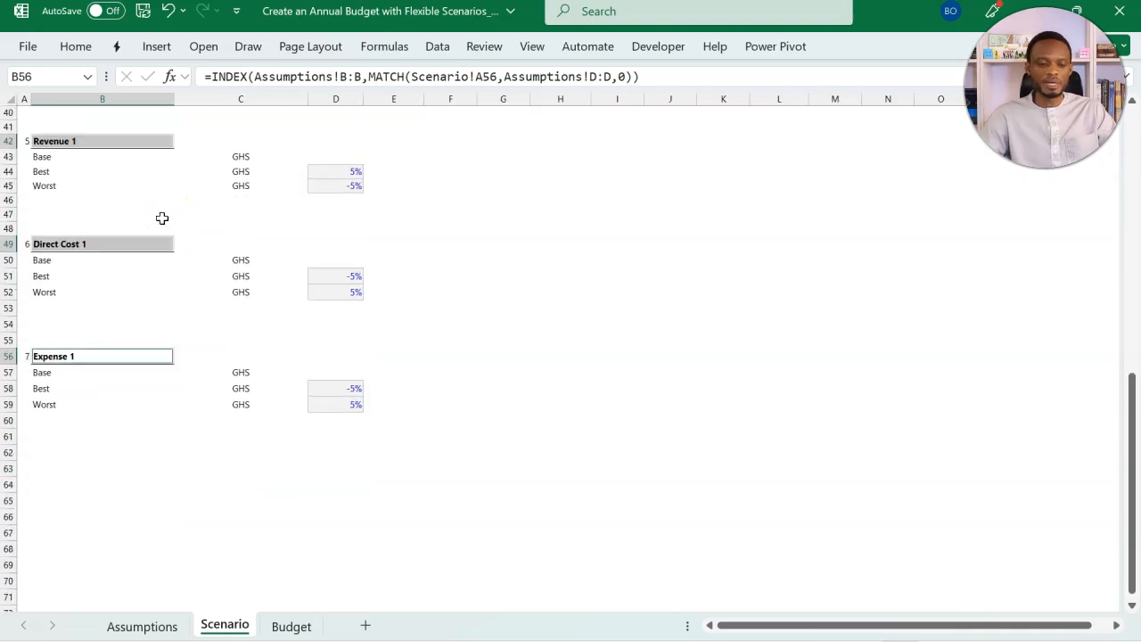
{"action": "left_click", "coordinate": [168, 303]}
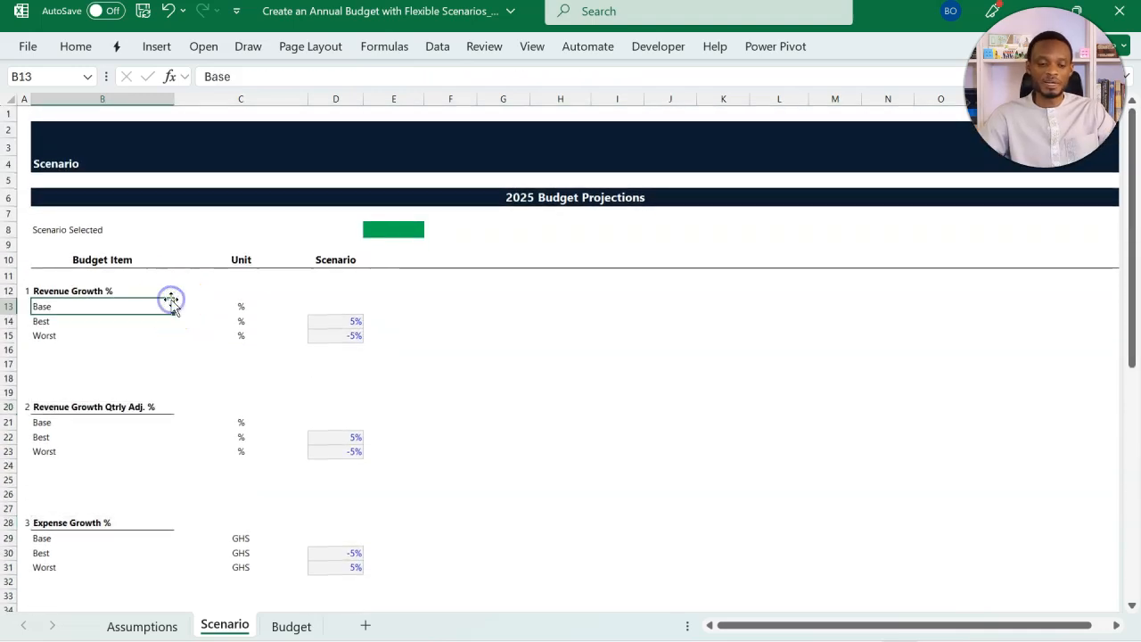
{"action": "left_click", "coordinate": [142, 287]}
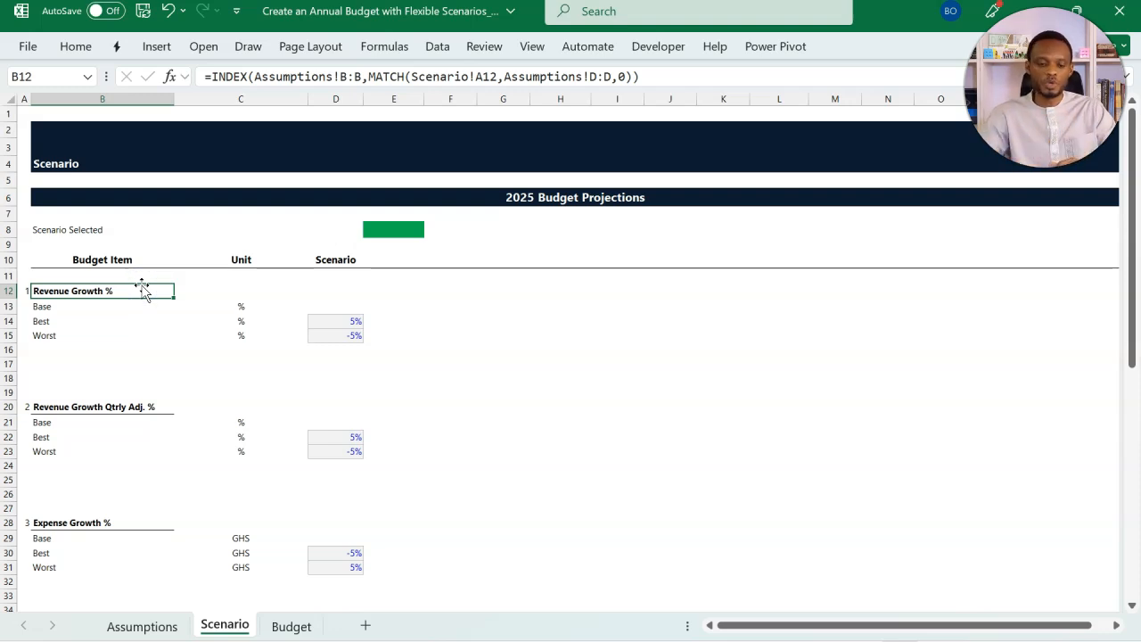
Step: Begin an INDEX formula in E13, the Base value of Revenue Growth %, using column C of the Assumptions sheet as the array
{"action": "left_click", "coordinate": [380, 308]}
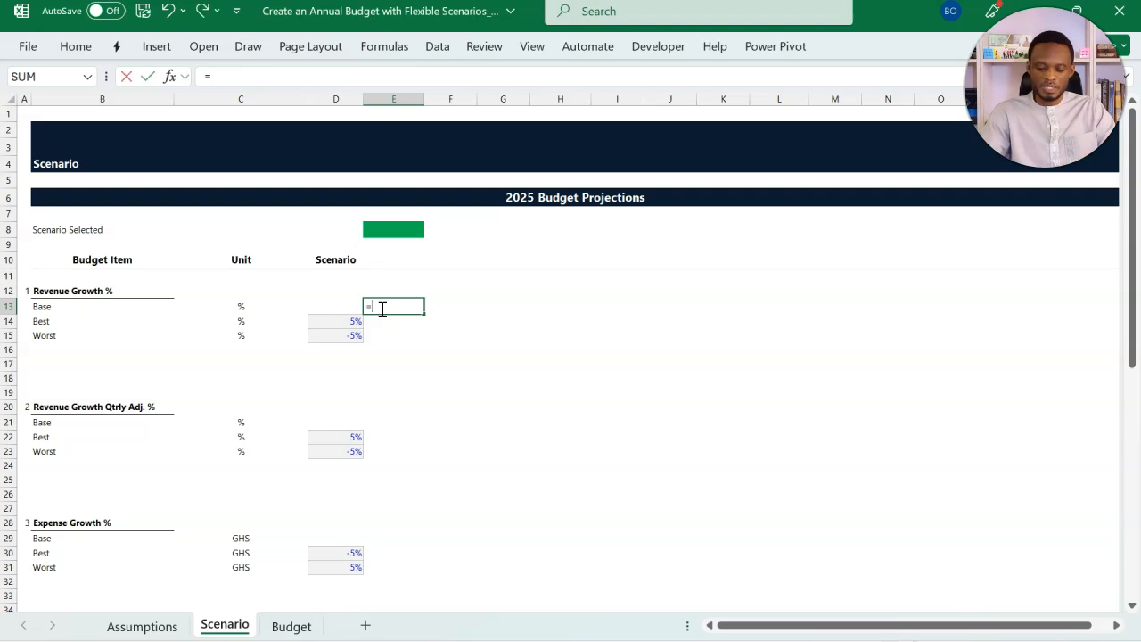
{"action": "type", "text": "ind"}
{"action": "key", "text": "Tab"}
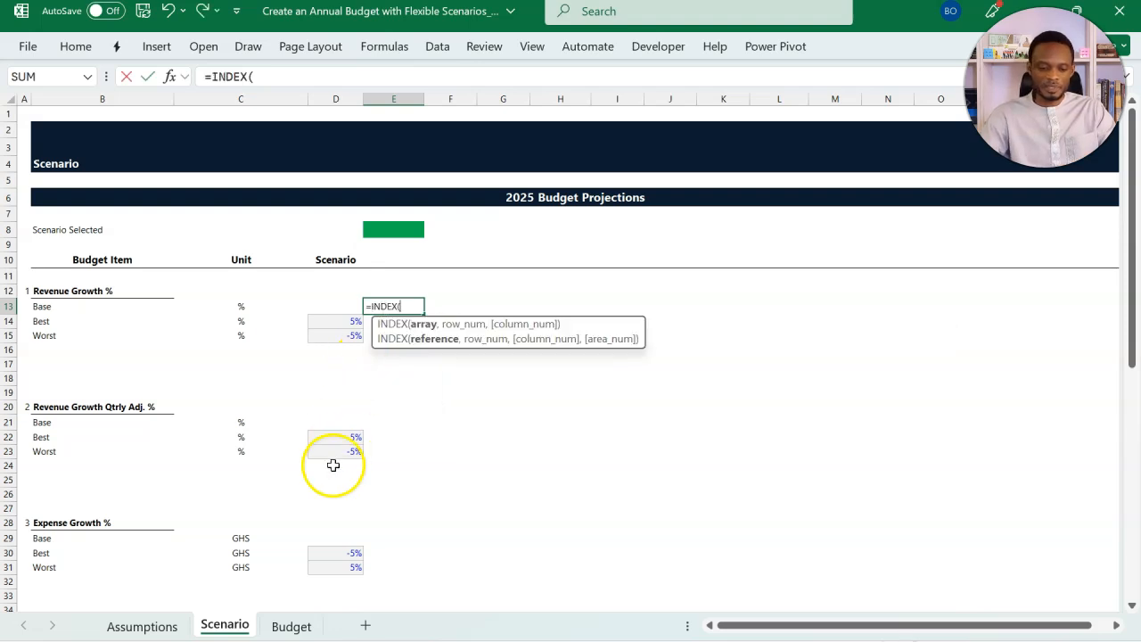
{"action": "left_click", "coordinate": [169, 627]}
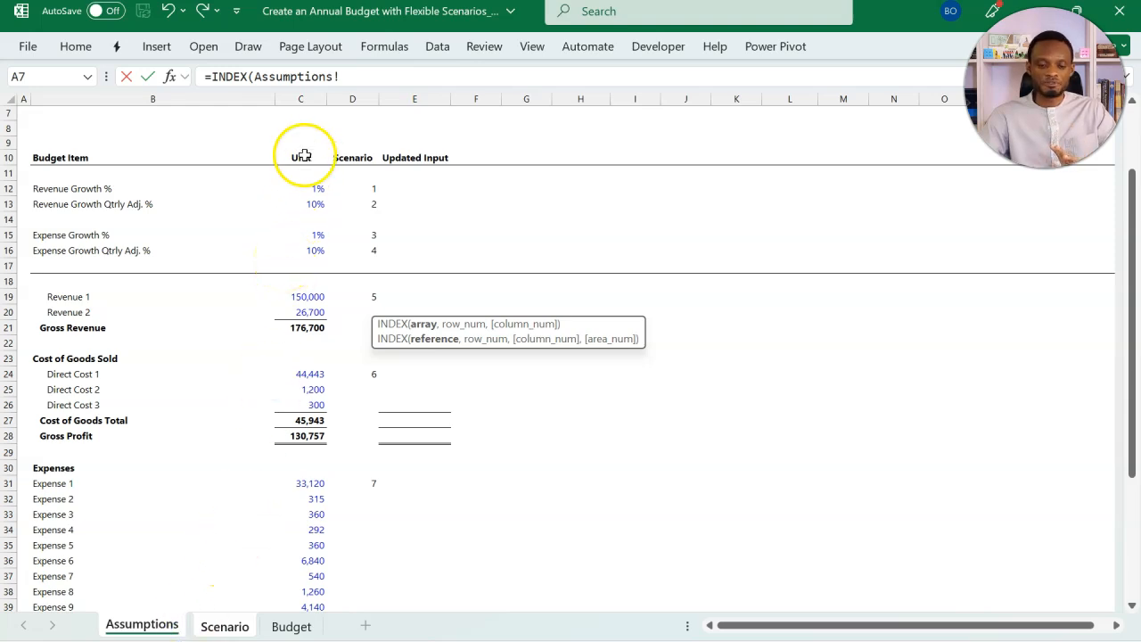
{"action": "left_click", "coordinate": [301, 98]}
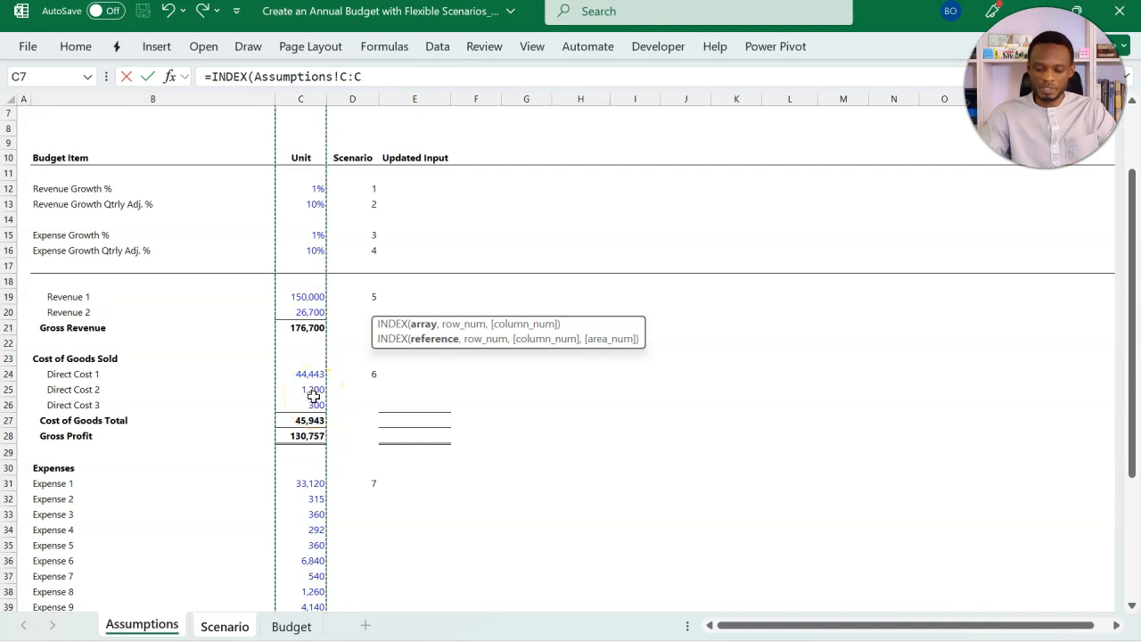
Step: Nest a MATCH function as the row number of the E13 formula, with Scenario!A12 as its lookup value
{"action": "type", "text": ",mat"}
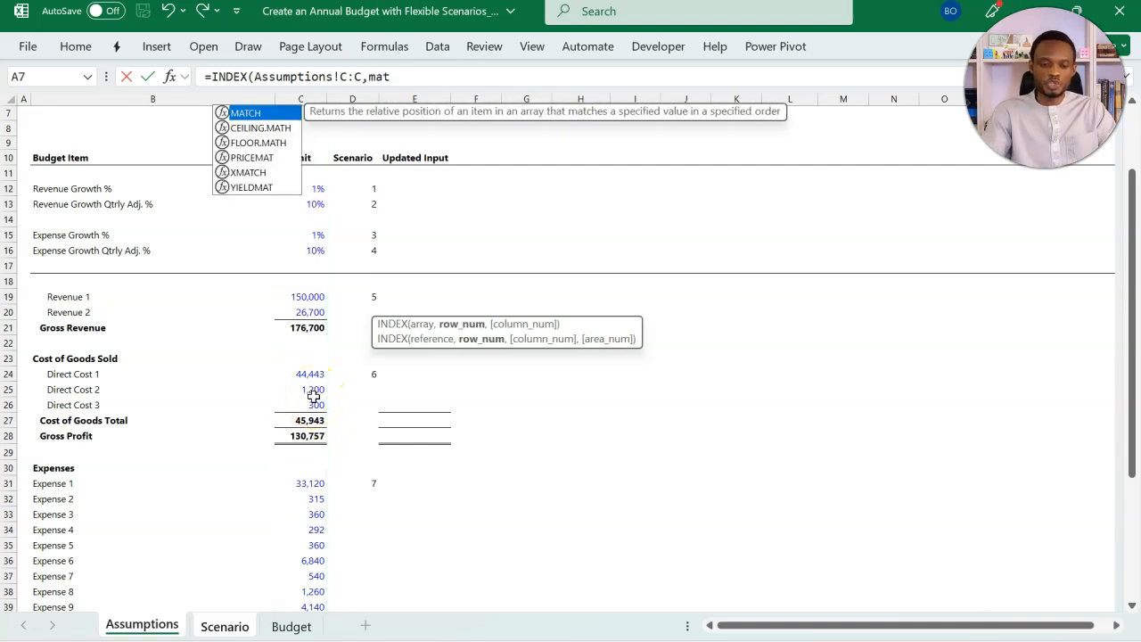
{"action": "key", "text": "Tab"}
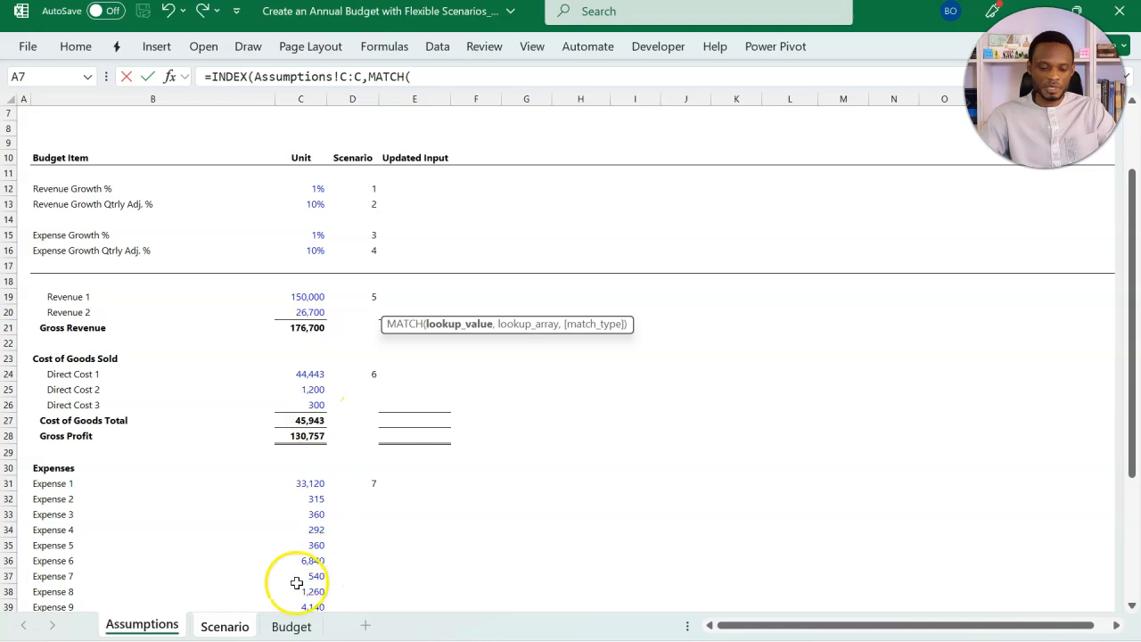
{"action": "left_click", "coordinate": [224, 626]}
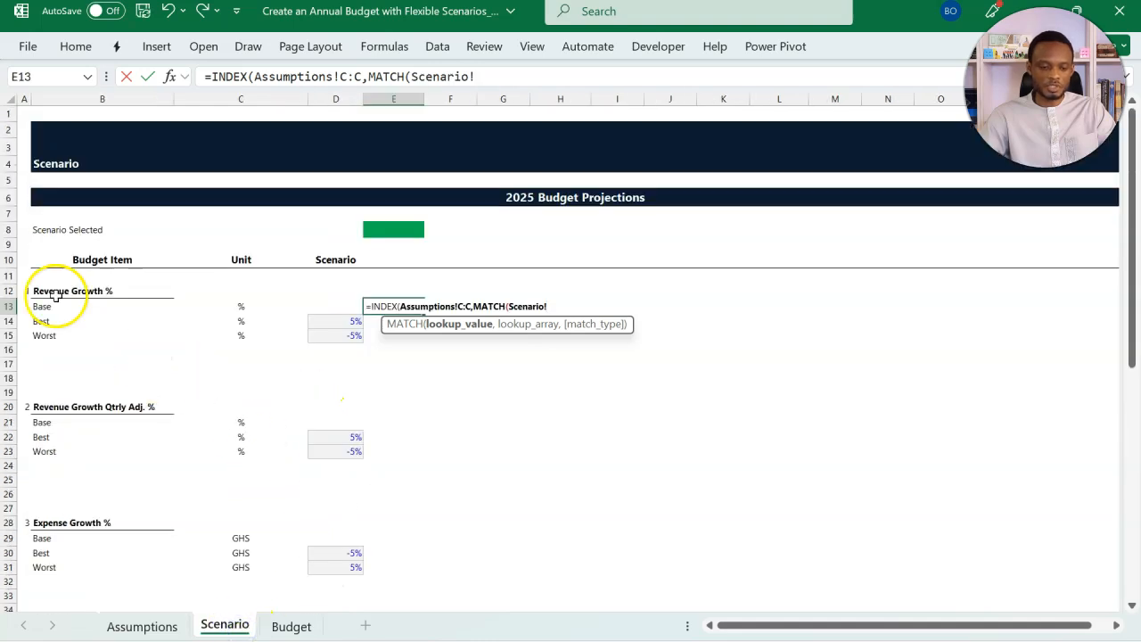
{"action": "left_click", "coordinate": [28, 292]}
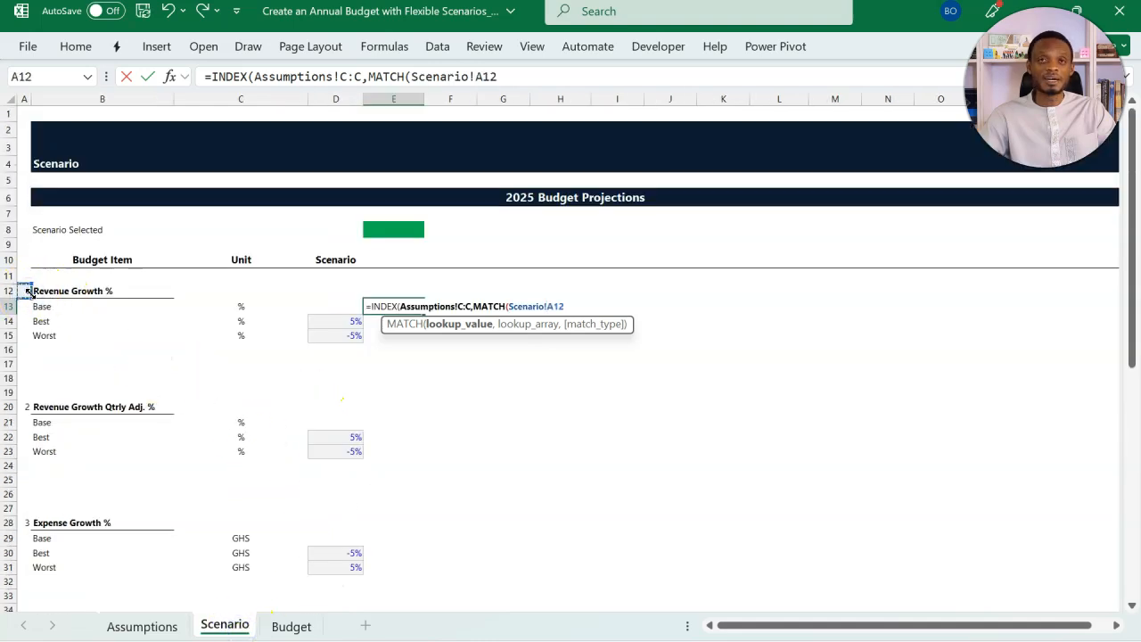
{"action": "type", "text": ","}
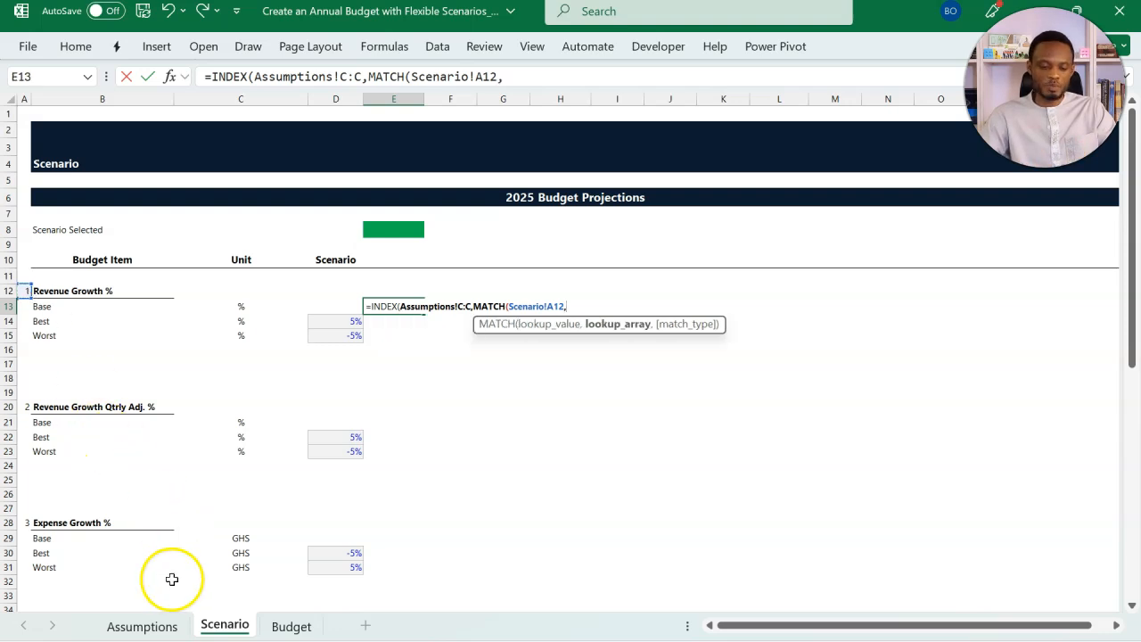
Step: Set the MATCH lookup array to Assumptions!D:D with exact match (0), complete the E13 formula and reselect the cell
{"action": "left_click", "coordinate": [173, 627]}
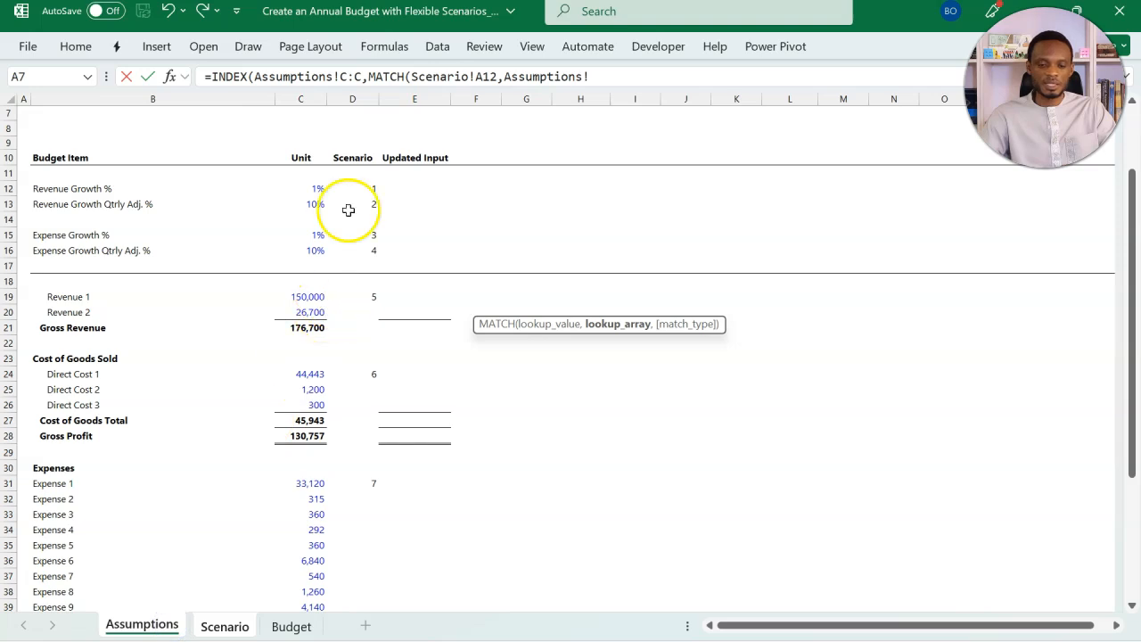
{"action": "left_click", "coordinate": [359, 99]}
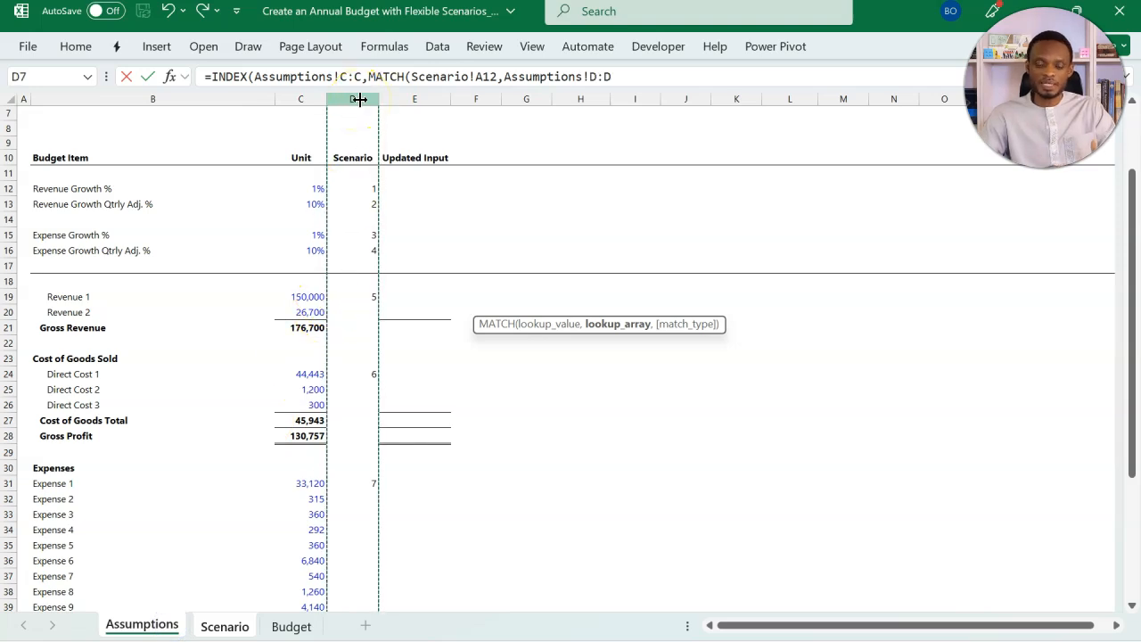
{"action": "type", "text": ","}
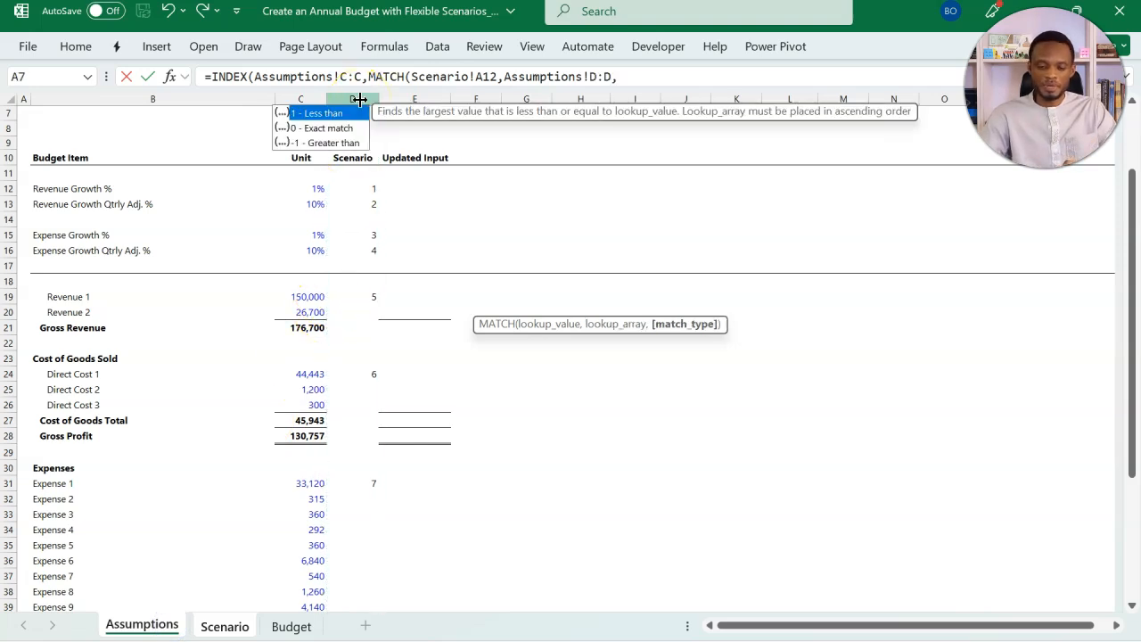
{"action": "key", "text": "Down"}
{"action": "key", "text": "Tab"}
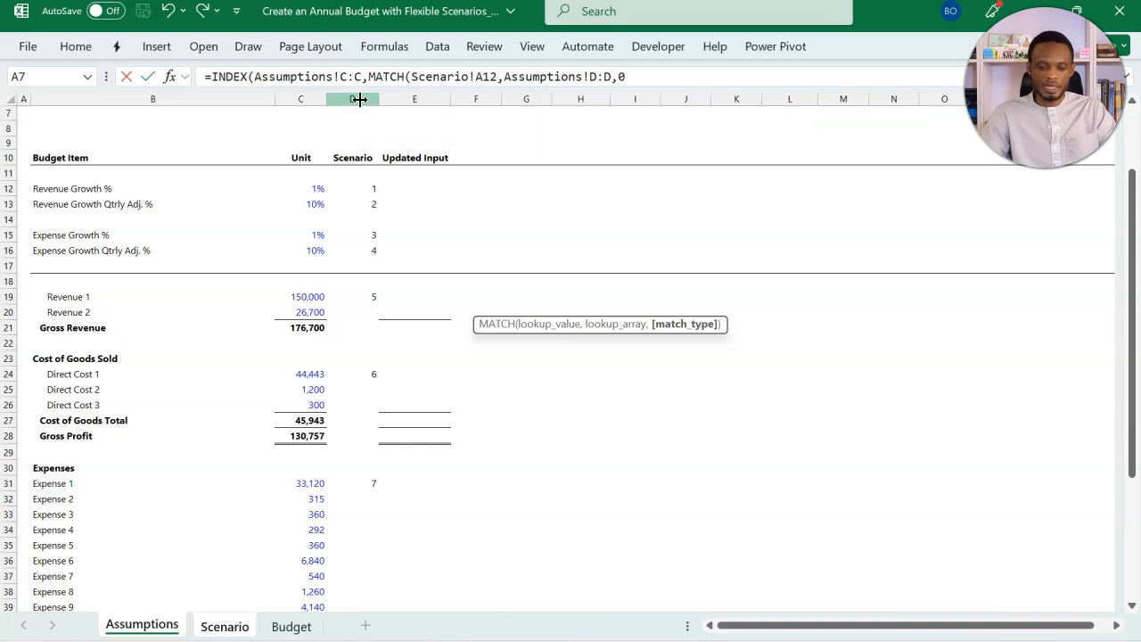
{"action": "type", "text": ")"}
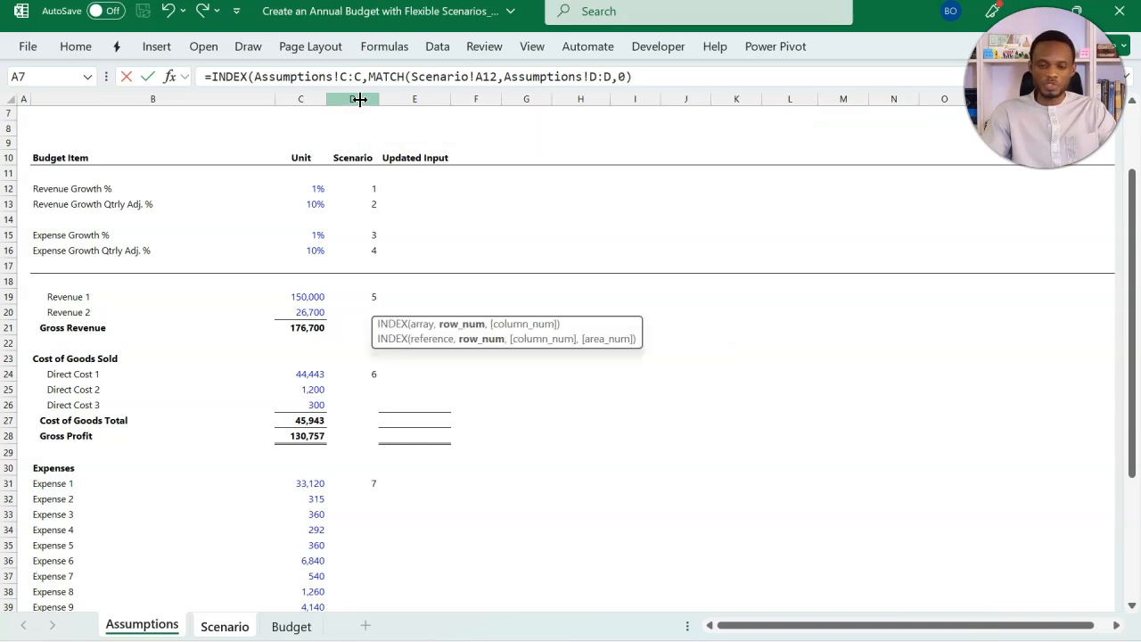
{"action": "type", "text": ")"}
{"action": "key", "text": "Return"}
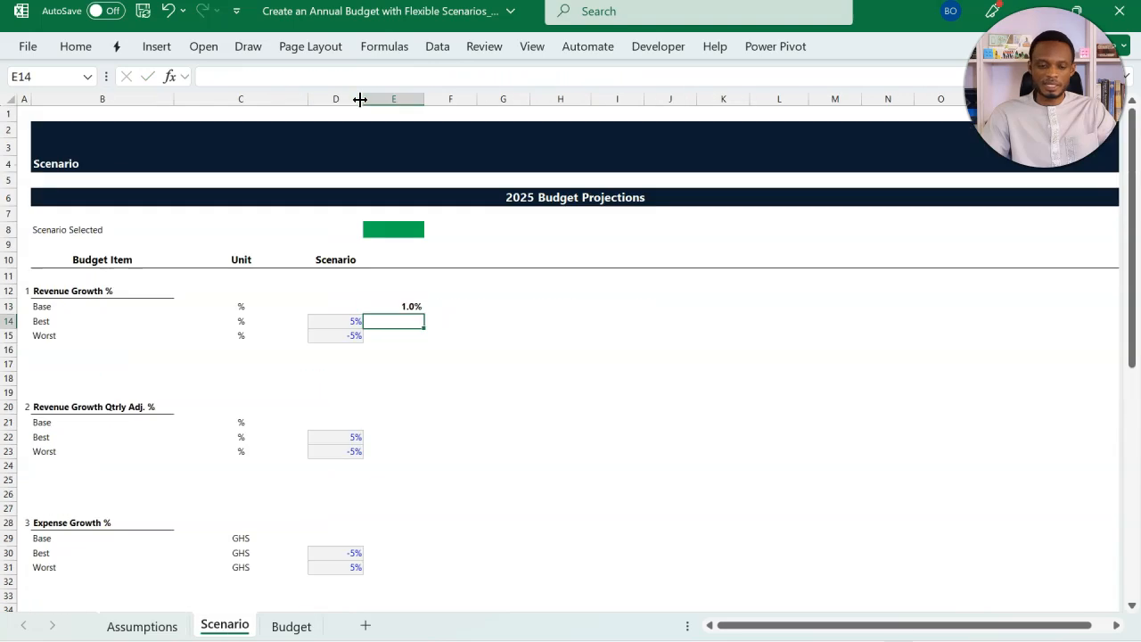
{"action": "key", "text": "Up"}
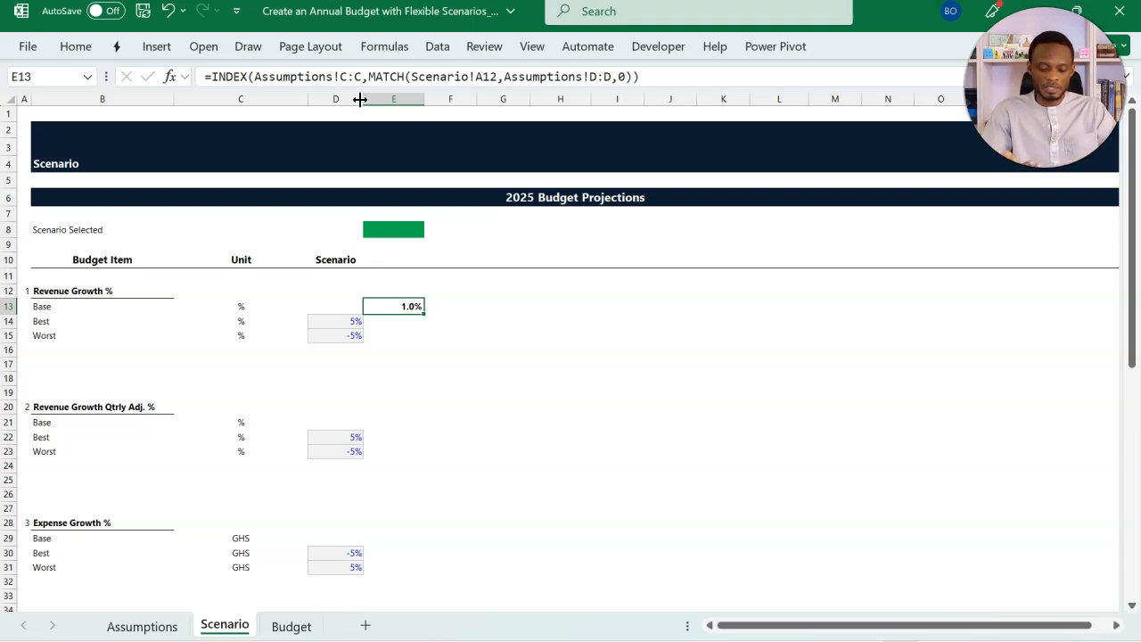
Step: Adjust the number format of the Base percentage in E13 to show two decimal places
{"action": "key", "text": "alt+h"}
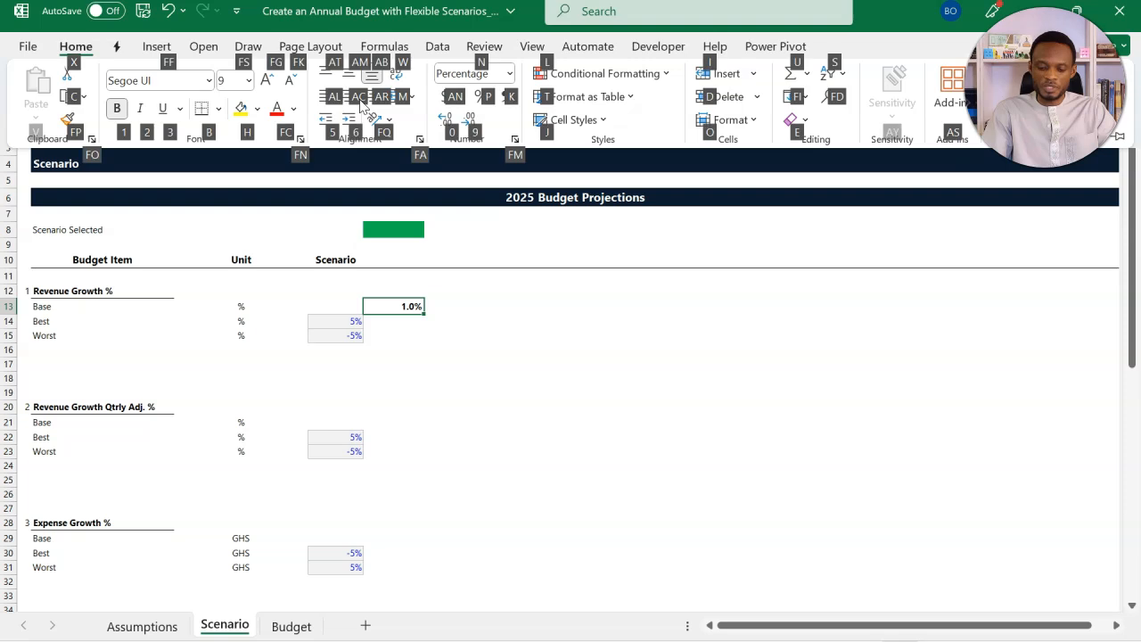
{"action": "key", "text": "9"}
{"action": "key", "text": "alt"}
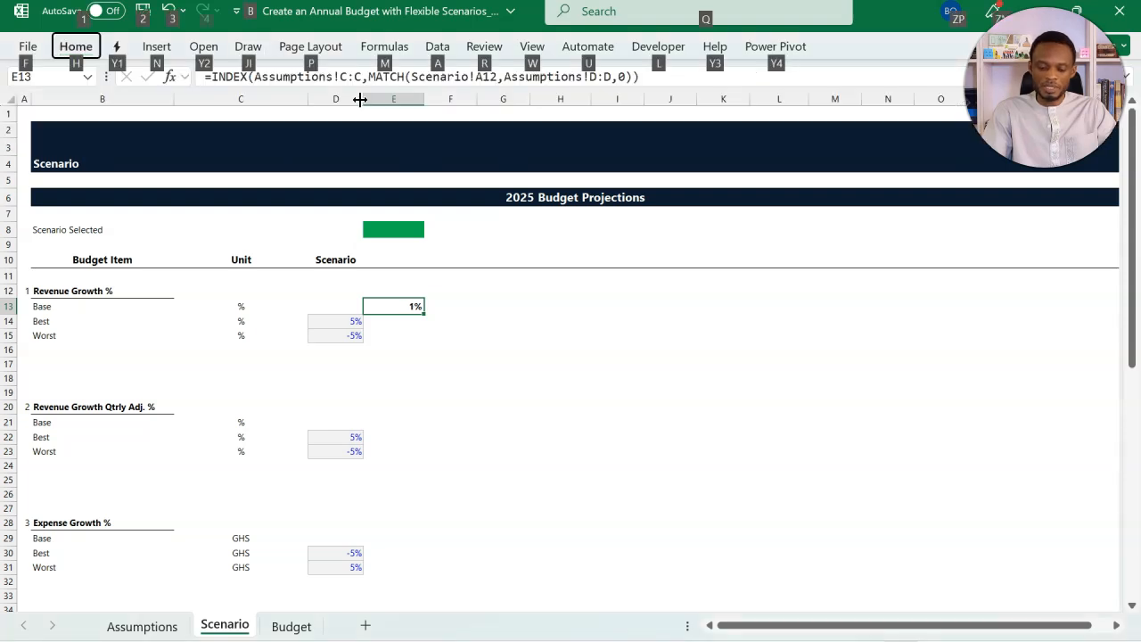
{"action": "key", "text": "h"}
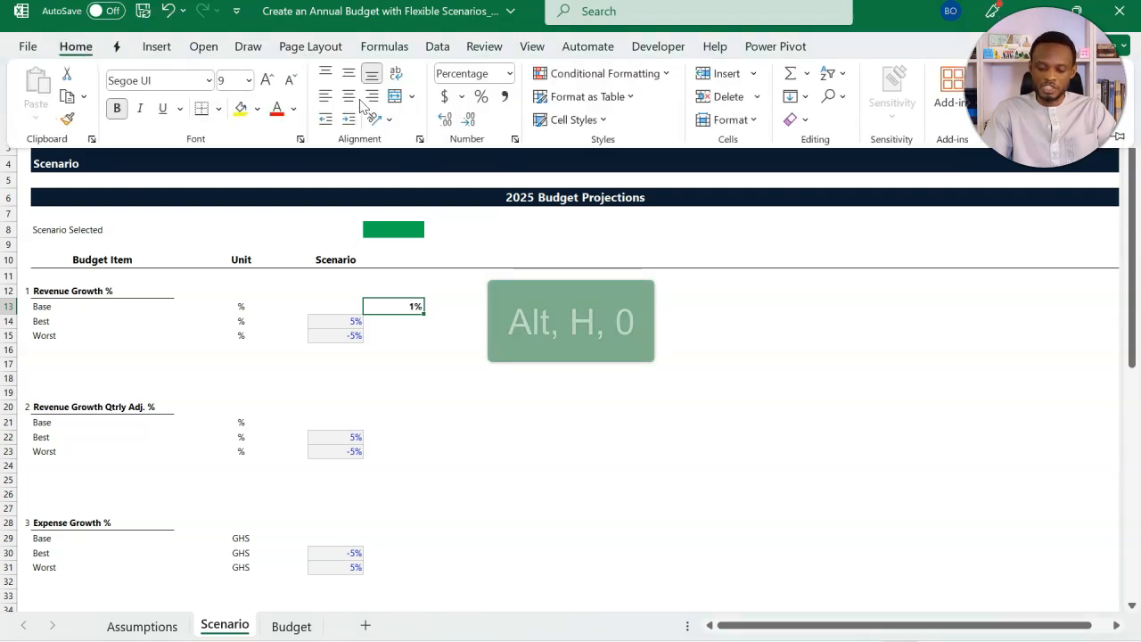
{"action": "key", "text": "0"}
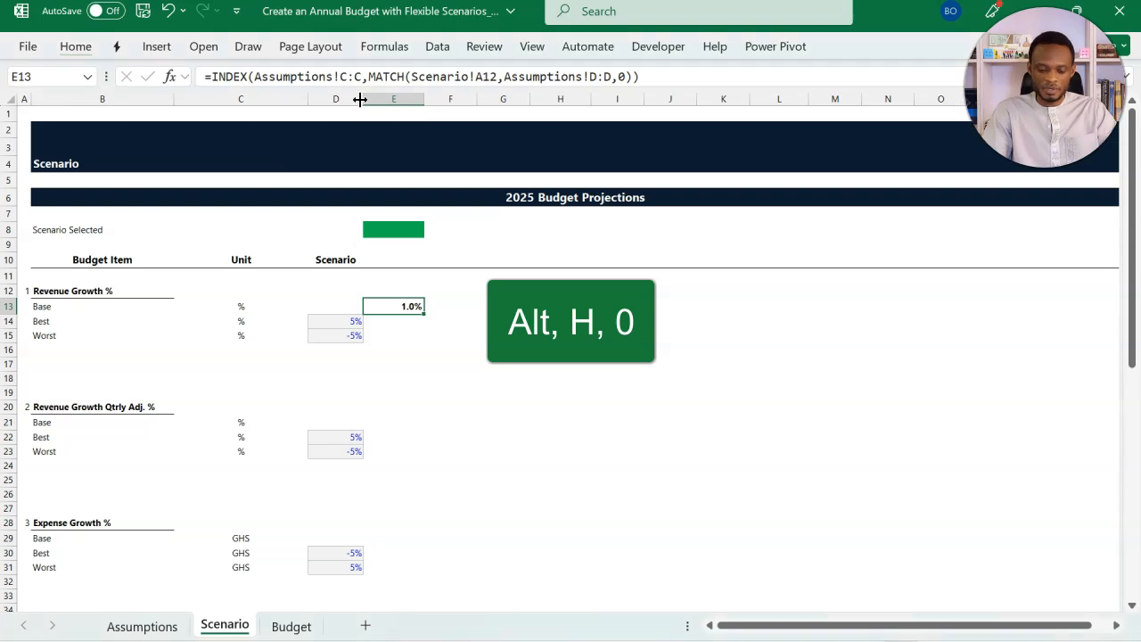
{"action": "key", "text": "alt+h"}
{"action": "key", "text": "0"}
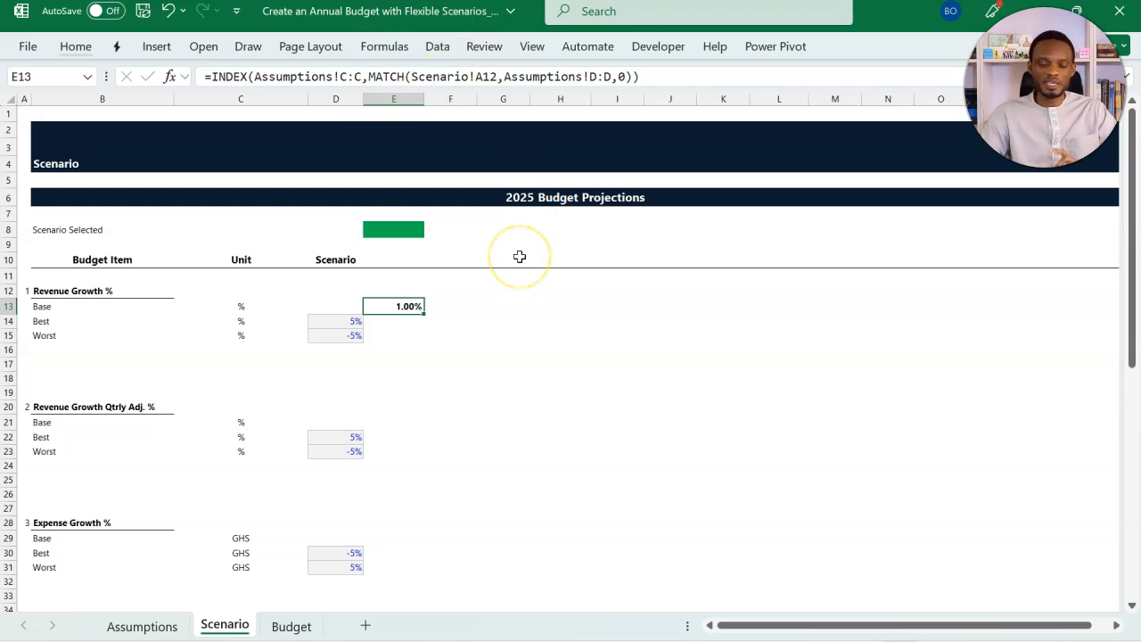
Step: Calculate the Best value of Revenue Growth % in E14 with the formula =E13*(1+D14)
{"action": "left_click", "coordinate": [406, 325]}
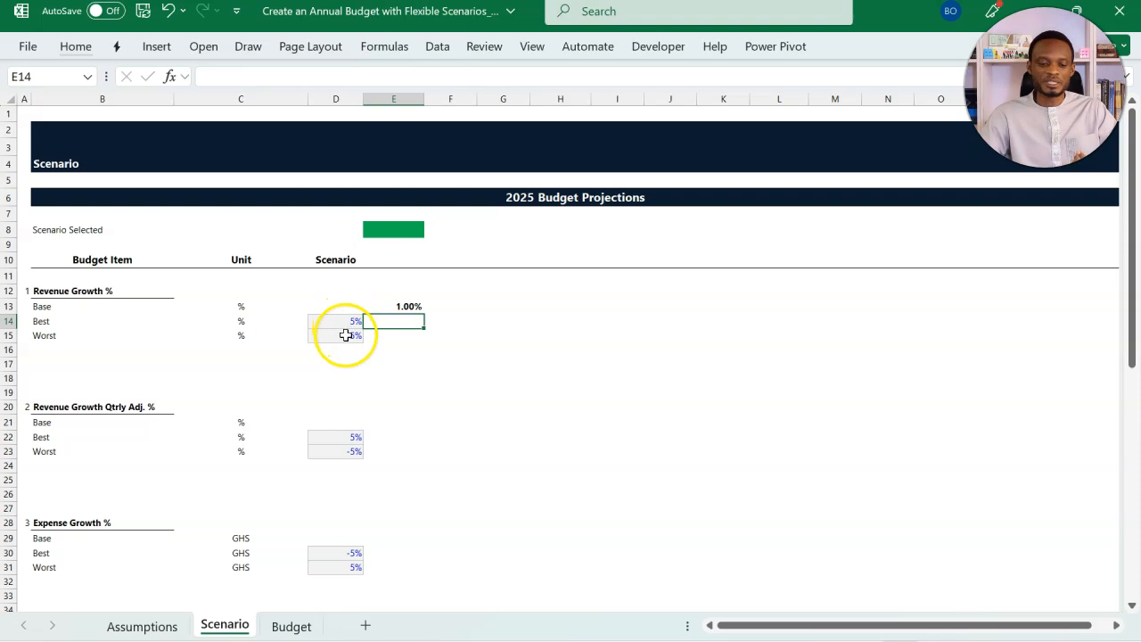
{"action": "left_click_drag", "start_coordinate": [349, 323], "coordinate": [349, 336]}
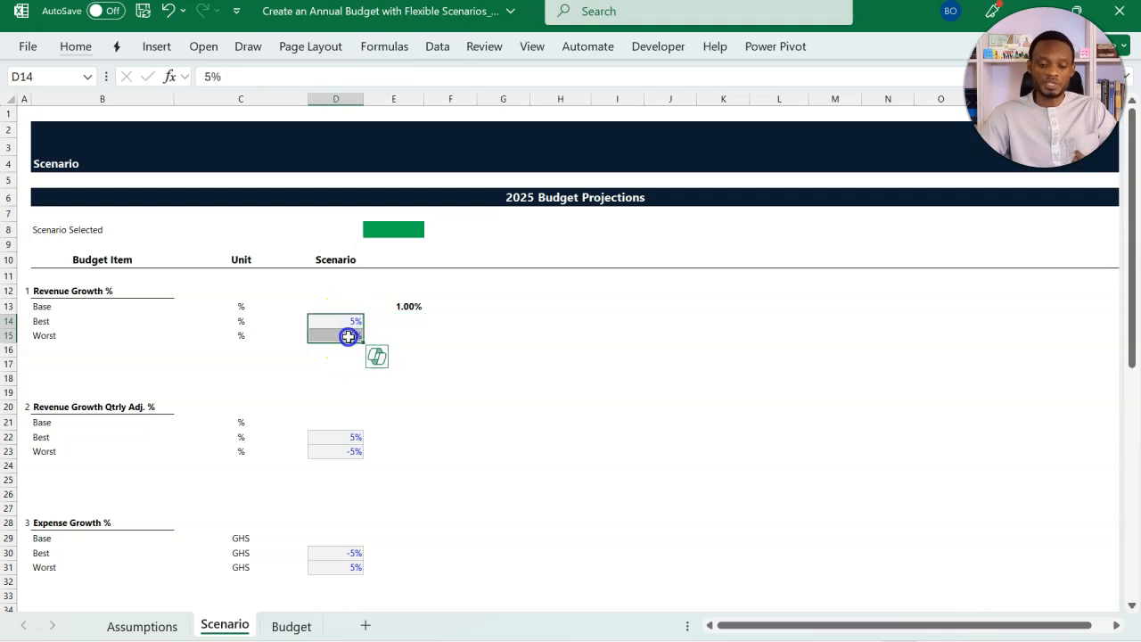
{"action": "left_click", "coordinate": [407, 323]}
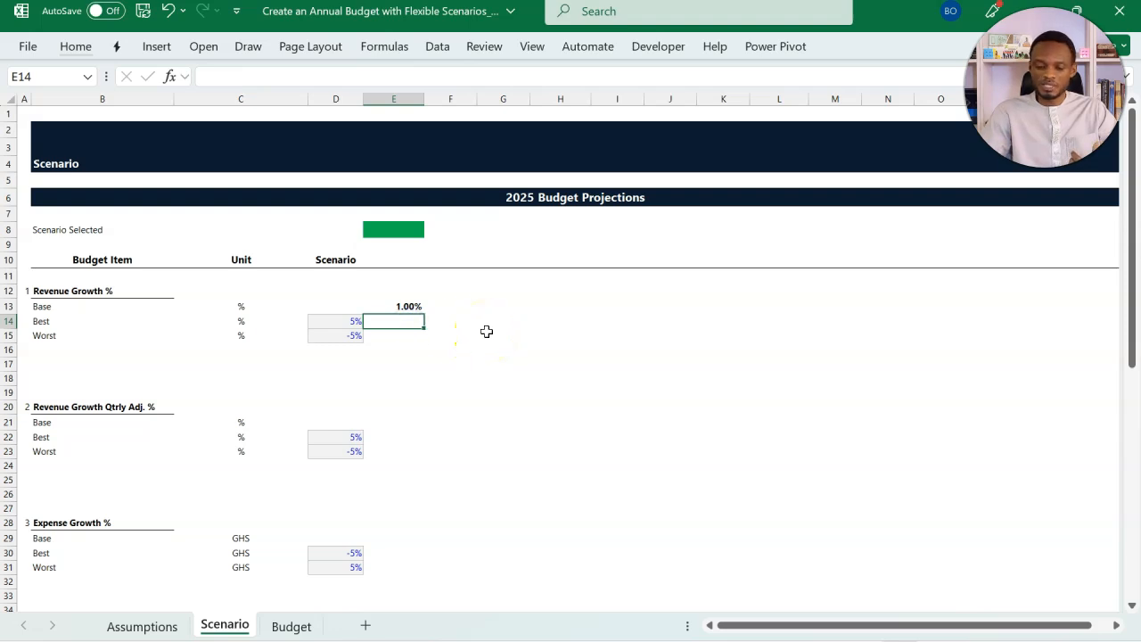
{"action": "type", "text": "="}
{"action": "key", "text": "Up"}
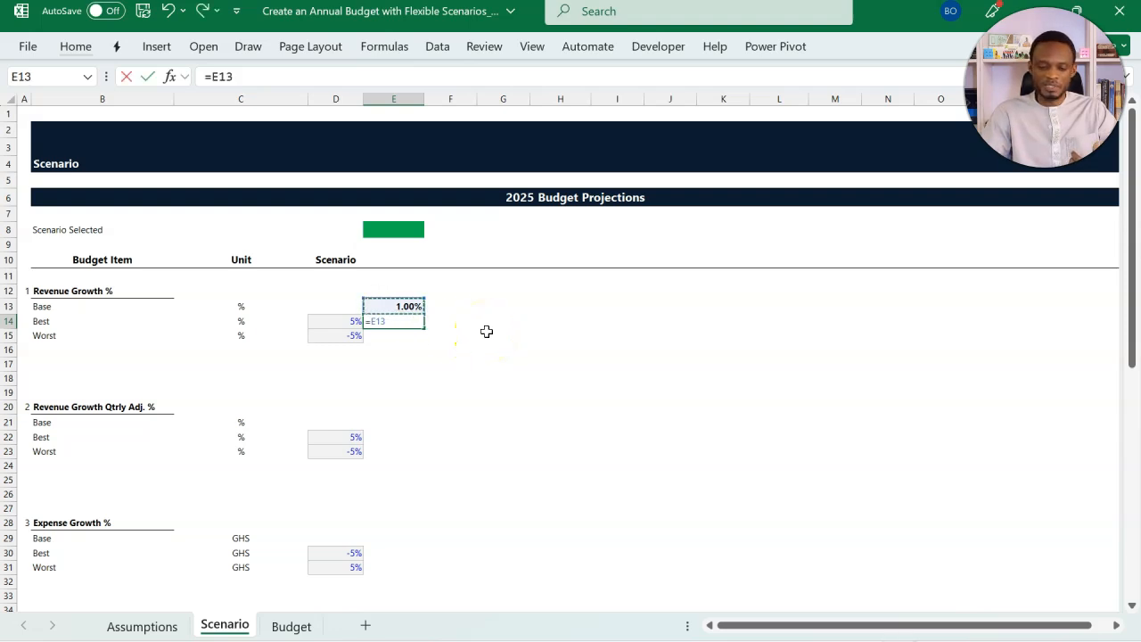
{"action": "type", "text": "*("}
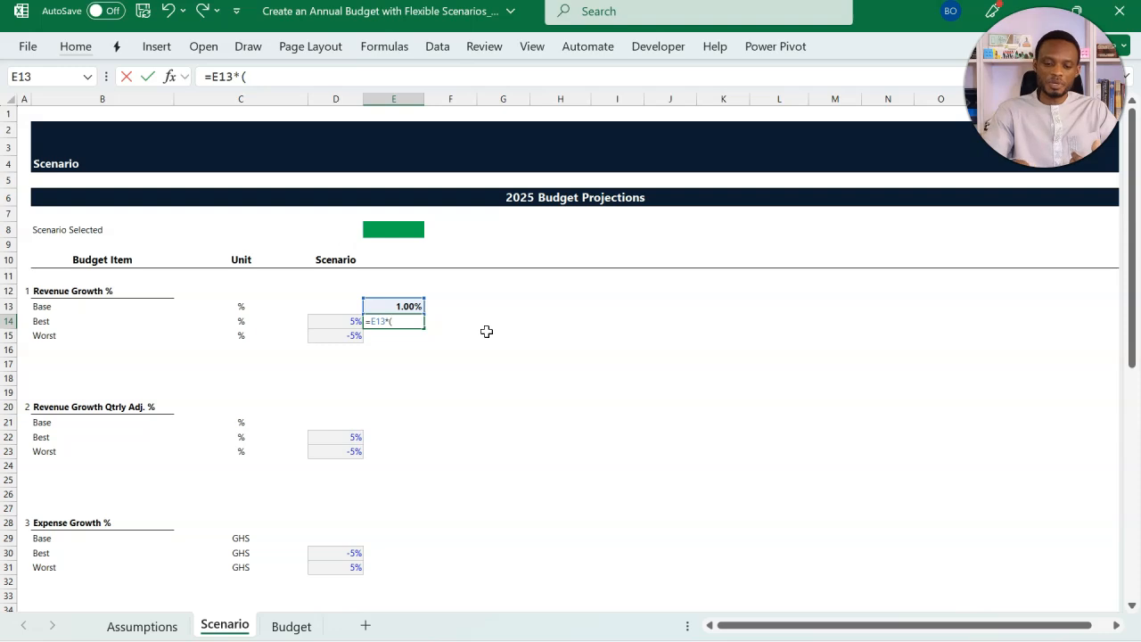
{"action": "type", "text": "1+"}
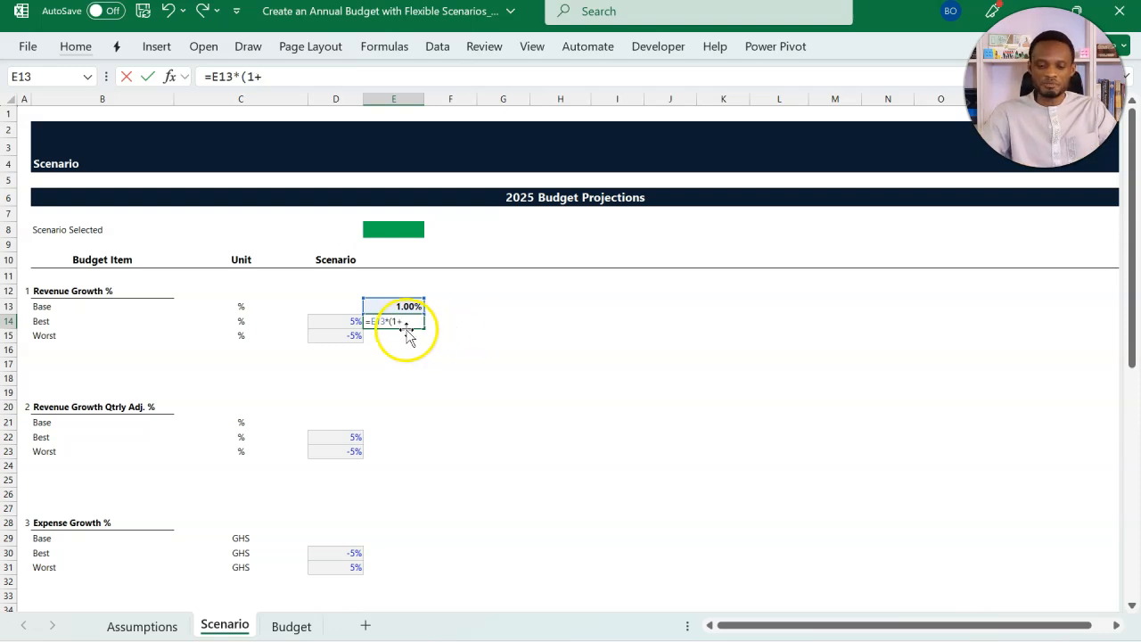
{"action": "left_click", "coordinate": [335, 322]}
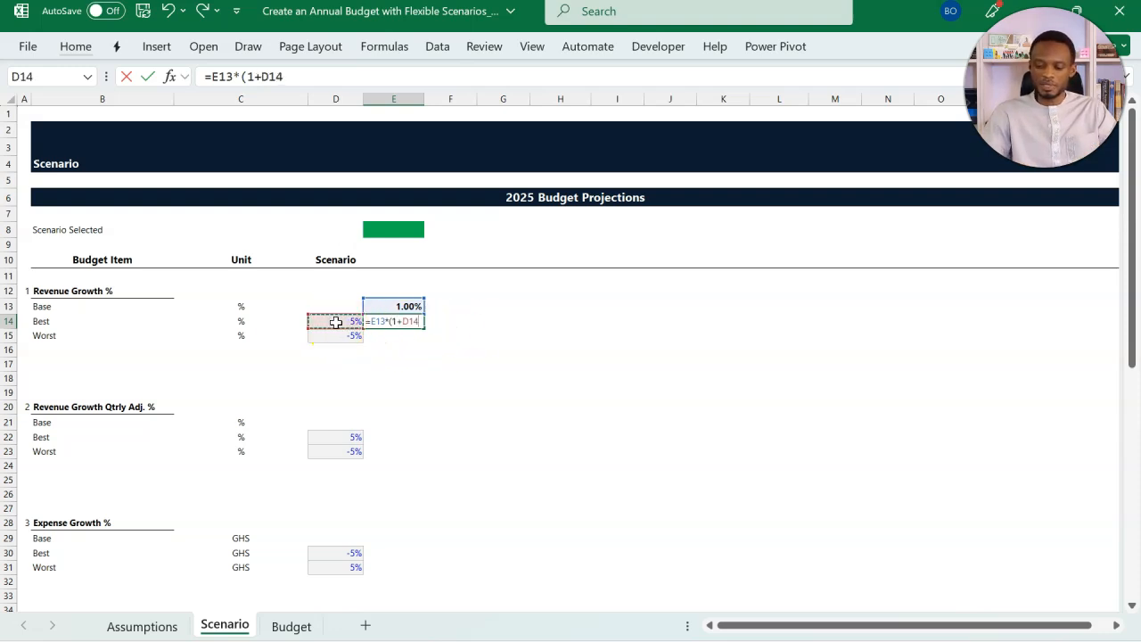
{"action": "type", "text": ")"}
{"action": "key", "text": "Return"}
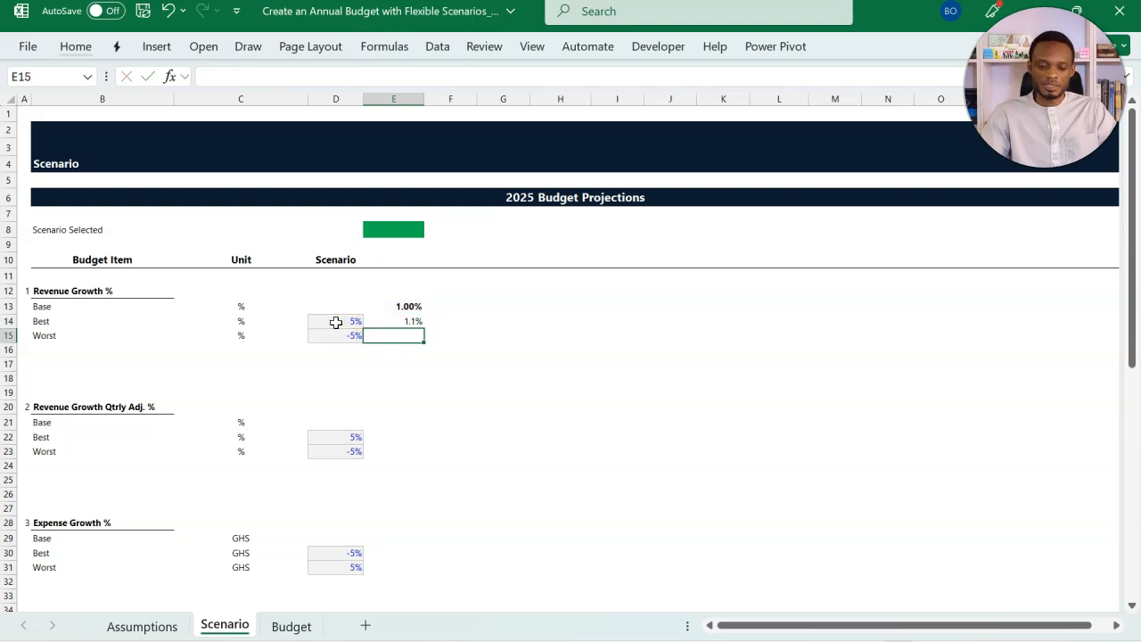
Step: Format the Best Revenue Growth % value in E14 to show two decimal places
{"action": "left_click", "coordinate": [383, 322]}
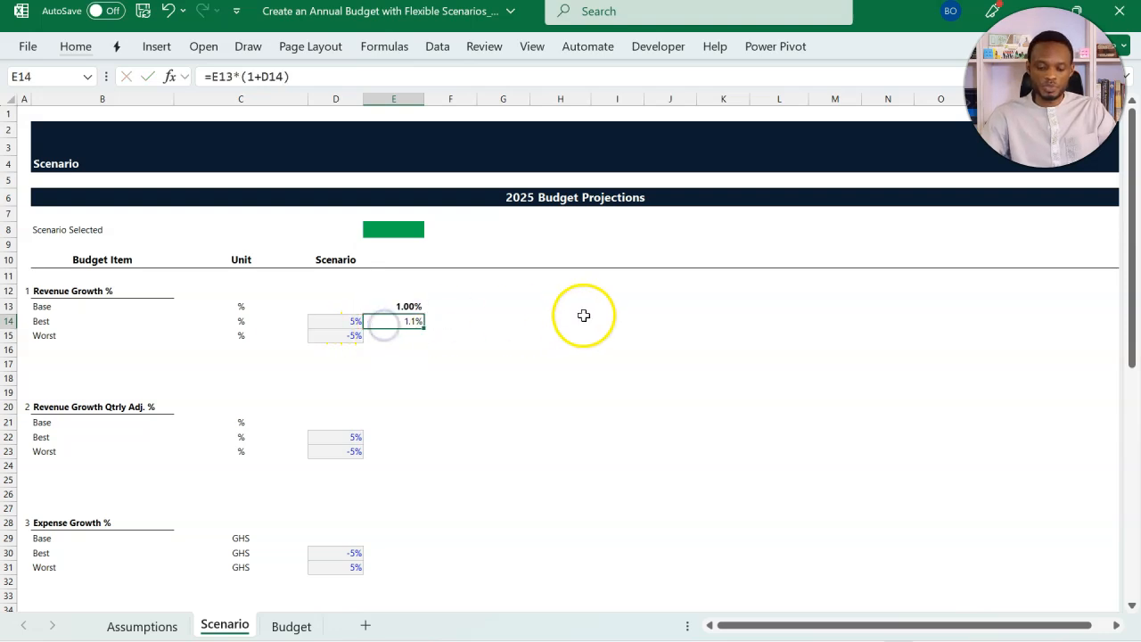
{"action": "key", "text": "h"}
{"action": "key", "text": "0"}
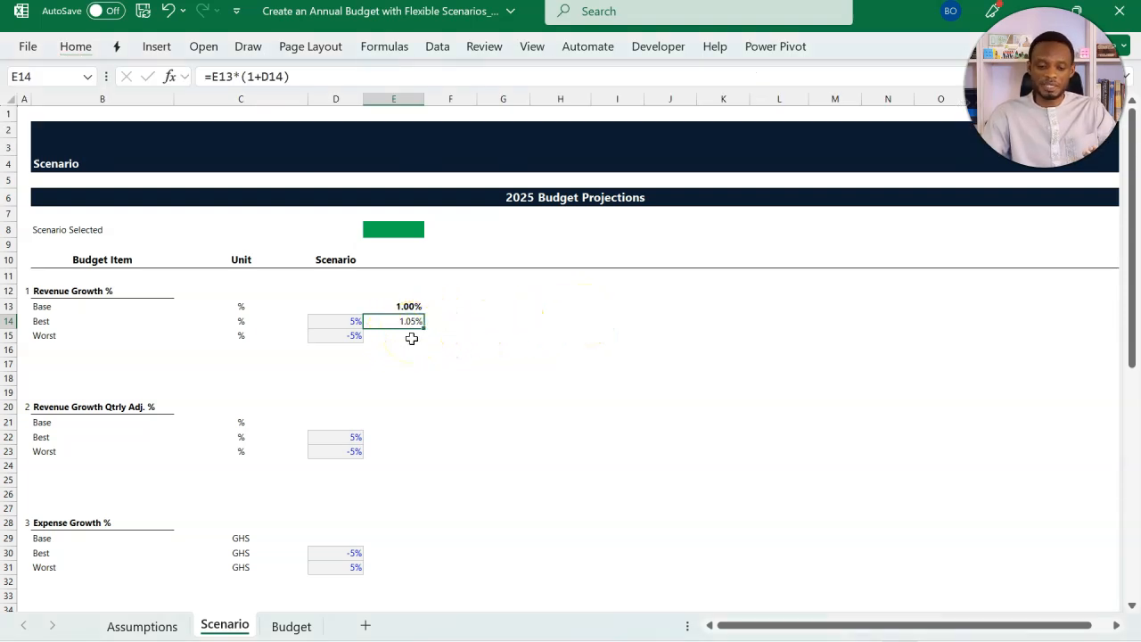
Step: Calculate the Worst value of Revenue Growth % in E15 with the formula =E13*(1+D15)
{"action": "left_click", "coordinate": [412, 338]}
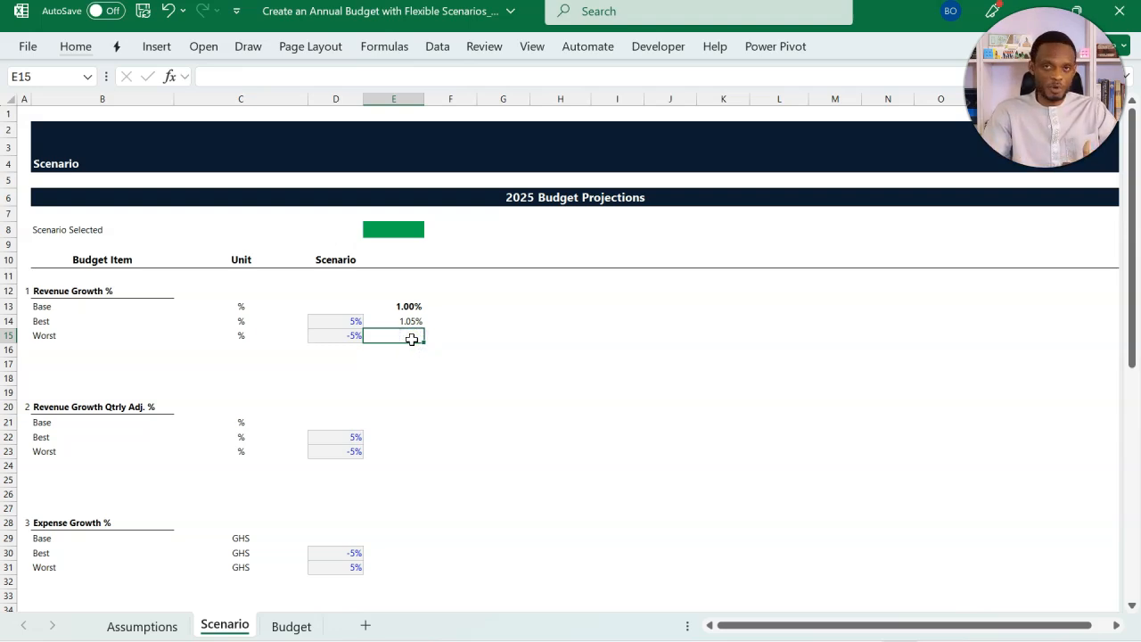
{"action": "type", "text": "="}
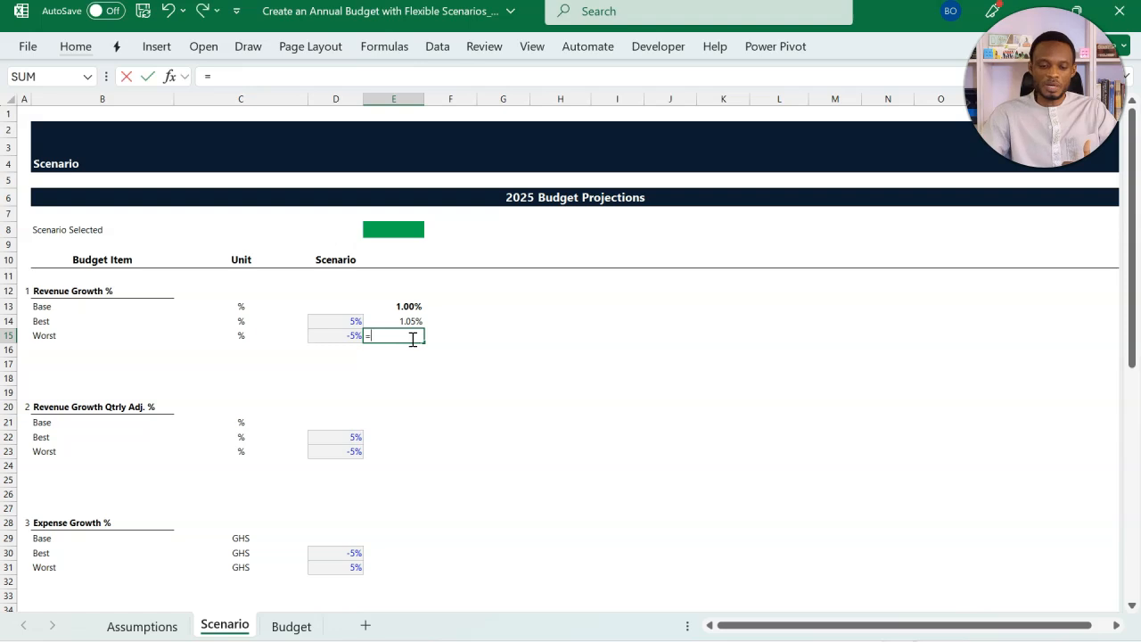
{"action": "left_click", "coordinate": [408, 305]}
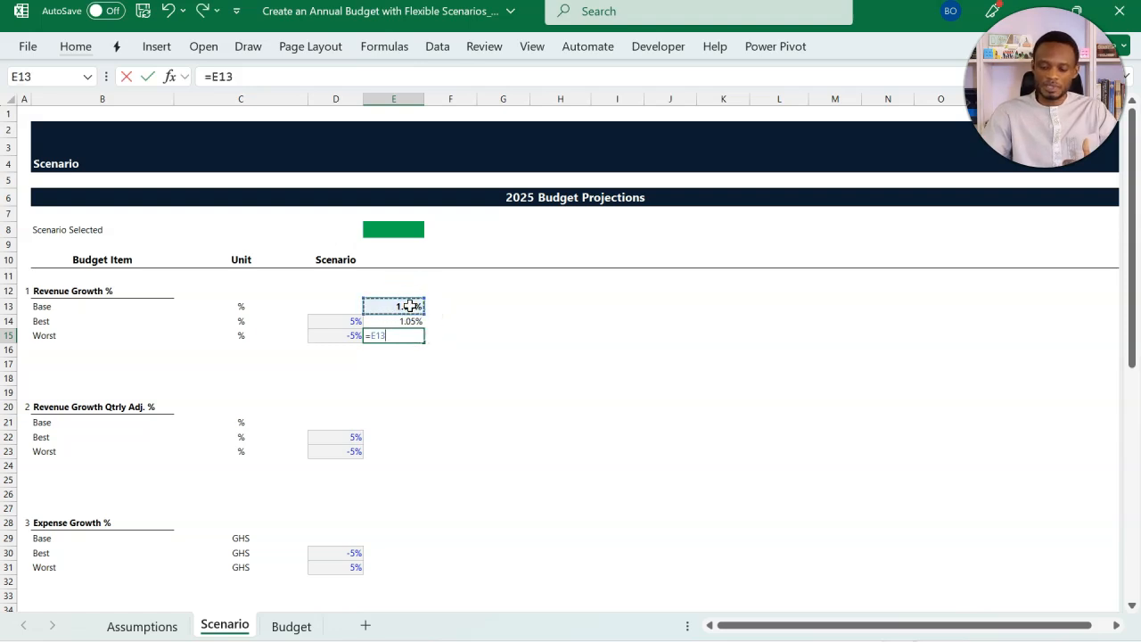
{"action": "type", "text": "*(1+"}
{"action": "left_click", "coordinate": [334, 337]}
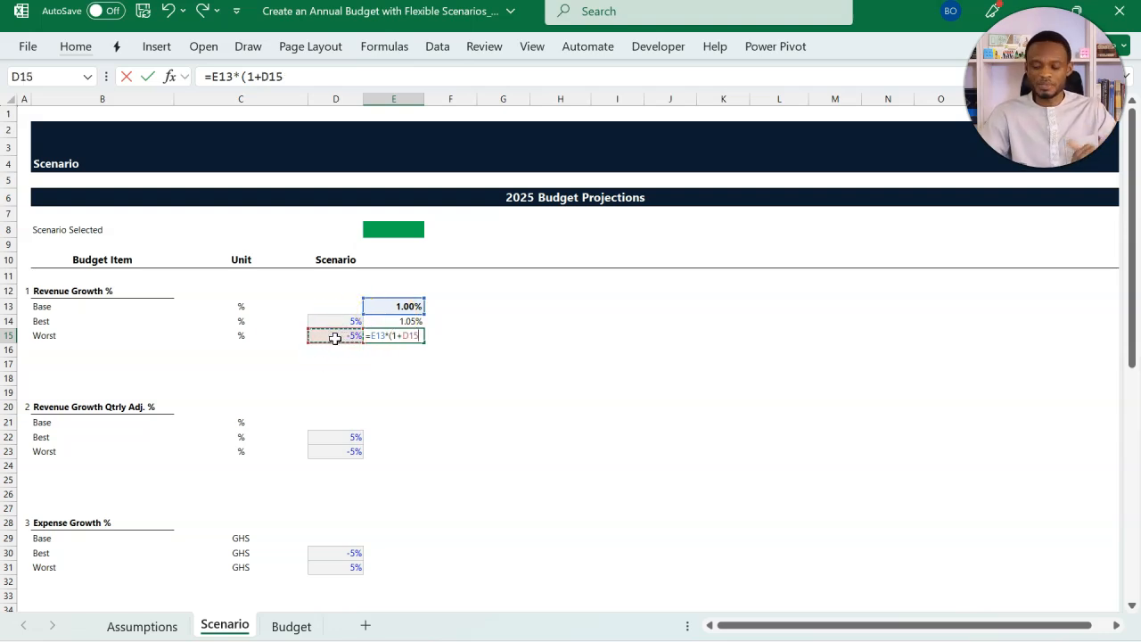
{"action": "type", "text": ")"}
{"action": "key", "text": "Return"}
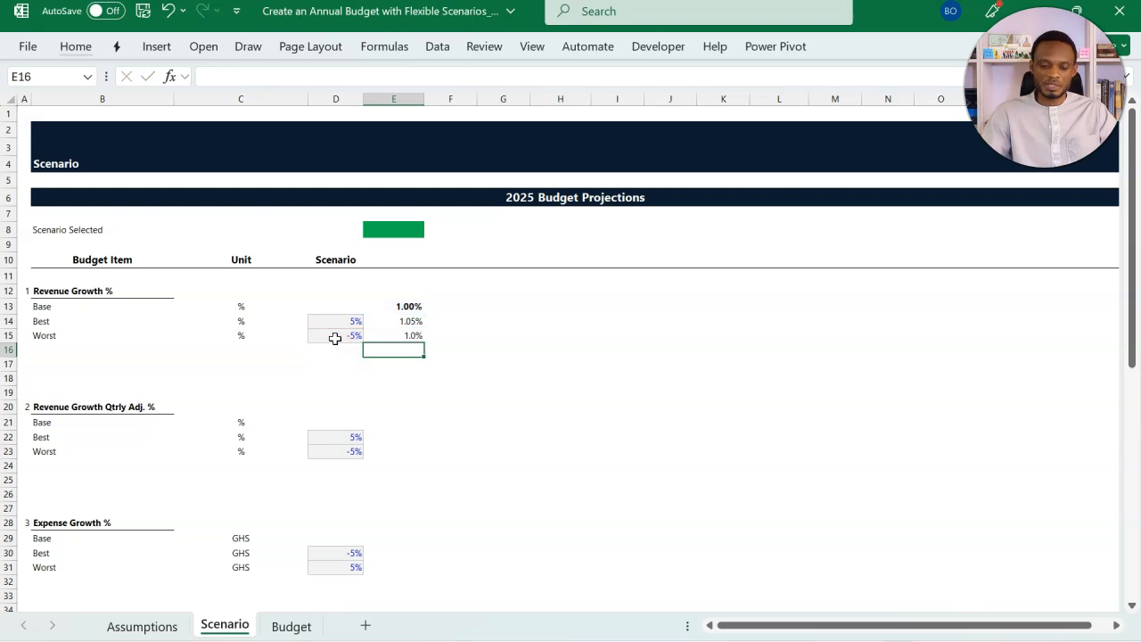
Step: Format the Worst Revenue Growth % value in E15 to show two decimal places
{"action": "left_click", "coordinate": [412, 337]}
{"action": "key", "text": "alt"}
{"action": "key", "text": "h"}
{"action": "key", "text": "0"}
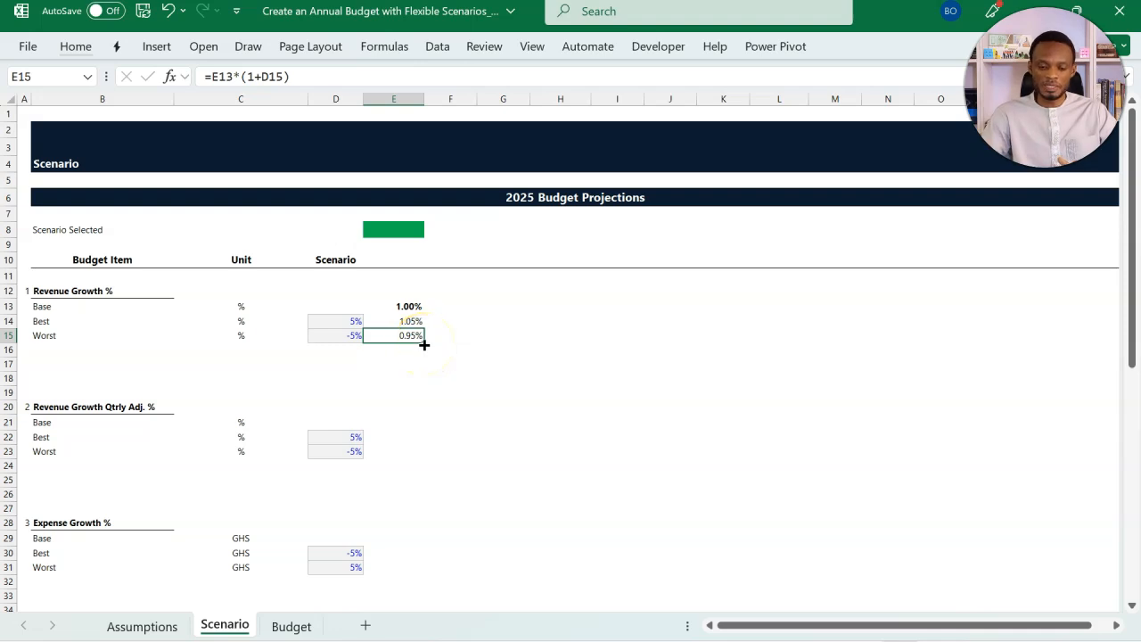
Step: Copy the E13:E15 formulas to E21, E29 and E36 for Revenue Growth Qtrly Adj. %, Expense Growth % and Expense Growth Qtrly Adj. %
{"action": "left_click", "coordinate": [410, 307]}
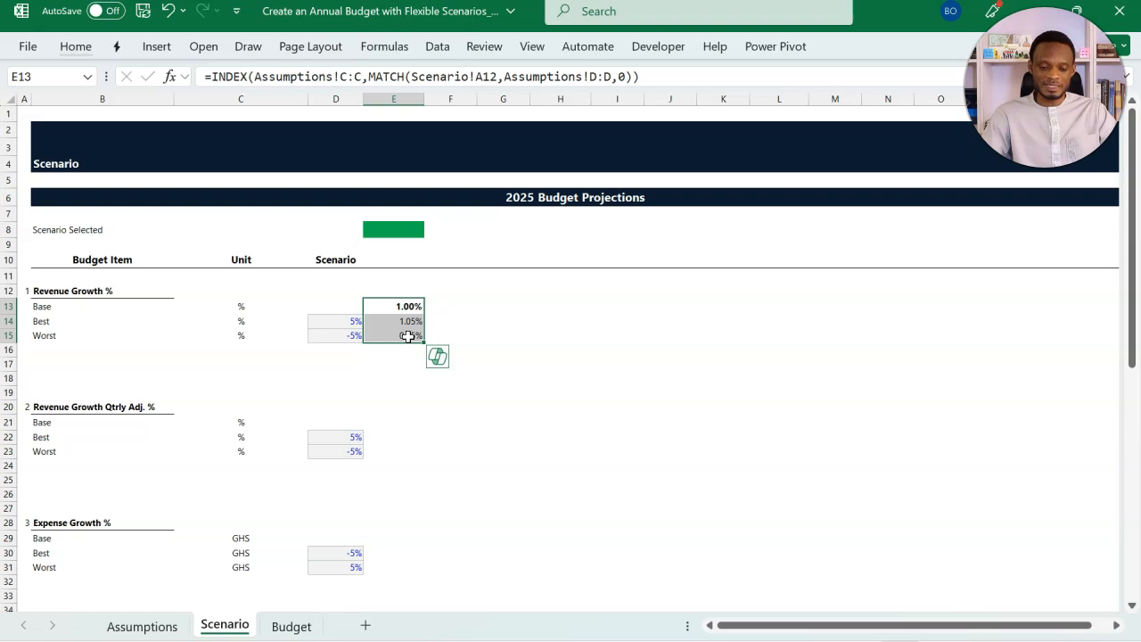
{"action": "left_click", "coordinate": [405, 422]}
{"action": "key", "text": "ctrl+v"}
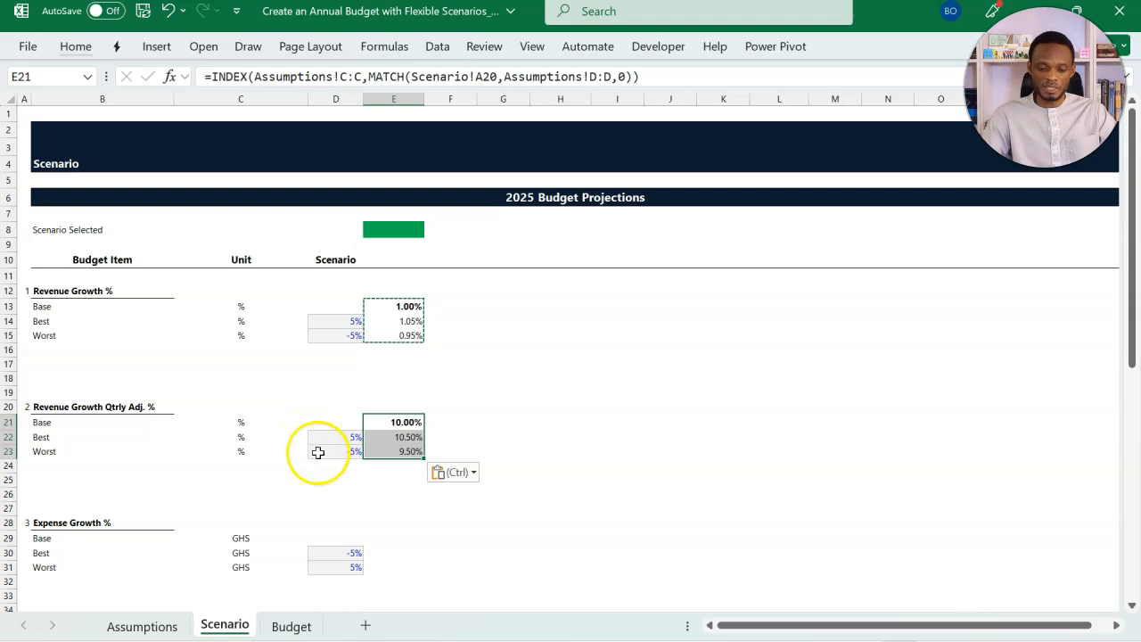
{"action": "scroll", "coordinate": [314, 446], "scroll_direction": "down", "scroll_amount": 3}
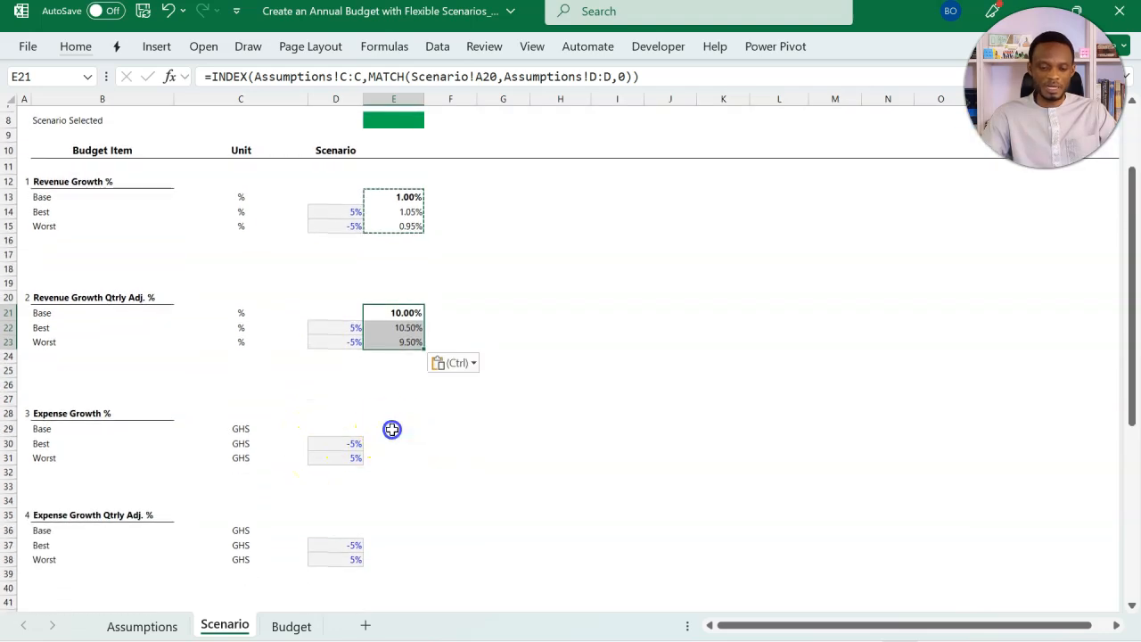
{"action": "left_click", "coordinate": [392, 430]}
{"action": "key", "text": "ctrl+v"}
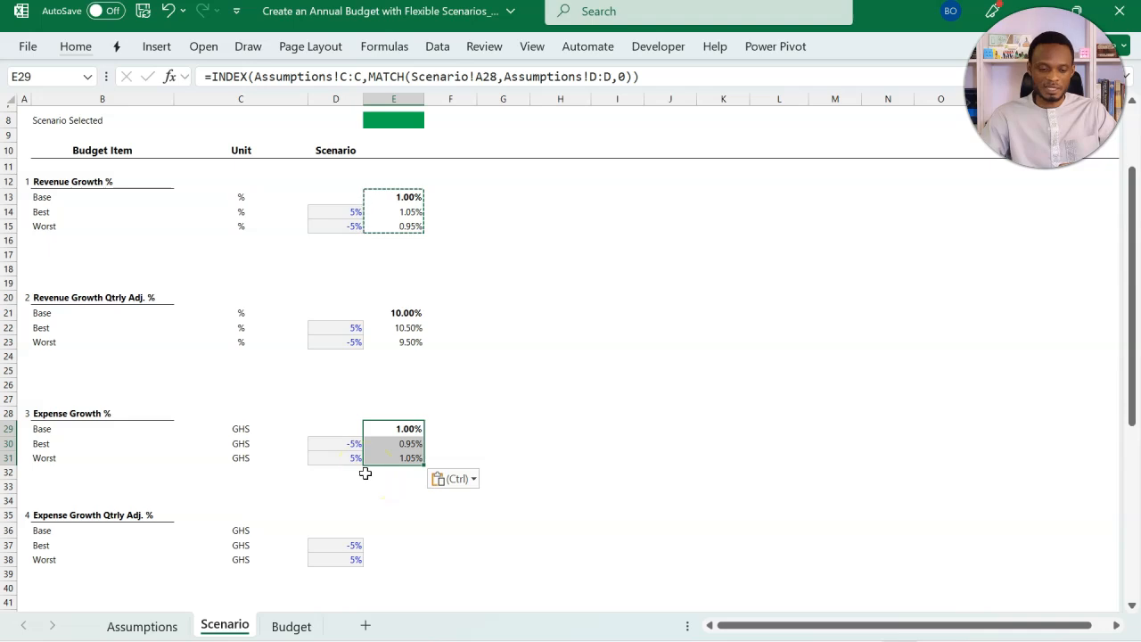
{"action": "scroll", "coordinate": [366, 473], "scroll_direction": "down", "scroll_amount": 2}
{"action": "left_click", "coordinate": [398, 419]}
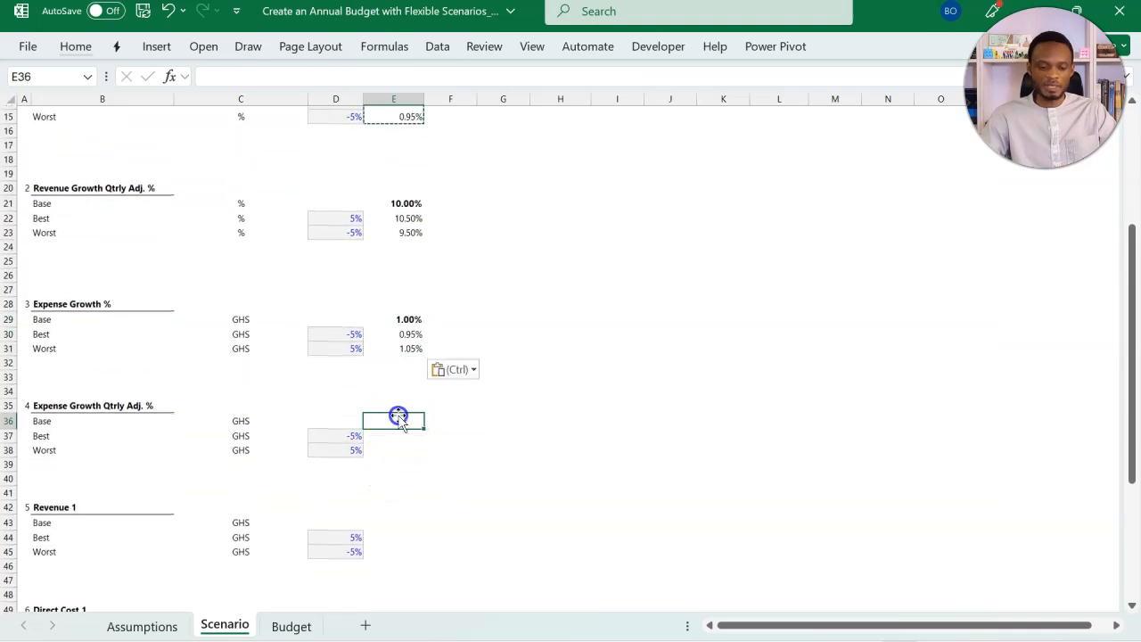
{"action": "key", "text": "ctrl+v"}
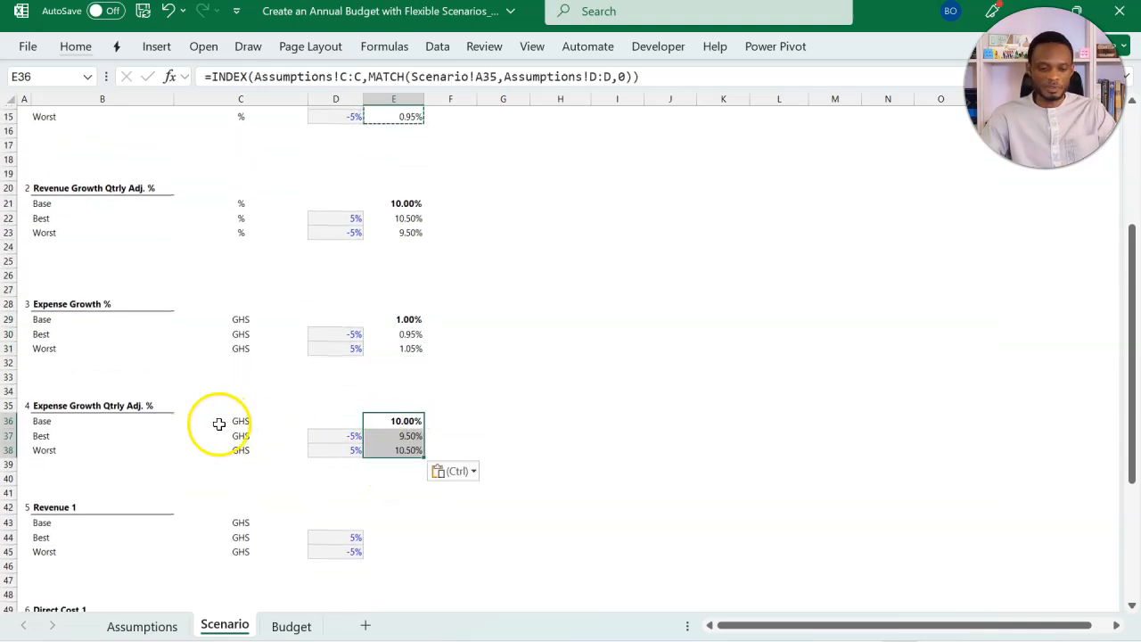
Step: Paste the copied Base, Best and Worst formulas into E43:E45 of the Revenue 1 block
{"action": "scroll", "coordinate": [259, 453], "scroll_direction": "down", "scroll_amount": 3}
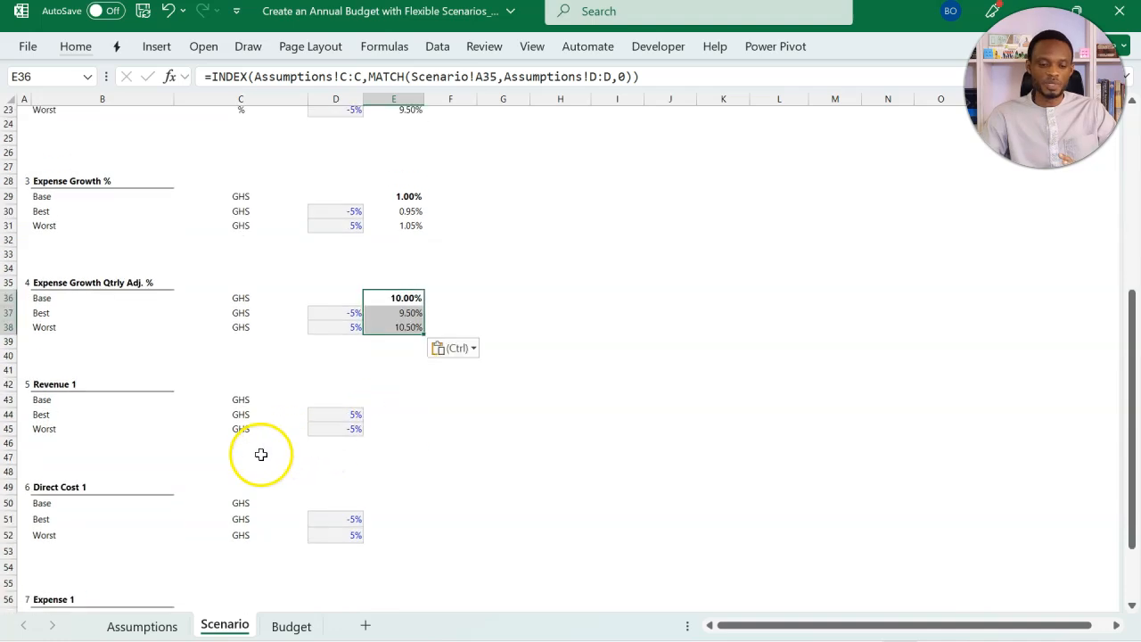
{"action": "left_click", "coordinate": [390, 400]}
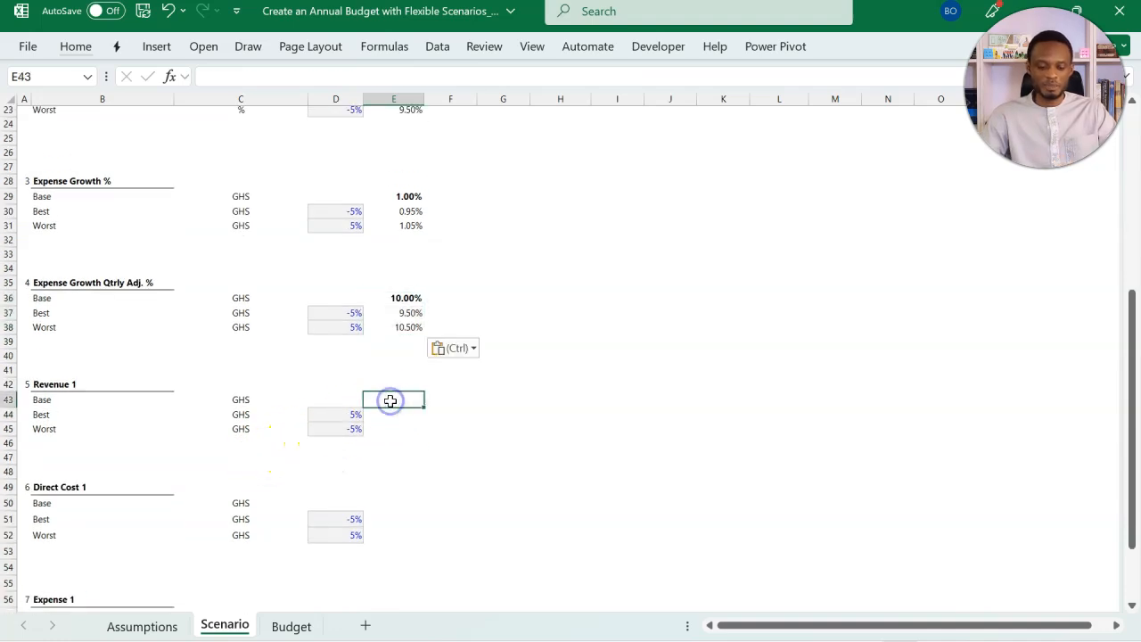
{"action": "key", "text": "shift+Down"}
{"action": "key", "text": "shift+Down"}
{"action": "key", "text": "ctrl+v"}
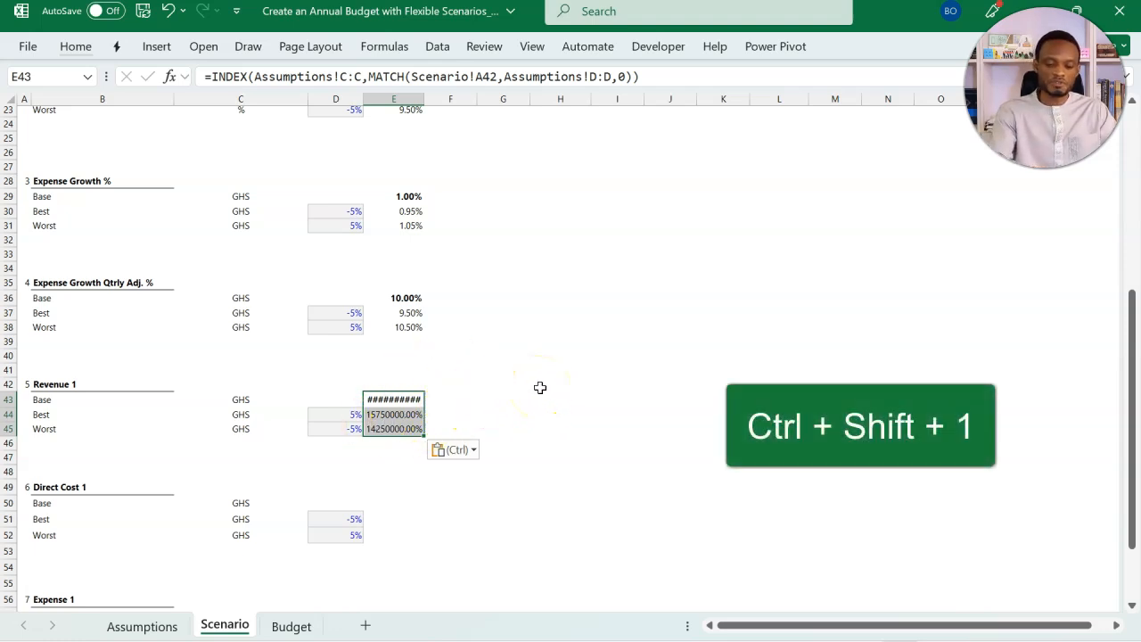
Step: Format the Revenue 1 values in E43:E45 as numbers with thousands separators and no decimal places
{"action": "key", "text": "ctrl+shift+1"}
{"action": "key", "text": "alt"}
{"action": "key", "text": "h"}
{"action": "key", "text": "9"}
{"action": "key", "text": "alt"}
{"action": "key", "text": "h"}
{"action": "key", "text": "9"}
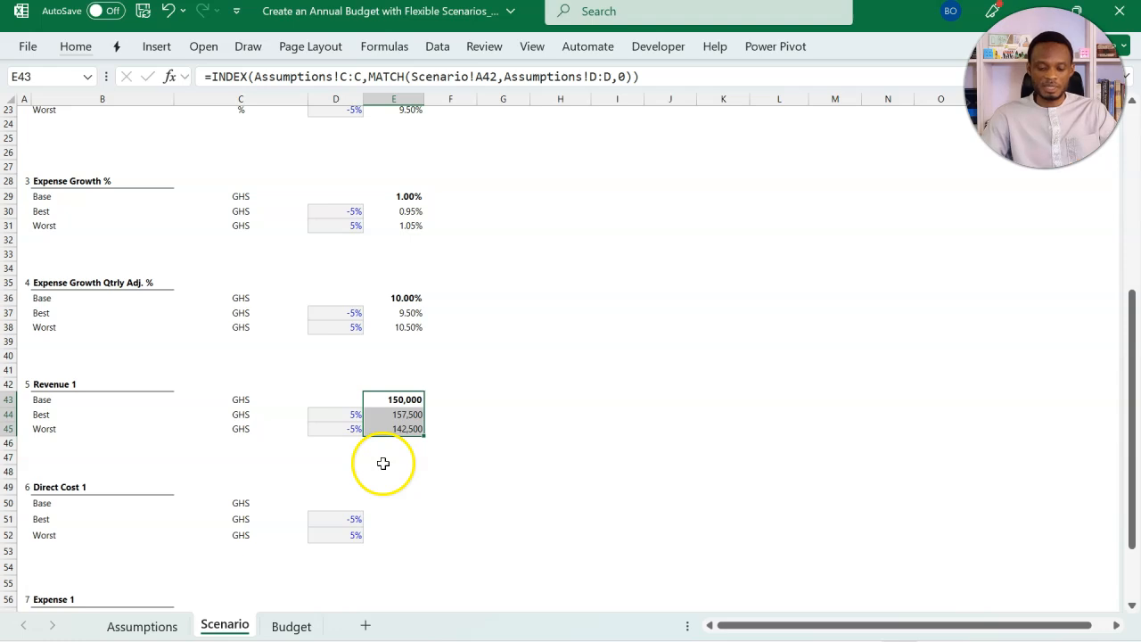
Step: Copy the Revenue 1 formulas E43:E45 into the Direct Cost 1 block at E50 and the Expense 1 block at E57
{"action": "key", "text": "ctrl+c"}
{"action": "left_click", "coordinate": [394, 502]}
{"action": "key", "text": "ctrl+v"}
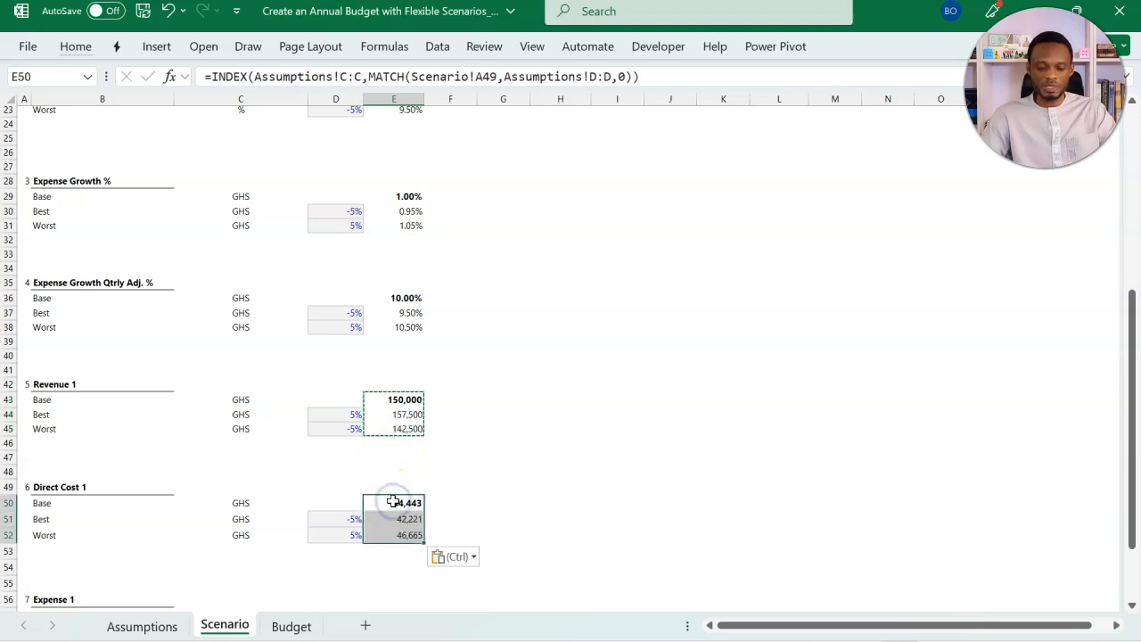
{"action": "scroll", "coordinate": [394, 501], "scroll_direction": "down", "scroll_amount": 5}
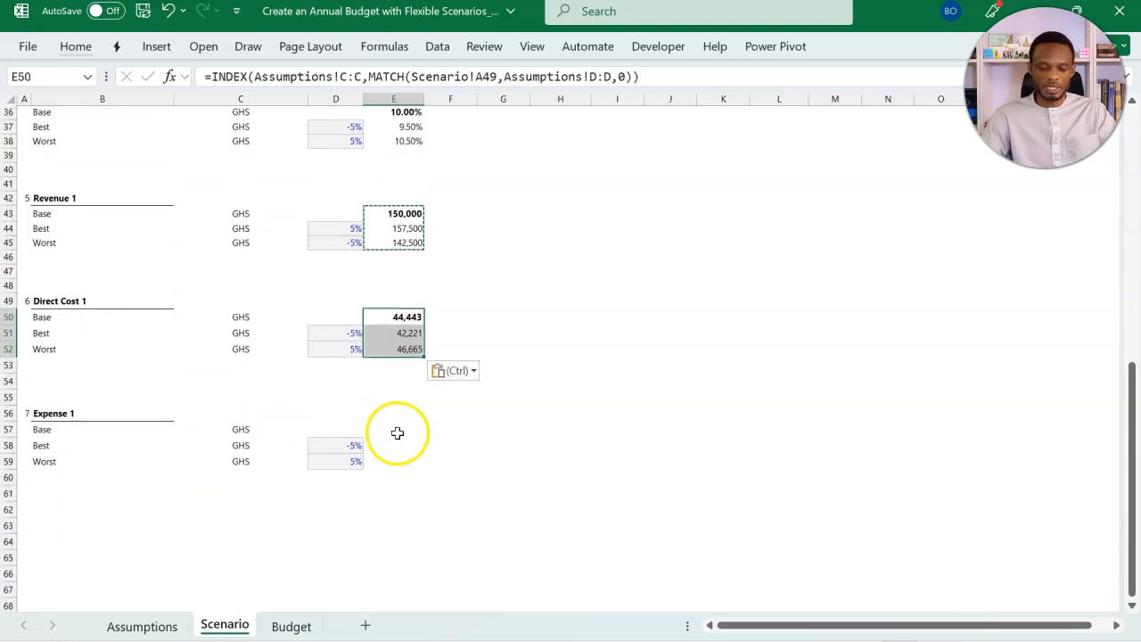
{"action": "left_click", "coordinate": [397, 432]}
{"action": "key", "text": "ctrl+v"}
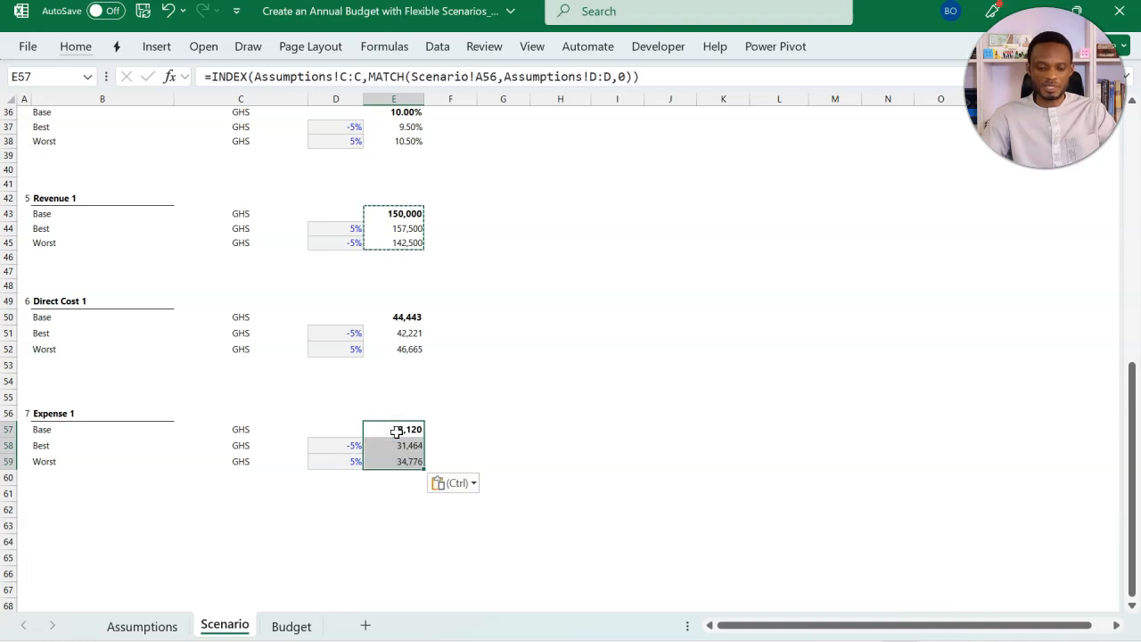
Step: Check the Base row of Revenue Growth % in D13 and E13, and select the Scenario Selected cell E8
{"action": "scroll", "coordinate": [453, 402], "scroll_direction": "up", "scroll_amount": 5}
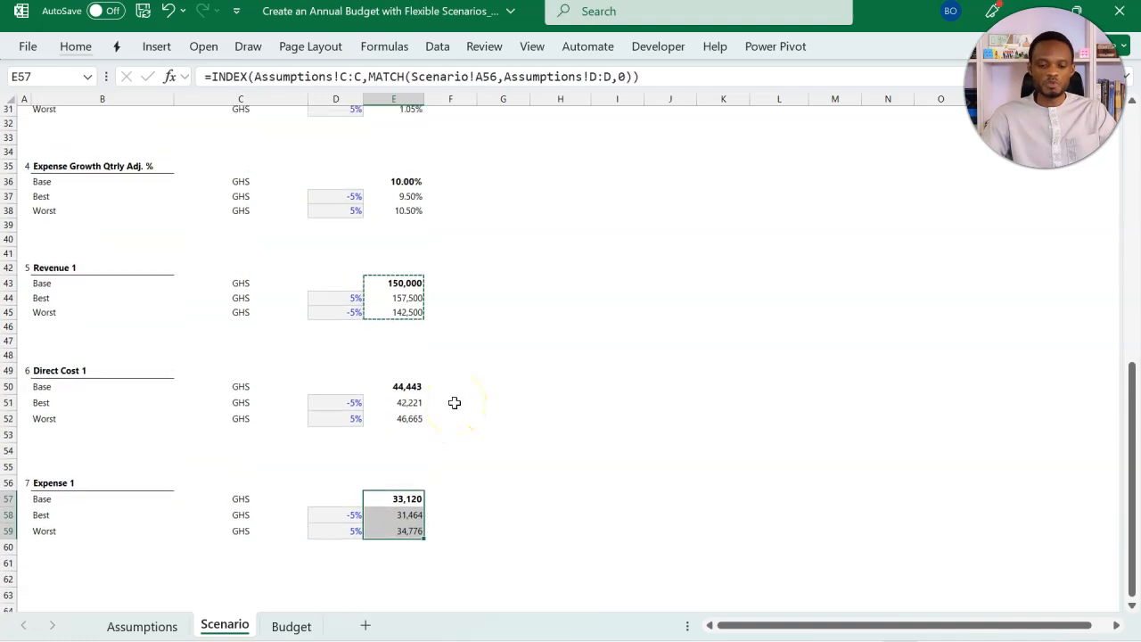
{"action": "scroll", "coordinate": [453, 402], "scroll_direction": "up", "scroll_amount": 6}
{"action": "left_click", "coordinate": [354, 304]}
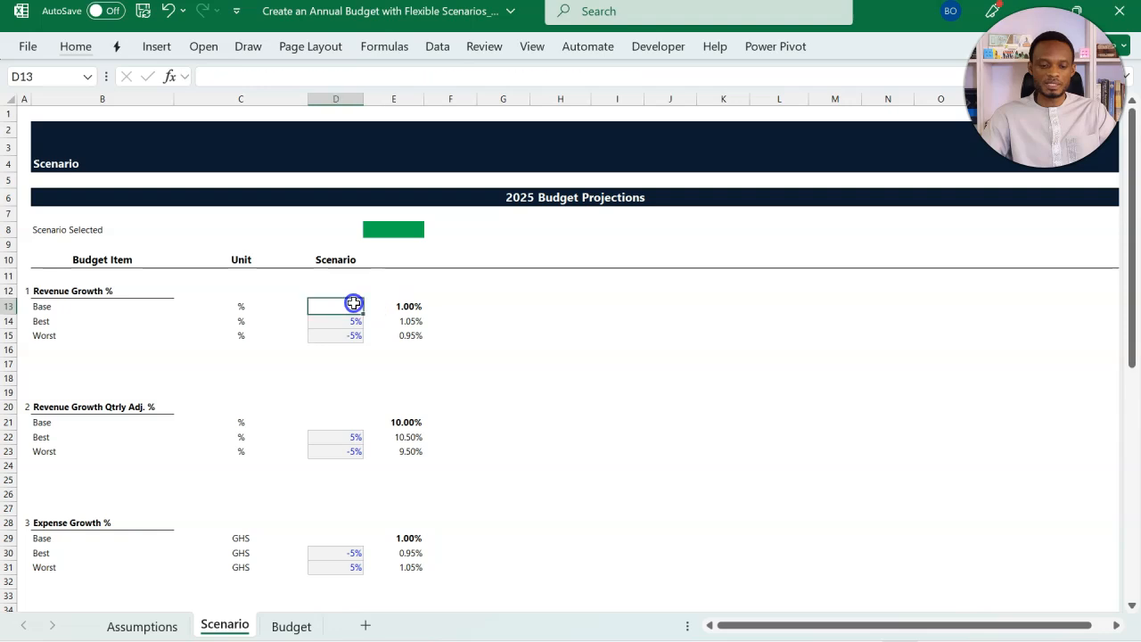
{"action": "left_click", "coordinate": [401, 306]}
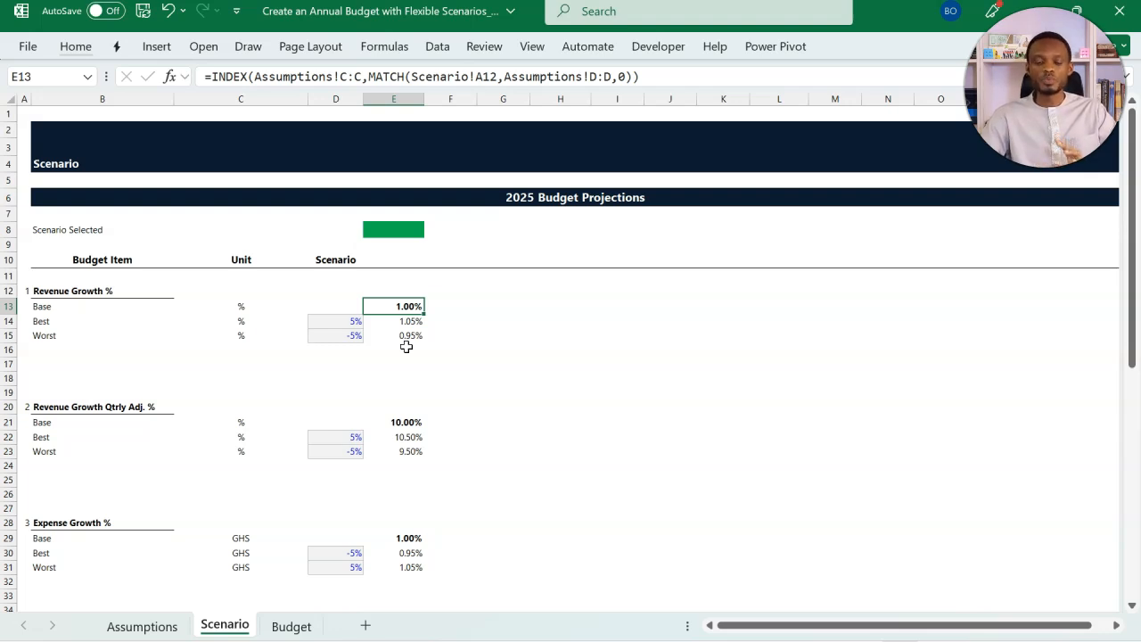
{"action": "left_click", "coordinate": [399, 232]}
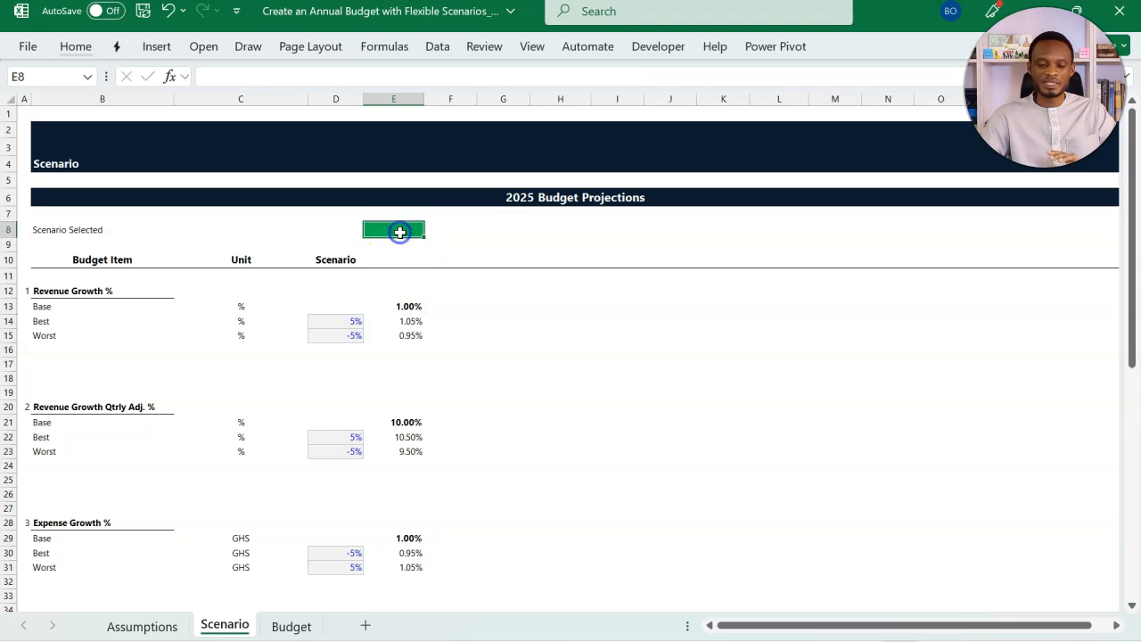
{"action": "left_click", "coordinate": [404, 233]}
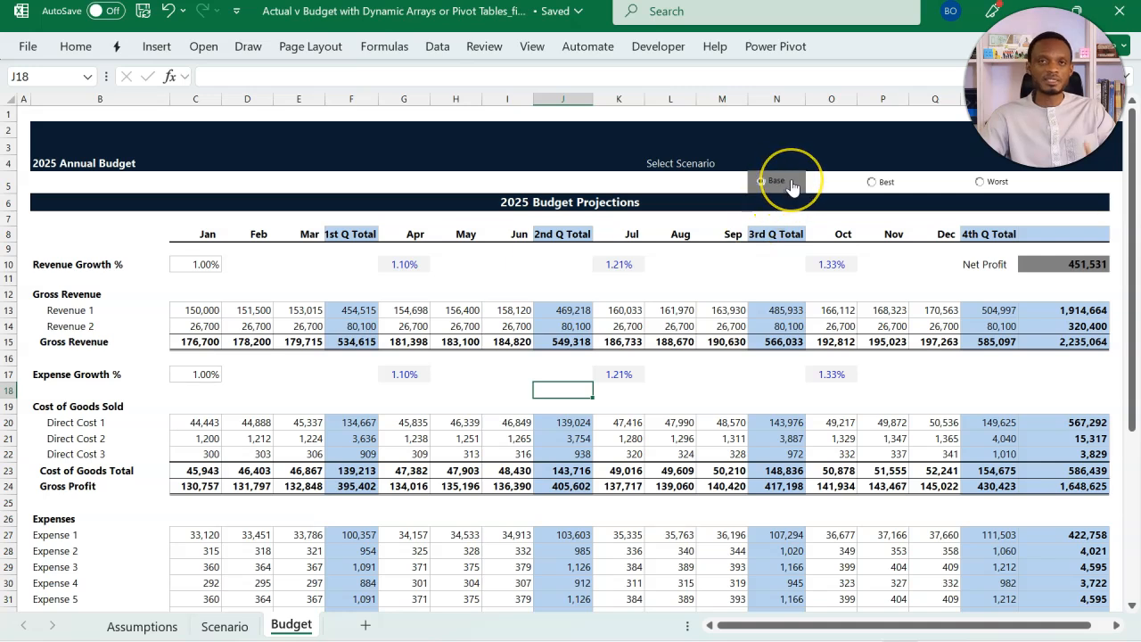
Step: Select the Best scenario on the Budget sheet of the finished example workbook to view its projections
{"action": "left_click", "coordinate": [871, 183]}
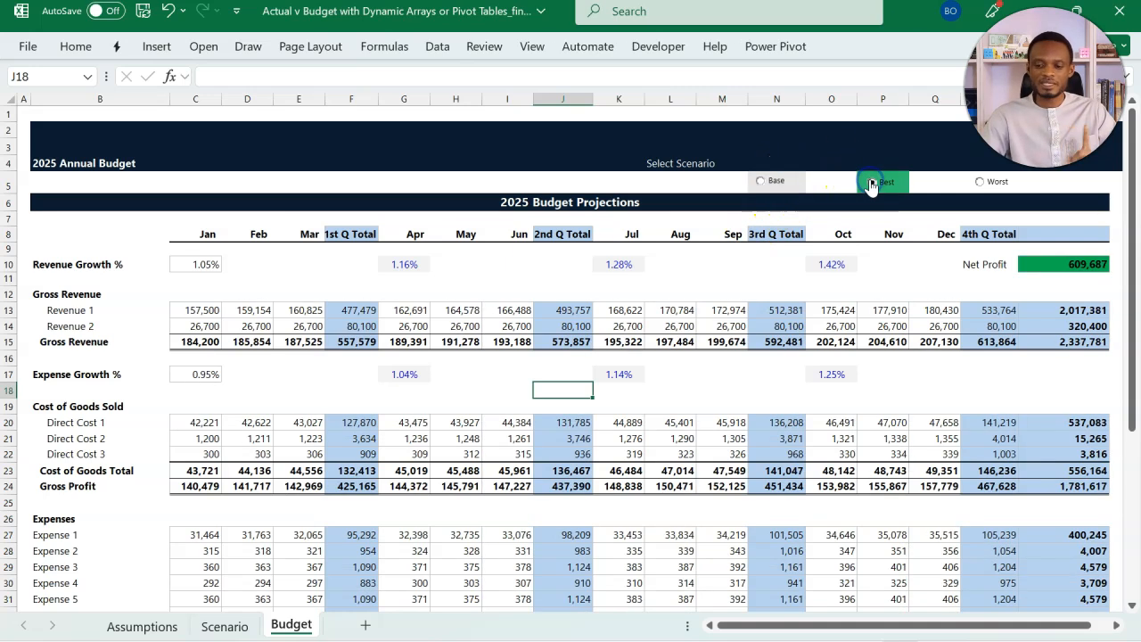
Step: View the Worst scenario in the finished example workbook and return to the Scenario Selected cell E8 in the working workbook
{"action": "left_click", "coordinate": [980, 183]}
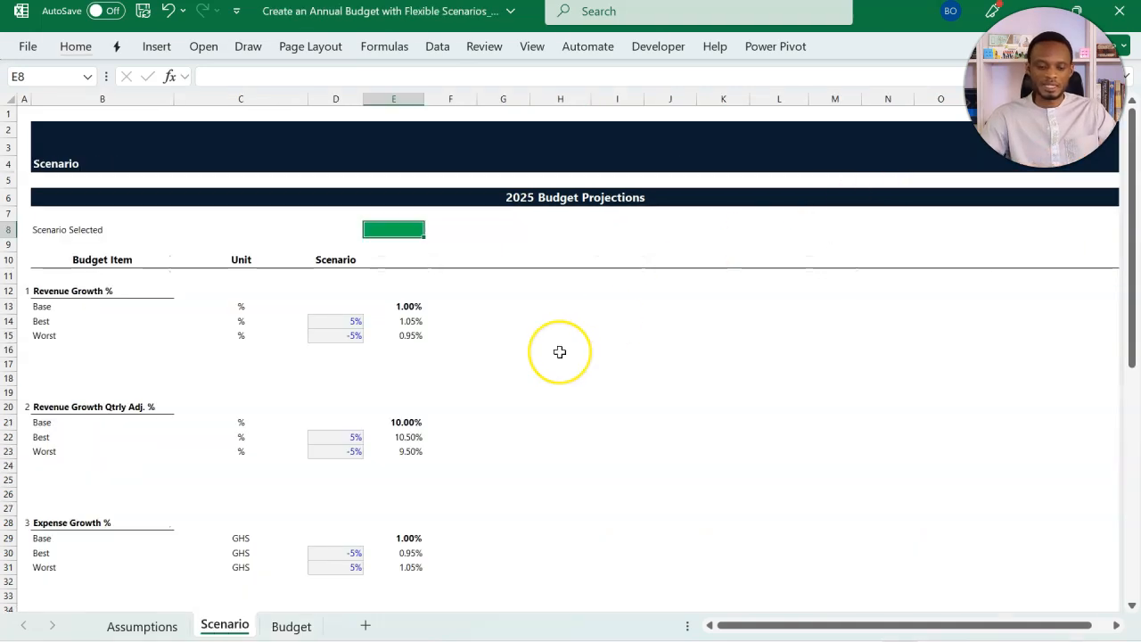
{"action": "left_click", "coordinate": [390, 239]}
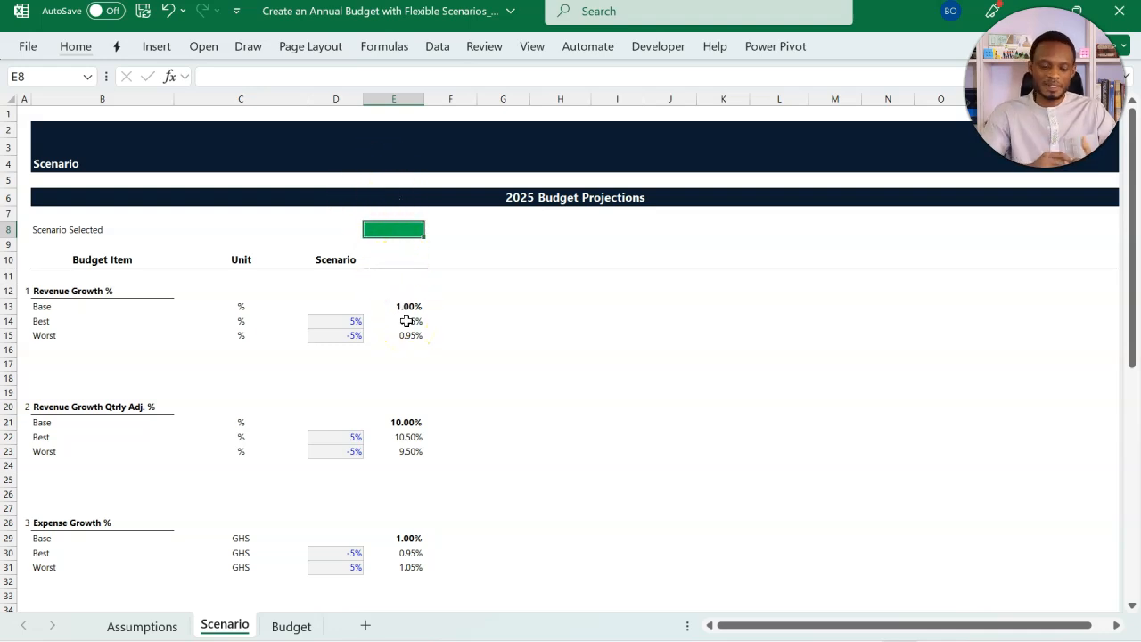
Step: Select cell N5 on the Budget sheet and review the ribbon customization options that enable the Developer tools
{"action": "left_click", "coordinate": [294, 626]}
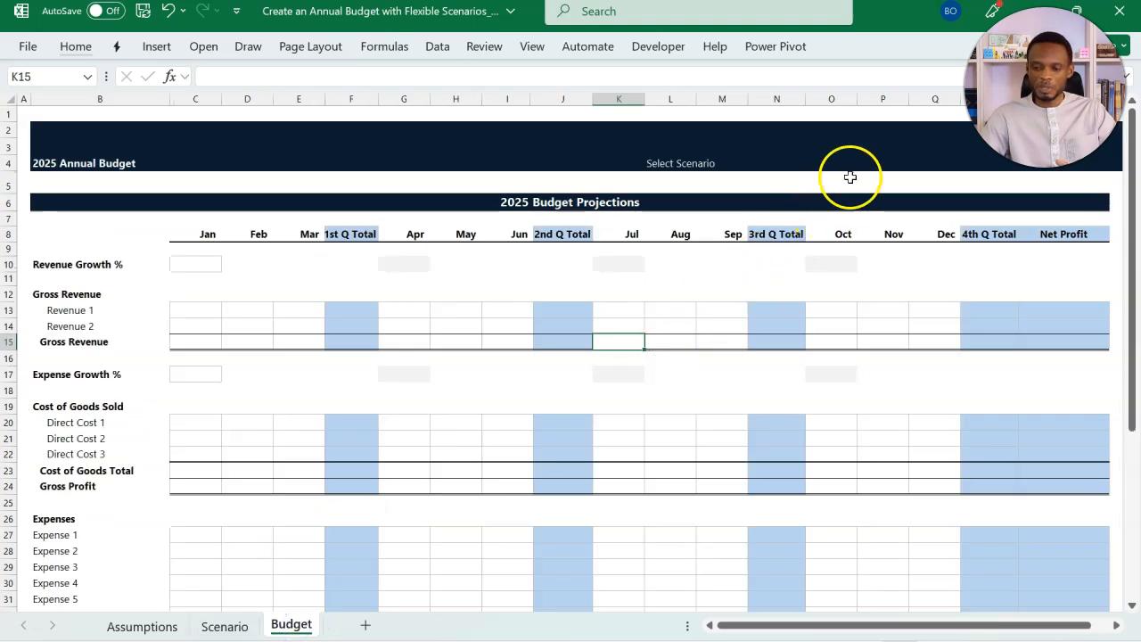
{"action": "left_click", "coordinate": [782, 178]}
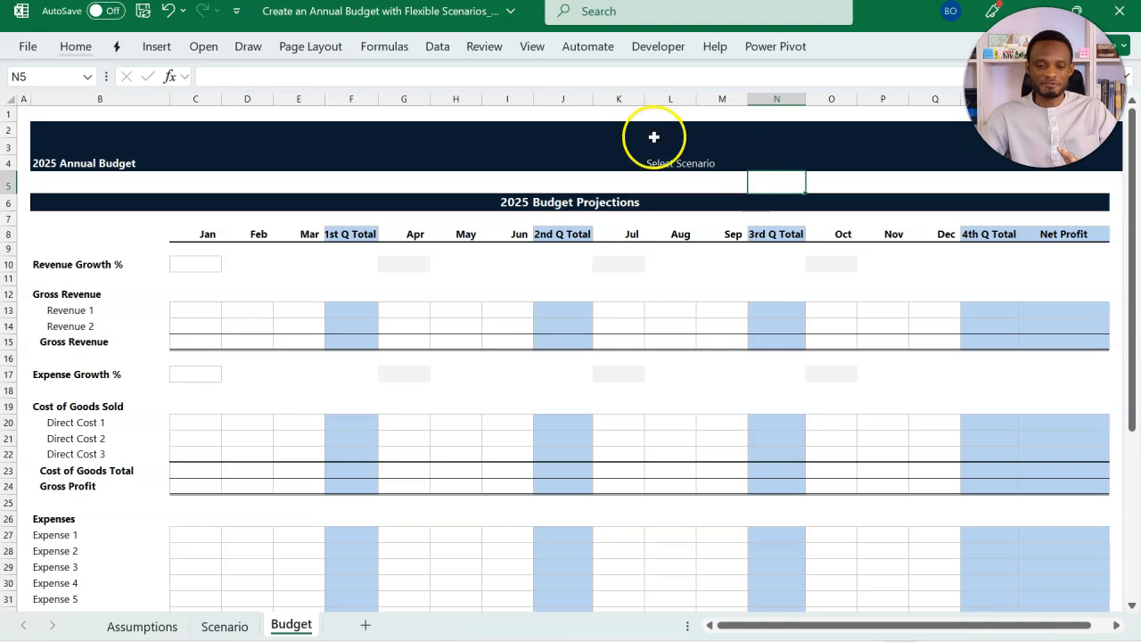
{"action": "left_click", "coordinate": [645, 59]}
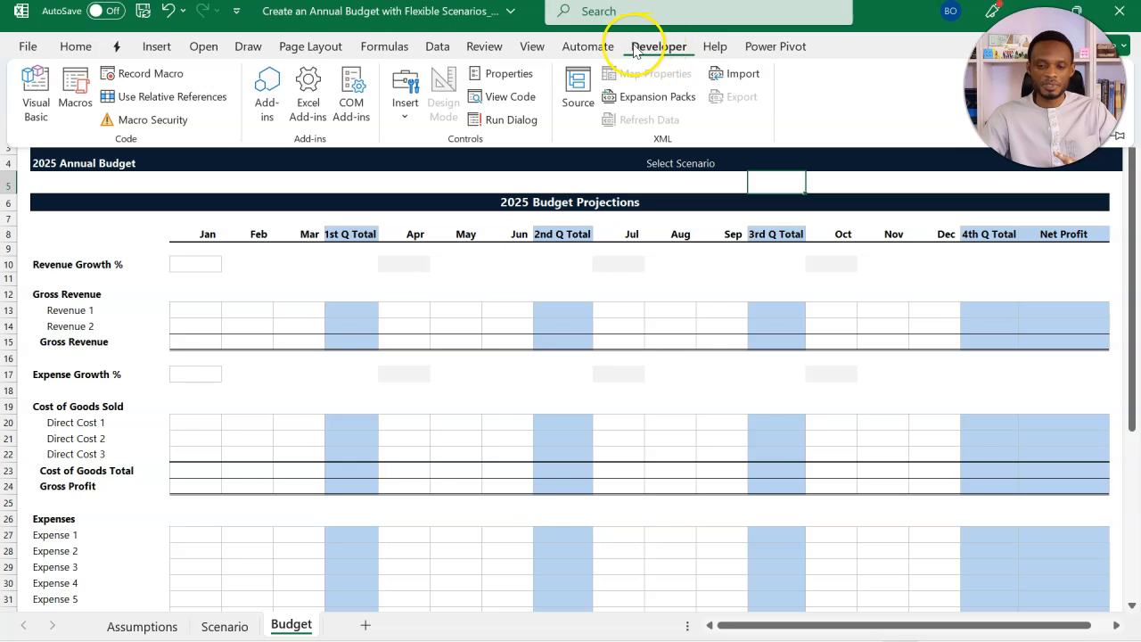
{"action": "right_click", "coordinate": [639, 51]}
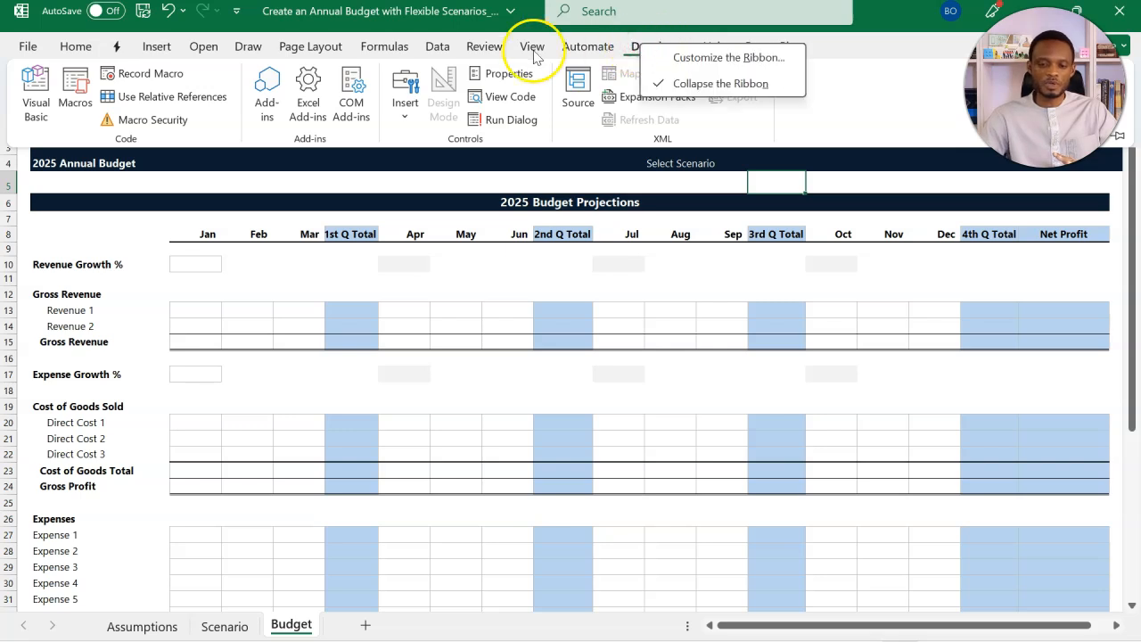
{"action": "left_click", "coordinate": [438, 46]}
{"action": "right_click", "coordinate": [439, 47]}
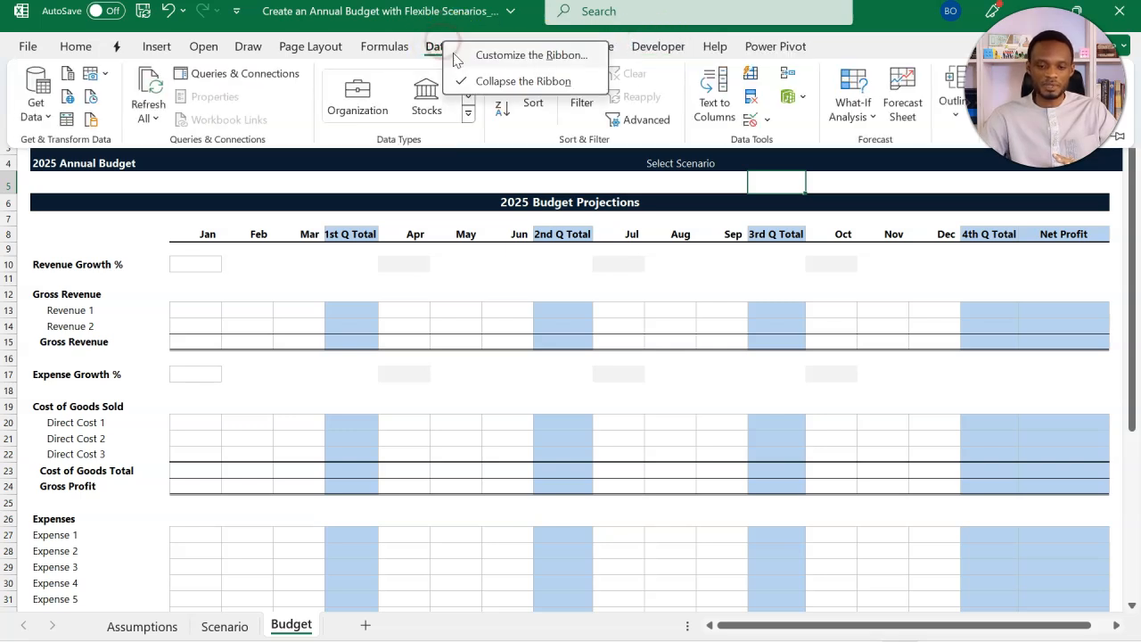
{"action": "left_click", "coordinate": [504, 55]}
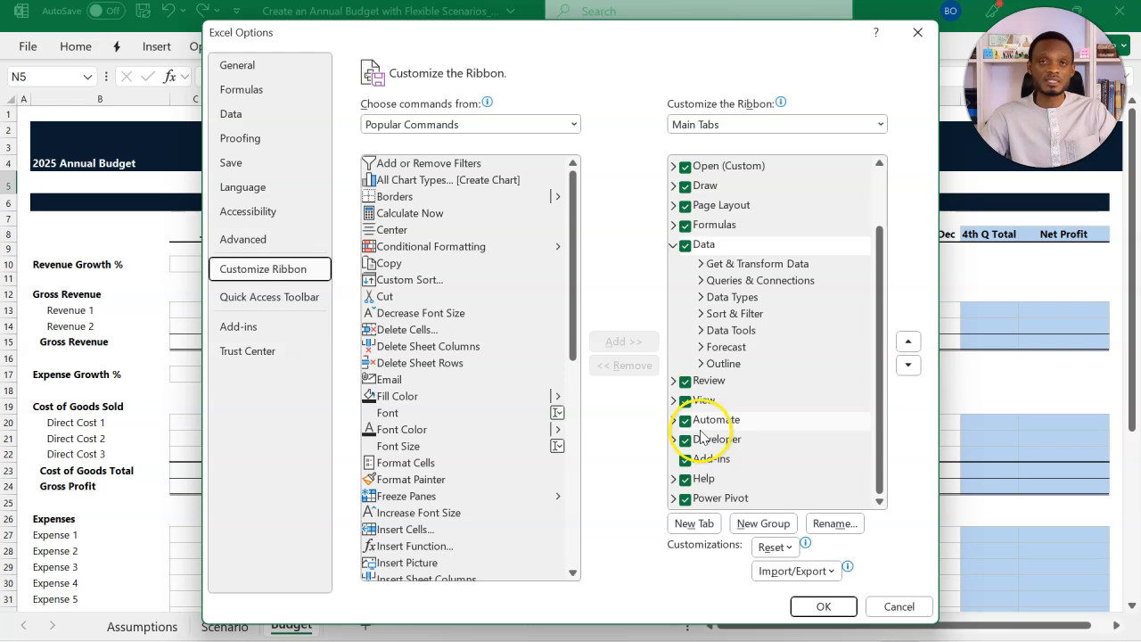
{"action": "left_click", "coordinate": [880, 606]}
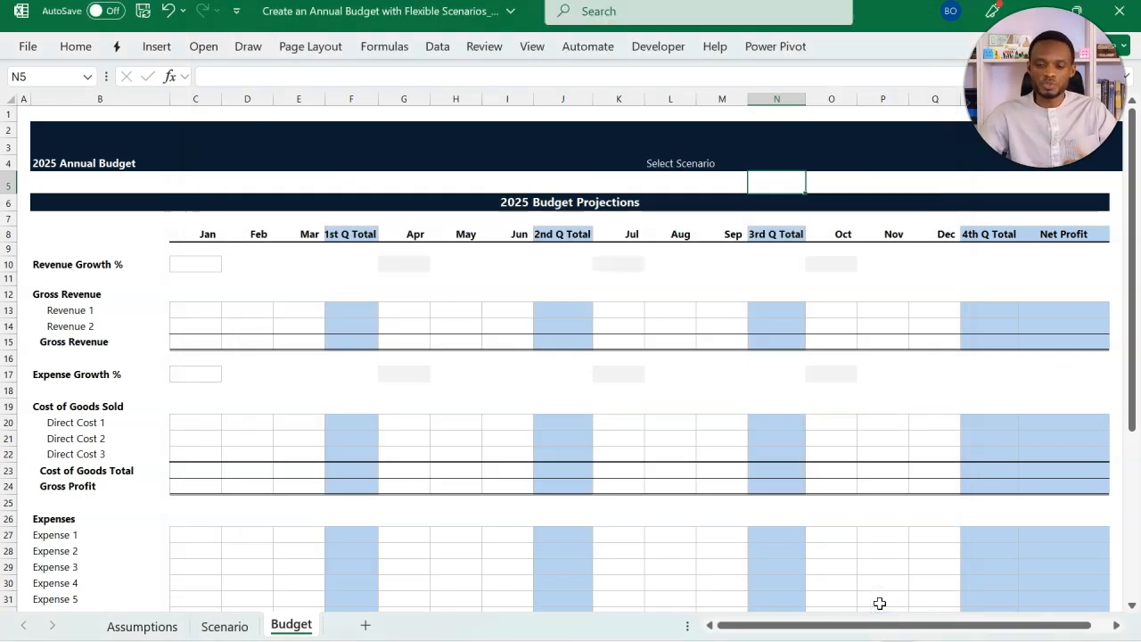
Step: Insert an option button form control on the Budget sheet and position it over cell N5 beside the Select Scenario label
{"action": "left_click", "coordinate": [658, 52]}
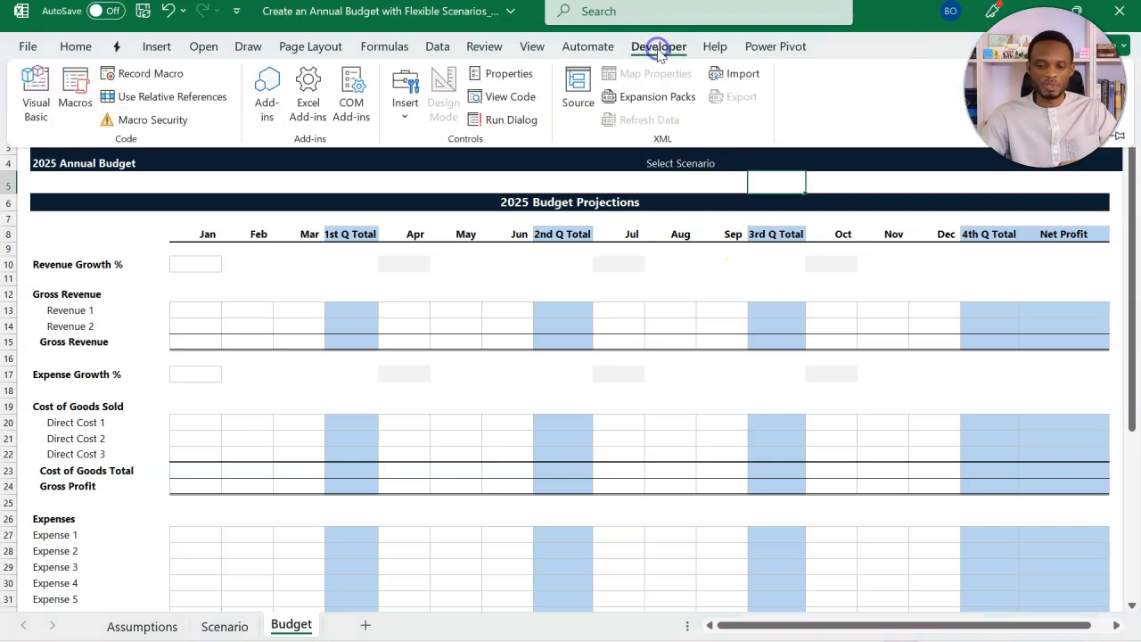
{"action": "left_click", "coordinate": [408, 108]}
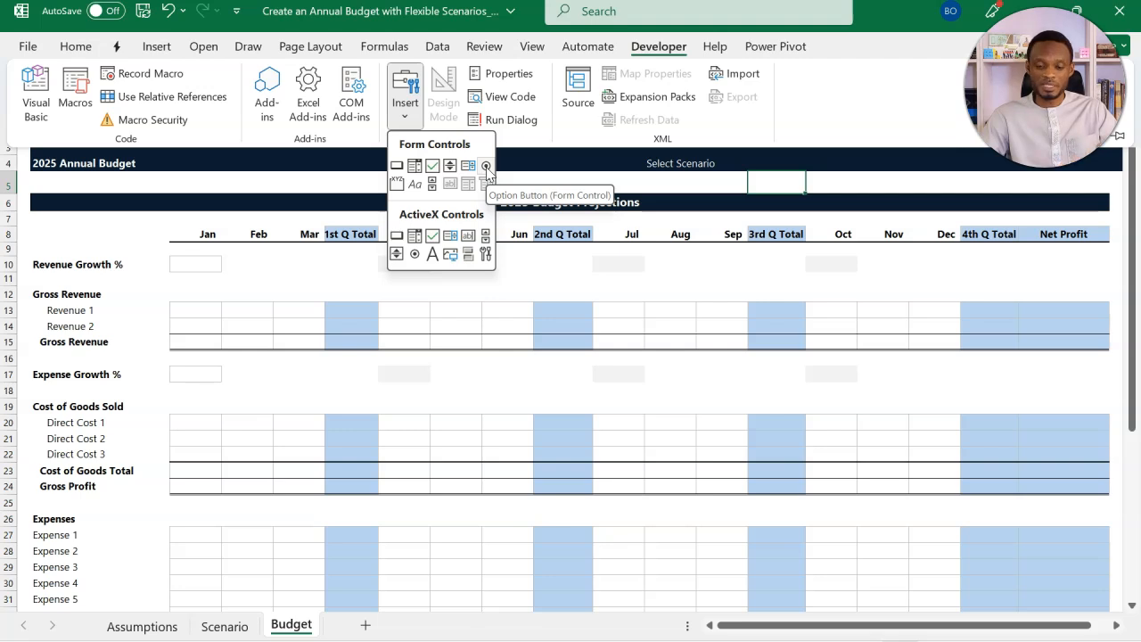
{"action": "left_click", "coordinate": [485, 167]}
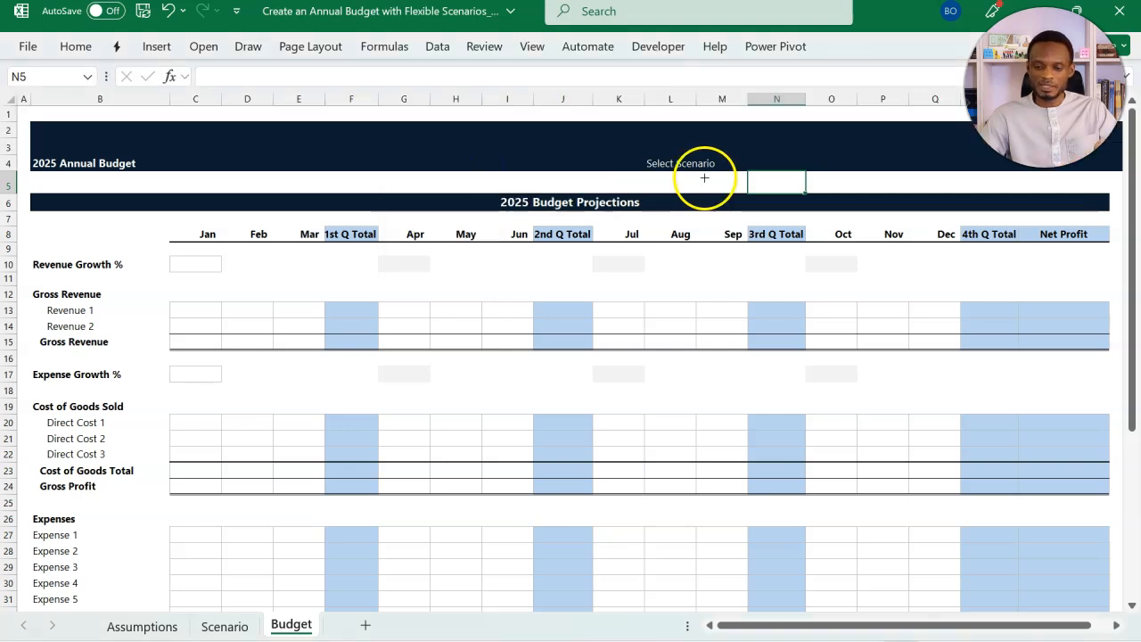
{"action": "left_click", "coordinate": [766, 183]}
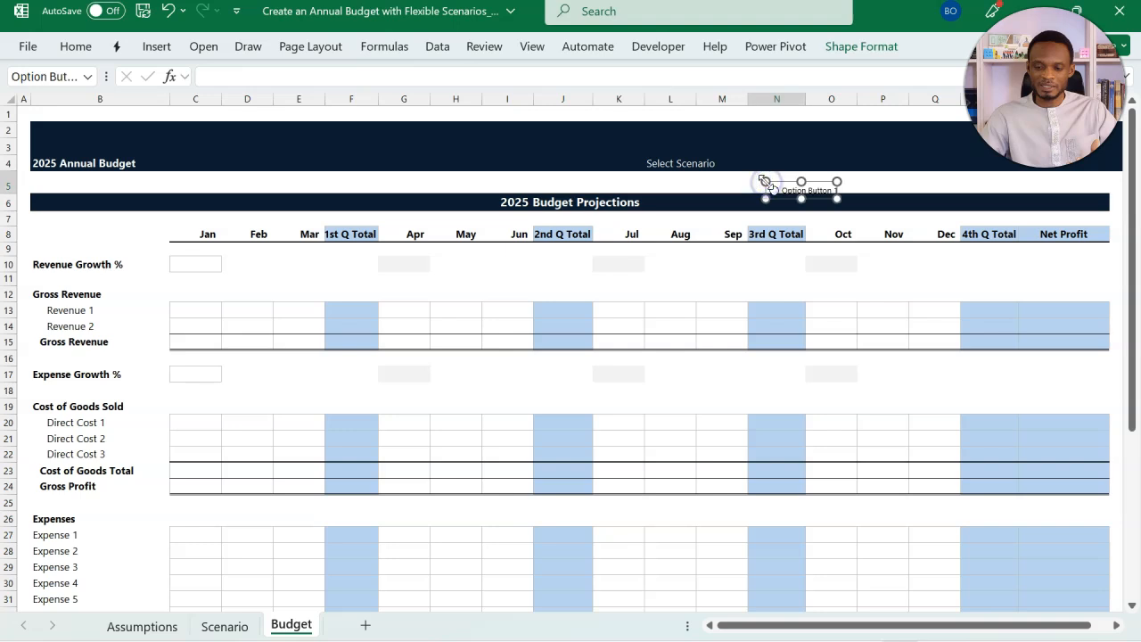
{"action": "left_click_drag", "start_coordinate": [785, 182], "coordinate": [768, 178]}
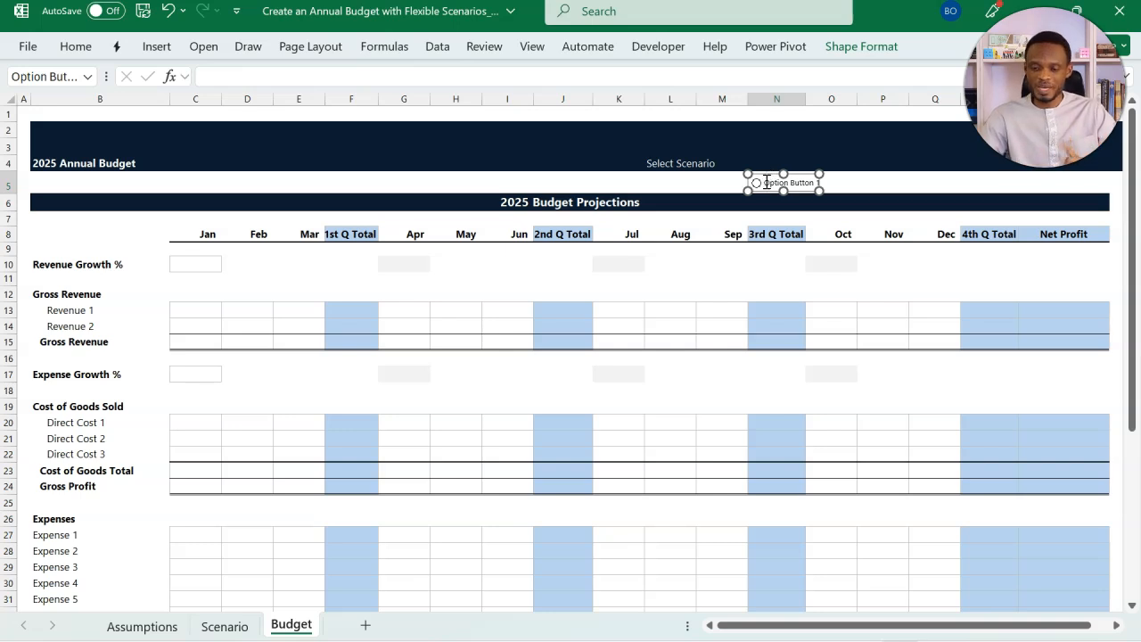
Step: Replace the caption of the option button over N5 with Base
{"action": "left_click", "coordinate": [818, 181]}
{"action": "key", "text": "Delete"}
{"action": "key", "text": "Delete"}
{"action": "key", "text": "Delete"}
{"action": "key", "text": "Delete"}
{"action": "key", "text": "Delete"}
{"action": "key", "text": "Delete"}
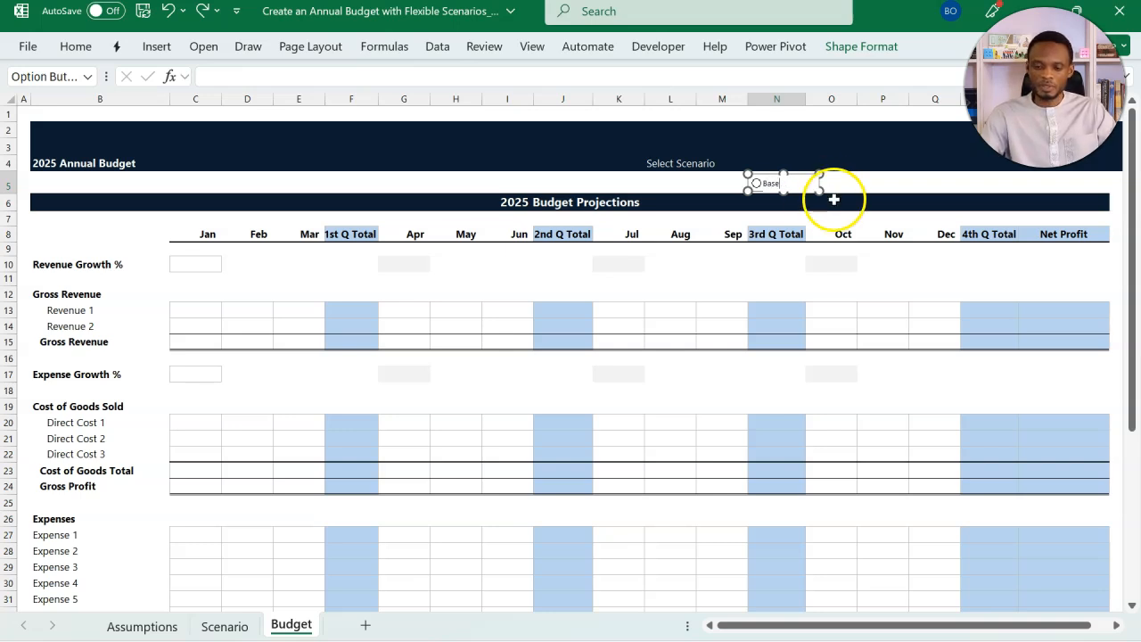
{"action": "left_click", "coordinate": [833, 204]}
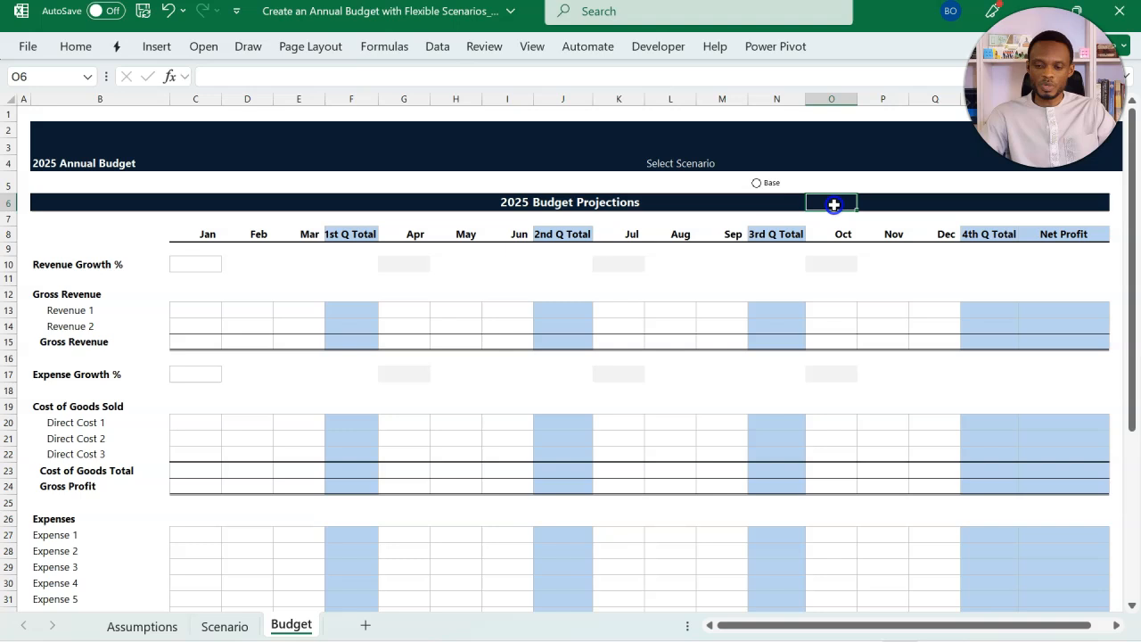
Step: Link the Base option button to cell E8 on the Scenario sheet and enable its 3-D shading
{"action": "right_click", "coordinate": [780, 196]}
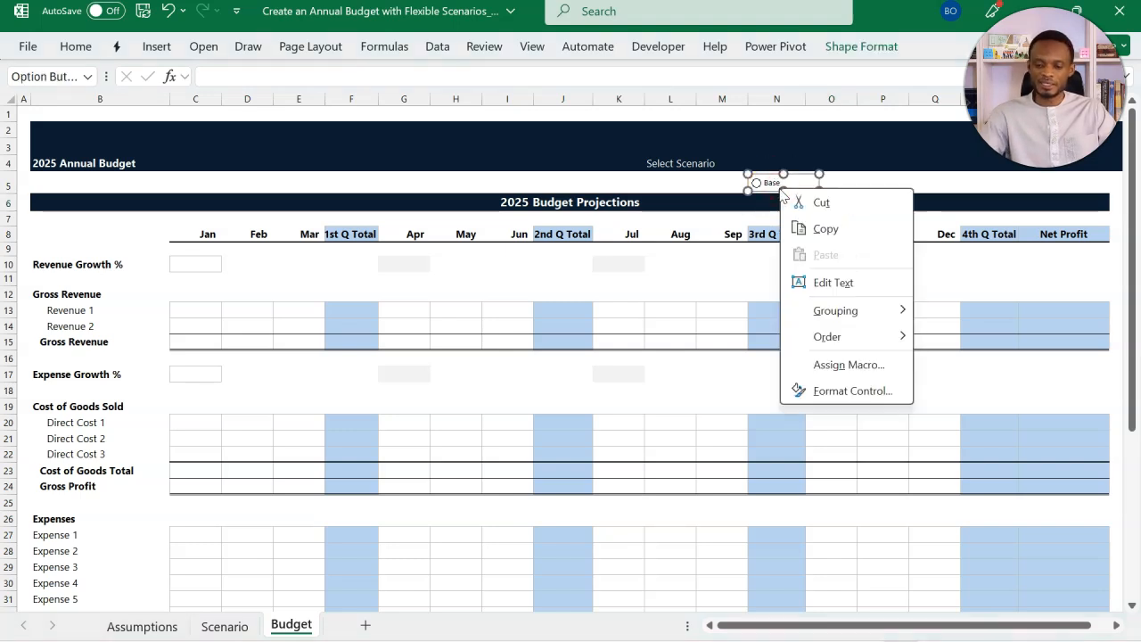
{"action": "left_click", "coordinate": [845, 392]}
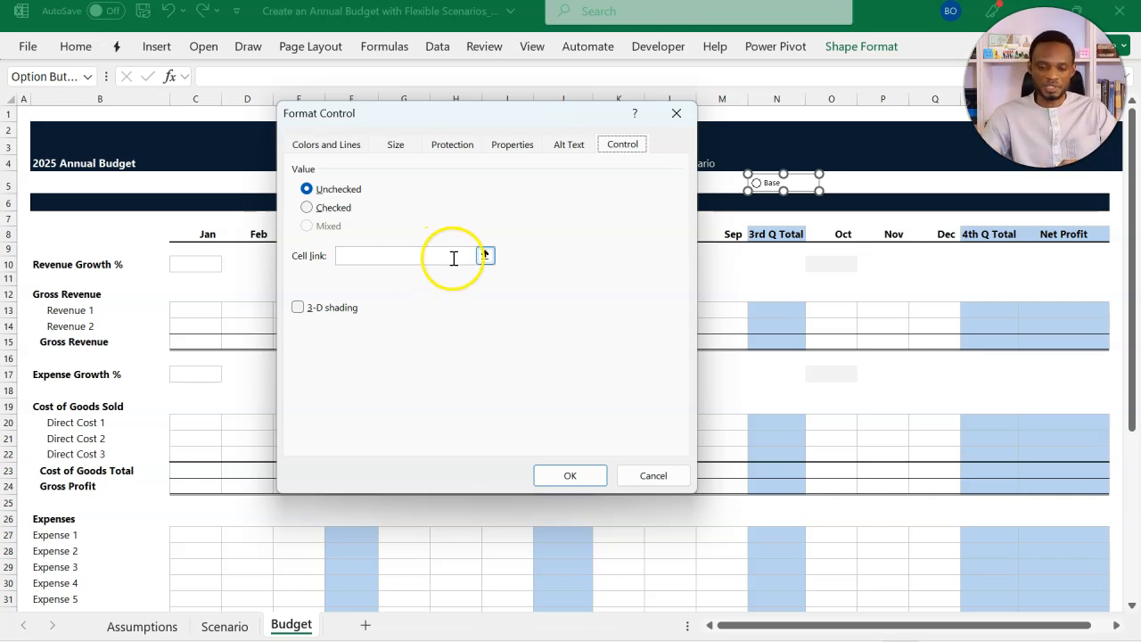
{"action": "left_click", "coordinate": [485, 255]}
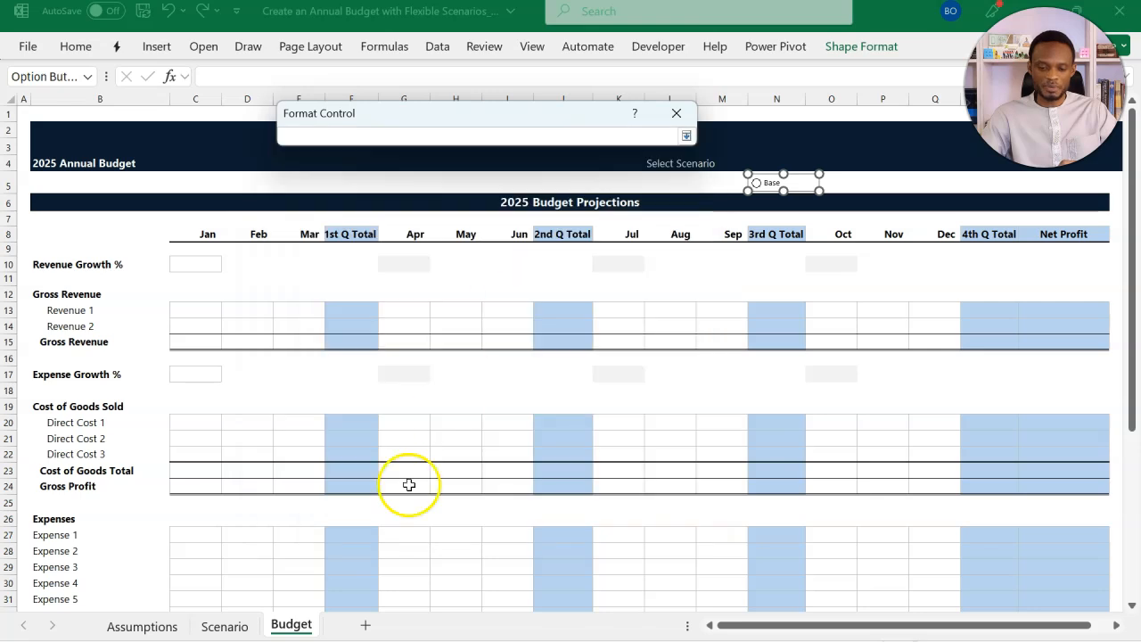
{"action": "left_click", "coordinate": [245, 626]}
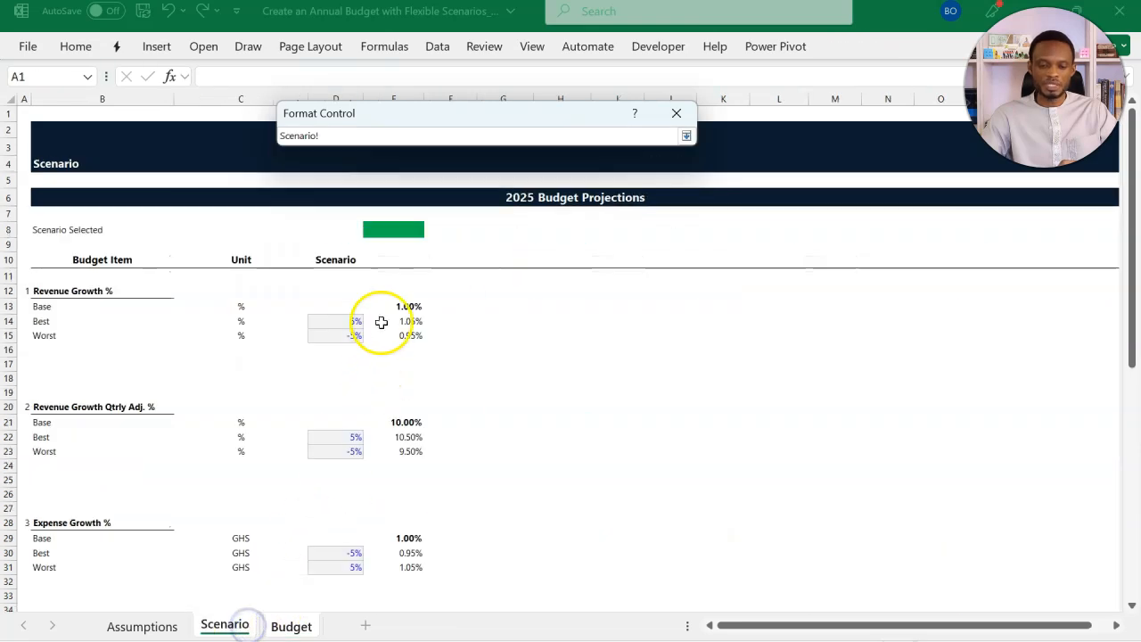
{"action": "left_click", "coordinate": [402, 232]}
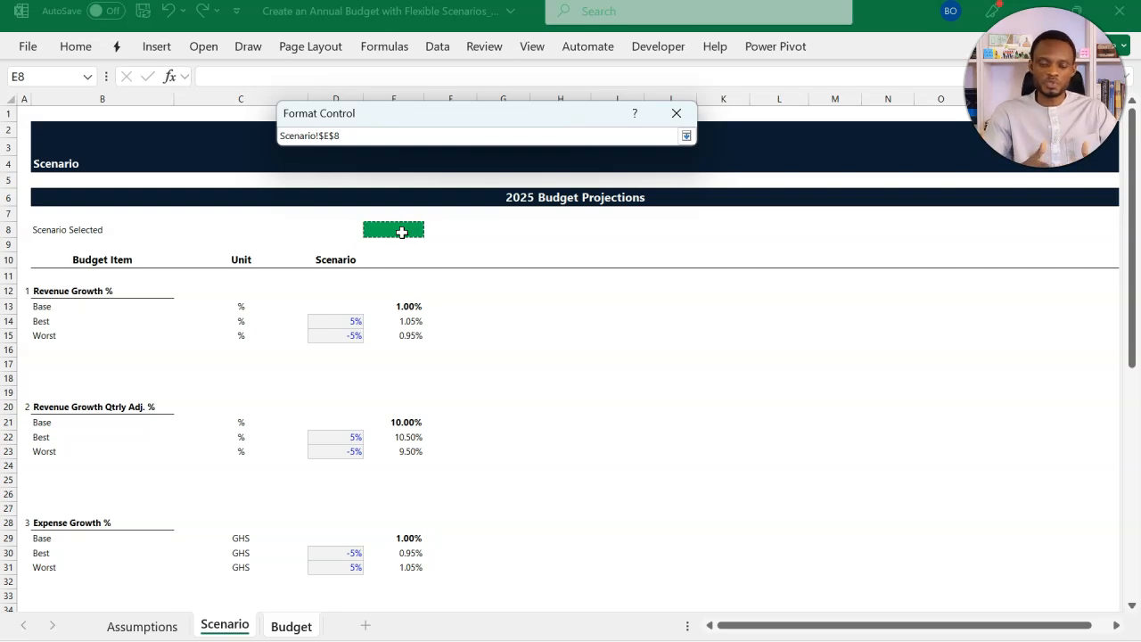
{"action": "key", "text": "Return"}
{"action": "left_click", "coordinate": [299, 308]}
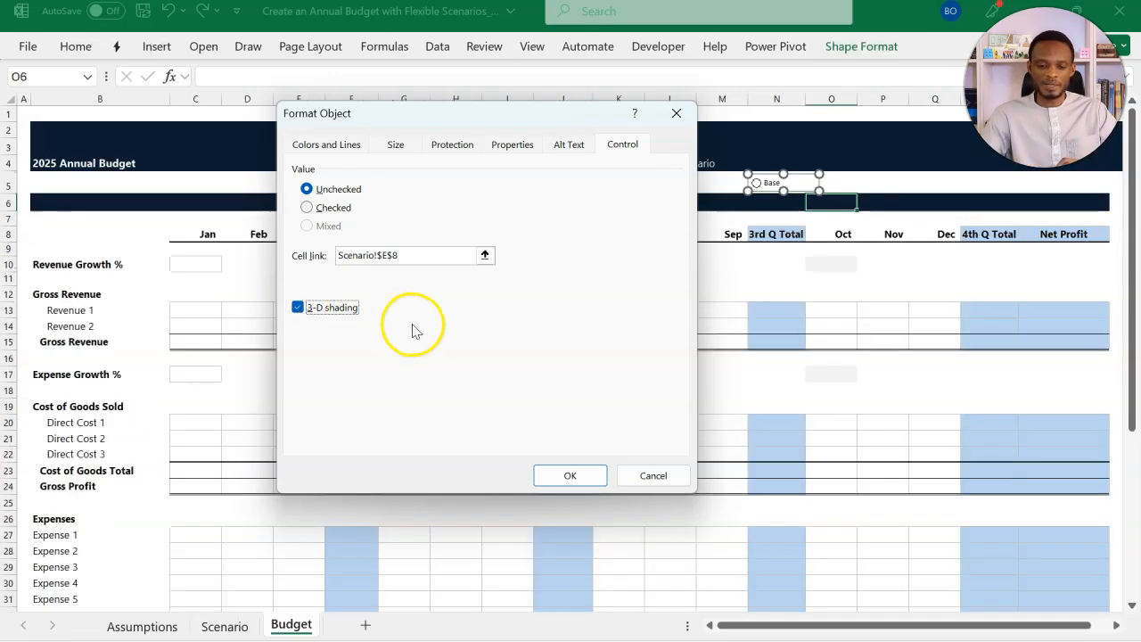
{"action": "left_click", "coordinate": [547, 475]}
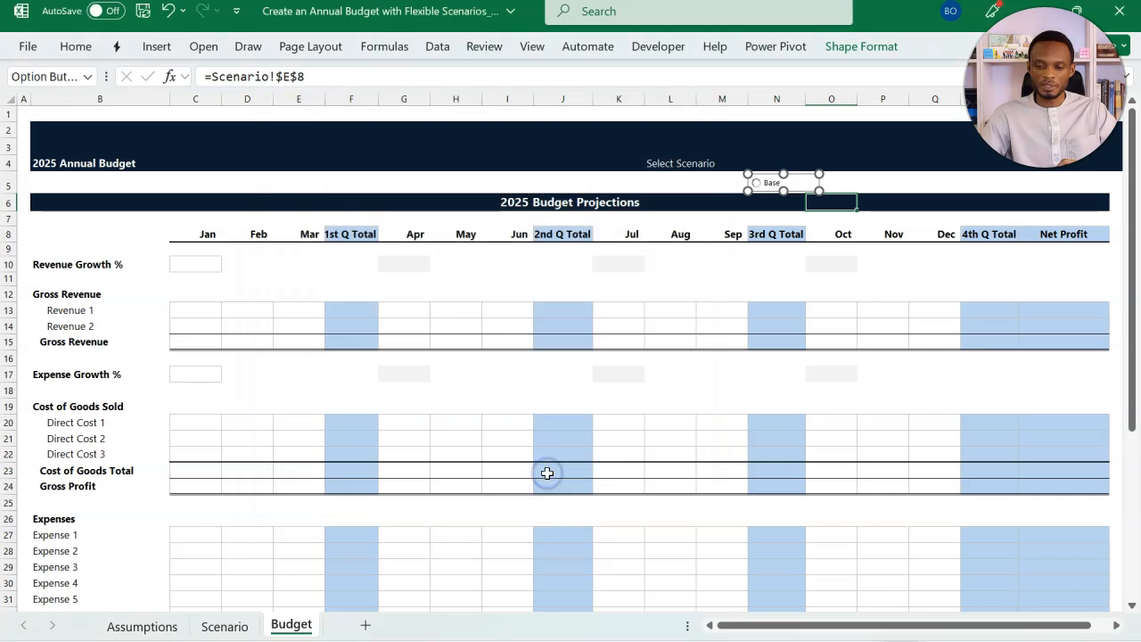
Step: Select the Base option and check the linked Scenario Selected cell E8 on the Scenario sheet
{"action": "left_click", "coordinate": [744, 278]}
{"action": "left_click", "coordinate": [772, 183]}
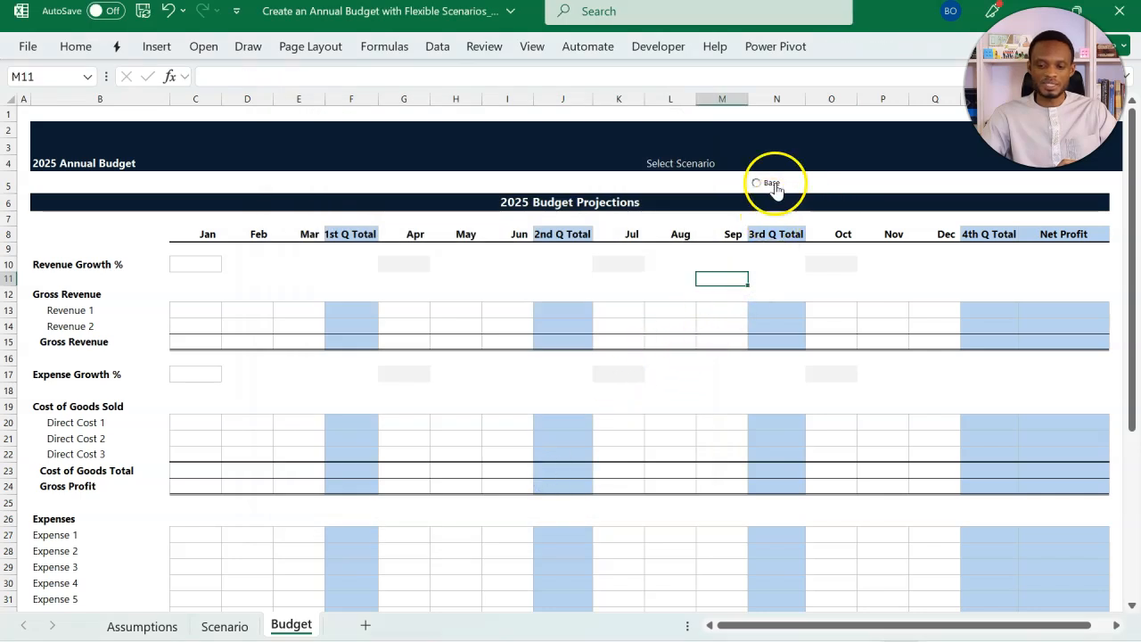
{"action": "left_click", "coordinate": [253, 625]}
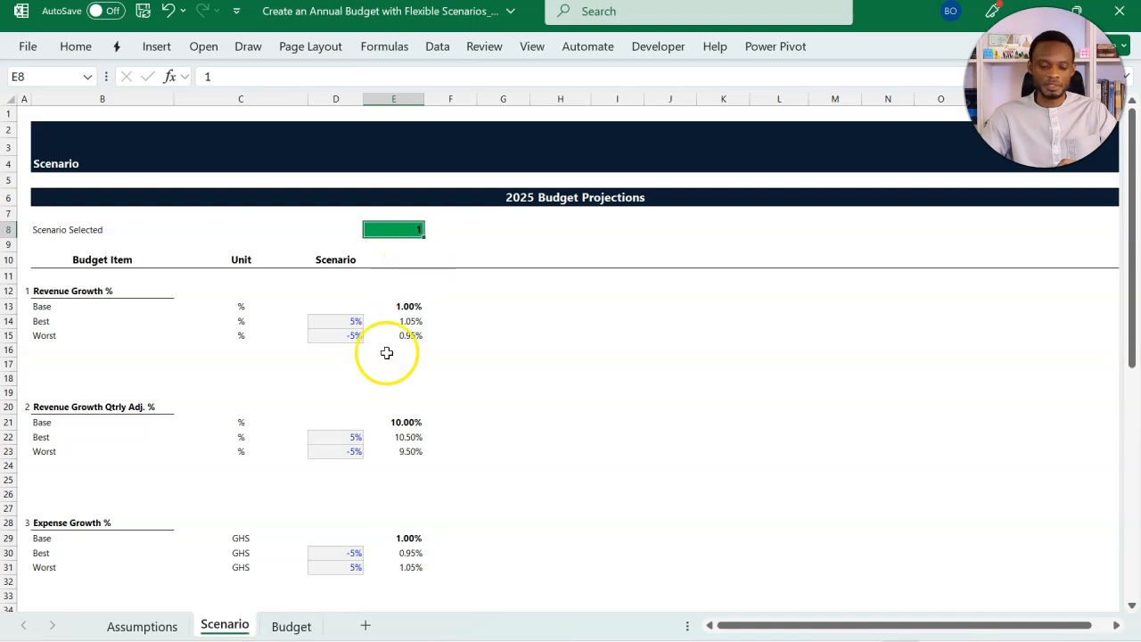
{"action": "left_click", "coordinate": [292, 627]}
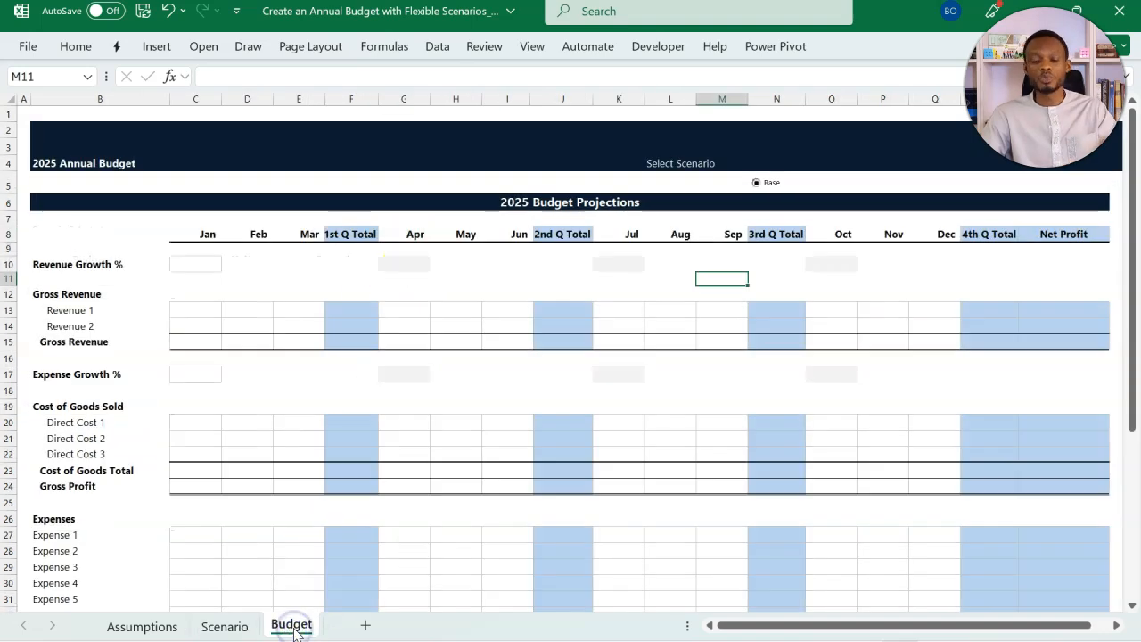
Step: Duplicate the Base option button, place the copy over cell P5 and caption it Best
{"action": "right_click", "coordinate": [775, 191]}
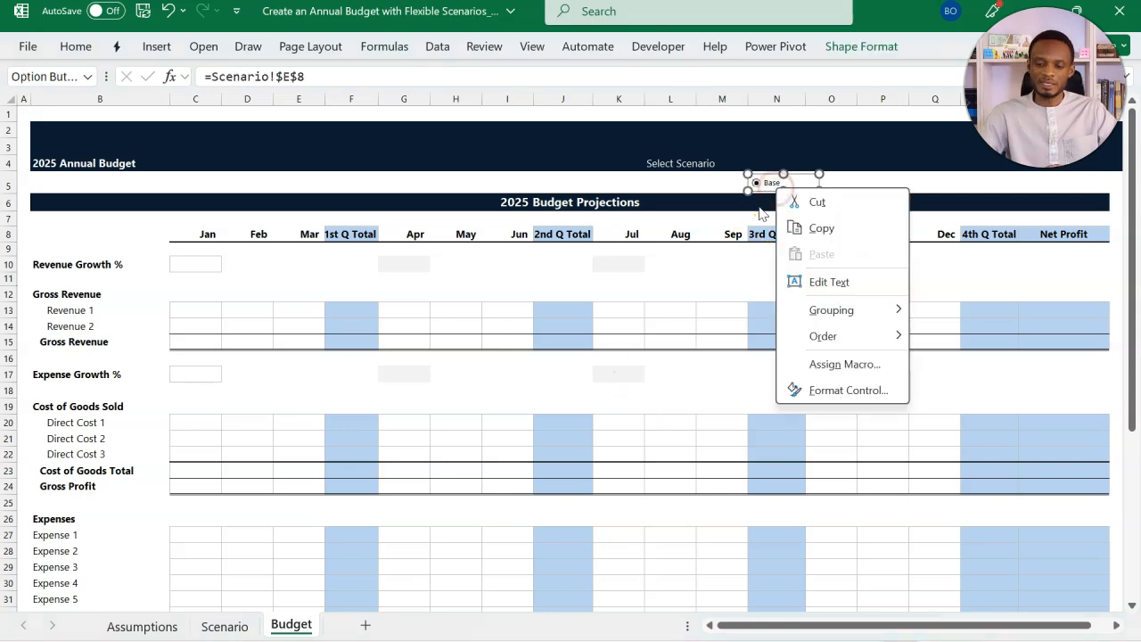
{"action": "key", "text": "Escape"}
{"action": "key", "text": "ctrl+d"}
{"action": "left_click_drag", "start_coordinate": [759, 201], "coordinate": [918, 193]}
{"action": "left_click", "coordinate": [888, 183]}
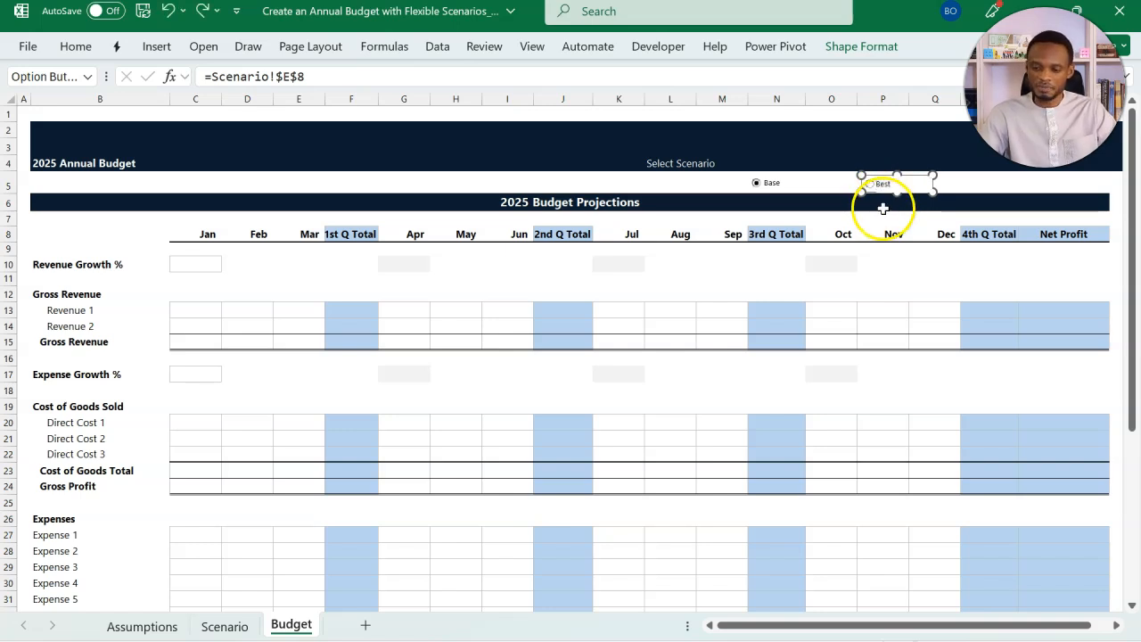
{"action": "left_click", "coordinate": [883, 207]}
Step: Select the Best option and check how the Scenario Selected cell E8 responds on the Scenario sheet
{"action": "left_click", "coordinate": [871, 183]}
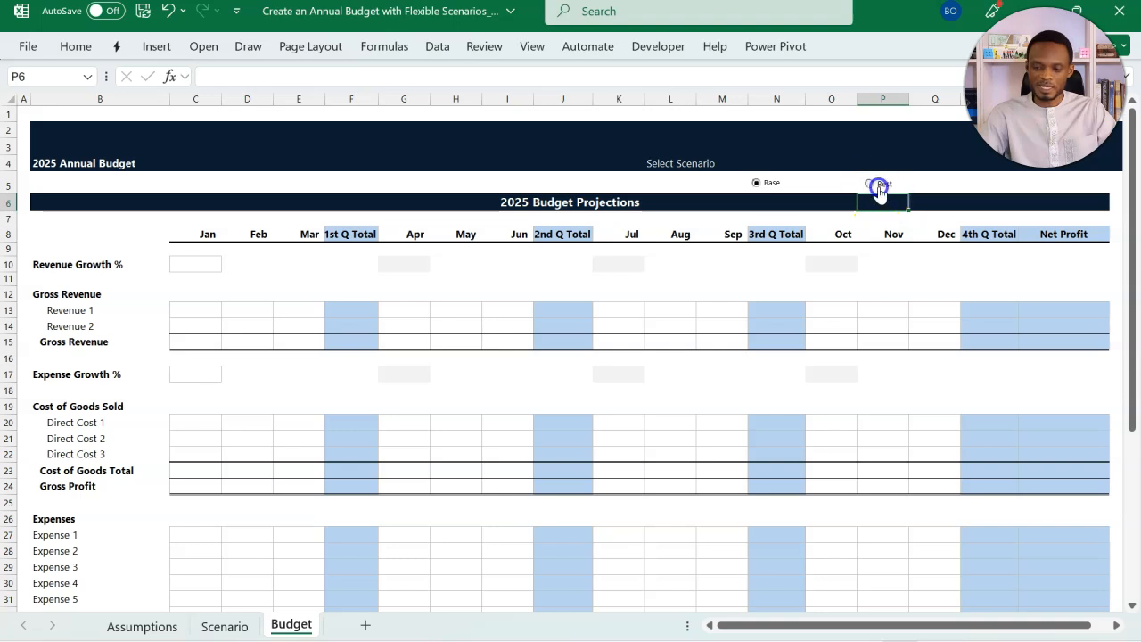
{"action": "left_click", "coordinate": [239, 625]}
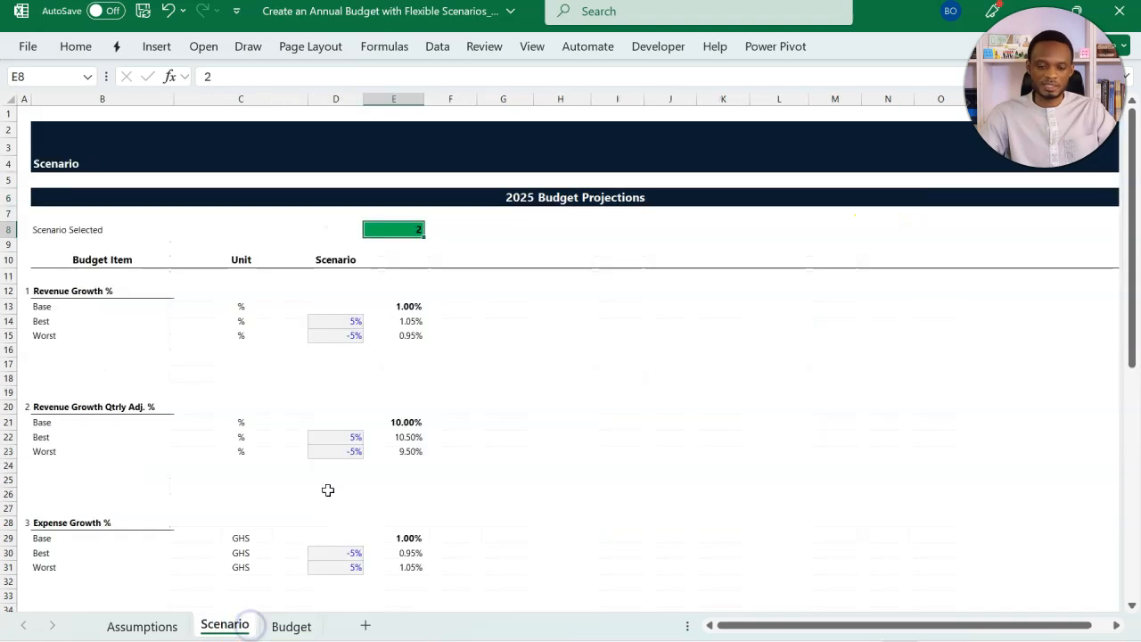
{"action": "left_click", "coordinate": [292, 626]}
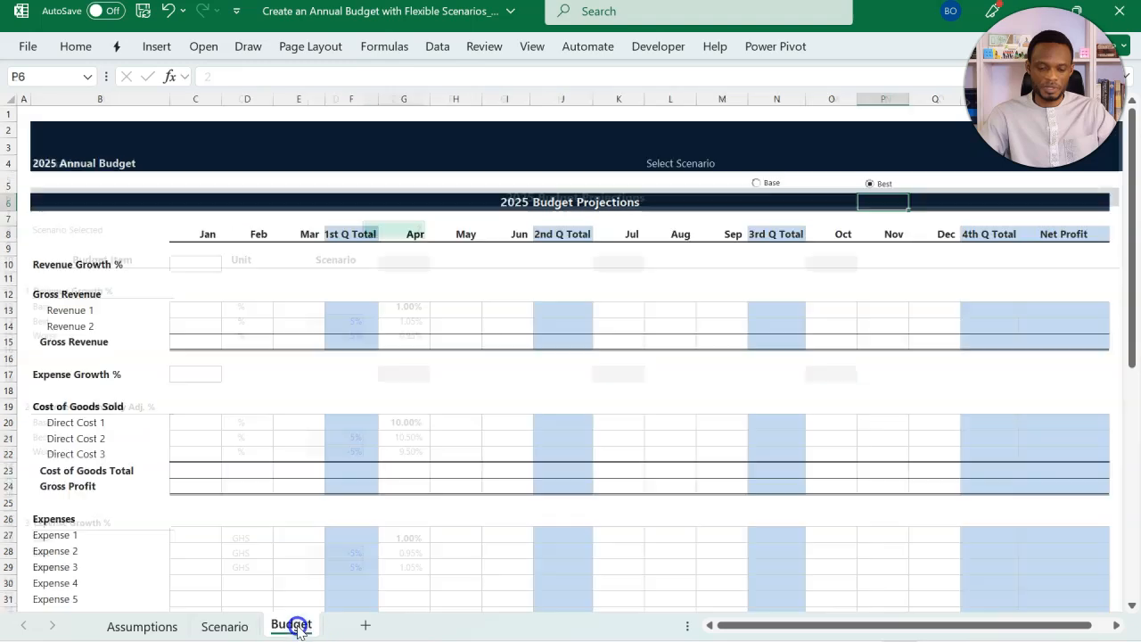
Step: Duplicate the Best option button, place the copy over cell R5 in line with the others and caption it Worst
{"action": "right_click", "coordinate": [874, 180]}
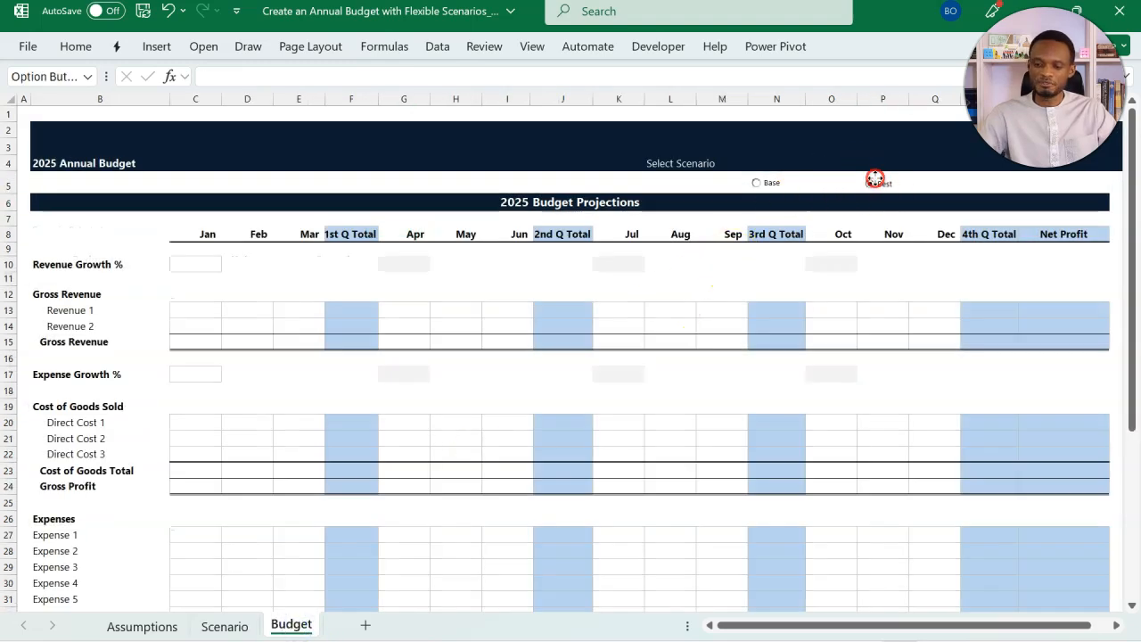
{"action": "left_click", "coordinate": [840, 221]}
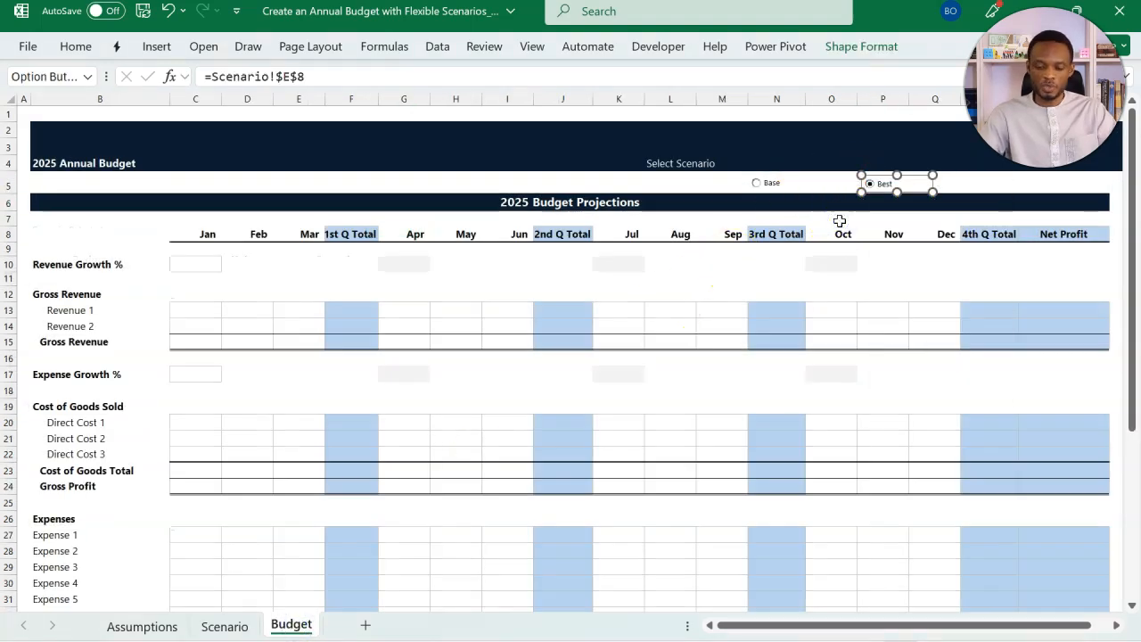
{"action": "key", "text": "Down"}
{"action": "key", "text": "Right"}
{"action": "left_click", "coordinate": [908, 203]}
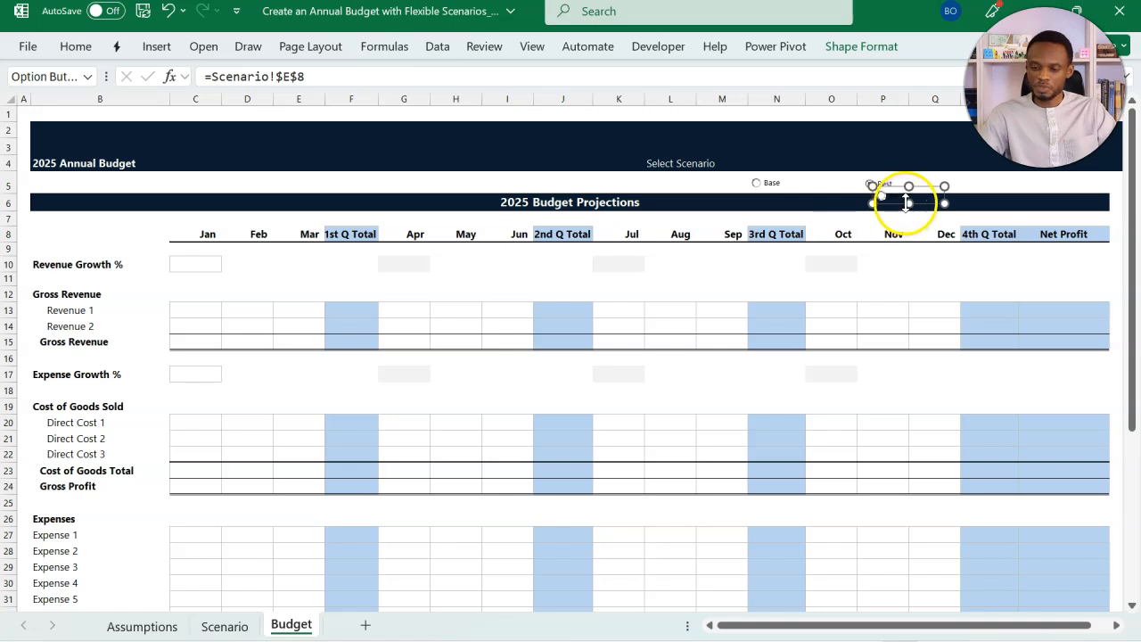
{"action": "left_click_drag", "start_coordinate": [902, 194], "coordinate": [1000, 184]}
{"action": "left_click", "coordinate": [1000, 184]}
{"action": "key", "text": "BackSpace"}
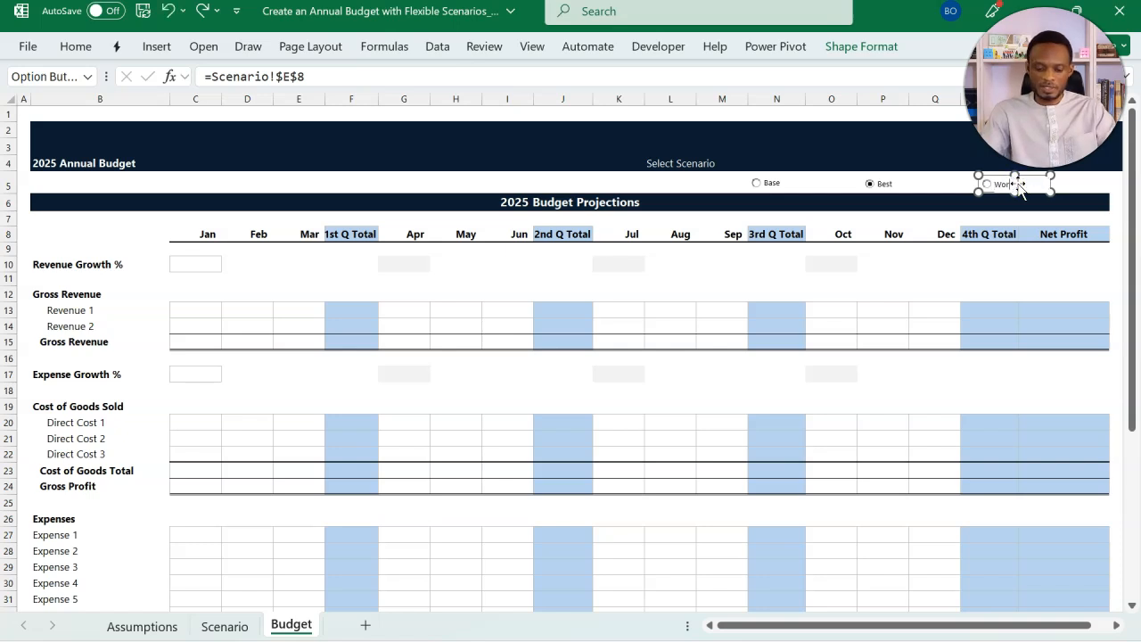
{"action": "left_click", "coordinate": [986, 219]}
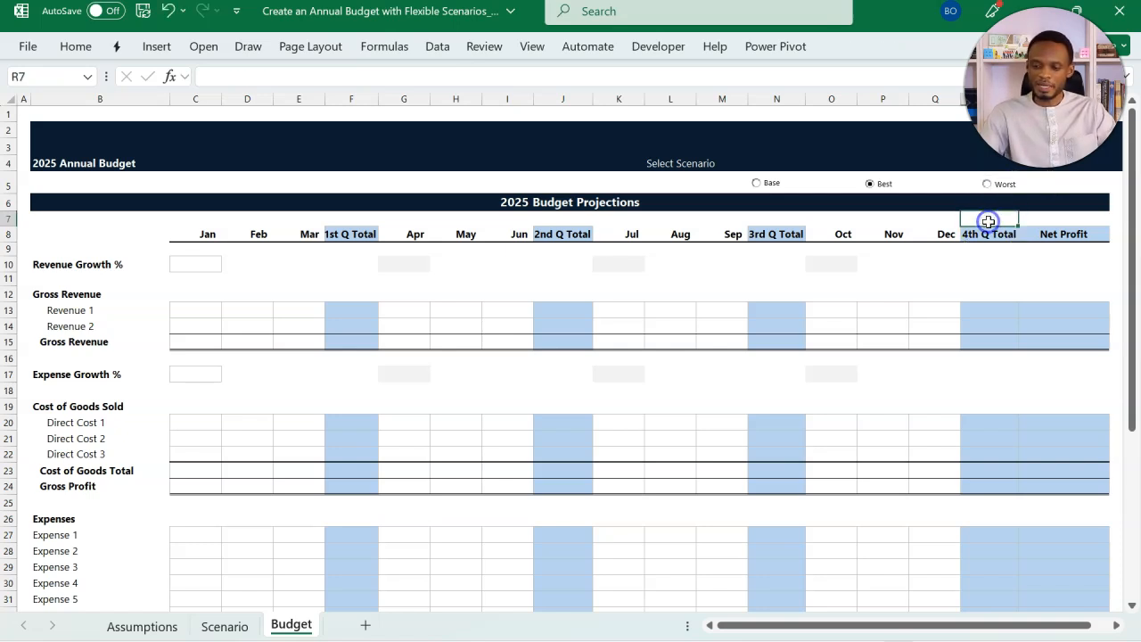
Step: Select the Worst option and check the Scenario Selected cell and the Worst revenue growth formula in E15 on the Scenario sheet
{"action": "left_click", "coordinate": [990, 186]}
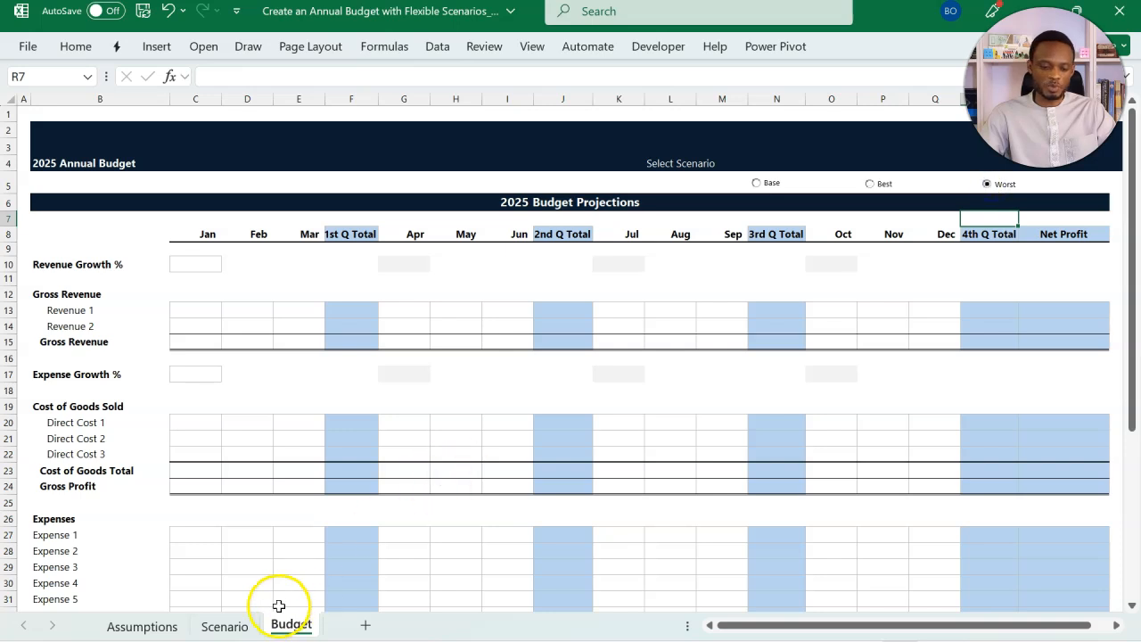
{"action": "left_click", "coordinate": [246, 626]}
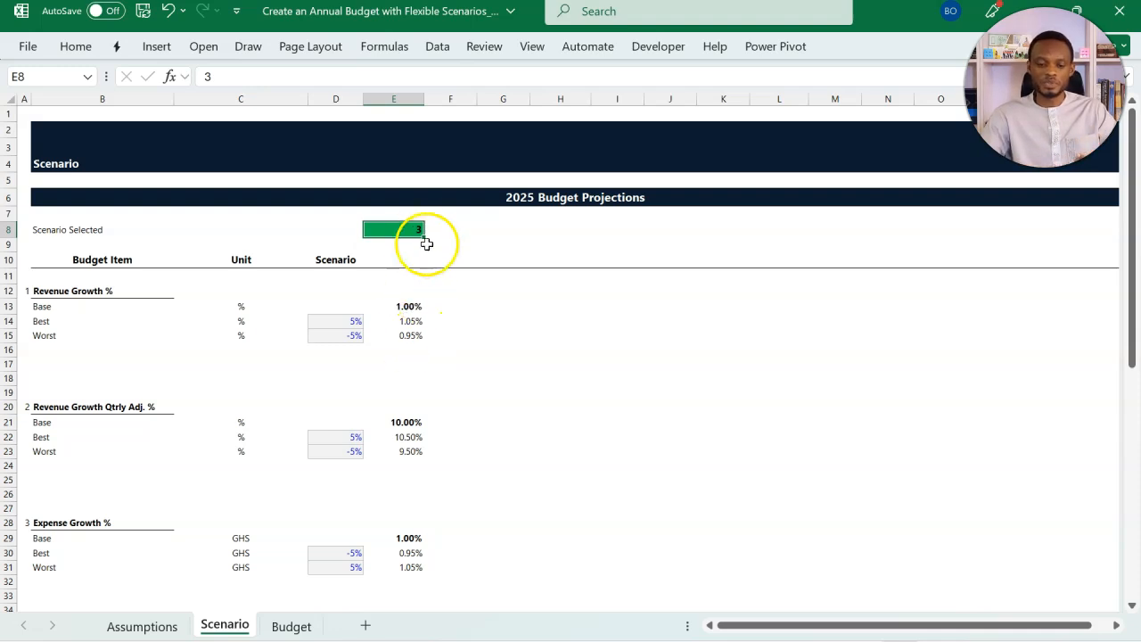
{"action": "left_click", "coordinate": [409, 335]}
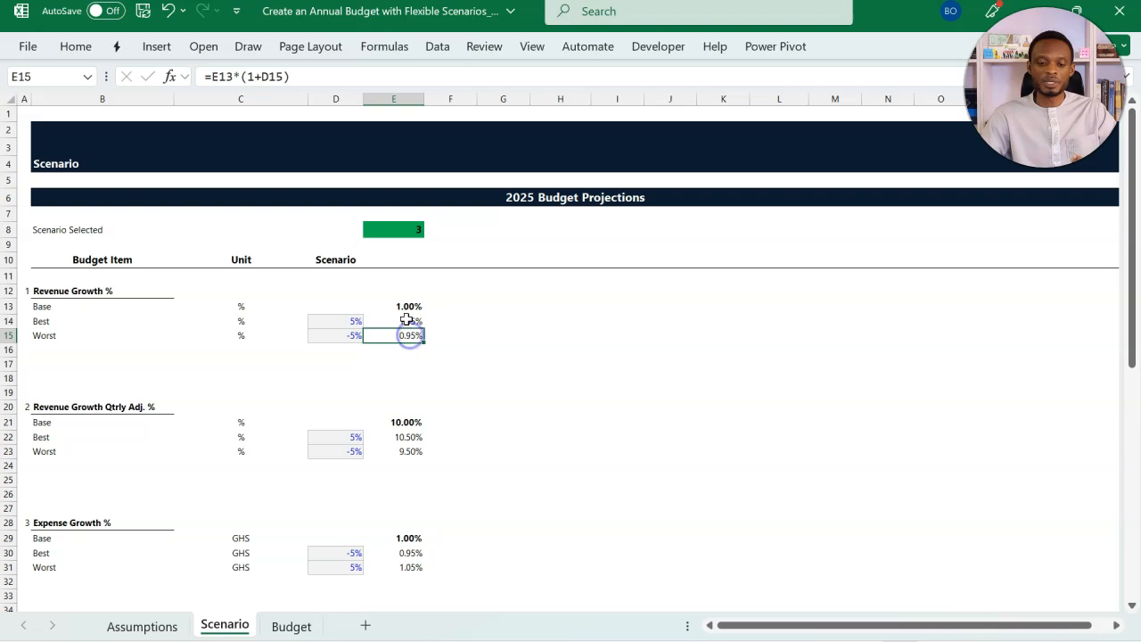
{"action": "left_click", "coordinate": [411, 336]}
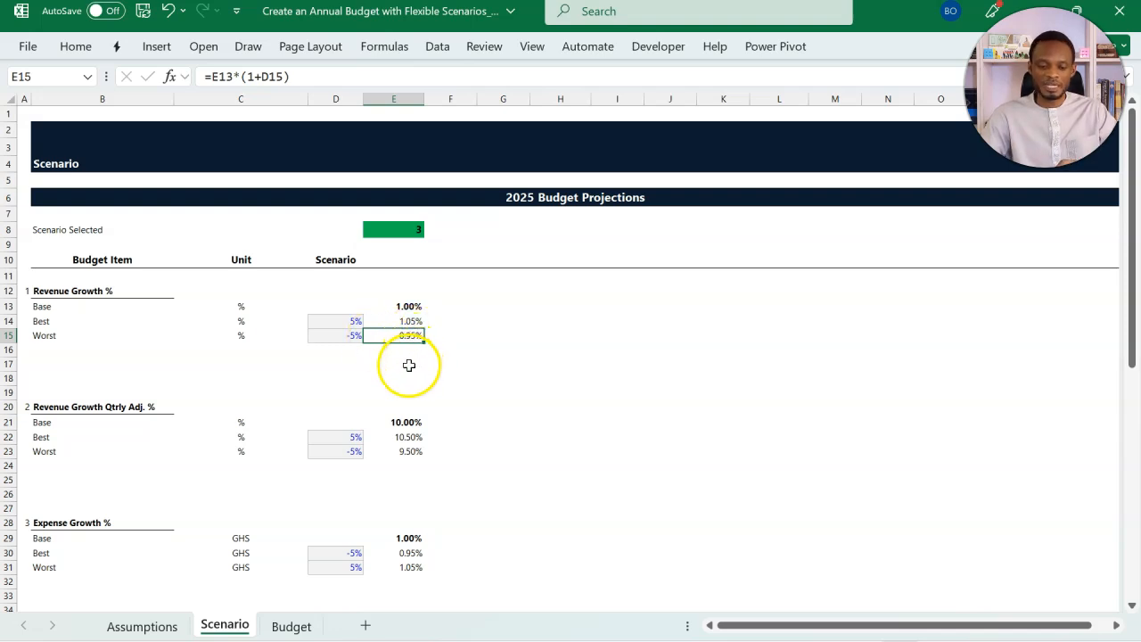
Step: Enter =INDEX(E13:E15,$E$8) in cell E17 to return the Revenue Growth % for the selected scenario
{"action": "left_click", "coordinate": [407, 364]}
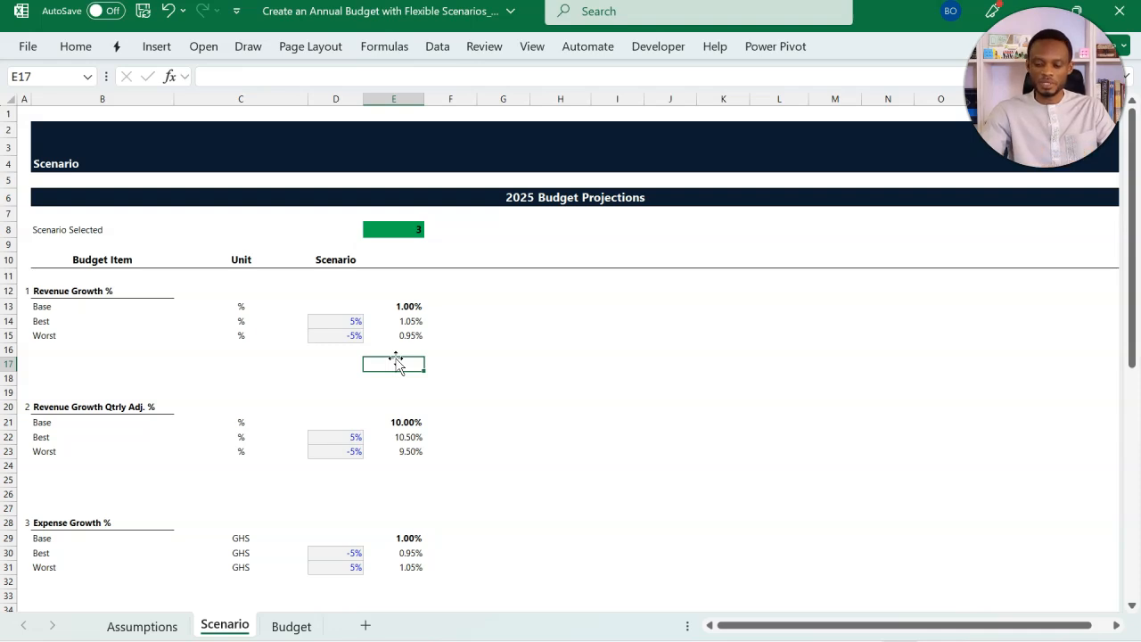
{"action": "type", "text": "ind"}
{"action": "key", "text": "Tab"}
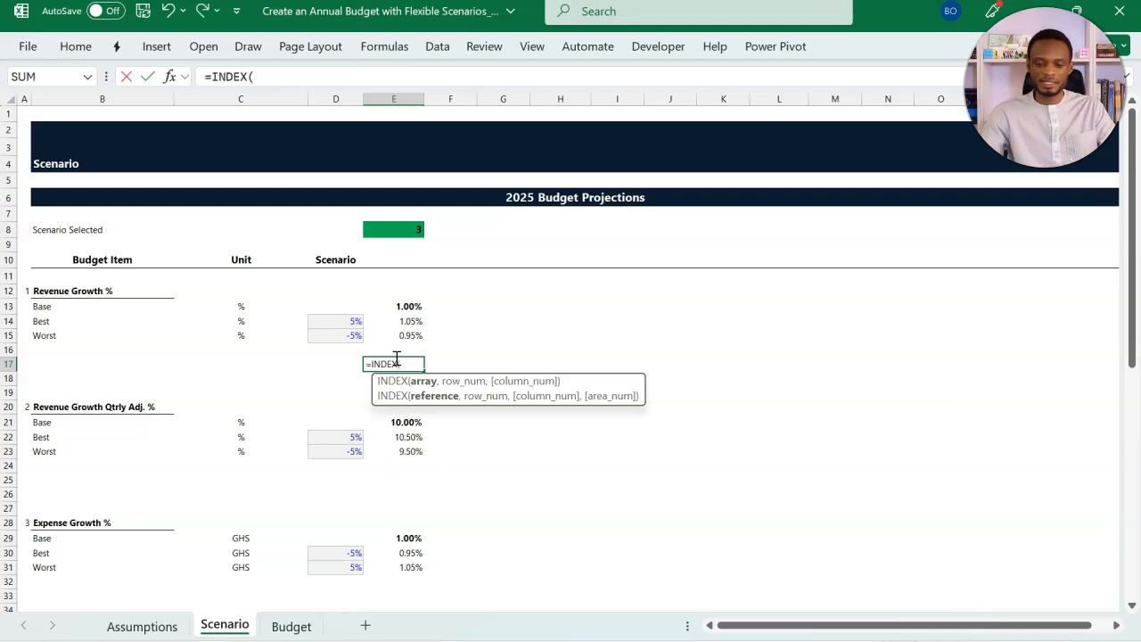
{"action": "left_click_drag", "start_coordinate": [407, 306], "coordinate": [404, 334]}
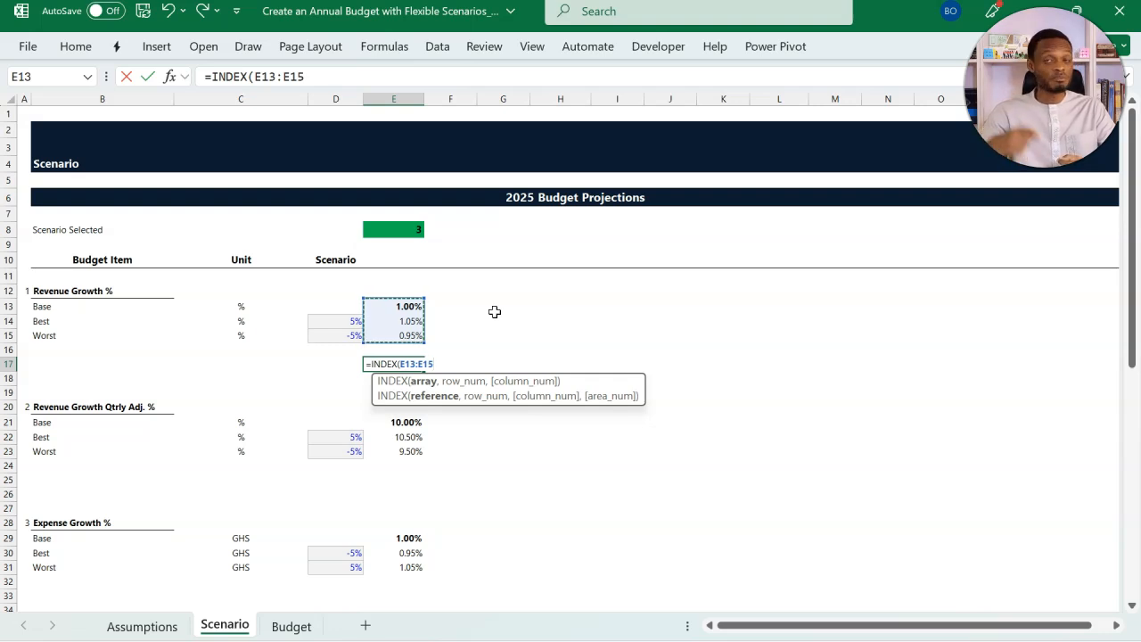
{"action": "type", "text": ","}
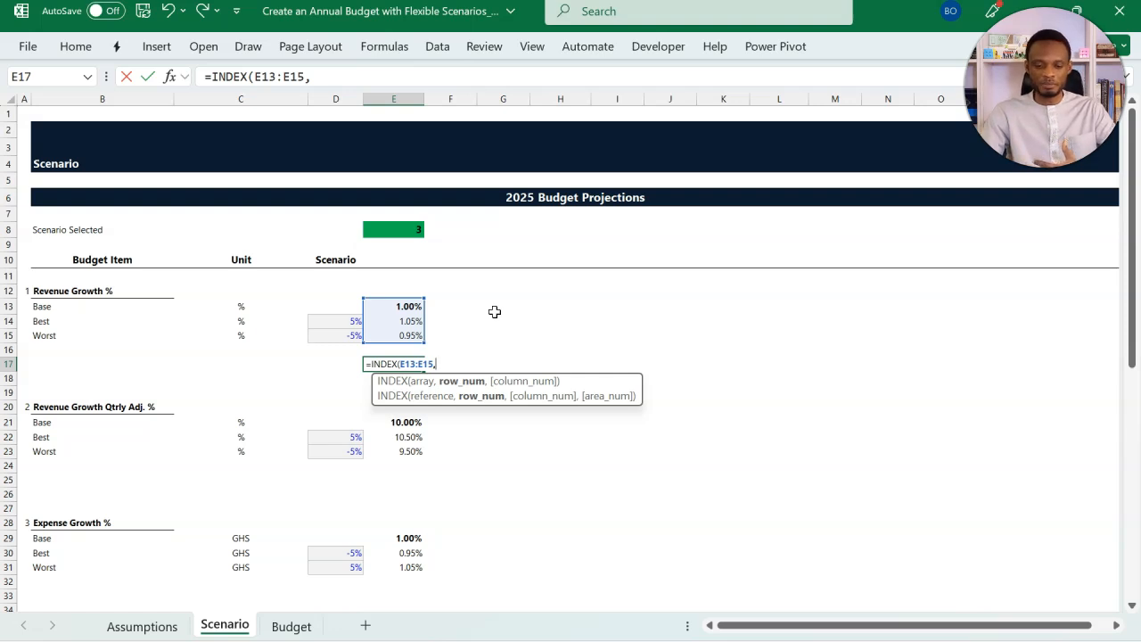
{"action": "left_click", "coordinate": [413, 231]}
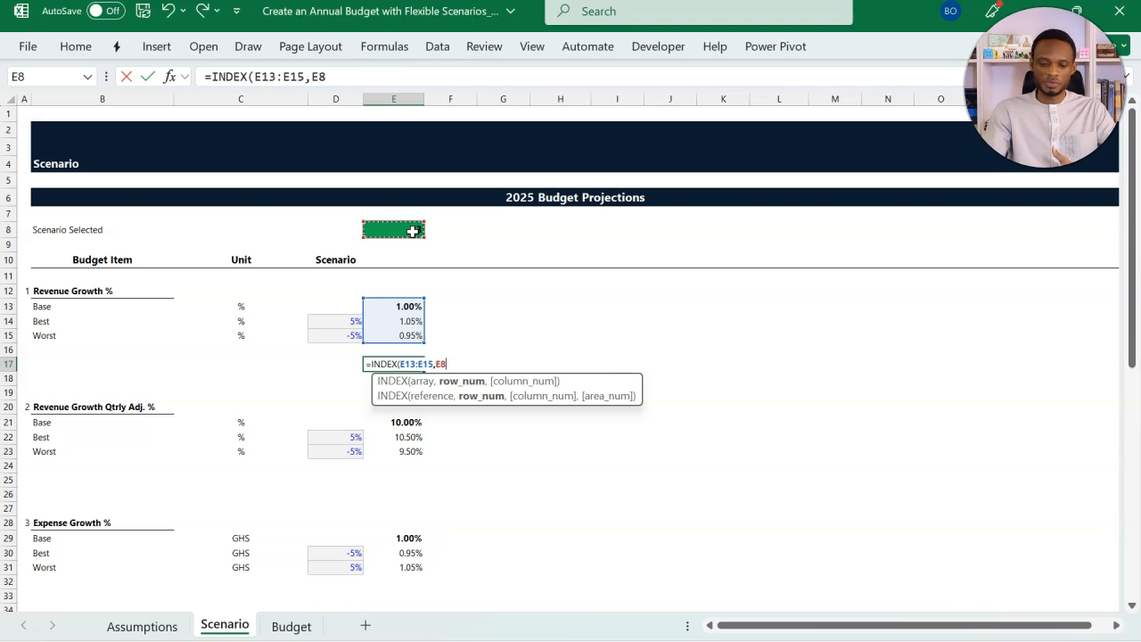
{"action": "key", "text": "F4"}
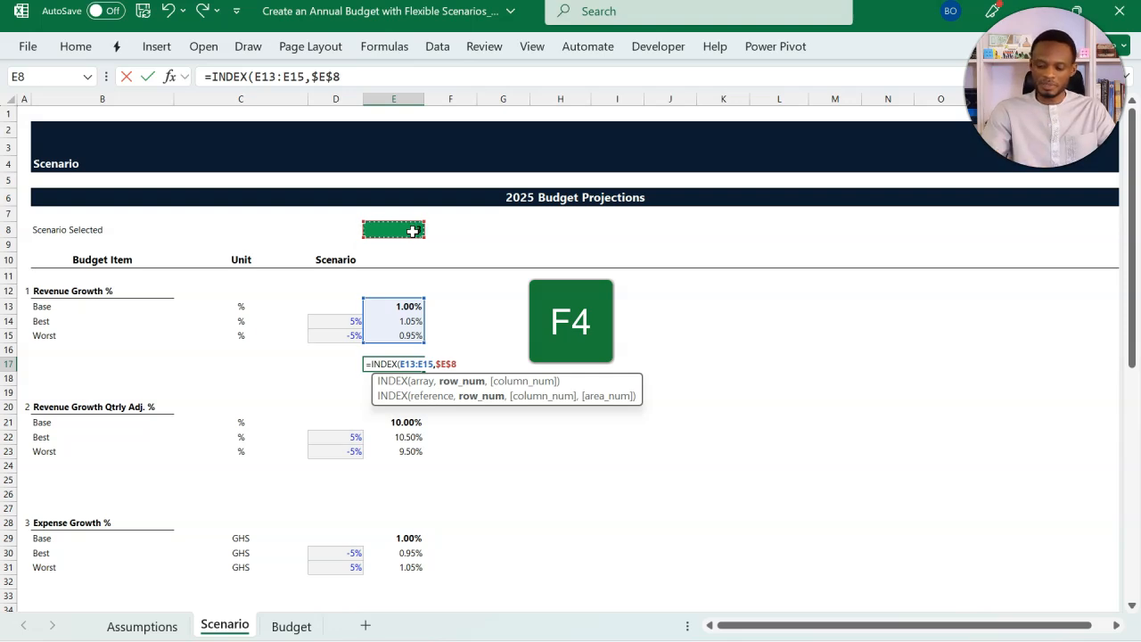
{"action": "type", "text": ")"}
{"action": "key", "text": "Return"}
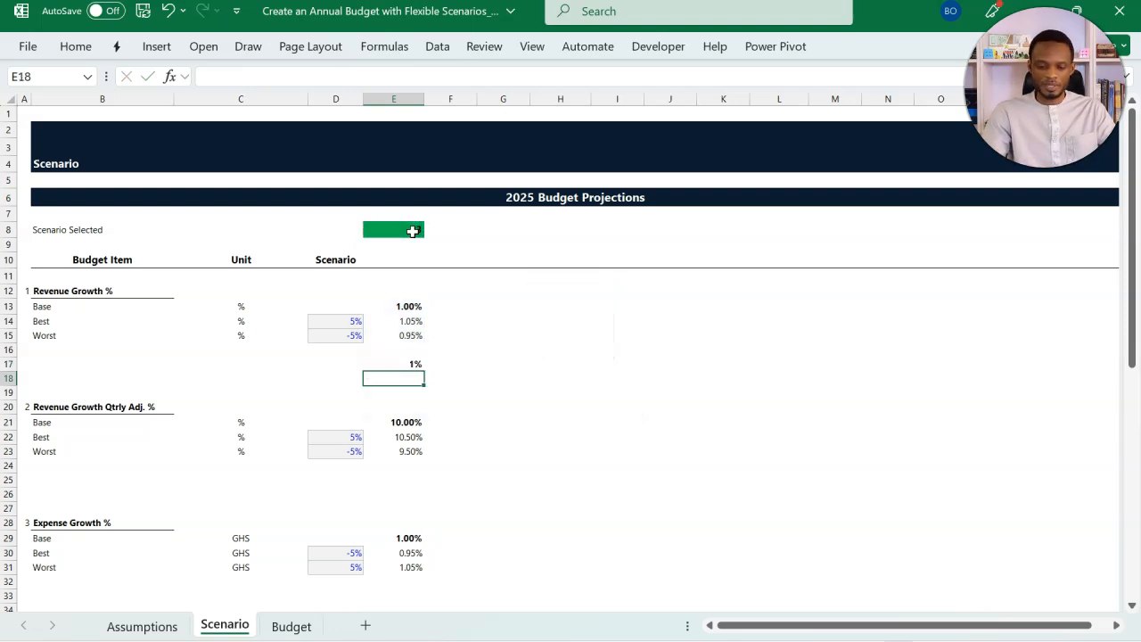
Step: Format the Revenue Growth % result in E17 as a percentage with two decimal places
{"action": "left_click", "coordinate": [410, 365]}
{"action": "key", "text": "alt+h"}
{"action": "key", "text": "0"}
{"action": "key", "text": "alt"}
{"action": "key", "text": "h"}
{"action": "key", "text": "0"}
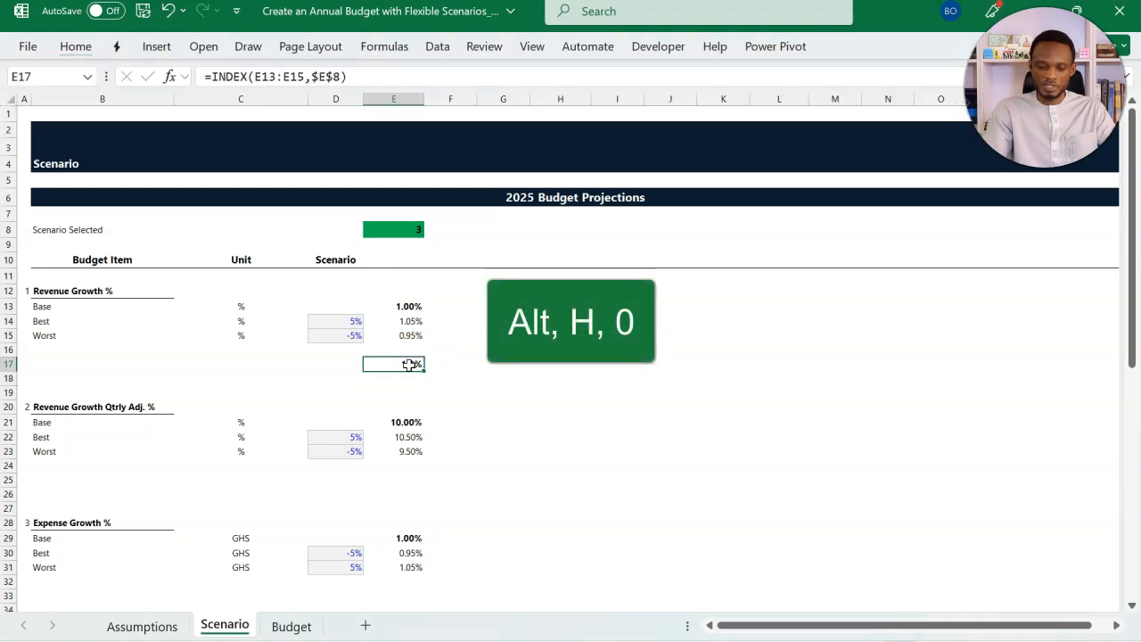
{"action": "key", "text": "alt"}
{"action": "key", "text": "h"}
{"action": "key", "text": "0"}
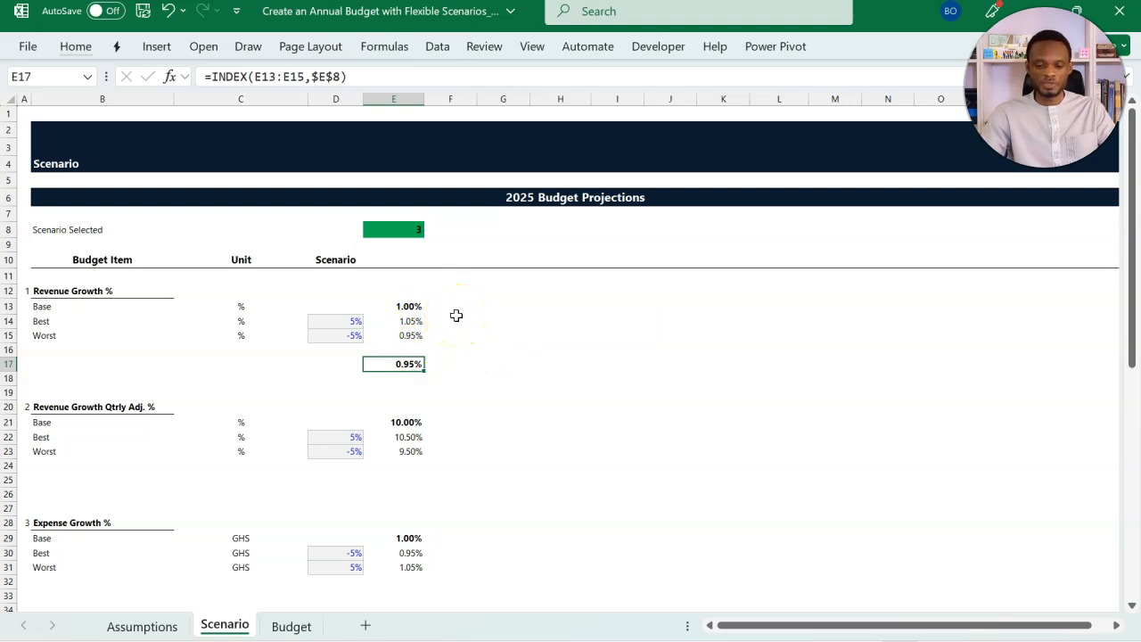
Step: Copy the INDEX formula from E17 into E25, E33 and E40 for the remaining revenue and expense growth blocks
{"action": "key", "text": "ctrl+c"}
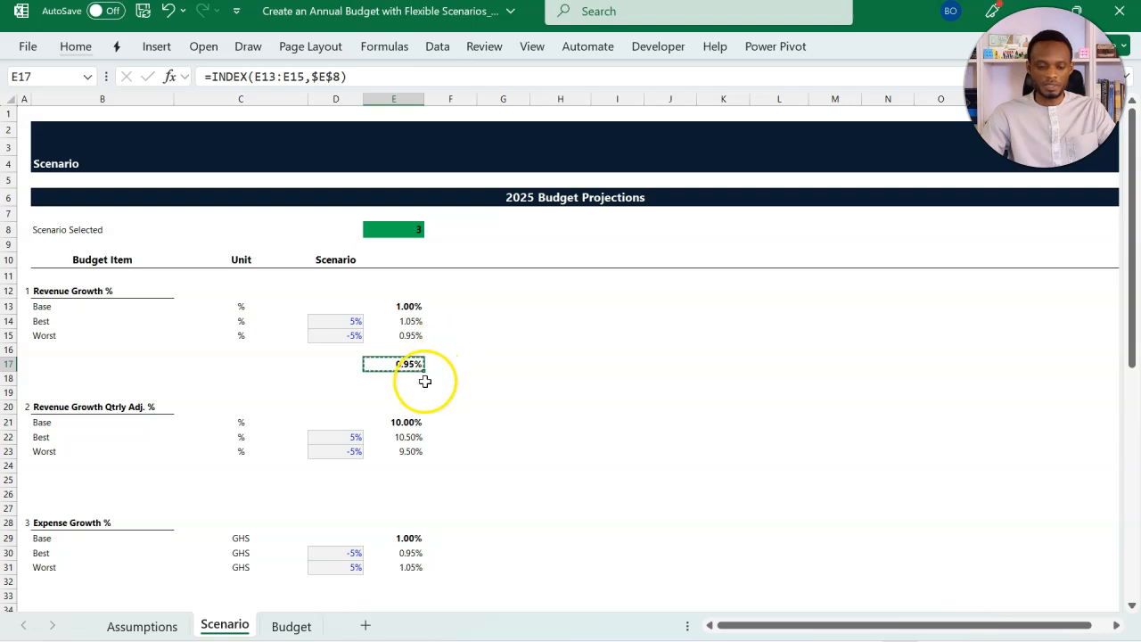
{"action": "left_click", "coordinate": [403, 472]}
{"action": "left_click", "coordinate": [406, 479]}
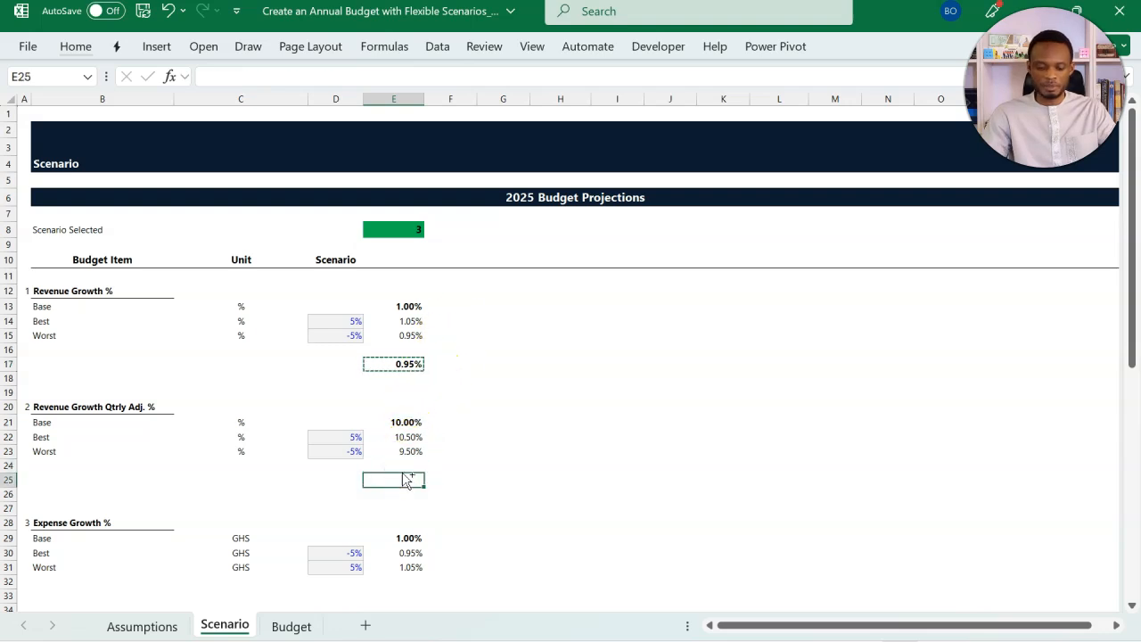
{"action": "key", "text": "ctrl+v"}
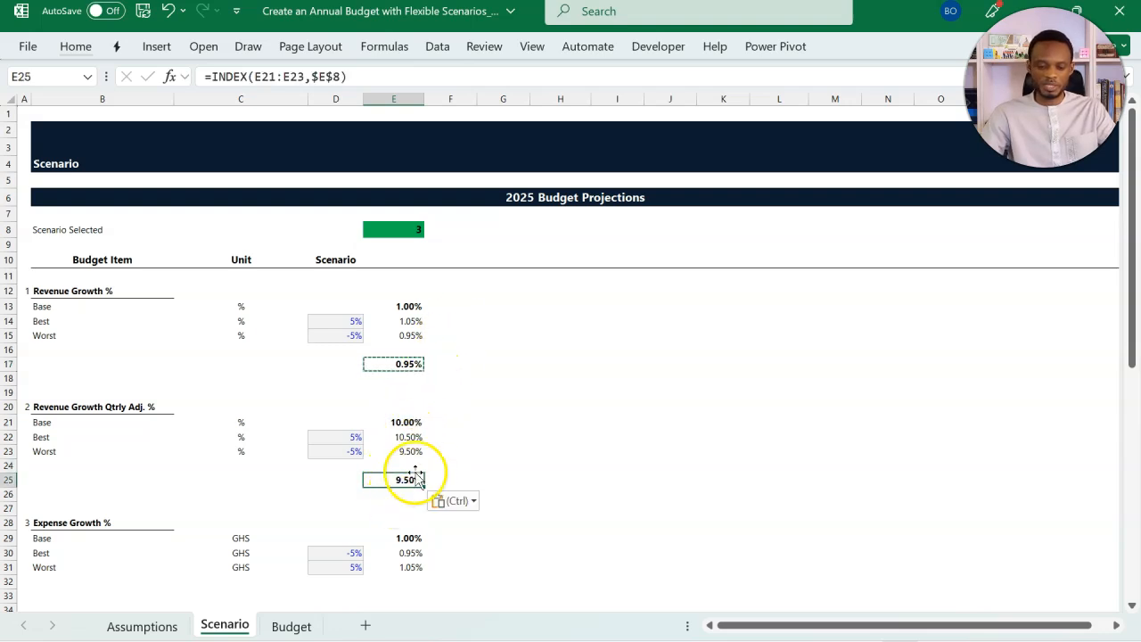
{"action": "scroll", "coordinate": [431, 458], "scroll_direction": "down", "scroll_amount": 6}
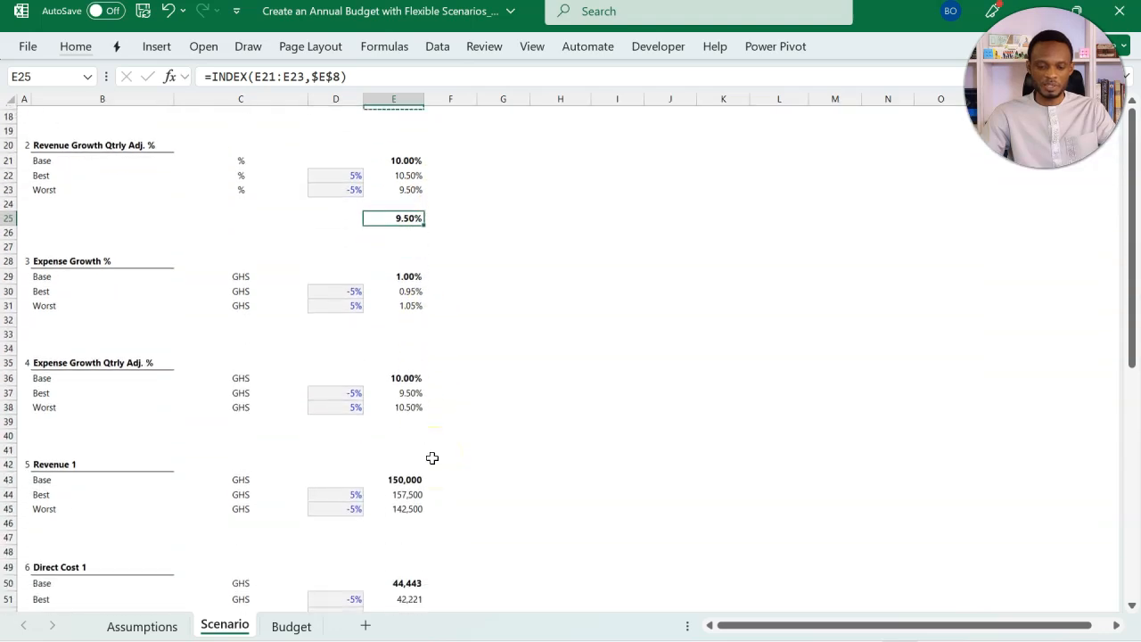
{"action": "left_click", "coordinate": [399, 334]}
{"action": "key", "text": "ctrl+v"}
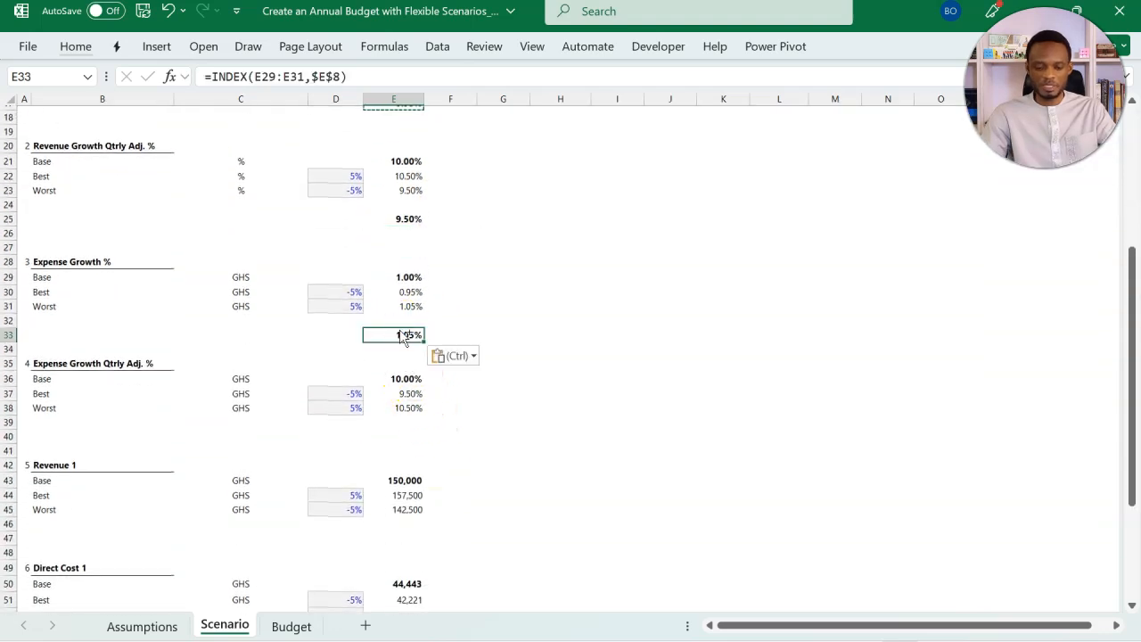
{"action": "left_click", "coordinate": [408, 427]}
{"action": "left_click", "coordinate": [411, 434]}
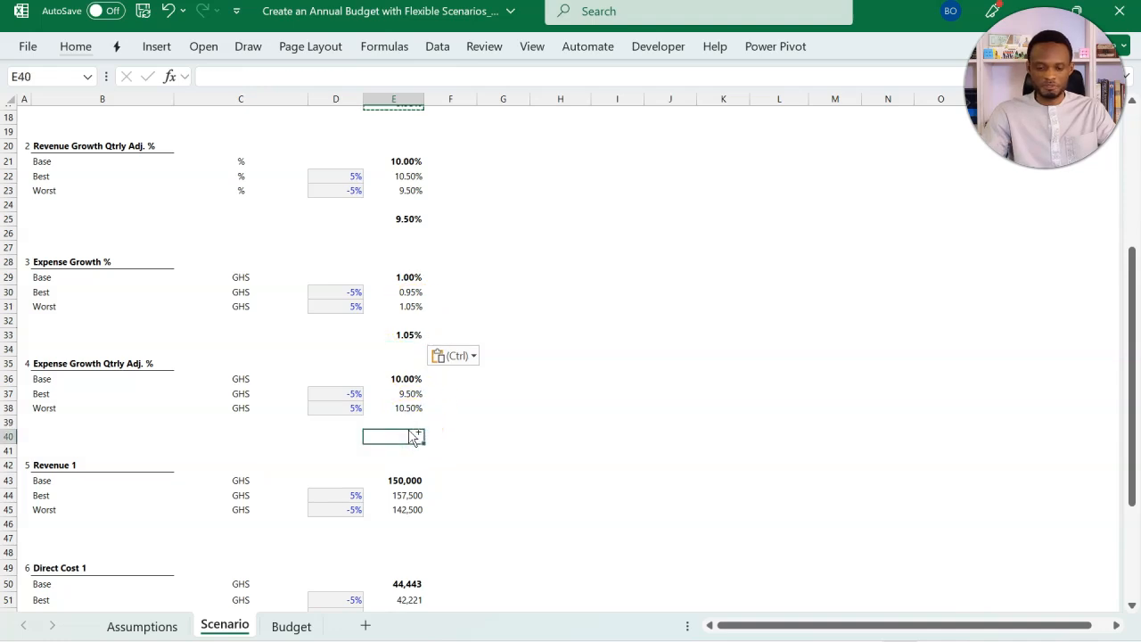
{"action": "key", "text": "ctrl+v"}
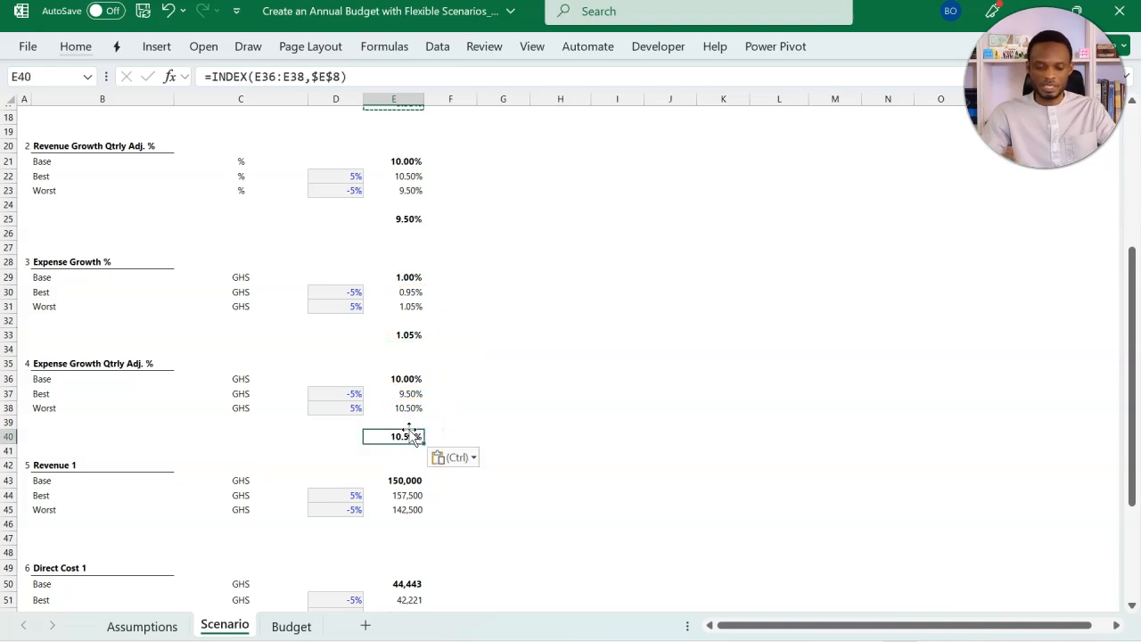
Step: Paste the INDEX formula into E47 for Revenue 1 and format it as a comma-separated number without decimals
{"action": "left_click", "coordinate": [409, 537]}
{"action": "key", "text": "ctrl+v"}
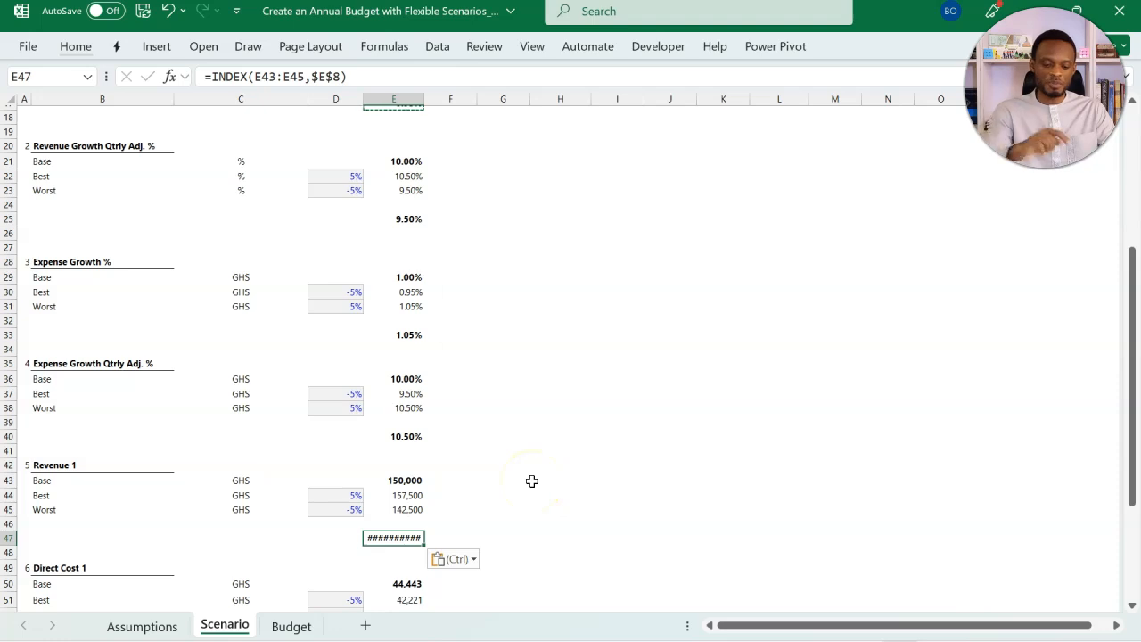
{"action": "key", "text": "ctrl+shift+1"}
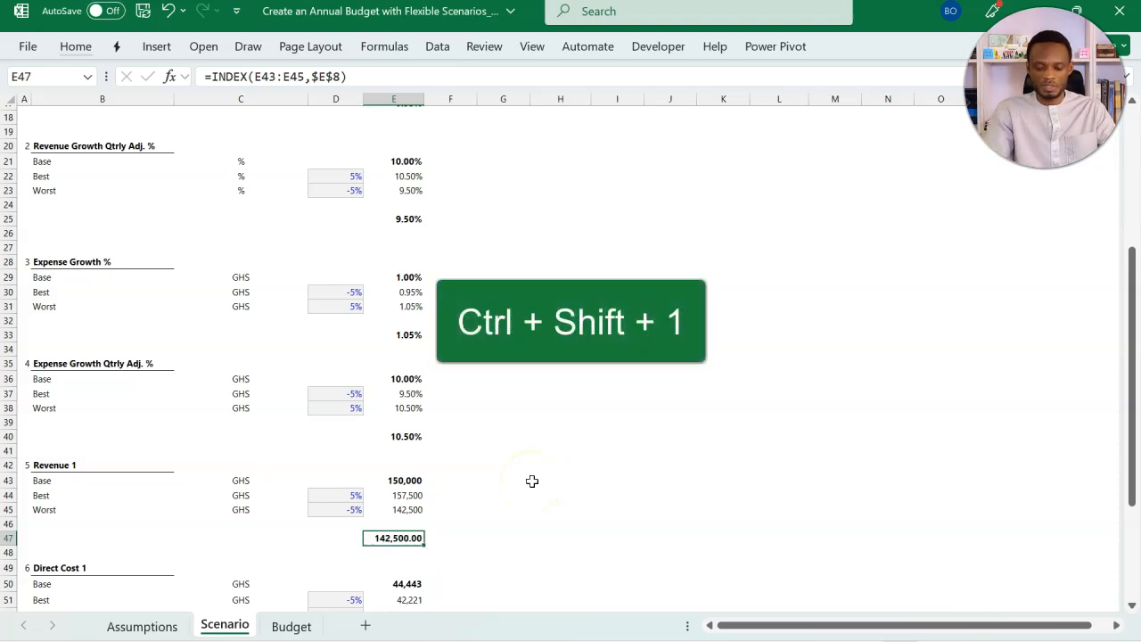
{"action": "key", "text": "alt"}
{"action": "key", "text": "h"}
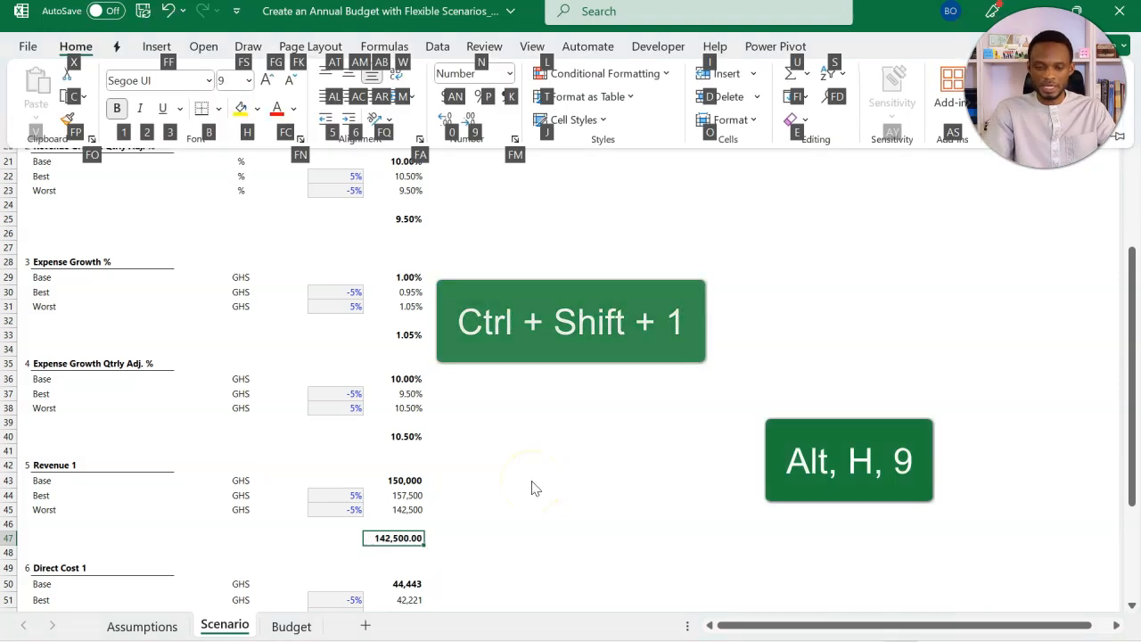
{"action": "key", "text": "9"}
{"action": "key", "text": "alt"}
{"action": "key", "text": "h"}
{"action": "key", "text": "9"}
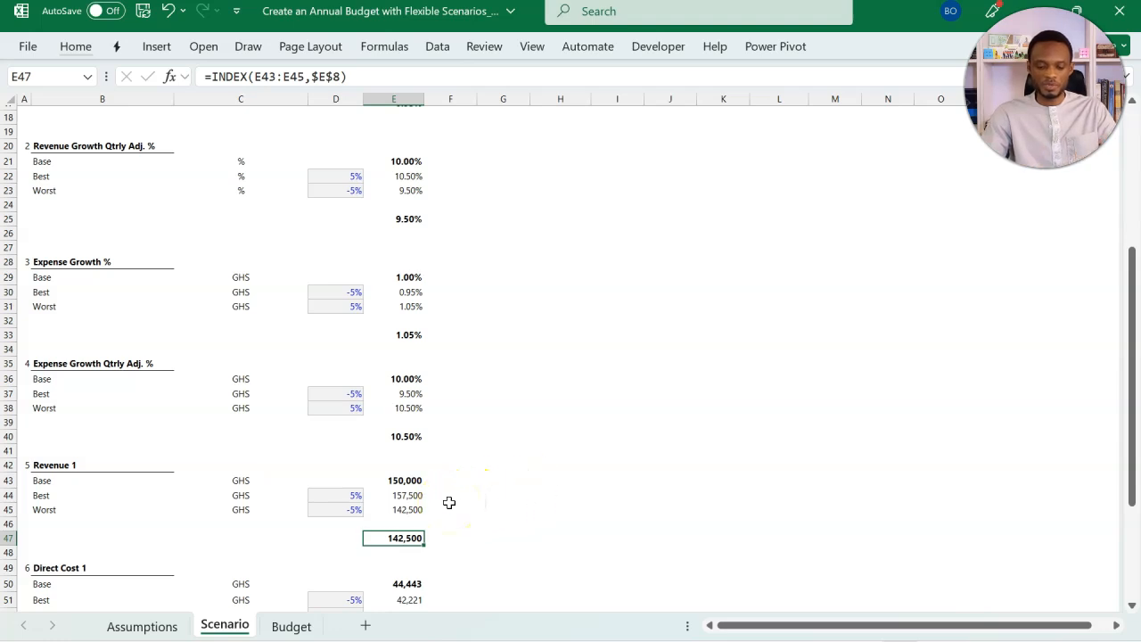
Step: Copy the Revenue 1 INDEX formula from E47 into E54 for Direct Cost 1 and E61 for Expense 1
{"action": "scroll", "coordinate": [449, 503], "scroll_direction": "down", "scroll_amount": 4}
{"action": "left_click", "coordinate": [423, 462]}
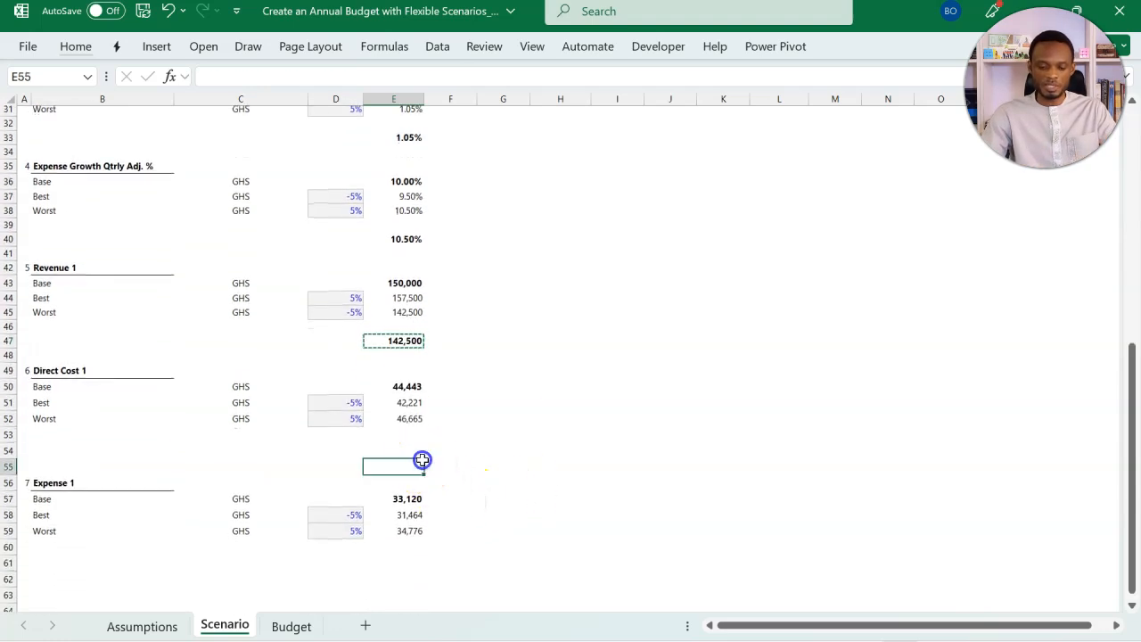
{"action": "key", "text": "Up"}
{"action": "key", "text": "ctrl+v"}
{"action": "key", "text": "Down"}
{"action": "key", "text": "Down"}
{"action": "key", "text": "Down"}
{"action": "key", "text": "Down"}
{"action": "key", "text": "Down"}
{"action": "key", "text": "Down"}
{"action": "key", "text": "Down"}
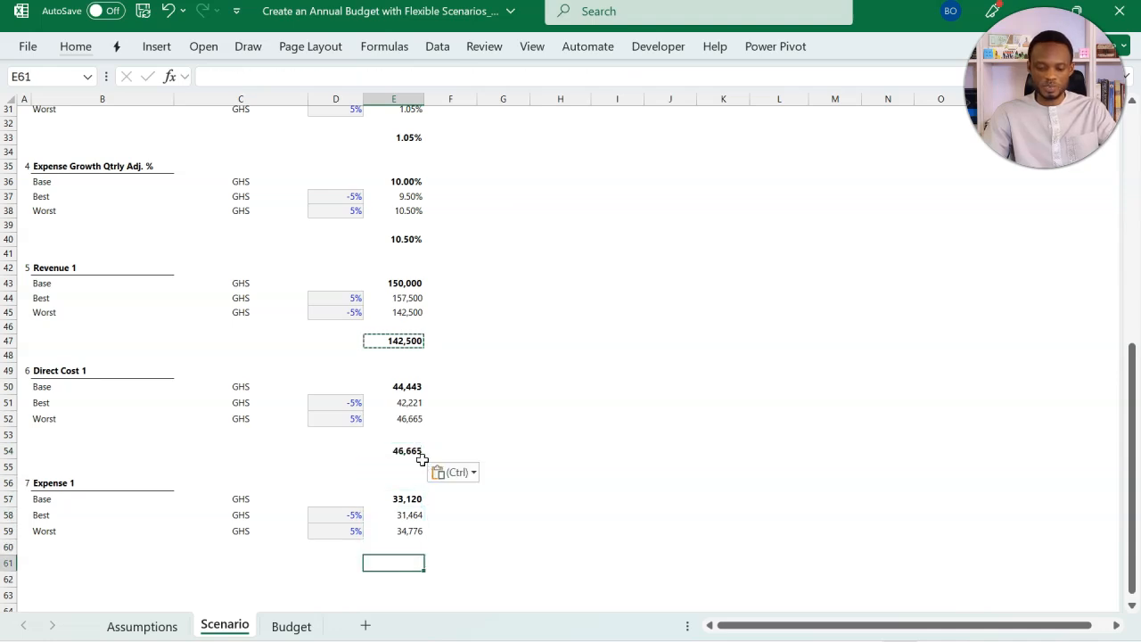
{"action": "key", "text": "ctrl+v"}
{"action": "key", "text": "Escape"}
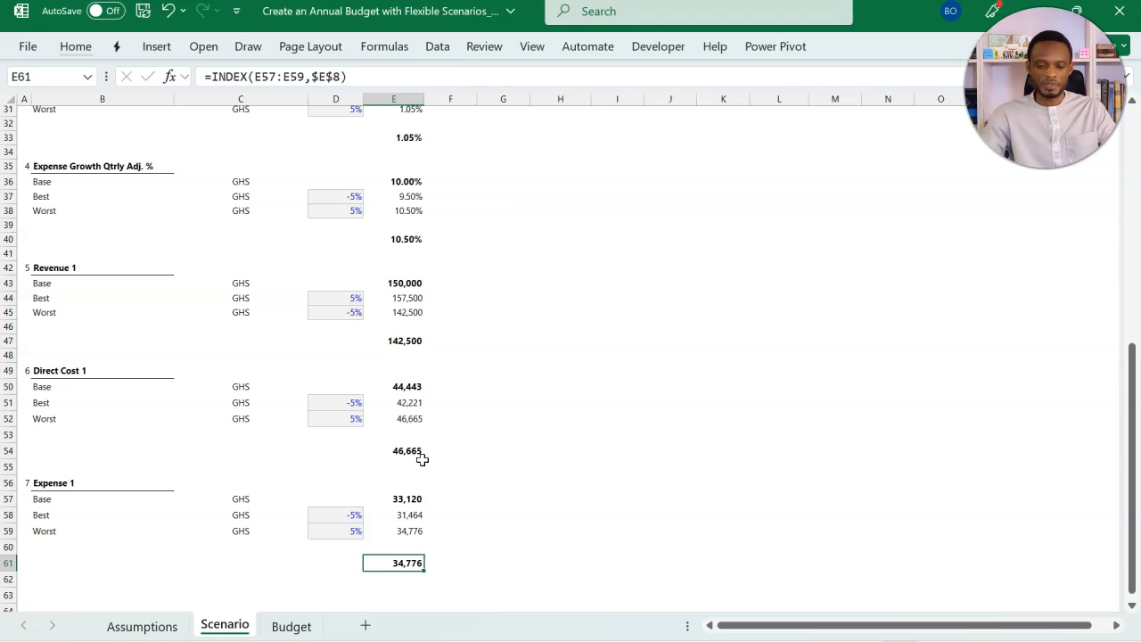
Step: Review the Revenue Growth % formula in E17 and open the Assumptions sheet
{"action": "scroll", "coordinate": [471, 375], "scroll_direction": "up", "scroll_amount": 10}
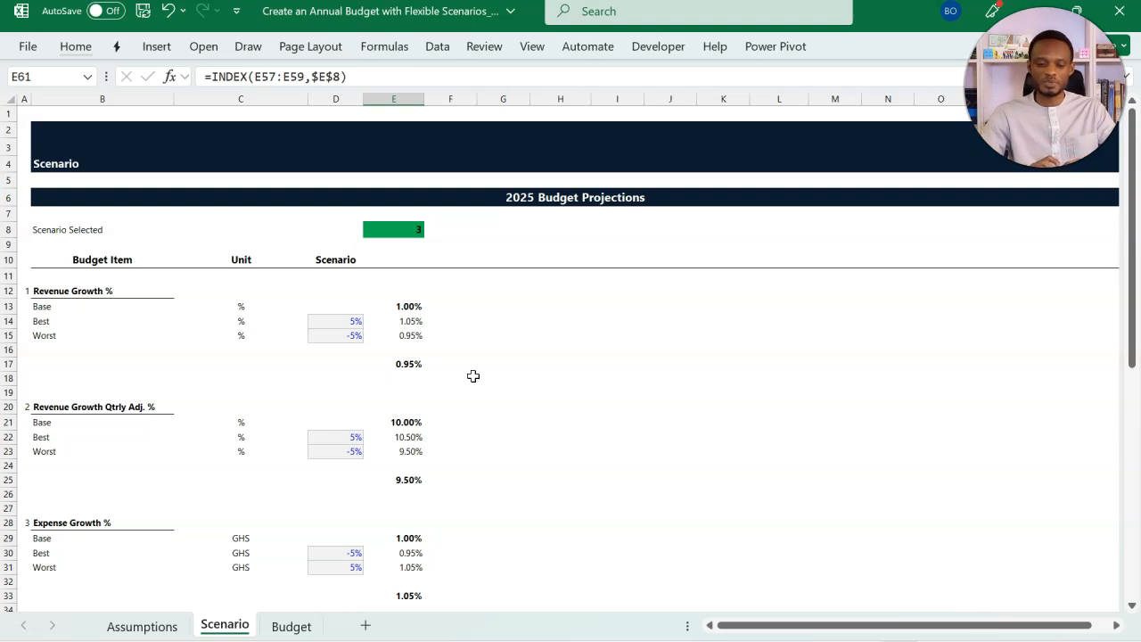
{"action": "left_click", "coordinate": [406, 366]}
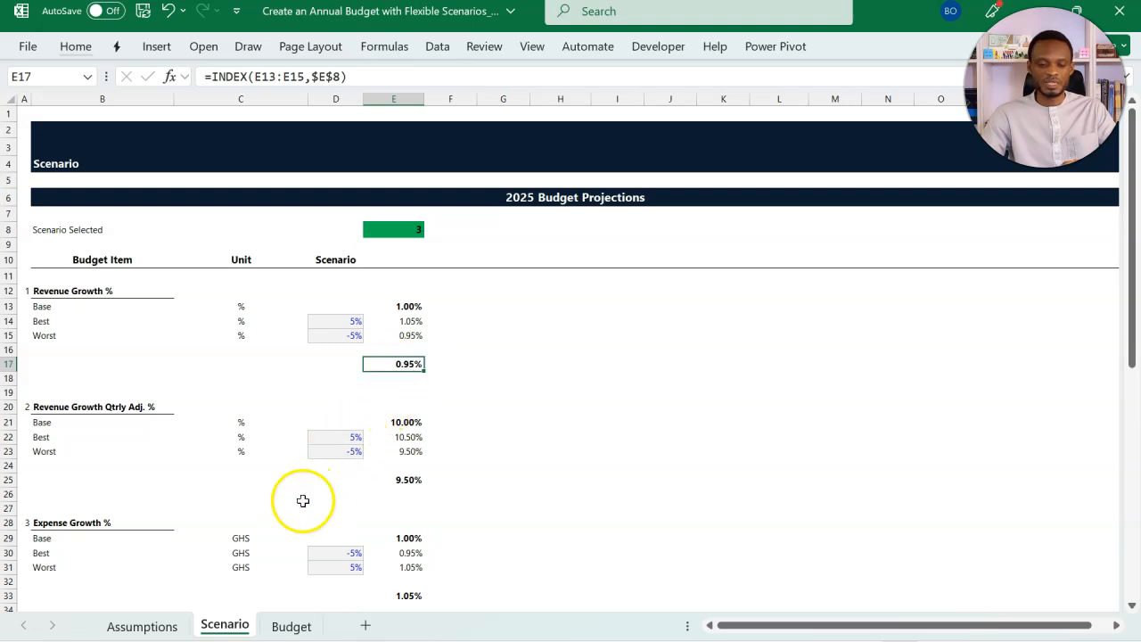
{"action": "left_click", "coordinate": [171, 624]}
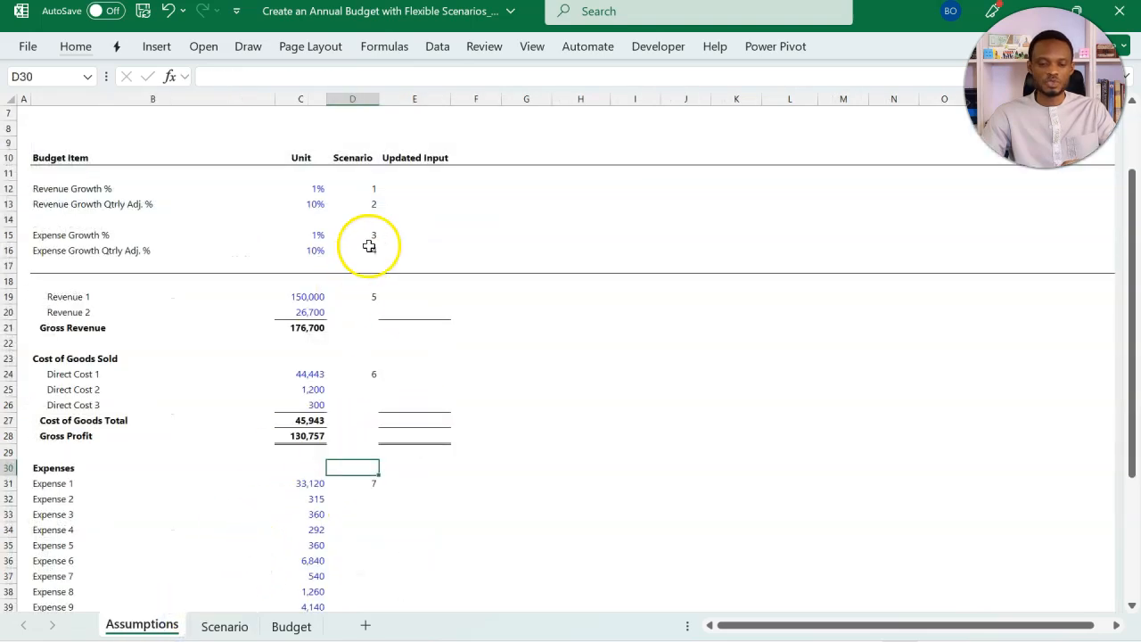
Step: Compare the Revenue Growth % row on the Assumptions sheet with its numbered block on the Scenario sheet
{"action": "left_click", "coordinate": [416, 191]}
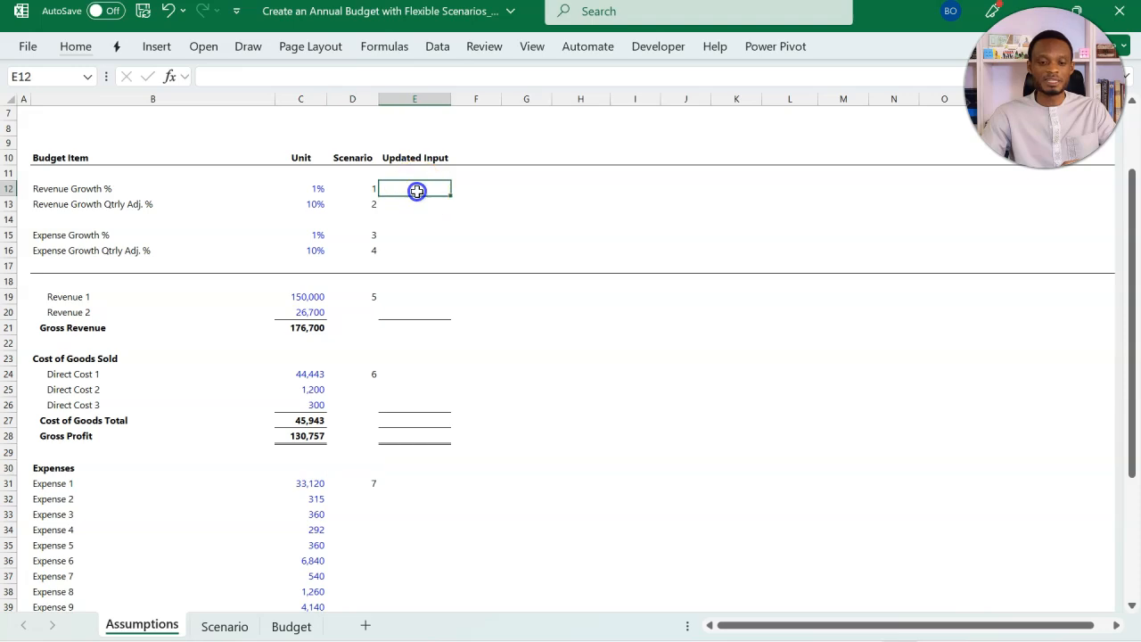
{"action": "left_click", "coordinate": [305, 200]}
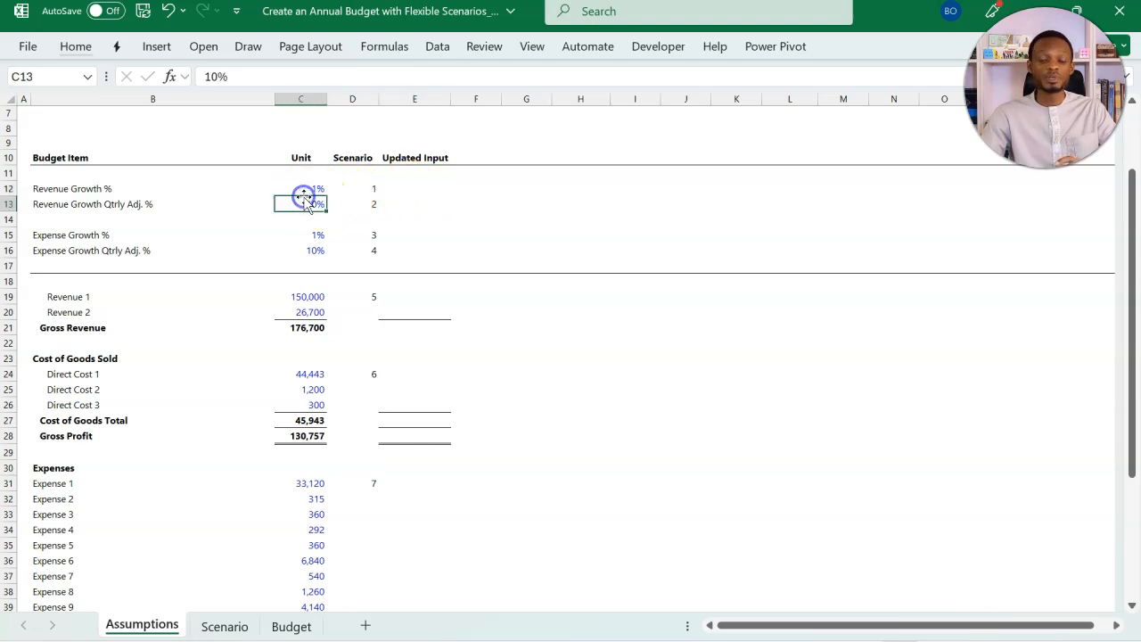
{"action": "left_click", "coordinate": [316, 188]}
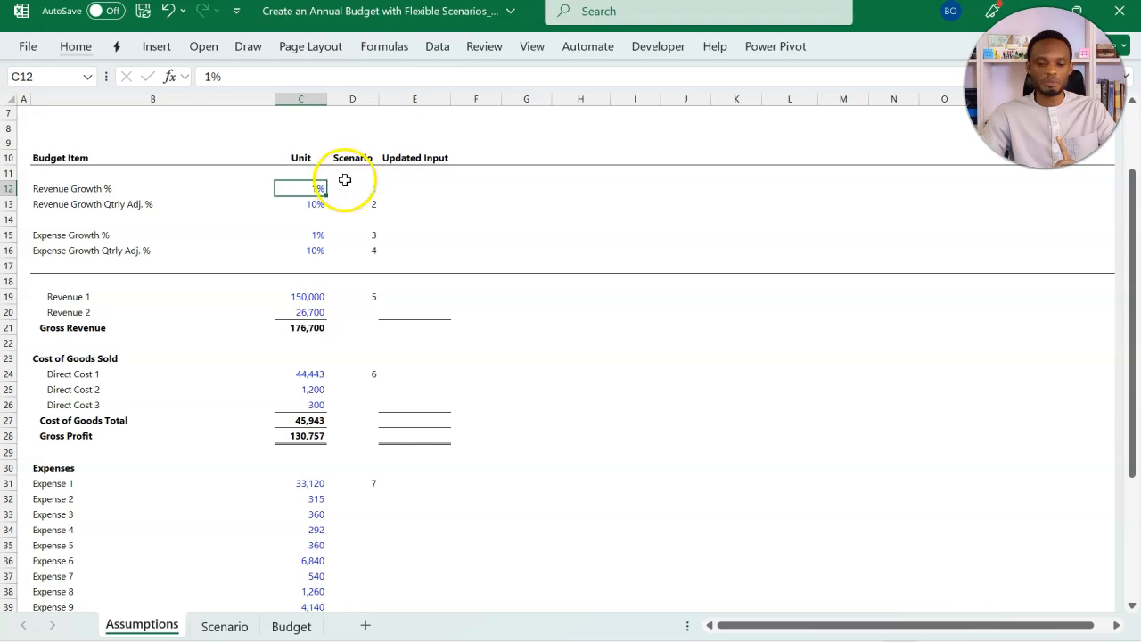
{"action": "left_click", "coordinate": [427, 189]}
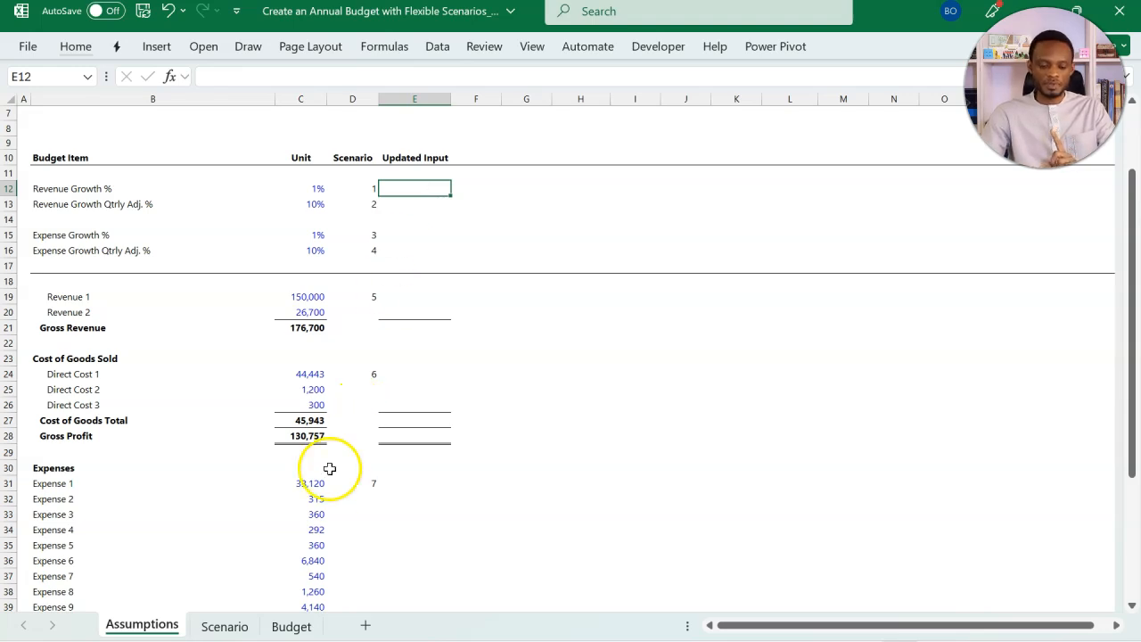
{"action": "left_click", "coordinate": [104, 188]}
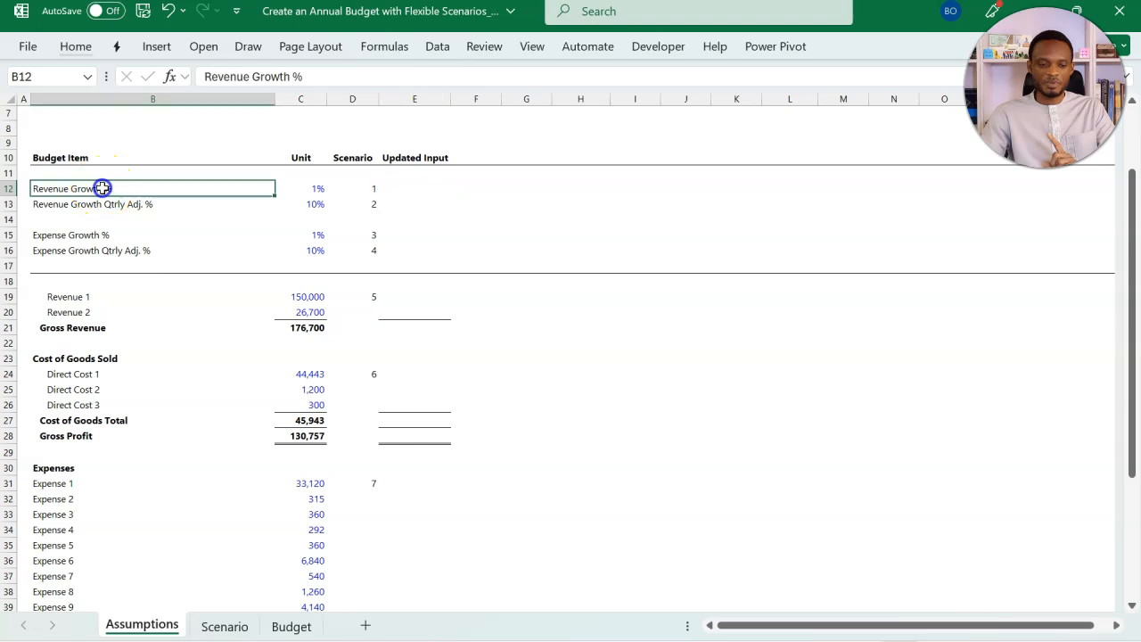
{"action": "left_click", "coordinate": [224, 626]}
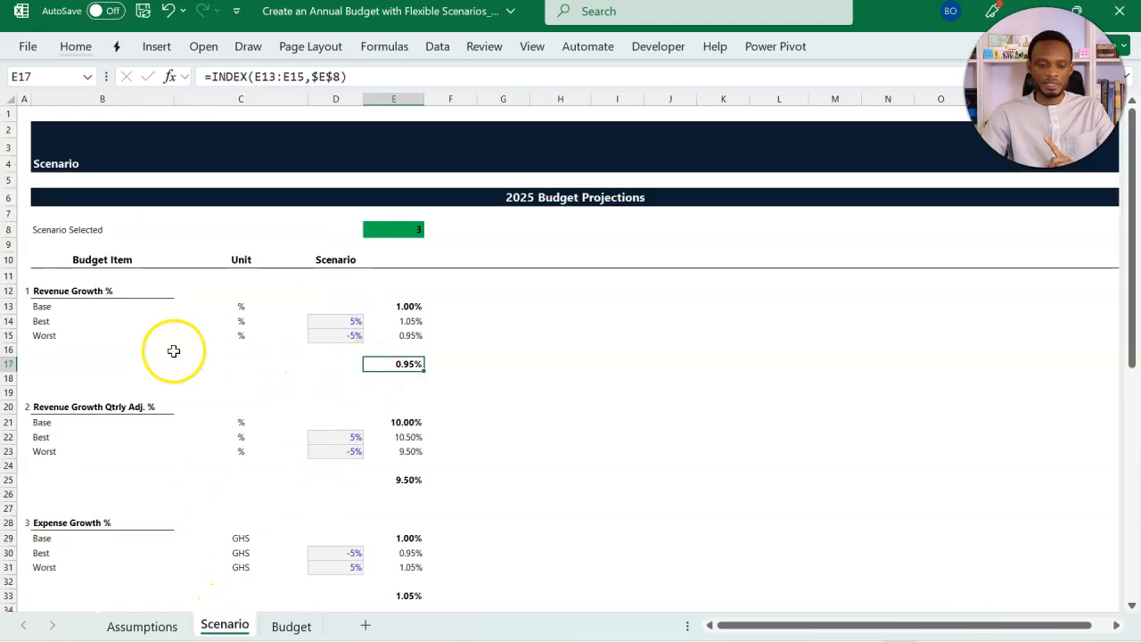
{"action": "left_click", "coordinate": [13, 292]}
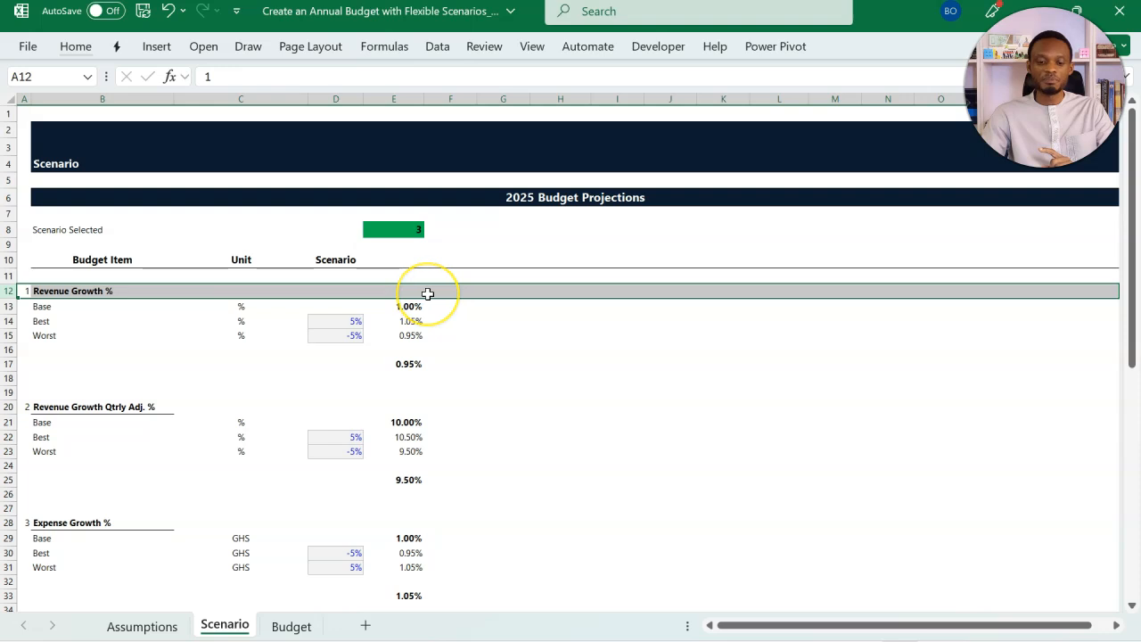
Step: Label the Revenue Growth % result row by entering =B12&"!" in B17 of the Scenario sheet
{"action": "left_click", "coordinate": [132, 360]}
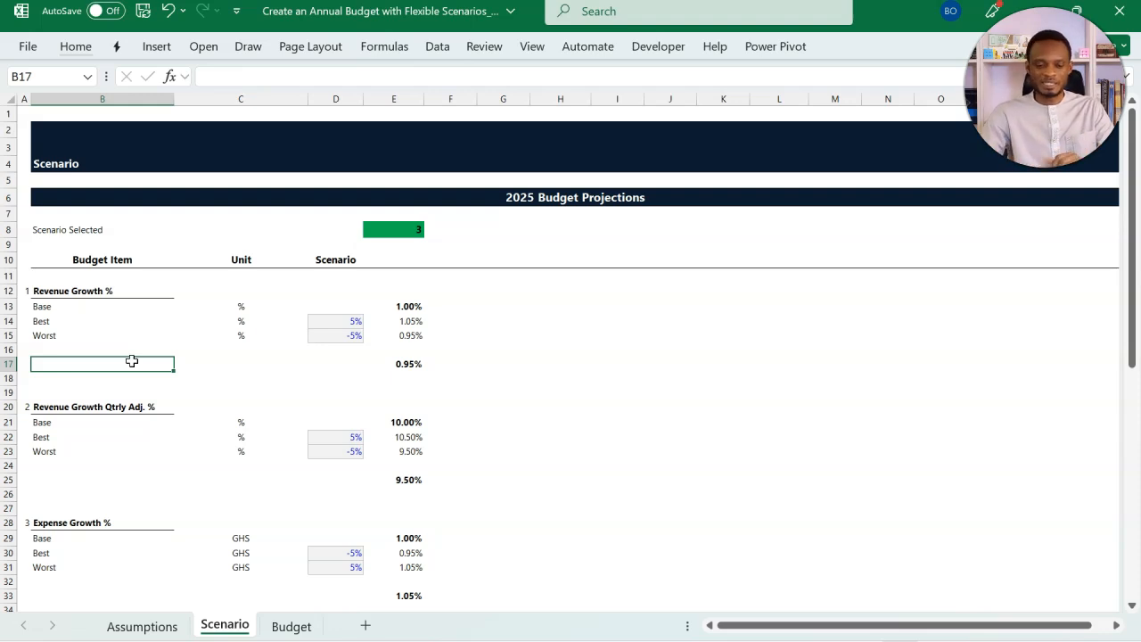
{"action": "key", "text": "shift+space"}
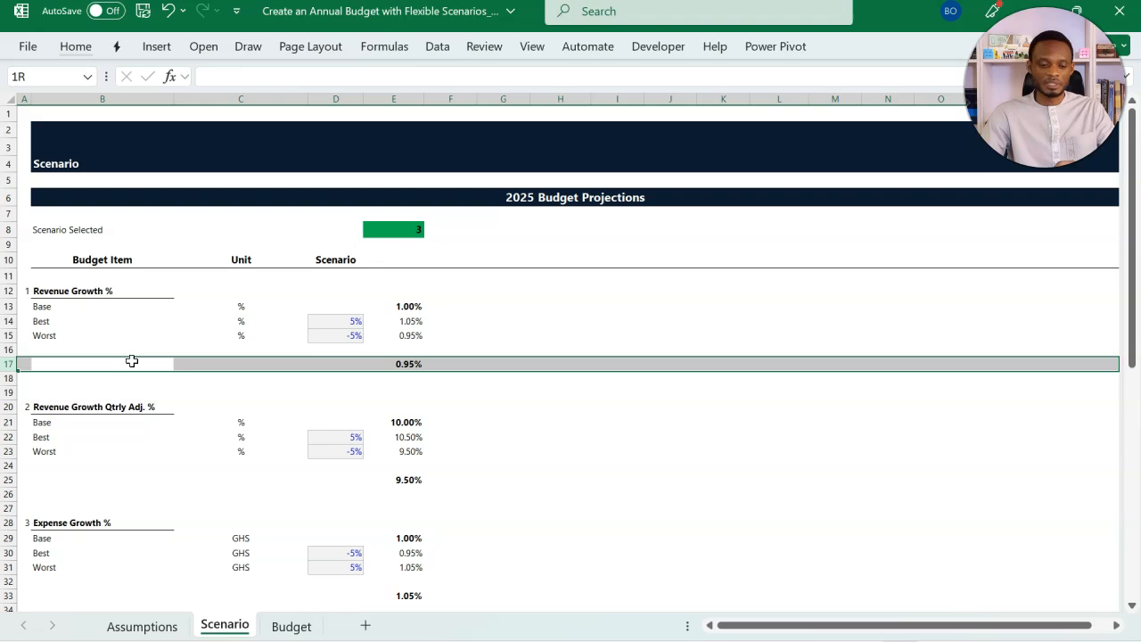
{"action": "left_click", "coordinate": [117, 364]}
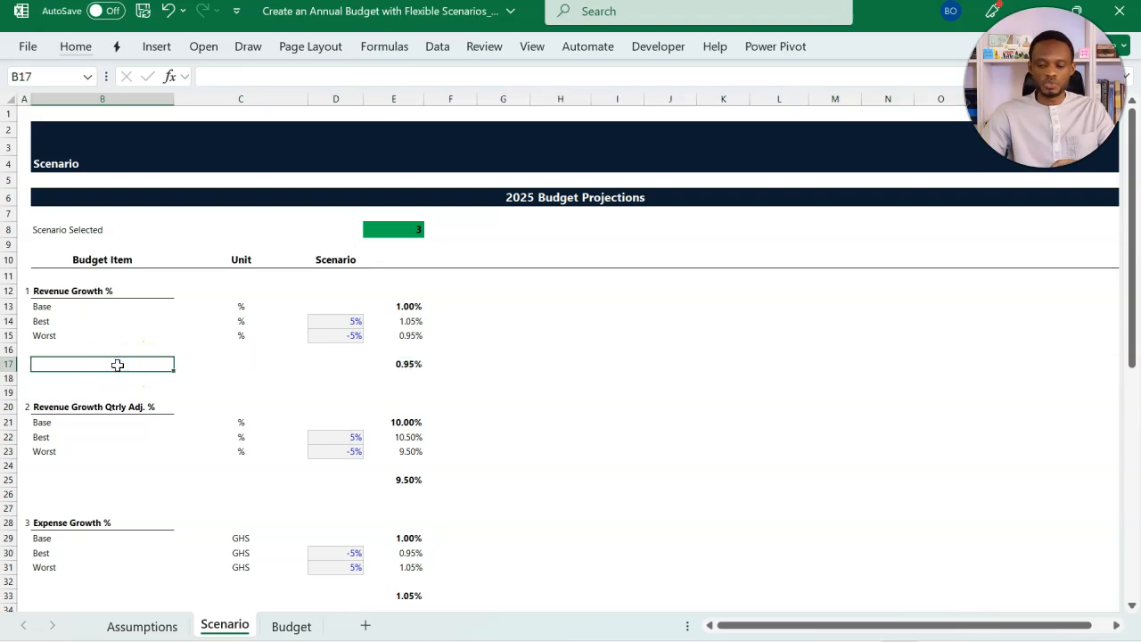
{"action": "left_click", "coordinate": [102, 291]}
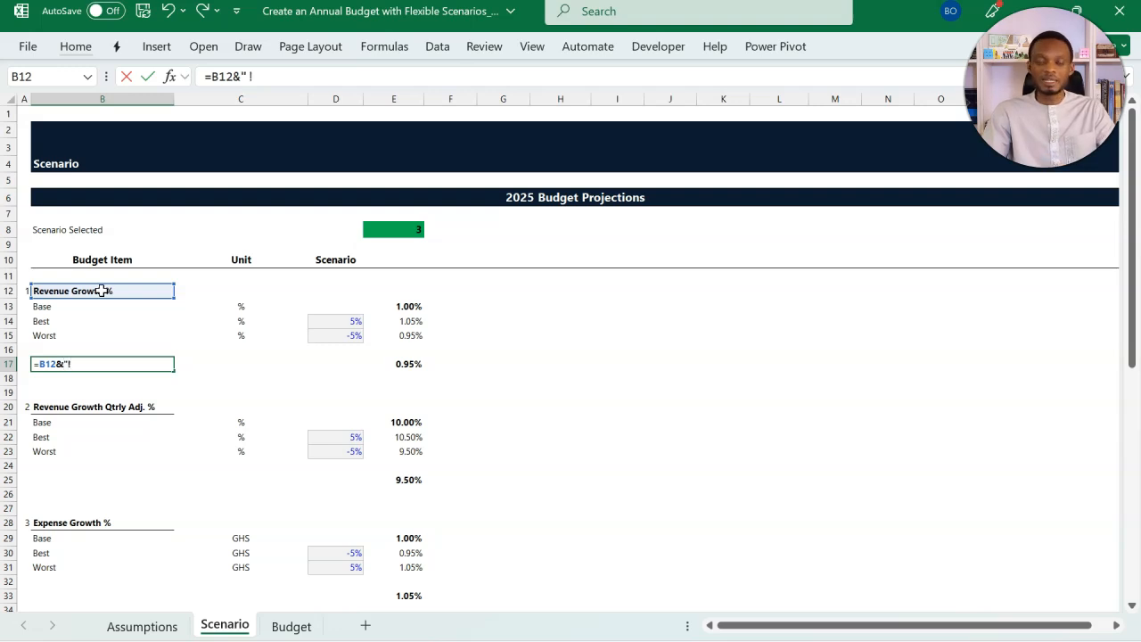
{"action": "type", "text": "\""}
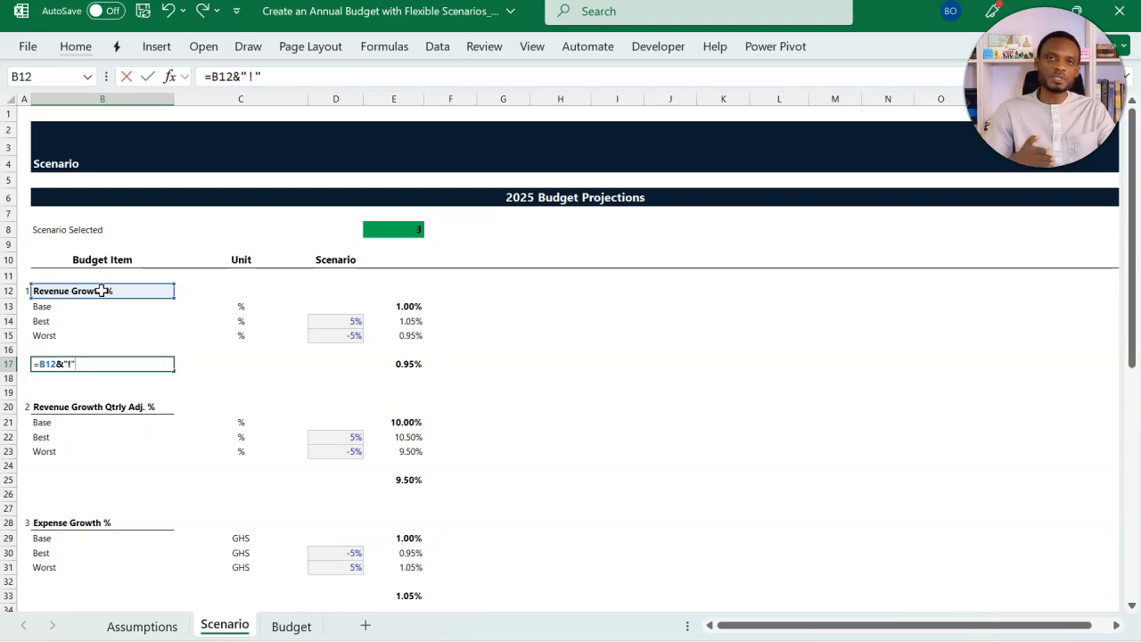
{"action": "key", "text": "Return"}
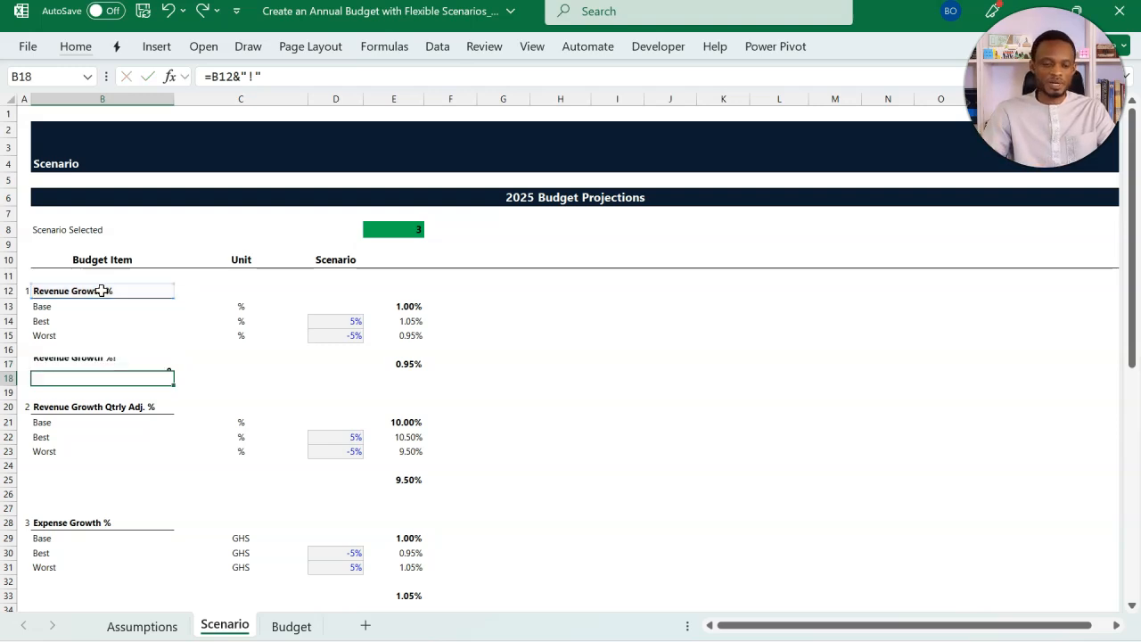
Step: Copy the label formula from B17 into B25, B33 and B40 for the other revenue and expense growth blocks
{"action": "left_click", "coordinate": [93, 361]}
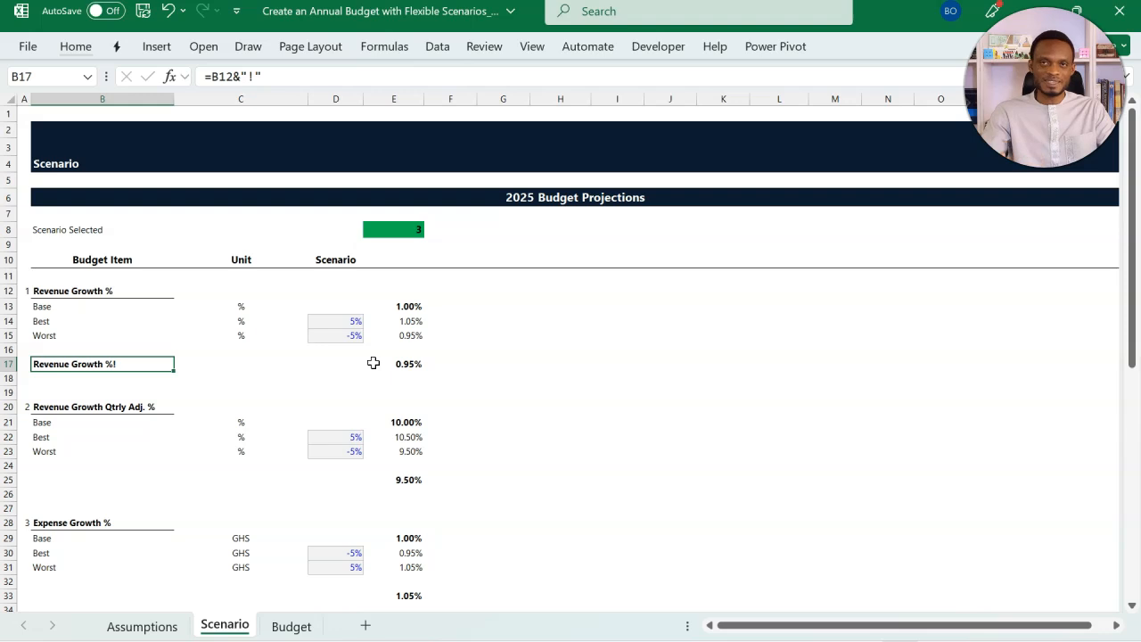
{"action": "key", "text": "ctrl+c"}
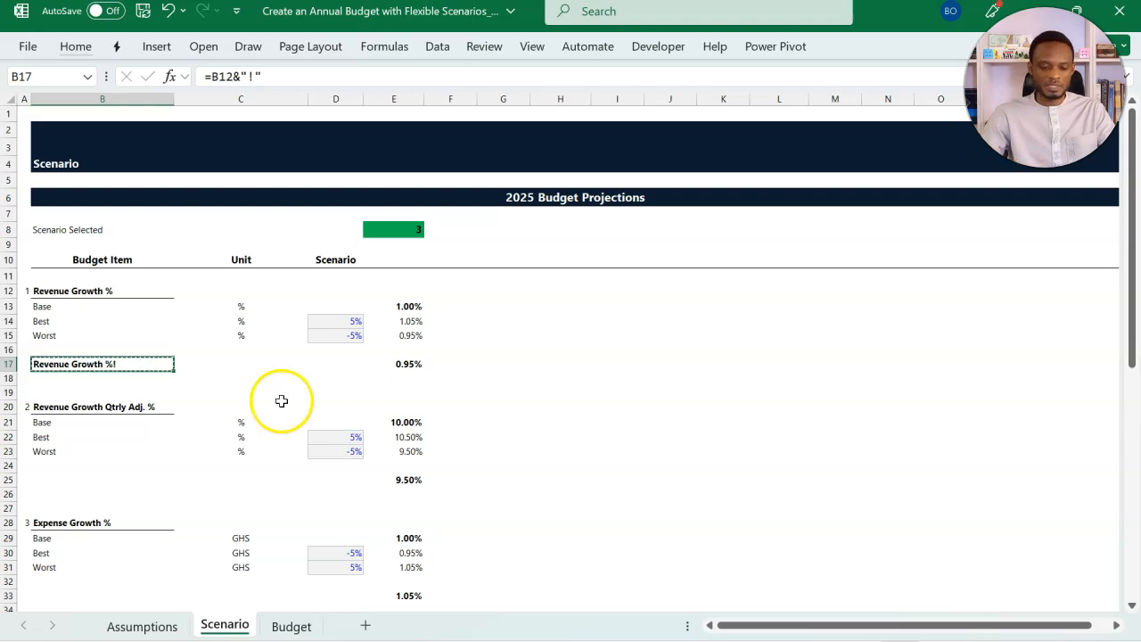
{"action": "left_click", "coordinate": [104, 474]}
{"action": "key", "text": "ctrl+v"}
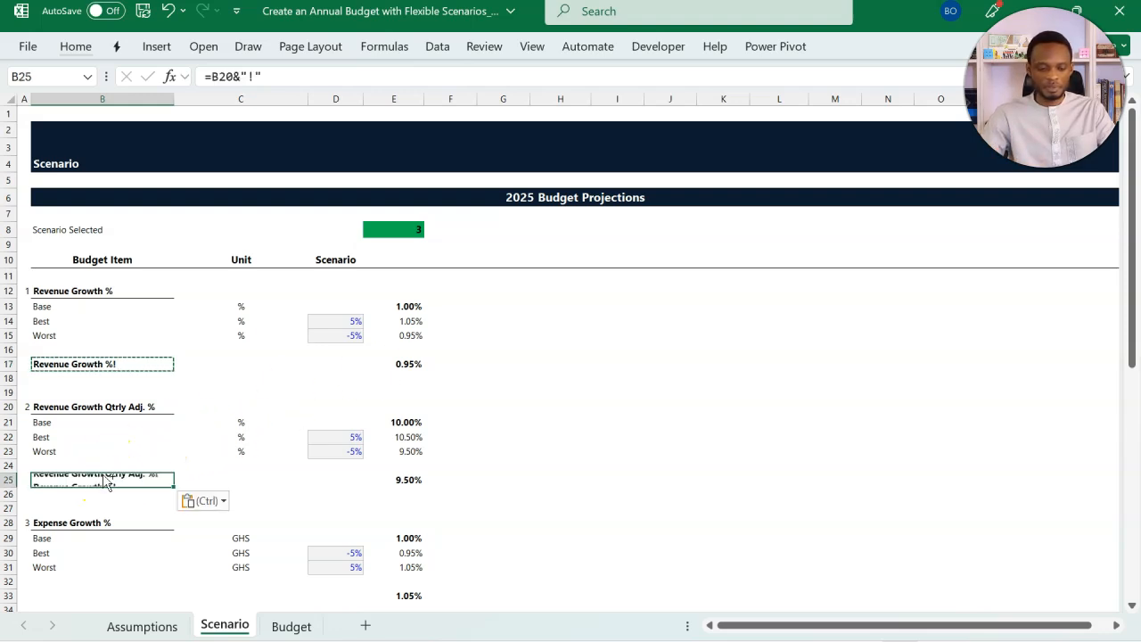
{"action": "scroll", "coordinate": [104, 474], "scroll_direction": "down", "scroll_amount": 4}
{"action": "left_click", "coordinate": [94, 401]}
{"action": "key", "text": "ctrl+v"}
{"action": "scroll", "coordinate": [92, 400], "scroll_direction": "down", "scroll_amount": 3}
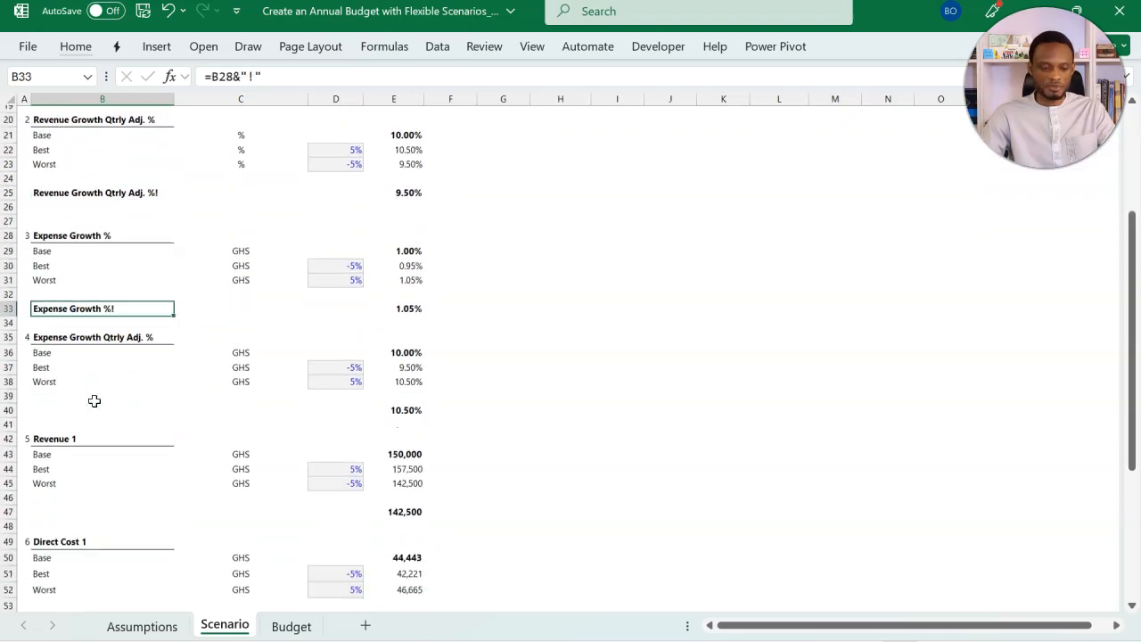
{"action": "left_click", "coordinate": [95, 385]}
{"action": "key", "text": "ctrl+v"}
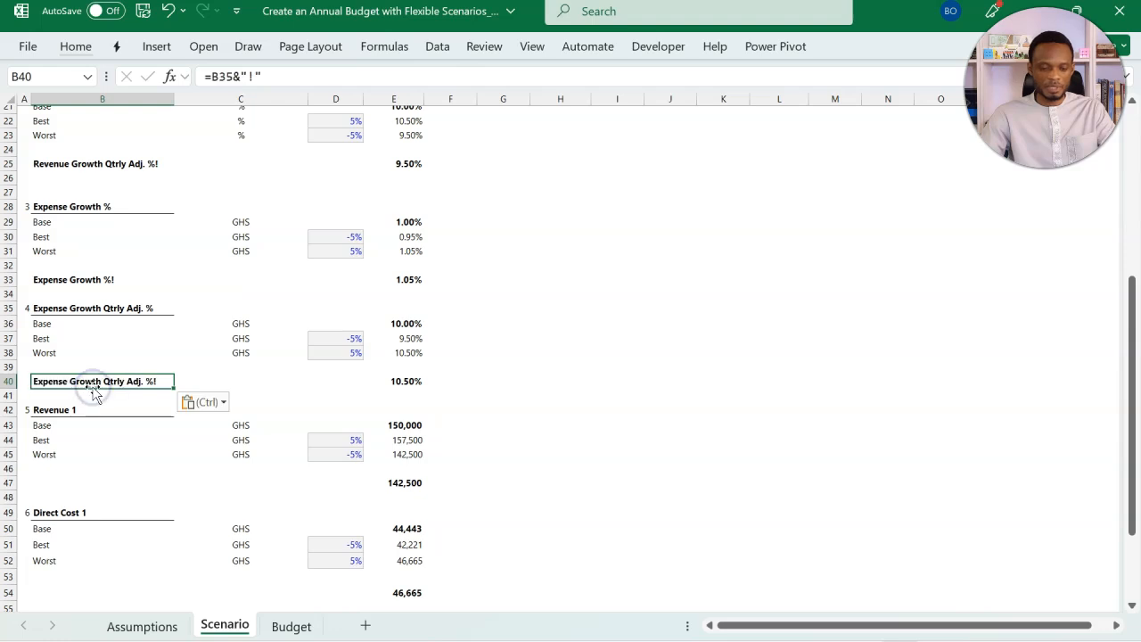
Step: Paste the same label formula into B47, B54 and B61 for Revenue 1, Direct Cost 1 and Expense 1
{"action": "scroll", "coordinate": [92, 387], "scroll_direction": "down", "scroll_amount": 2}
{"action": "left_click", "coordinate": [93, 386]}
{"action": "key", "text": "ctrl+v"}
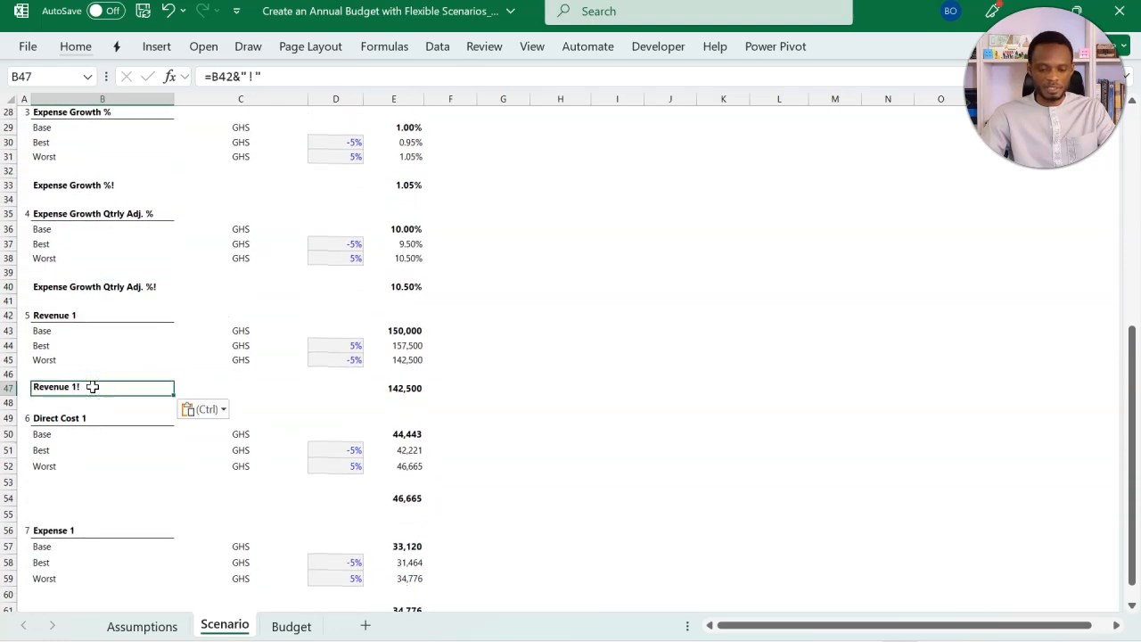
{"action": "scroll", "coordinate": [93, 387], "scroll_direction": "down", "scroll_amount": 2}
{"action": "left_click", "coordinate": [81, 405]}
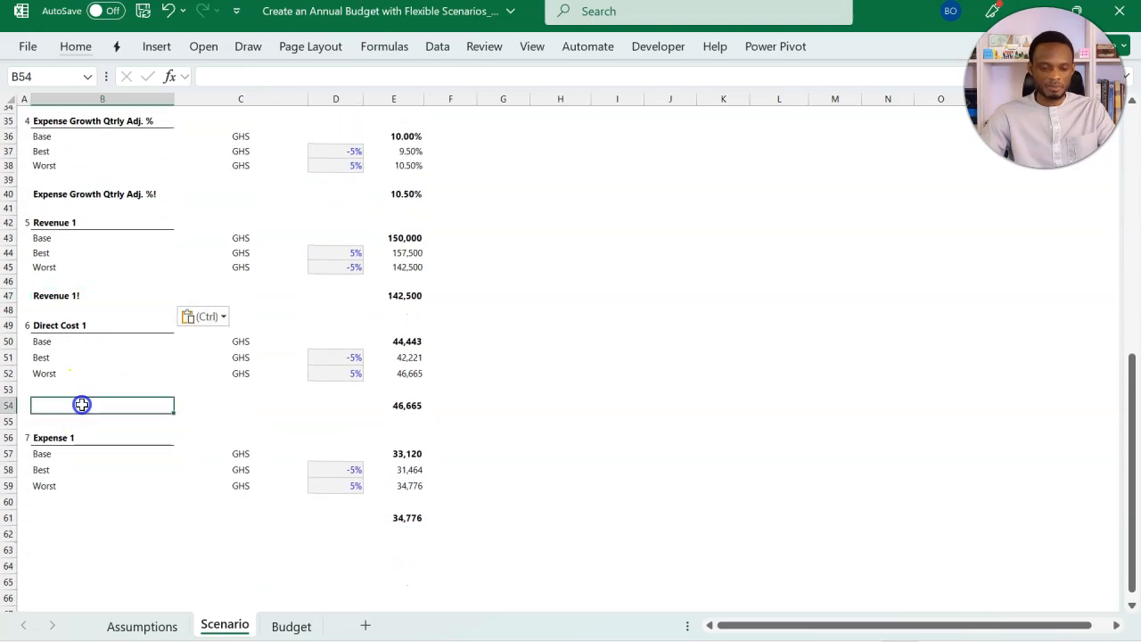
{"action": "key", "text": "ctrl+v"}
{"action": "scroll", "coordinate": [81, 402], "scroll_direction": "down", "scroll_amount": 2}
{"action": "left_click", "coordinate": [78, 427]}
{"action": "key", "text": "ctrl+v"}
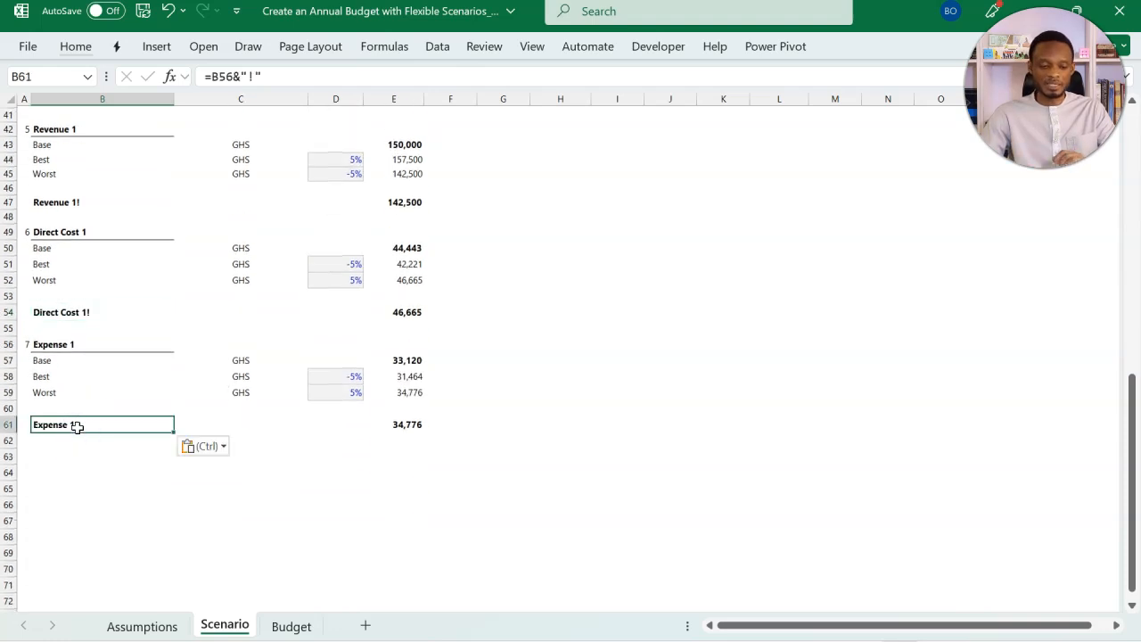
Step: Review the result labels across the Scenario sheet and return to the Revenue Growth % scenario number in D12 of Assumptions
{"action": "scroll", "coordinate": [127, 340], "scroll_direction": "up", "scroll_amount": 3}
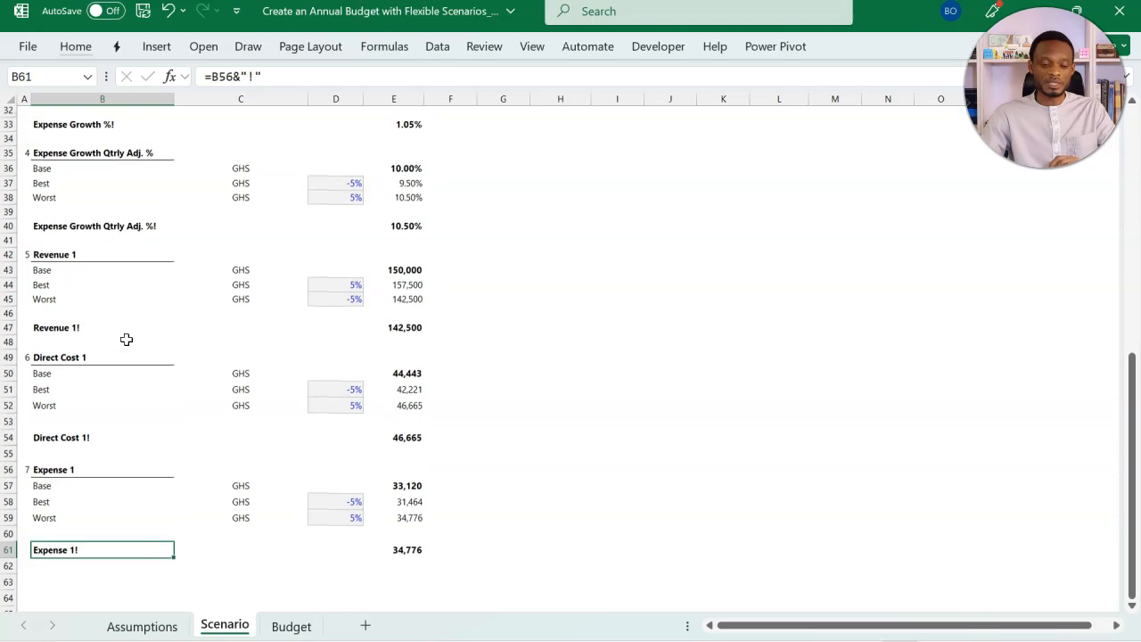
{"action": "scroll", "coordinate": [126, 340], "scroll_direction": "up", "scroll_amount": 7}
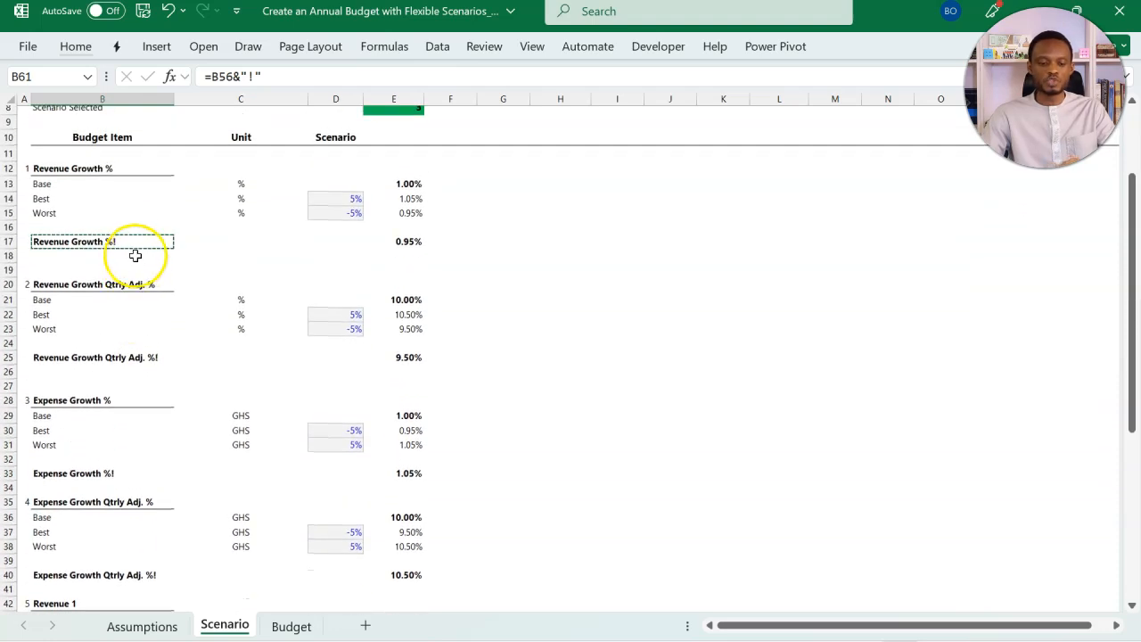
{"action": "scroll", "coordinate": [133, 259], "scroll_direction": "down", "scroll_amount": 12}
{"action": "scroll", "coordinate": [187, 254], "scroll_direction": "up", "scroll_amount": 14}
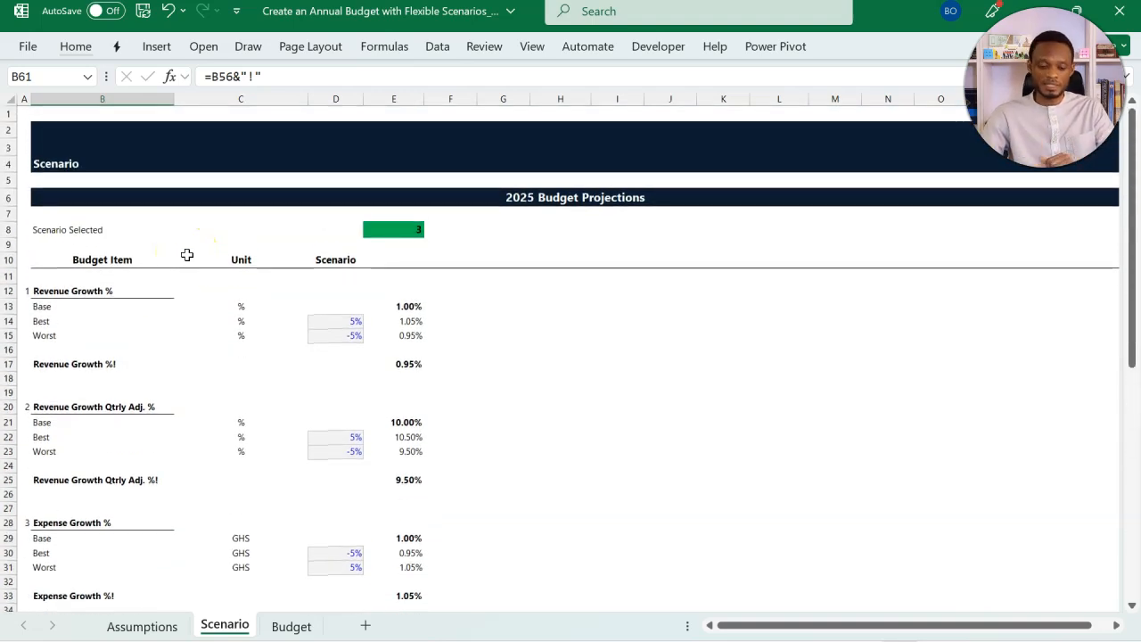
{"action": "left_click", "coordinate": [166, 626]}
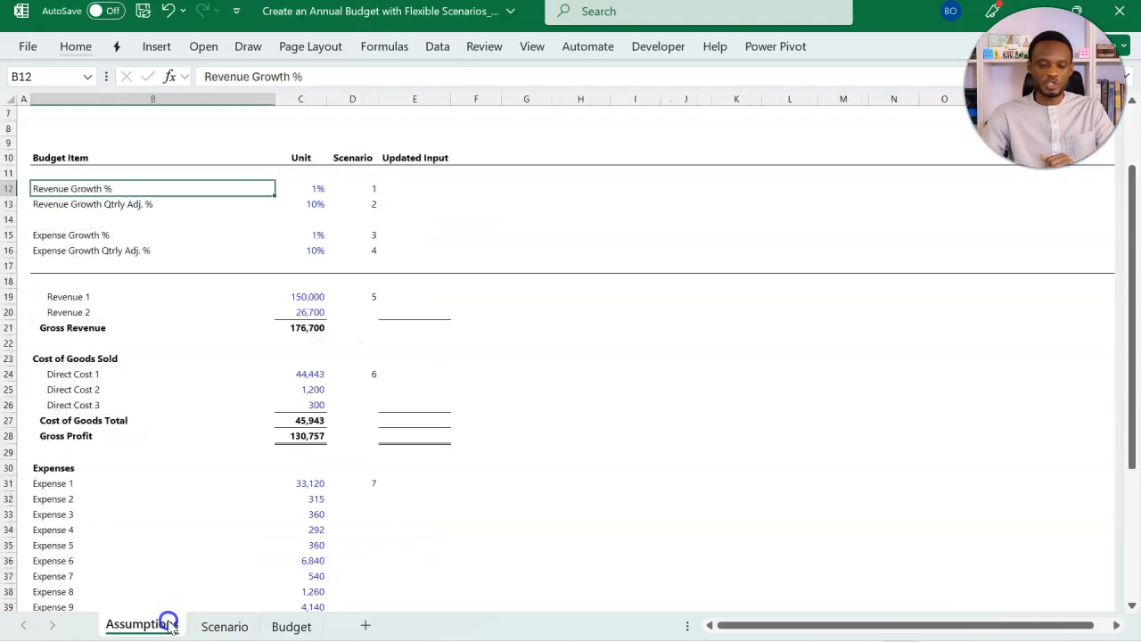
{"action": "left_click", "coordinate": [431, 189]}
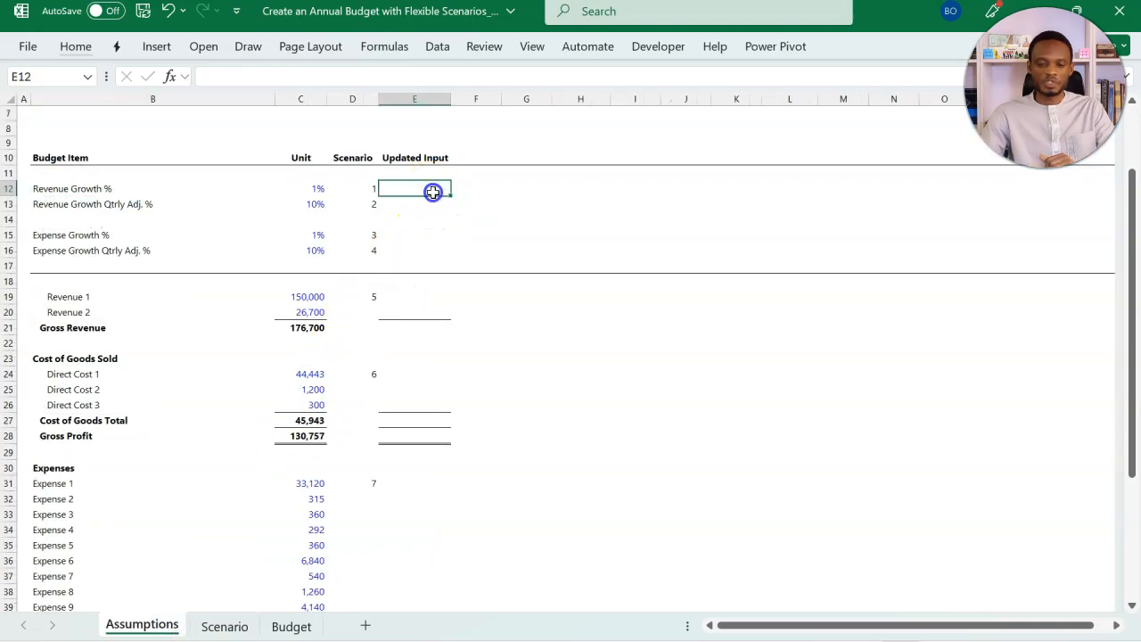
{"action": "left_click", "coordinate": [369, 194]}
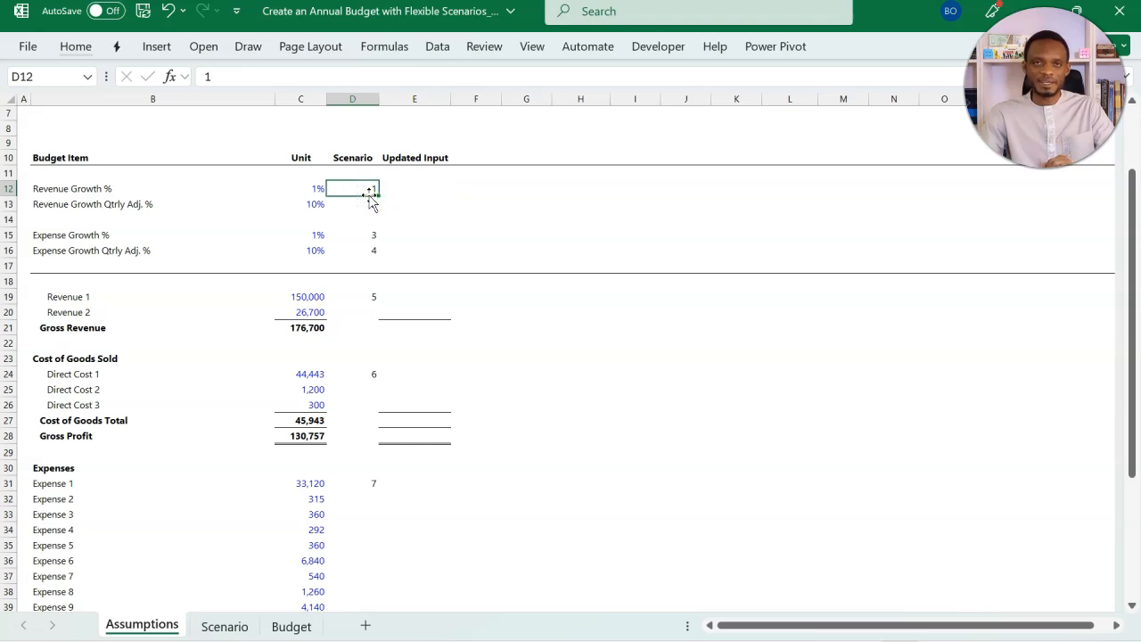
Step: Enter =ISNUMBER(D12) in E12 as the Updated Input test for Revenue Growth %
{"action": "left_click", "coordinate": [414, 187]}
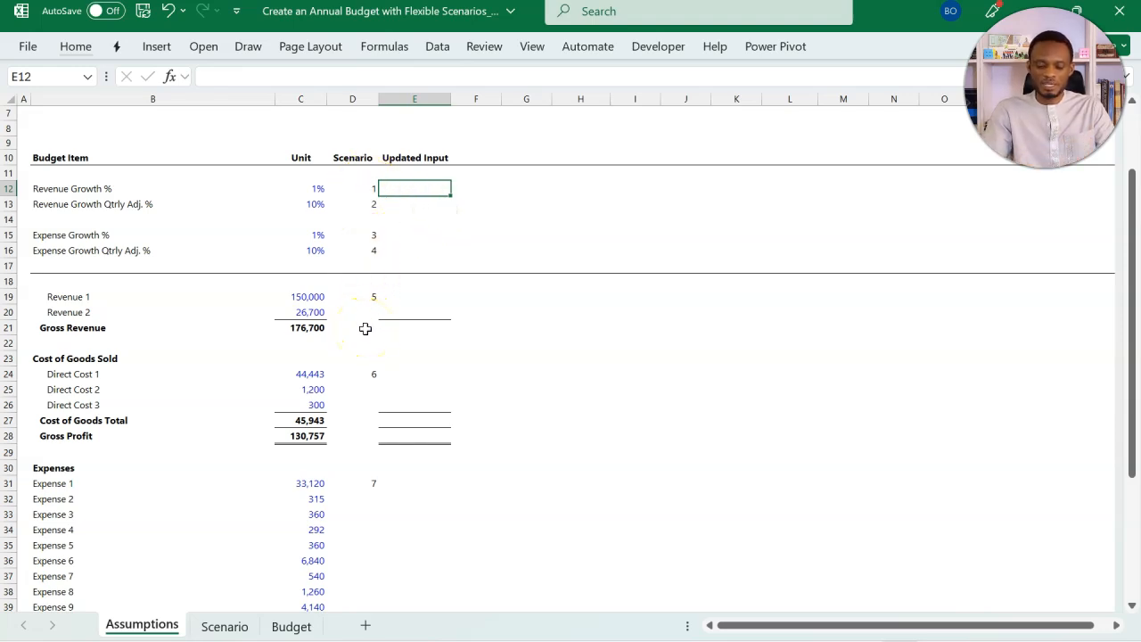
{"action": "type", "text": "is"}
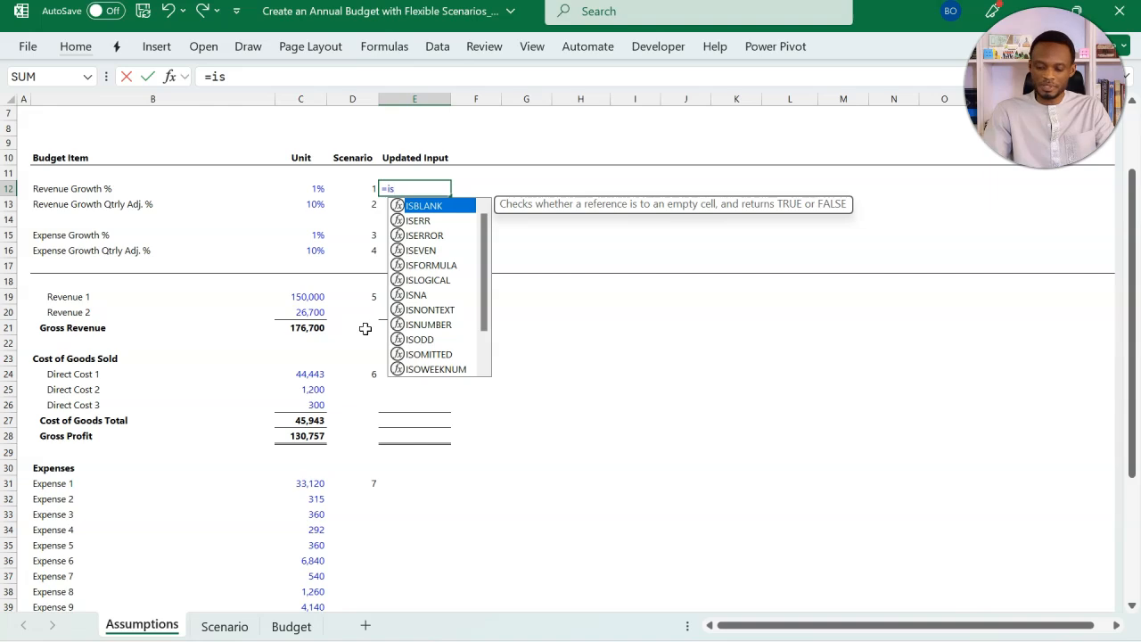
{"action": "type", "text": "n"}
{"action": "key", "text": "Tab"}
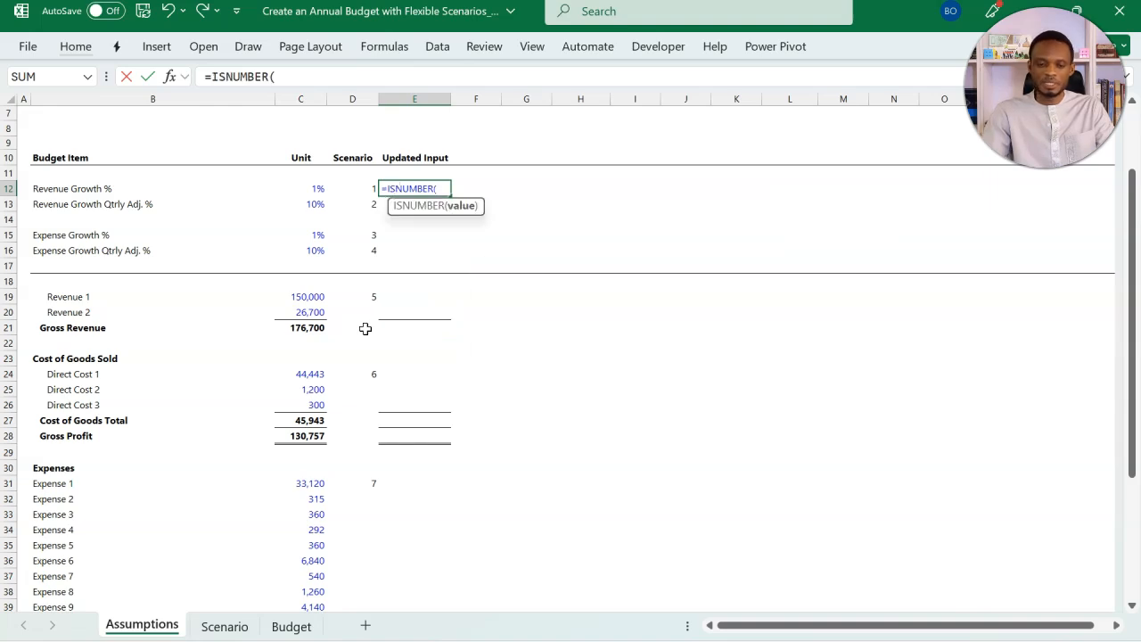
{"action": "left_click", "coordinate": [359, 190]}
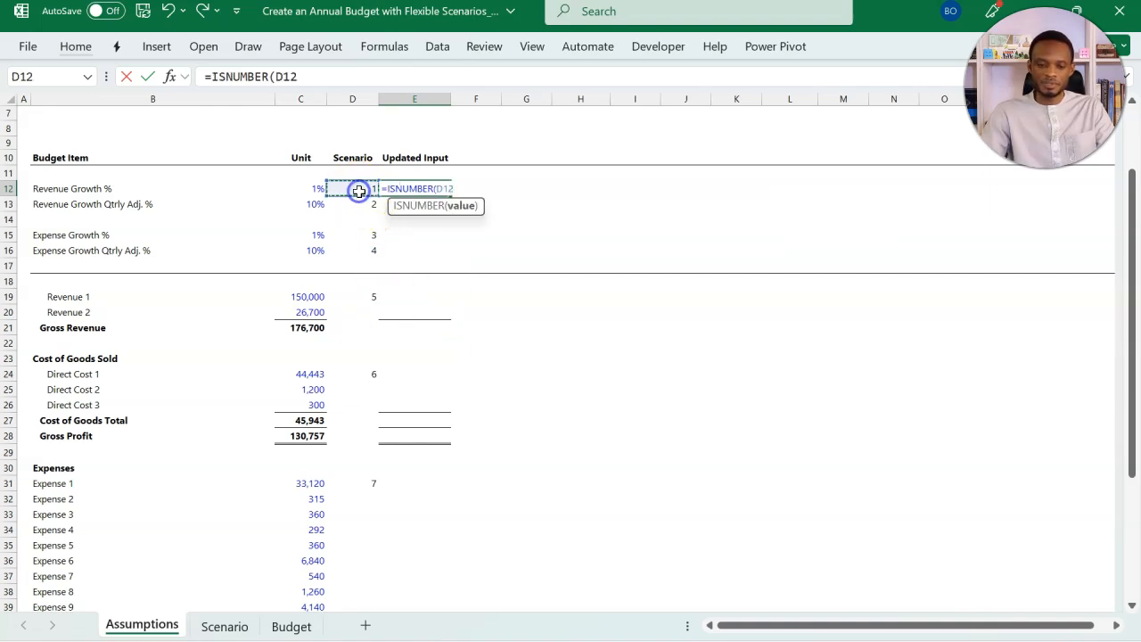
{"action": "type", "text": ")"}
{"action": "key", "text": "Return"}
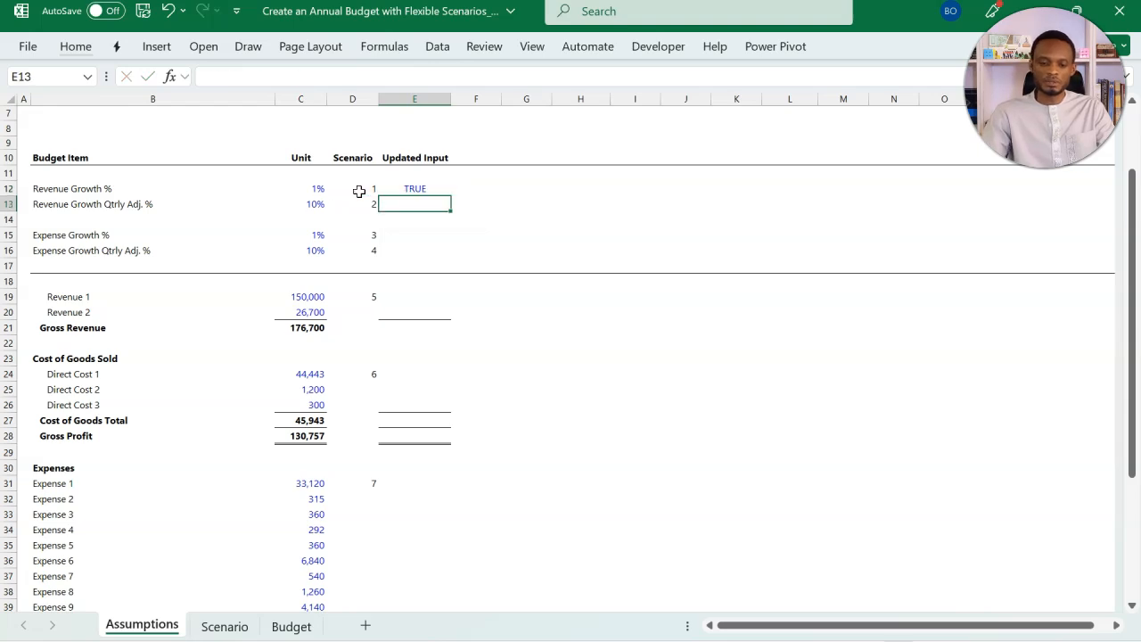
Step: Wrap the ISNUMBER(D12) test in E12 in an IF function, using it as the logical test
{"action": "left_click", "coordinate": [412, 190]}
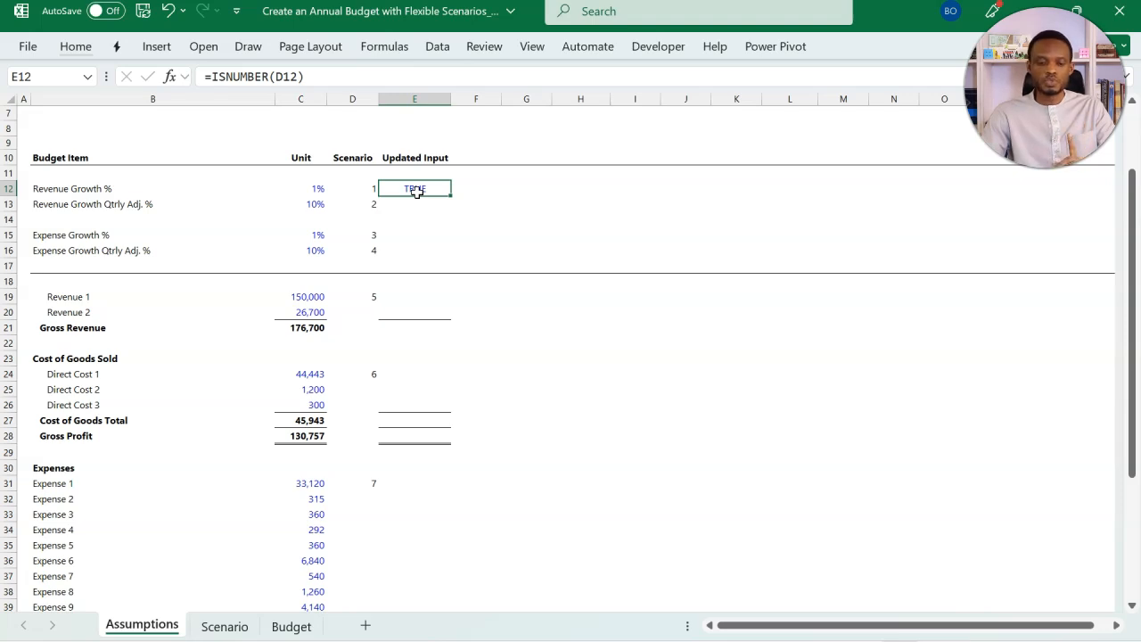
{"action": "double_click", "coordinate": [415, 191]}
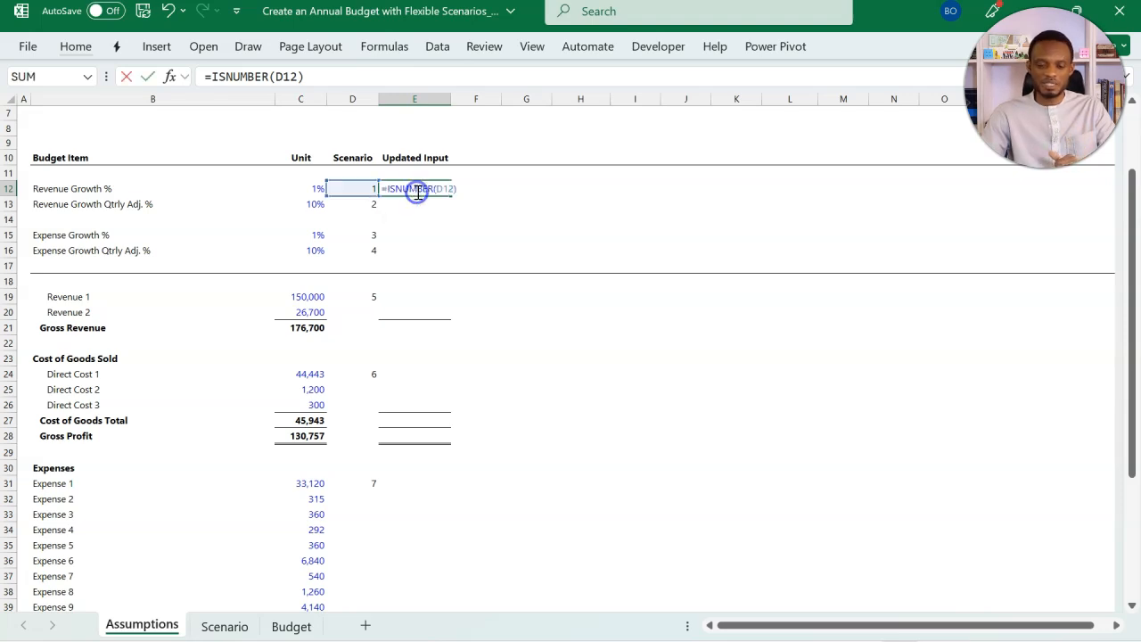
{"action": "left_click", "coordinate": [388, 191]}
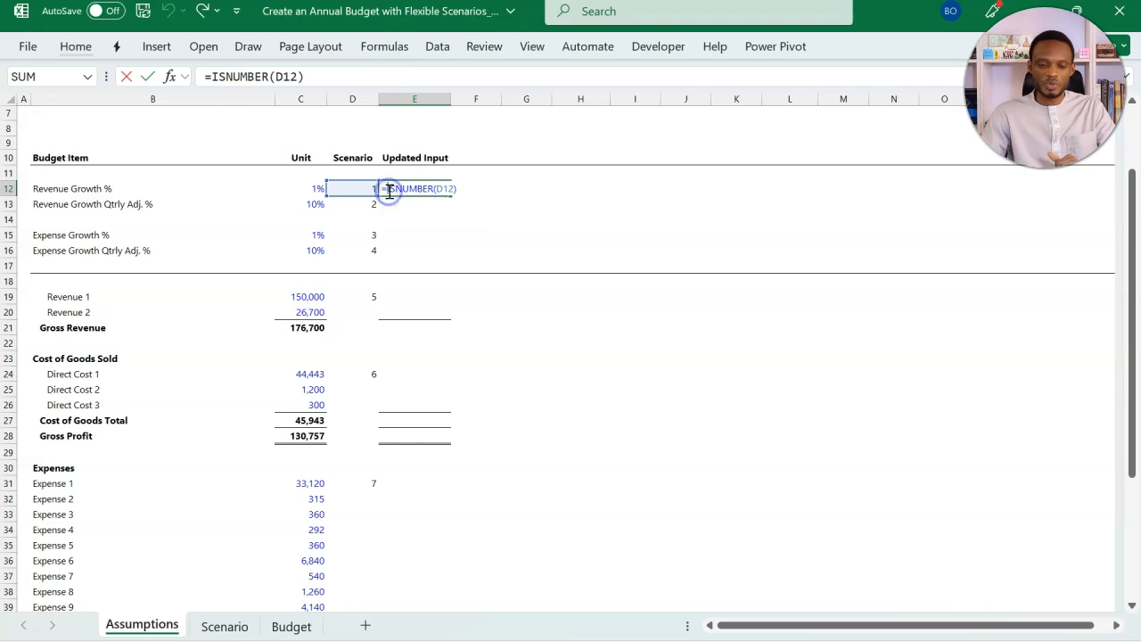
{"action": "type", "text": "if"}
{"action": "key", "text": "Tab"}
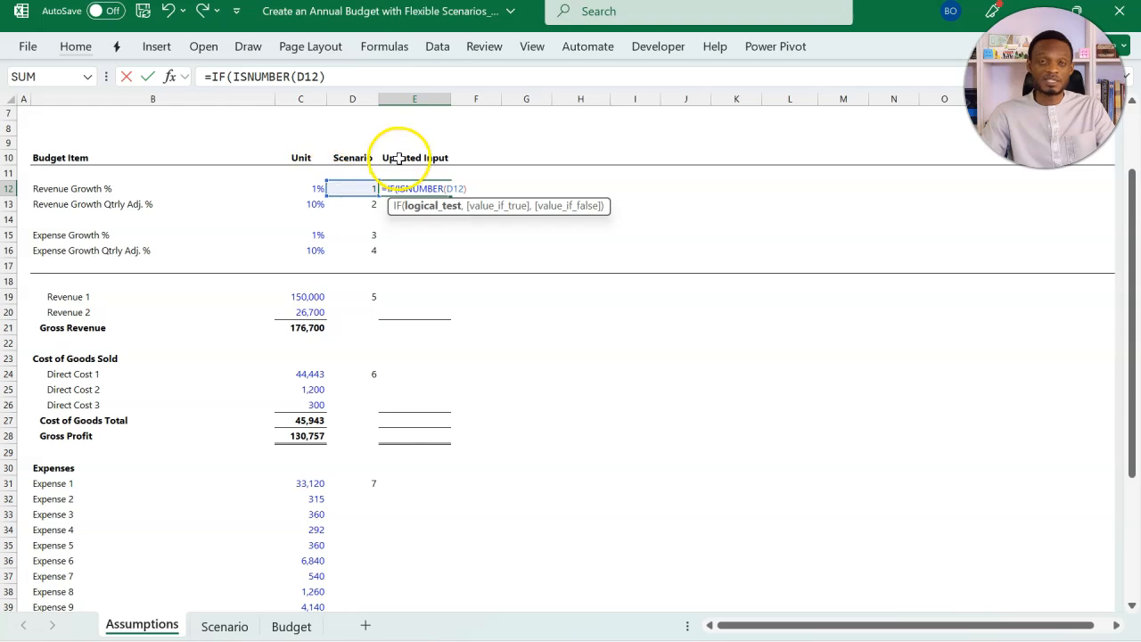
{"action": "left_click", "coordinate": [436, 207]}
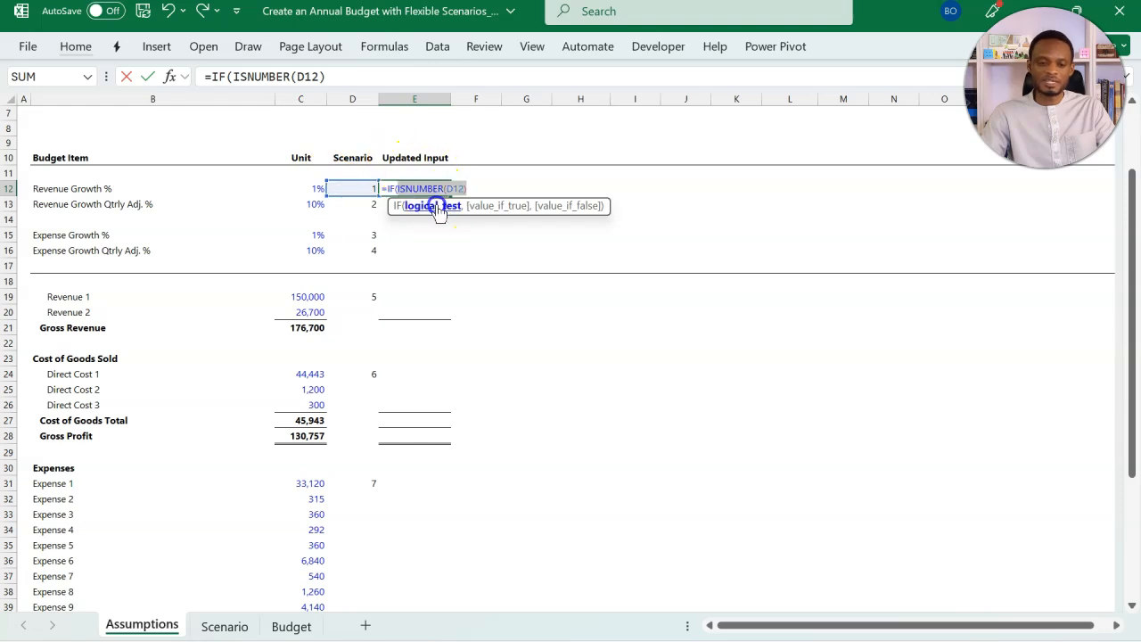
{"action": "left_click", "coordinate": [485, 188]}
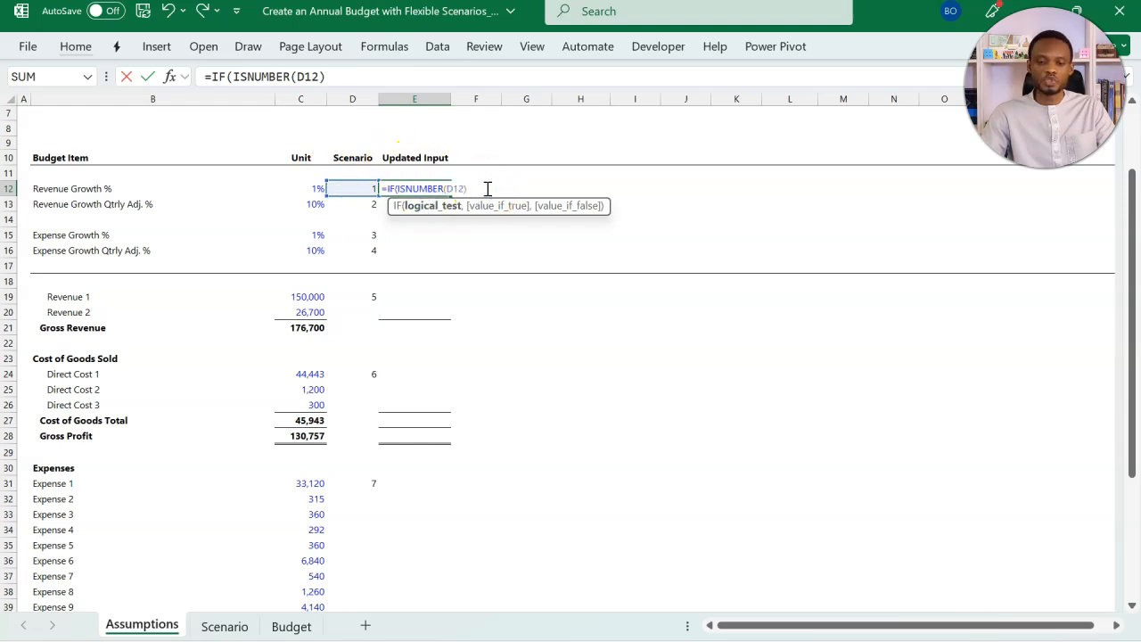
{"action": "type", "text": ","}
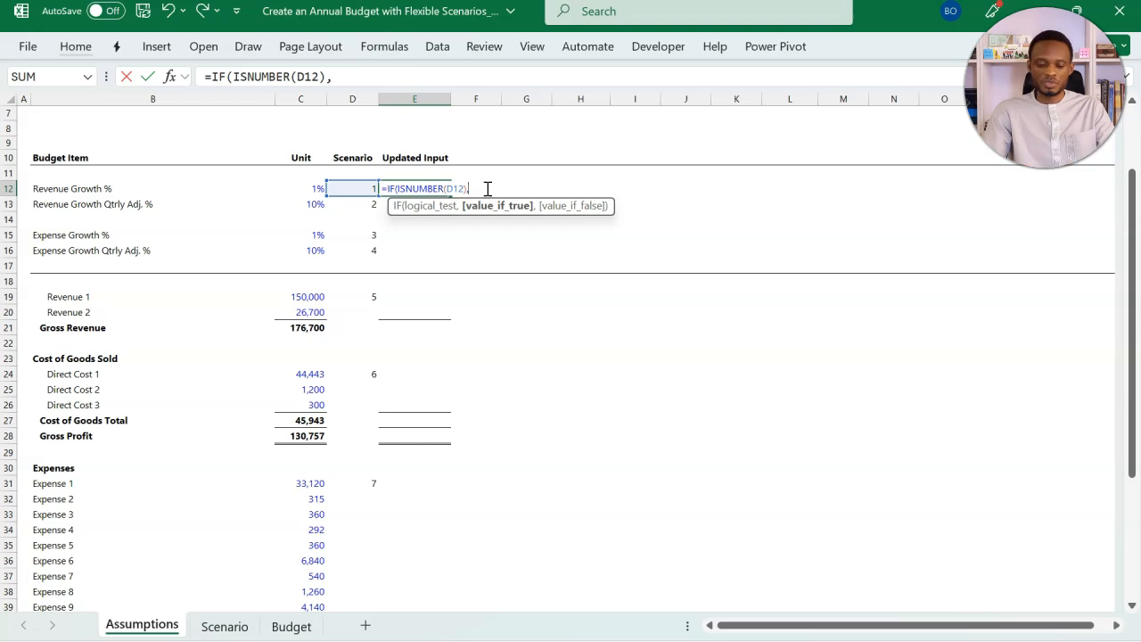
Step: Start the IF's value-if-true argument with an INDEX function that uses column E of the Scenario sheet as its array
{"action": "type", "text": "ind"}
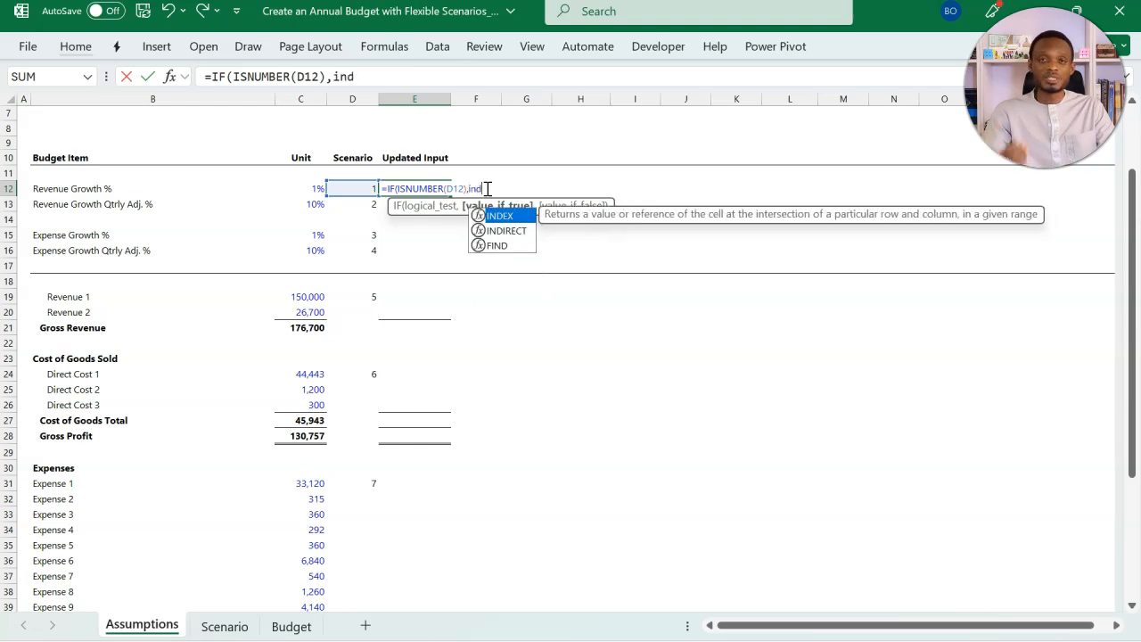
{"action": "key", "text": "Tab"}
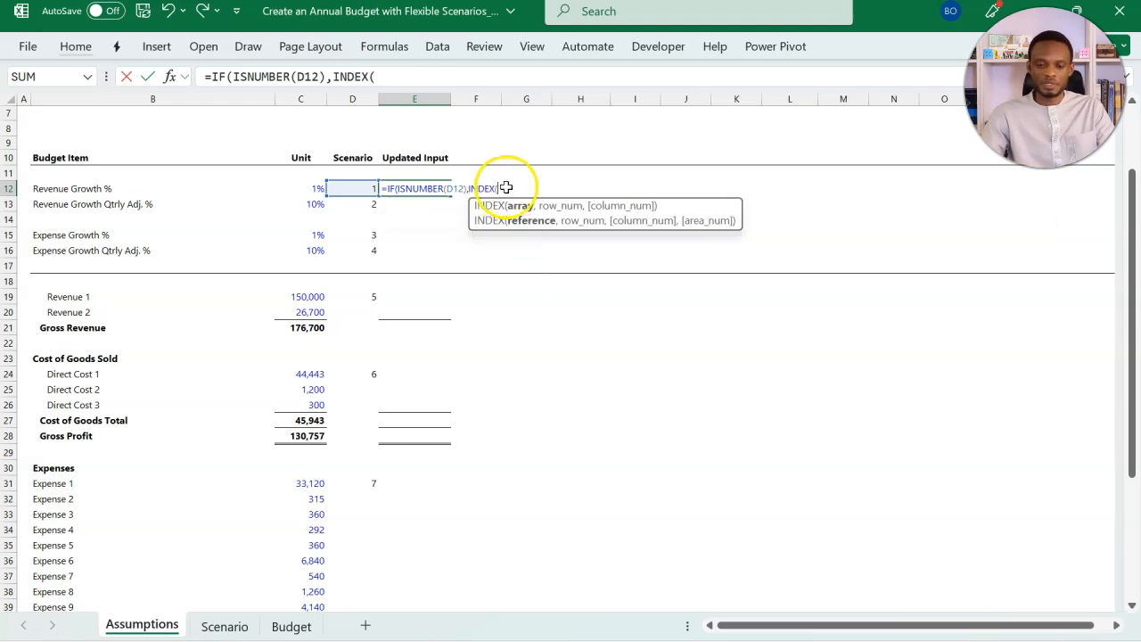
{"action": "left_click", "coordinate": [226, 626]}
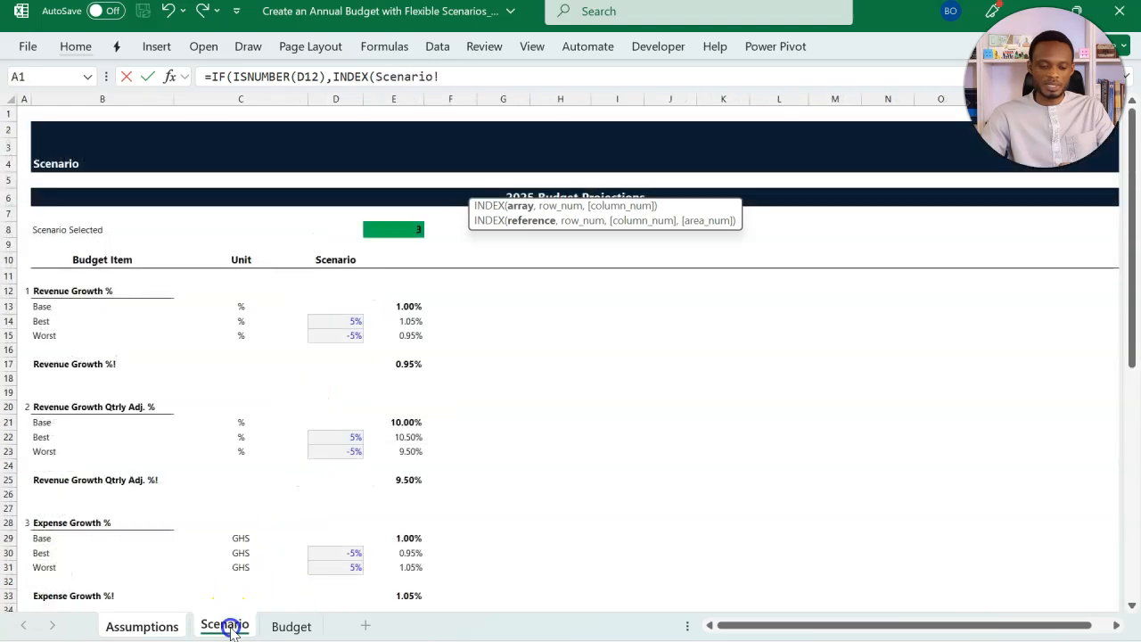
{"action": "left_click", "coordinate": [403, 100]}
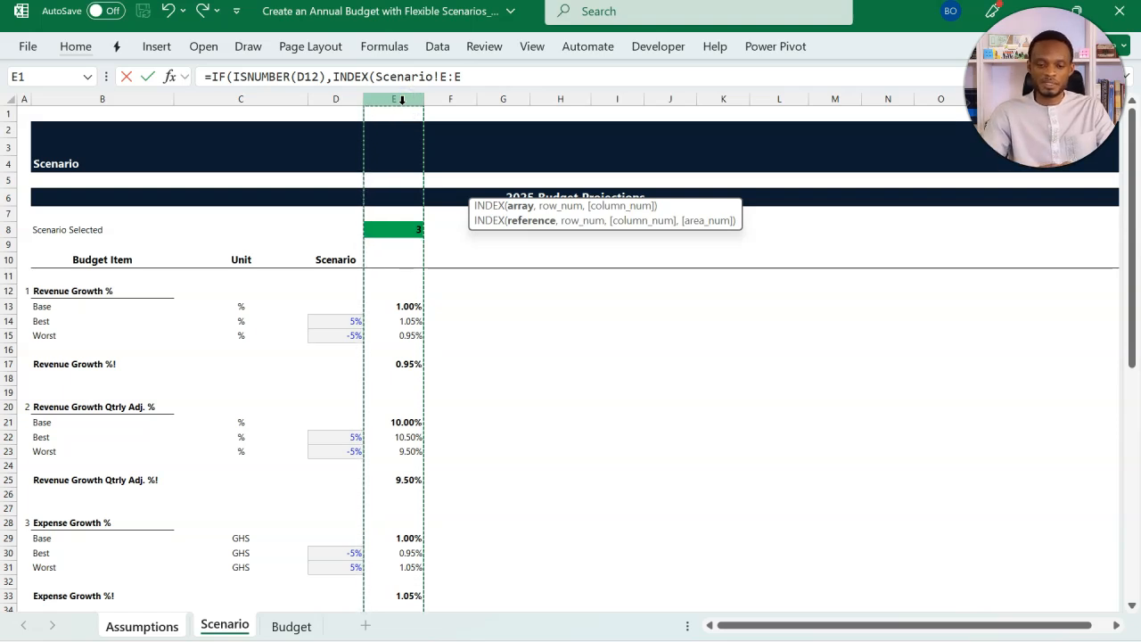
Step: Add a MATCH function as the INDEX row number, with Assumptions!B12&"!" as the lookup value
{"action": "type", "text": ",mat"}
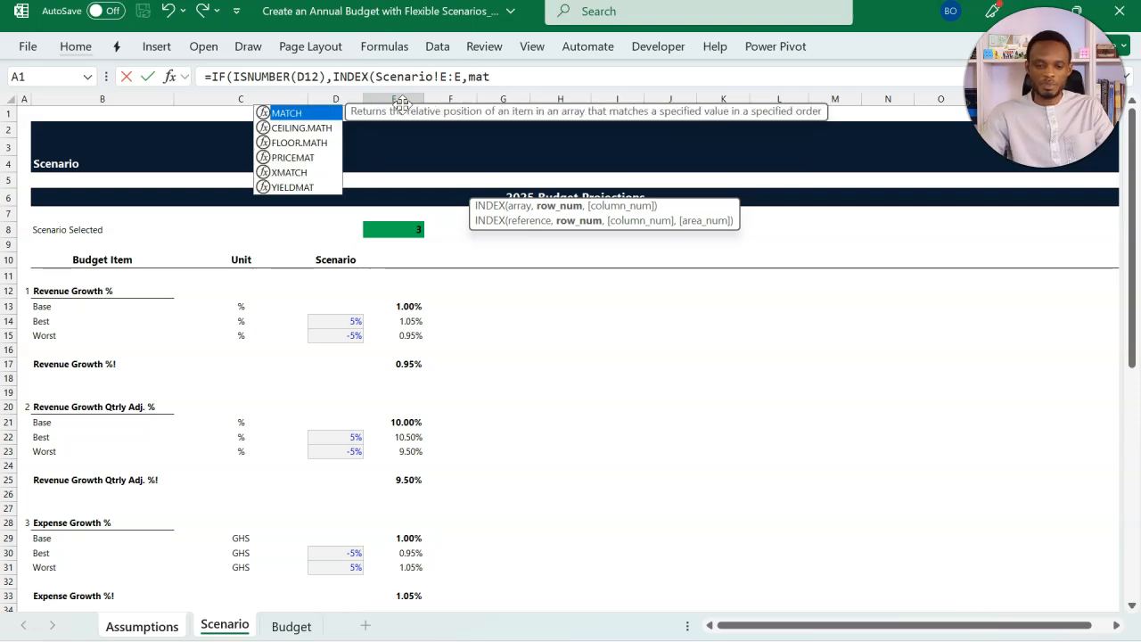
{"action": "key", "text": "Tab"}
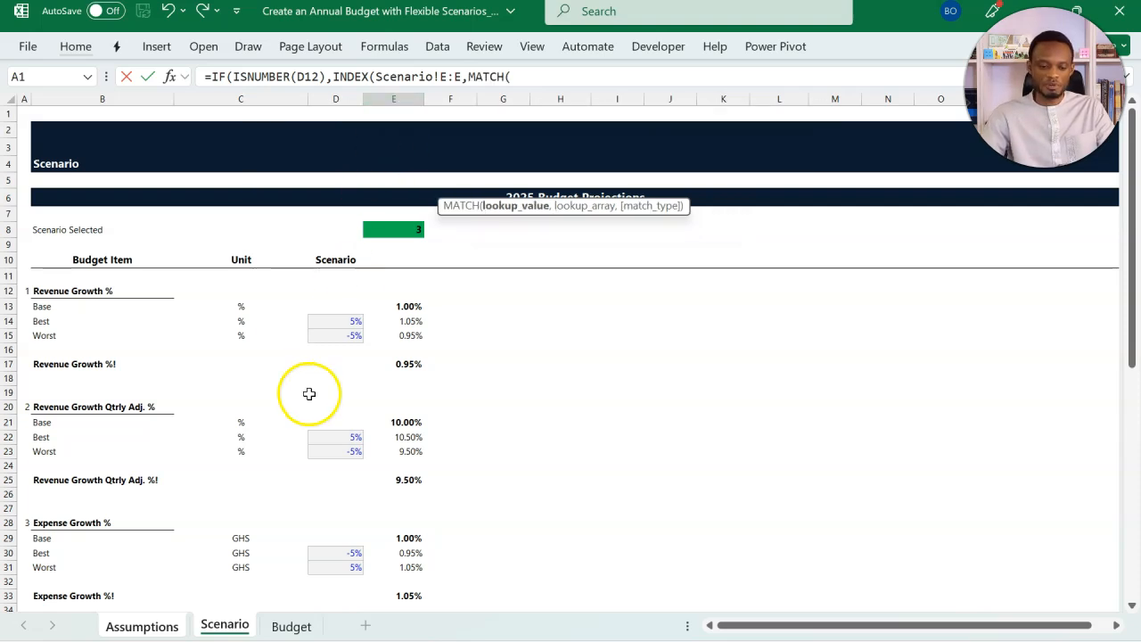
{"action": "left_click", "coordinate": [165, 628]}
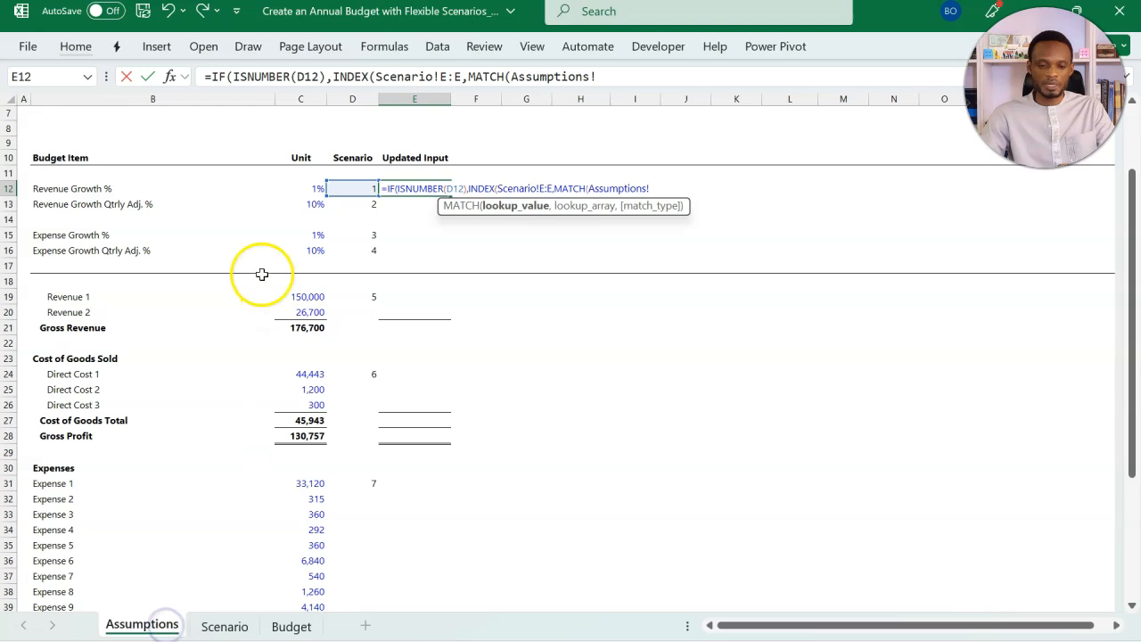
{"action": "left_click", "coordinate": [98, 190]}
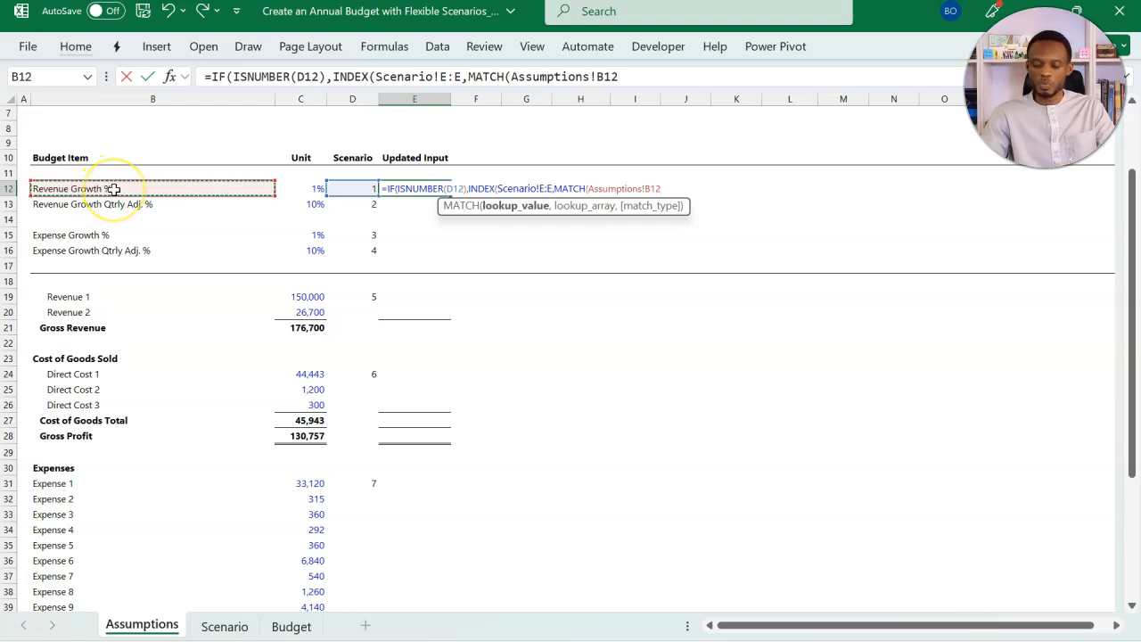
{"action": "type", "text": "&\"!"}
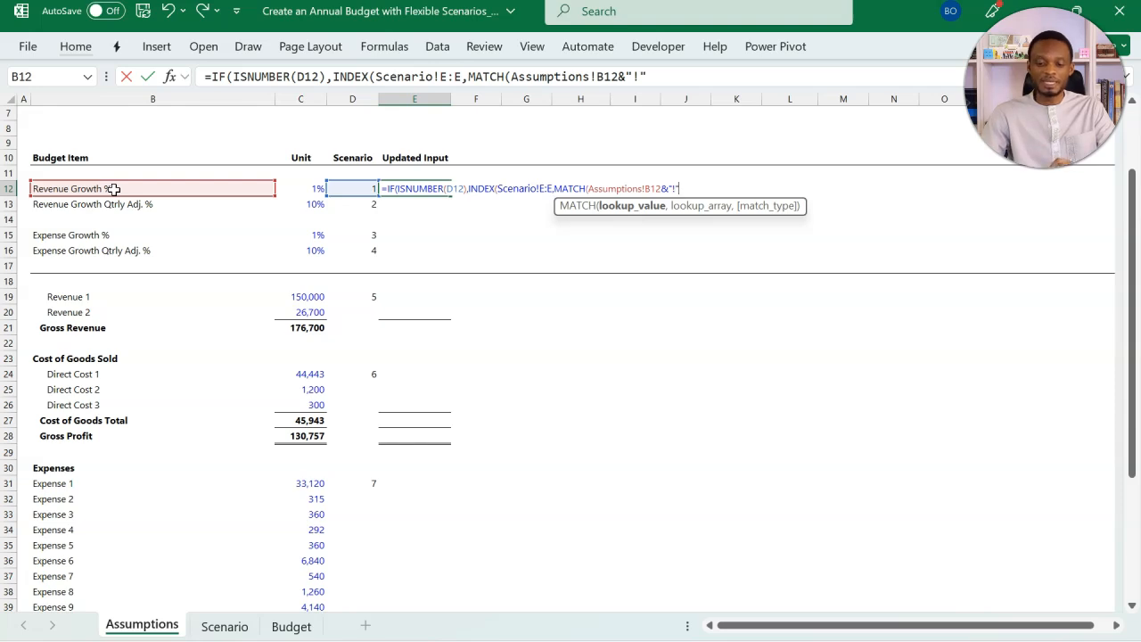
{"action": "type", "text": "\","}
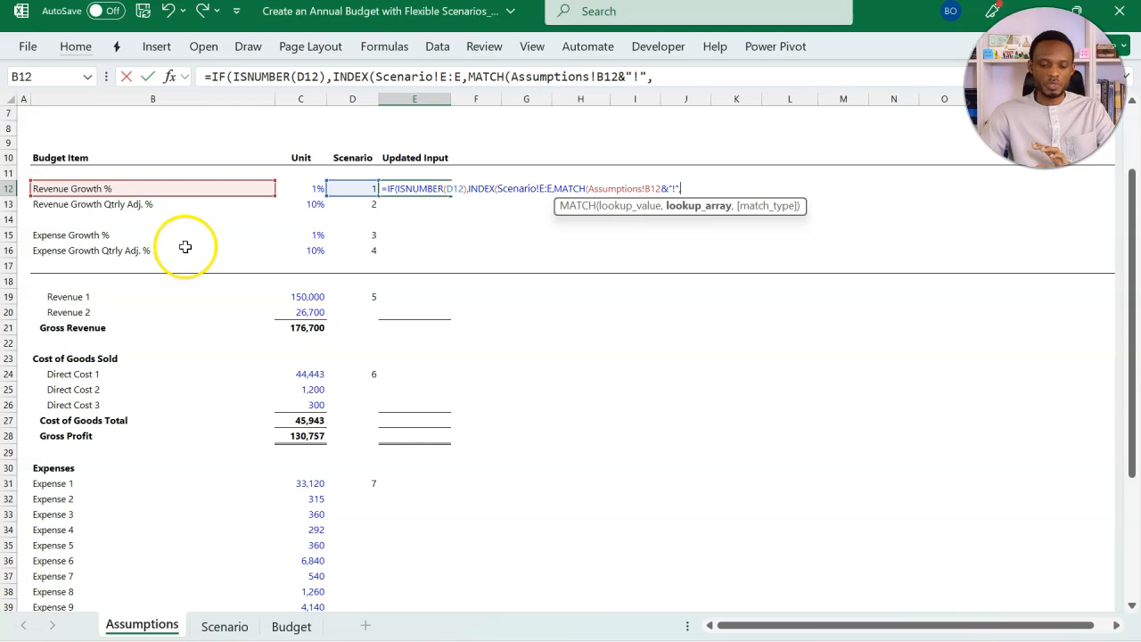
Step: Set the MATCH lookup array to Scenario!B:B with exact match 0, and close the MATCH and INDEX functions
{"action": "left_click", "coordinate": [221, 624]}
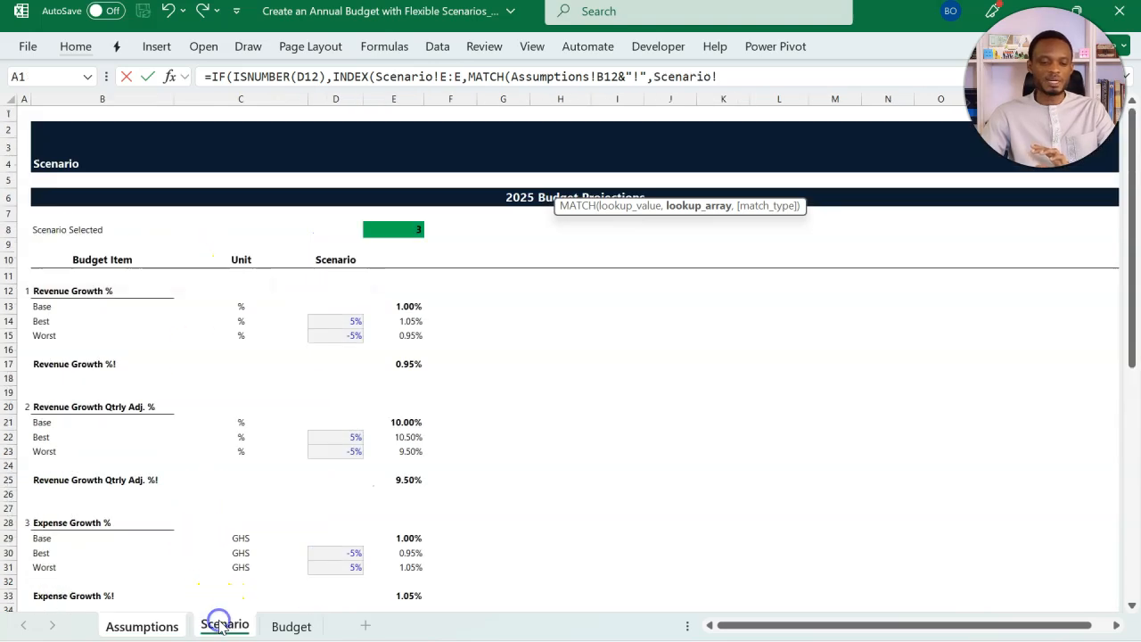
{"action": "left_click", "coordinate": [147, 99]}
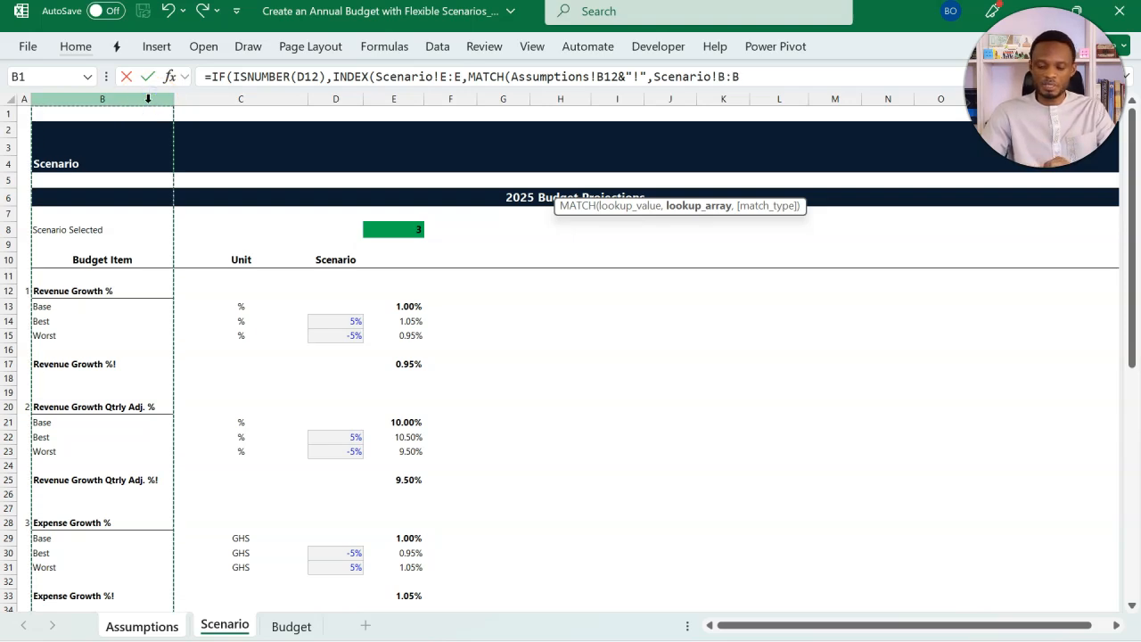
{"action": "type", "text": ","}
{"action": "key", "text": "Down"}
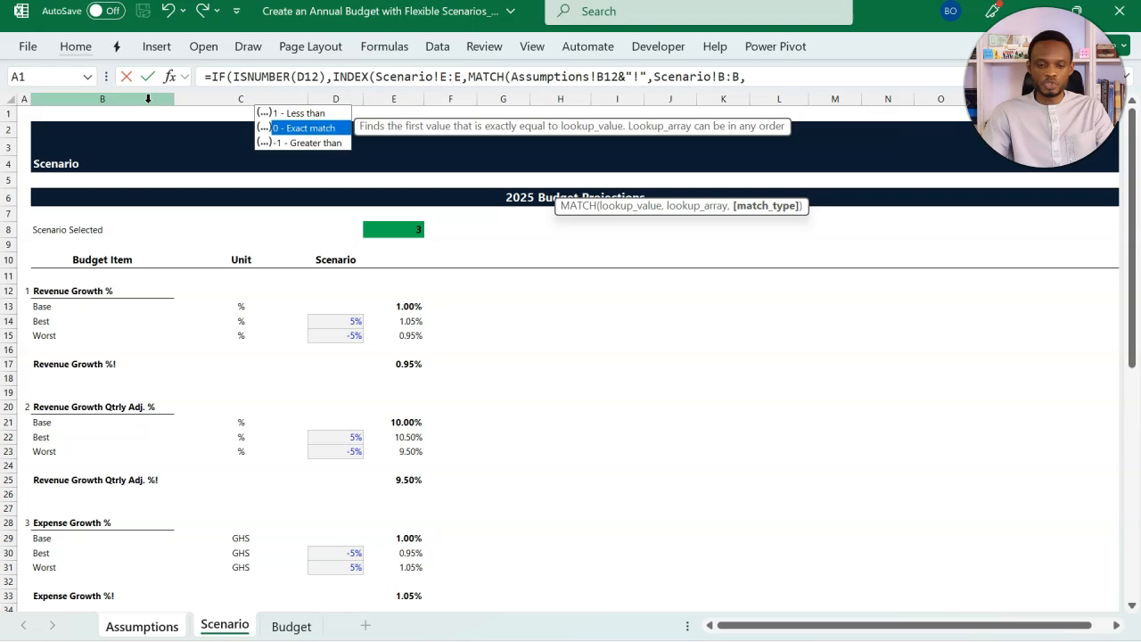
{"action": "key", "text": "Tab"}
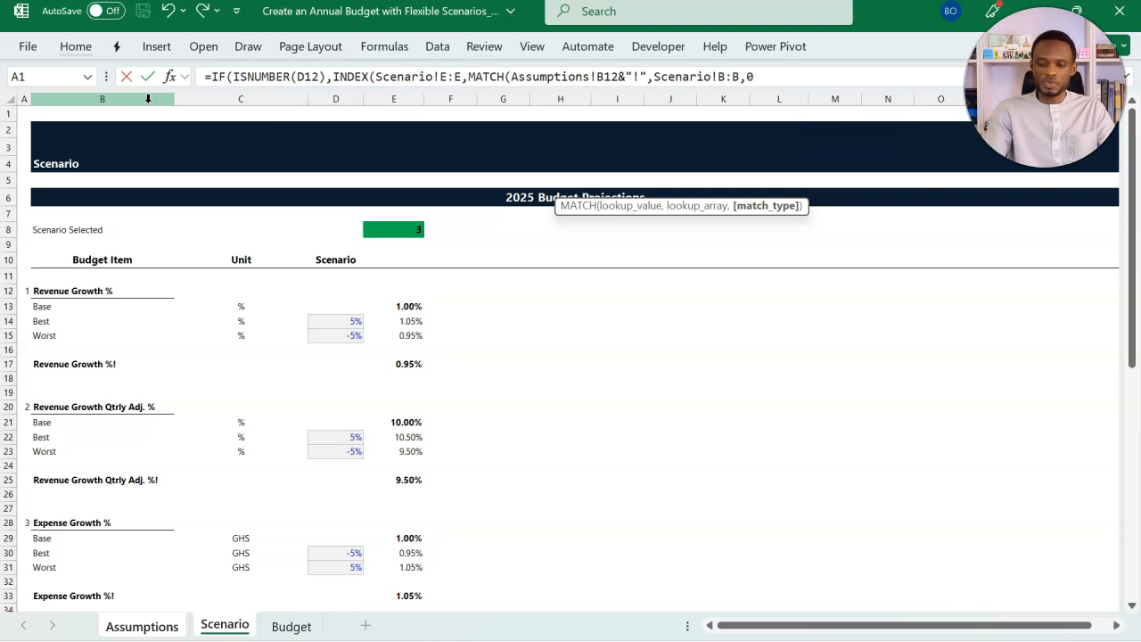
{"action": "type", "text": ")"}
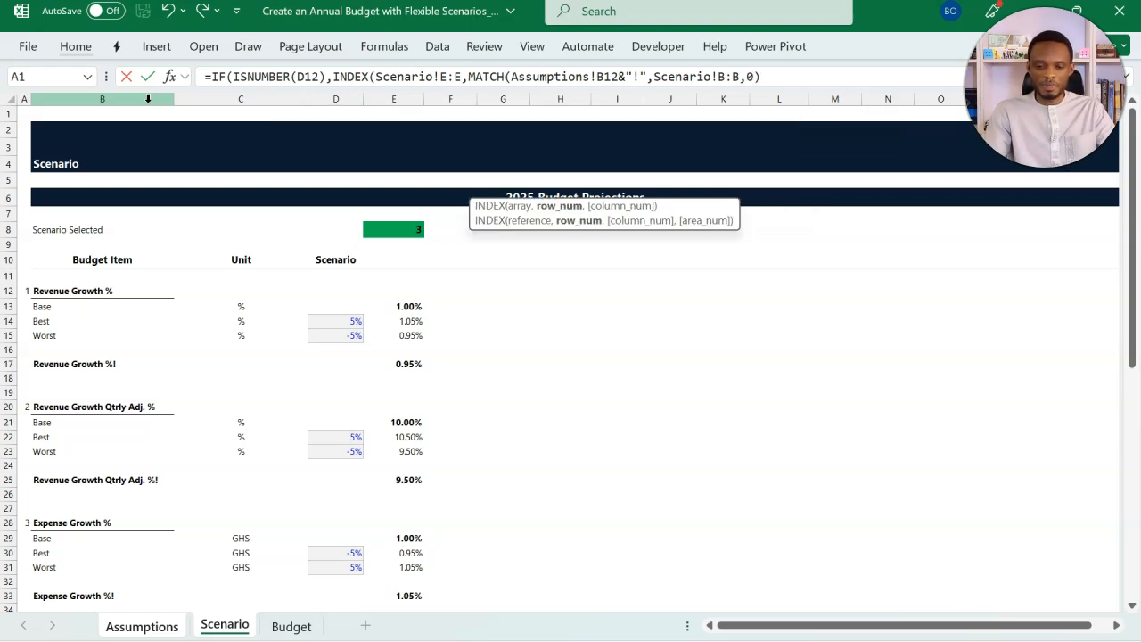
{"action": "type", "text": ")"}
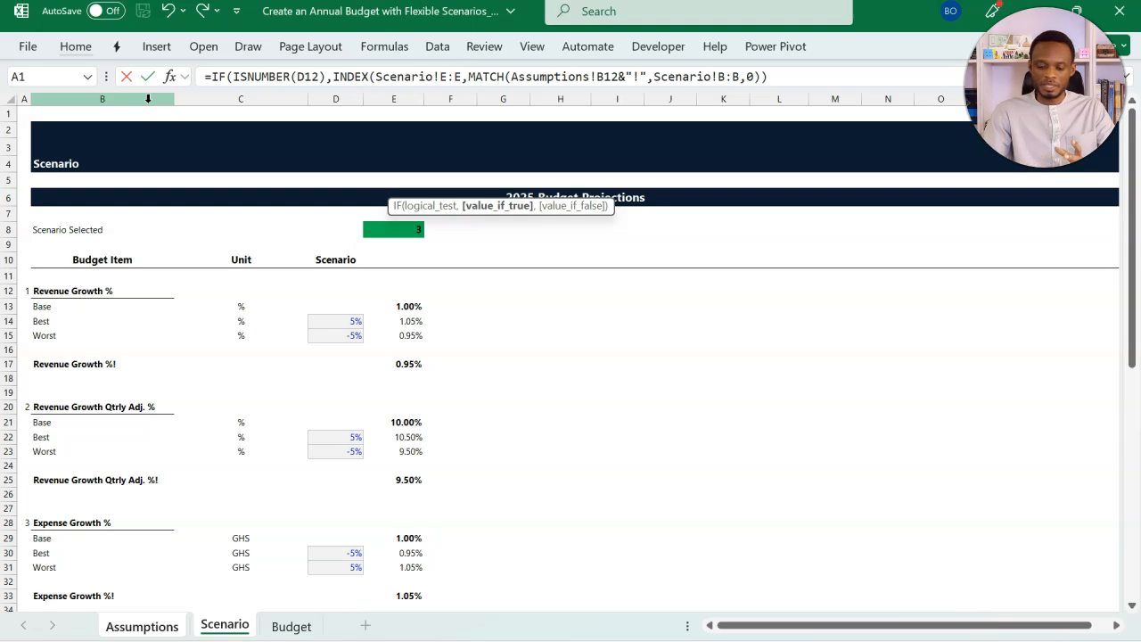
Step: Use Assumptions!C12 as the IF's value-if-false, check the three arguments and enter the completed formula in E12
{"action": "type", "text": ","}
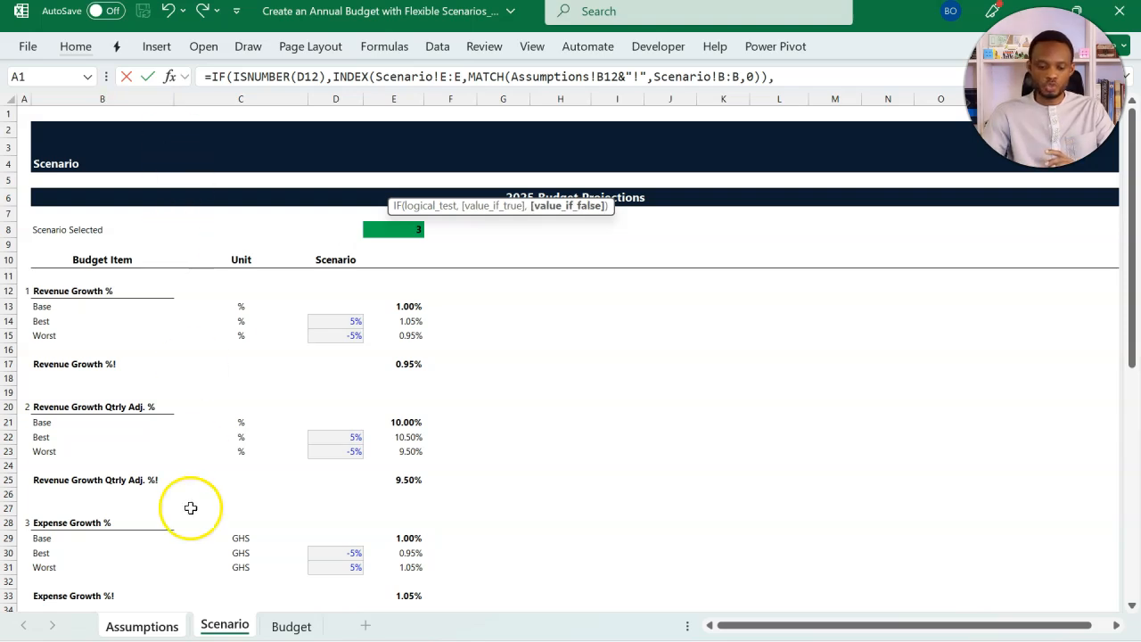
{"action": "left_click", "coordinate": [142, 625]}
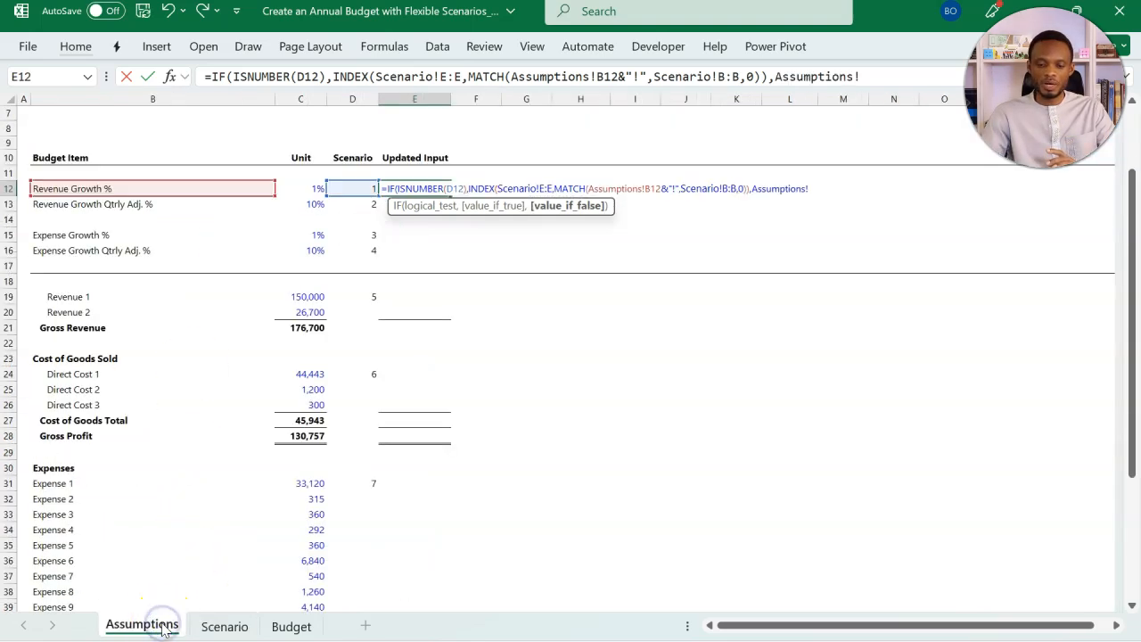
{"action": "left_click", "coordinate": [304, 190]}
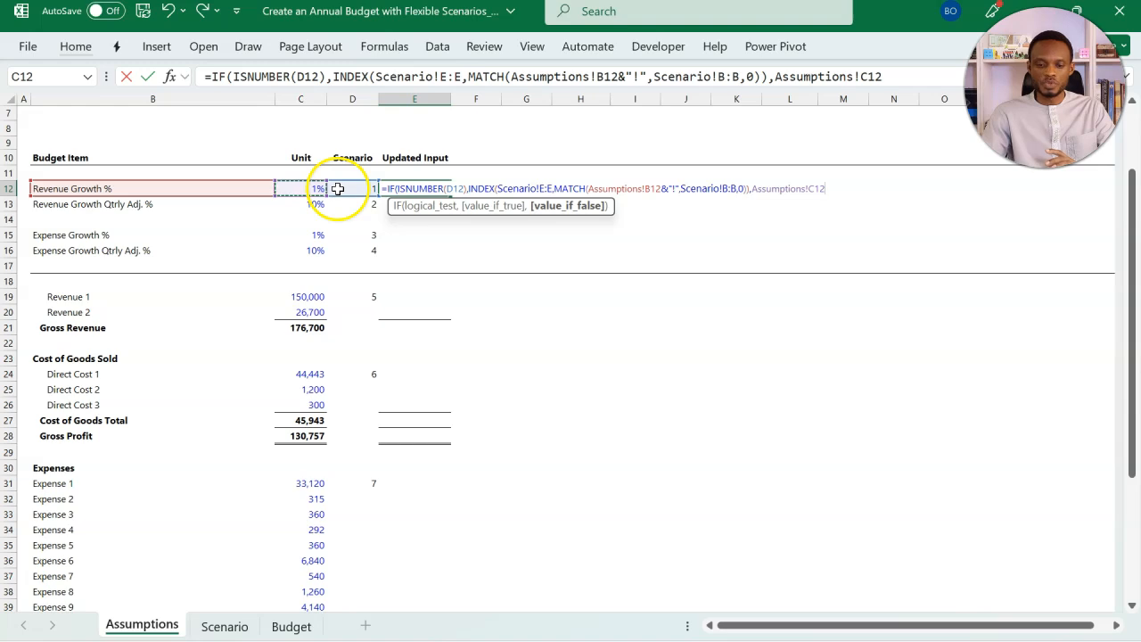
{"action": "left_click", "coordinate": [424, 207]}
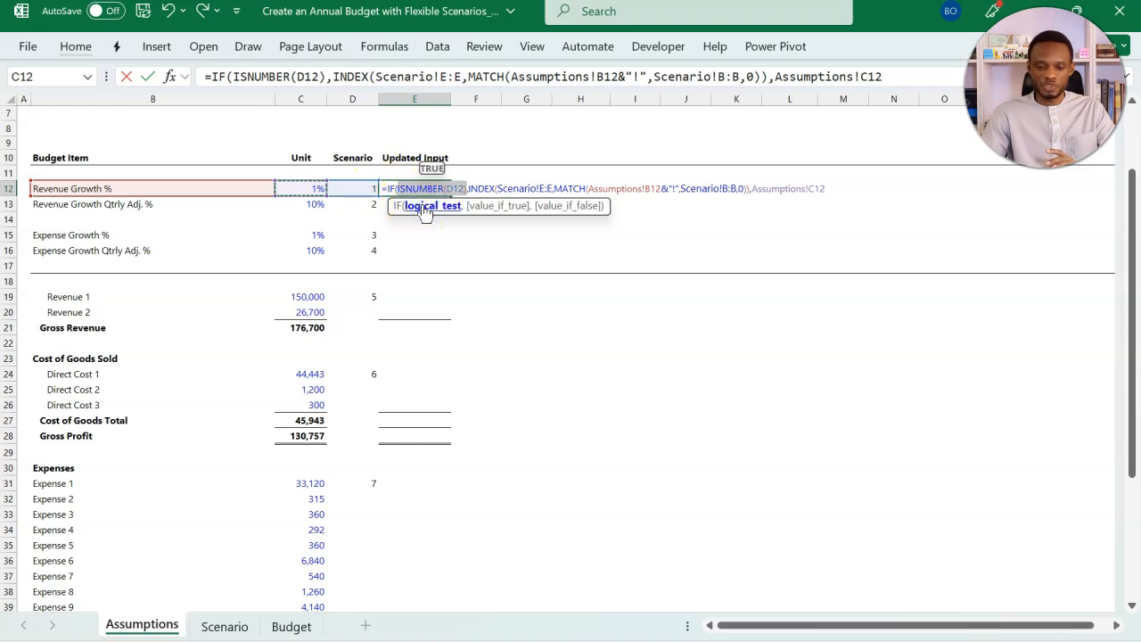
{"action": "left_click", "coordinate": [476, 206]}
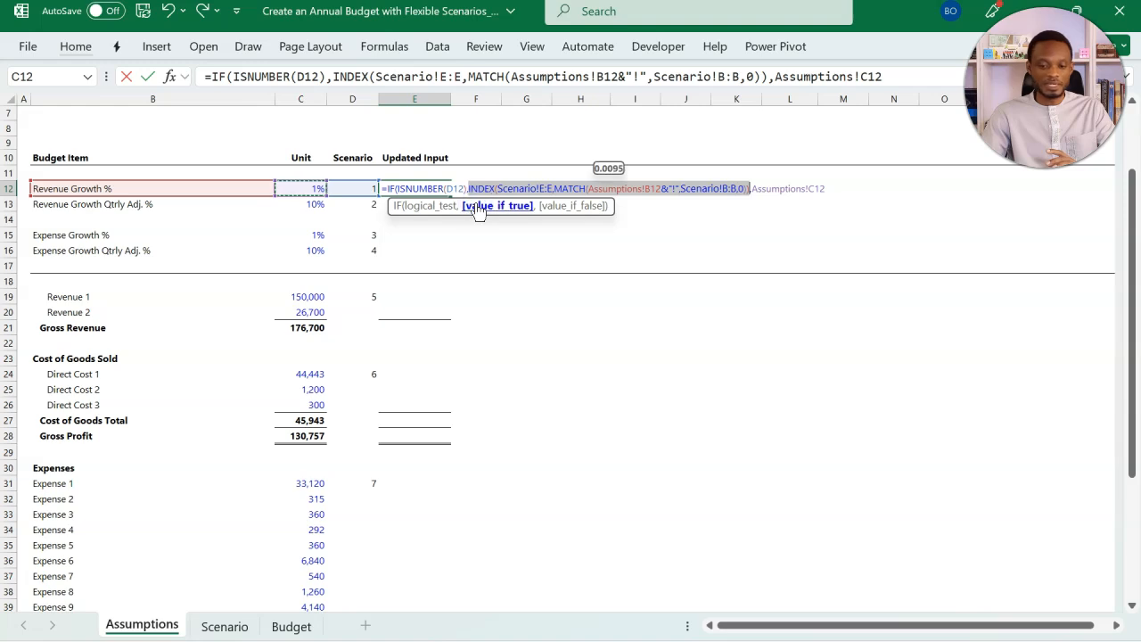
{"action": "left_click", "coordinate": [557, 207]}
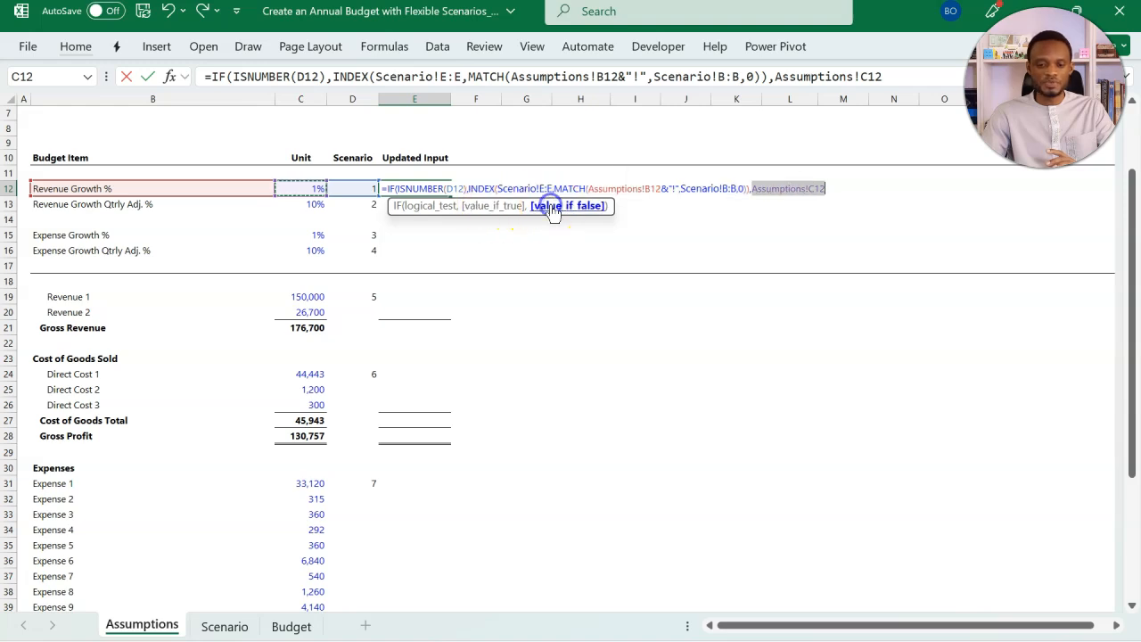
{"action": "left_click", "coordinate": [837, 188]}
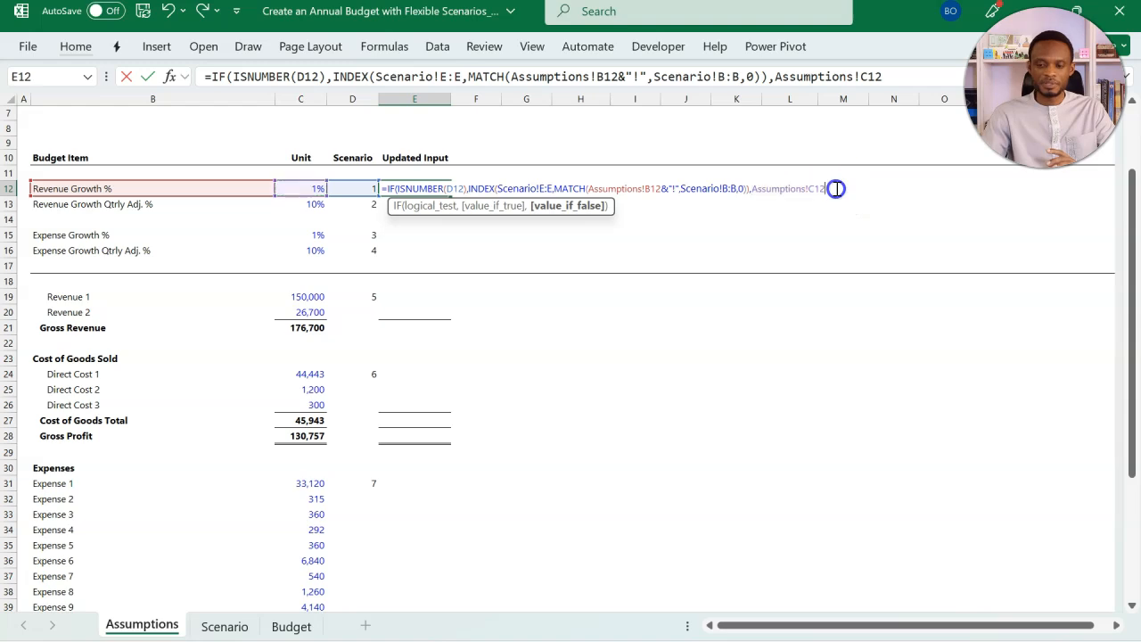
{"action": "type", "text": ")"}
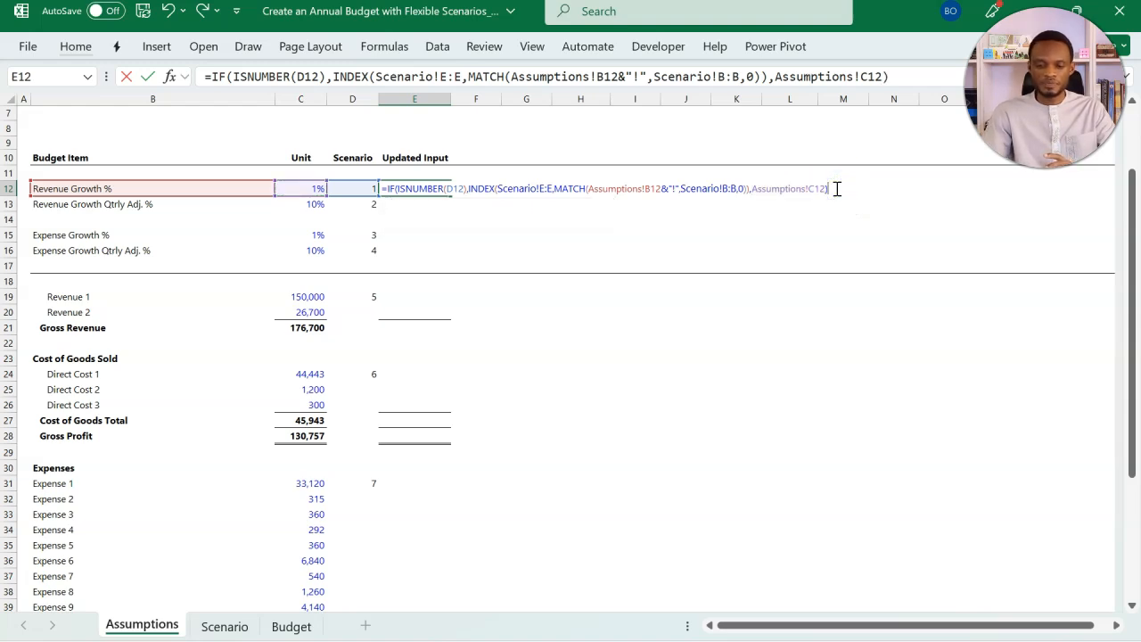
{"action": "key", "text": "Return"}
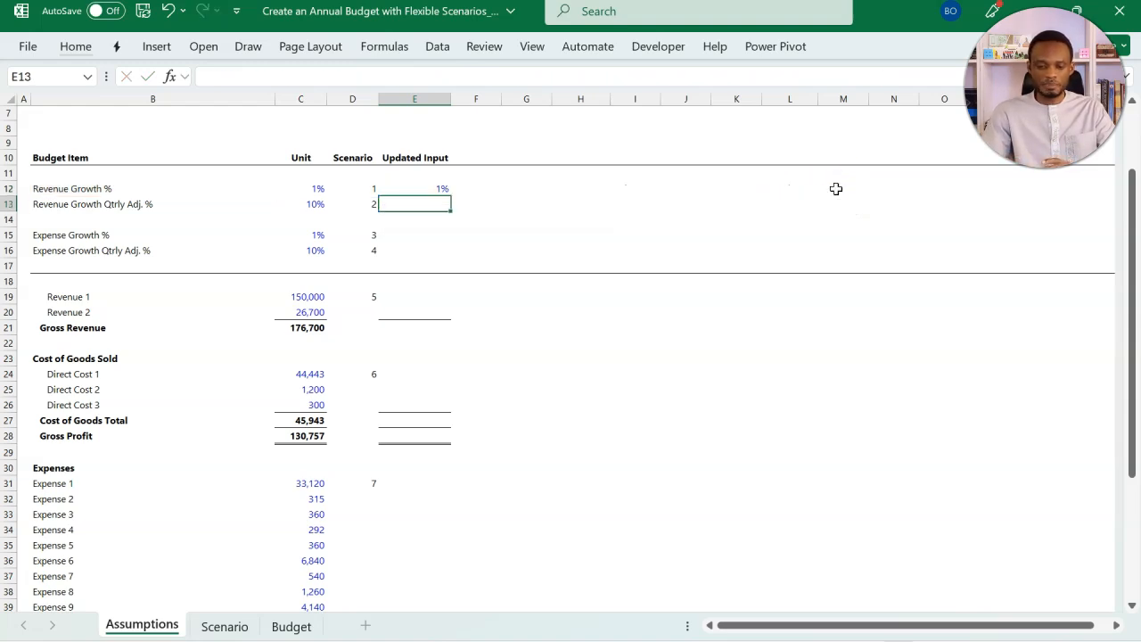
Step: Format the Revenue Growth % Updated Input in E12 to show two decimal places
{"action": "key", "text": "Up"}
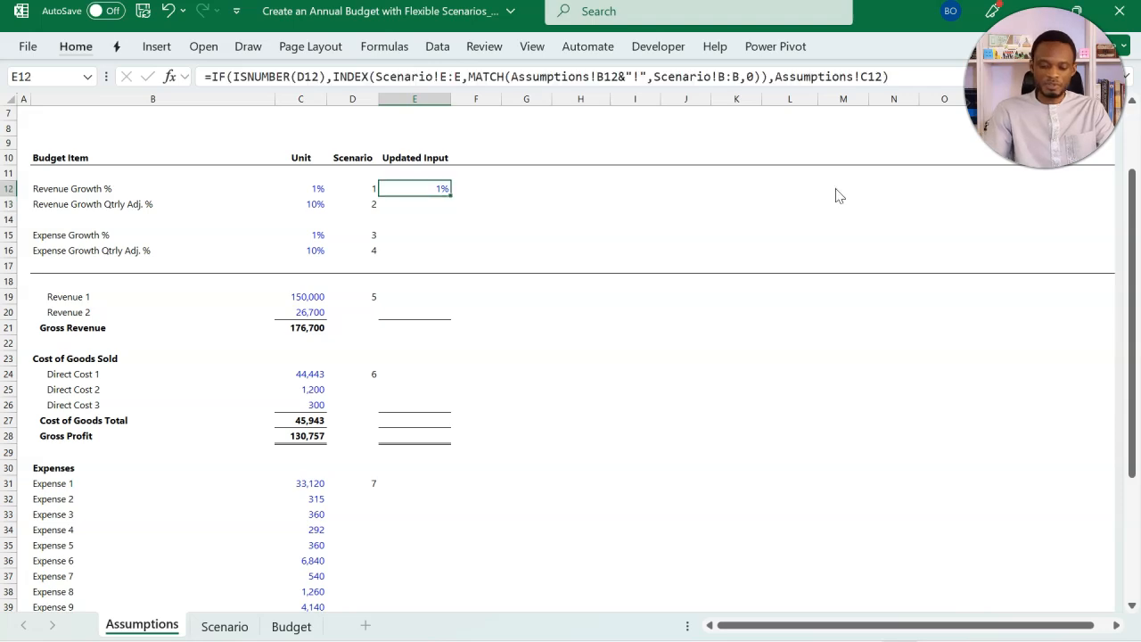
{"action": "key", "text": "alt+h"}
{"action": "key", "text": "0"}
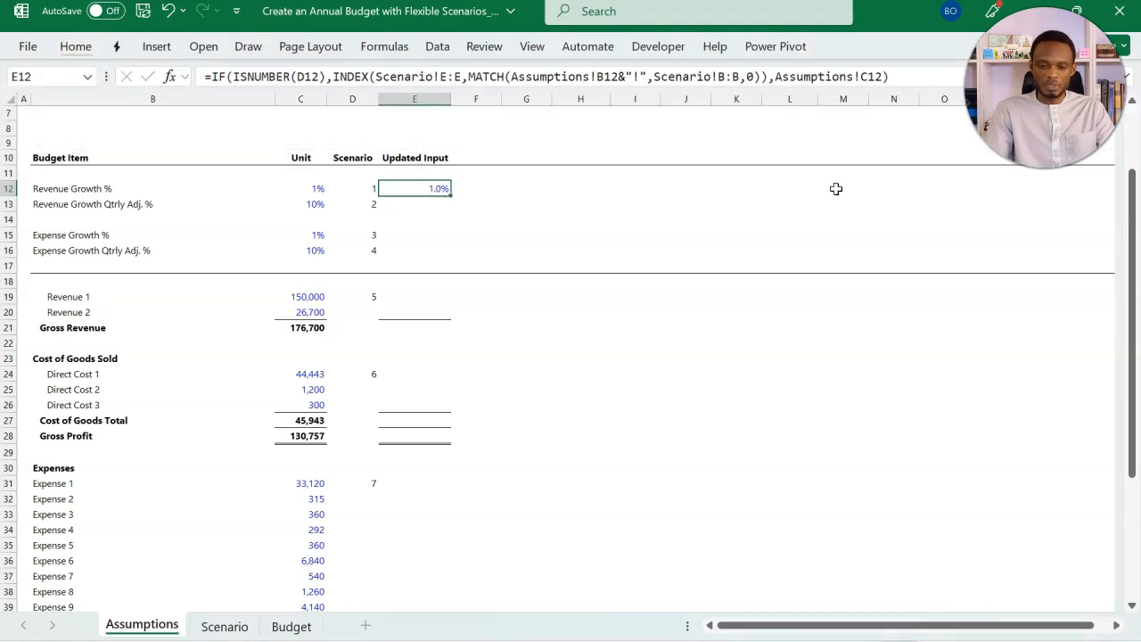
{"action": "key", "text": "alt+h"}
{"action": "key", "text": "0"}
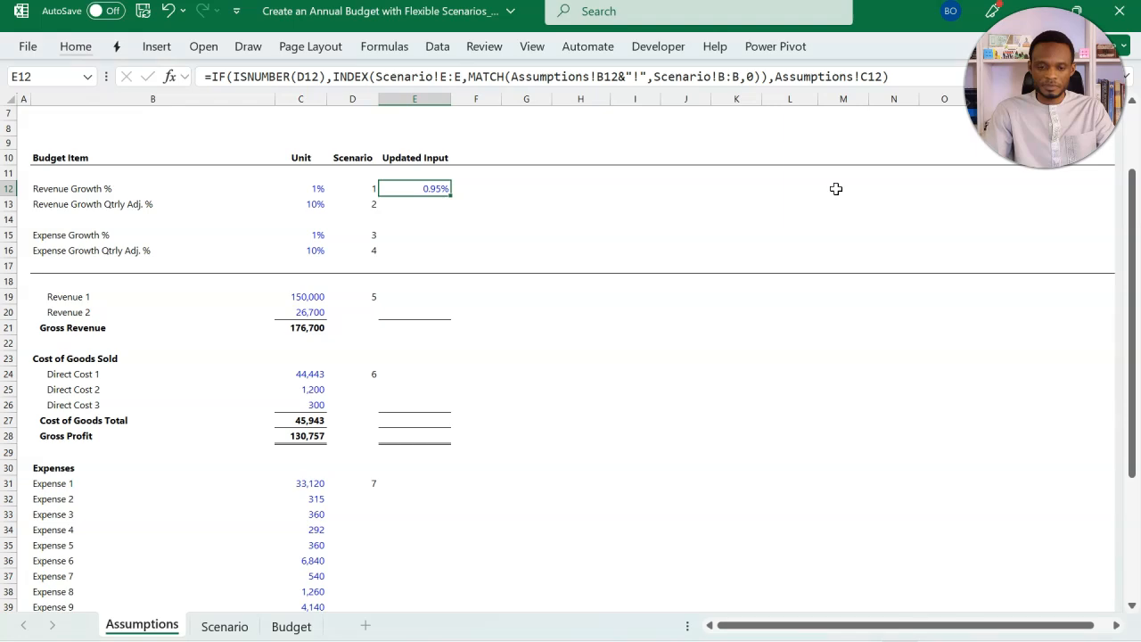
Step: Test the E12 formula by selecting the Base and then the Best scenario on the Budget sheet, checking Revenue Growth % on Assumptions each time
{"action": "left_click", "coordinate": [453, 189]}
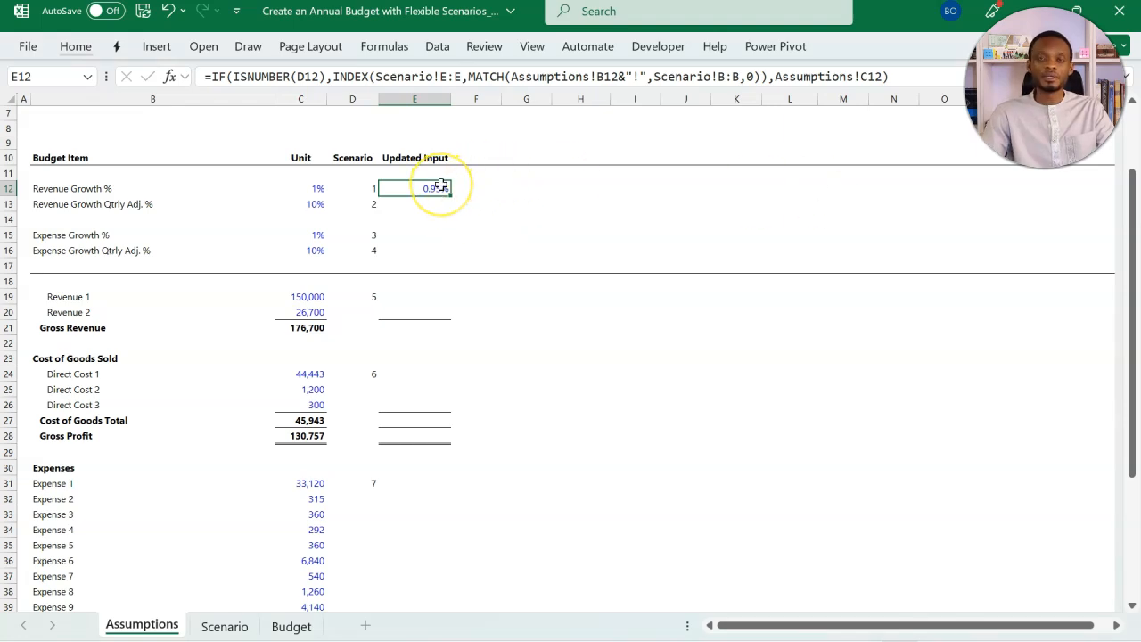
{"action": "left_click", "coordinate": [287, 627]}
{"action": "left_click", "coordinate": [779, 189]}
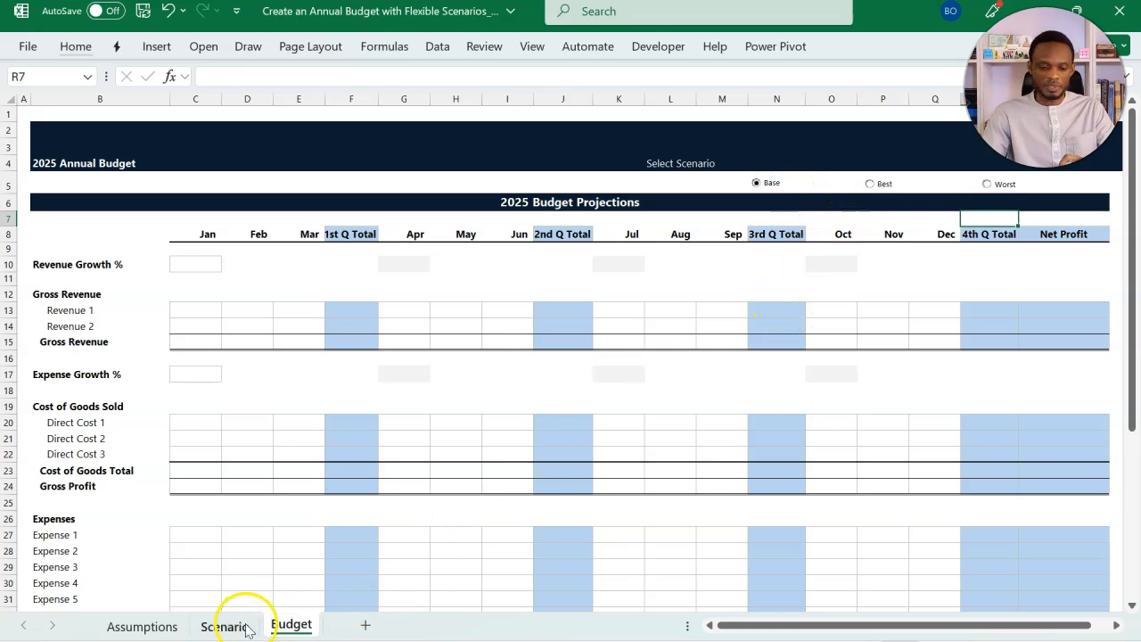
{"action": "left_click", "coordinate": [181, 626]}
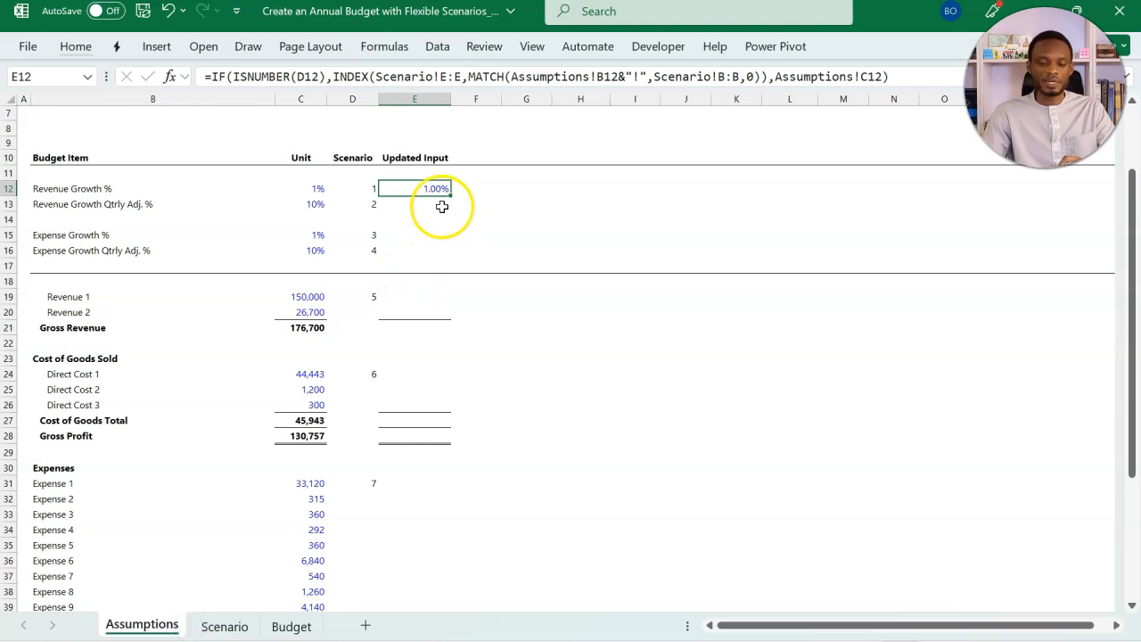
{"action": "left_click", "coordinate": [283, 627]}
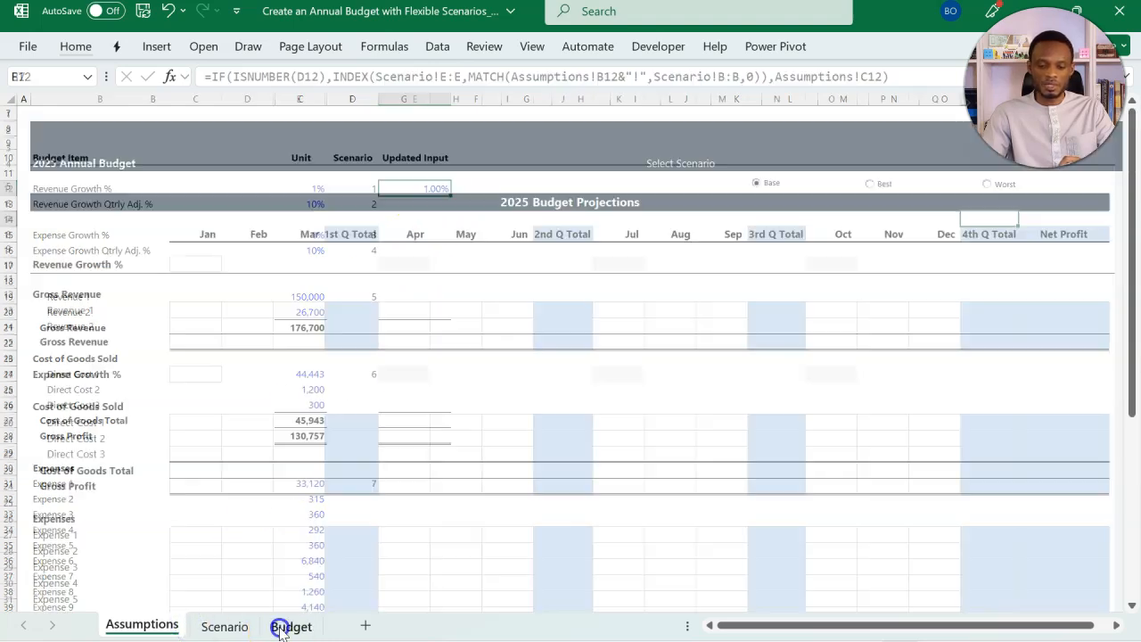
{"action": "left_click", "coordinate": [881, 184]}
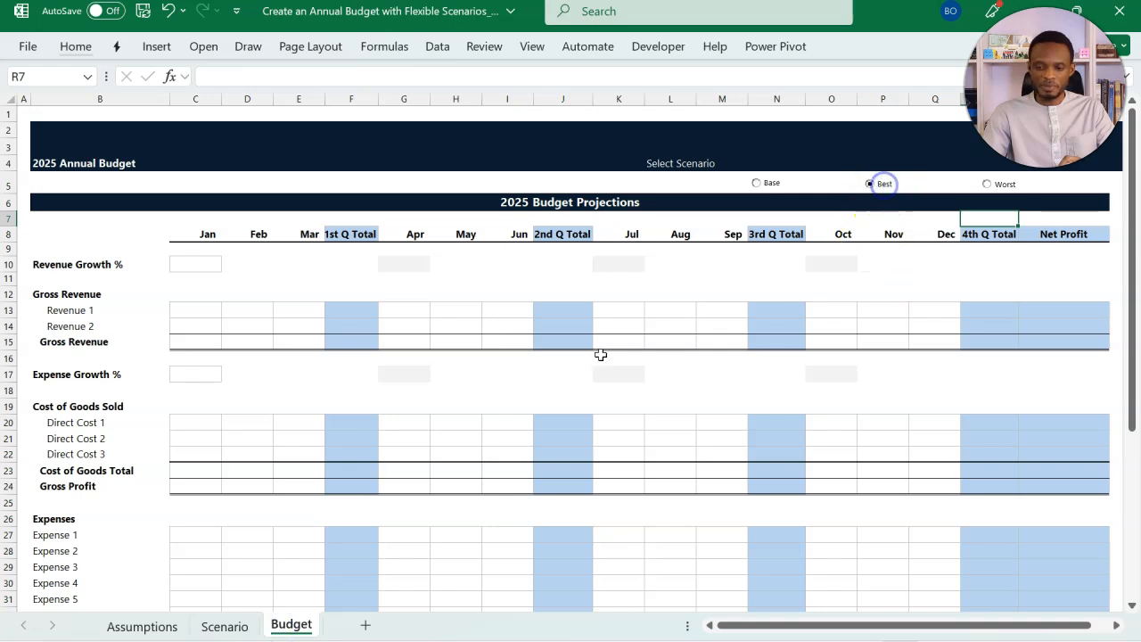
{"action": "left_click", "coordinate": [147, 626]}
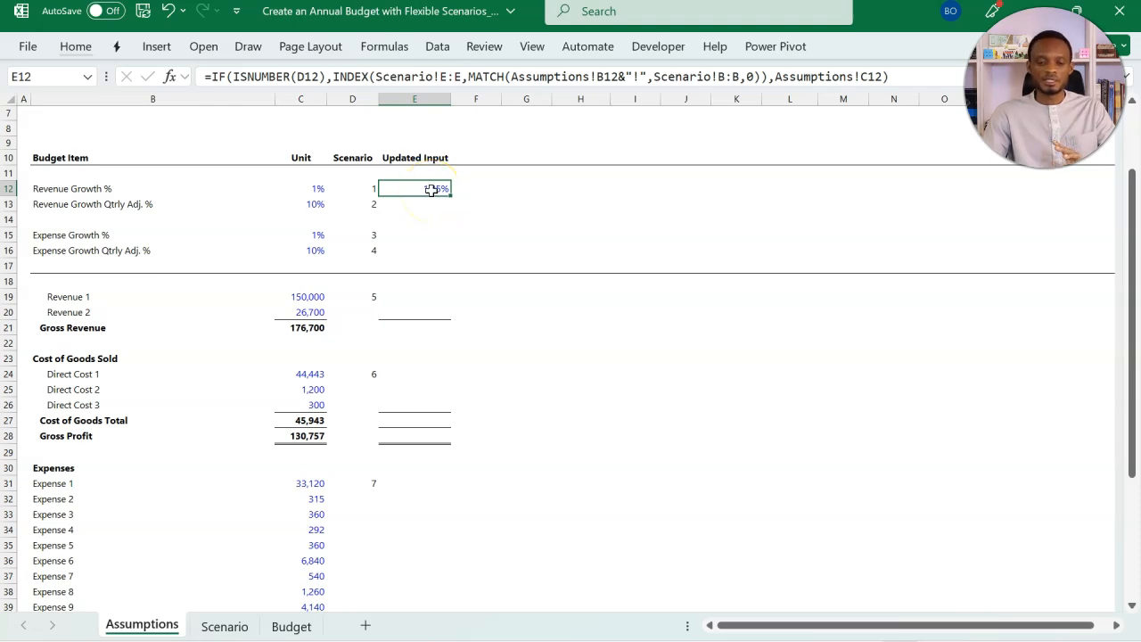
Step: Fill the E12 formula down the Updated Input column through E51
{"action": "left_click_drag", "start_coordinate": [431, 190], "coordinate": [425, 588]}
{"action": "key", "text": "ctrl+d"}
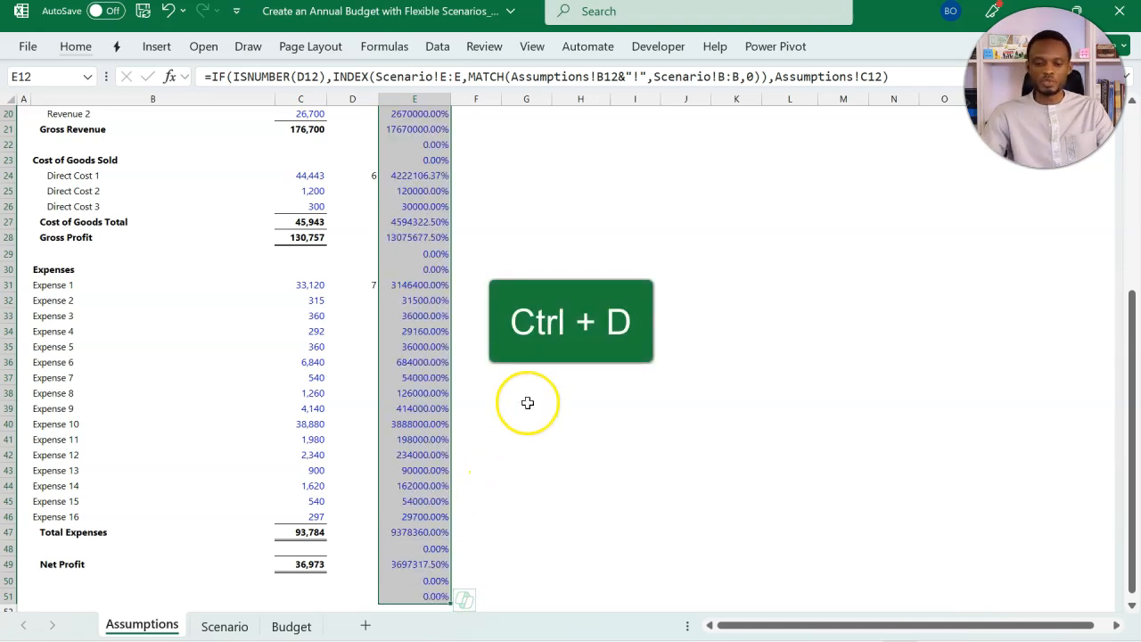
{"action": "scroll", "coordinate": [528, 403], "scroll_direction": "up", "scroll_amount": 6}
{"action": "scroll", "coordinate": [528, 403], "scroll_direction": "up", "scroll_amount": 1}
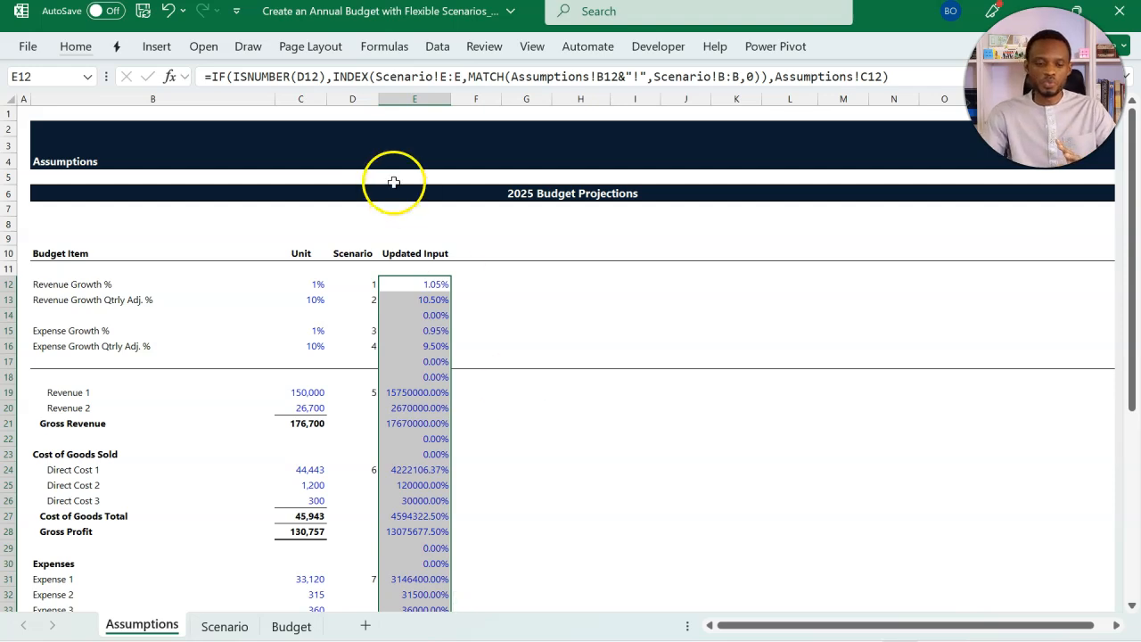
Step: Copy the formatting of the whole Unit column C onto the Updated Input column E with Format Painter
{"action": "left_click", "coordinate": [309, 98]}
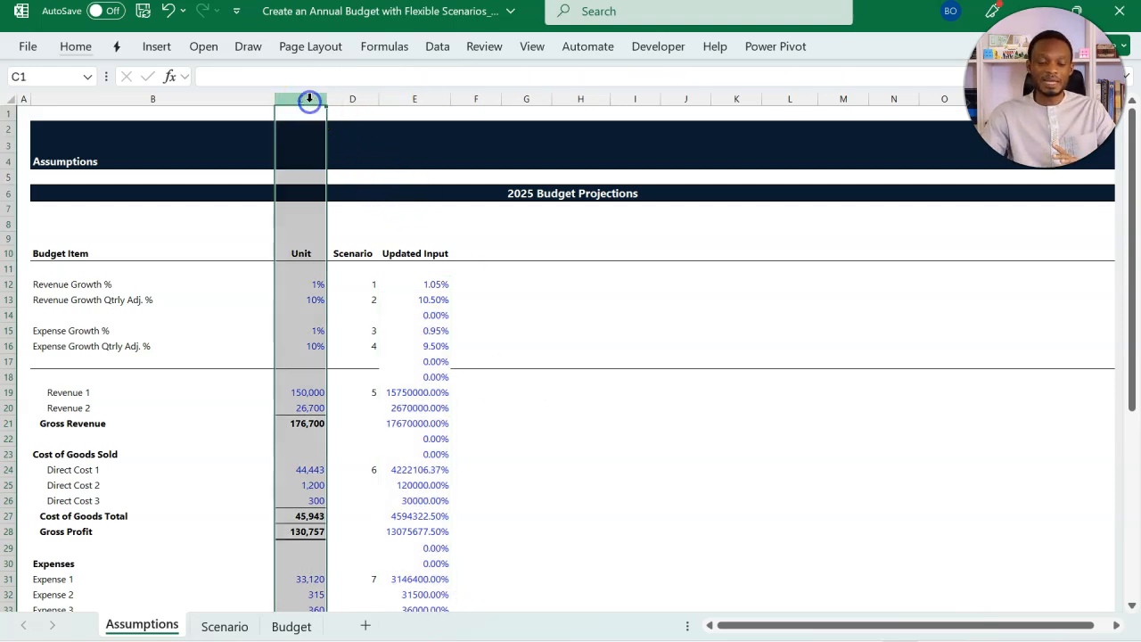
{"action": "left_click", "coordinate": [77, 45]}
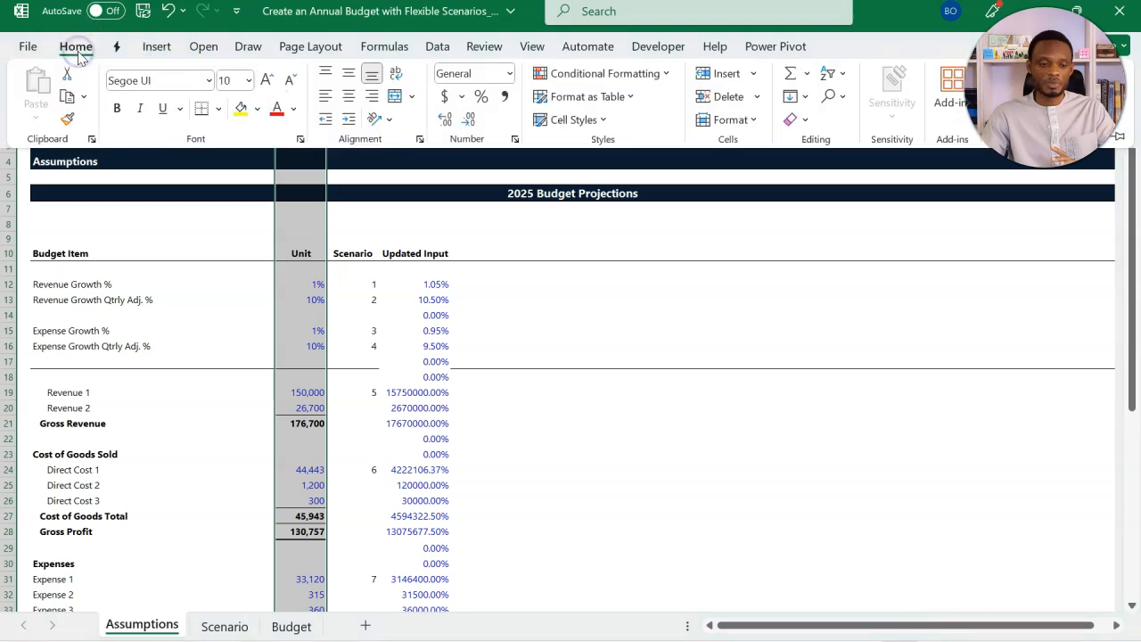
{"action": "left_click", "coordinate": [67, 125]}
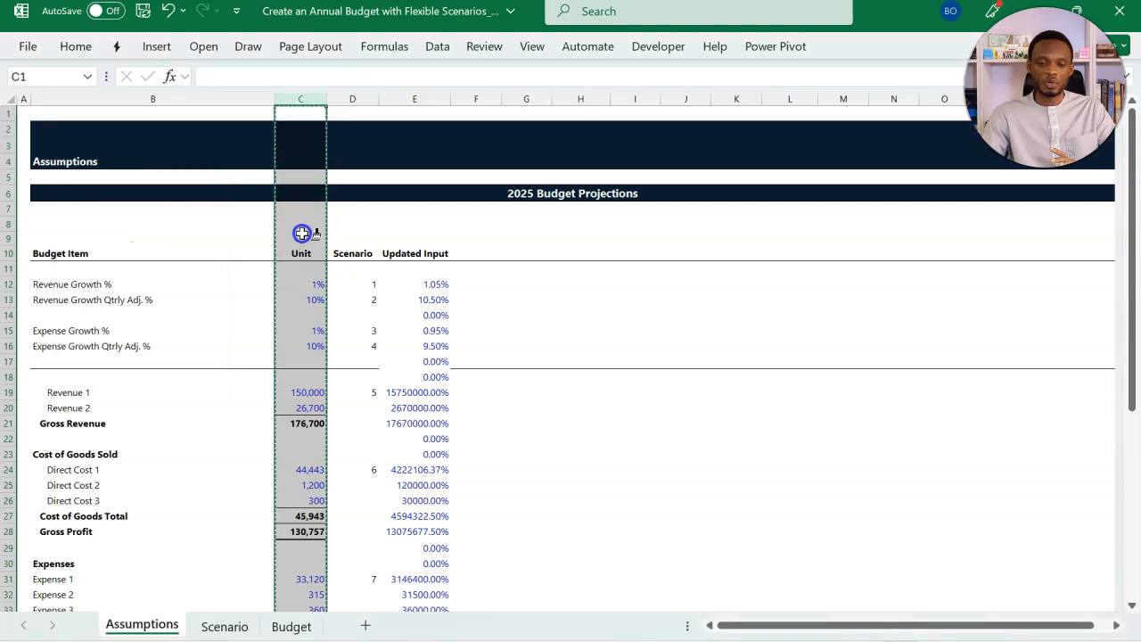
{"action": "left_click", "coordinate": [416, 98]}
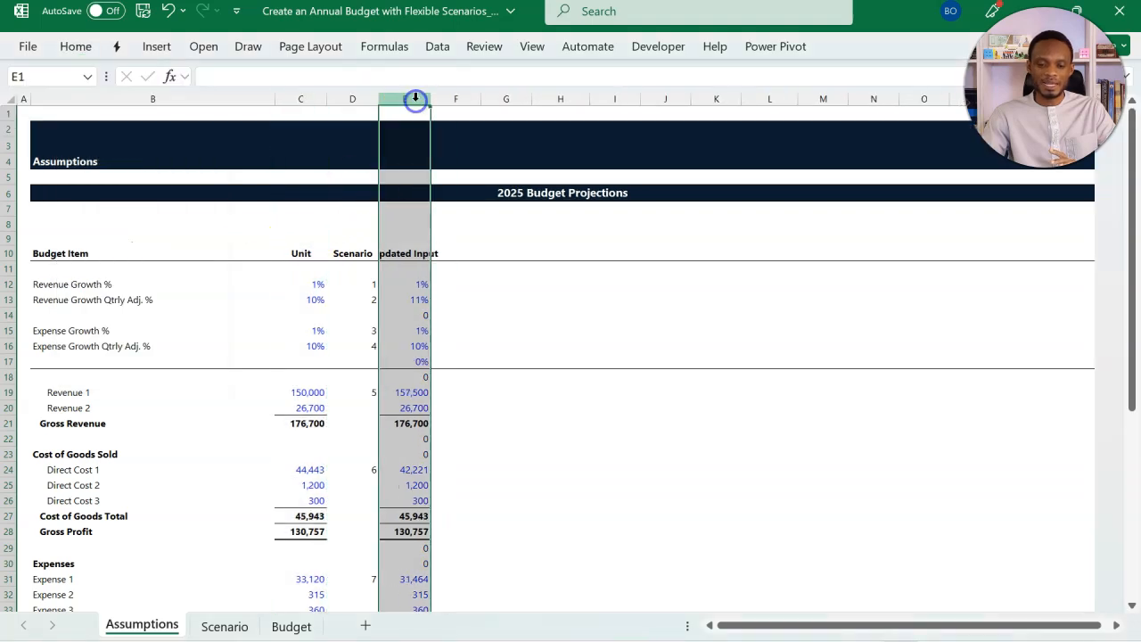
{"action": "left_click", "coordinate": [464, 344]}
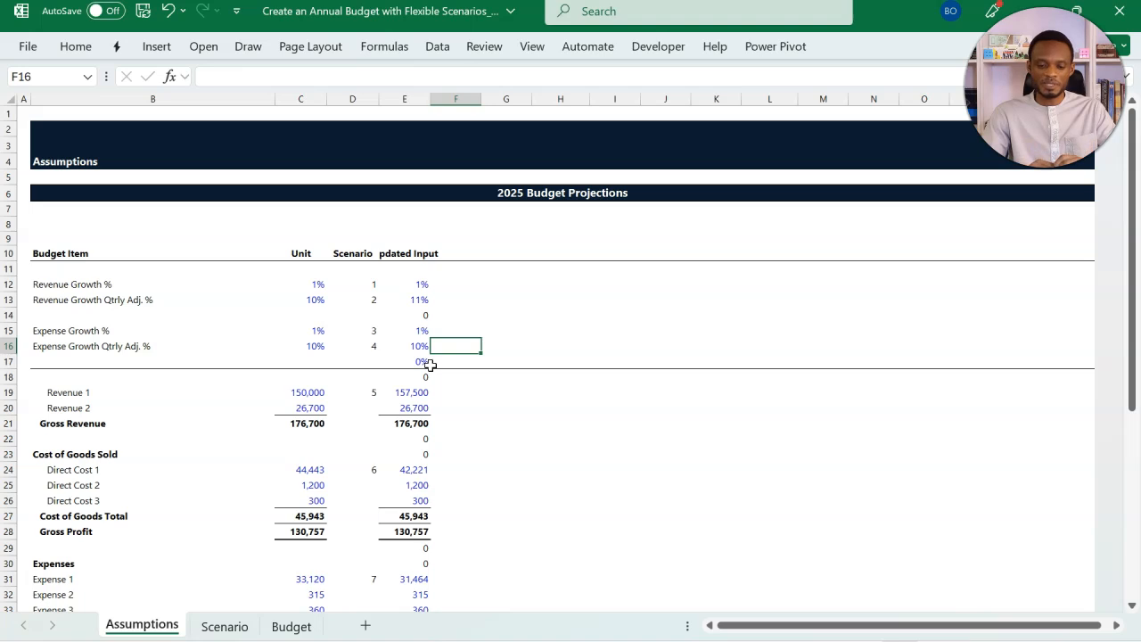
Step: Check the blank rows of the Updated Input column, and start a custom number format for column E from the #,##0 code
{"action": "left_click", "coordinate": [424, 316]}
{"action": "left_click", "coordinate": [417, 359]}
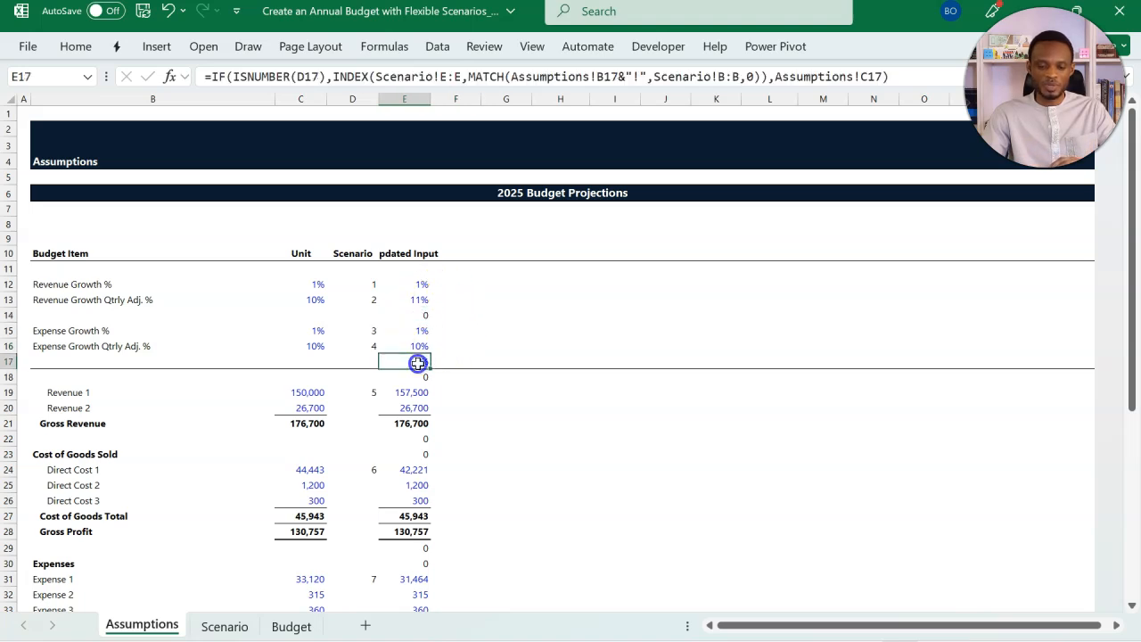
{"action": "scroll", "coordinate": [417, 445], "scroll_direction": "down", "scroll_amount": 5}
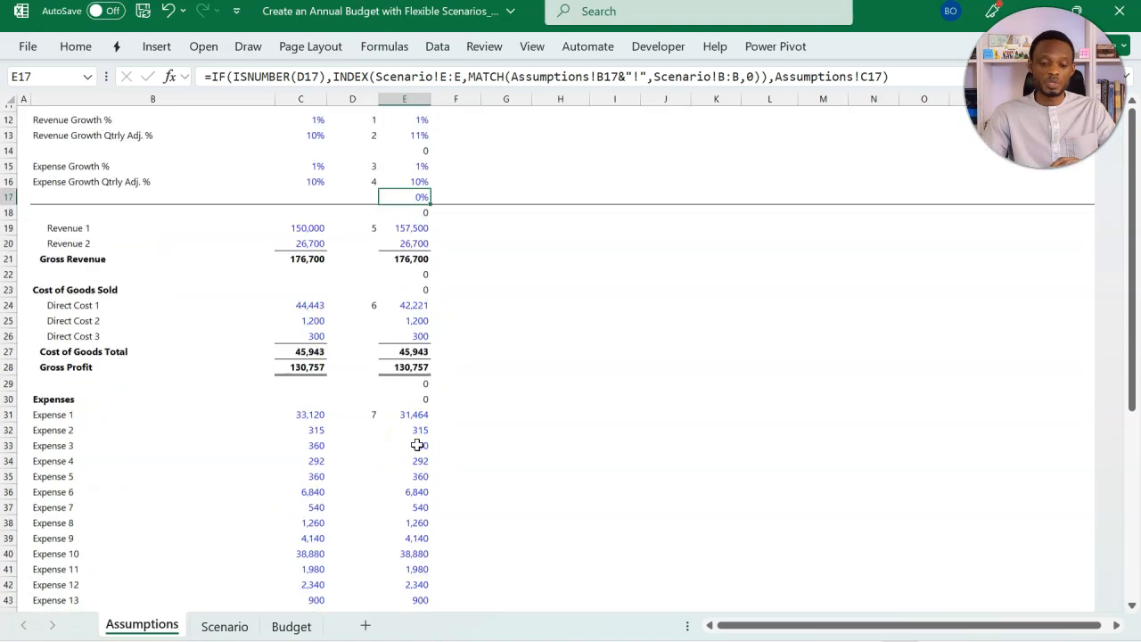
{"action": "scroll", "coordinate": [417, 445], "scroll_direction": "up", "scroll_amount": 5}
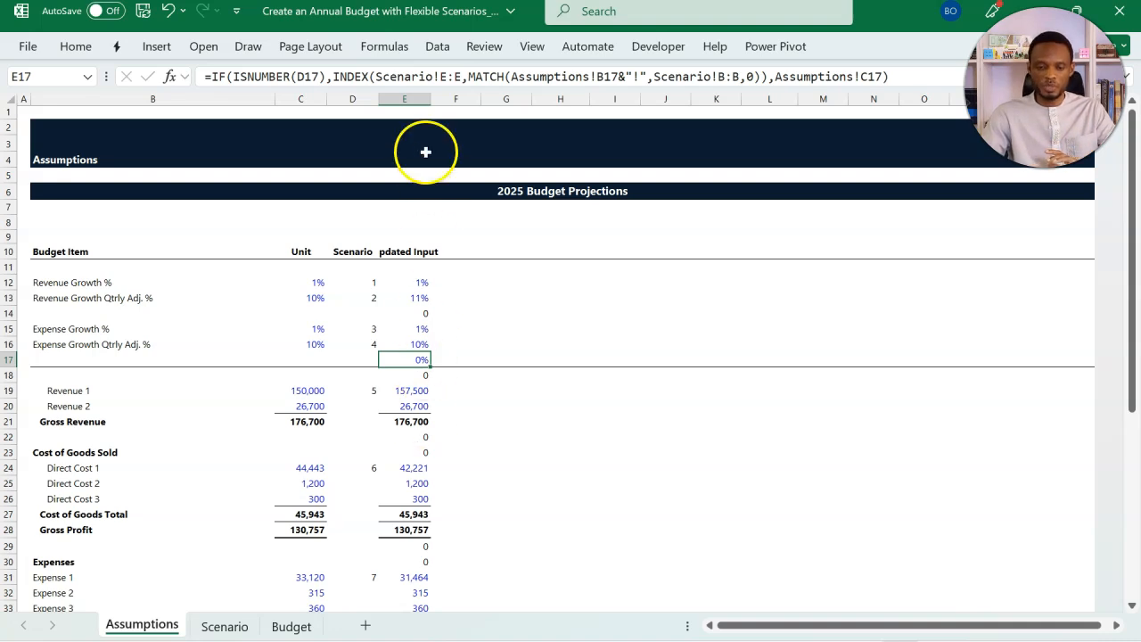
{"action": "left_click", "coordinate": [410, 99]}
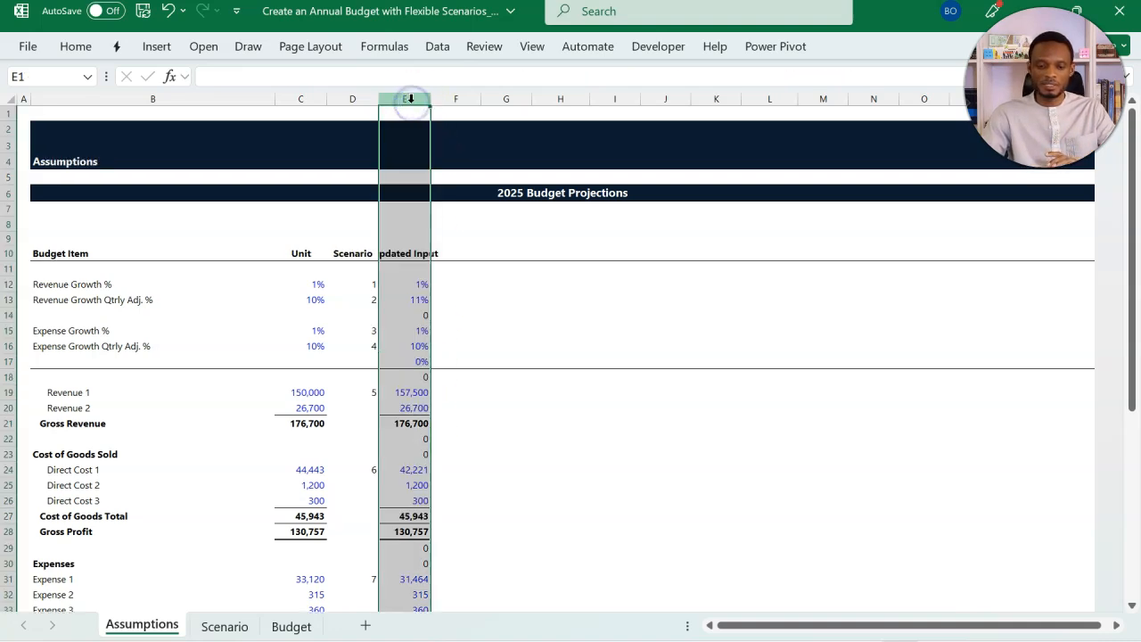
{"action": "key", "text": "ctrl+1"}
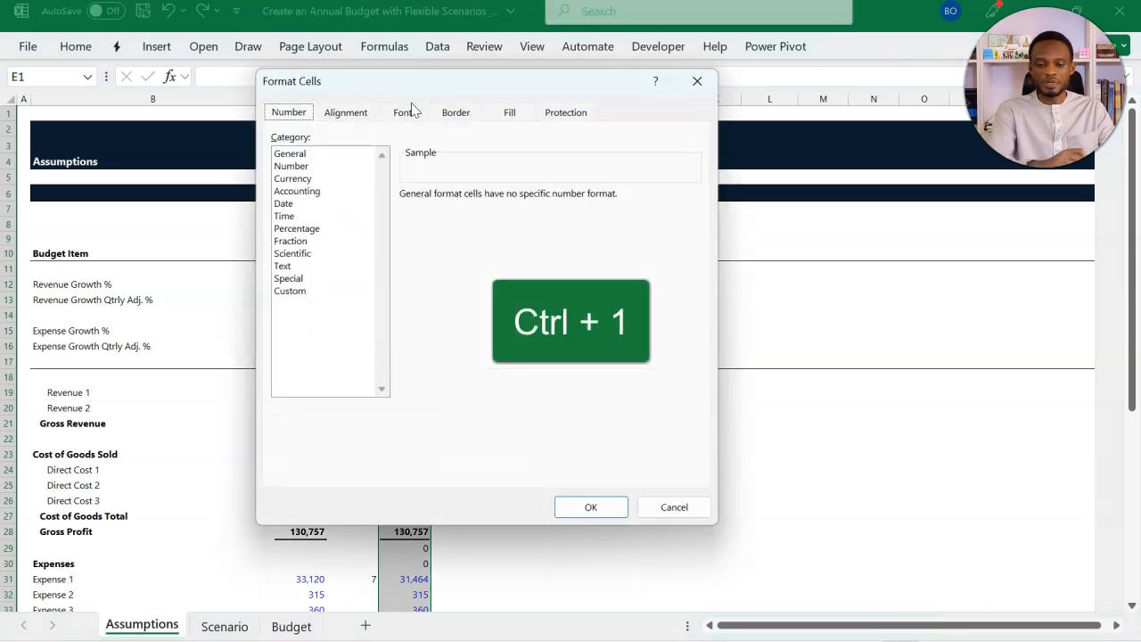
{"action": "left_click", "coordinate": [317, 293]}
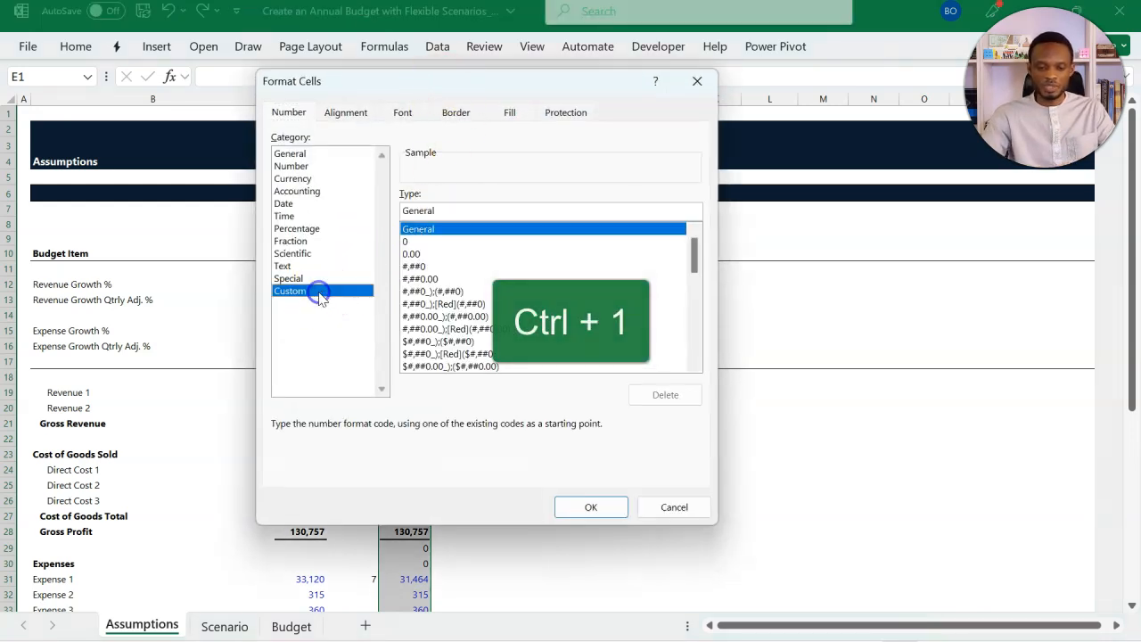
{"action": "left_click", "coordinate": [424, 266]}
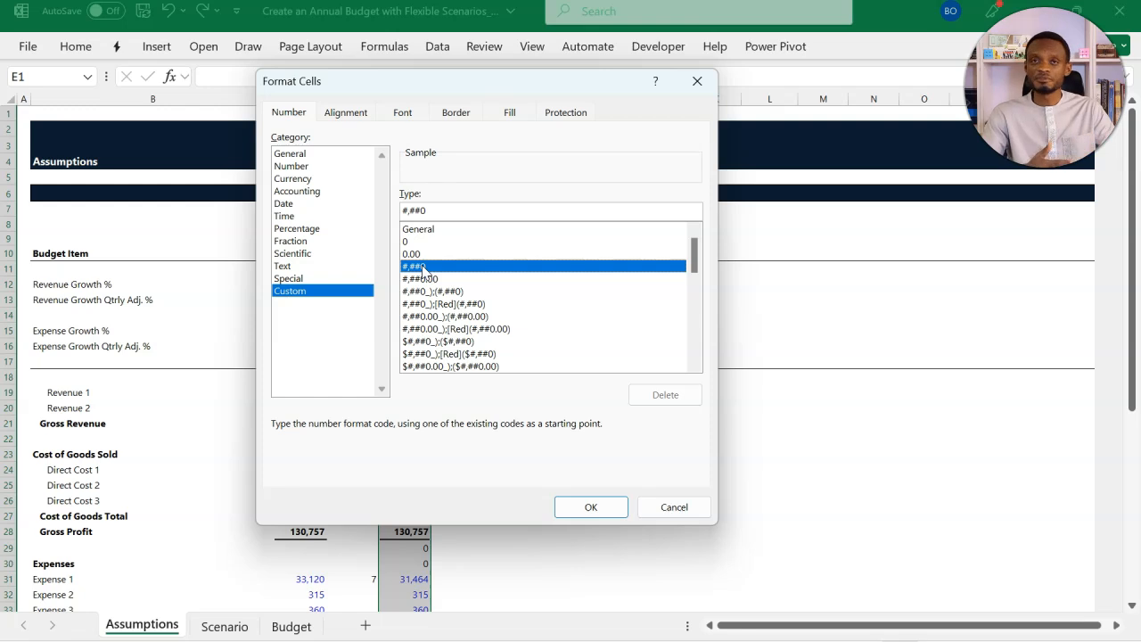
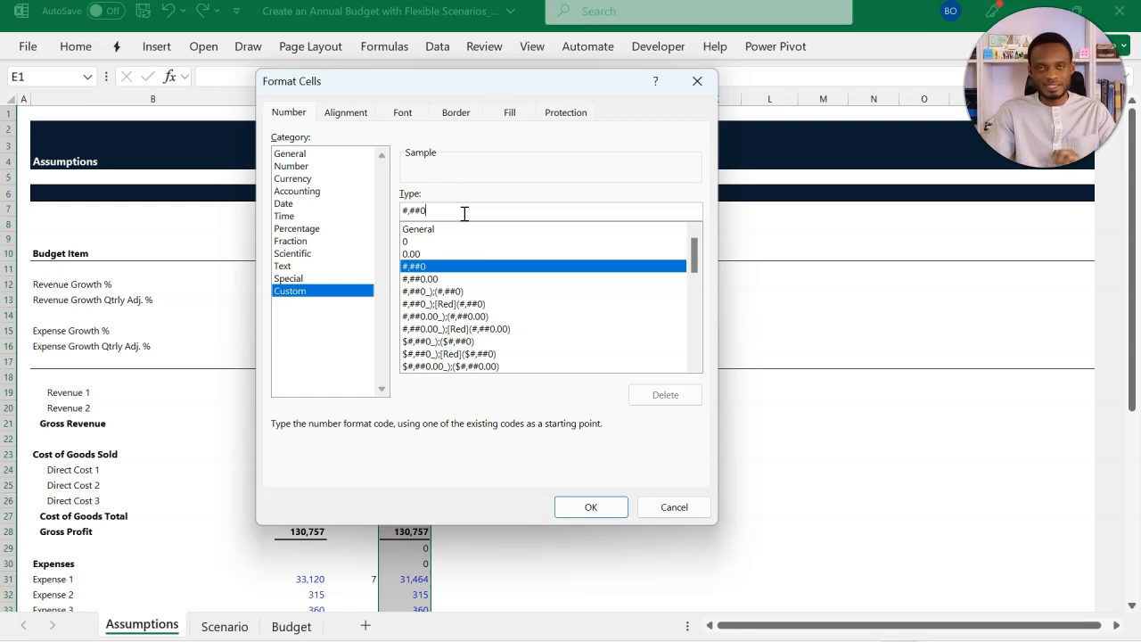
Step: Extend the custom format code with a negative-number section, making it #,##0;-#,##0
{"action": "type", "text": ";"}
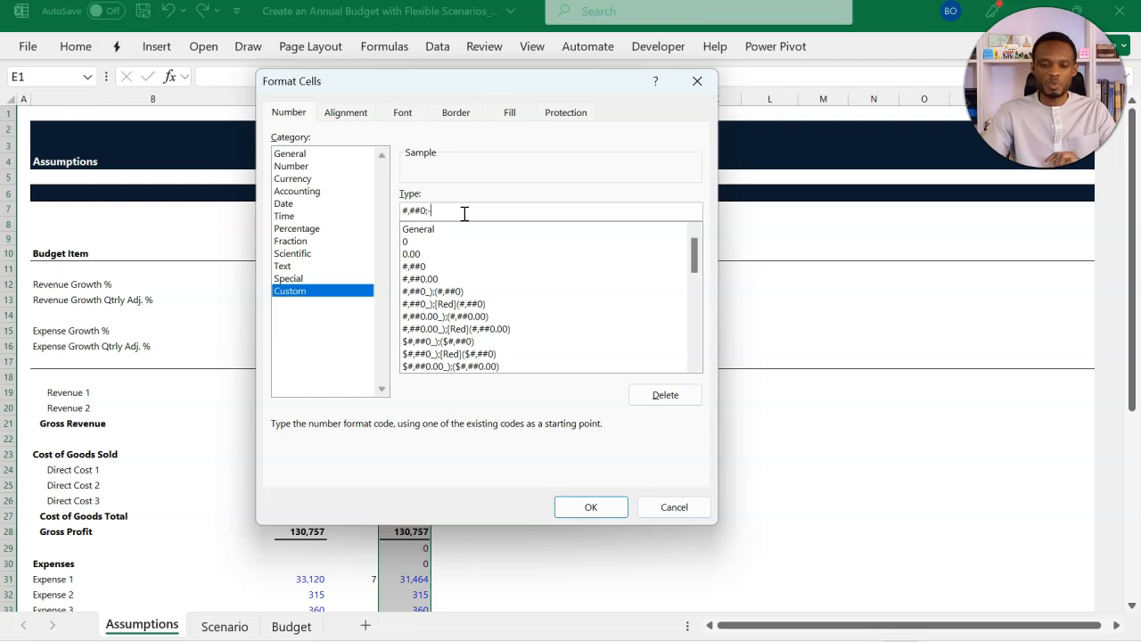
{"action": "left_click_drag", "start_coordinate": [423, 211], "coordinate": [382, 214]}
{"action": "key", "text": "ctrl+c"}
{"action": "left_click", "coordinate": [458, 210]}
{"action": "key", "text": "ctrl+v"}
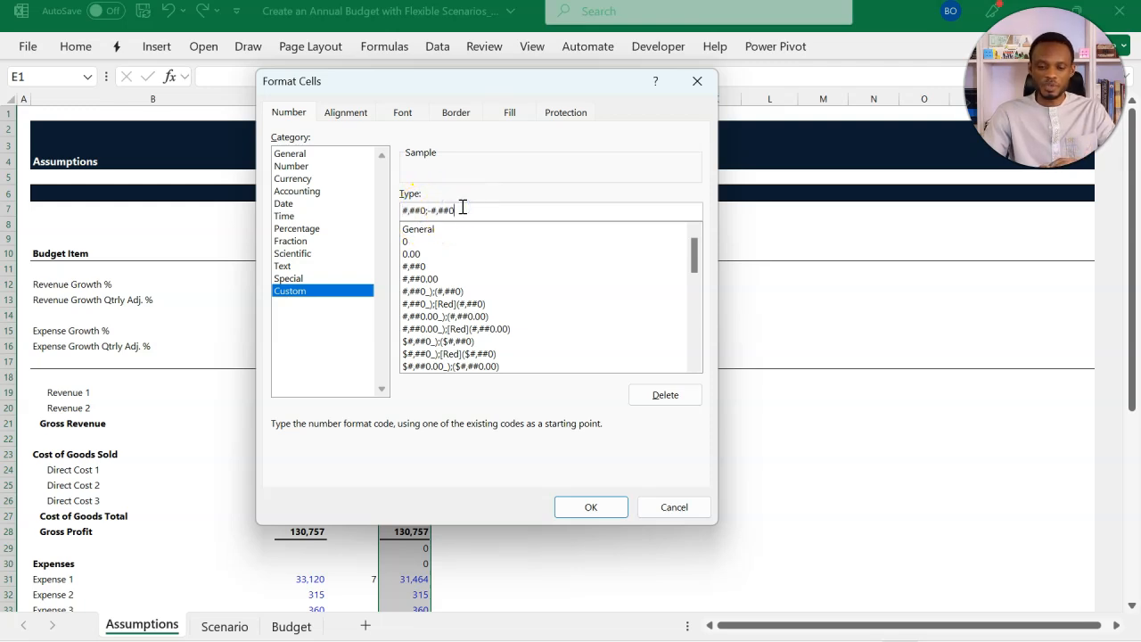
Step: Add an empty zero section and a text section to complete the code #,##0;-#,##0;;@, and apply it to column E
{"action": "left_click", "coordinate": [507, 210]}
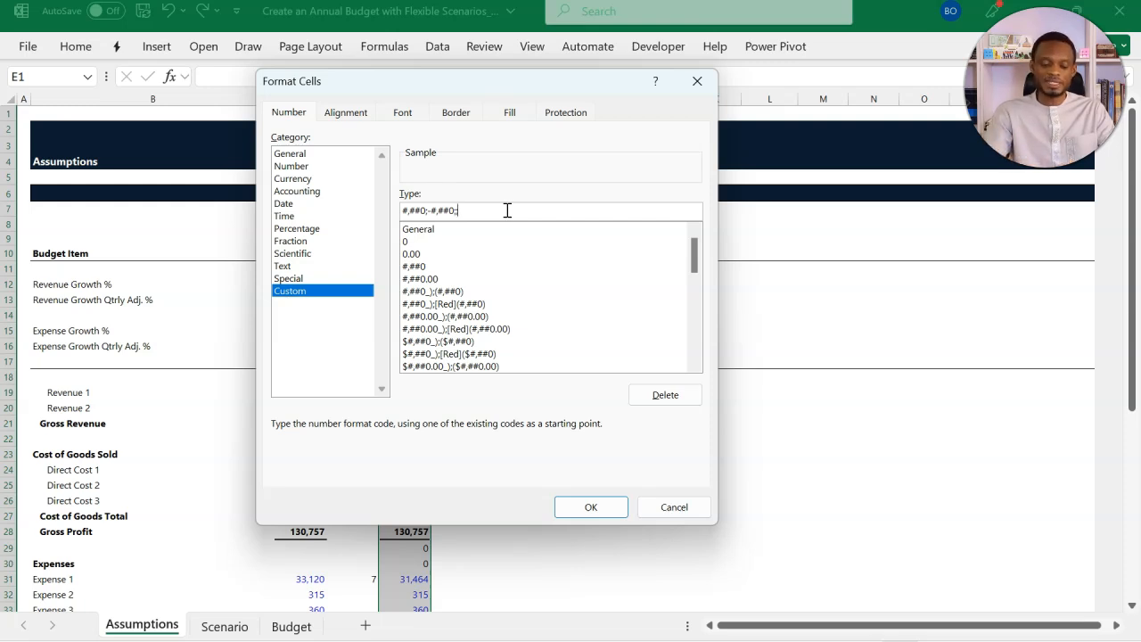
{"action": "type", "text": ";@"}
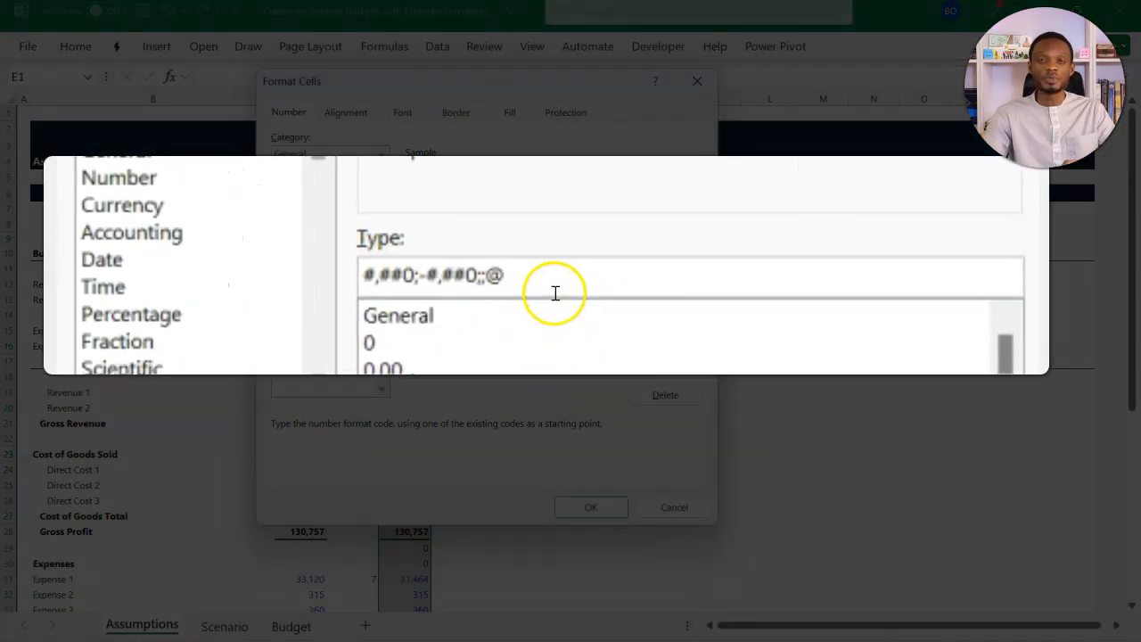
{"action": "left_click", "coordinate": [599, 580]}
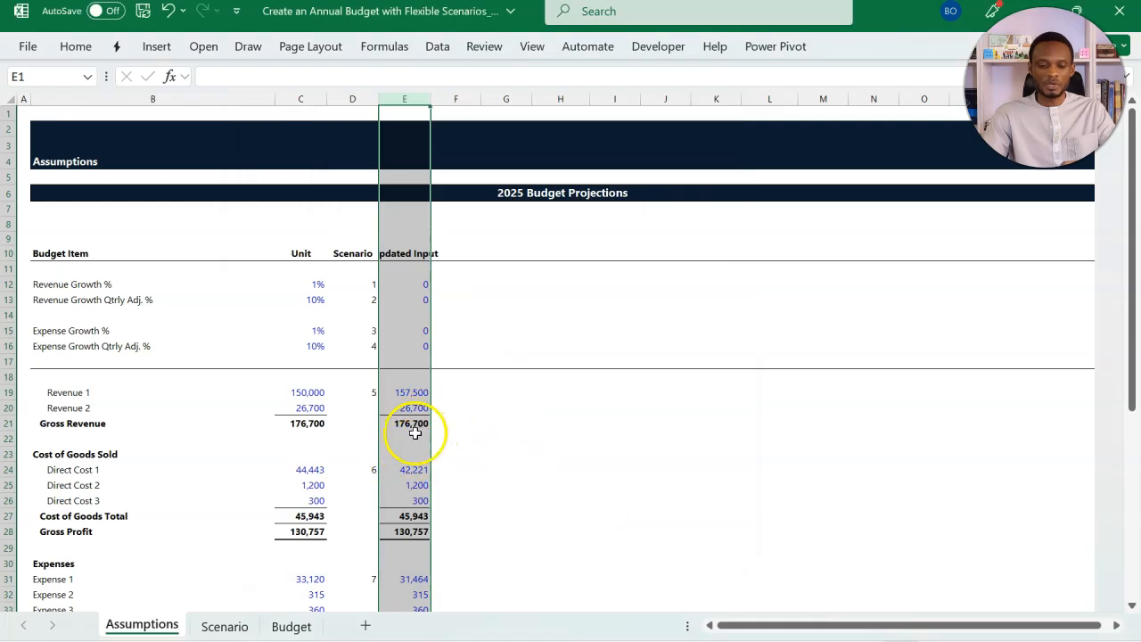
Step: Format the Updated Input cells of the four revenue and expense growth rows, E12:E13 and E15:E16, as percentages with two decimals
{"action": "left_click_drag", "start_coordinate": [405, 283], "coordinate": [406, 346]}
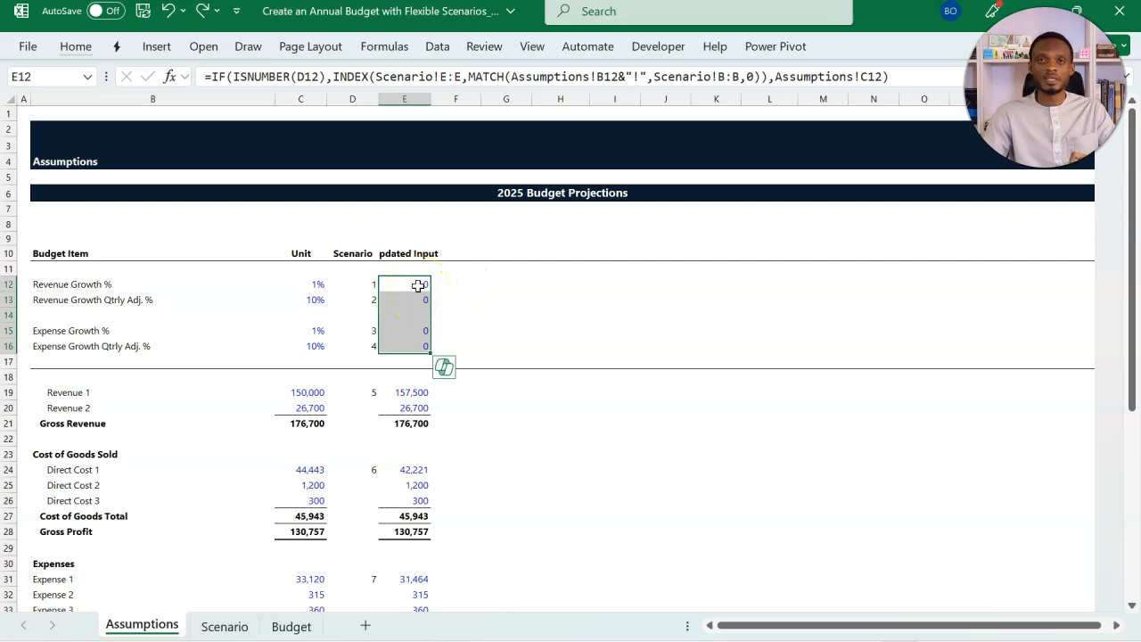
{"action": "left_click_drag", "start_coordinate": [418, 285], "coordinate": [416, 300]}
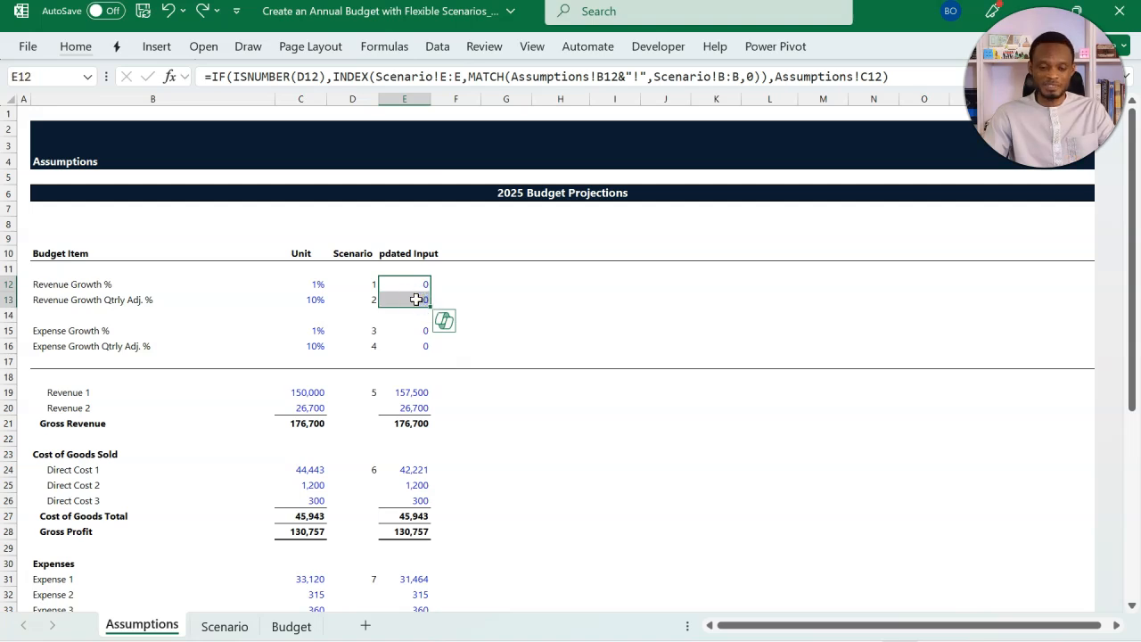
{"action": "left_click", "coordinate": [415, 331], "text": "ctrl"}
{"action": "left_click_drag", "start_coordinate": [415, 333], "coordinate": [415, 346]}
{"action": "key", "text": "ctrl+shift+5"}
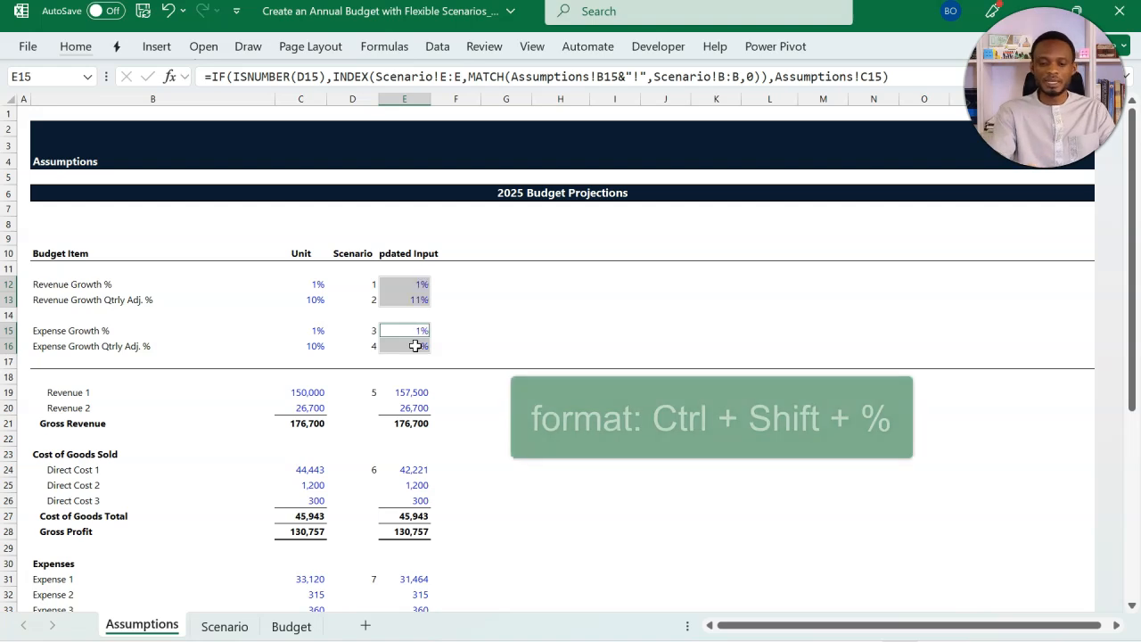
{"action": "key", "text": "alt"}
{"action": "key", "text": "h"}
{"action": "key", "text": "0"}
{"action": "key", "text": "alt"}
{"action": "key", "text": "h"}
{"action": "key", "text": "0"}
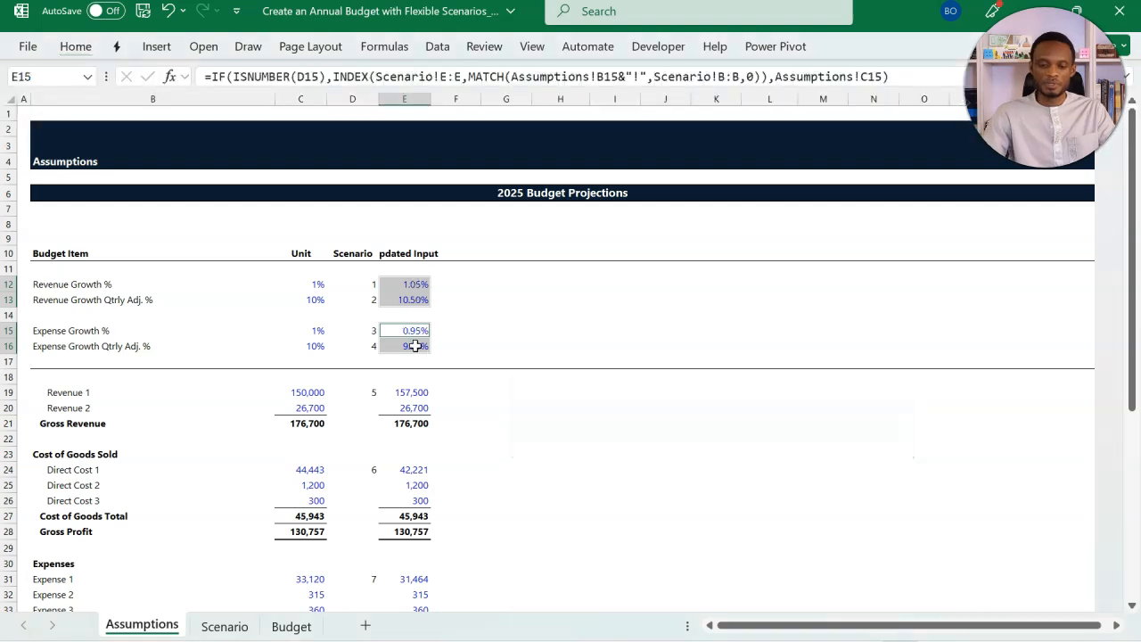
{"action": "left_click", "coordinate": [472, 295]}
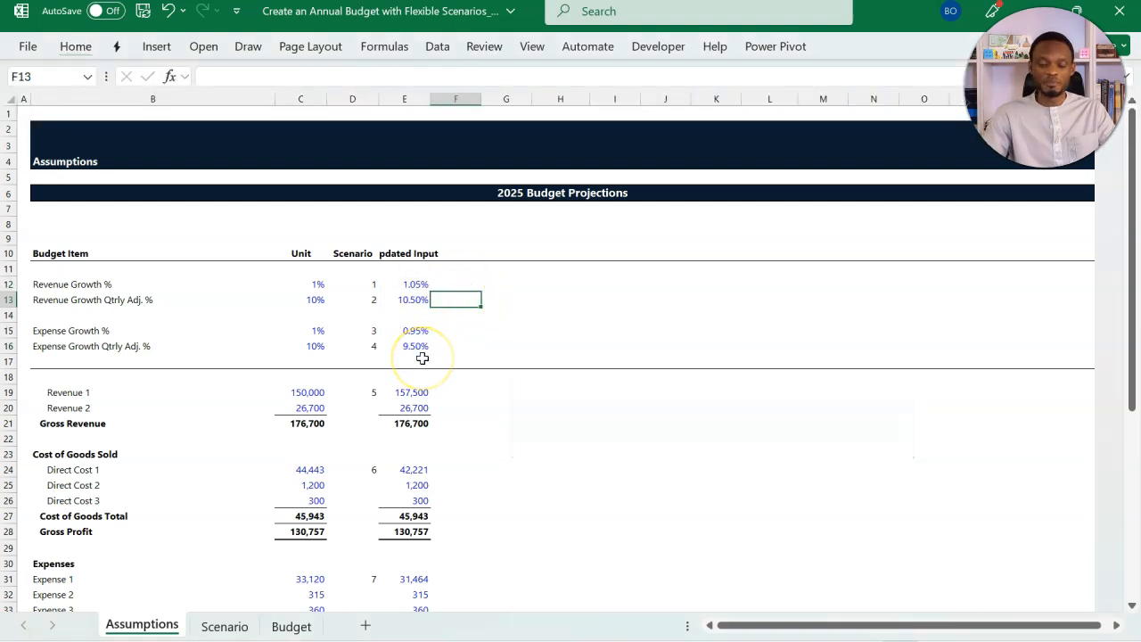
Step: Widen column E to fit the Updated Input heading and select the whole column
{"action": "scroll", "coordinate": [432, 425], "scroll_direction": "down", "scroll_amount": 3}
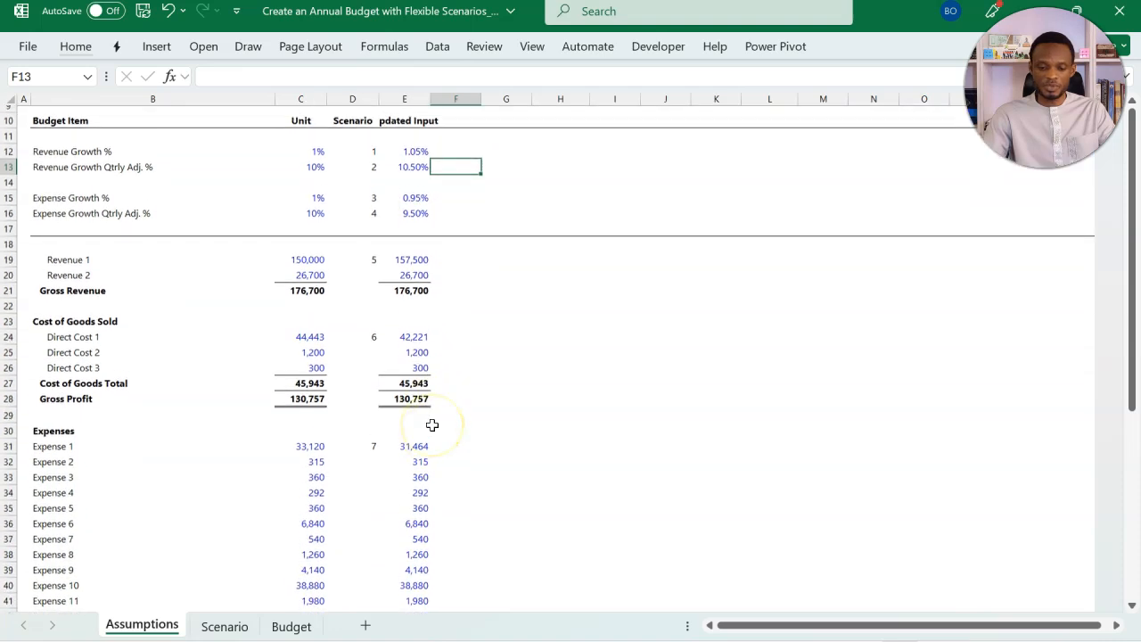
{"action": "scroll", "coordinate": [432, 425], "scroll_direction": "up", "scroll_amount": 2}
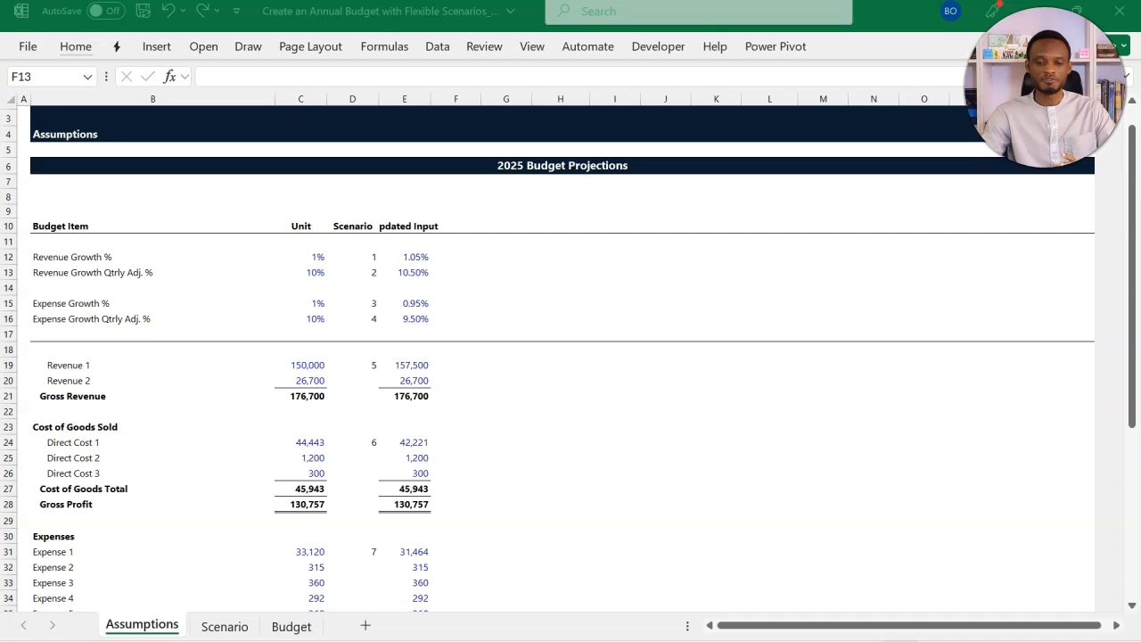
{"action": "left_click", "coordinate": [428, 99]}
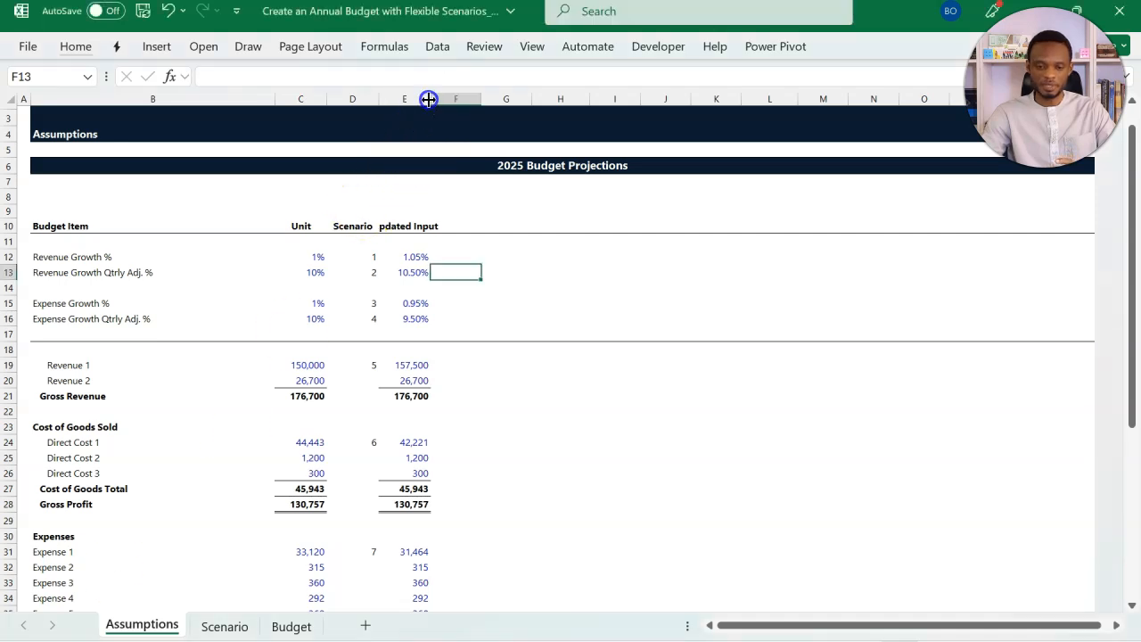
{"action": "double_click", "coordinate": [429, 99]}
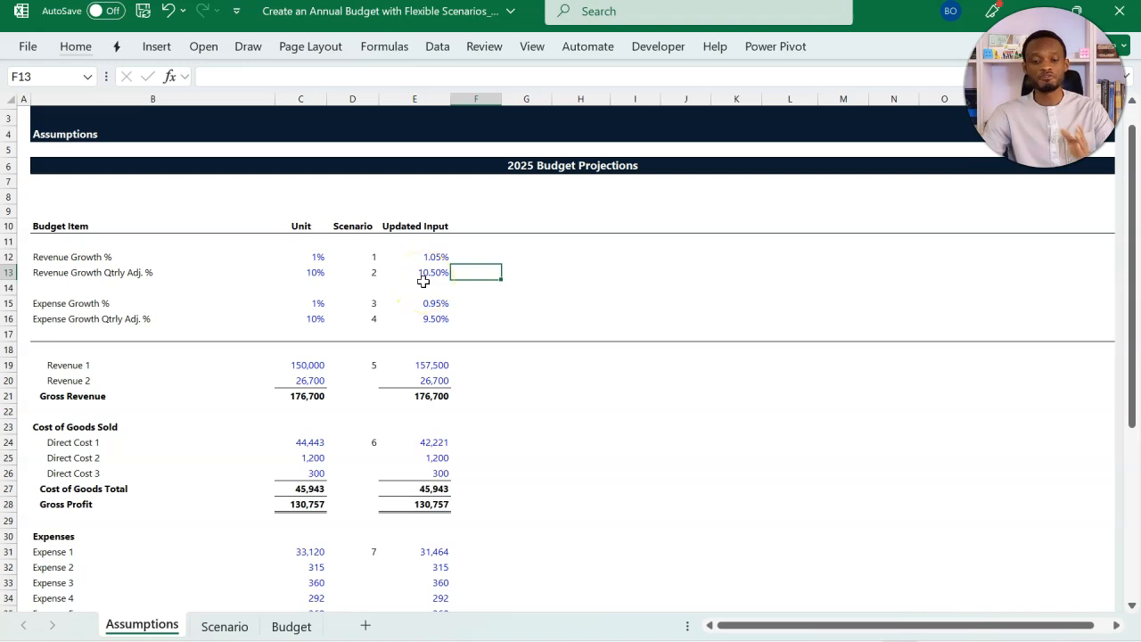
{"action": "left_click", "coordinate": [420, 98]}
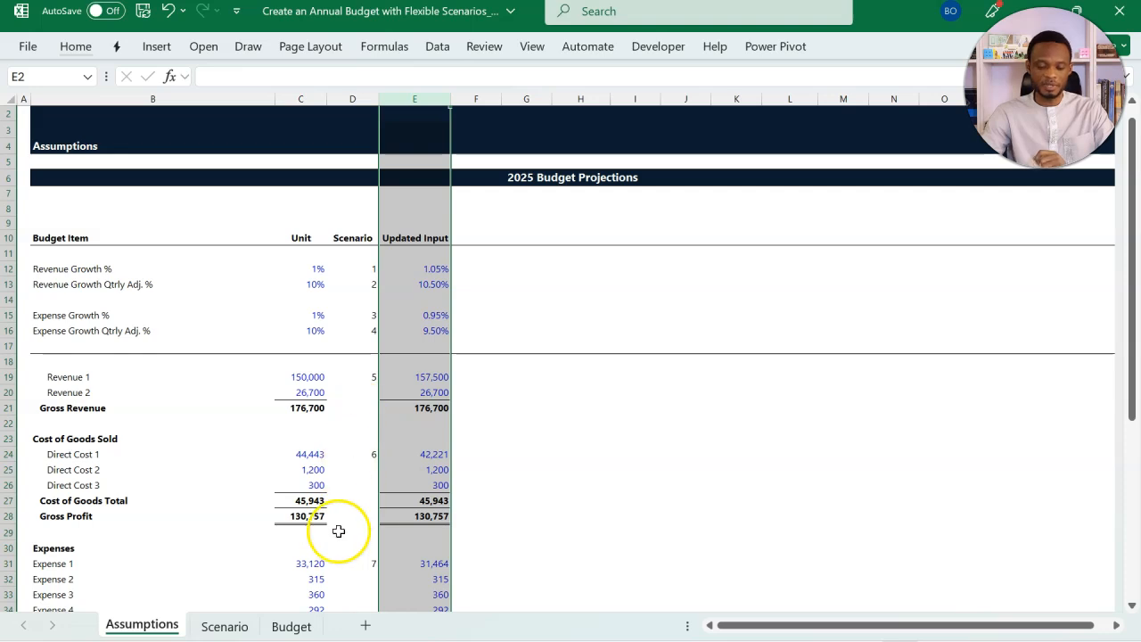
Step: Begin an INDEX formula in the Budget sheet's January Revenue Growth % cell, using column E of the Assumptions sheet as the array
{"action": "left_click", "coordinate": [292, 627]}
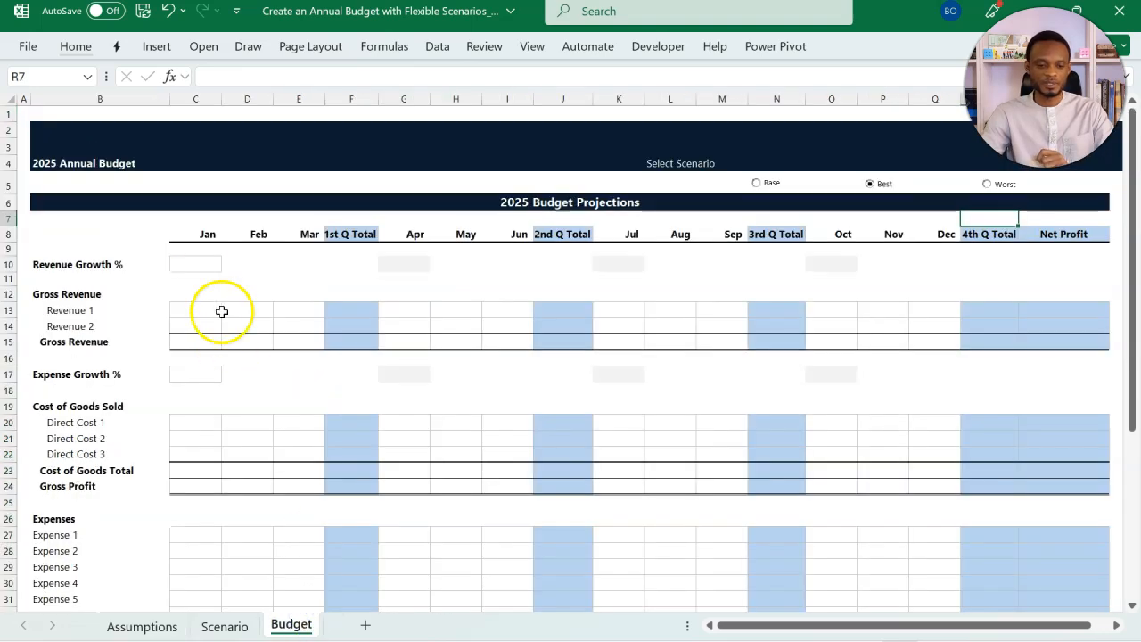
{"action": "left_click", "coordinate": [198, 265]}
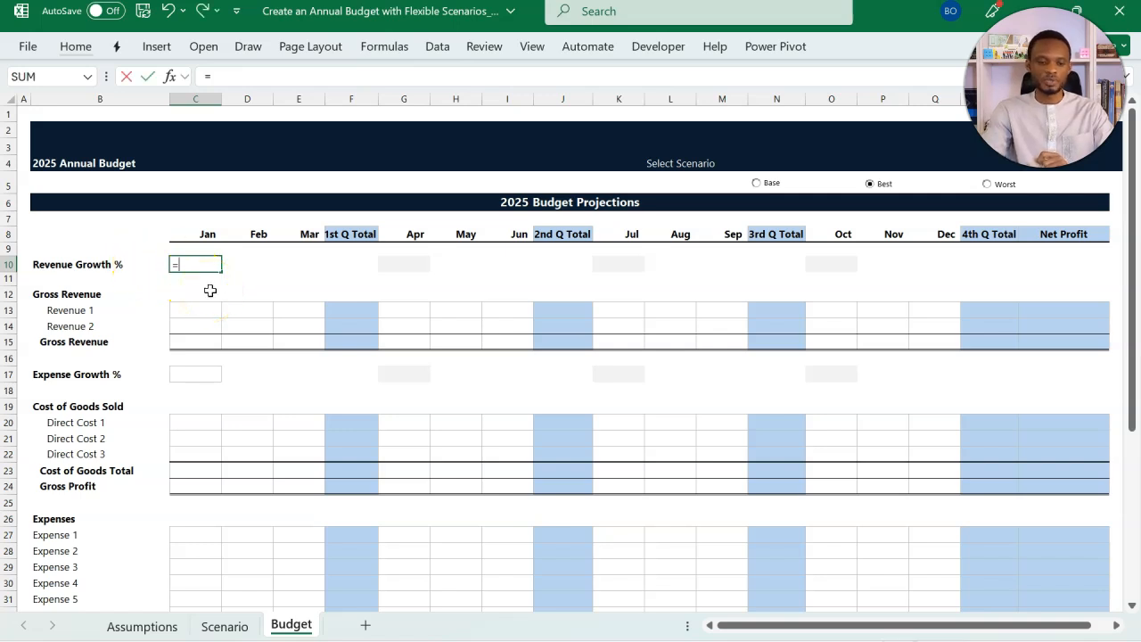
{"action": "type", "text": "=ind"}
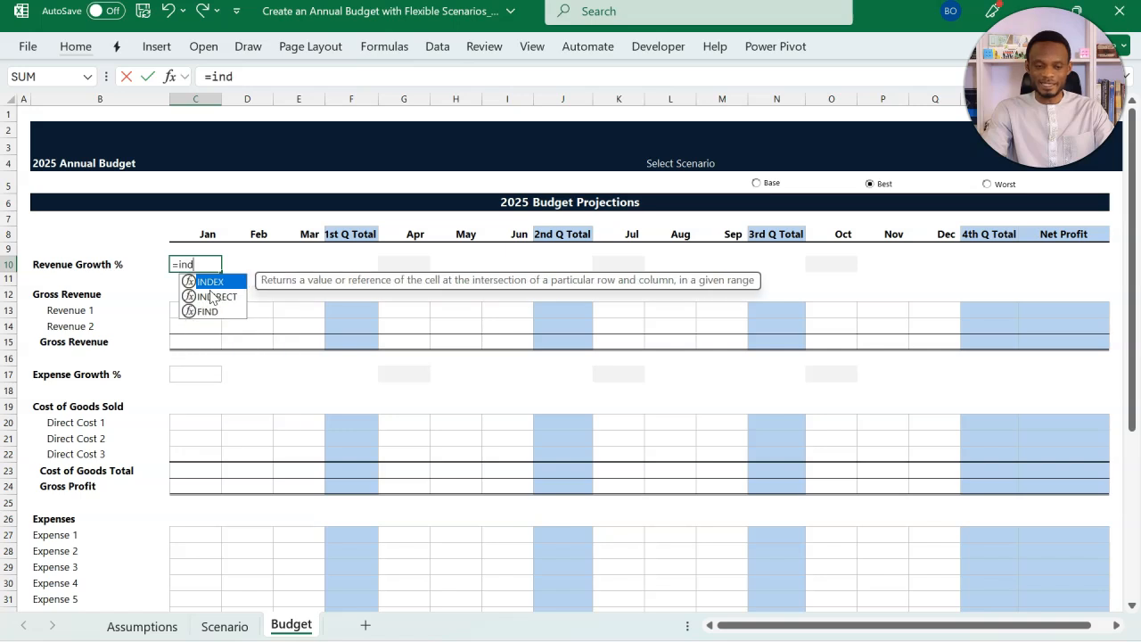
{"action": "key", "text": "Tab"}
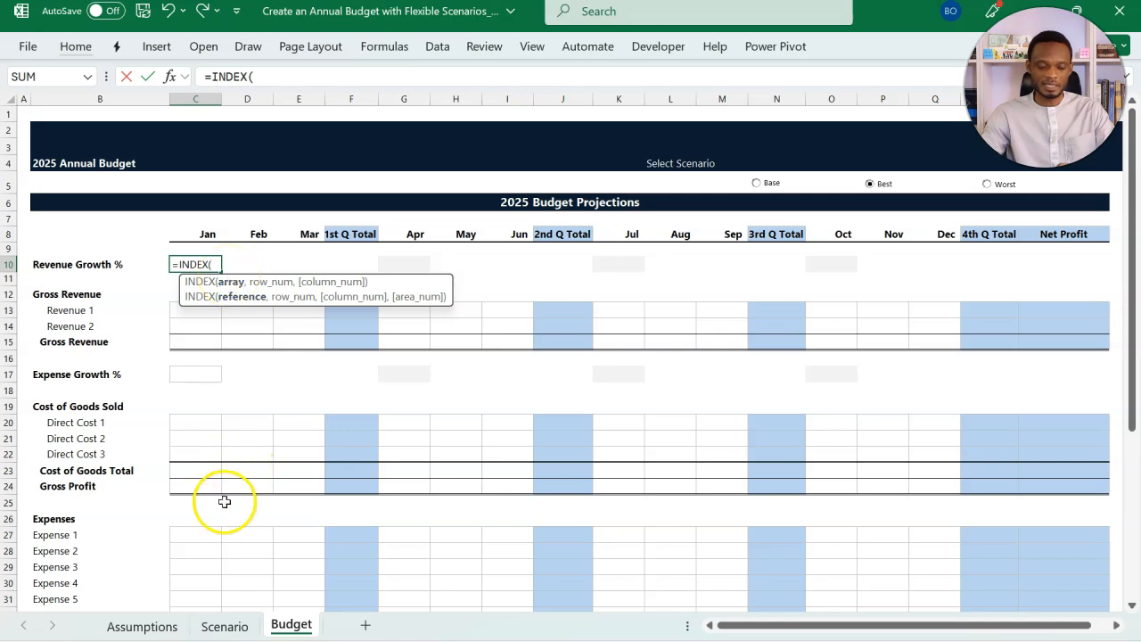
{"action": "left_click", "coordinate": [171, 627]}
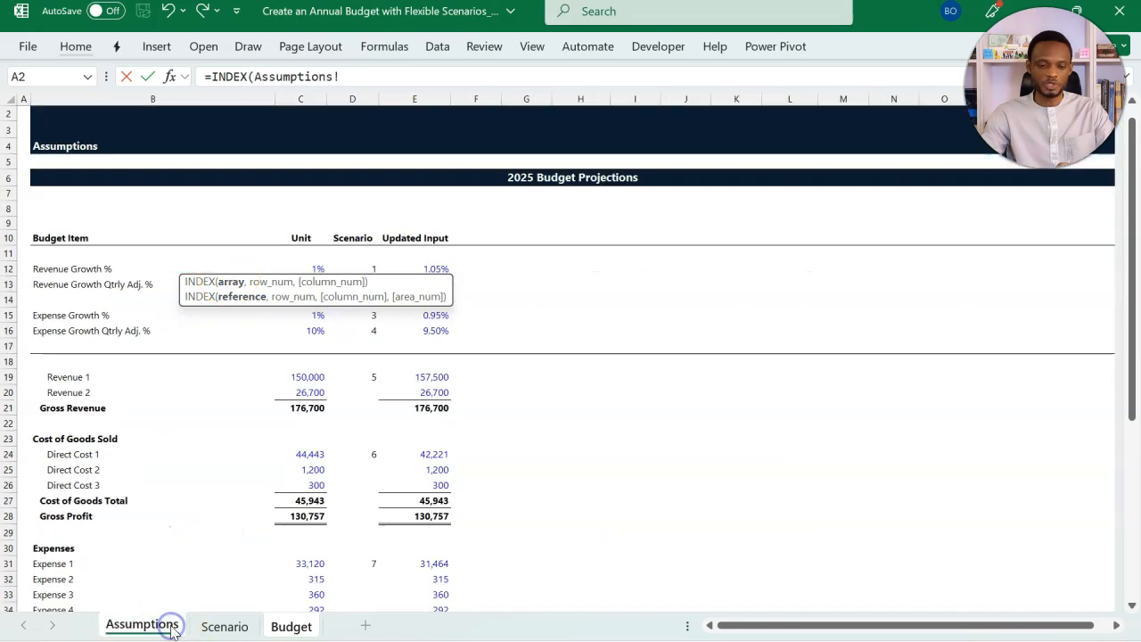
{"action": "left_click", "coordinate": [426, 99]}
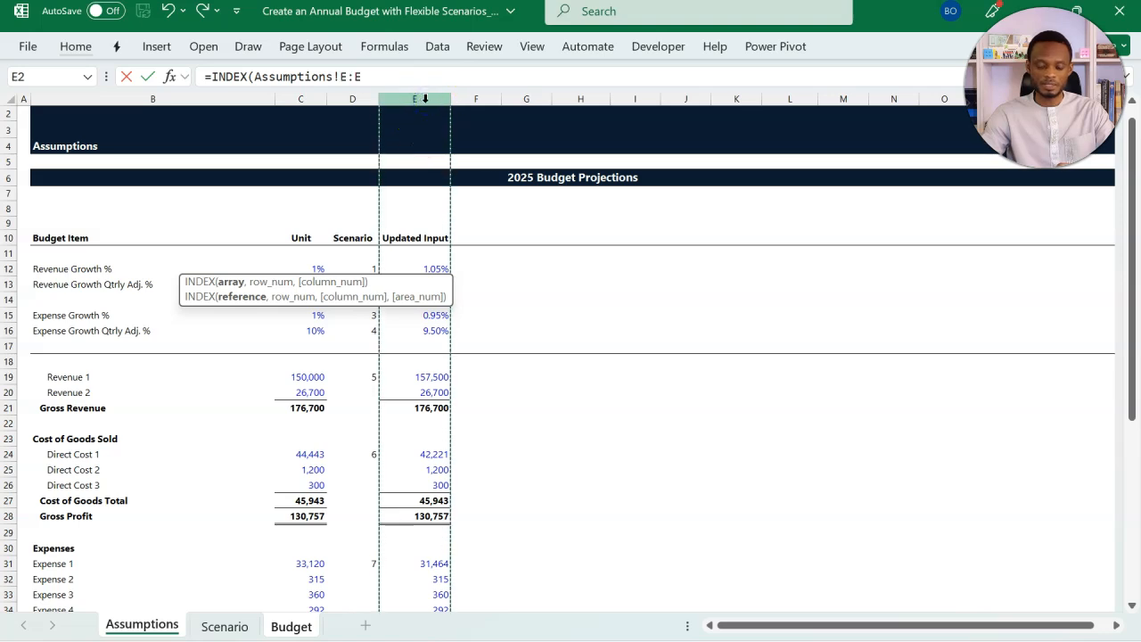
{"action": "type", "text": ","}
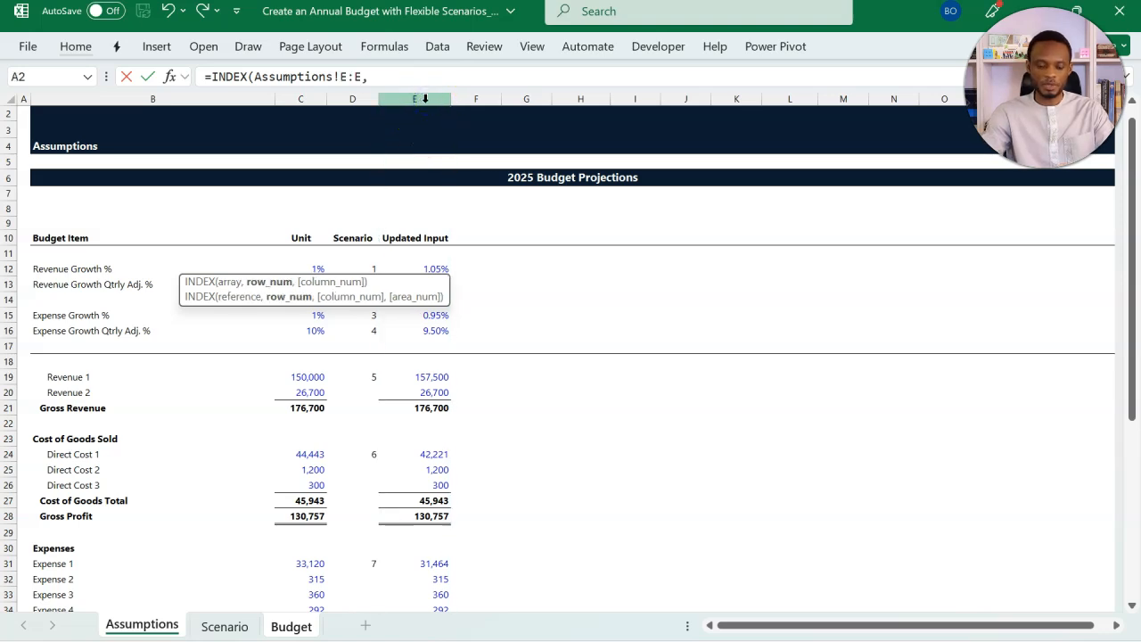
Step: Complete the January growth formula with a MATCH of Budget!B10 in Assumptions!B:B, using exact match type 0
{"action": "type", "text": "mat"}
{"action": "key", "text": "Tab"}
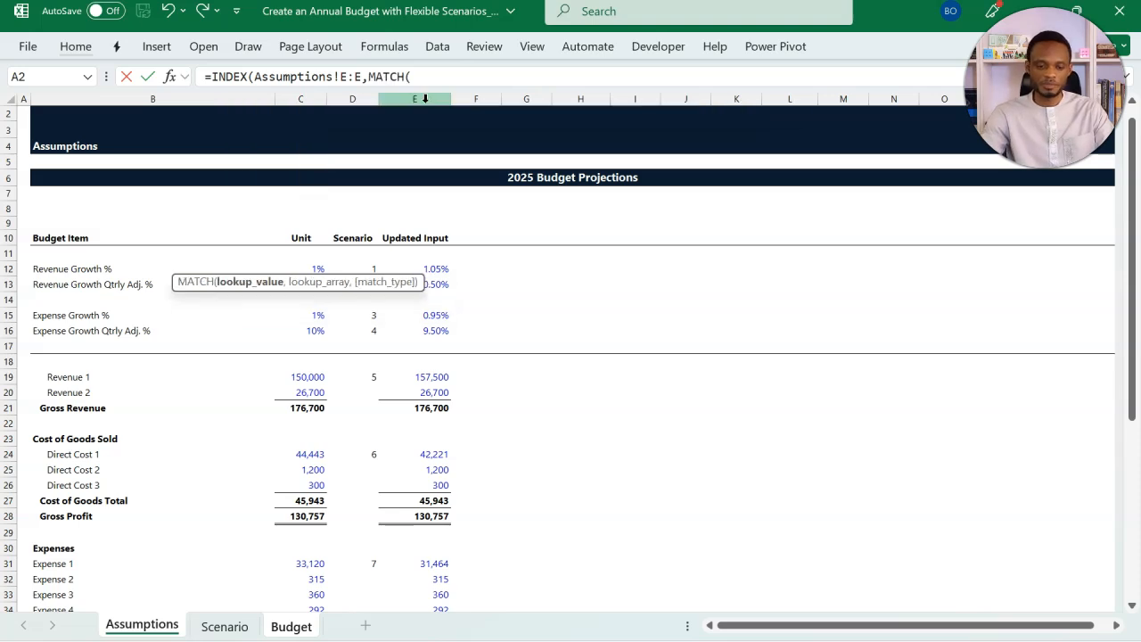
{"action": "left_click", "coordinate": [295, 627]}
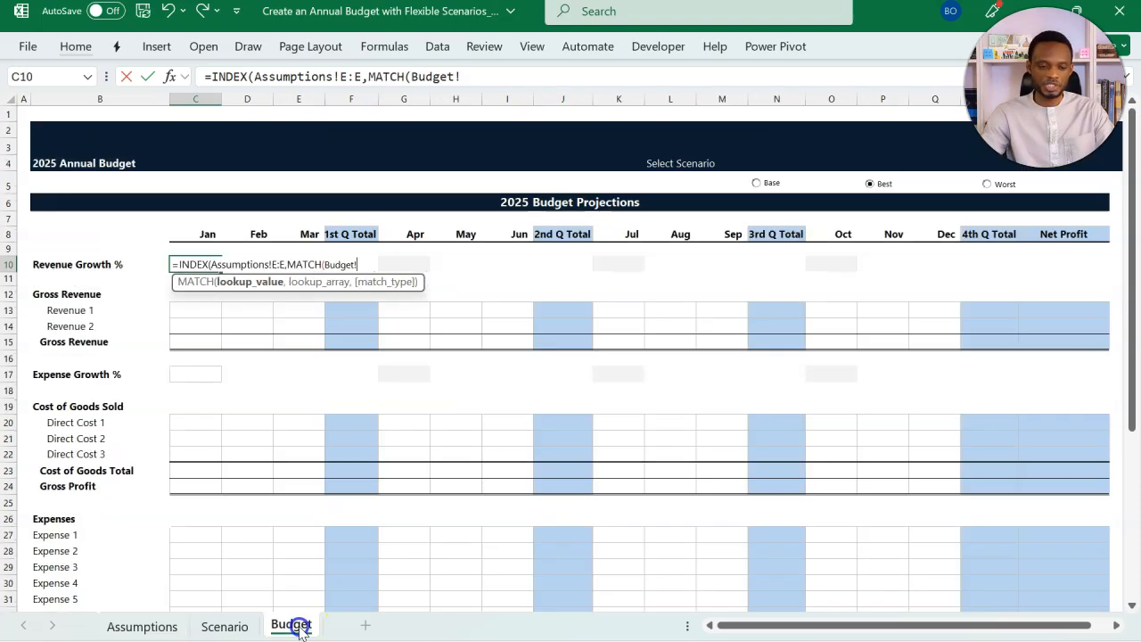
{"action": "left_click", "coordinate": [94, 265]}
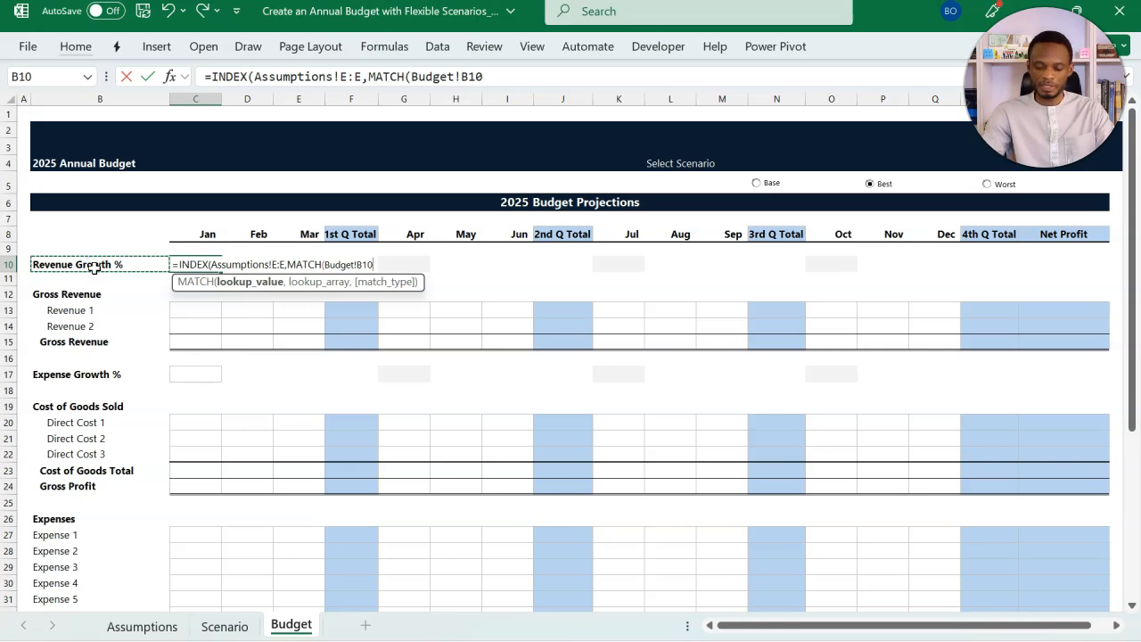
{"action": "type", "text": ","}
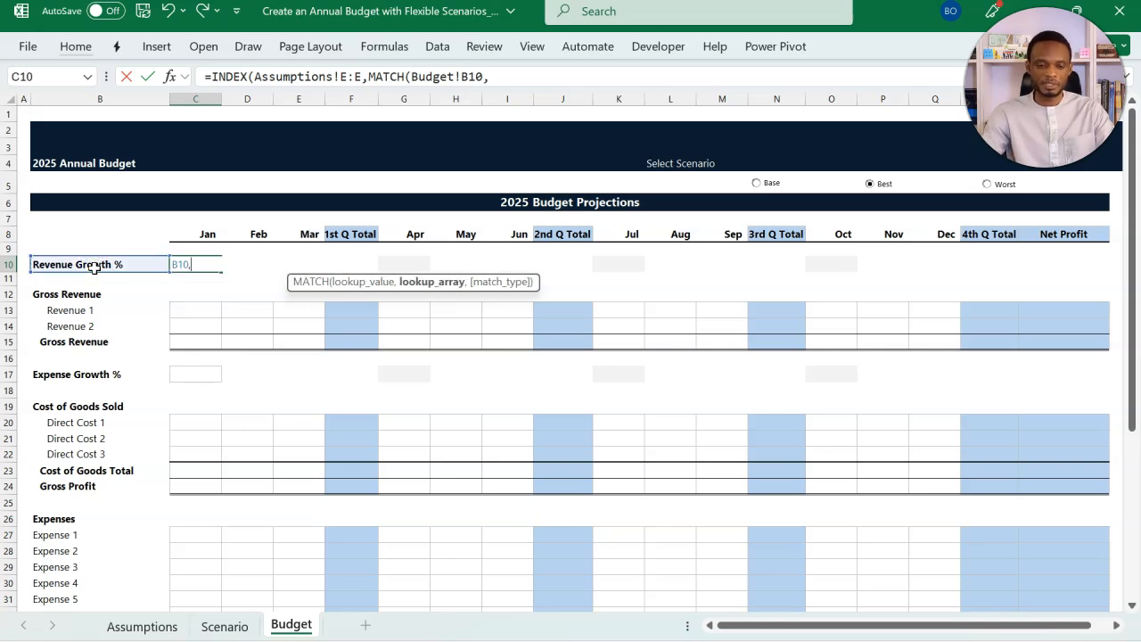
{"action": "left_click", "coordinate": [144, 626]}
{"action": "left_click", "coordinate": [171, 100]}
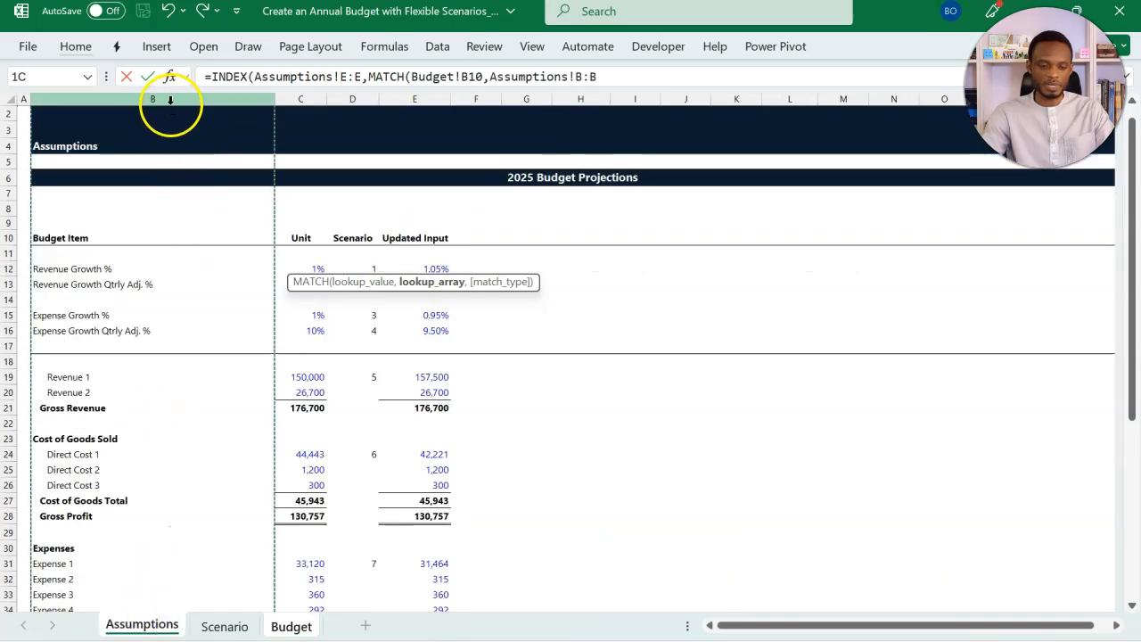
{"action": "type", "text": ","}
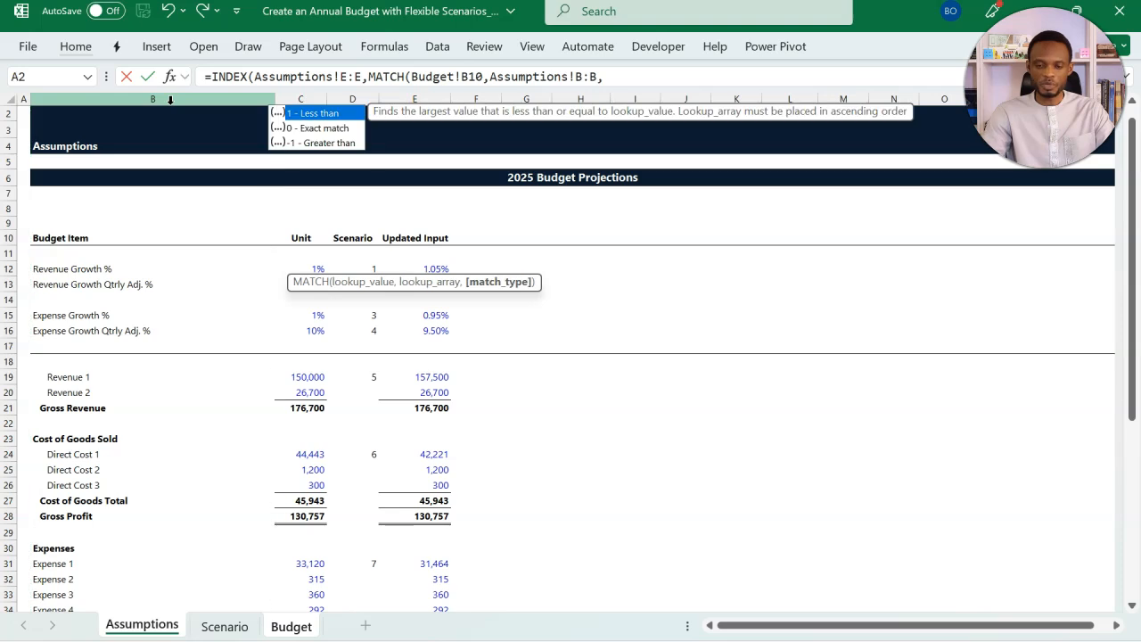
{"action": "key", "text": "Down"}
{"action": "key", "text": "Tab"}
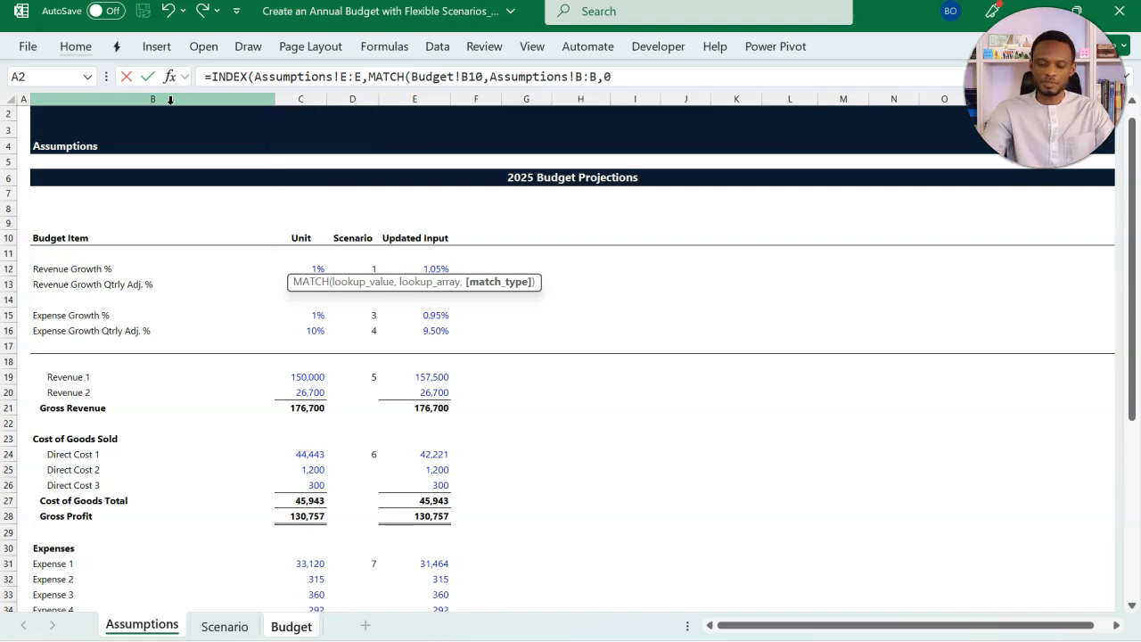
{"action": "type", "text": ")"}
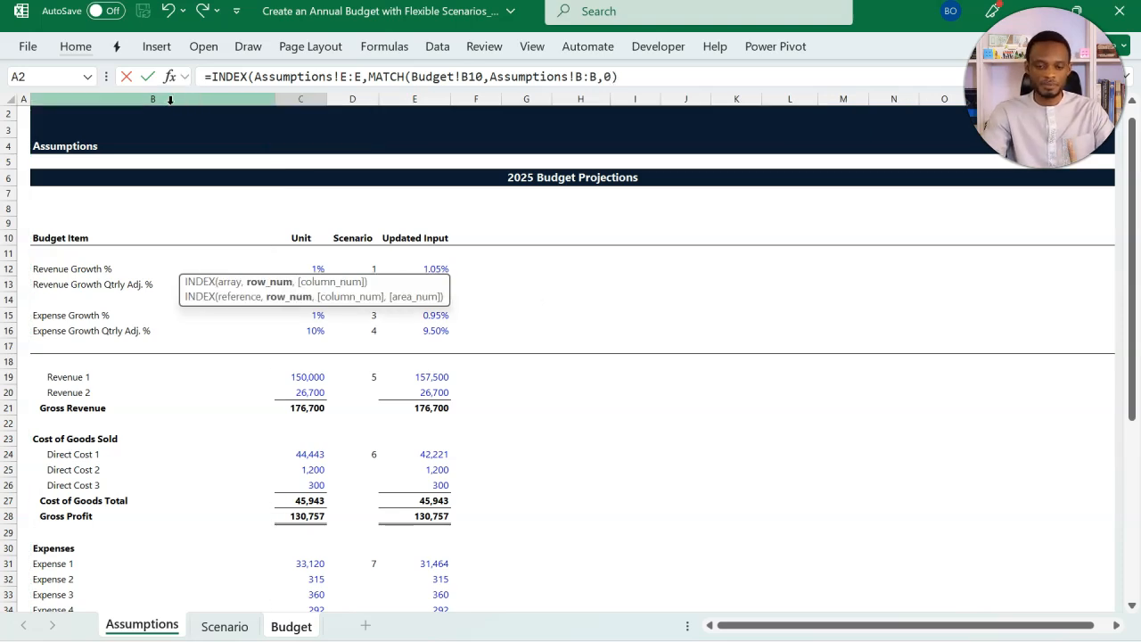
{"action": "type", "text": ")"}
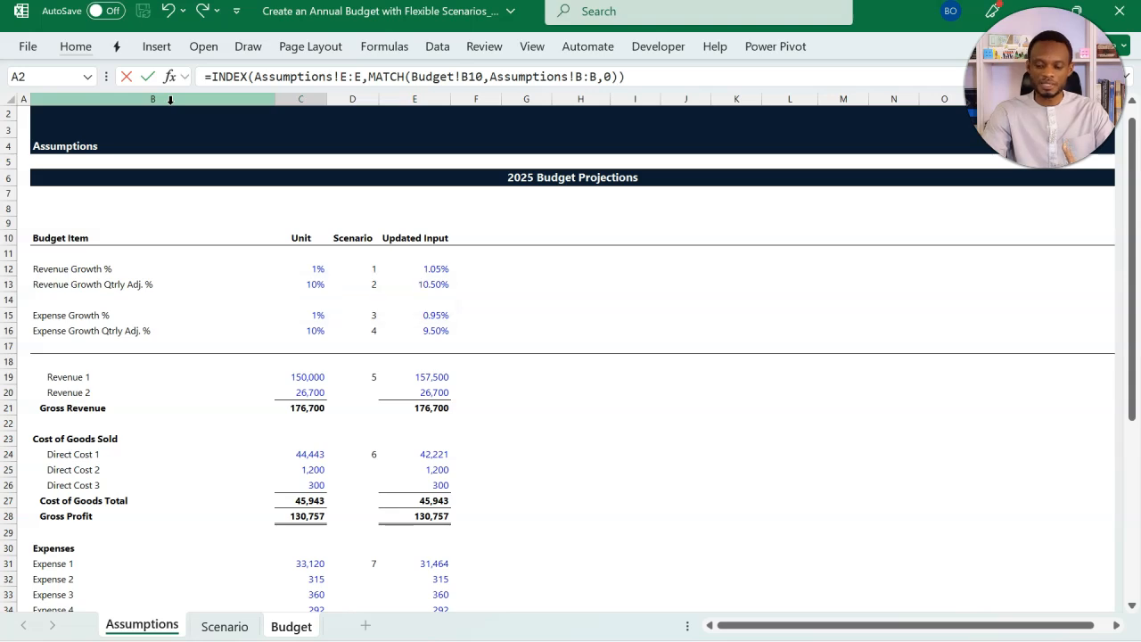
{"action": "key", "text": "Return"}
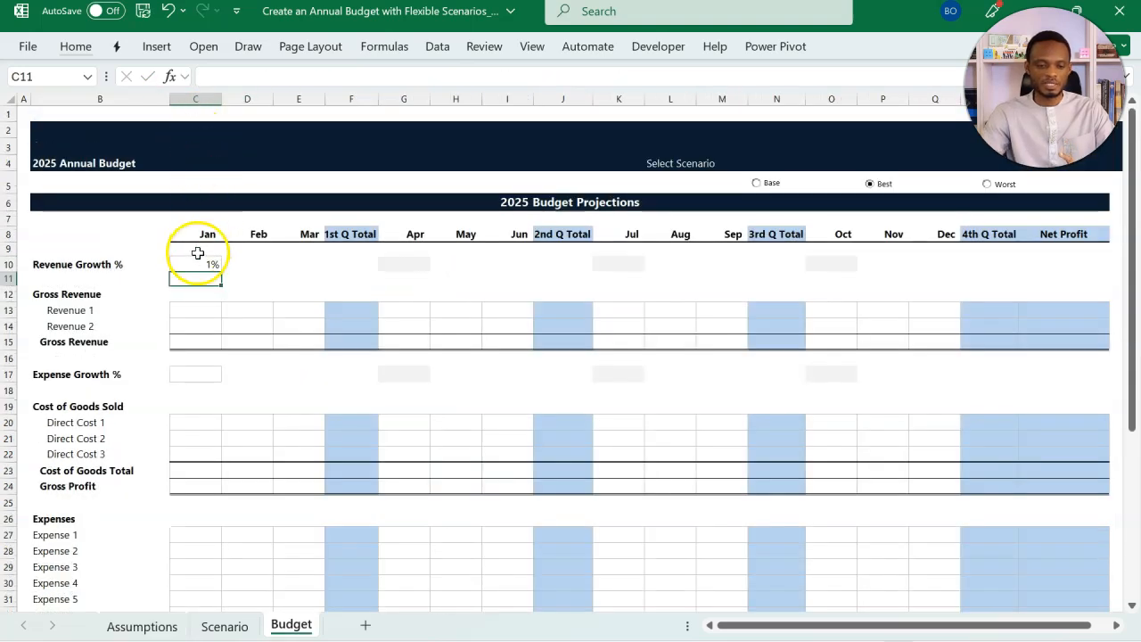
Step: Show the January Revenue Growth % in C10 with two decimal places
{"action": "left_click", "coordinate": [197, 260]}
{"action": "key", "text": "ctrl+F1"}
{"action": "key", "text": "alt+h"}
{"action": "key", "text": "0"}
{"action": "key", "text": "alt+h"}
{"action": "key", "text": "0"}
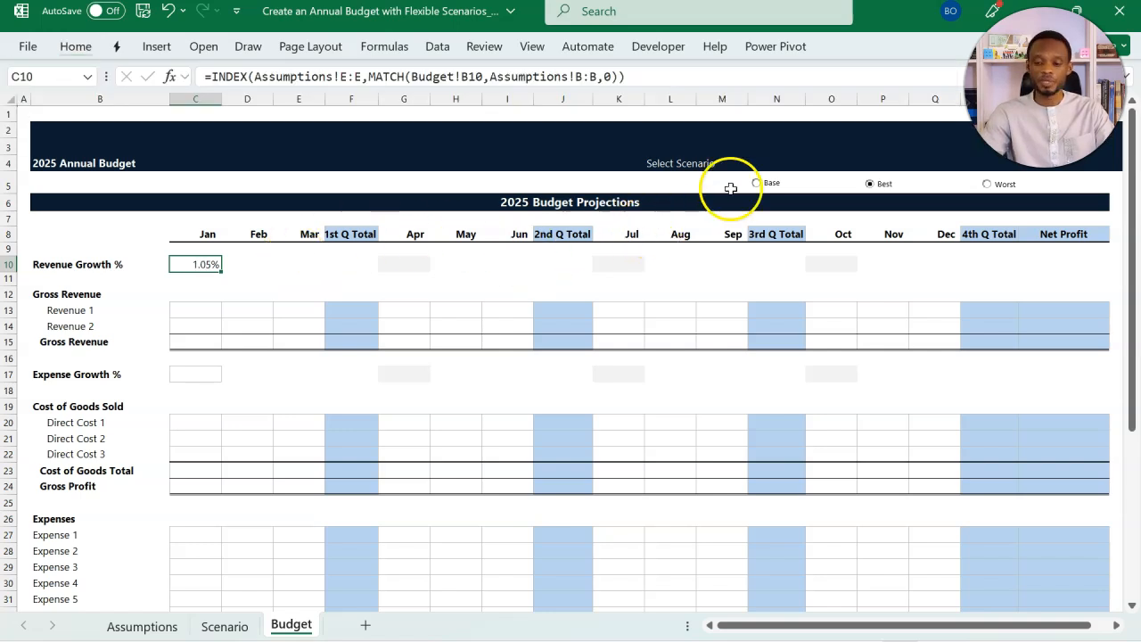
Step: Test the growth formula by switching the budget scenario to Base and finally to Worst
{"action": "left_click", "coordinate": [762, 184]}
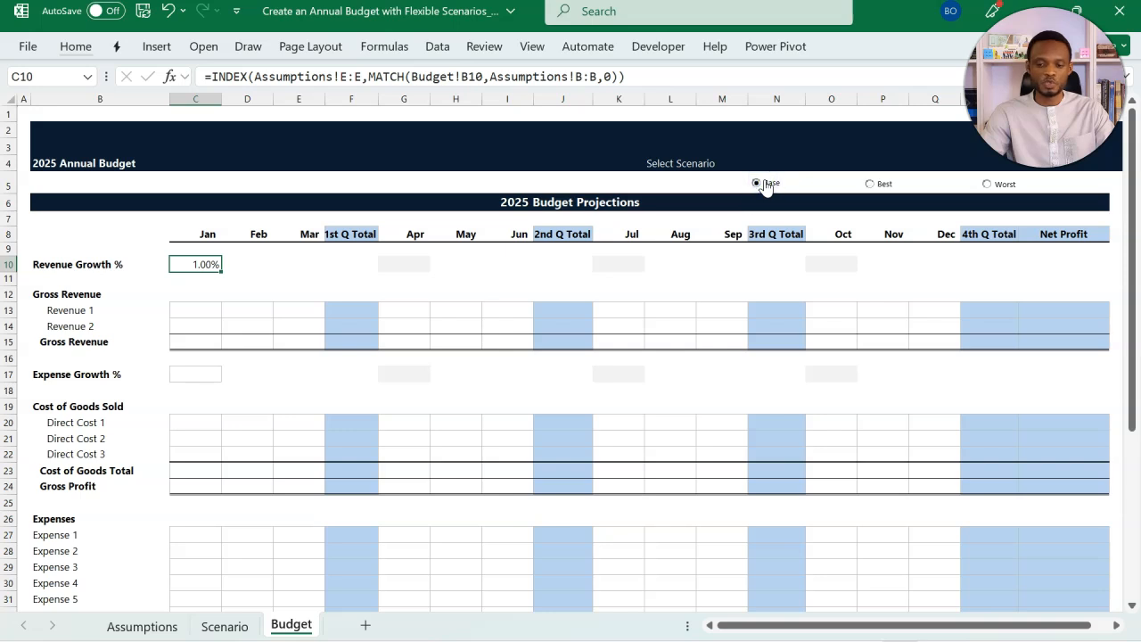
{"action": "left_click", "coordinate": [986, 185]}
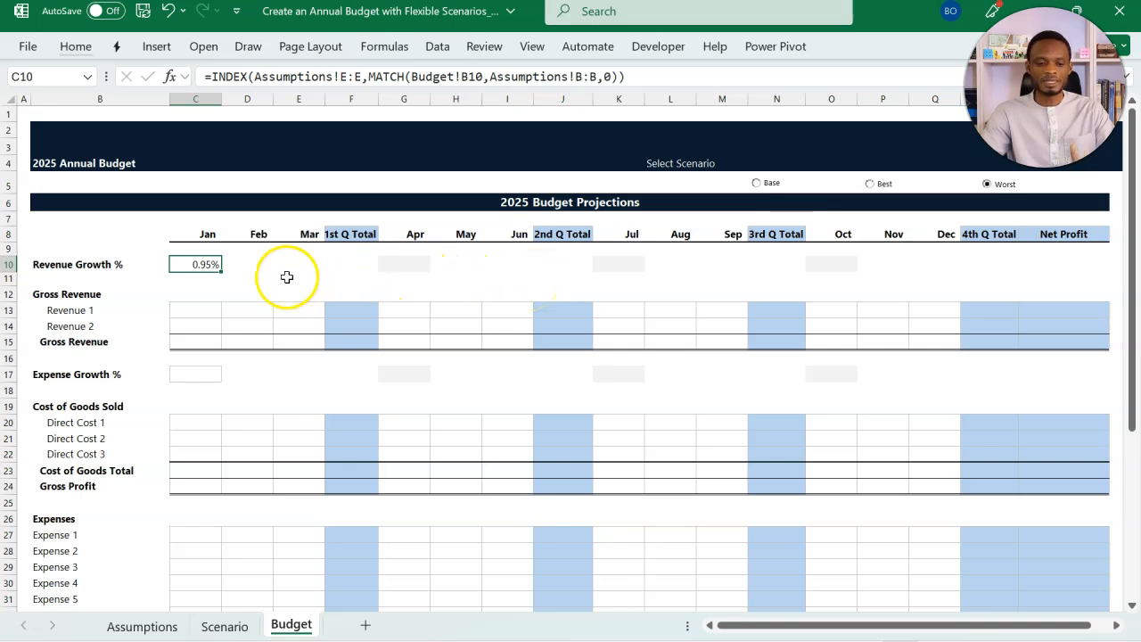
Step: Calculate April Revenue Growth % in G10 of the Budget sheet with the formula =C10*(1+Assumptions!$E$13)
{"action": "left_click", "coordinate": [399, 264]}
{"action": "type", "text": "="}
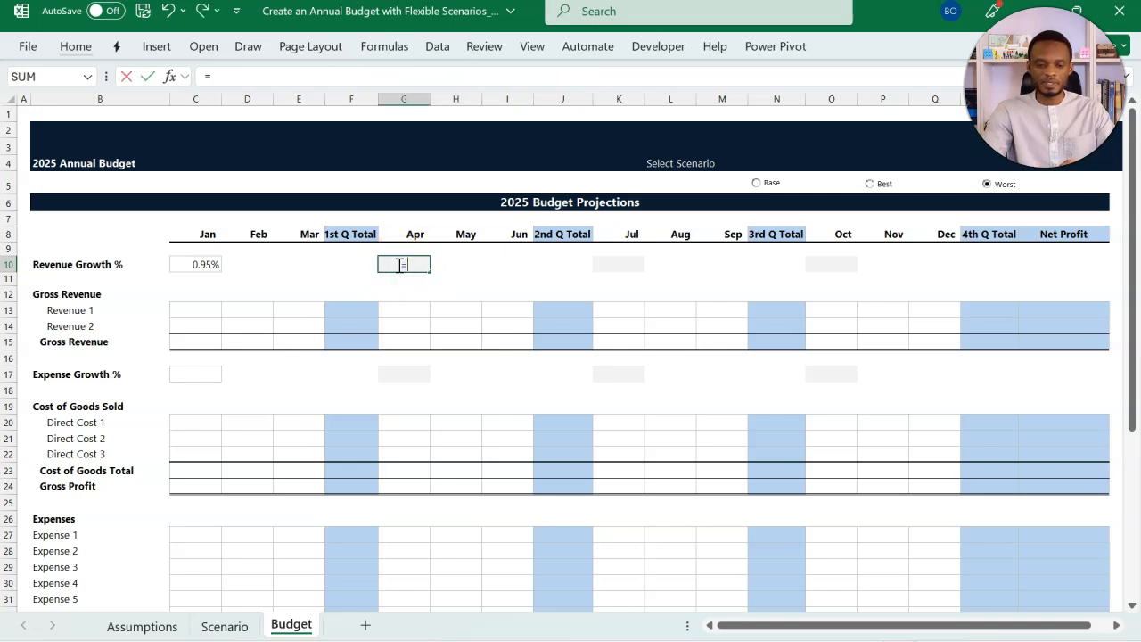
{"action": "left_click", "coordinate": [208, 267]}
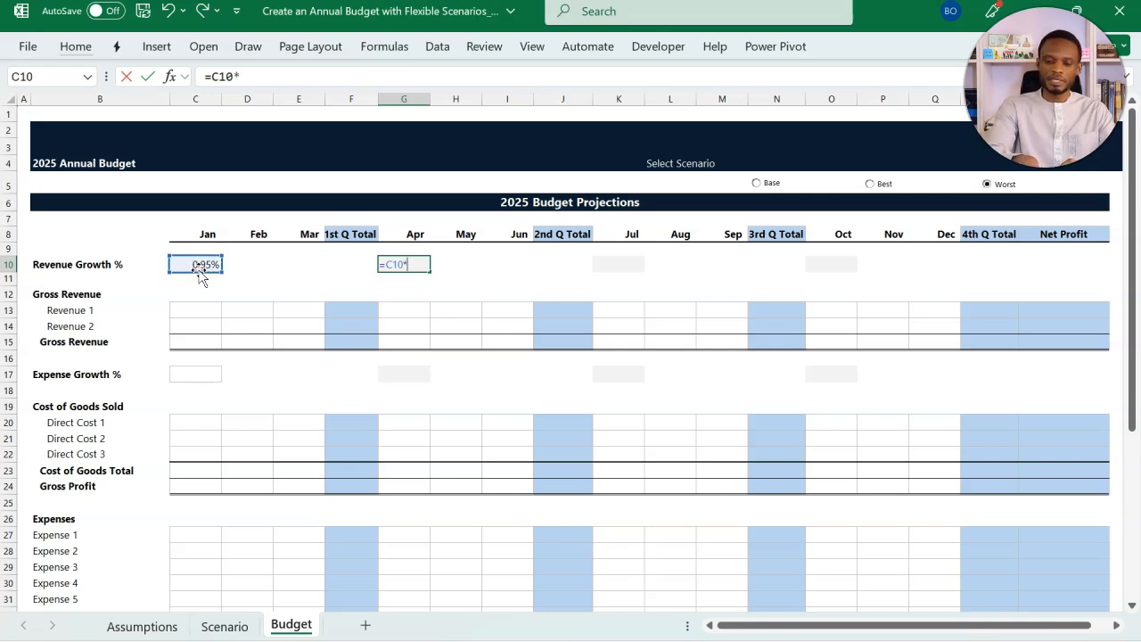
{"action": "type", "text": "*(1"}
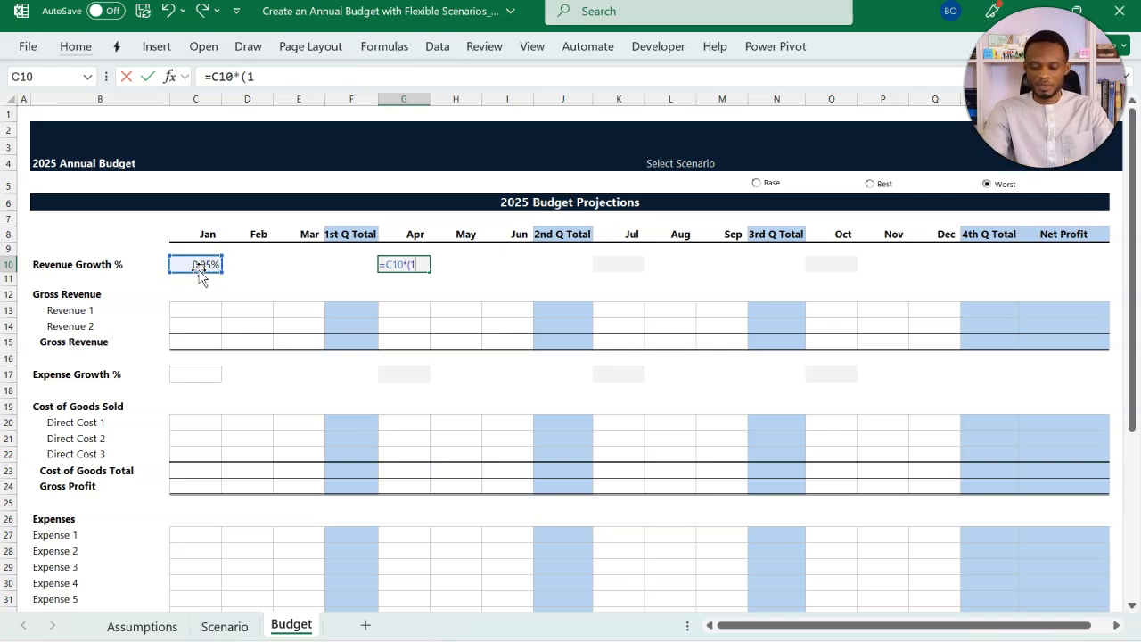
{"action": "type", "text": "+"}
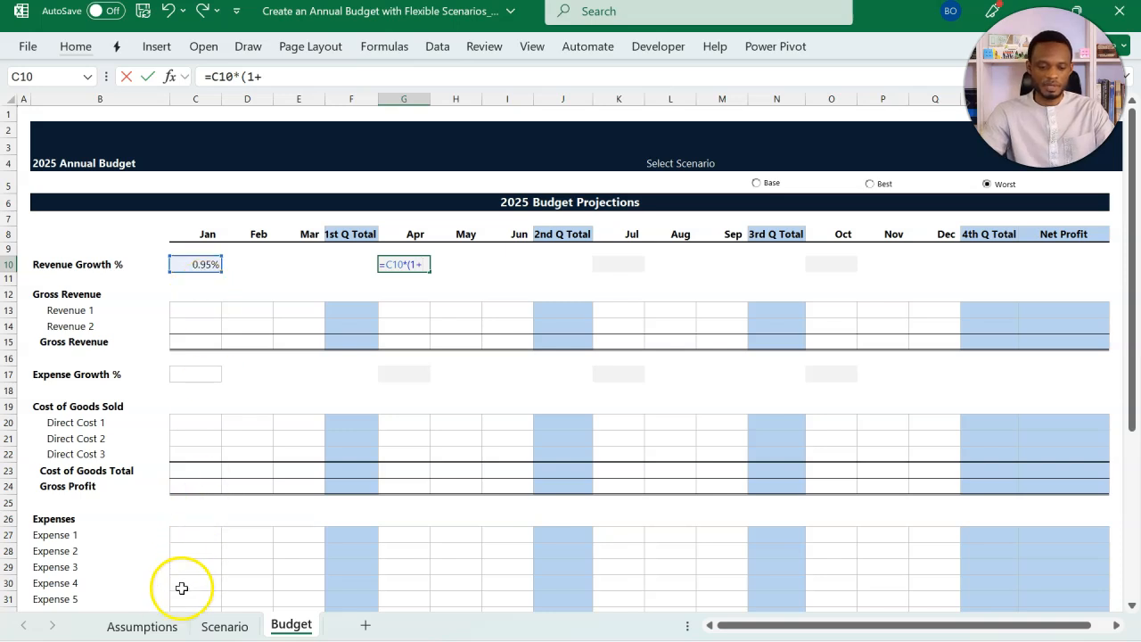
{"action": "left_click", "coordinate": [159, 626]}
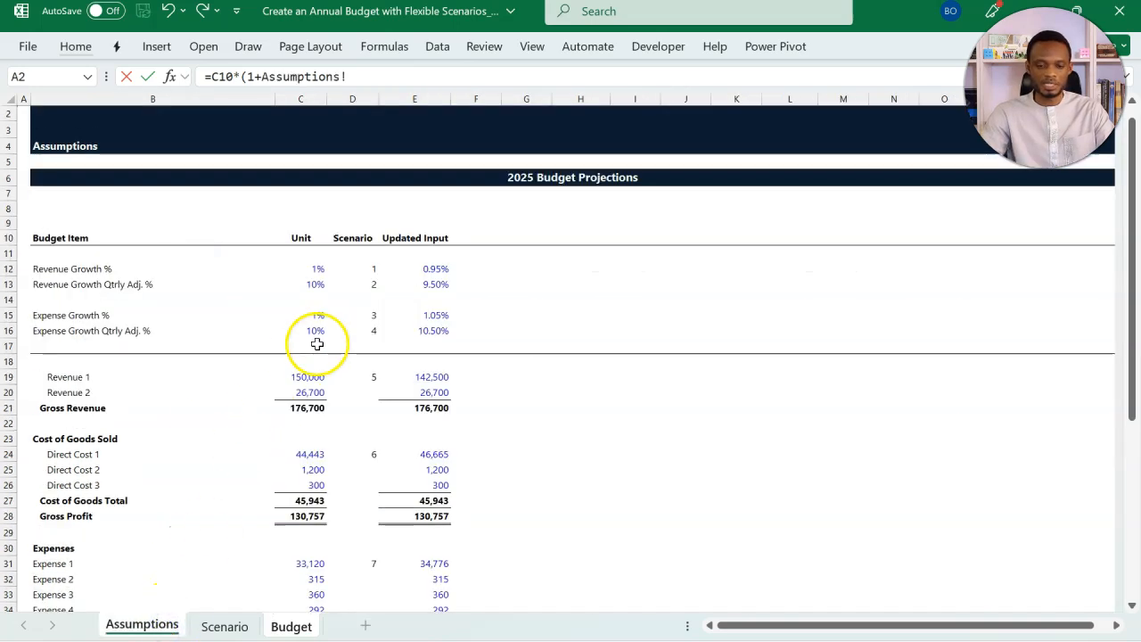
{"action": "left_click", "coordinate": [424, 284]}
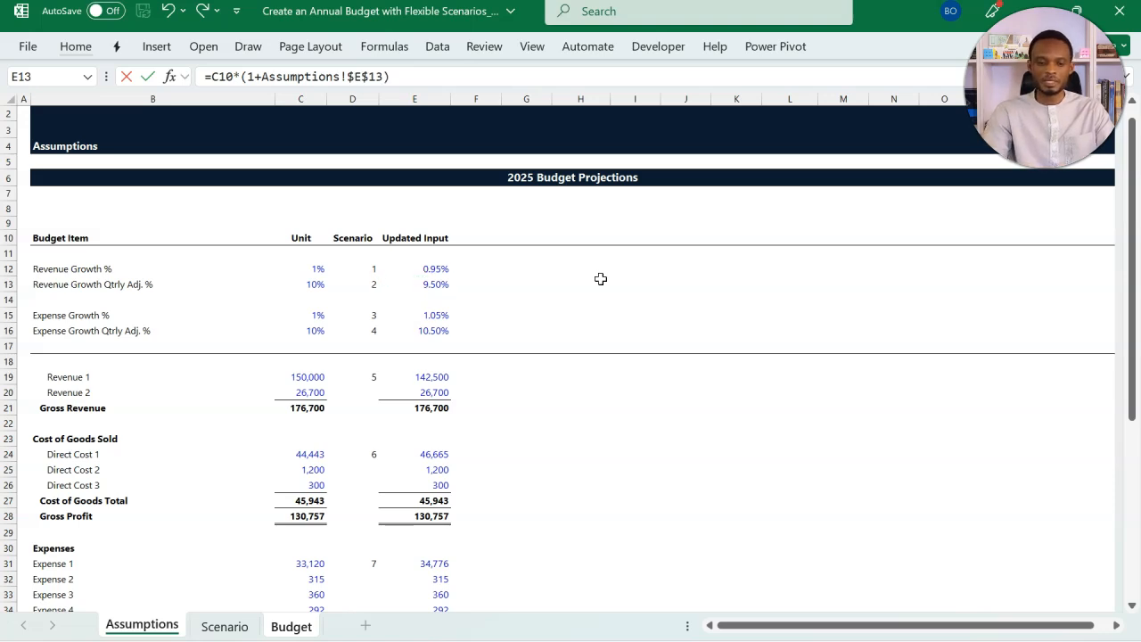
{"action": "key", "text": "Return"}
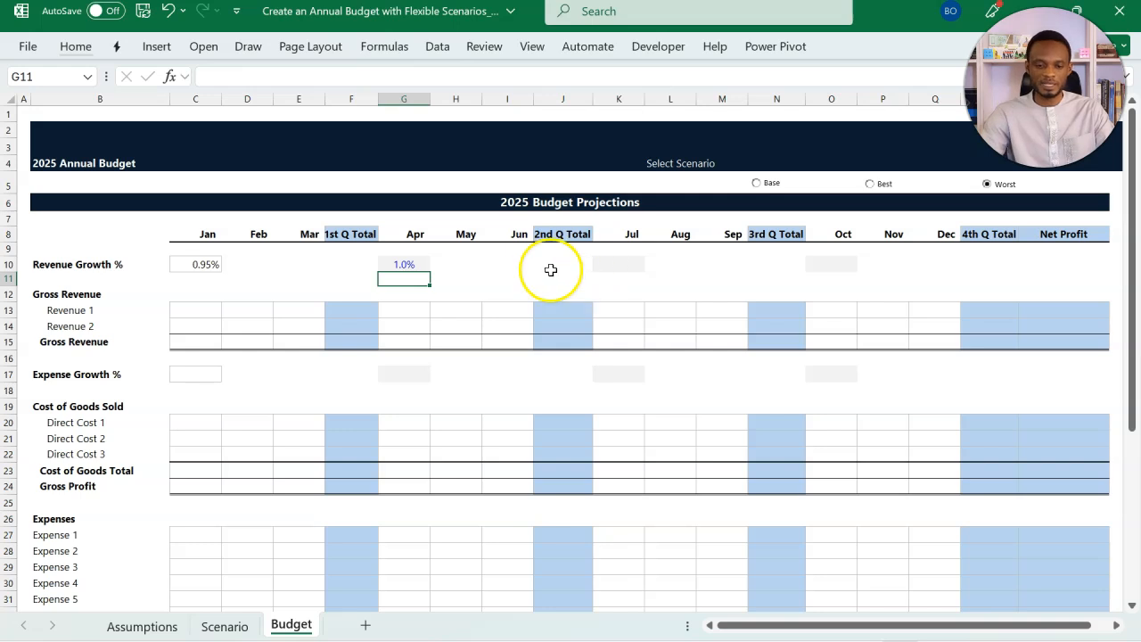
Step: Show the April Revenue Growth % in G10 with two decimal places
{"action": "left_click", "coordinate": [414, 265]}
{"action": "key", "text": "alt"}
{"action": "key", "text": "h"}
{"action": "key", "text": "0"}
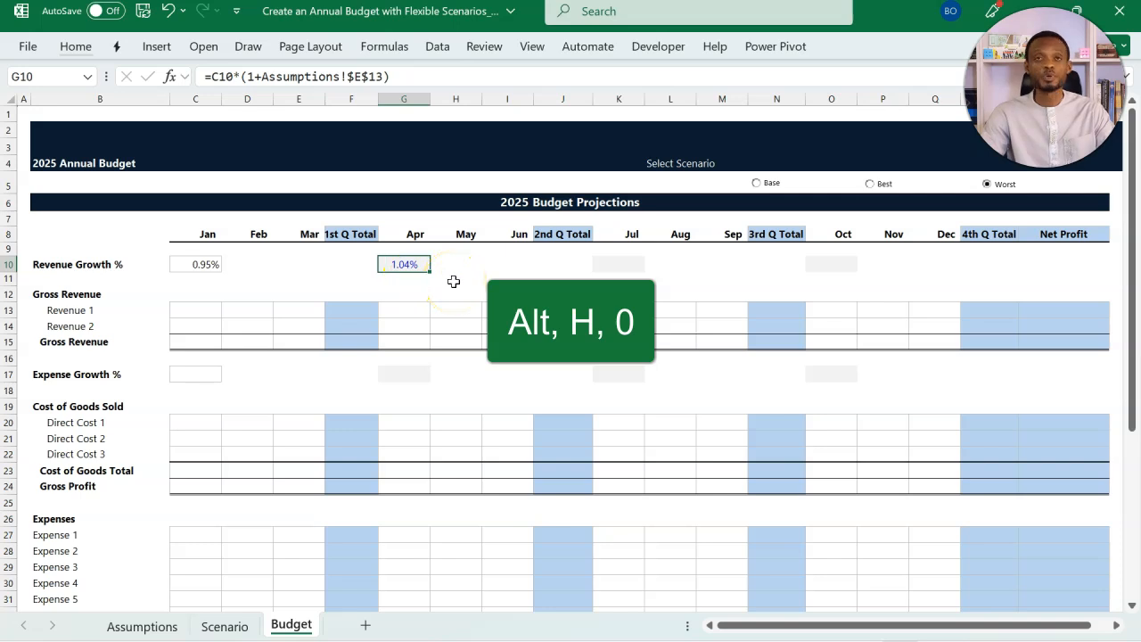
Step: Copy the April Revenue Growth % formula to the July and October cells, K10 and O10
{"action": "key", "text": "ctrl+c"}
{"action": "left_click", "coordinate": [604, 264]}
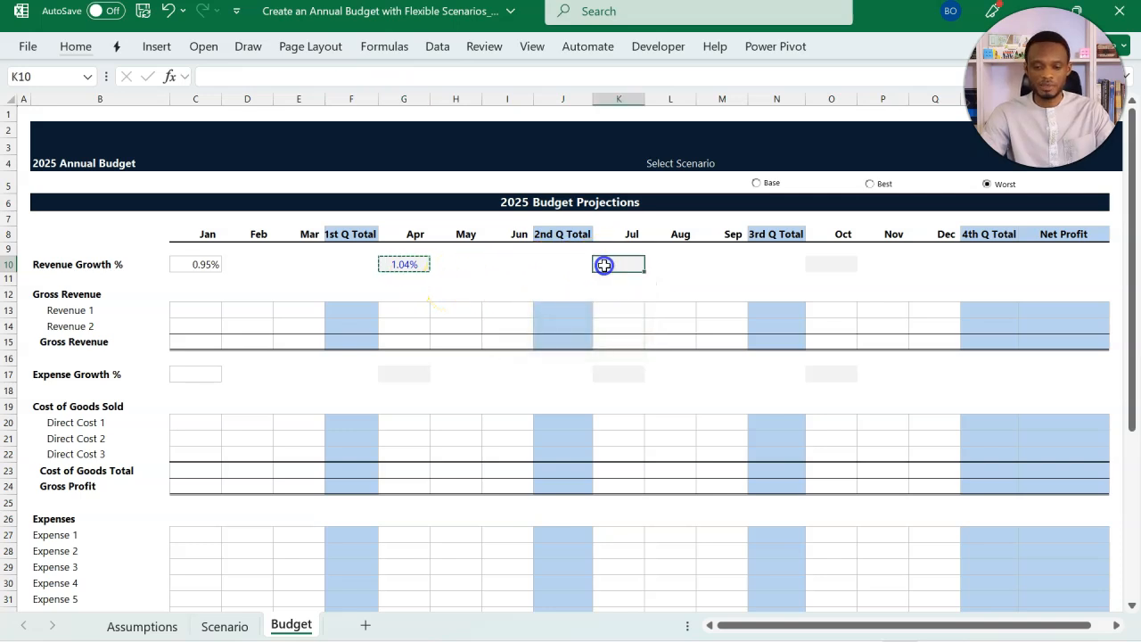
{"action": "key", "text": "ctrl+v"}
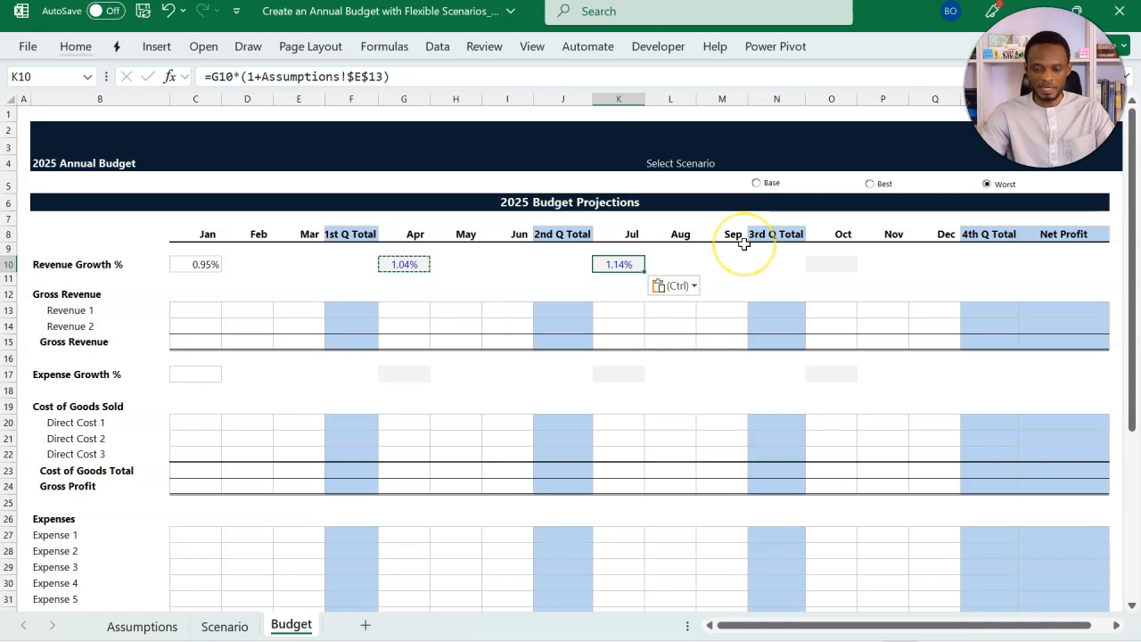
{"action": "key", "text": "ctrl"}
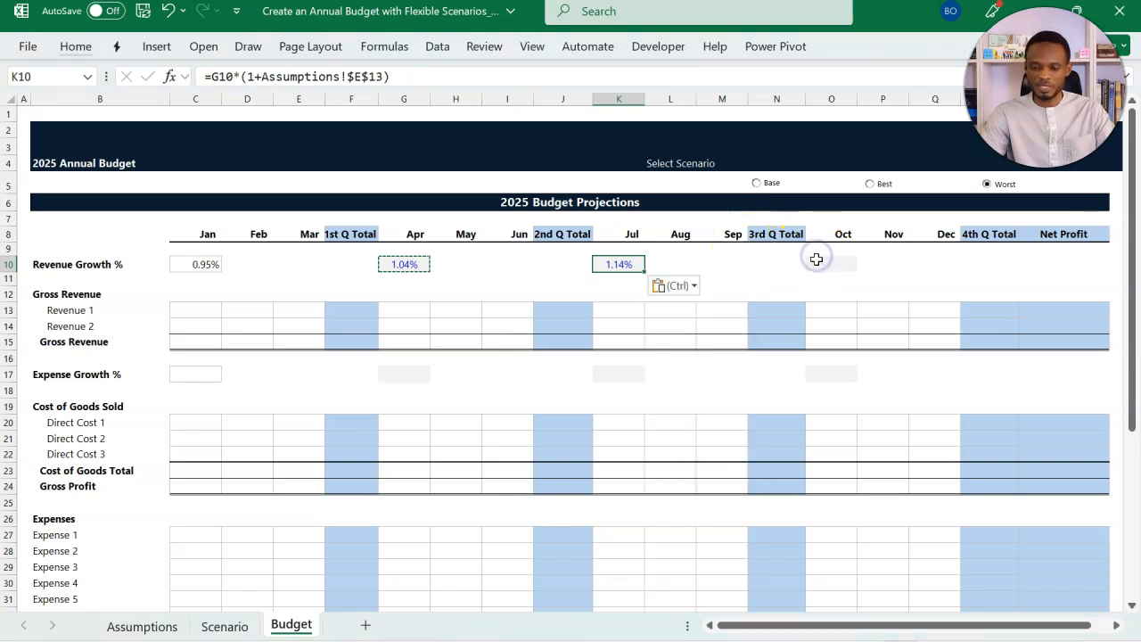
{"action": "left_click", "coordinate": [816, 259]}
{"action": "key", "text": "ctrl+v"}
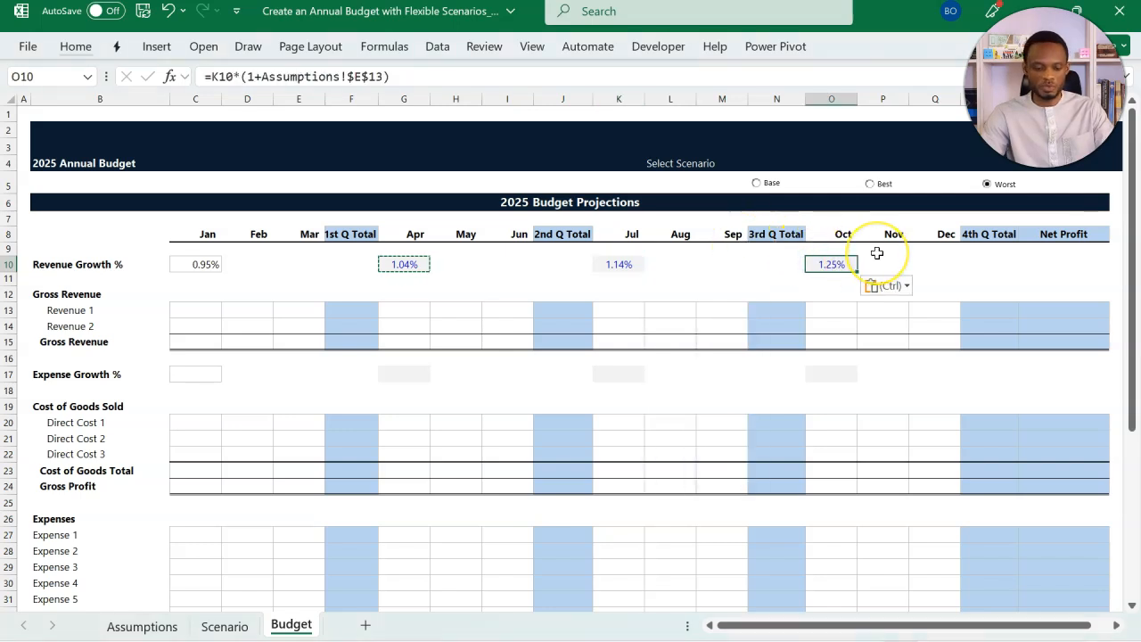
{"action": "key", "text": "Escape"}
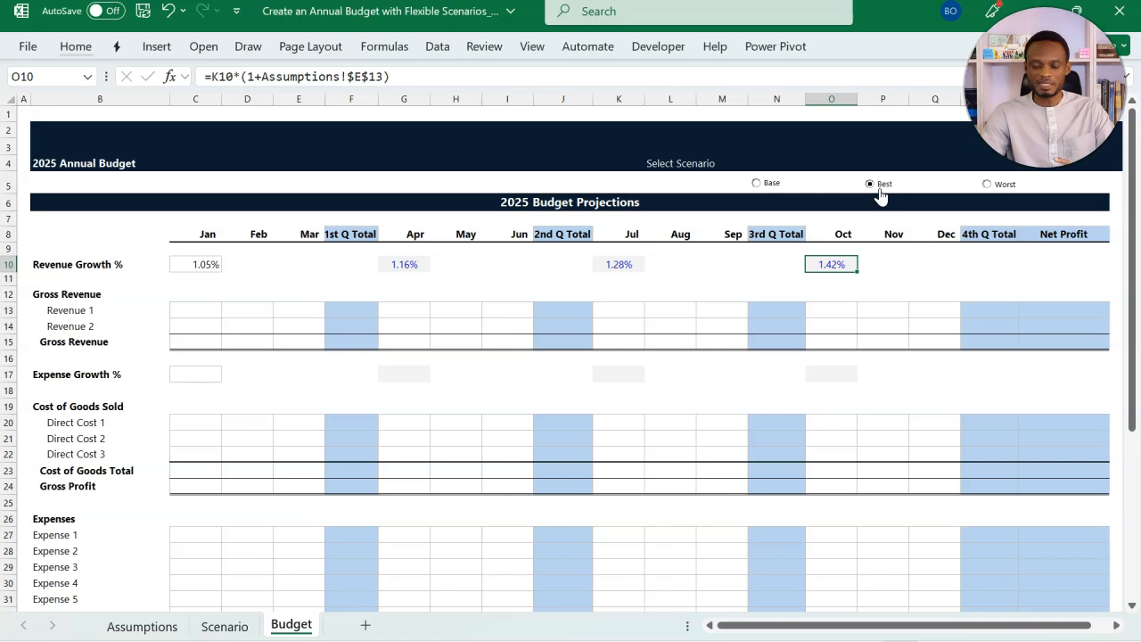
Step: Test the quarterly revenue growth rates by switching the budget scenario to Best, Base and finally Worst
{"action": "left_click", "coordinate": [772, 185]}
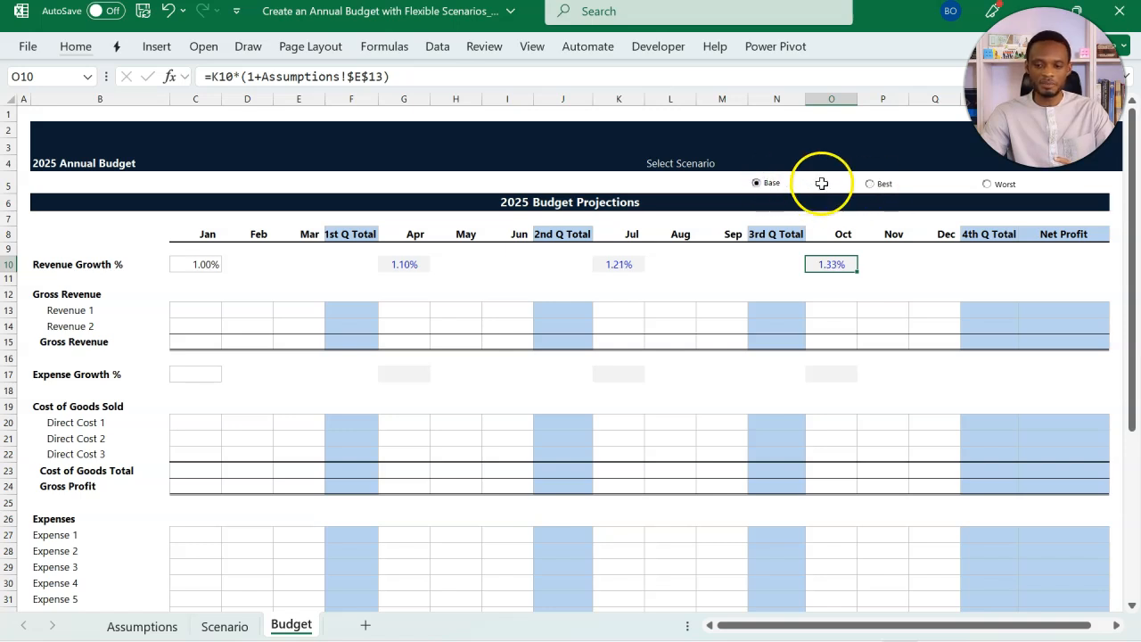
{"action": "left_click", "coordinate": [985, 185]}
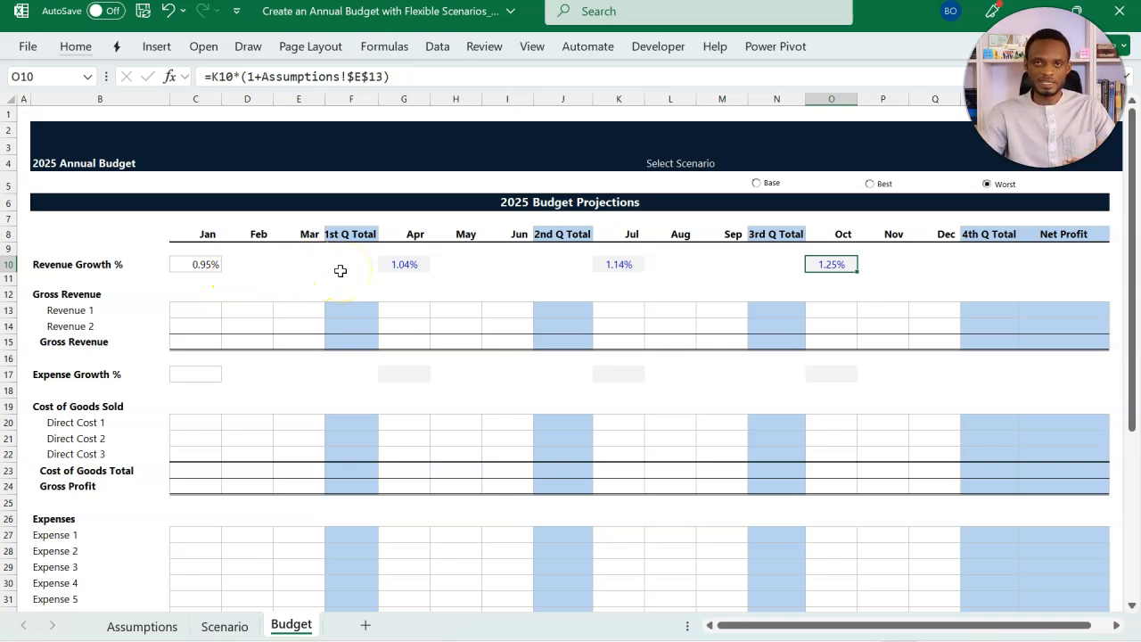
Step: In the Scenario sheet, clear the Worst adjustment for Revenue Growth % and set the Worst Revenue Growth Qtrly Adj. % adjustment to -100%
{"action": "left_click", "coordinate": [206, 624]}
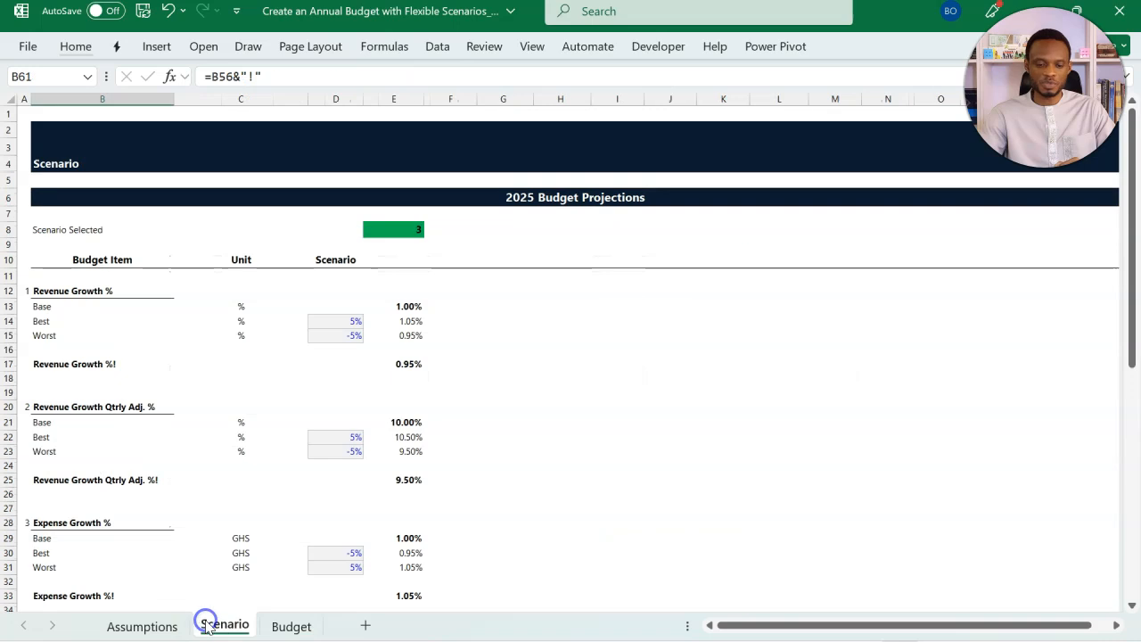
{"action": "left_click", "coordinate": [341, 337]}
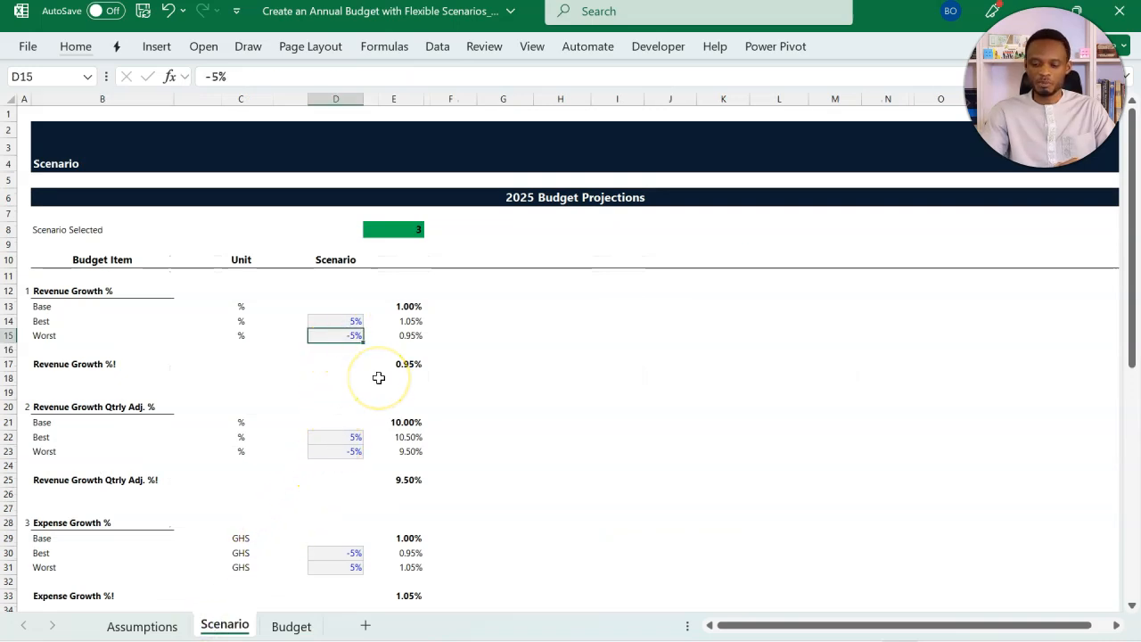
{"action": "key", "text": "Delete"}
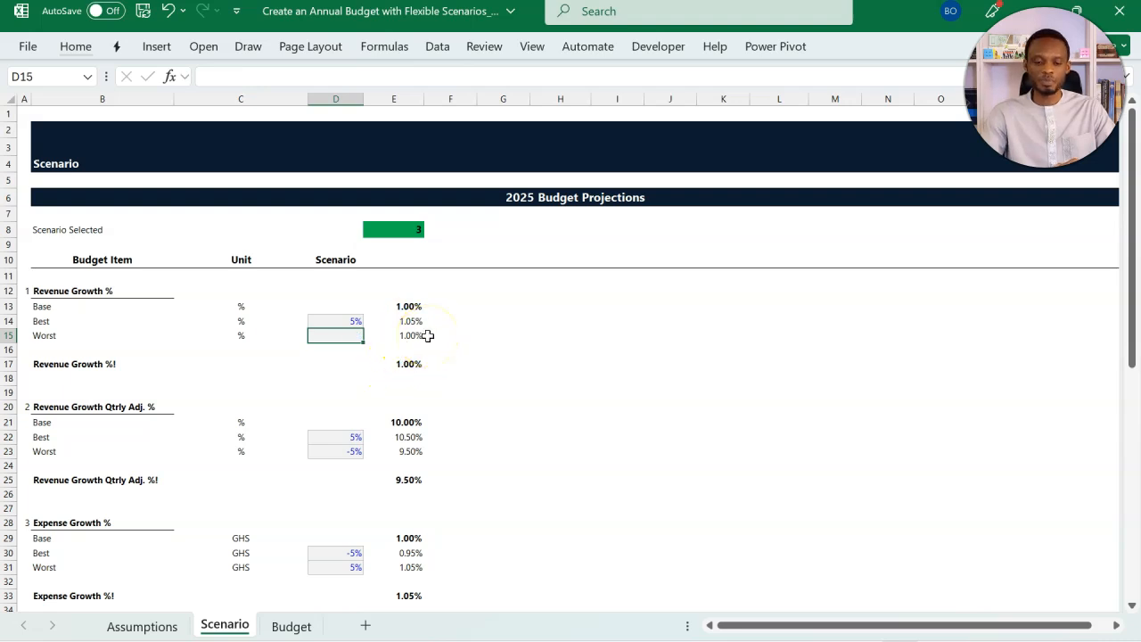
{"action": "left_click", "coordinate": [348, 452]}
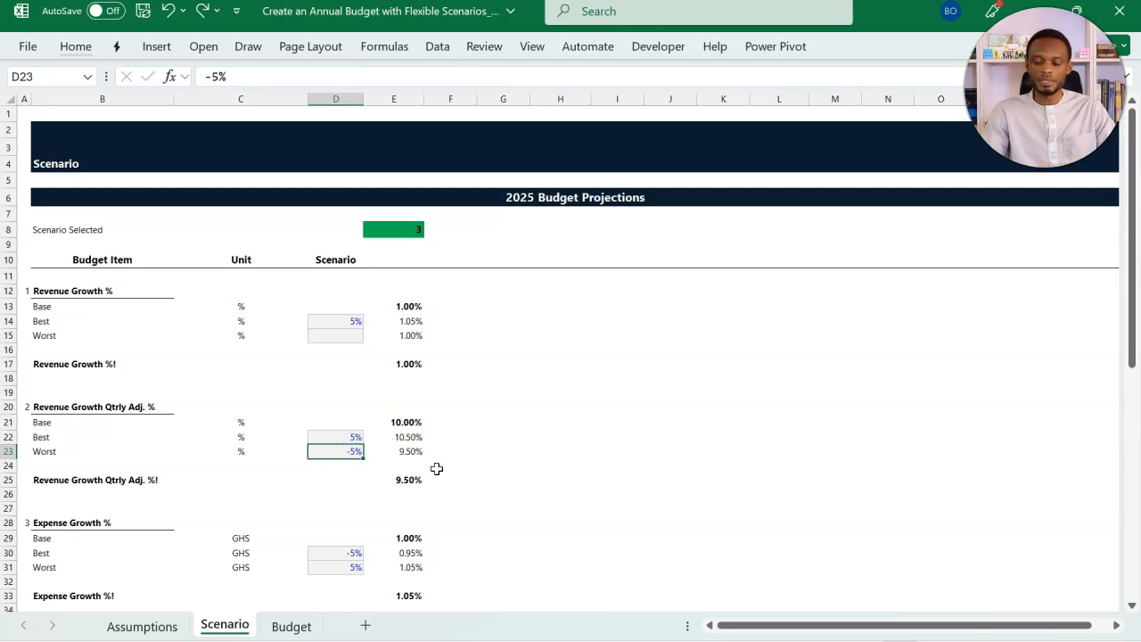
{"action": "type", "text": "-100"}
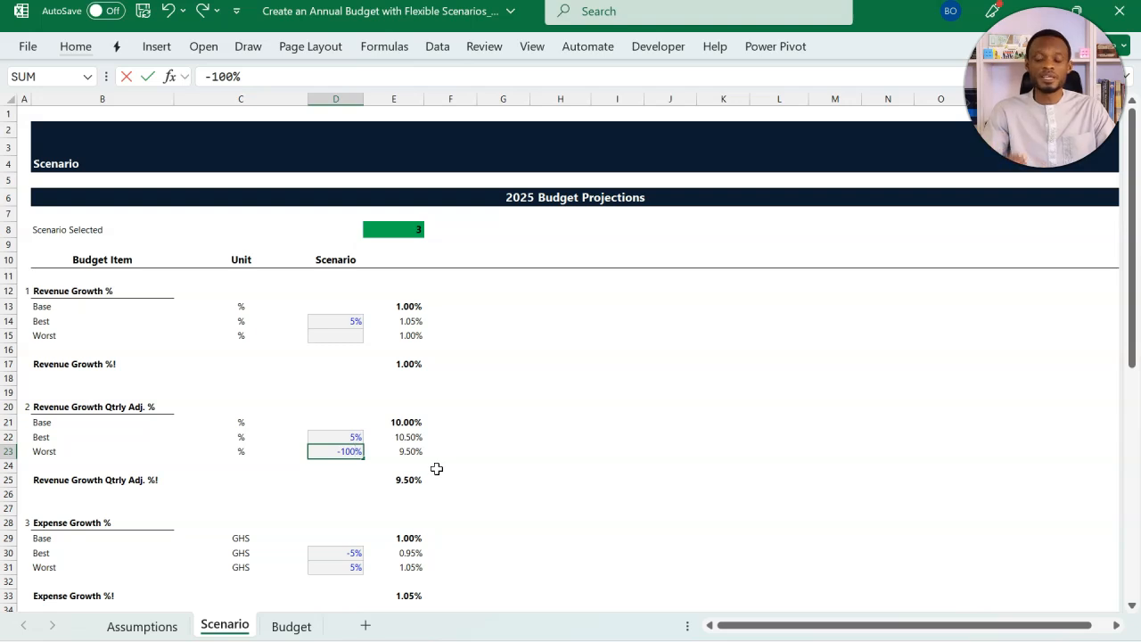
{"action": "key", "text": "Return"}
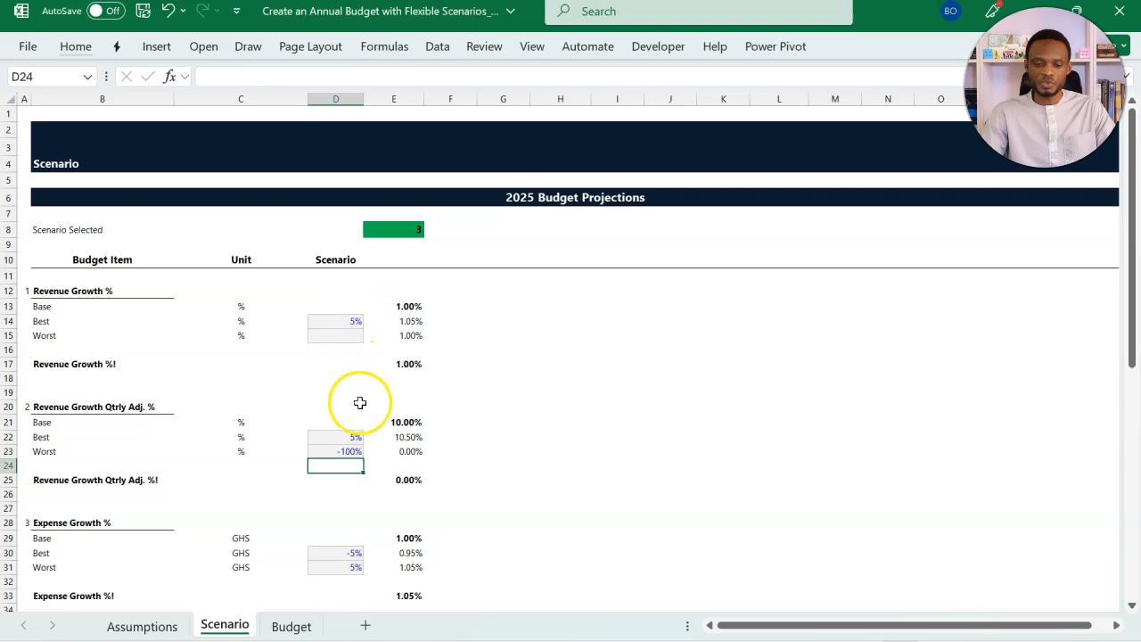
Step: Check the growth rates in the Budget sheet, switching the scenario to Best and finally to Base
{"action": "left_click", "coordinate": [293, 623]}
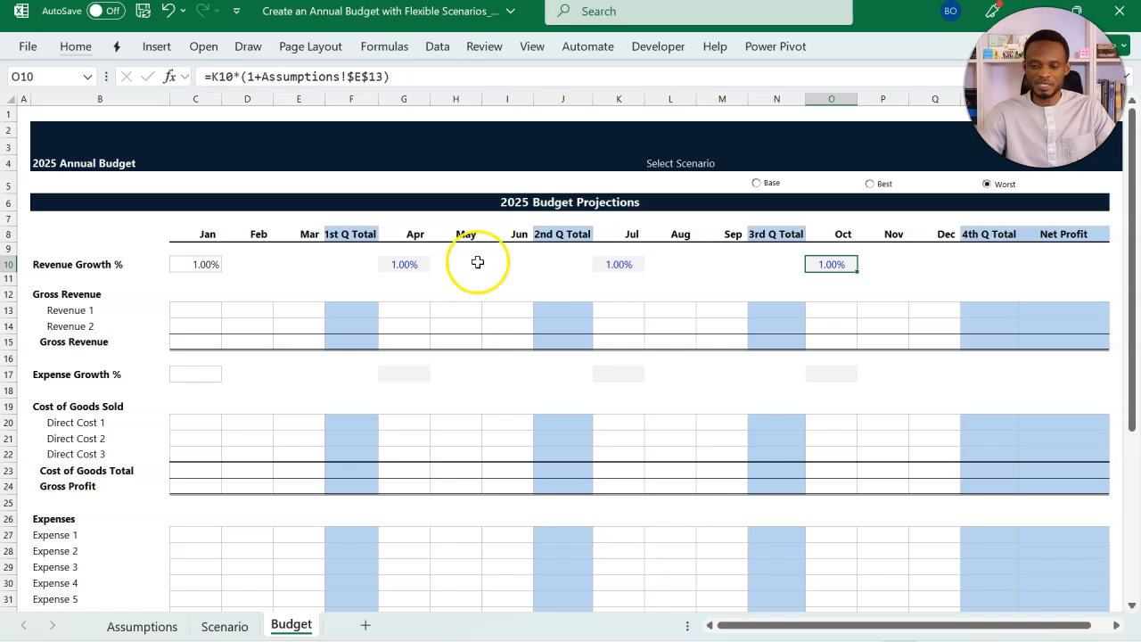
{"action": "left_click", "coordinate": [874, 185]}
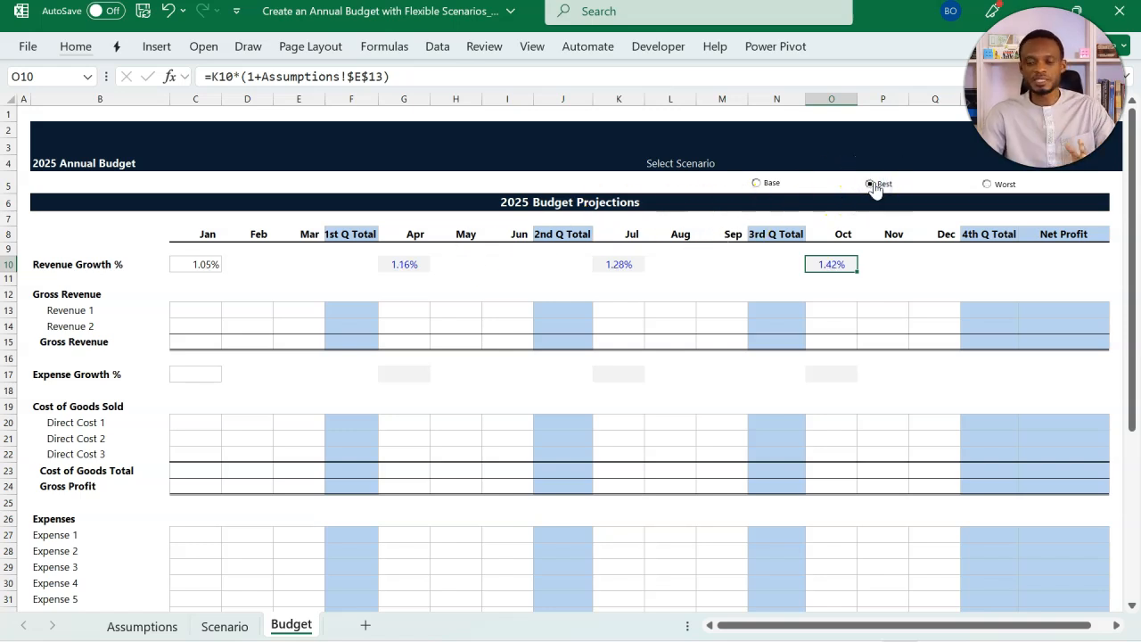
{"action": "left_click", "coordinate": [772, 185]}
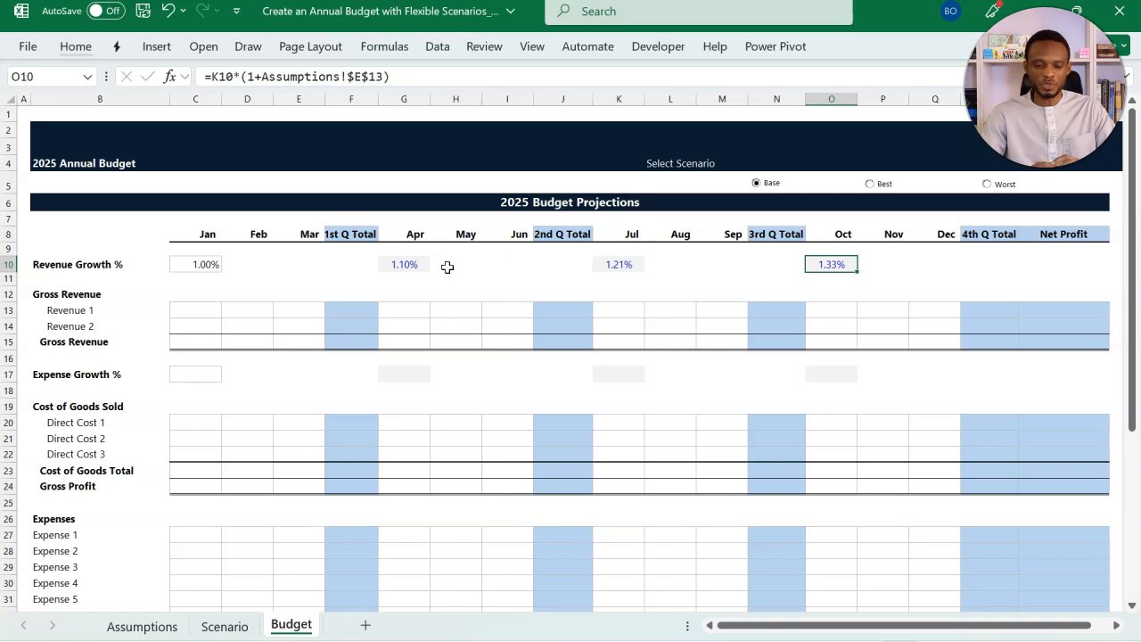
{"action": "left_click", "coordinate": [196, 309]}
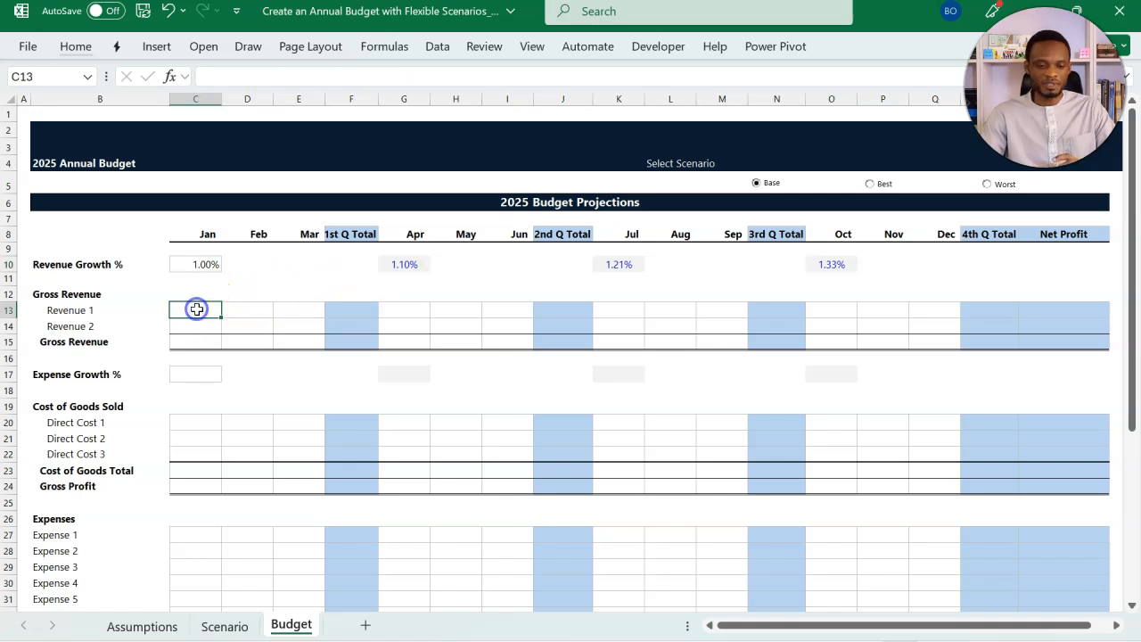
{"action": "left_click", "coordinate": [189, 372]}
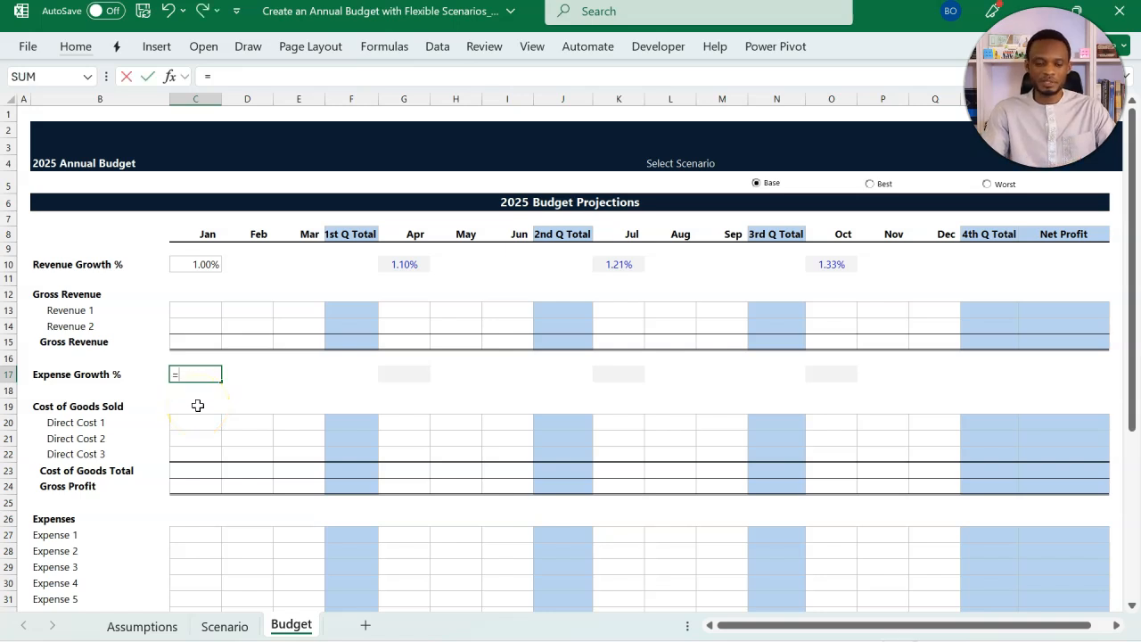
{"action": "key", "text": "Escape"}
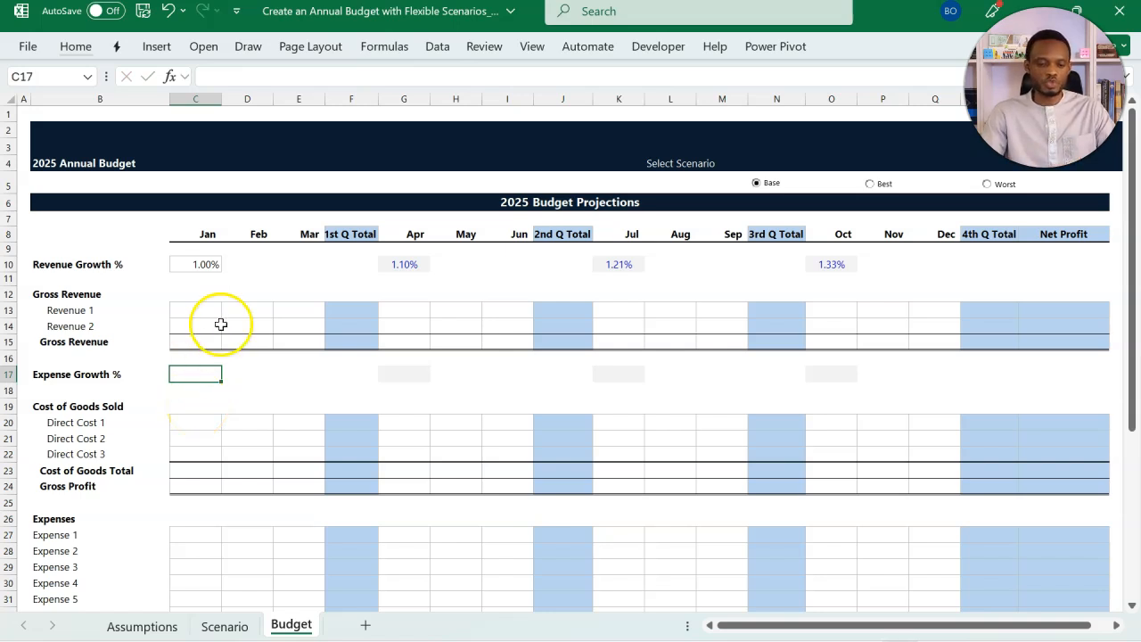
Step: Copy the January Revenue Growth % formula to the January Expense Growth % cell C17 and check its references
{"action": "left_click", "coordinate": [207, 265]}
{"action": "key", "text": "ctrl+c"}
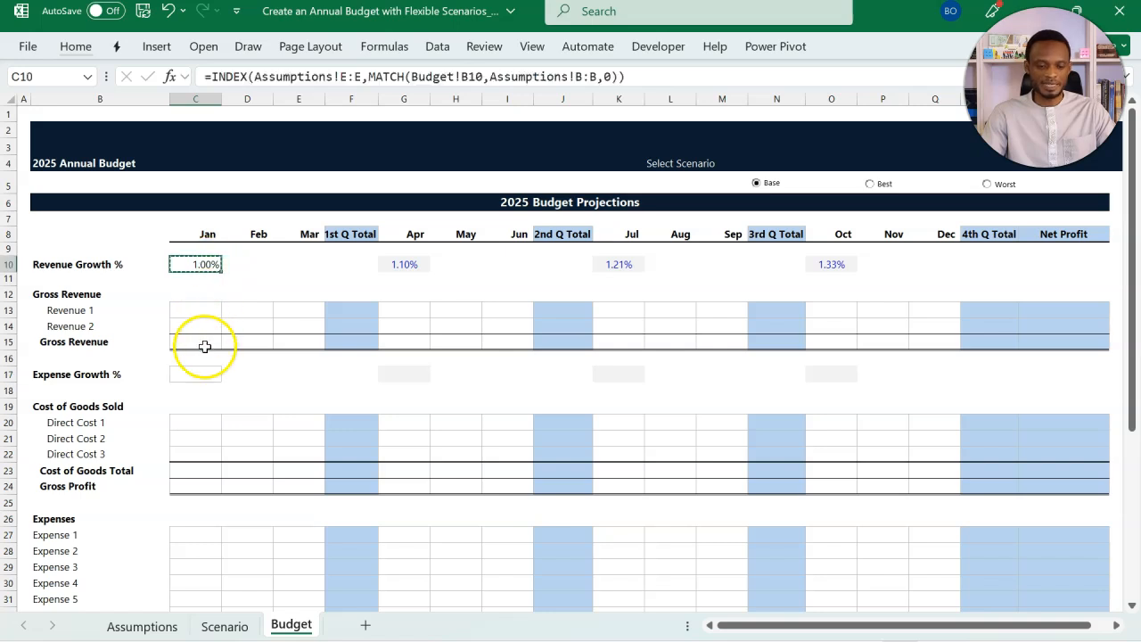
{"action": "left_click", "coordinate": [204, 375]}
{"action": "key", "text": "ctrl+v"}
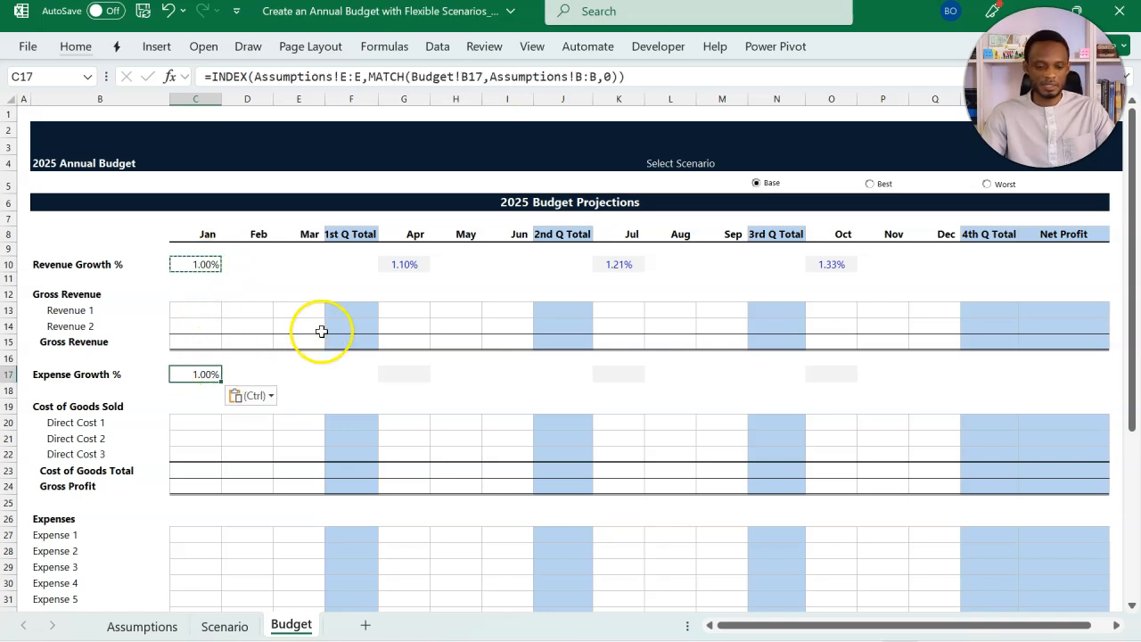
{"action": "double_click", "coordinate": [183, 375]}
{"action": "left_click", "coordinate": [273, 372]}
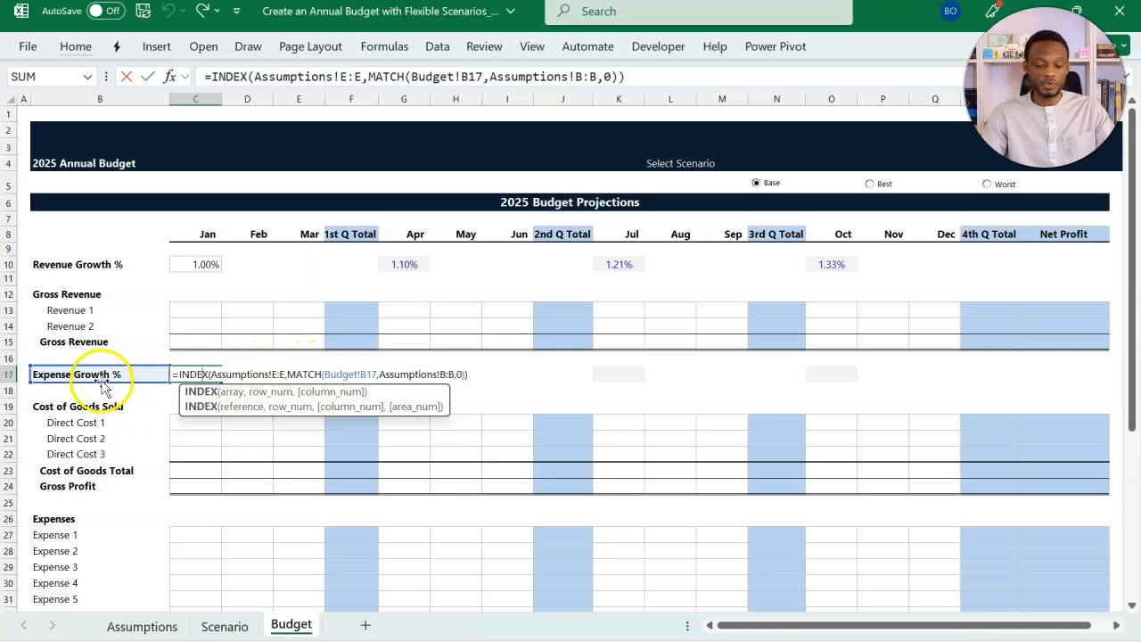
{"action": "key", "text": "Escape"}
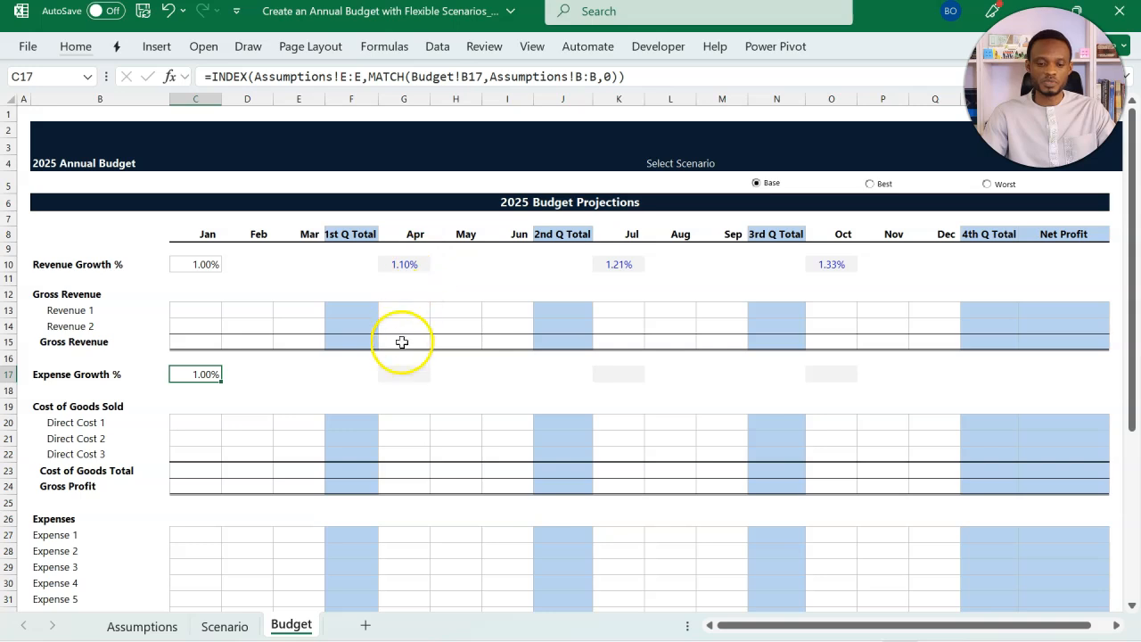
Step: In the April Expense Growth % cell G17, enter a formula multiplying January's C17 by 1 plus Assumptions!$E$16
{"action": "left_click", "coordinate": [402, 375]}
{"action": "type", "text": "="}
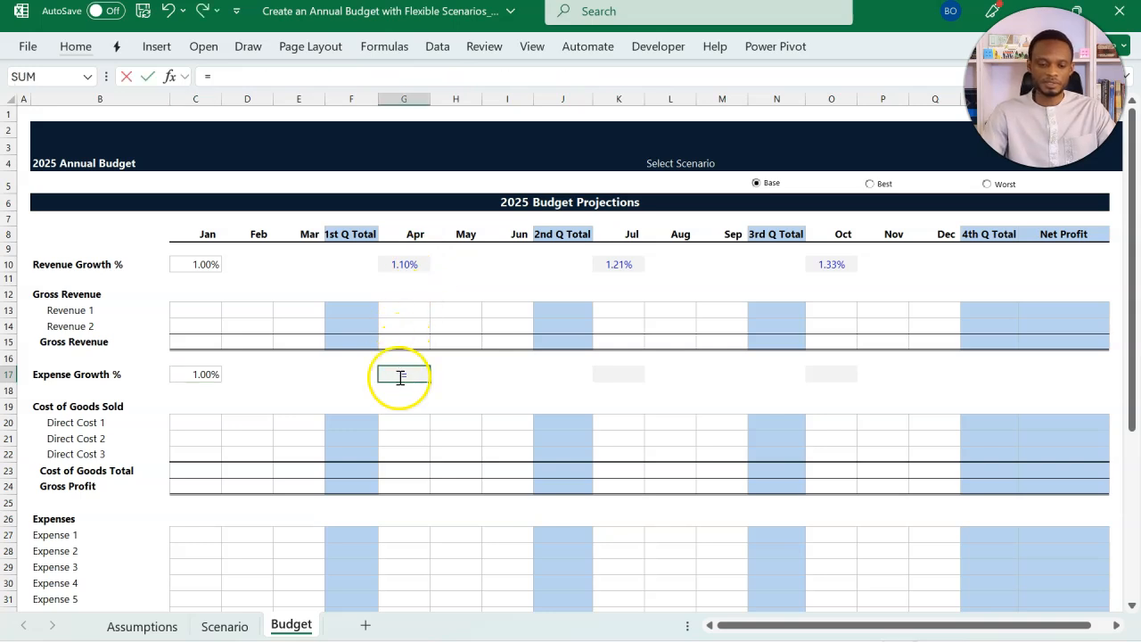
{"action": "left_click", "coordinate": [204, 374]}
{"action": "type", "text": "*("}
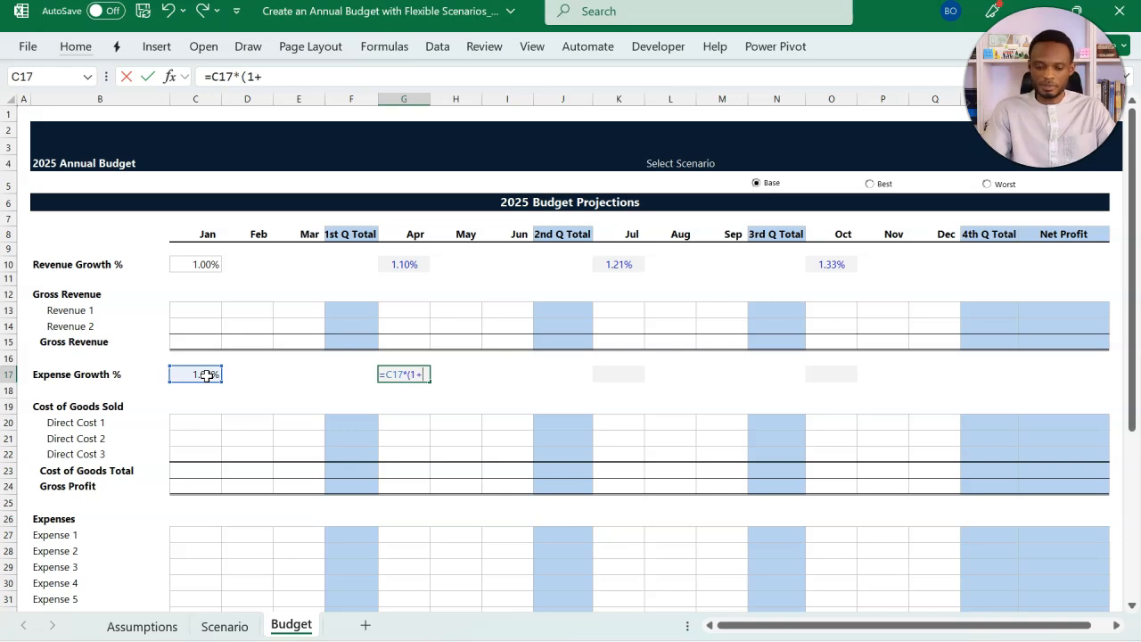
{"action": "type", "text": "1+"}
{"action": "left_click", "coordinate": [143, 627]}
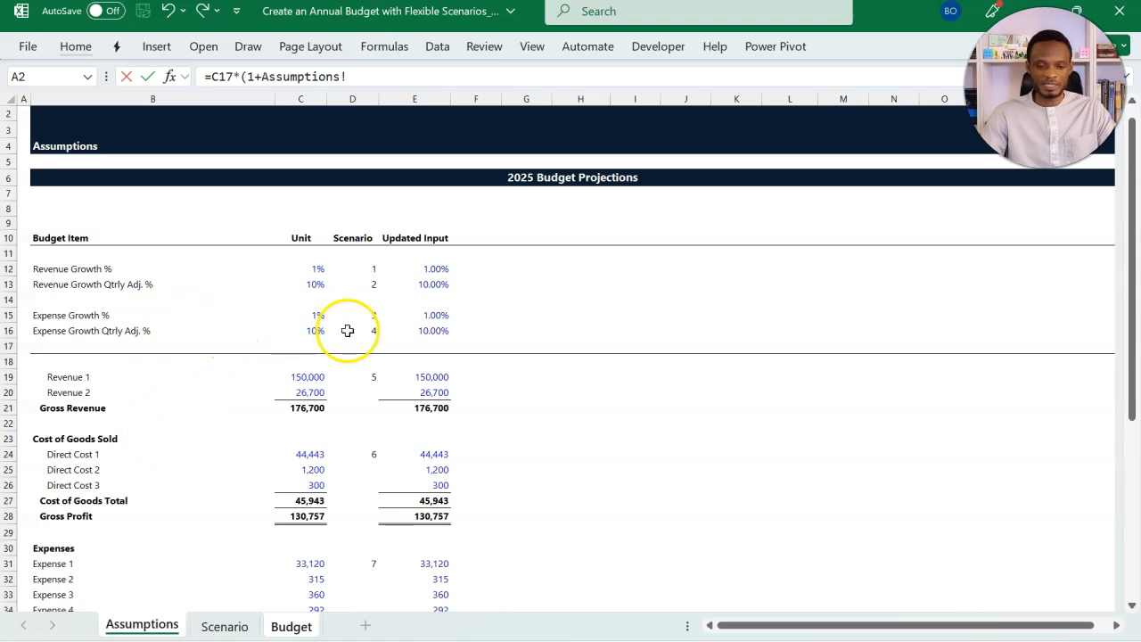
{"action": "left_click", "coordinate": [431, 334]}
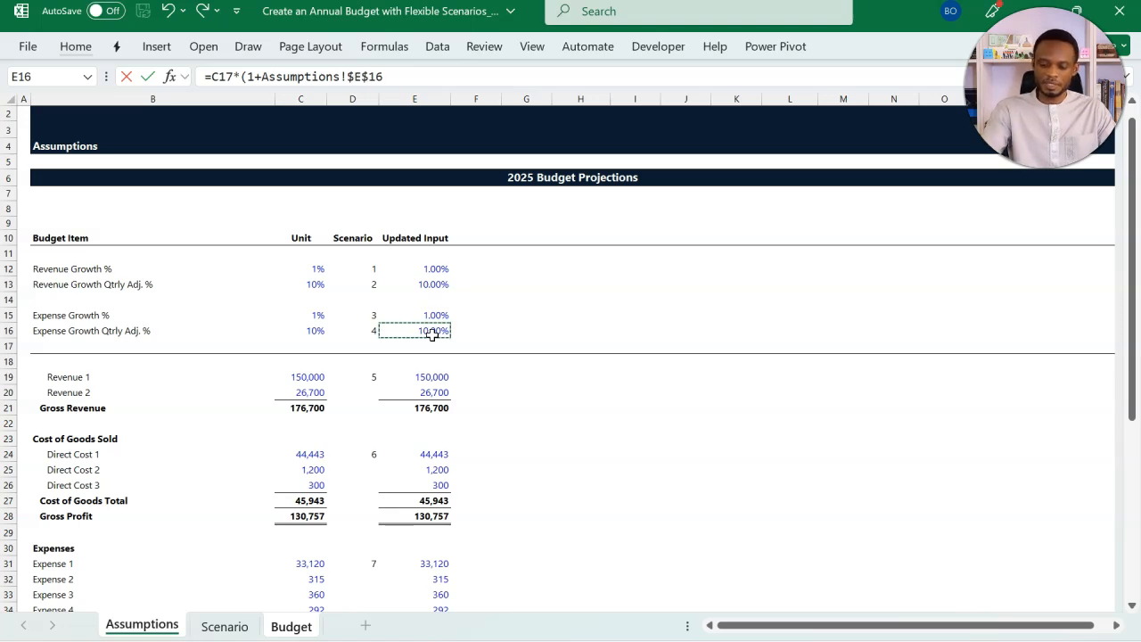
{"action": "key", "text": "Return"}
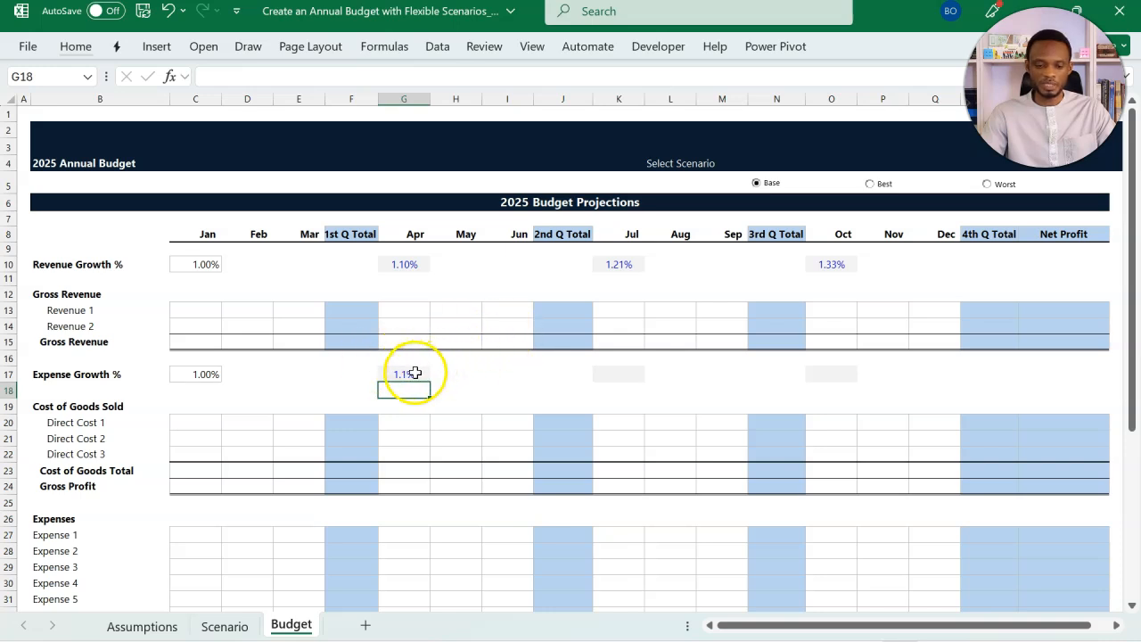
Step: Copy the April Expense Growth % formula to the July and October cells and test the scenarios Best and finally Worst
{"action": "left_click", "coordinate": [414, 373]}
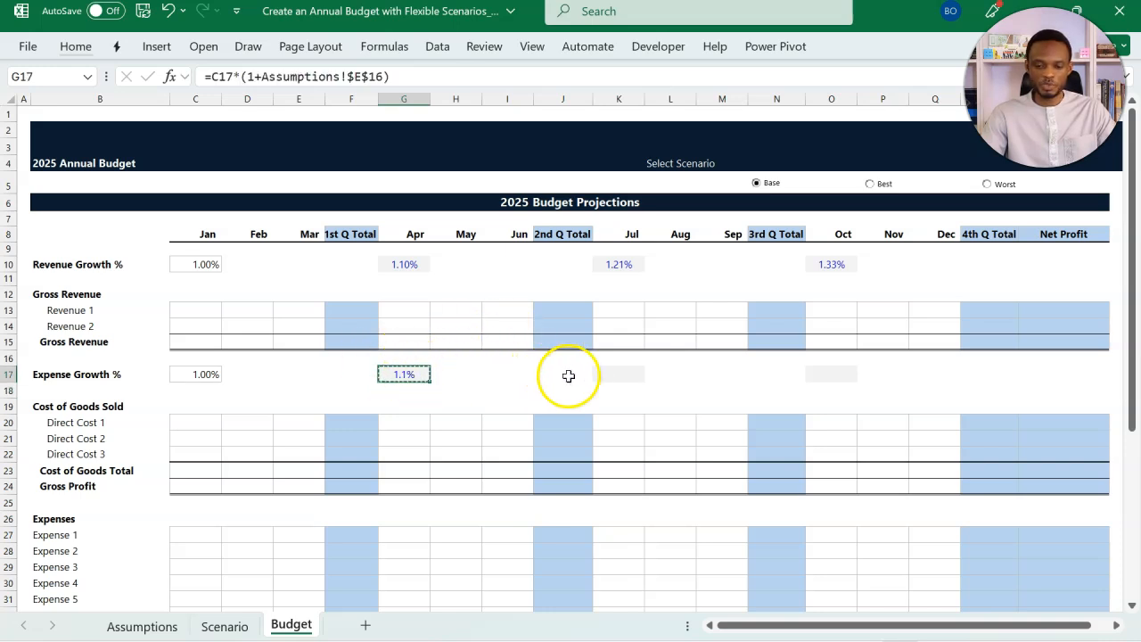
{"action": "left_click", "coordinate": [607, 374]}
{"action": "key", "text": "ctrl+v"}
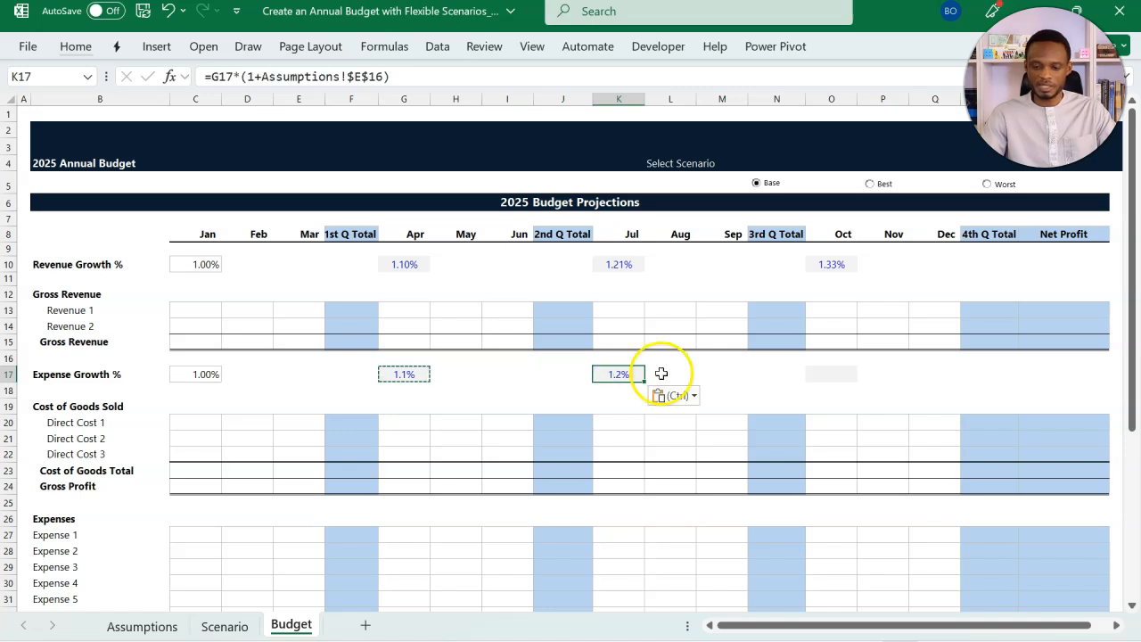
{"action": "left_click", "coordinate": [813, 373]}
{"action": "key", "text": "ctrl+v"}
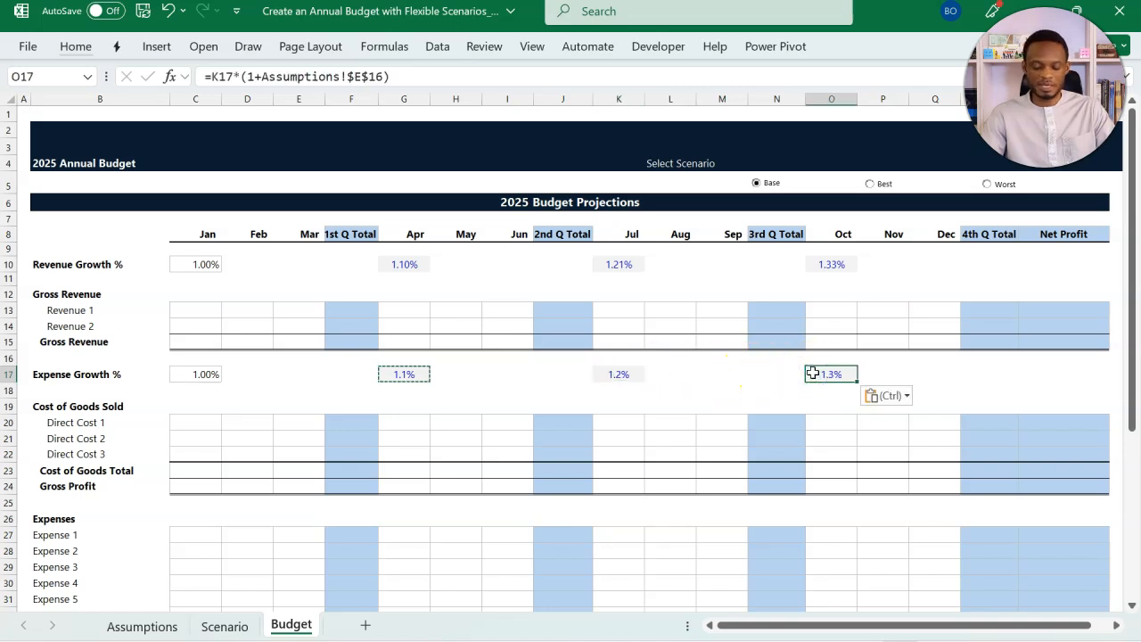
{"action": "key", "text": "Escape"}
{"action": "left_click", "coordinate": [871, 184]}
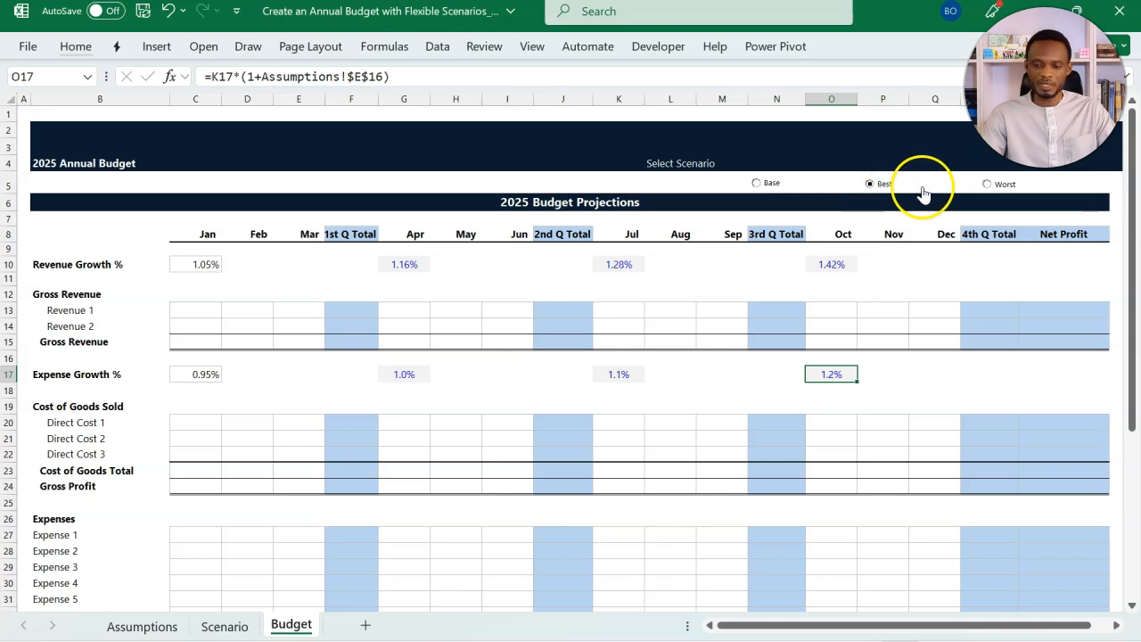
{"action": "left_click", "coordinate": [987, 184]}
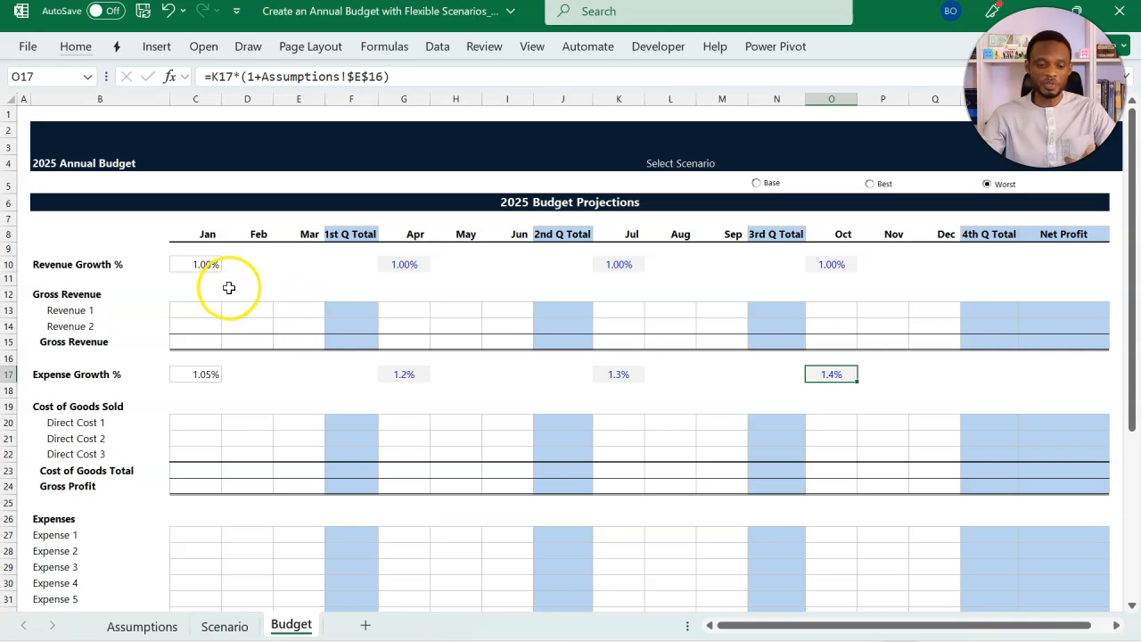
Step: Paste only the January Revenue Growth % formula into the January cells of Revenue 1-2, Direct Cost 1-3 and Expense 1-16
{"action": "left_click", "coordinate": [208, 266]}
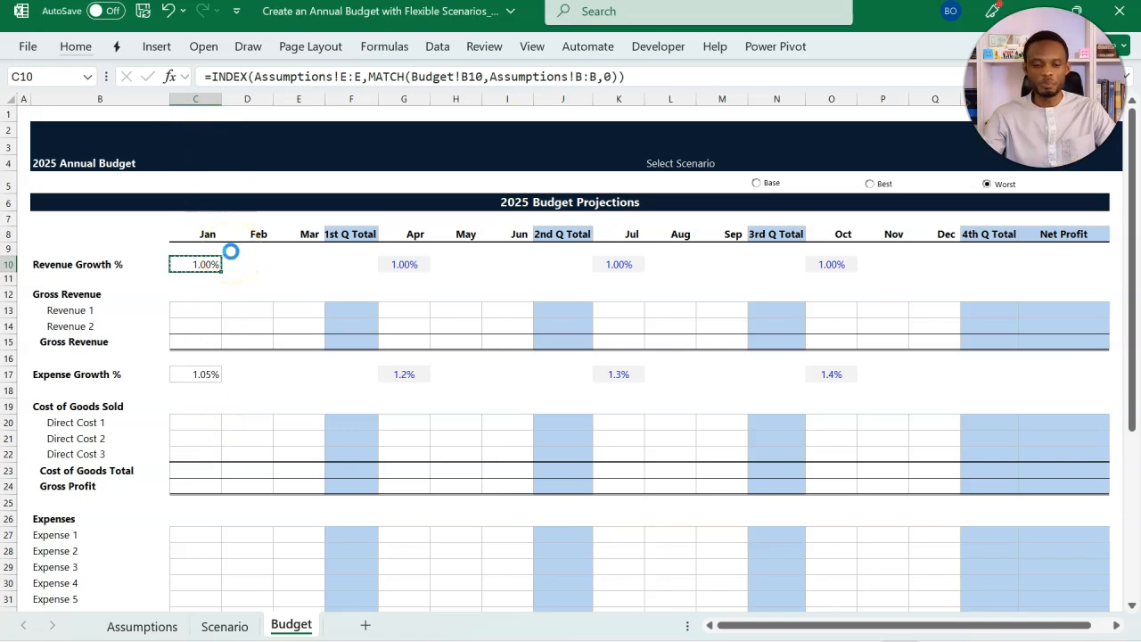
{"action": "left_click_drag", "start_coordinate": [190, 311], "coordinate": [191, 319]}
{"action": "key", "text": "ctrl"}
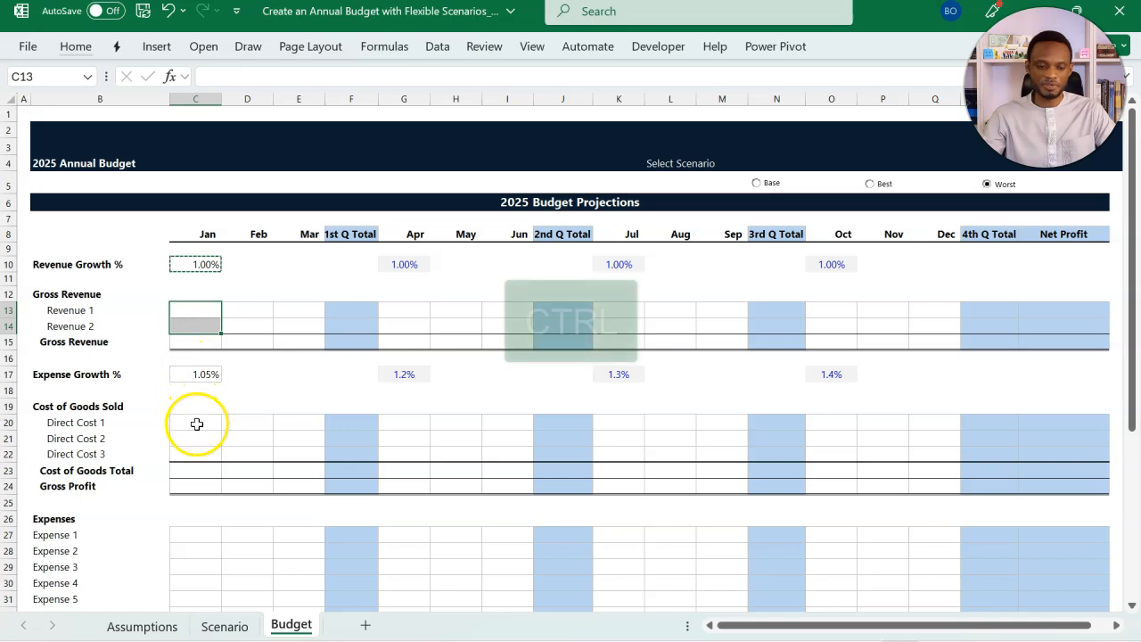
{"action": "left_click_drag", "start_coordinate": [197, 425], "coordinate": [195, 449]}
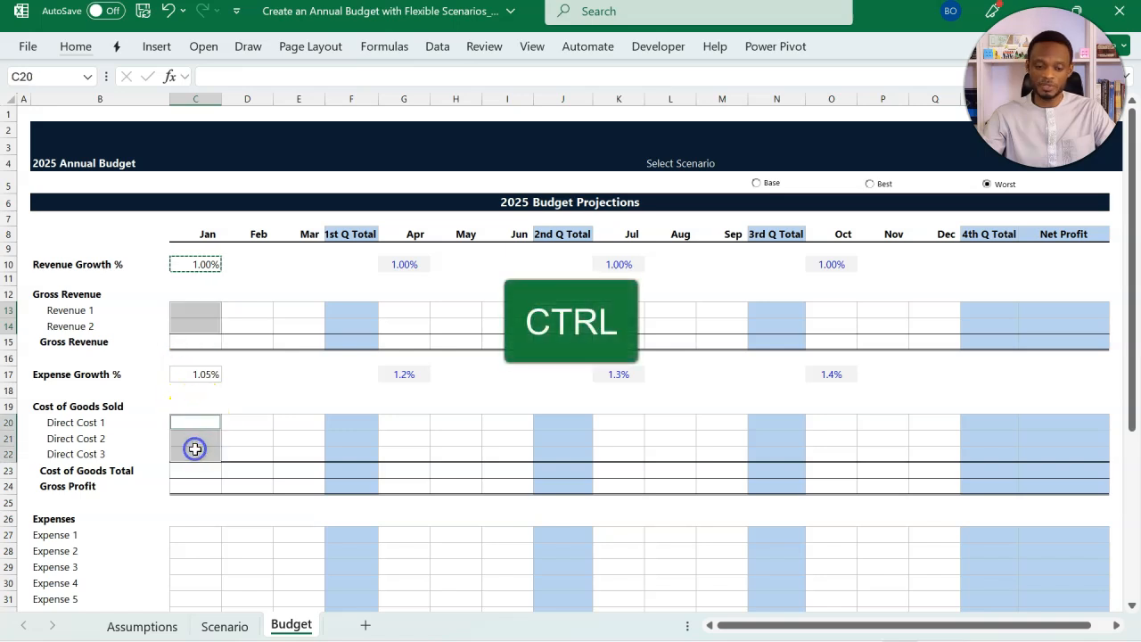
{"action": "scroll", "coordinate": [194, 448], "scroll_direction": "down", "scroll_amount": 3}
{"action": "left_click", "coordinate": [199, 409], "text": "ctrl"}
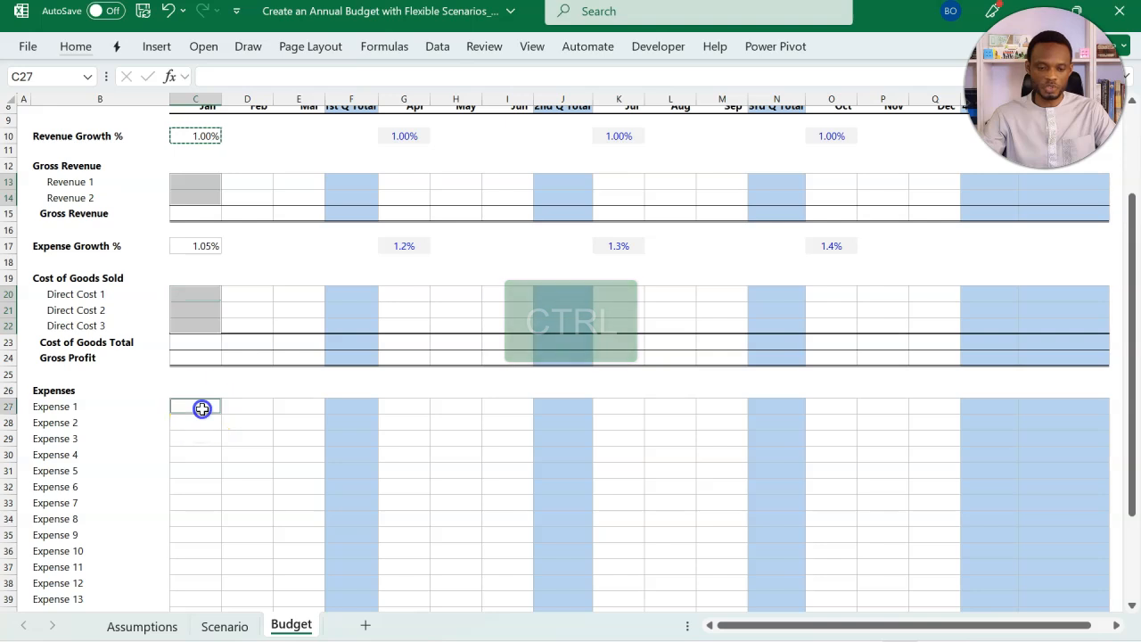
{"action": "mouse_move", "coordinate": [202, 407]}
{"action": "left_mouse_down"}
{"action": "mouse_move", "coordinate": [198, 626]}
{"action": "mouse_move", "coordinate": [205, 567]}
{"action": "left_mouse_up"}
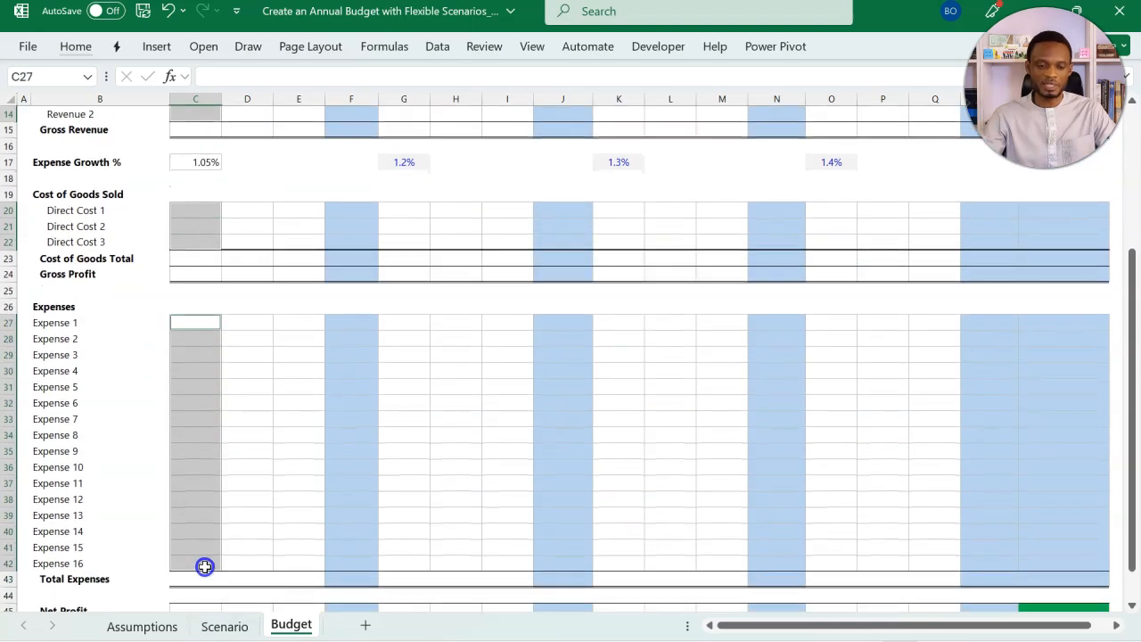
{"action": "key", "text": "ctrl+alt+v"}
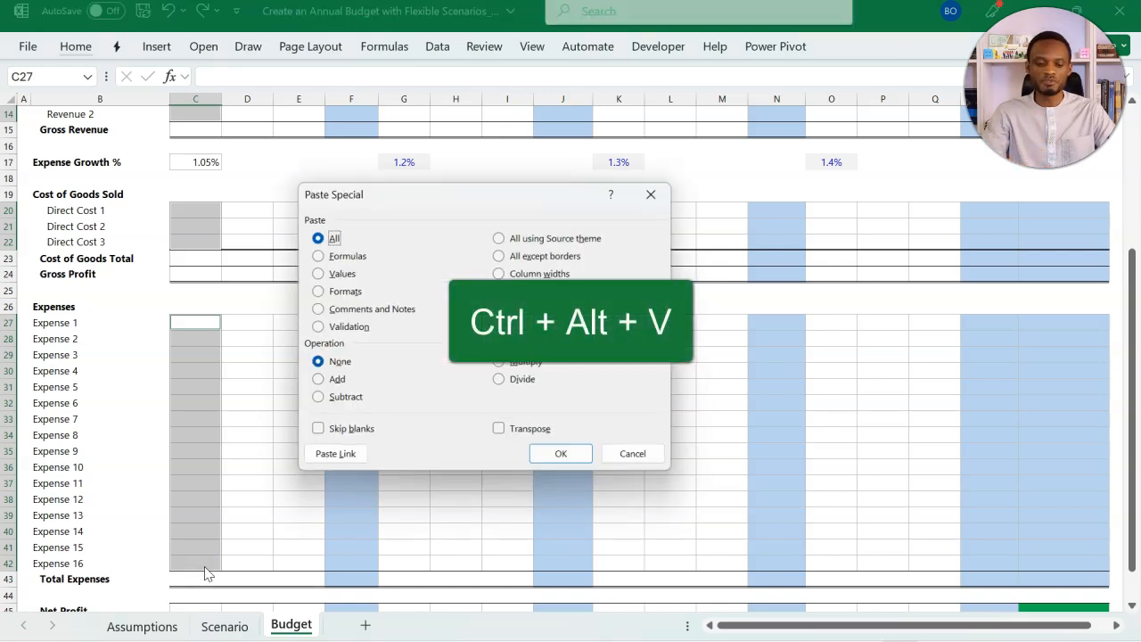
{"action": "left_click", "coordinate": [349, 255]}
{"action": "left_click", "coordinate": [552, 460]}
{"action": "scroll", "coordinate": [624, 468], "scroll_direction": "up", "scroll_amount": 5}
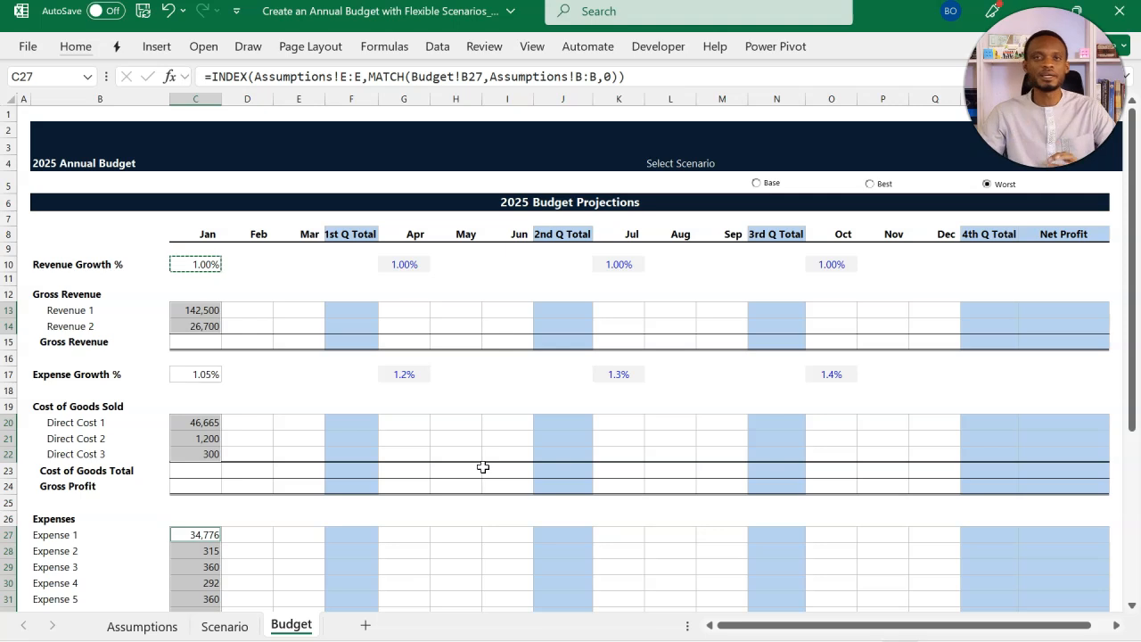
{"action": "key", "text": "Escape"}
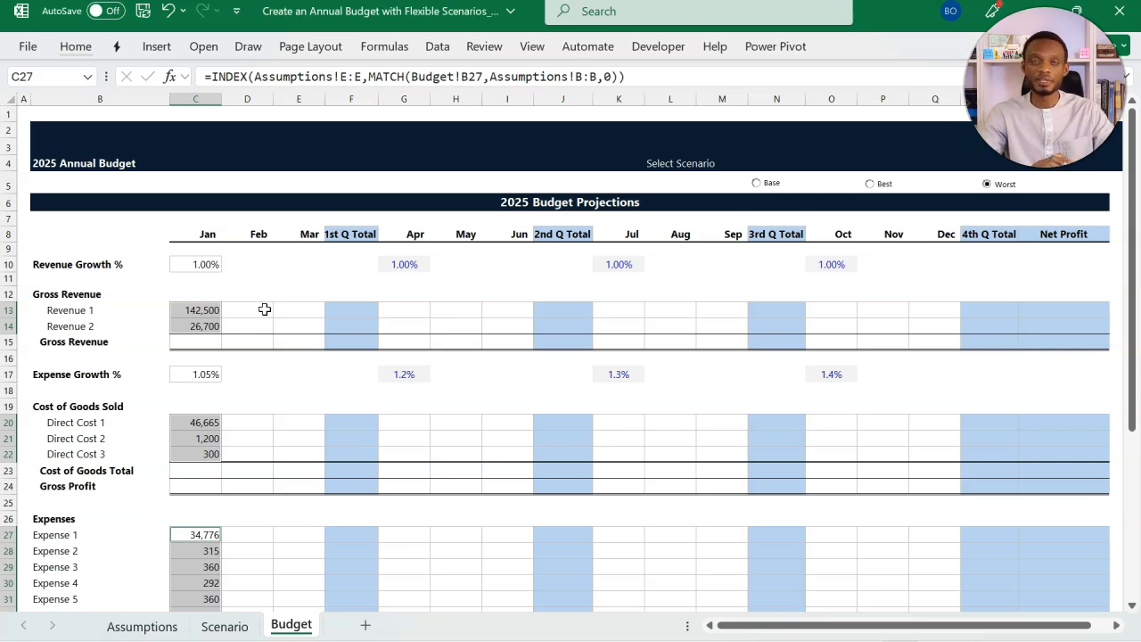
{"action": "left_click", "coordinate": [264, 309]}
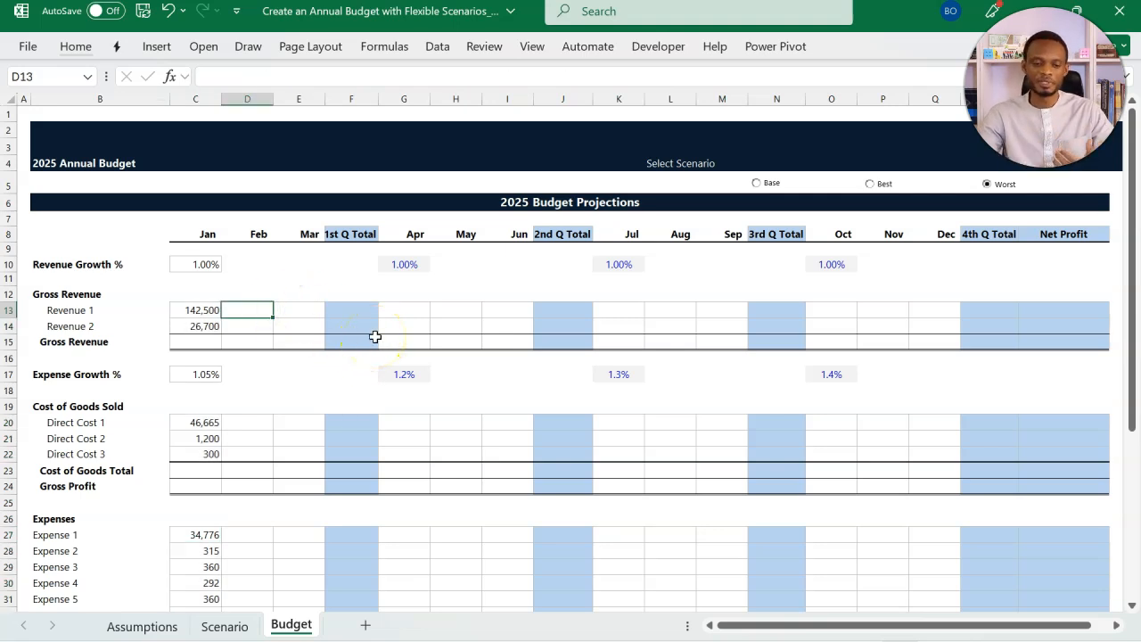
{"action": "left_click", "coordinate": [301, 309], "text": "ctrl"}
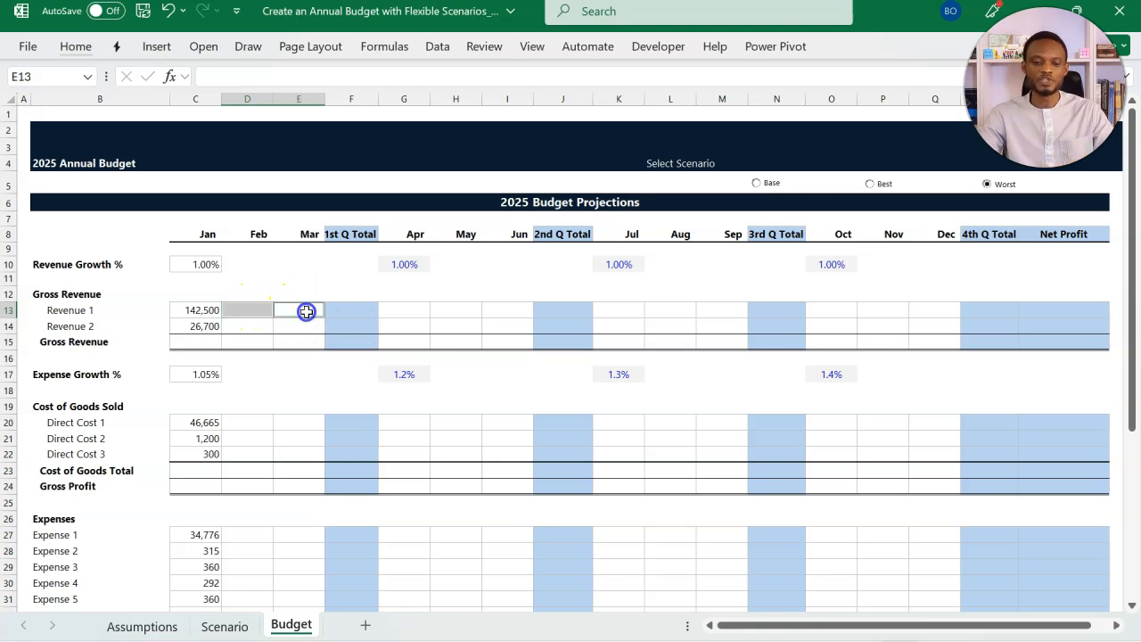
{"action": "left_click", "coordinate": [397, 312], "text": "ctrl"}
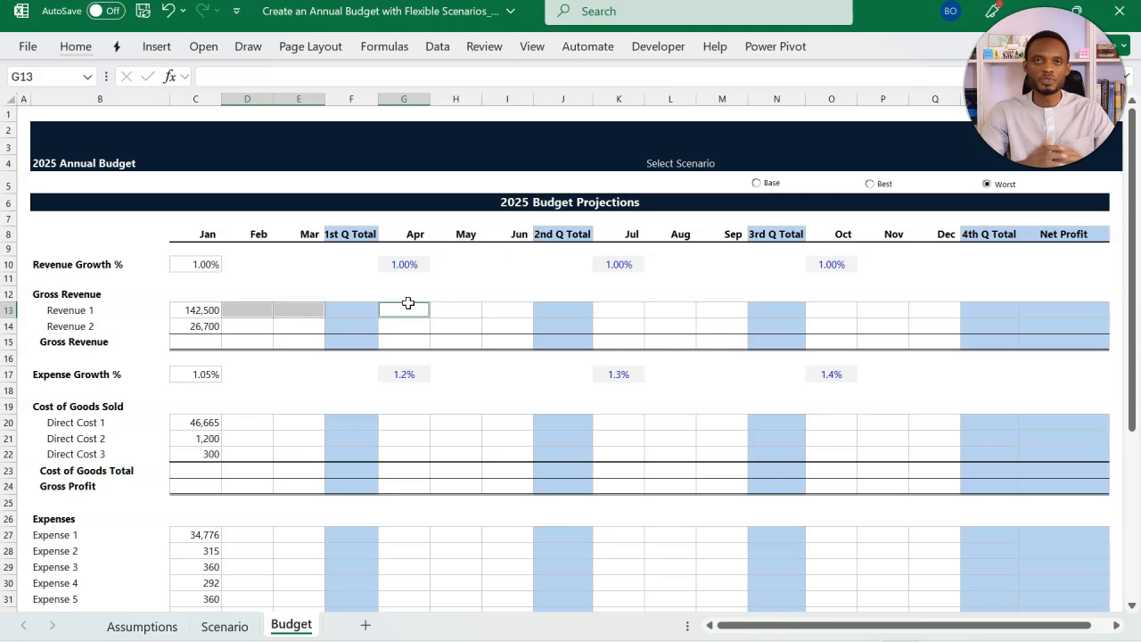
Step: Enter the February Revenue 1 formula =C13*(1+C$10) in D13, with only the row of the growth rate locked
{"action": "left_click", "coordinate": [260, 306]}
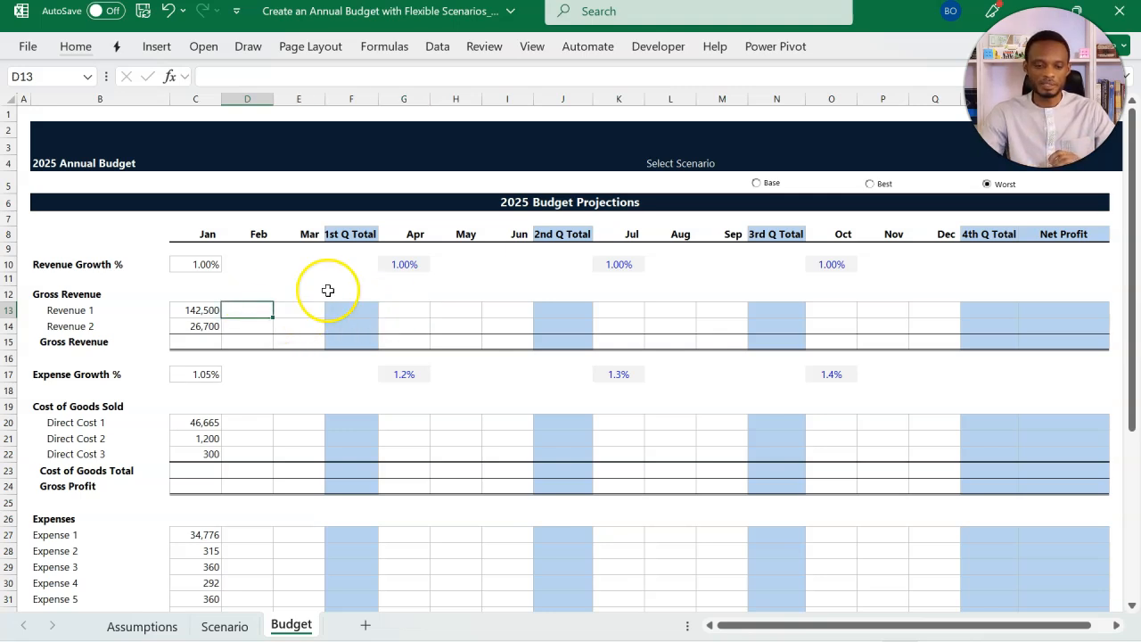
{"action": "type", "text": "="}
{"action": "key", "text": "Left"}
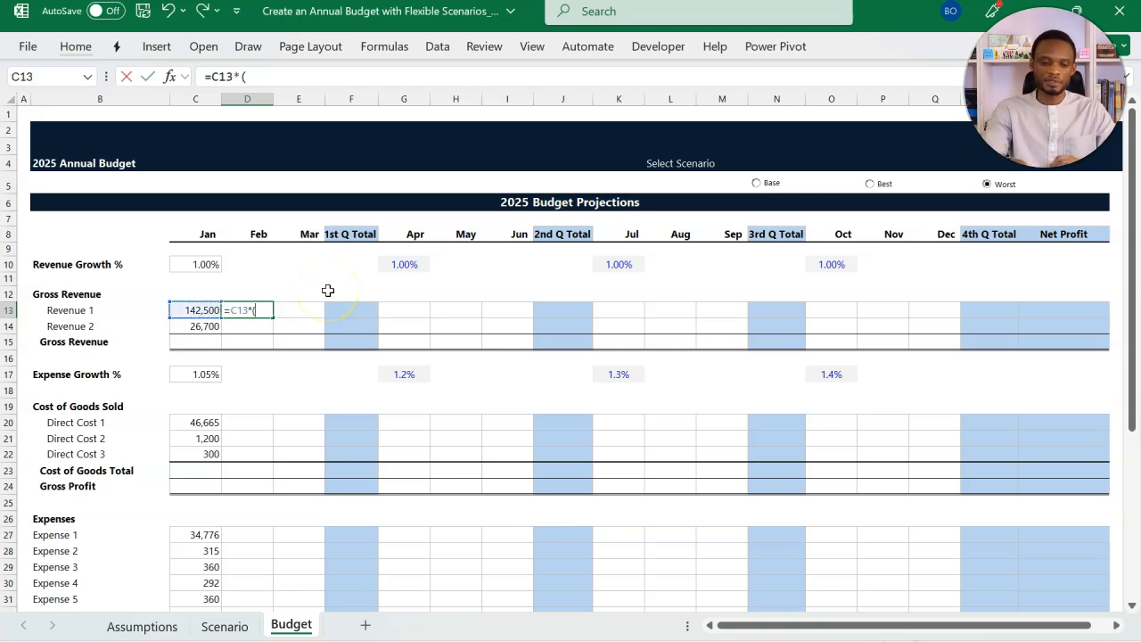
{"action": "type", "text": "*(1+"}
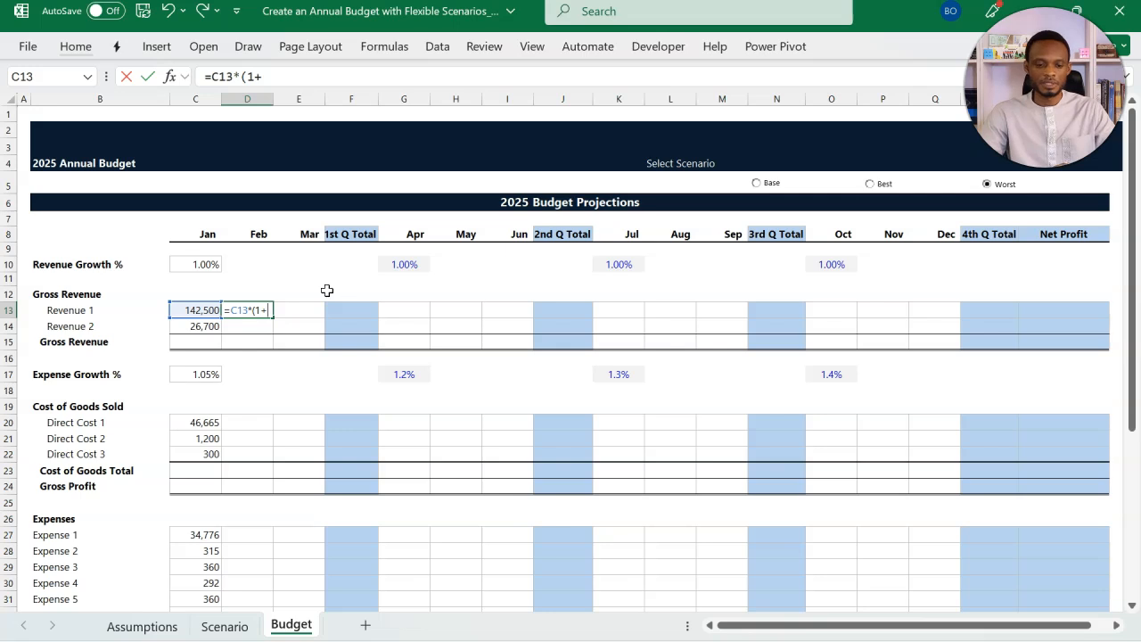
{"action": "left_click", "coordinate": [211, 264]}
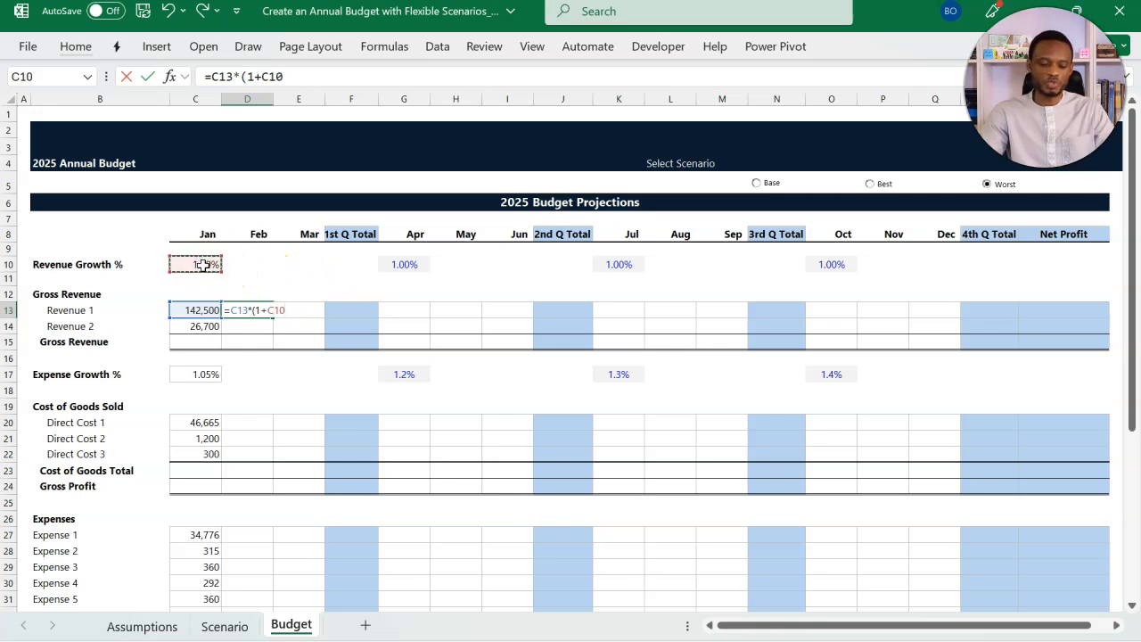
{"action": "key", "text": "F4"}
{"action": "key", "text": "F4"}
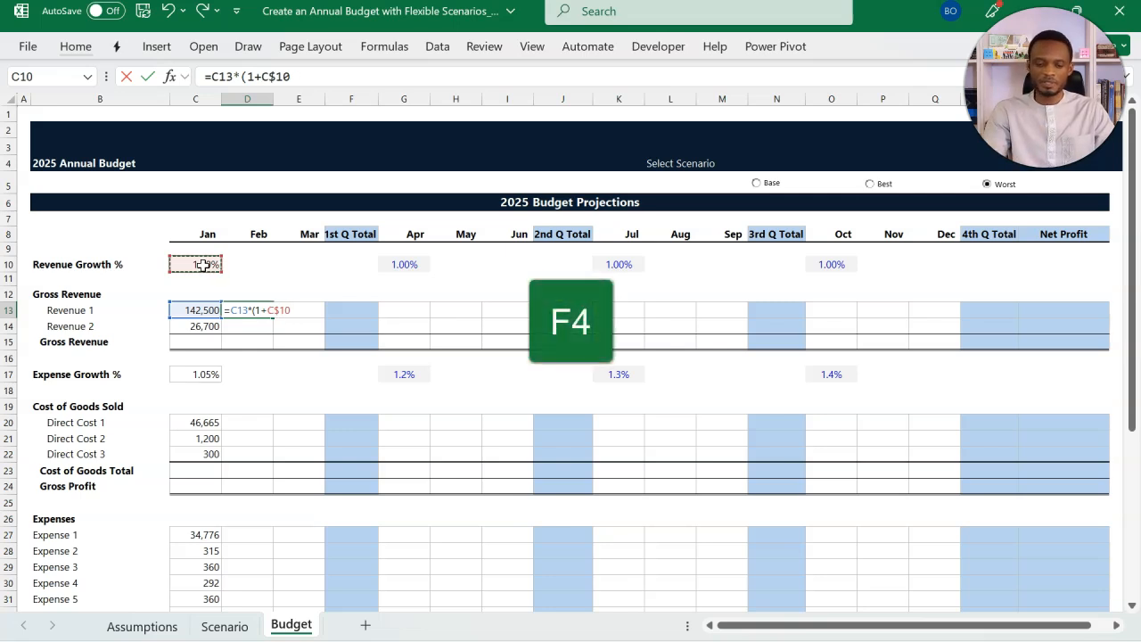
{"action": "key", "text": "Return"}
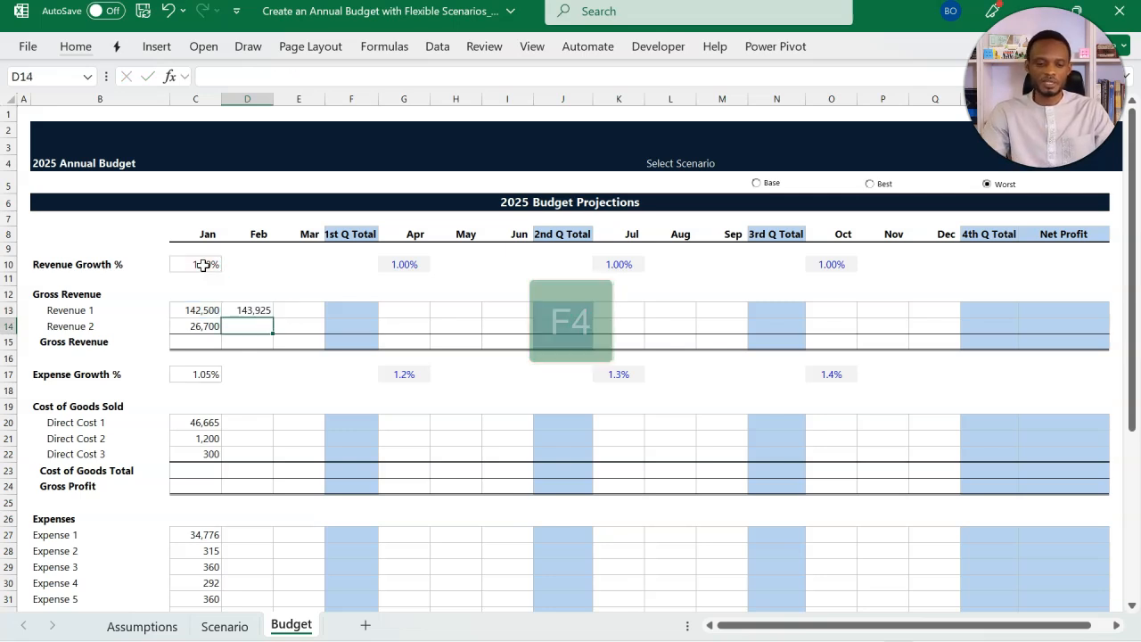
Step: Enter the March Revenue 1 formula =D13*(1+C$10) in E13, growing February's amount by the January growth rate
{"action": "left_click", "coordinate": [290, 311]}
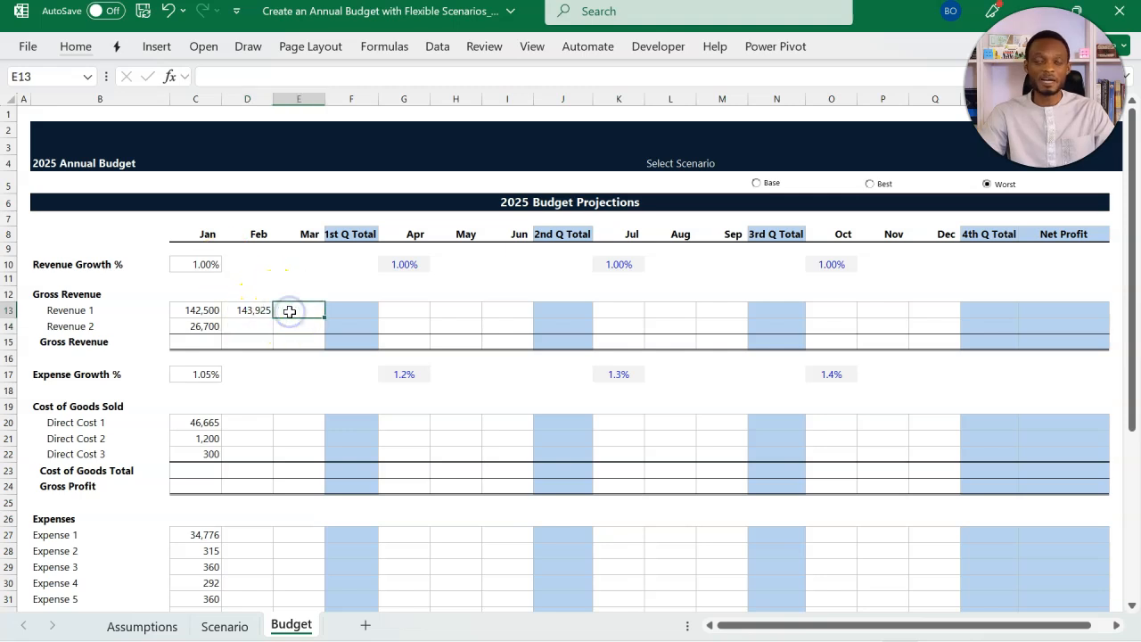
{"action": "type", "text": "="}
{"action": "left_click", "coordinate": [251, 311]}
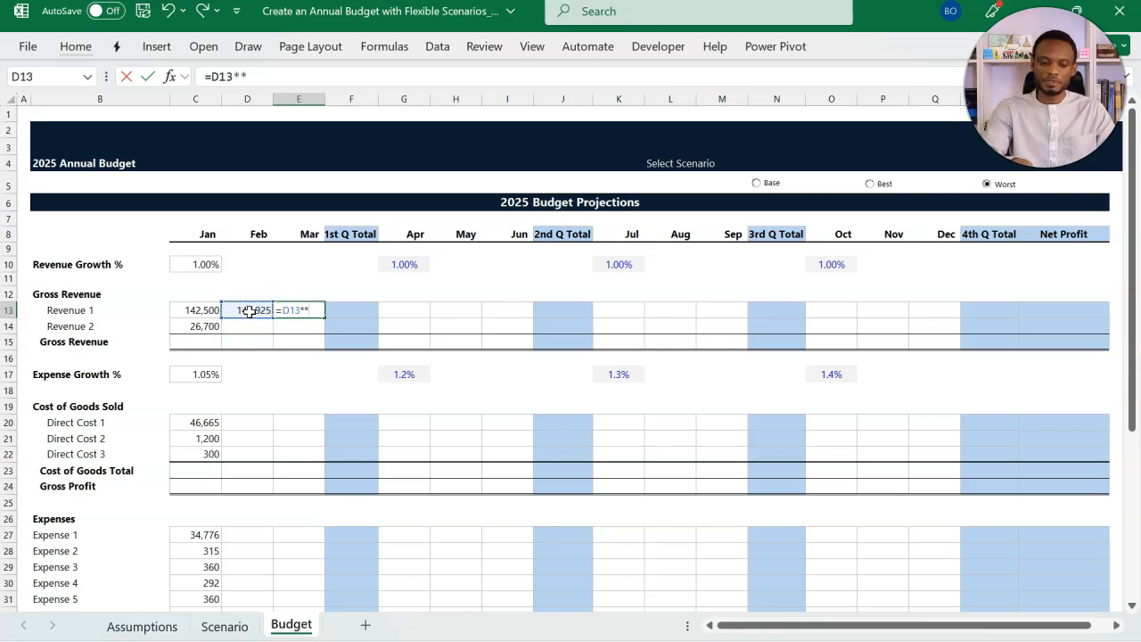
{"action": "type", "text": "**"}
{"action": "key", "text": "BackSpace"}
{"action": "type", "text": "("}
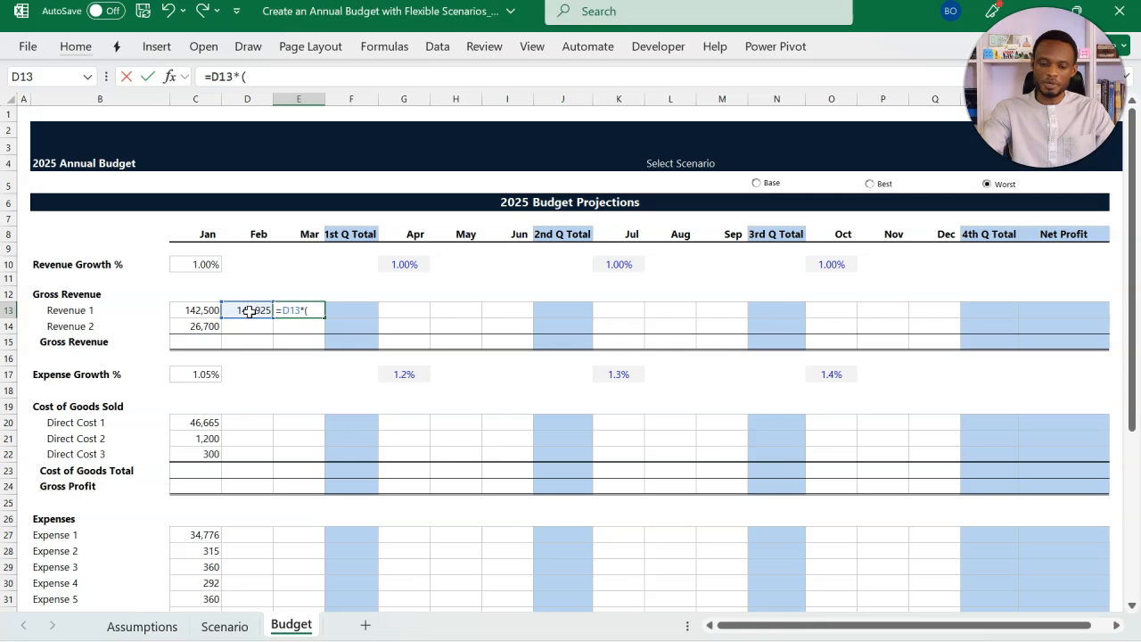
{"action": "type", "text": "1+"}
{"action": "left_click", "coordinate": [204, 263]}
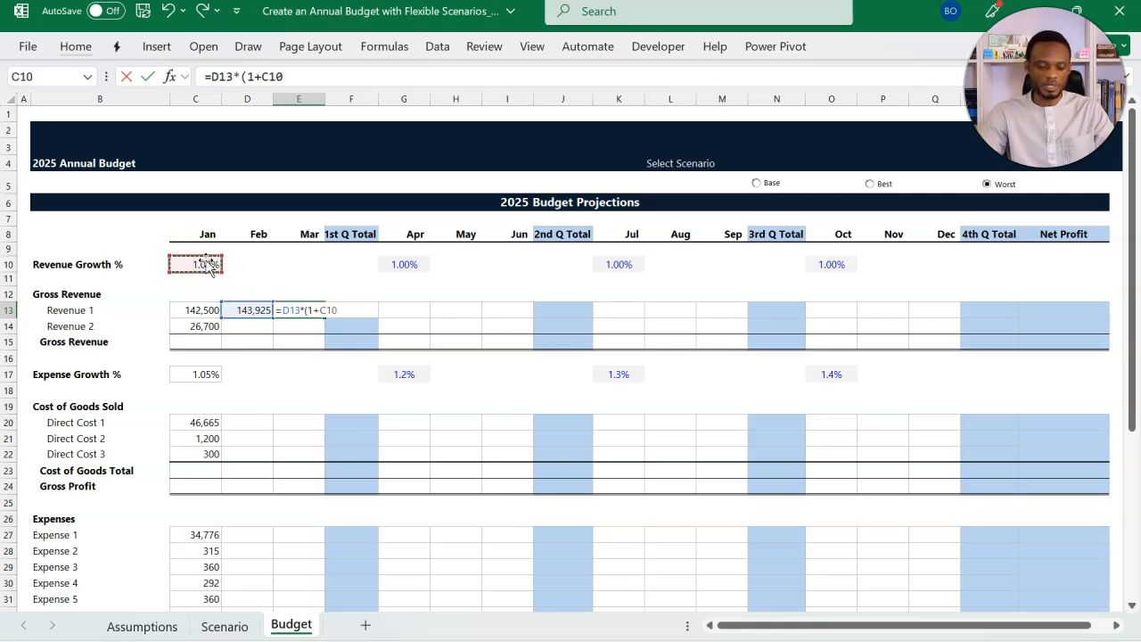
{"action": "key", "text": "F4"}
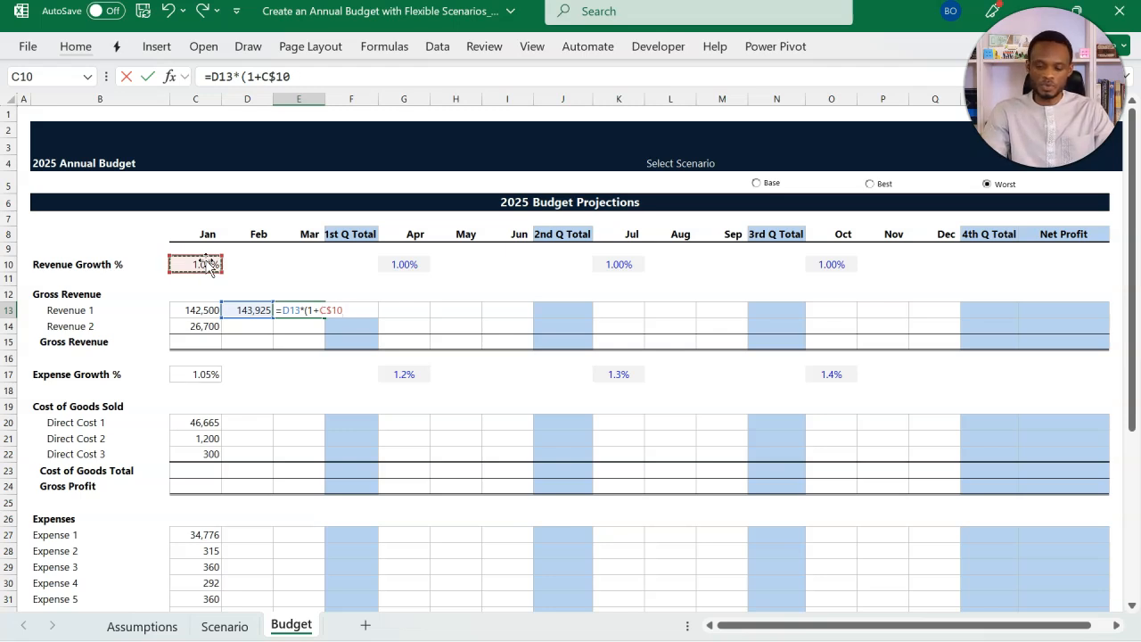
{"action": "key", "text": "Return"}
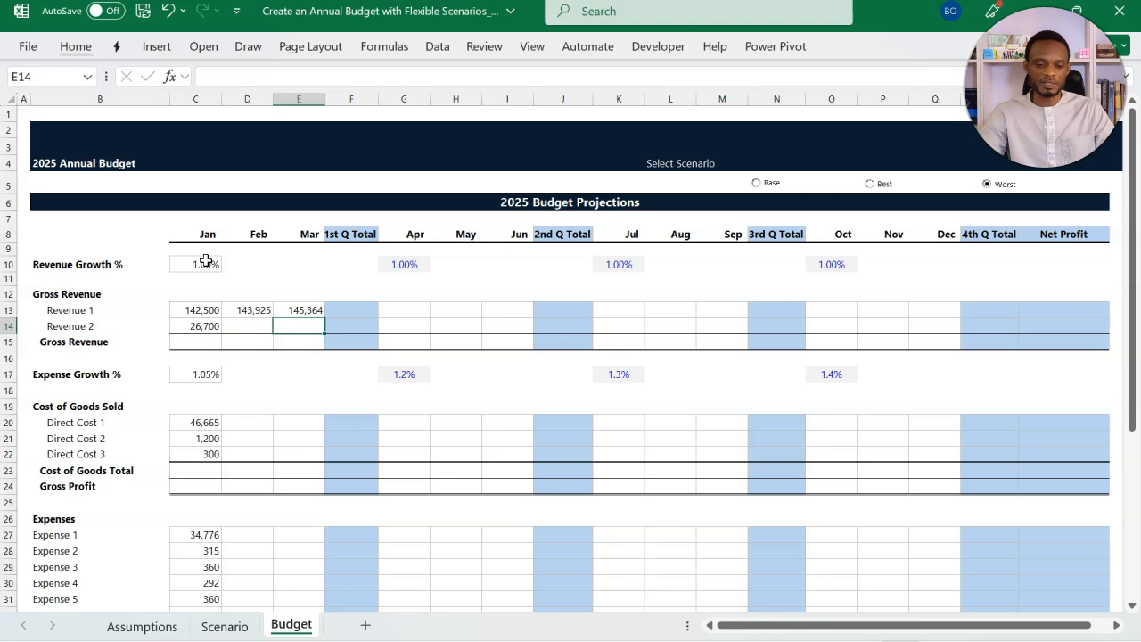
Step: Total the January to March Revenue 1 amounts in the 1st Q Total cell F13 with =SUM(C13:E13)
{"action": "left_click", "coordinate": [331, 310]}
{"action": "key", "text": "alt+equal"}
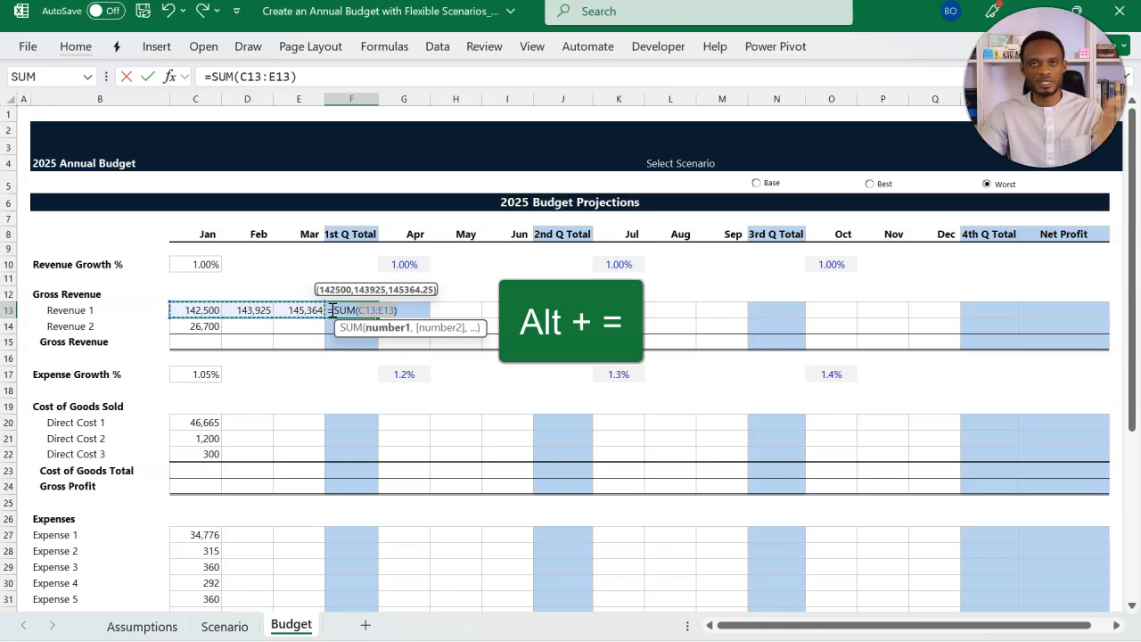
{"action": "key", "text": "Return"}
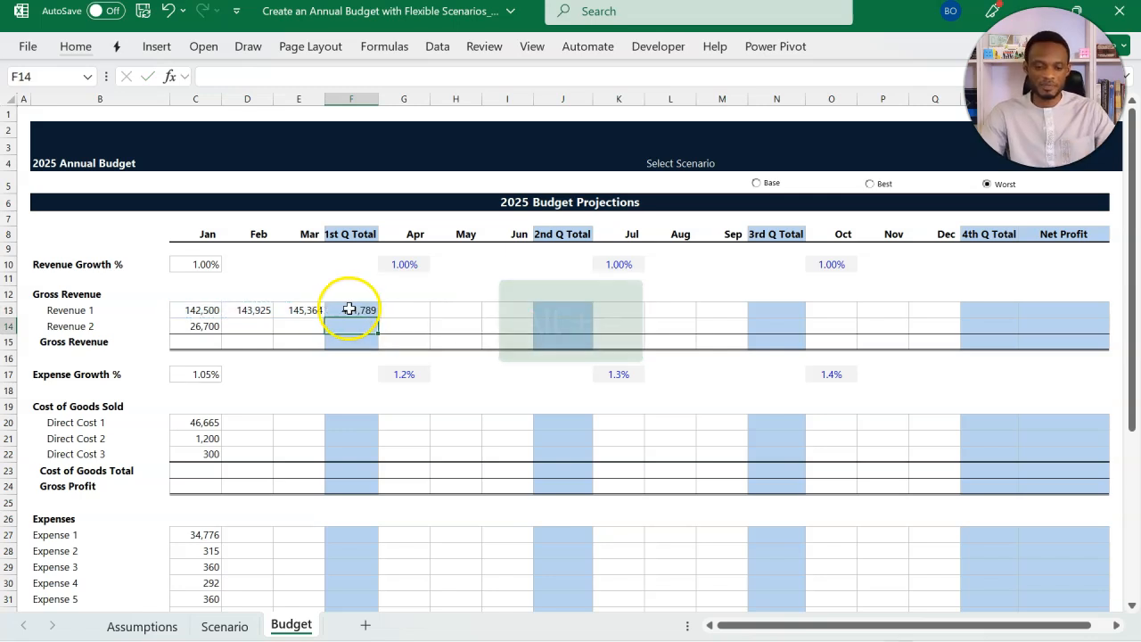
Step: Enter the April Revenue 1 formula =E13*(1+G$10) in G13, with only the row of the growth rate locked
{"action": "left_click", "coordinate": [398, 308]}
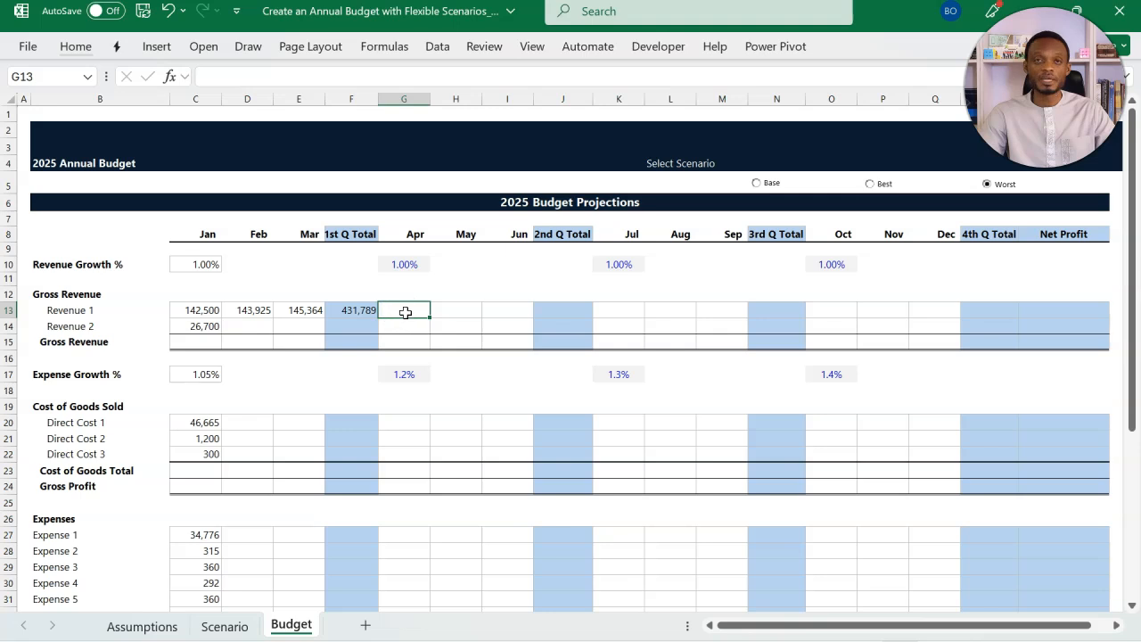
{"action": "type", "text": "="}
{"action": "left_click", "coordinate": [303, 311]}
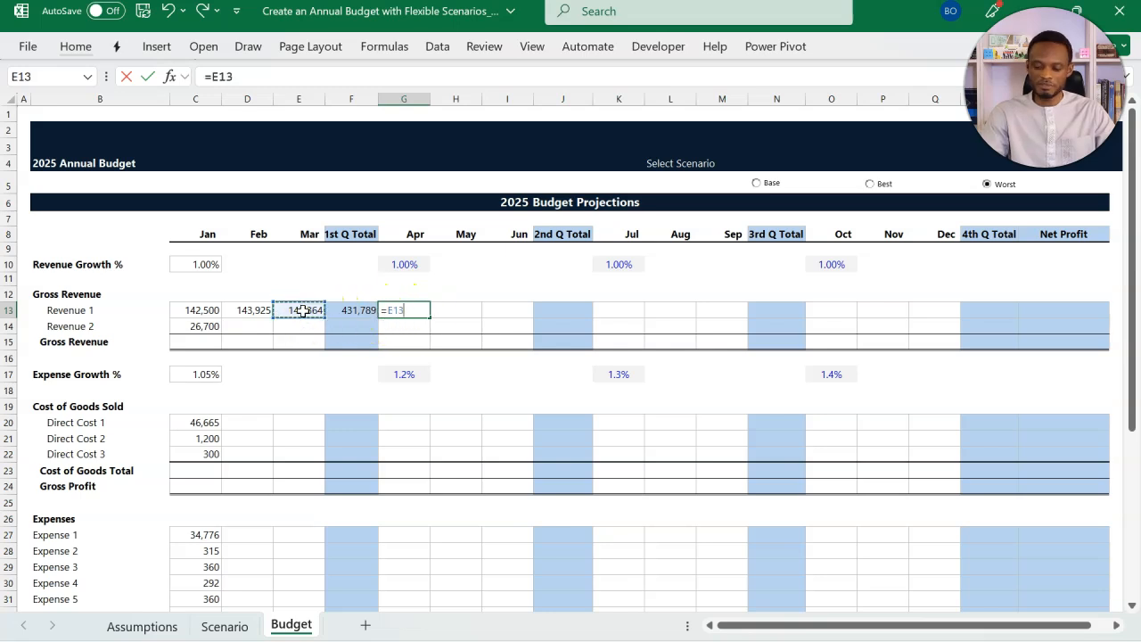
{"action": "type", "text": "*("}
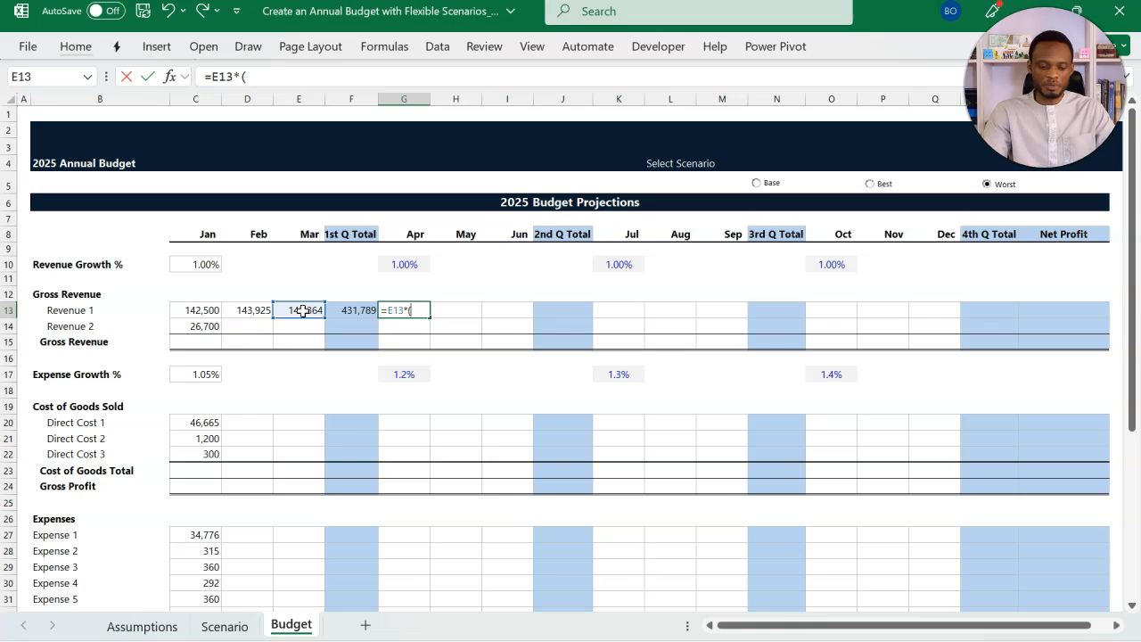
{"action": "type", "text": "1+"}
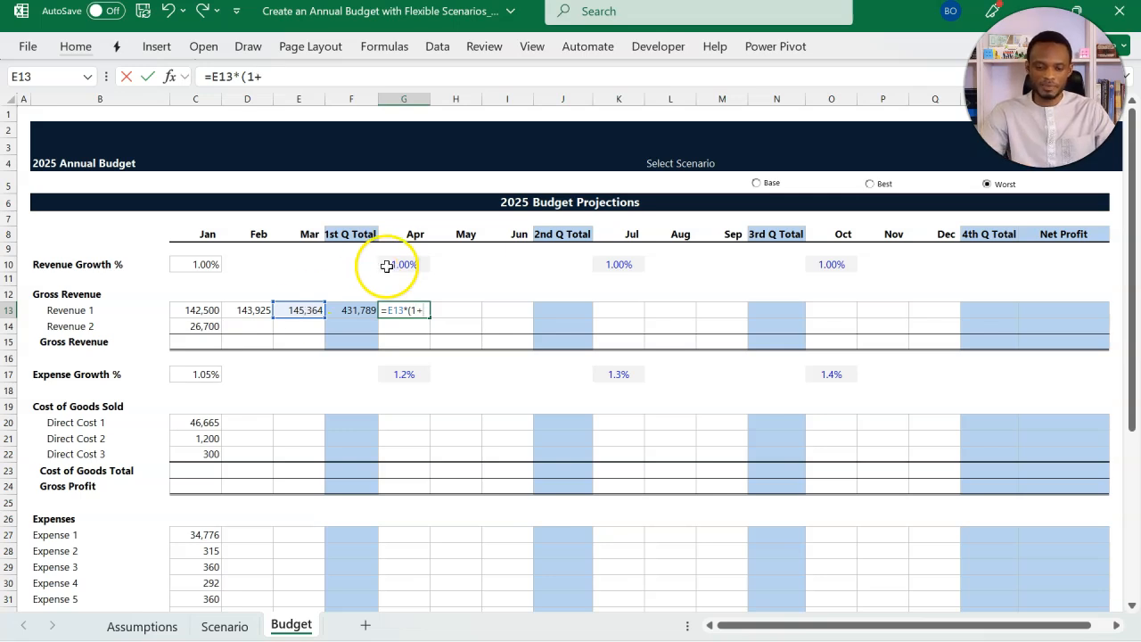
{"action": "left_click", "coordinate": [401, 264]}
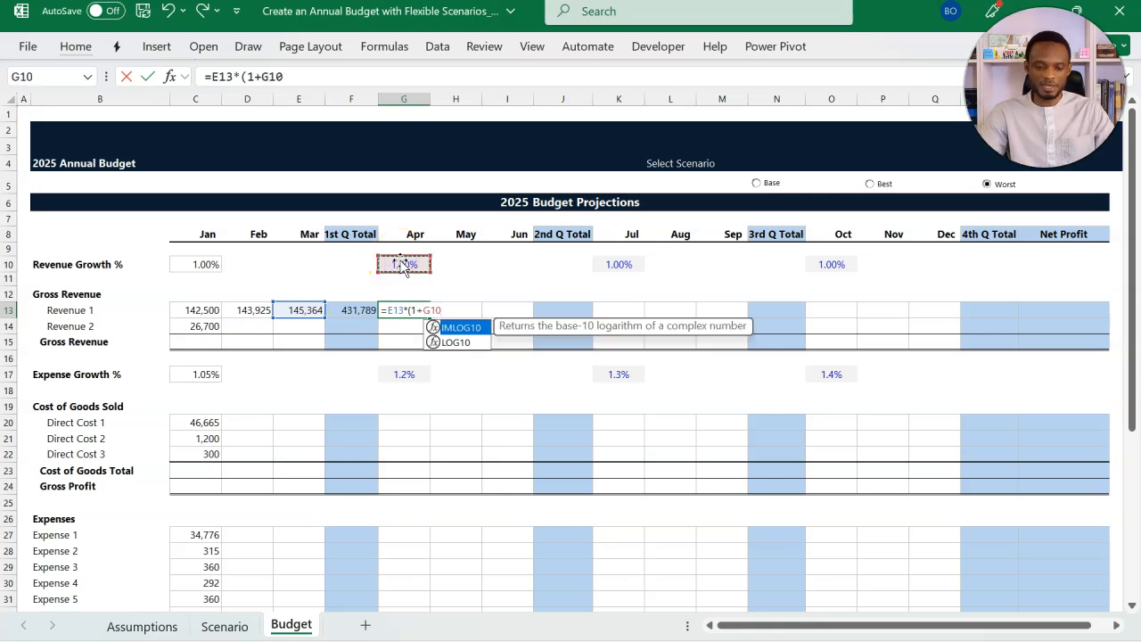
{"action": "key", "text": "F4"}
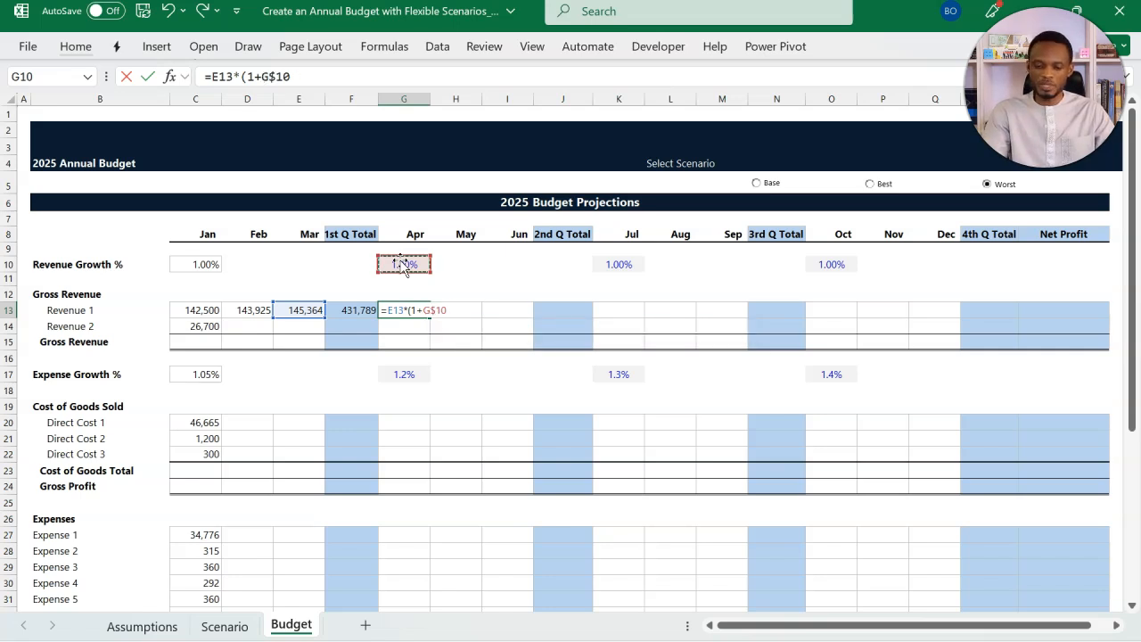
{"action": "type", "text": ")"}
{"action": "key", "text": "Return"}
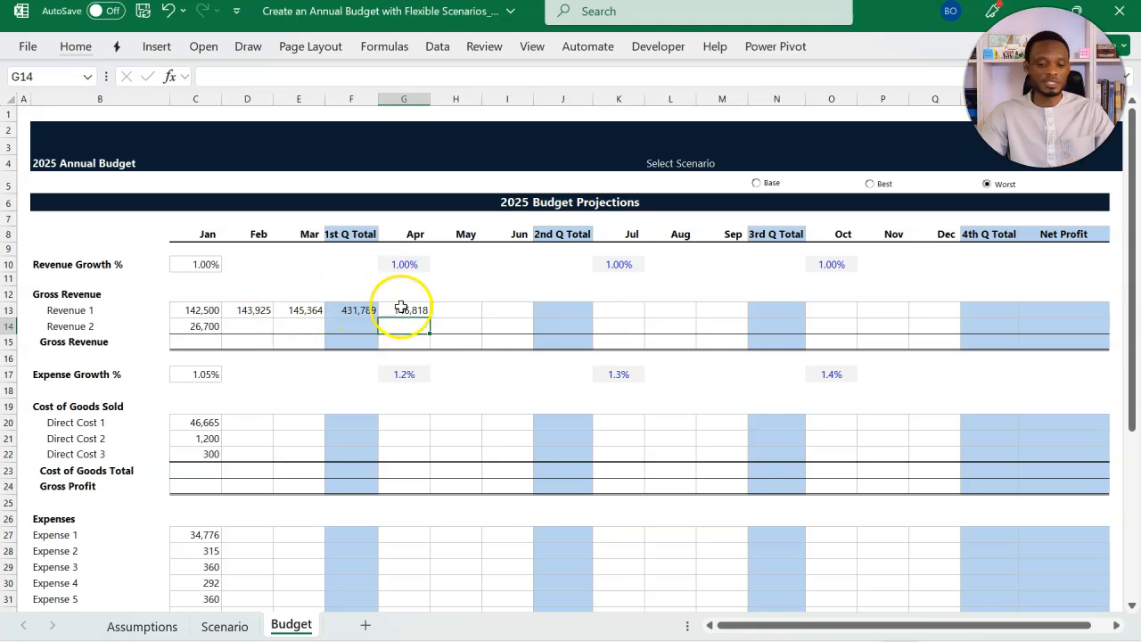
Step: Copy the February and March Revenue 1 formulas into May and June (H13:I13) and check their cell references
{"action": "left_click_drag", "start_coordinate": [439, 309], "coordinate": [506, 304]}
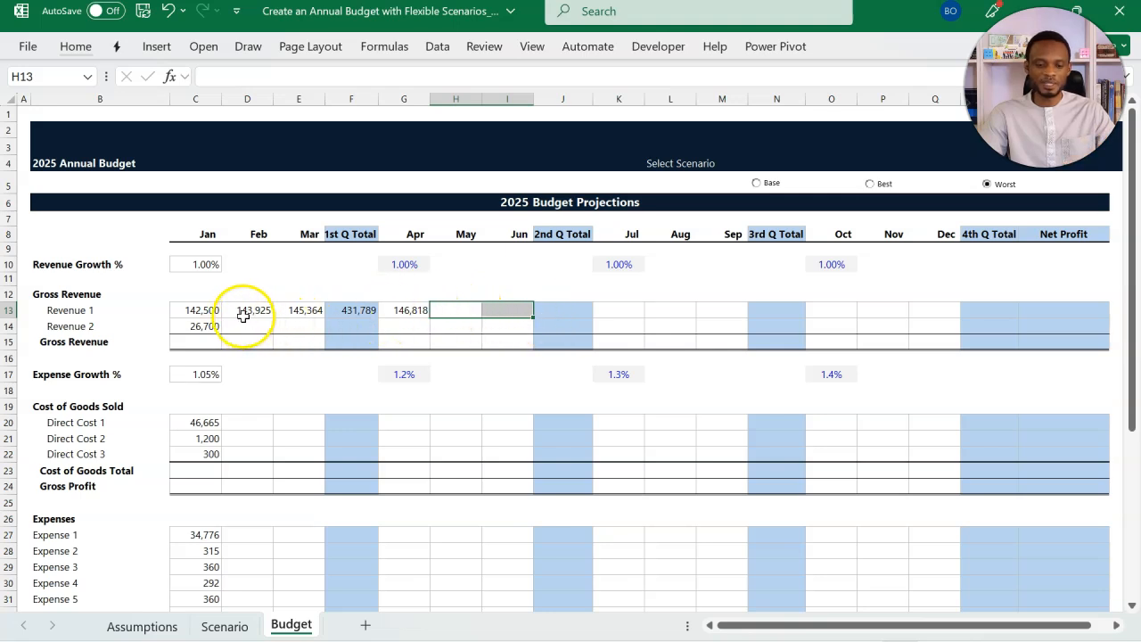
{"action": "left_click_drag", "start_coordinate": [241, 311], "coordinate": [306, 310]}
{"action": "key", "text": "ctrl+c"}
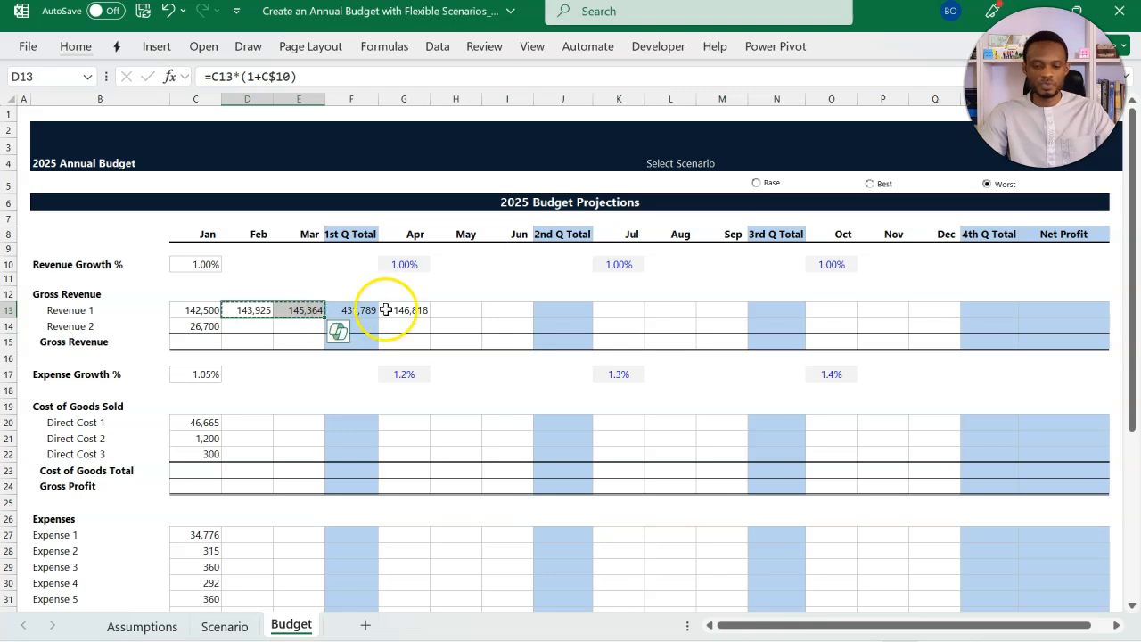
{"action": "left_click", "coordinate": [451, 312]}
{"action": "key", "text": "ctrl+v"}
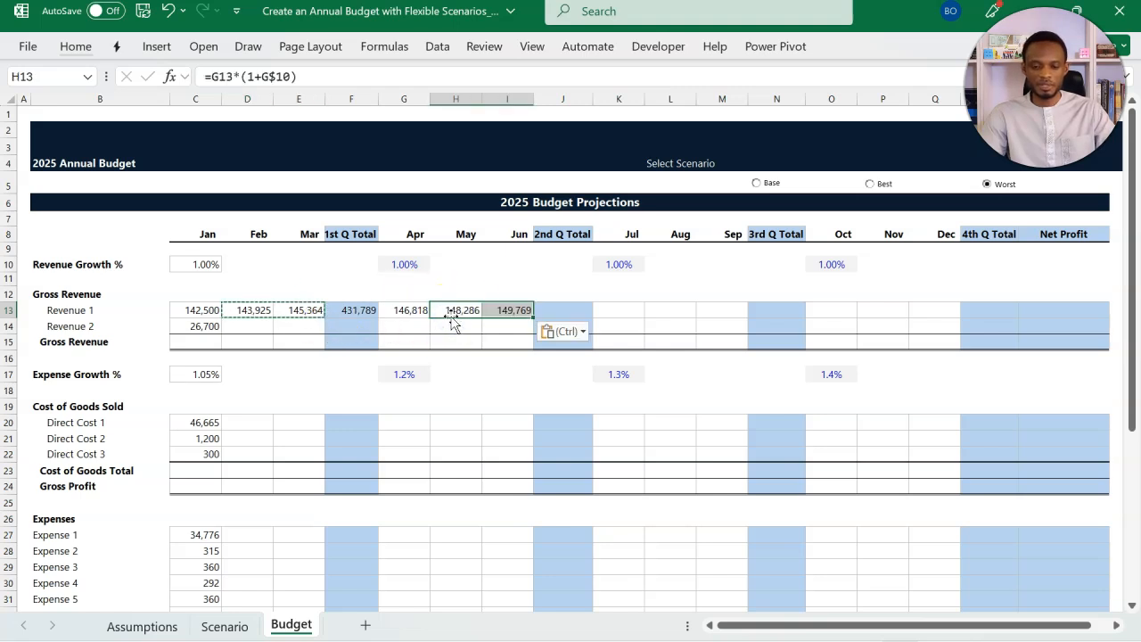
{"action": "double_click", "coordinate": [466, 309]}
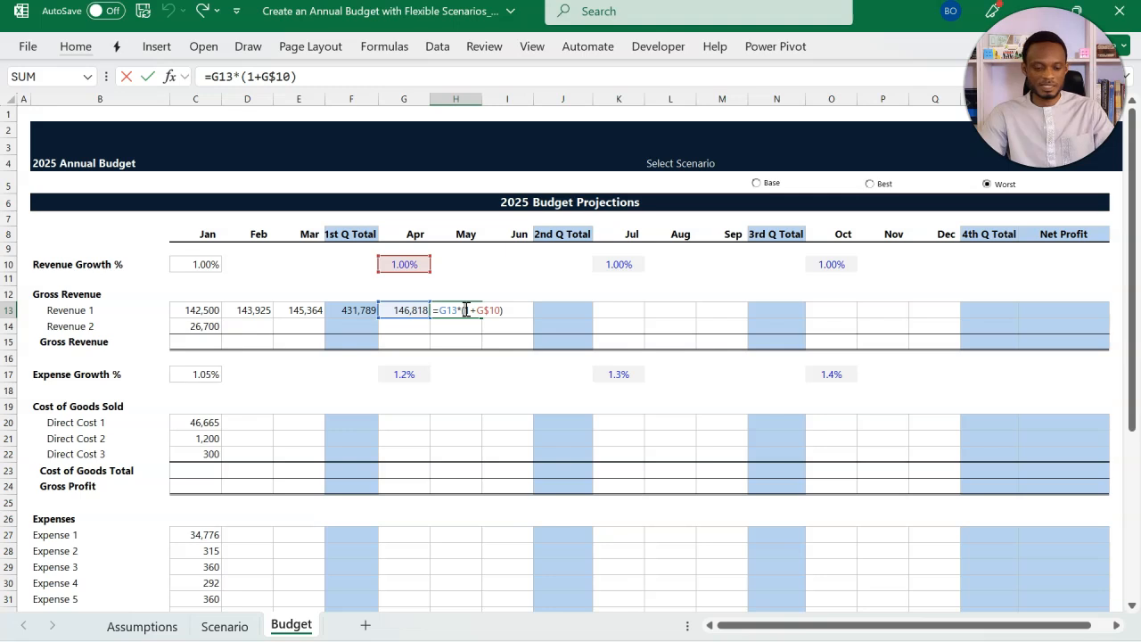
{"action": "key", "text": "Escape"}
{"action": "double_click", "coordinate": [507, 309]}
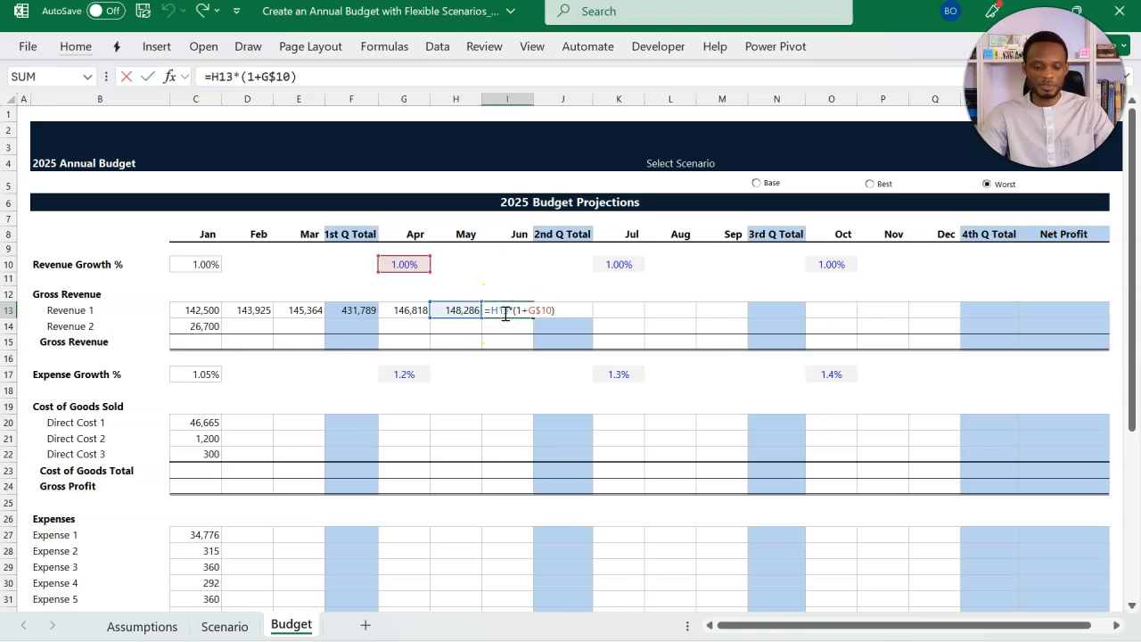
{"action": "key", "text": "Escape"}
Step: Total the April to June Revenue 1 amounts in the 2nd Q Total cell J13 with =SUM(G13:I13)
{"action": "left_click", "coordinate": [568, 313]}
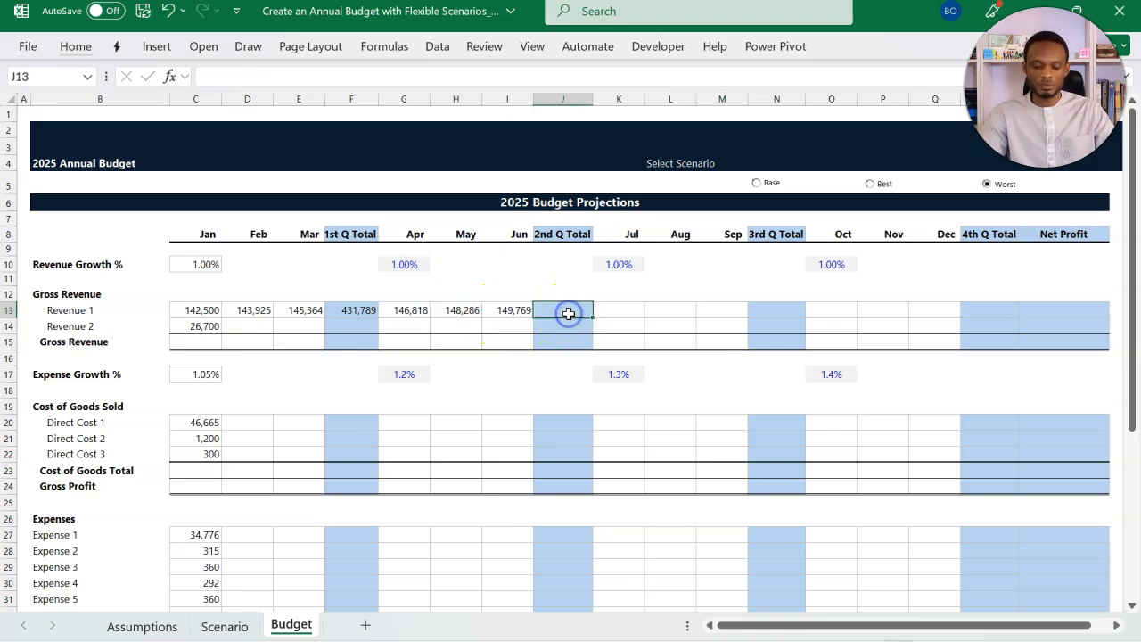
{"action": "key", "text": "alt+equal"}
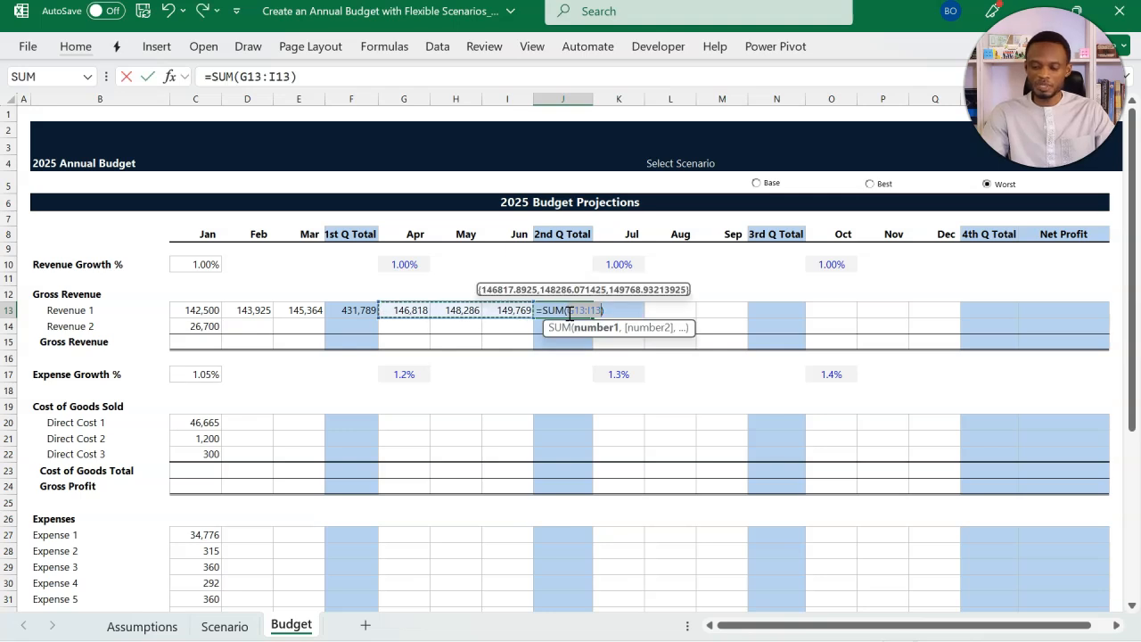
{"action": "key", "text": "Return"}
Step: Copy the Revenue 1 formulas from April to 2nd Q Total into the third and fourth quarters, starting at K13 and O13, and check the fourth-quarter references
{"action": "left_click_drag", "start_coordinate": [415, 309], "coordinate": [556, 304]}
{"action": "key", "text": "ctrl+c"}
{"action": "left_click", "coordinate": [608, 309]}
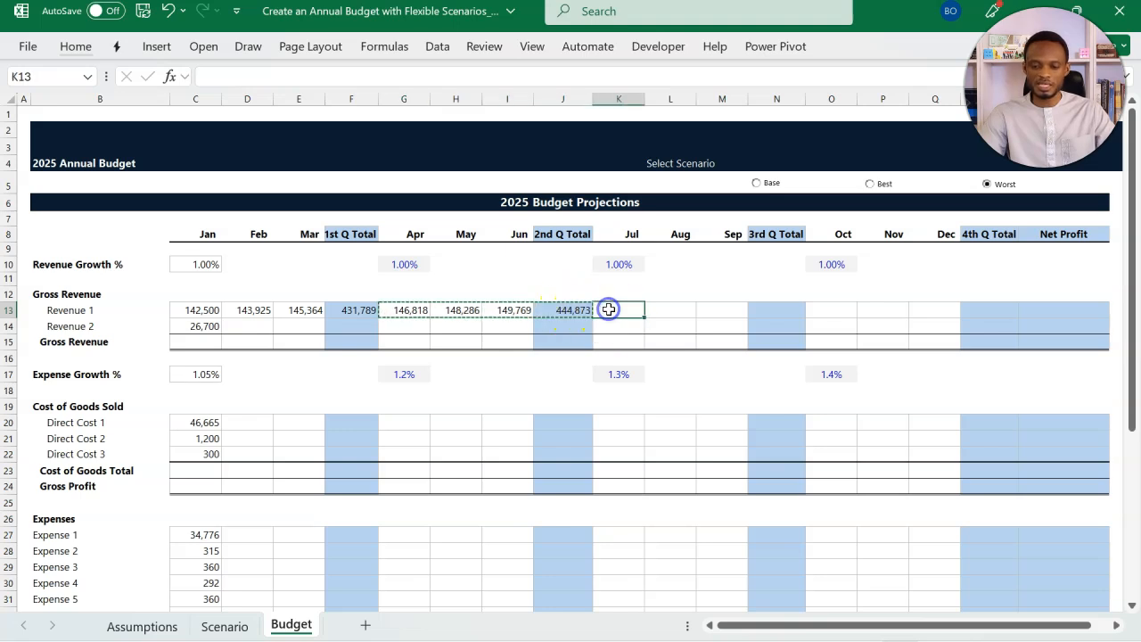
{"action": "key", "text": "ctrl+v"}
{"action": "left_click", "coordinate": [838, 308]}
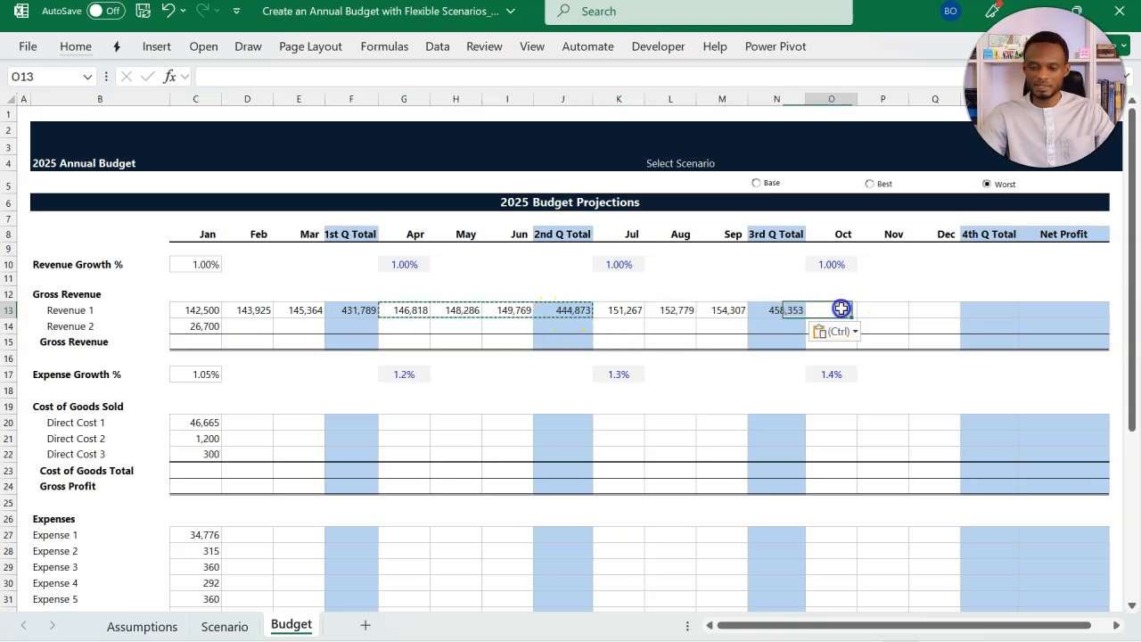
{"action": "key", "text": "ctrl+v"}
{"action": "key", "text": "Escape"}
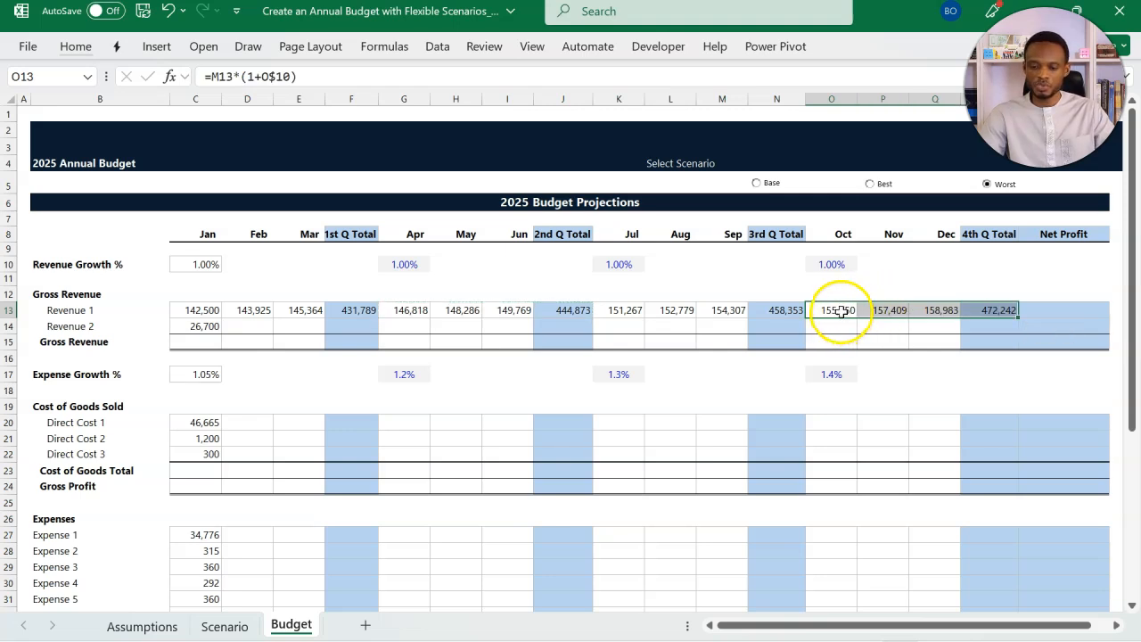
{"action": "double_click", "coordinate": [842, 311]}
{"action": "key", "text": "Escape"}
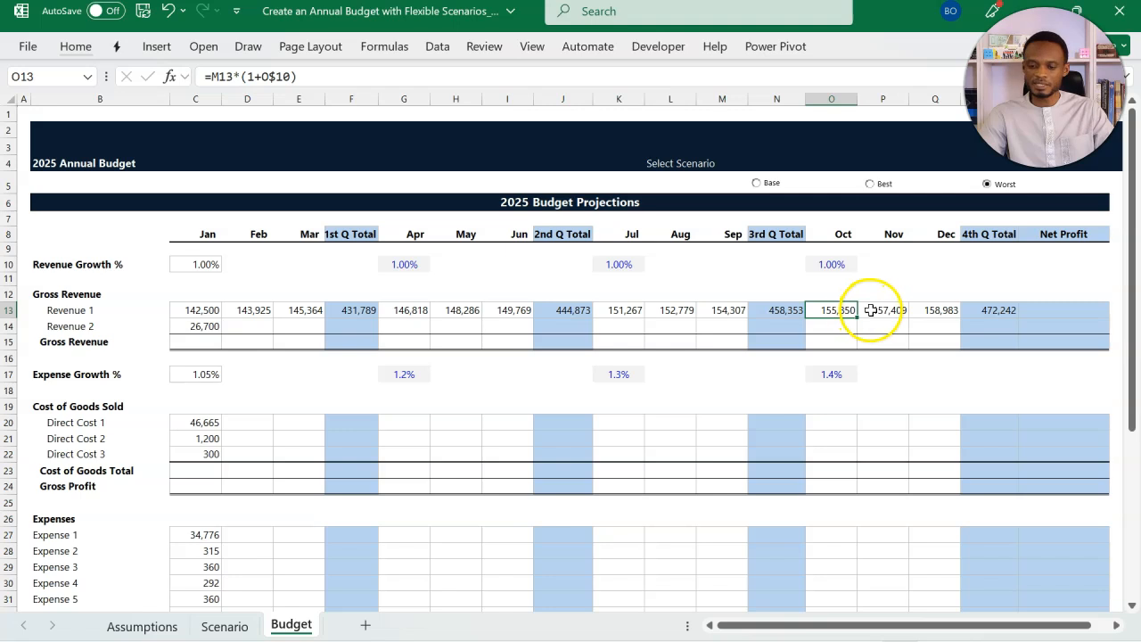
{"action": "double_click", "coordinate": [876, 310]}
{"action": "key", "text": "Escape"}
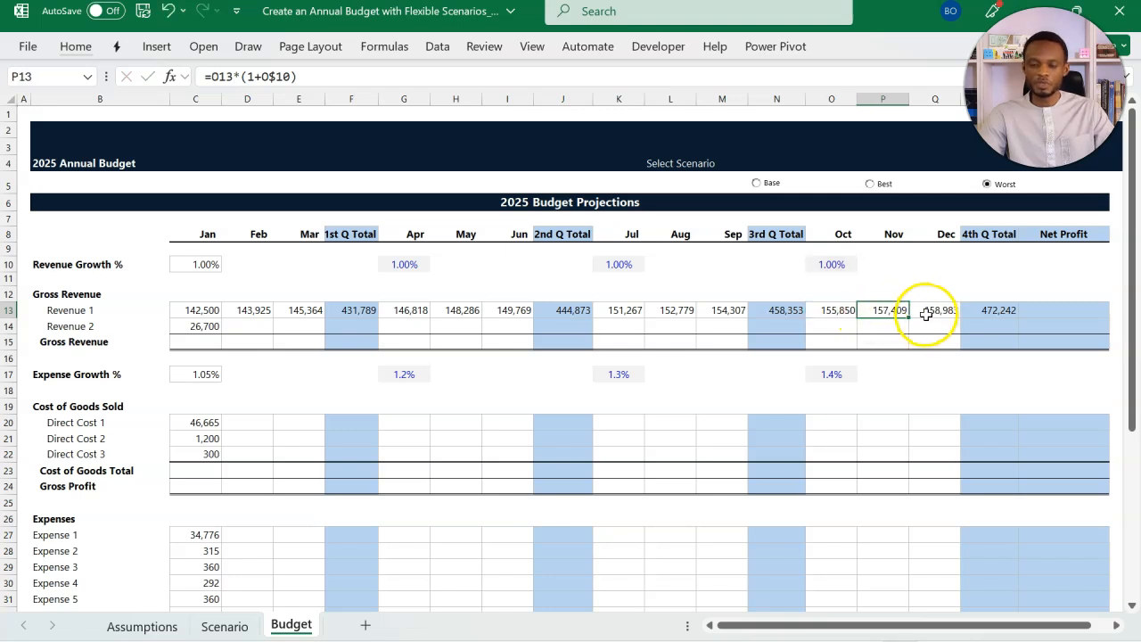
{"action": "left_click", "coordinate": [1002, 311]}
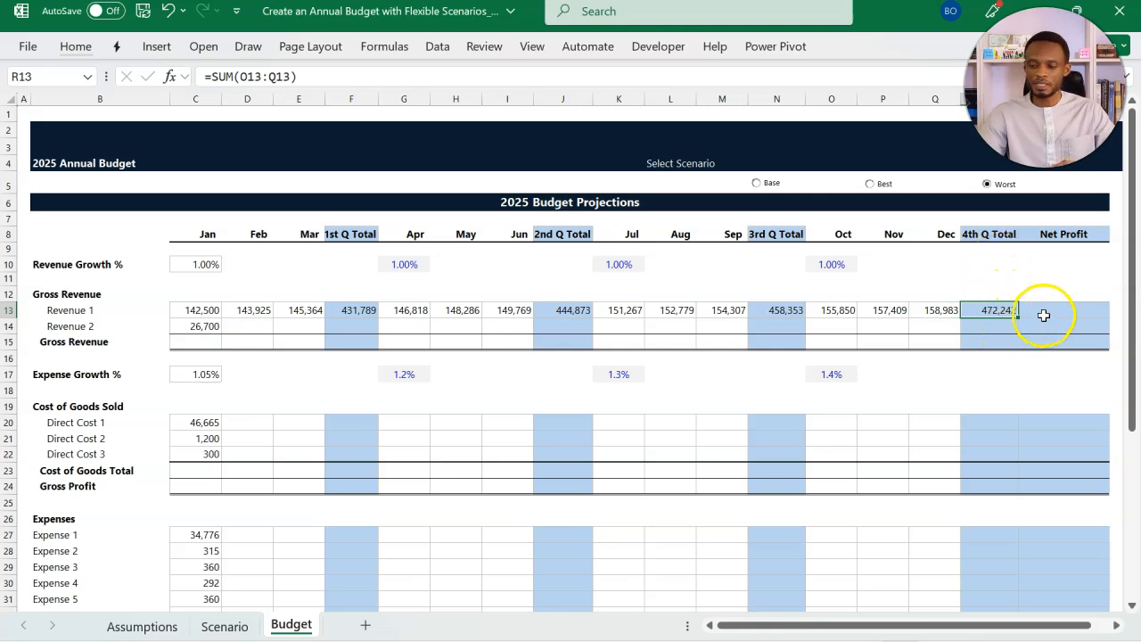
Step: Delete the Net Profit header from cell S8
{"action": "left_click", "coordinate": [1041, 318]}
{"action": "left_click", "coordinate": [1065, 234]}
{"action": "key", "text": "Delete"}
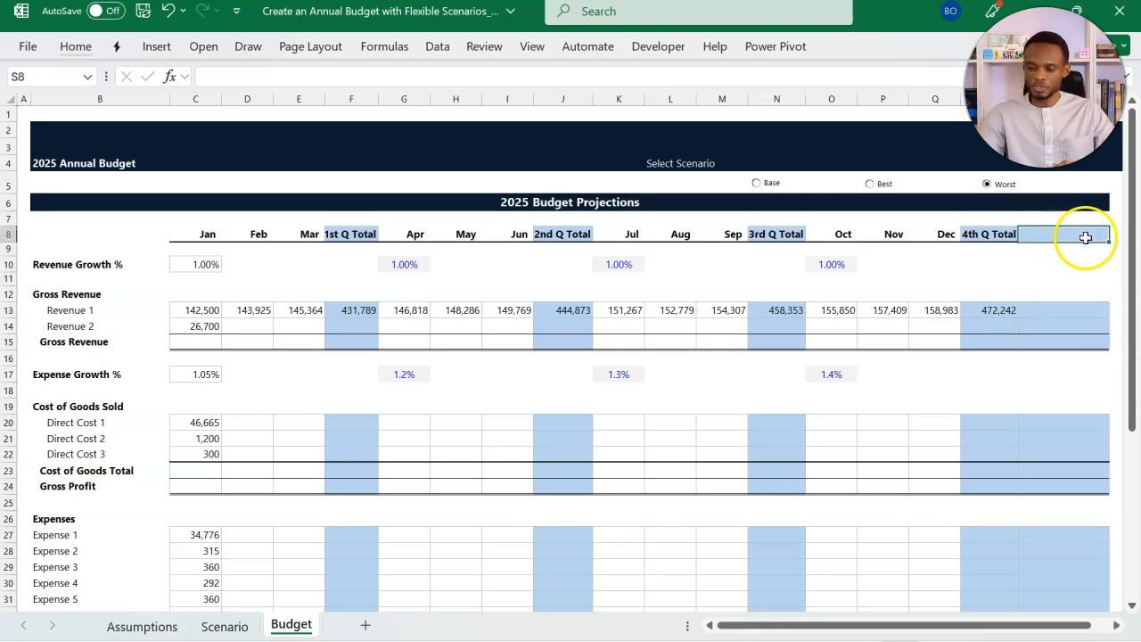
{"action": "left_click", "coordinate": [1074, 264]}
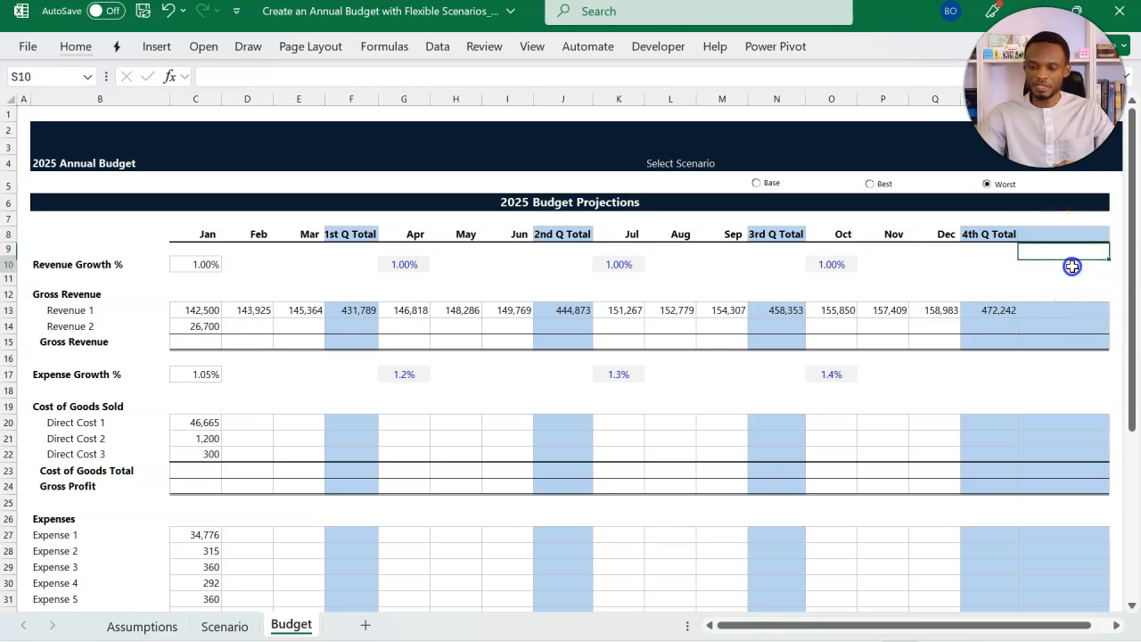
Step: Add up the four quarterly Revenue 1 totals in S13 with =SUM(R13,N13,J13,F13)
{"action": "left_click", "coordinate": [1068, 311]}
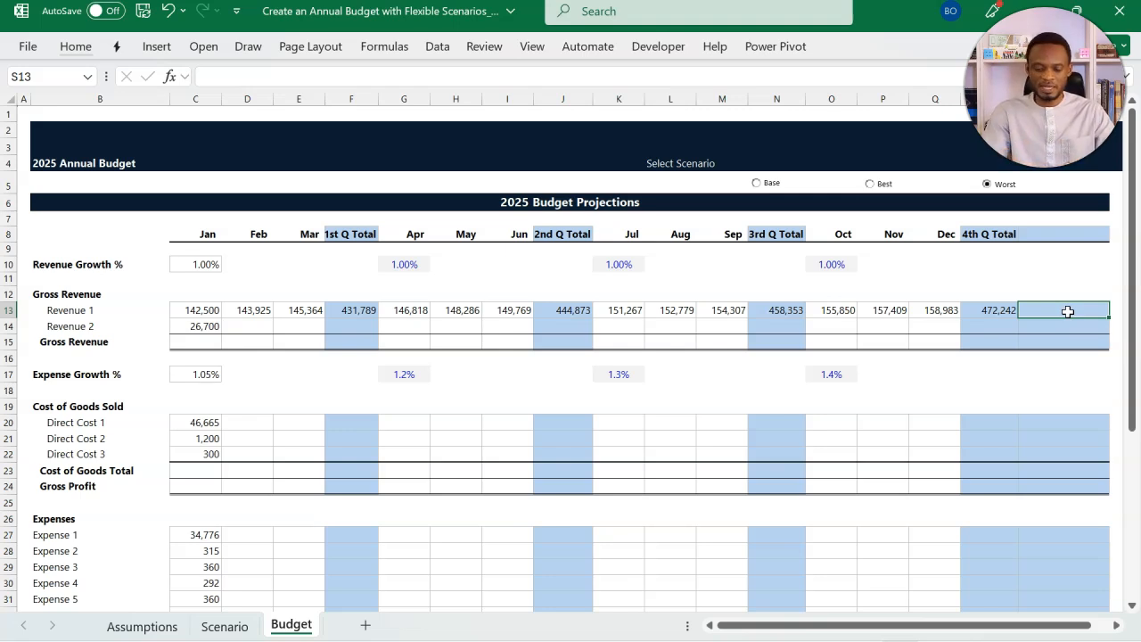
{"action": "type", "text": "=SUM(R13,N13,J13,F13)"}
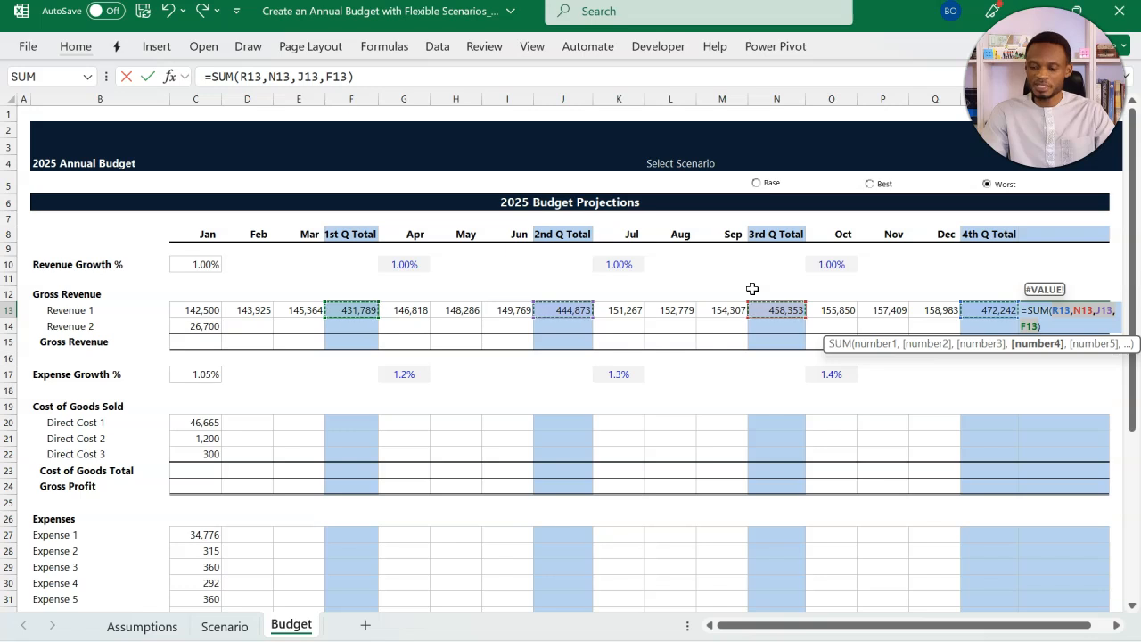
{"action": "key", "text": "Return"}
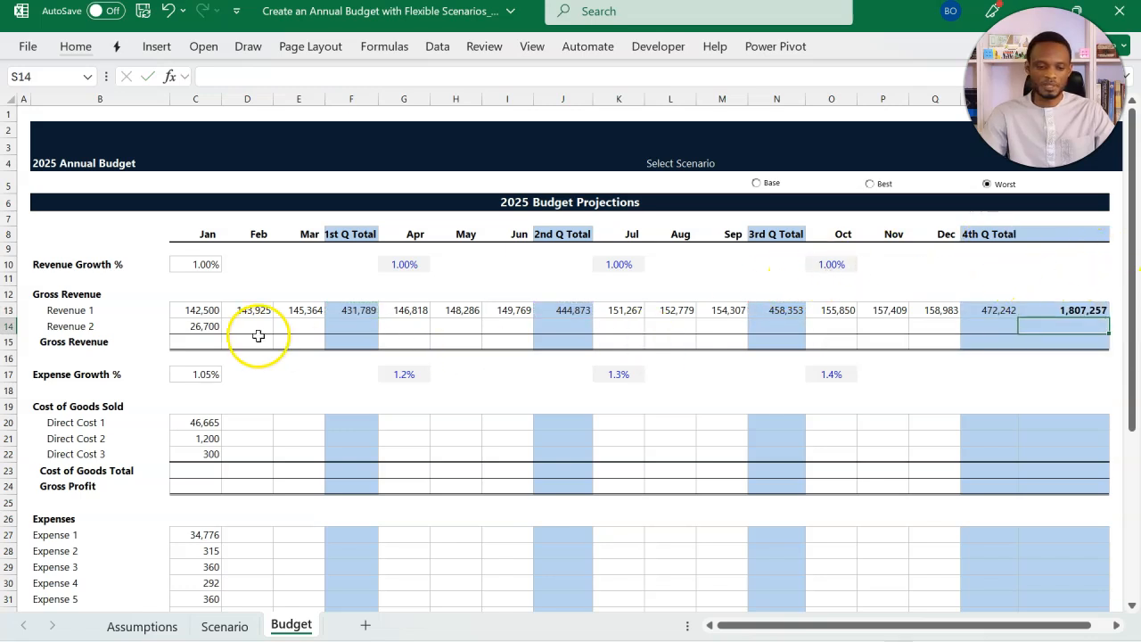
Step: Paste only the formulas of the Revenue 1 cells D13:S13 into the Revenue 2 cells D14:S14
{"action": "left_click_drag", "start_coordinate": [257, 311], "coordinate": [1056, 316]}
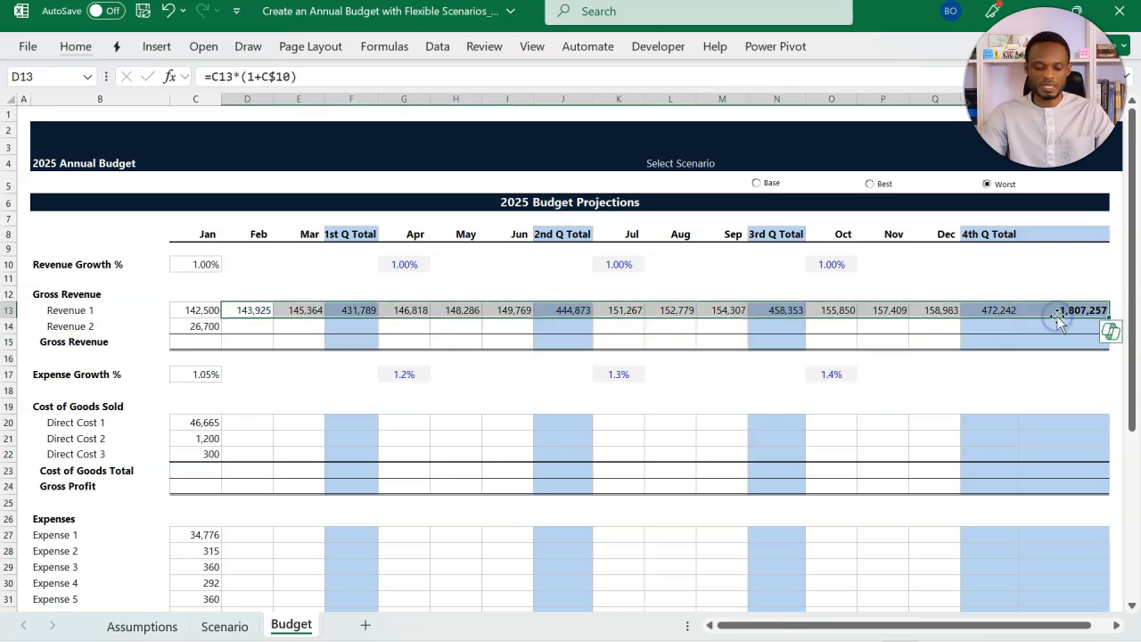
{"action": "key", "text": "ctrl+c"}
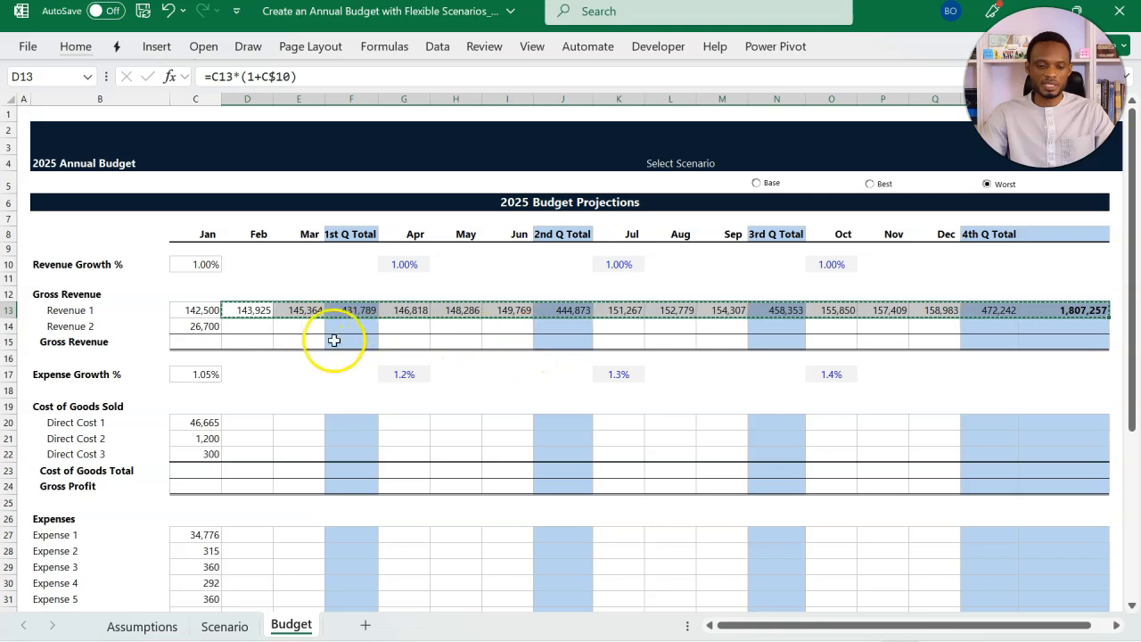
{"action": "left_click_drag", "start_coordinate": [258, 326], "coordinate": [1043, 326]}
{"action": "key", "text": "ctrl+alt+v"}
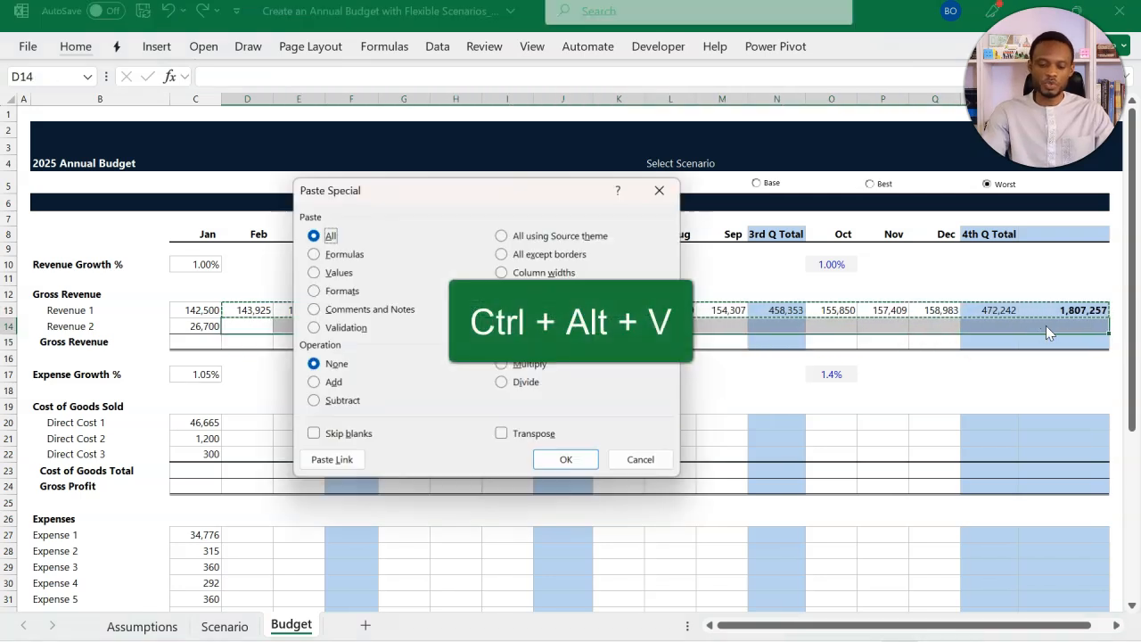
{"action": "key", "text": "f"}
{"action": "key", "text": "Return"}
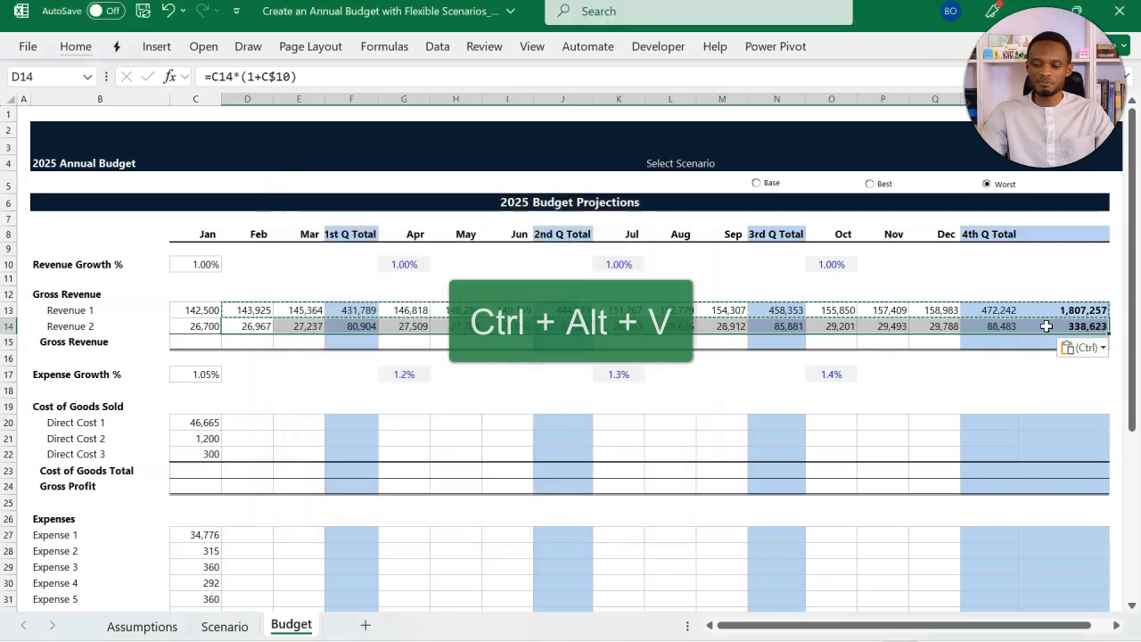
{"action": "key", "text": "Escape"}
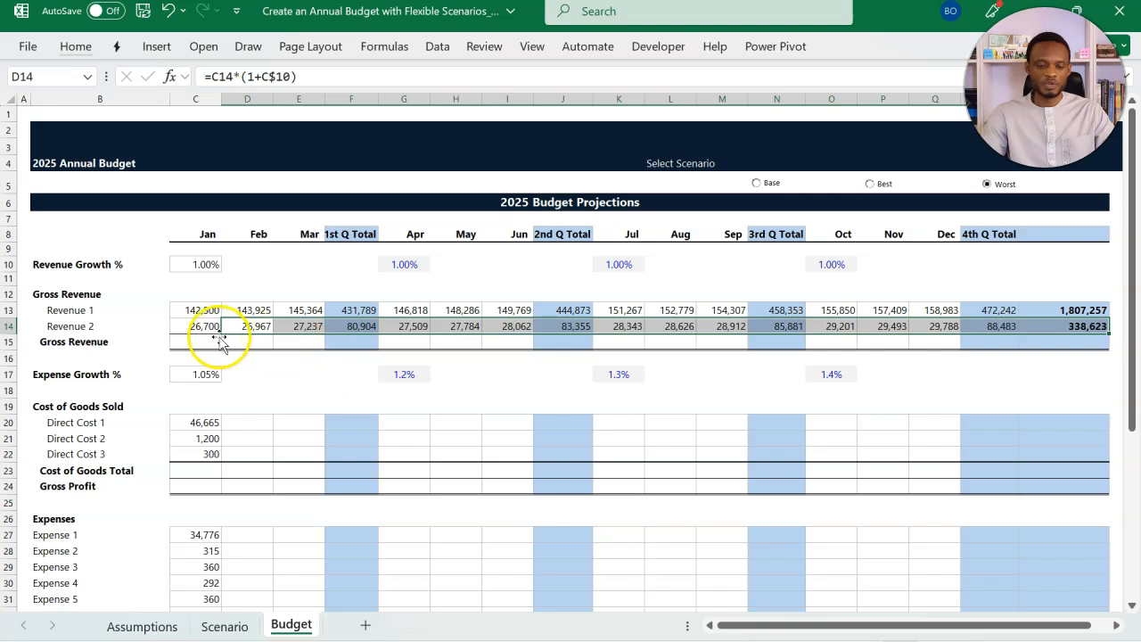
Step: Sum Revenue 1 and Revenue 2 for every column in the Gross Revenue row, C15:S15
{"action": "left_click_drag", "start_coordinate": [211, 342], "coordinate": [1030, 343]}
{"action": "key", "text": "alt+equal"}
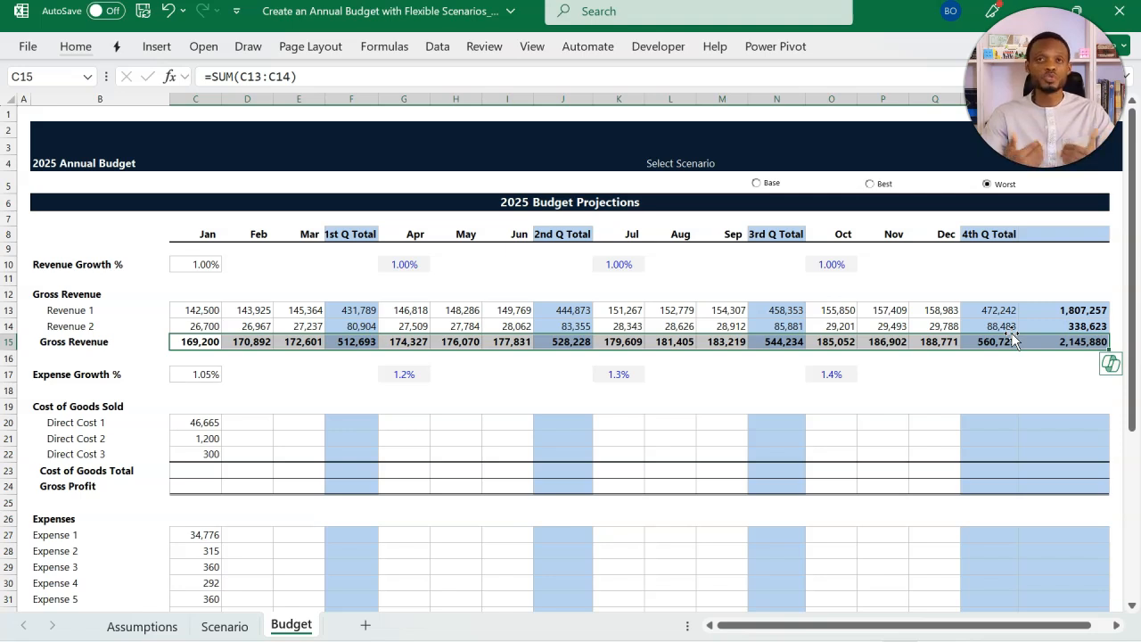
Step: Calculate February's Direct Cost 1 in D20 from January's amount and the row-locked January expense growth rate with =C20*(1+C$17)
{"action": "left_click", "coordinate": [264, 424]}
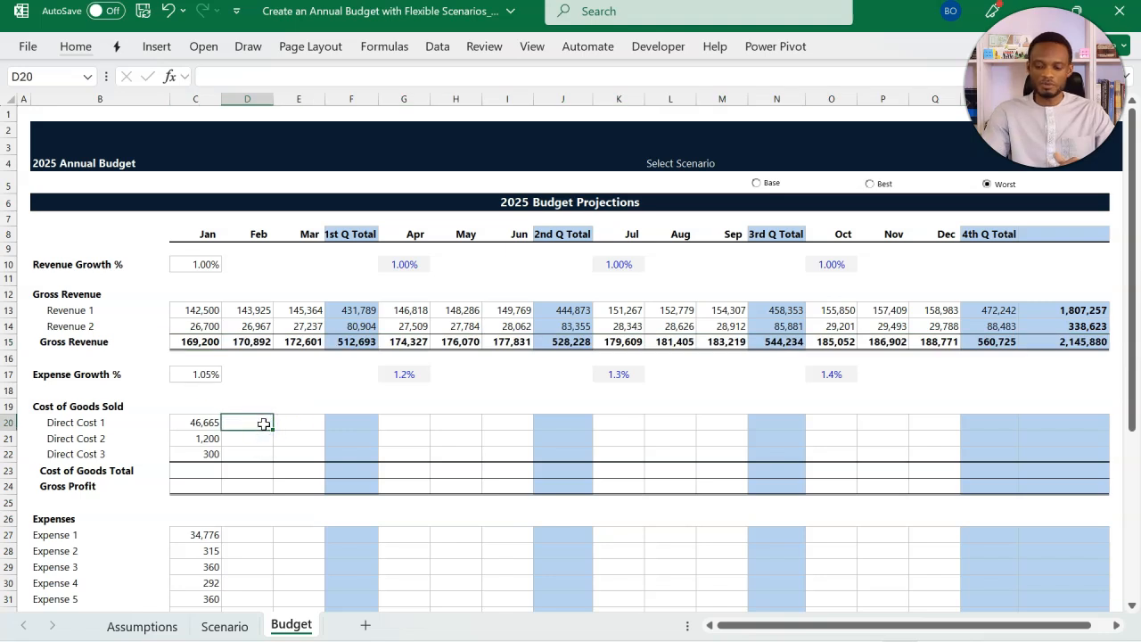
{"action": "type", "text": "="}
{"action": "key", "text": "Left"}
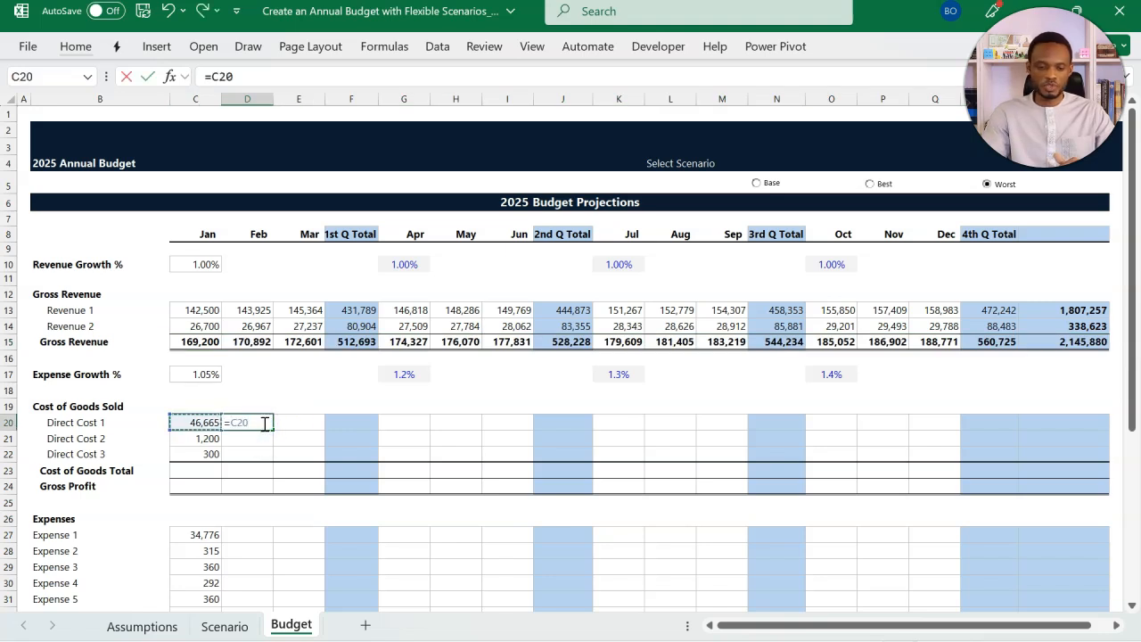
{"action": "type", "text": "*"}
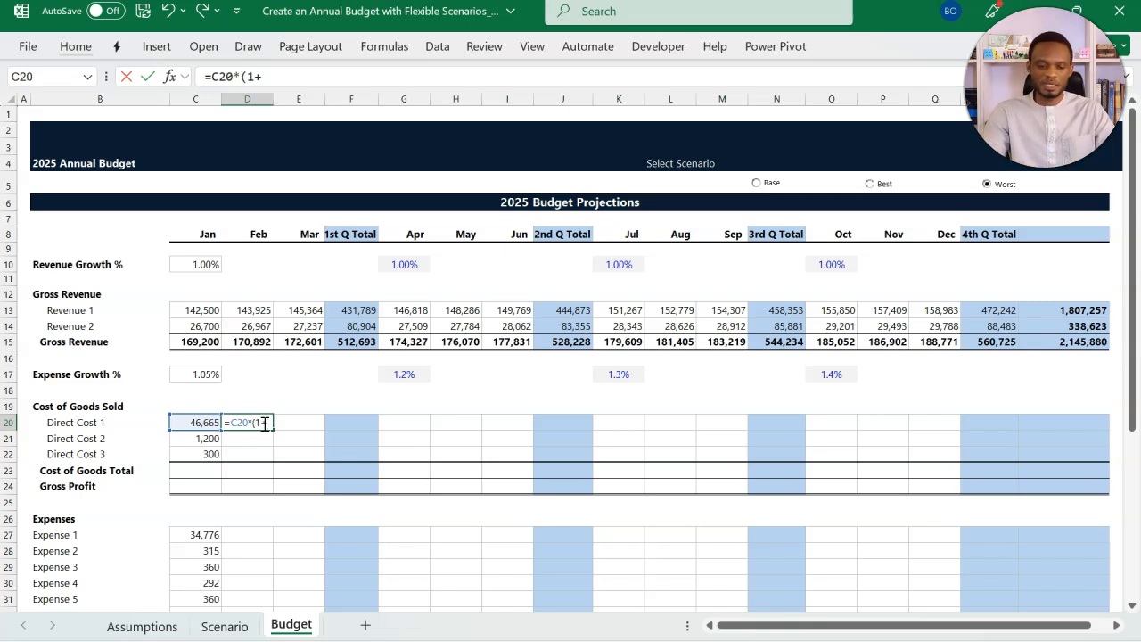
{"action": "left_click", "coordinate": [208, 375]}
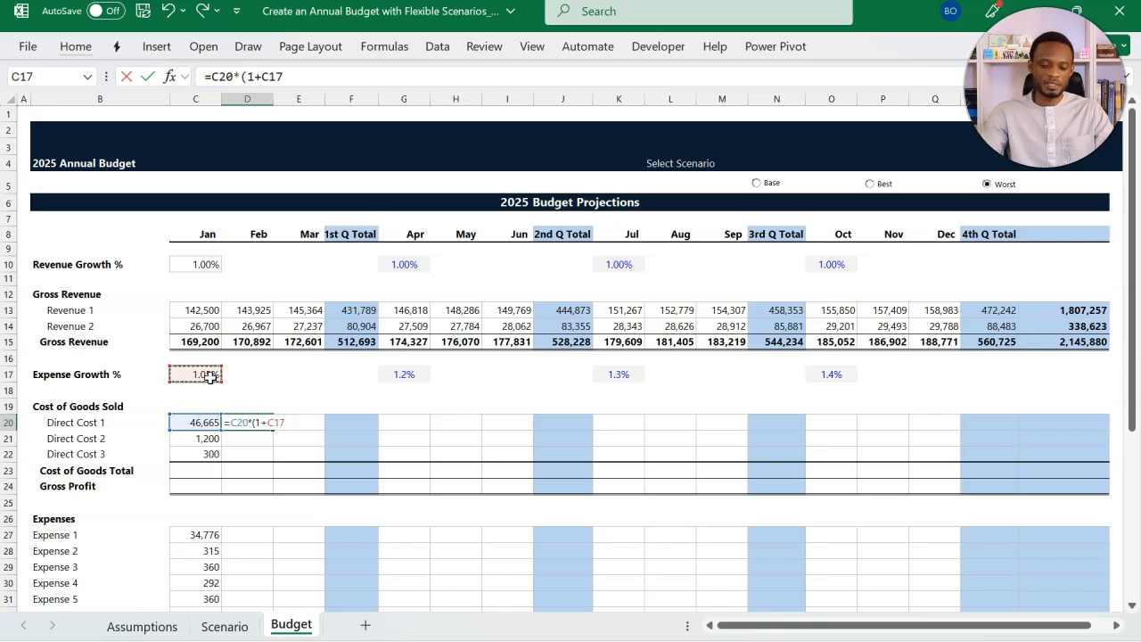
{"action": "key", "text": "F4"}
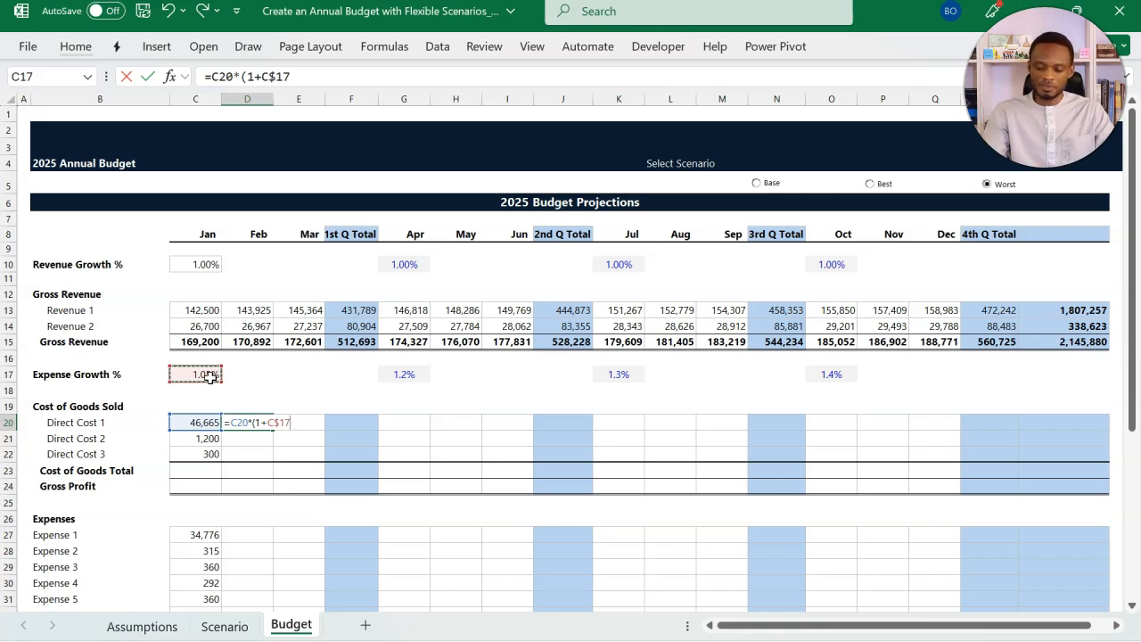
{"action": "key", "text": "Return"}
Step: Calculate March's Direct Cost 1 in E20 from February's amount and the first-quarter expense growth rate with =D20*(1+C$17)
{"action": "key", "text": "Up"}
{"action": "key", "text": "Right"}
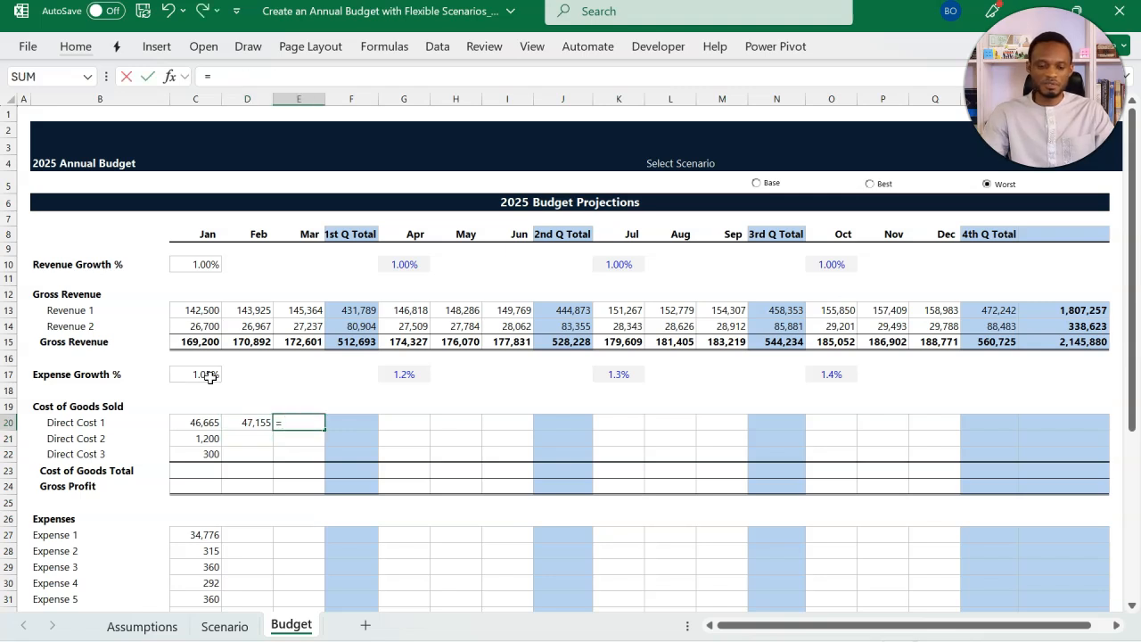
{"action": "type", "text": "="}
{"action": "key", "text": "Left"}
{"action": "type", "text": "*("}
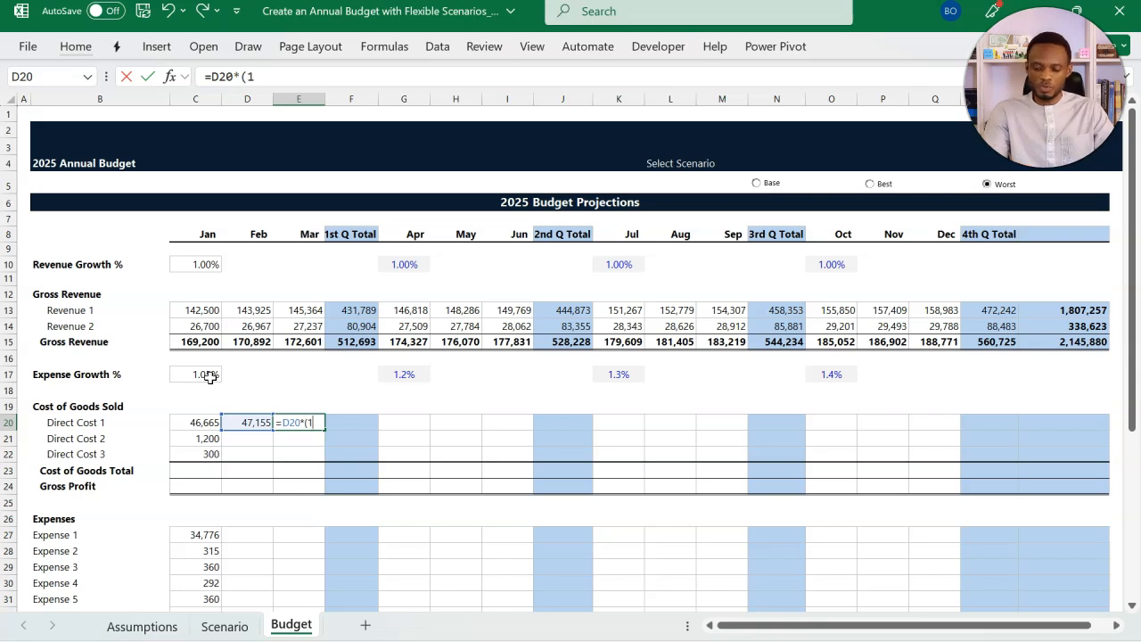
{"action": "type", "text": "1+"}
{"action": "left_click", "coordinate": [209, 376]}
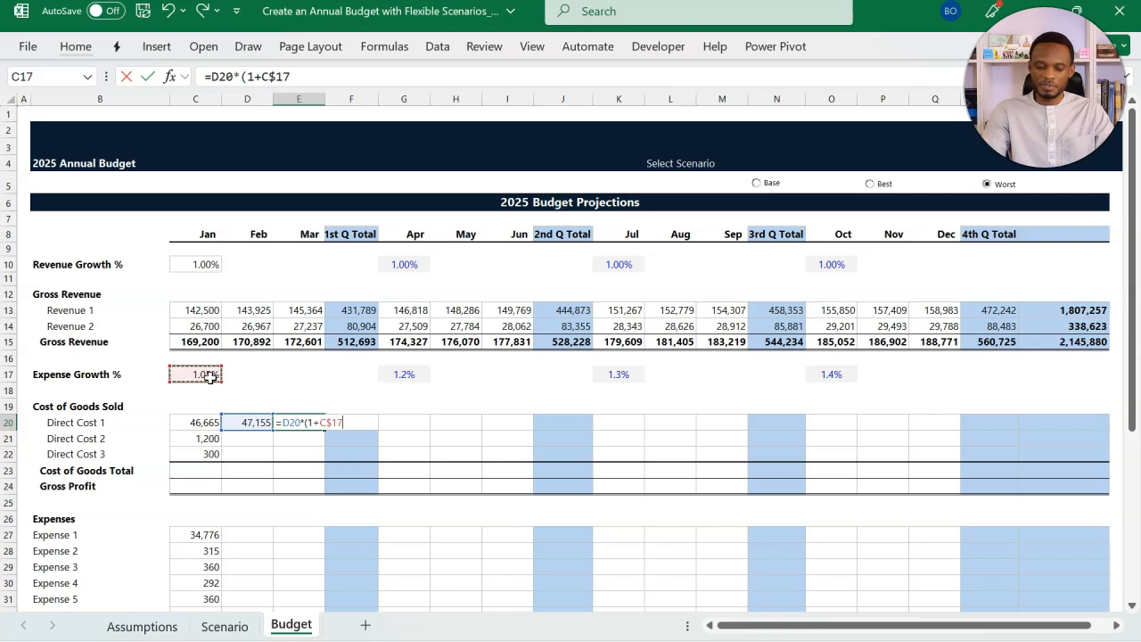
{"action": "key", "text": "Return"}
Step: Total the first-quarter Direct Cost 1 amounts in F20 with =SUM(C20:E20)
{"action": "key", "text": "Right"}
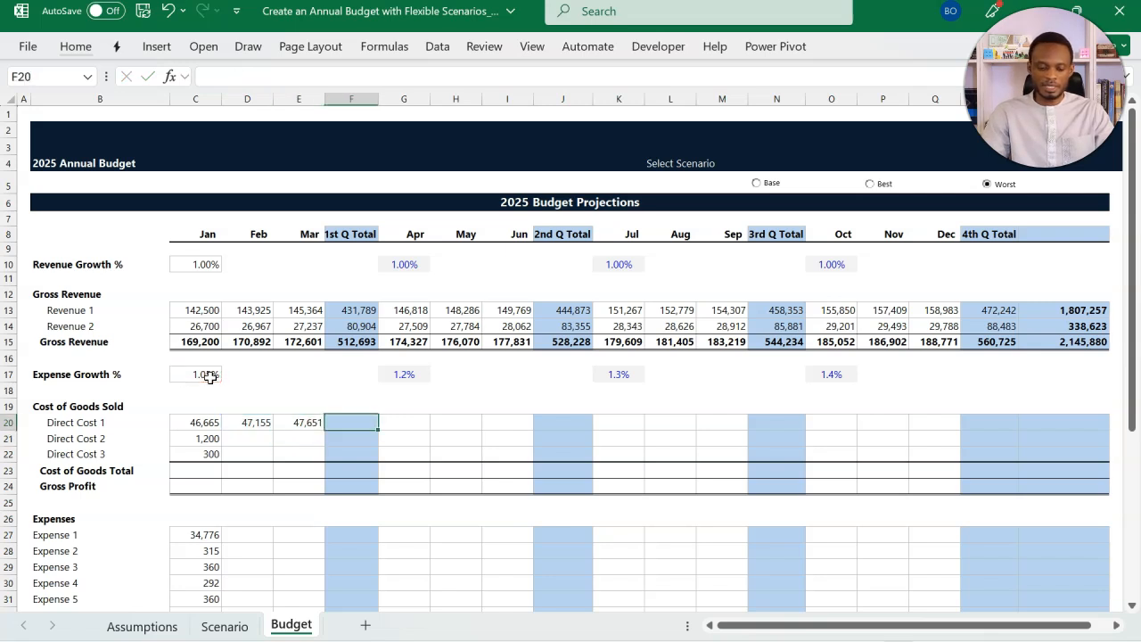
{"action": "key", "text": "alt+equal"}
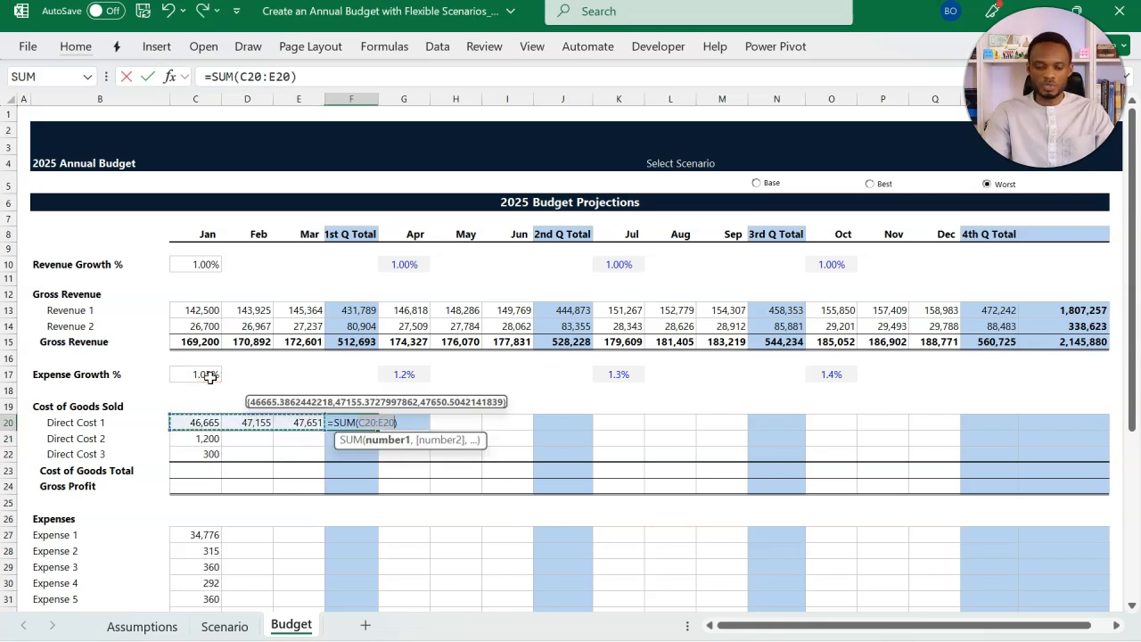
{"action": "key", "text": "Return"}
Step: Calculate April's Direct Cost 1 in G20 from March's amount and the row-locked April expense growth rate with =E20*(1+G$17), and check the formula
{"action": "left_click", "coordinate": [394, 422]}
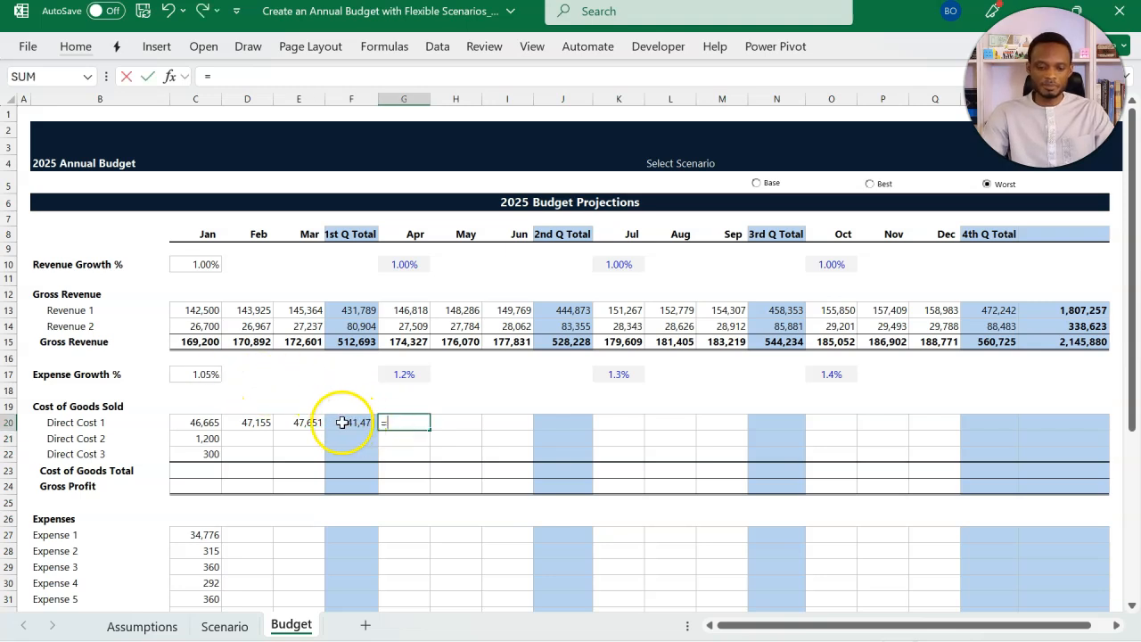
{"action": "left_click", "coordinate": [307, 423]}
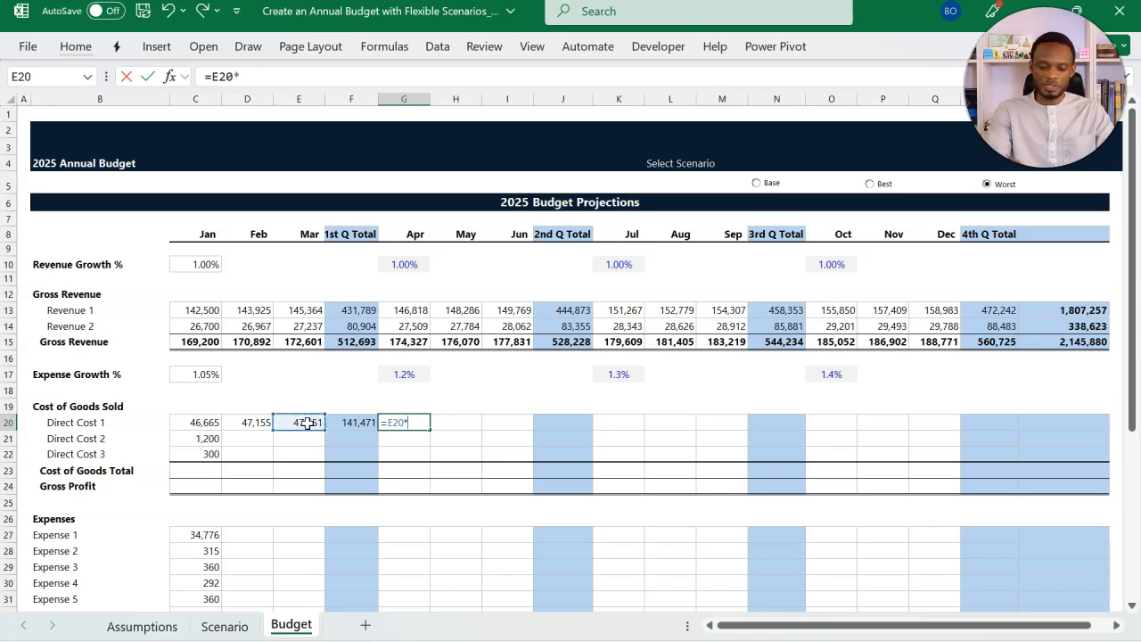
{"action": "type", "text": "*(1+"}
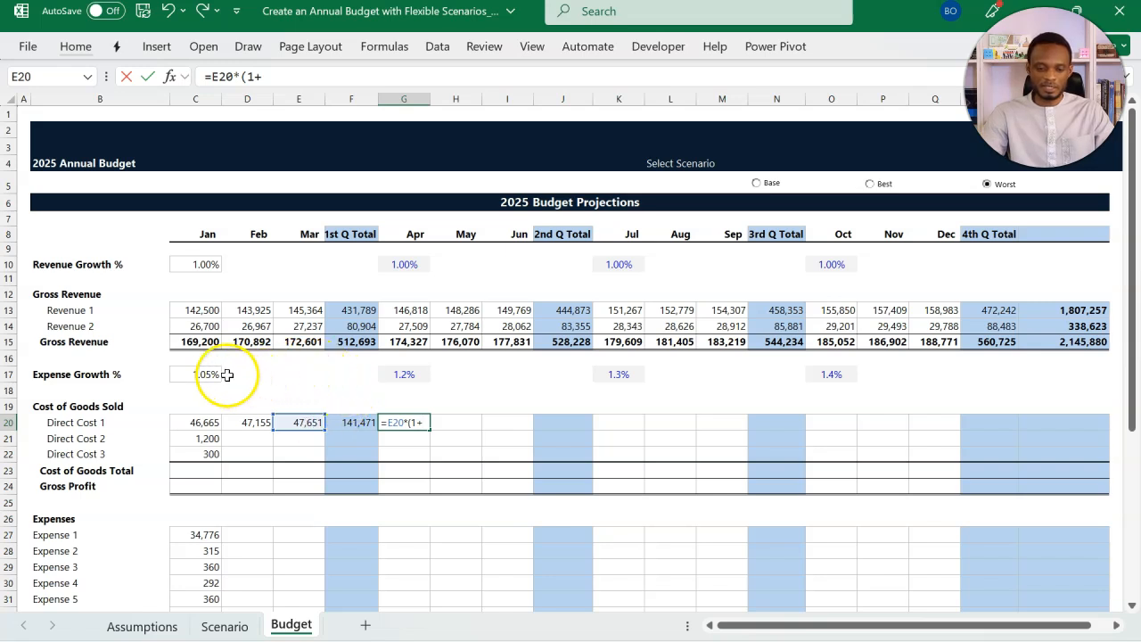
{"action": "left_click", "coordinate": [410, 377]}
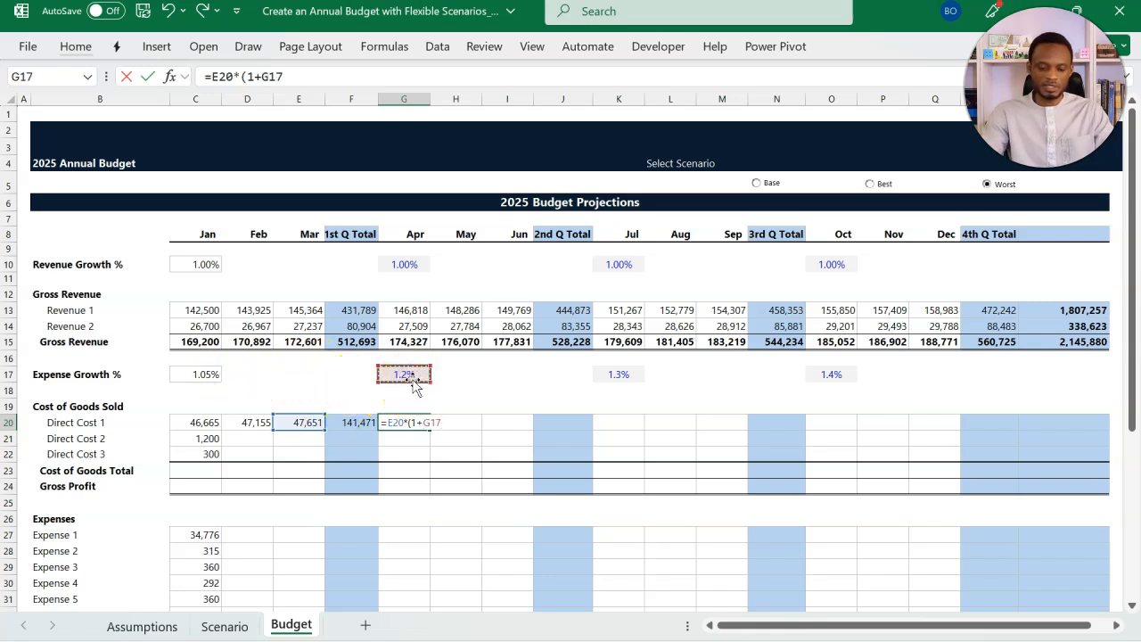
{"action": "key", "text": "F4"}
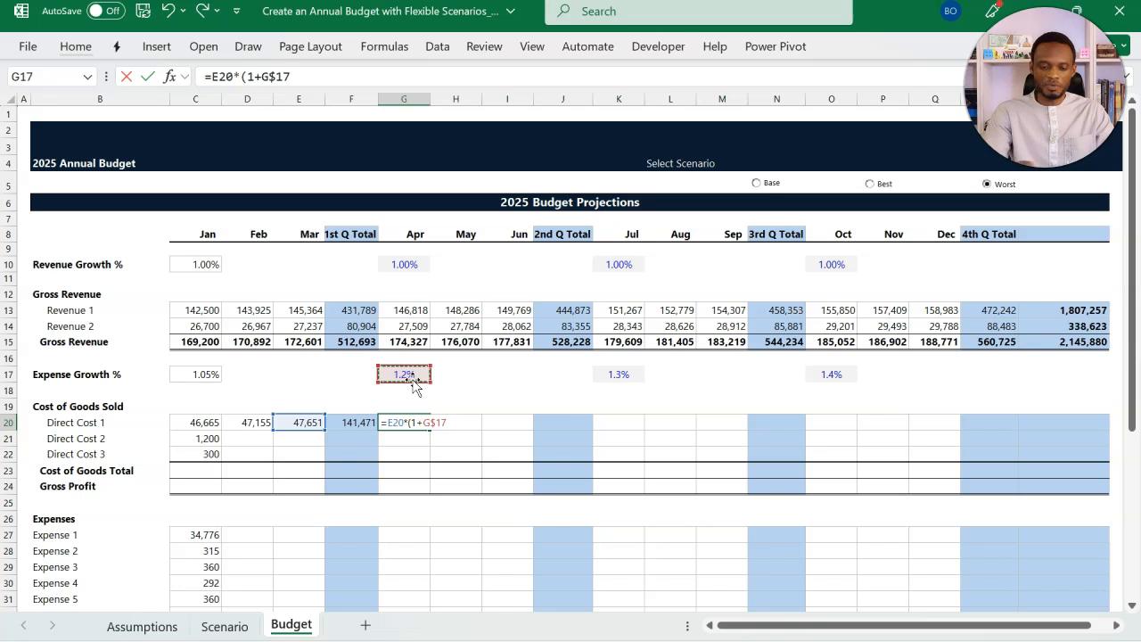
{"action": "key", "text": "Return"}
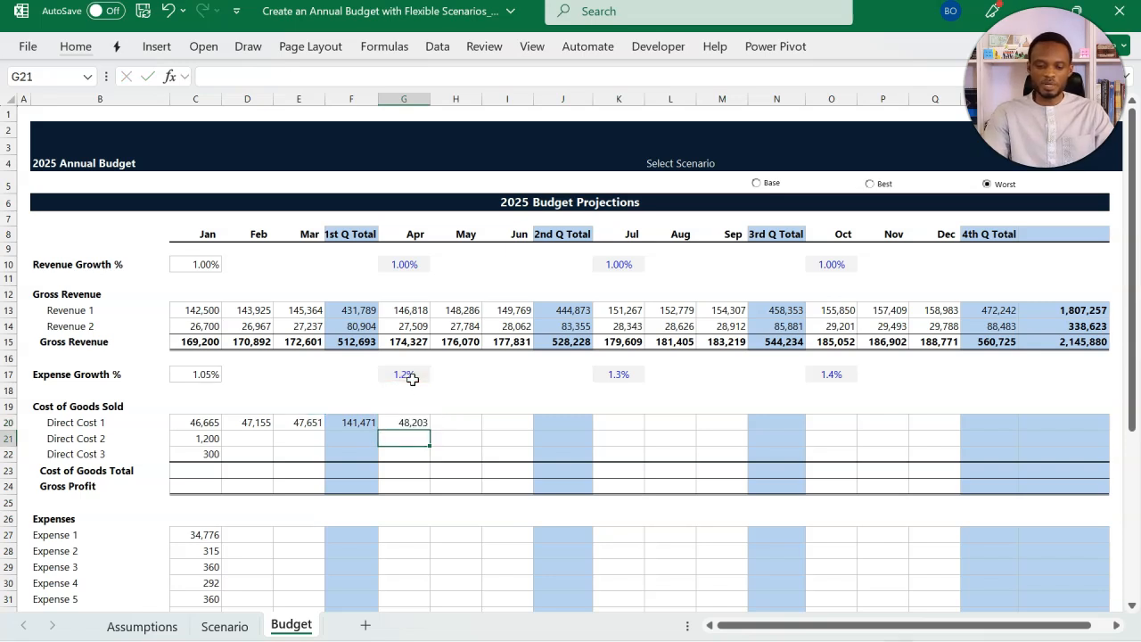
{"action": "double_click", "coordinate": [415, 423]}
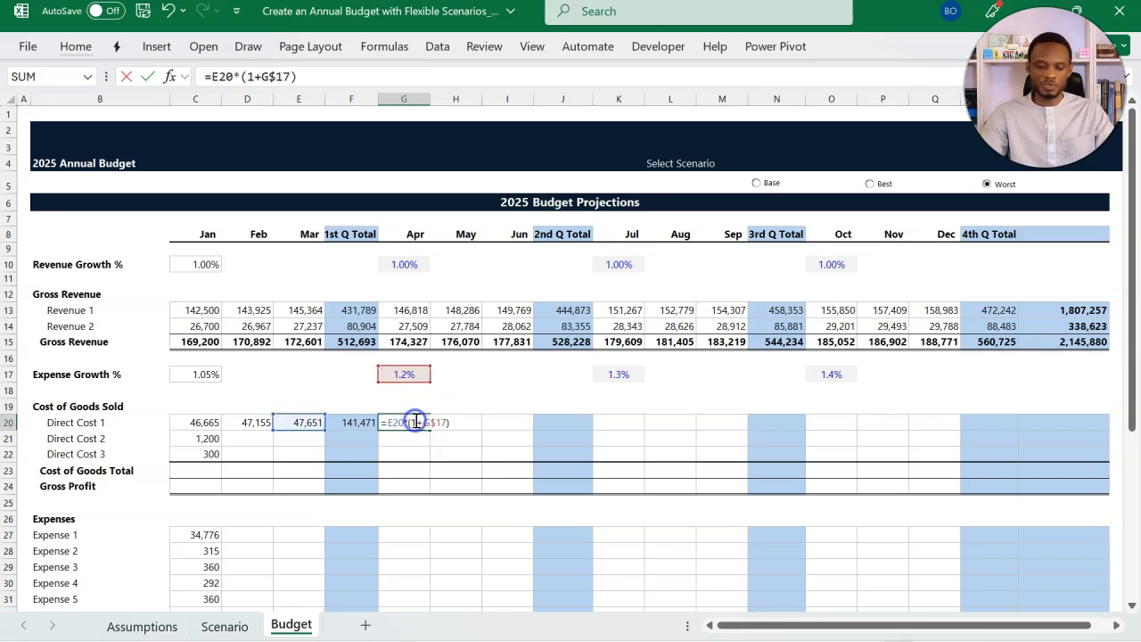
{"action": "key", "text": "Escape"}
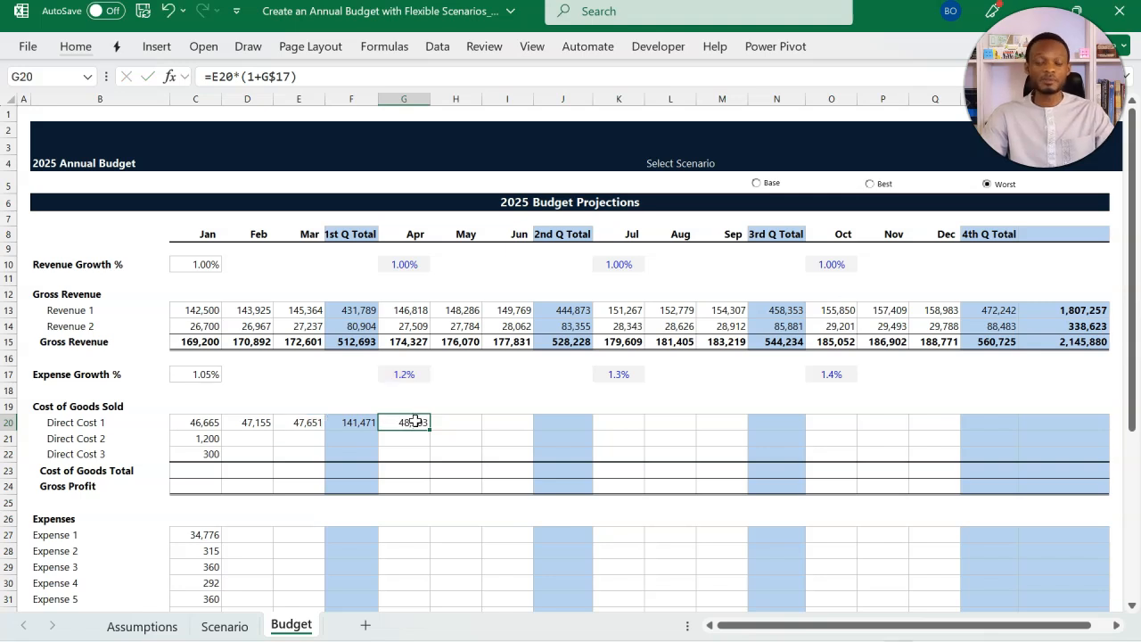
Step: Copy the Direct Cost 1 formulas D20:F20 into the May, June and second-quarter total cells H20:J20, and check the pasted formulas
{"action": "left_click_drag", "start_coordinate": [263, 424], "coordinate": [334, 421]}
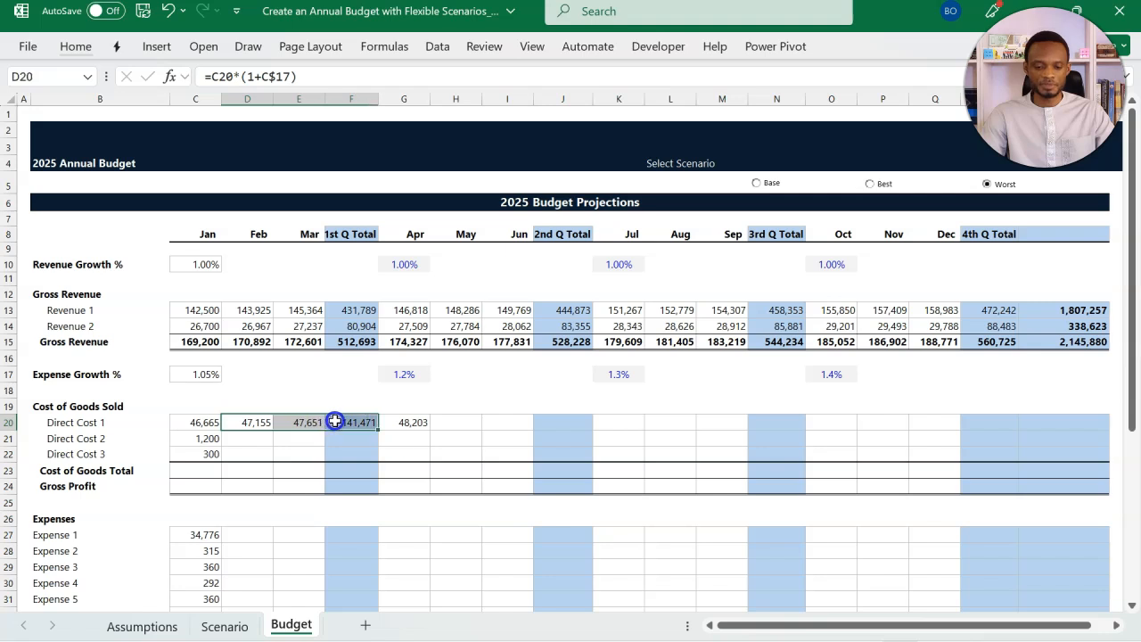
{"action": "left_click", "coordinate": [454, 422]}
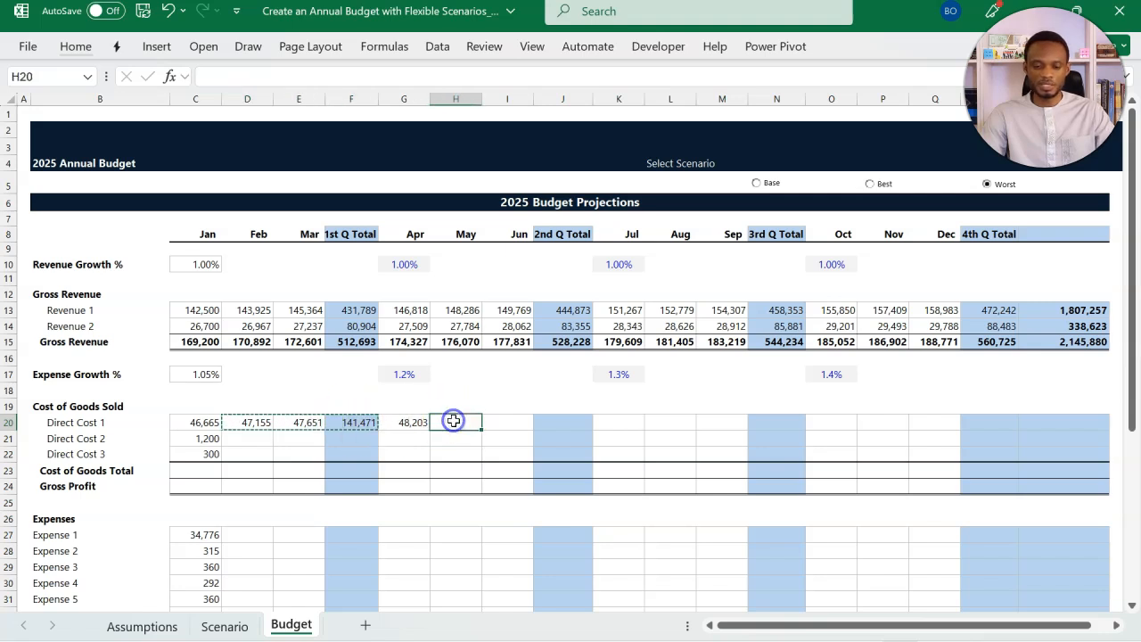
{"action": "key", "text": "ctrl+v"}
{"action": "key", "text": "Escape"}
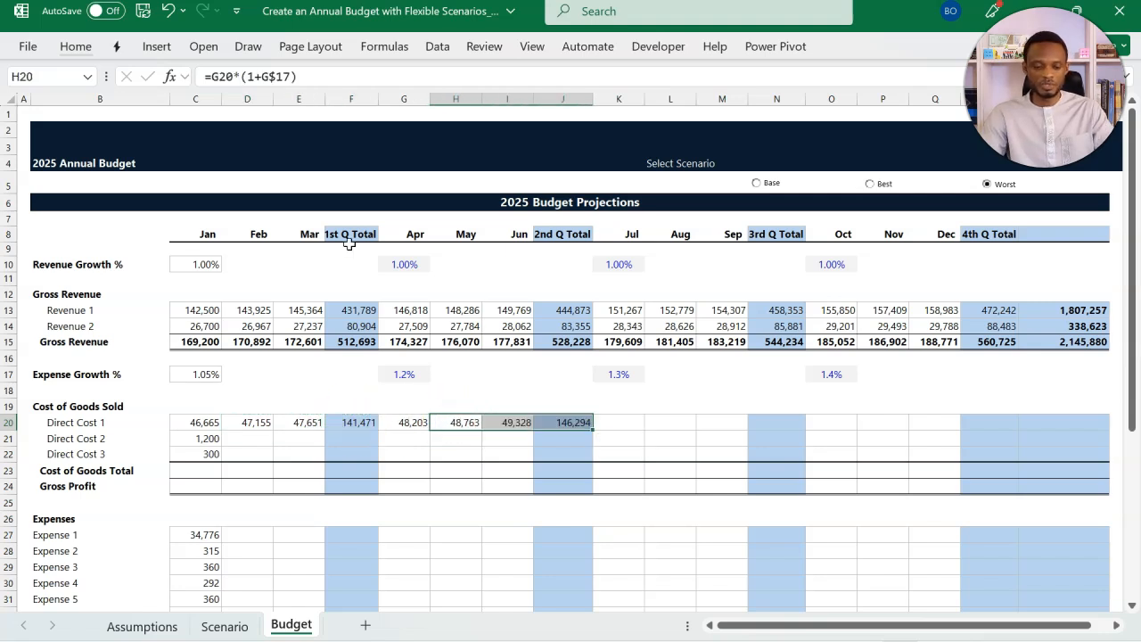
{"action": "double_click", "coordinate": [453, 421]}
{"action": "key", "text": "Escape"}
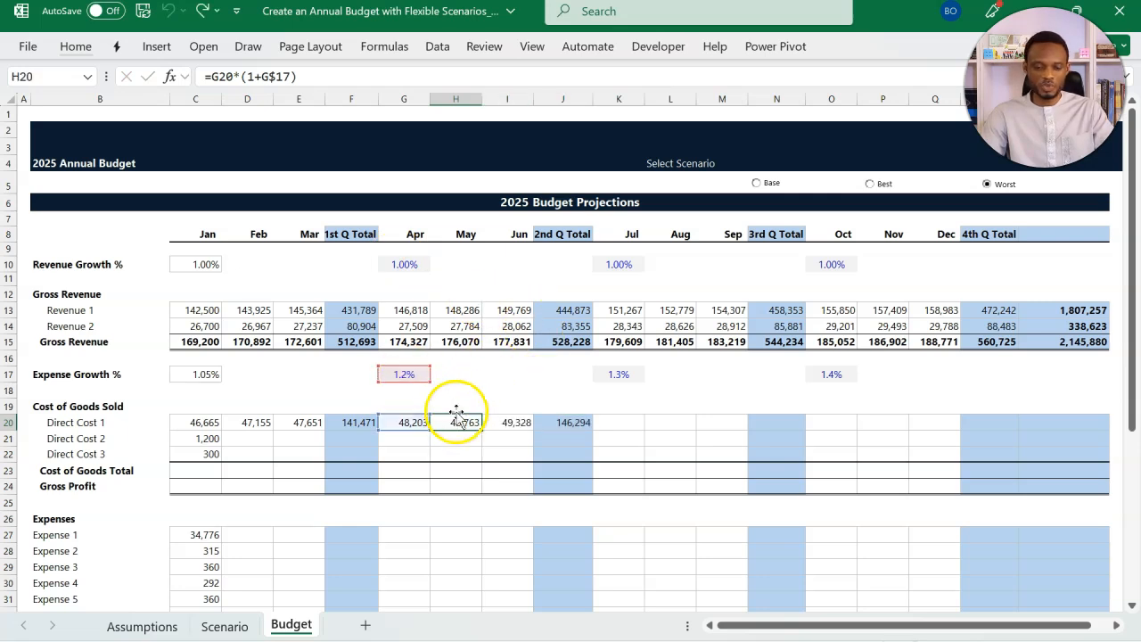
{"action": "double_click", "coordinate": [507, 420]}
{"action": "key", "text": "Escape"}
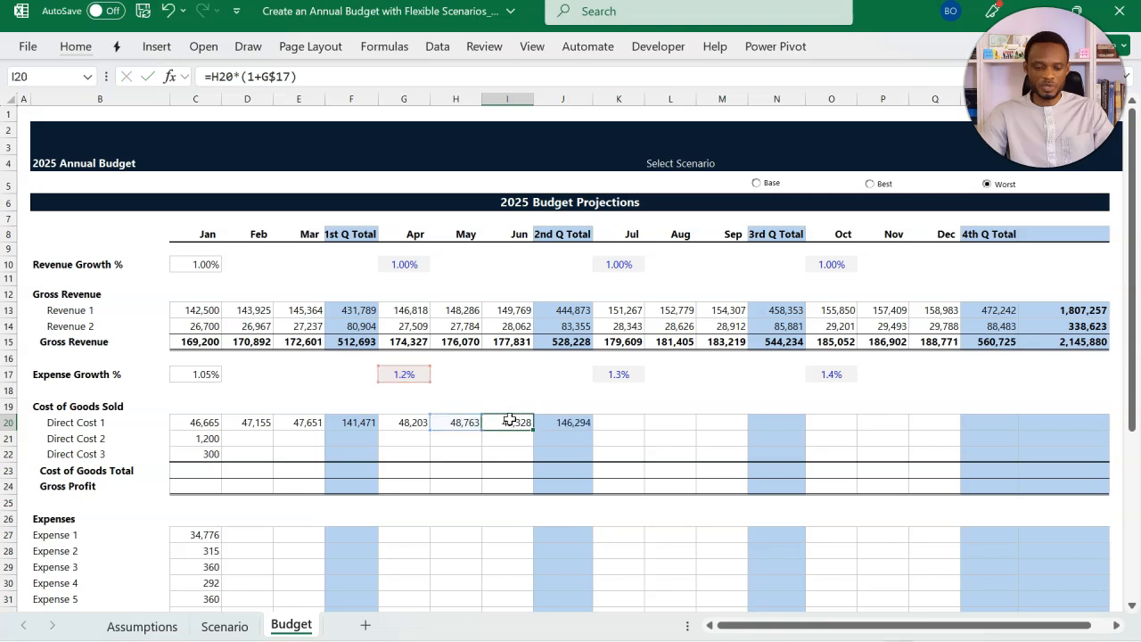
{"action": "double_click", "coordinate": [560, 425]}
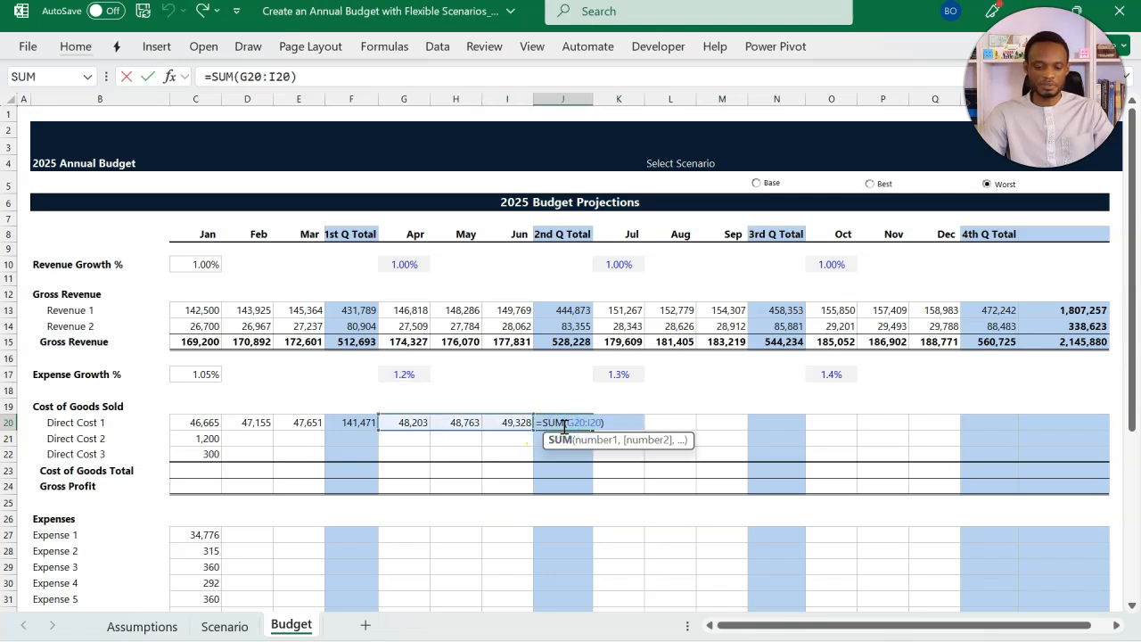
{"action": "key", "text": "Escape"}
Step: Copy the second-quarter Direct Cost 1 formulas G20:J20 into the third-quarter cells K20:N20 and the fourth-quarter cells O20:R20
{"action": "left_click", "coordinate": [400, 423]}
{"action": "left_click_drag", "start_coordinate": [395, 423], "coordinate": [551, 423]}
{"action": "key", "text": "ctrl+c"}
{"action": "left_click", "coordinate": [602, 423]}
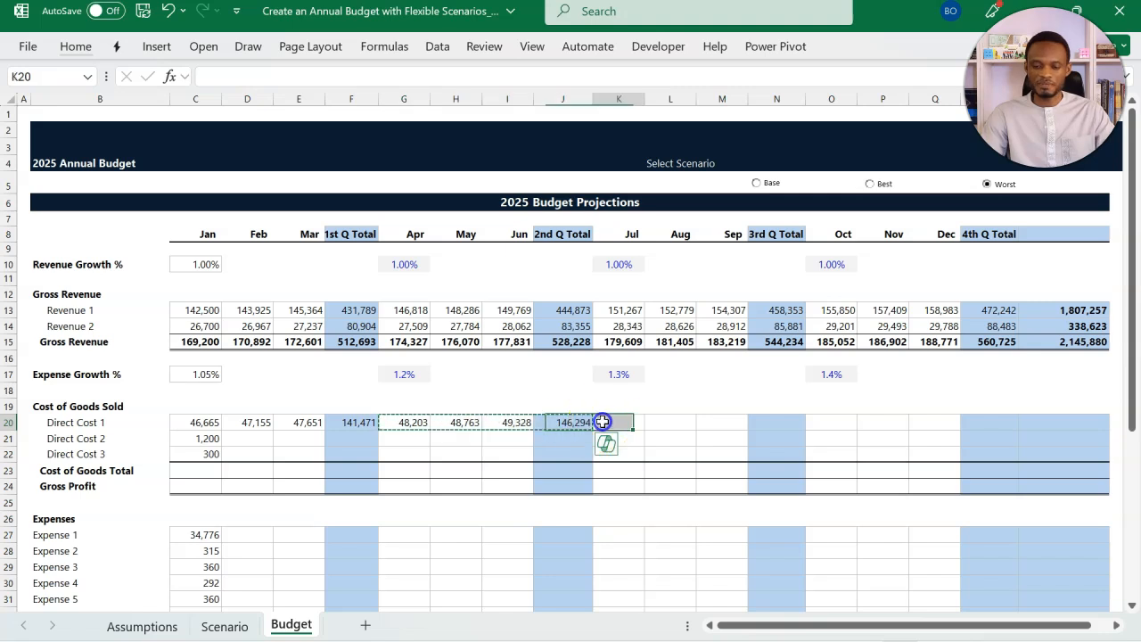
{"action": "key", "text": "ctrl+v"}
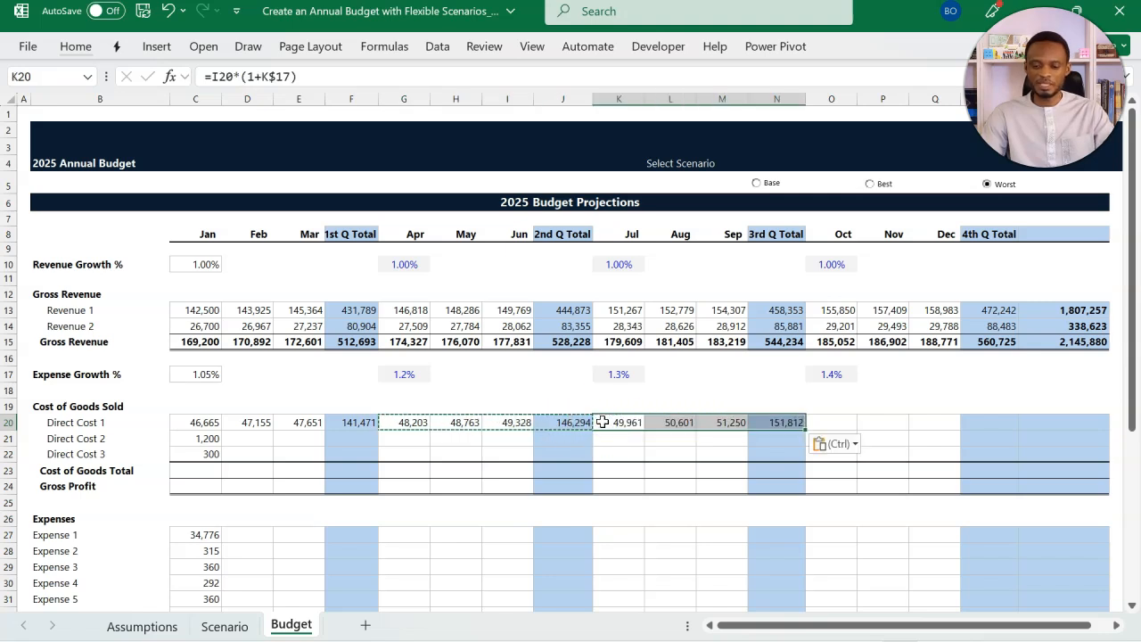
{"action": "left_click", "coordinate": [823, 426]}
{"action": "key", "text": "ctrl+v"}
{"action": "key", "text": "Escape"}
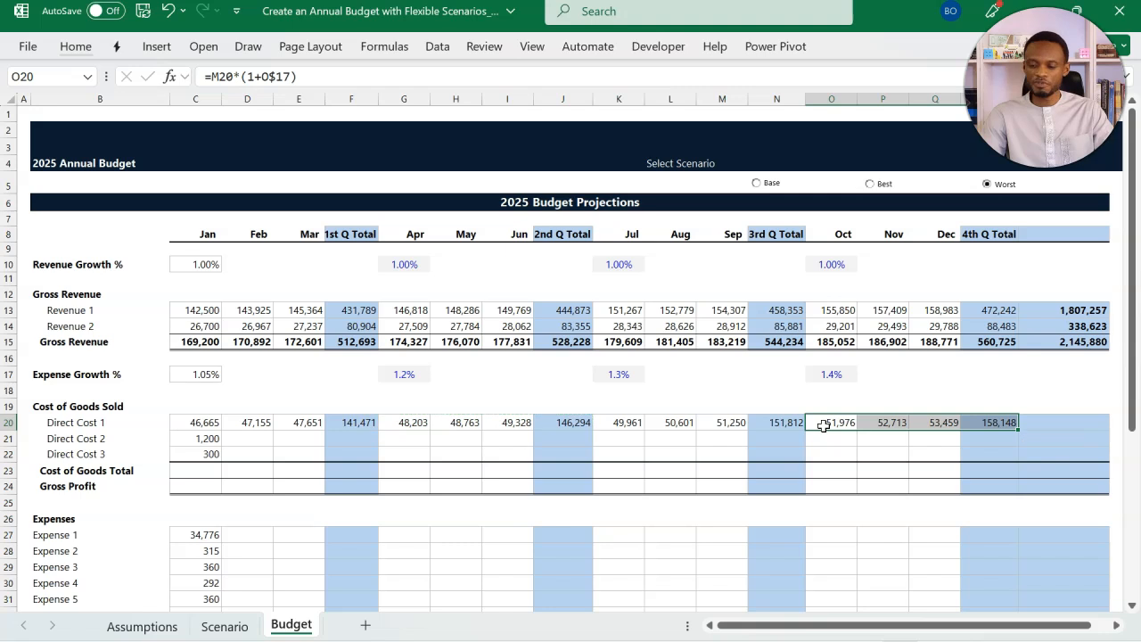
Step: Add up the four quarterly Direct Cost 1 totals in S20 with AutoSum
{"action": "left_click", "coordinate": [1104, 422]}
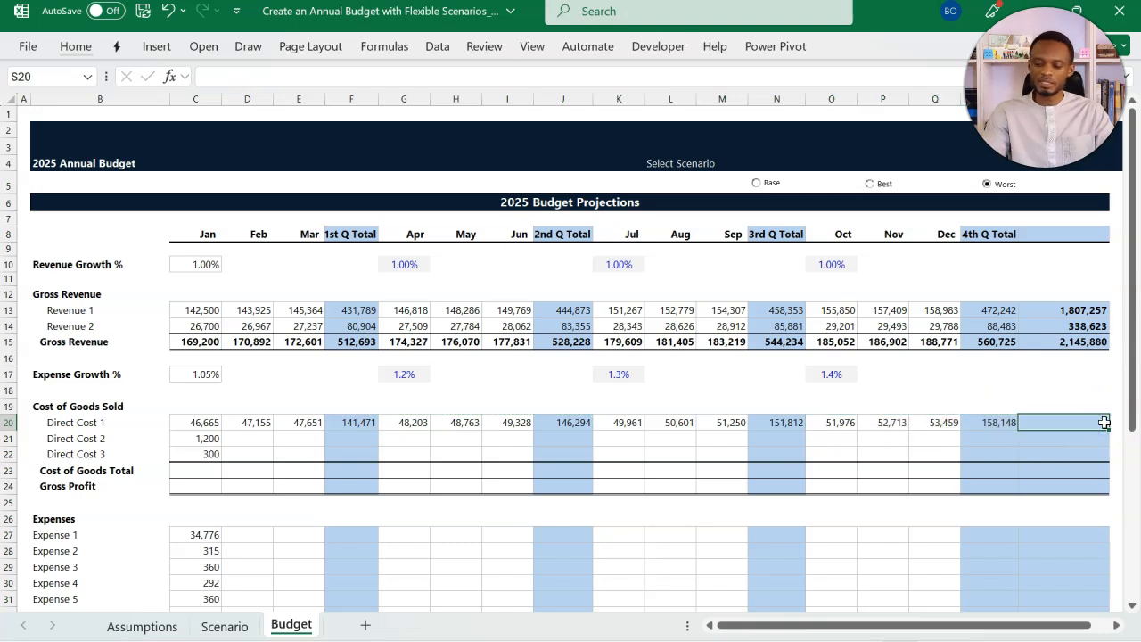
{"action": "key", "text": "alt+equal"}
{"action": "key", "text": "Return"}
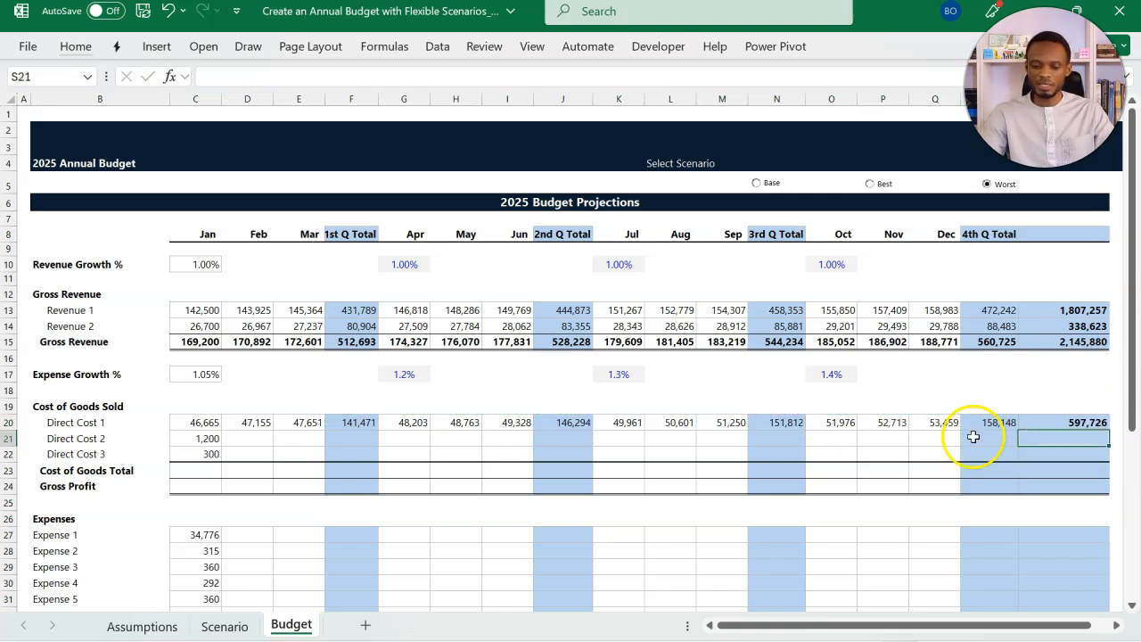
Step: Copy the Direct Cost 1 formulas D20:S20 and paste only the formulas into Direct Costs 2 and 3 (D21:S22) and Expenses 1 to 16 (D27:S42)
{"action": "scroll", "coordinate": [766, 454], "scroll_direction": "down", "scroll_amount": 4}
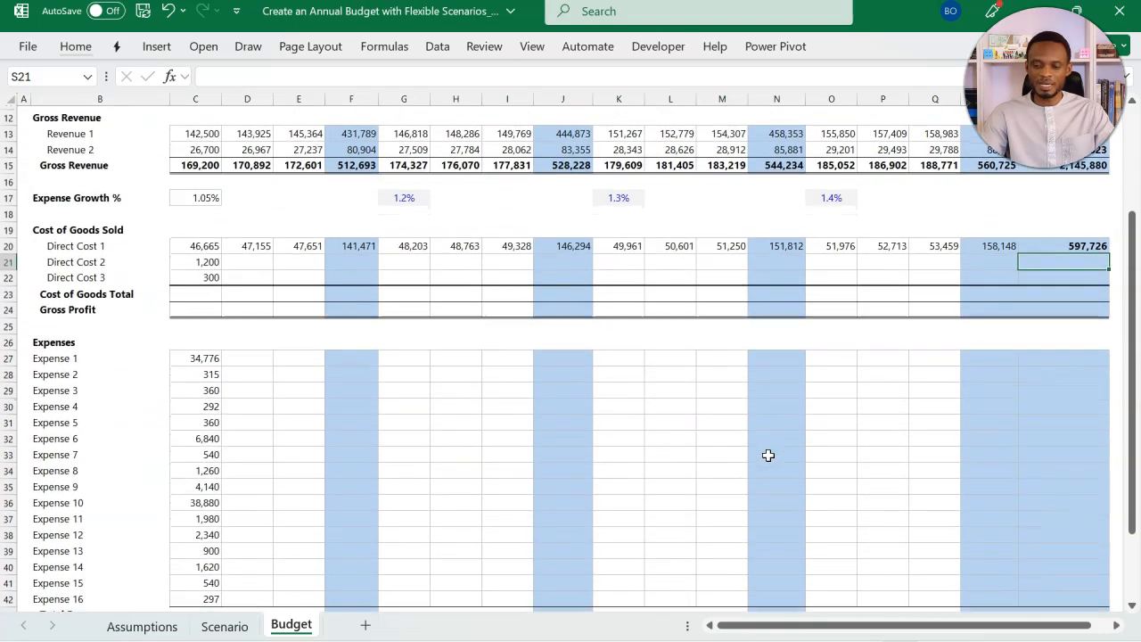
{"action": "scroll", "coordinate": [767, 456], "scroll_direction": "down", "scroll_amount": 1}
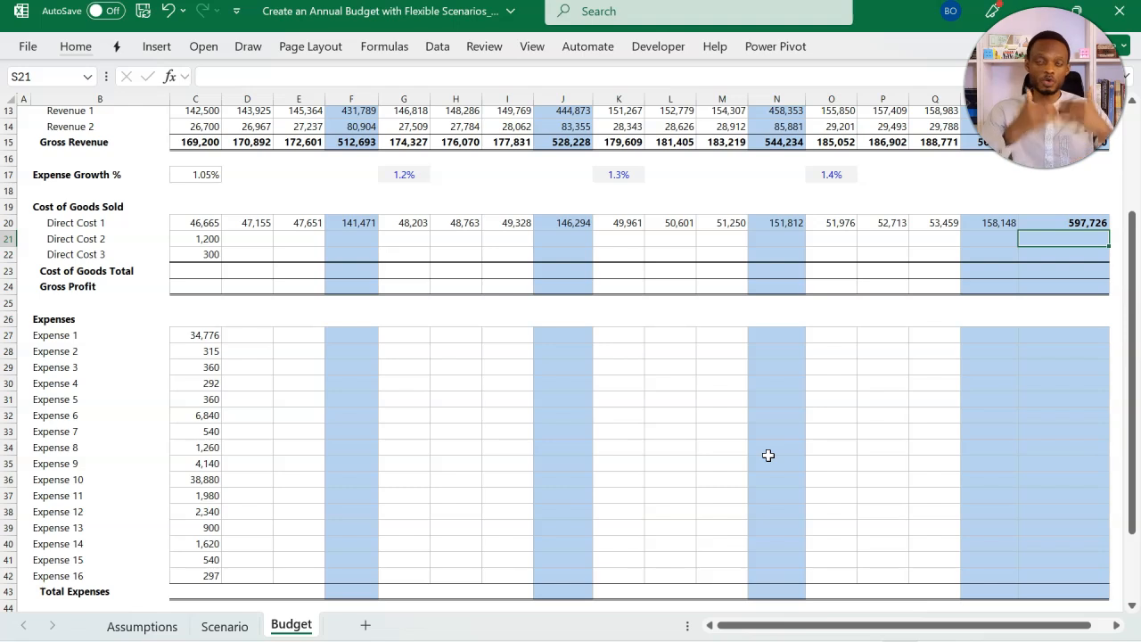
{"action": "scroll", "coordinate": [312, 301], "scroll_direction": "up", "scroll_amount": 1}
{"action": "left_click", "coordinate": [312, 301]}
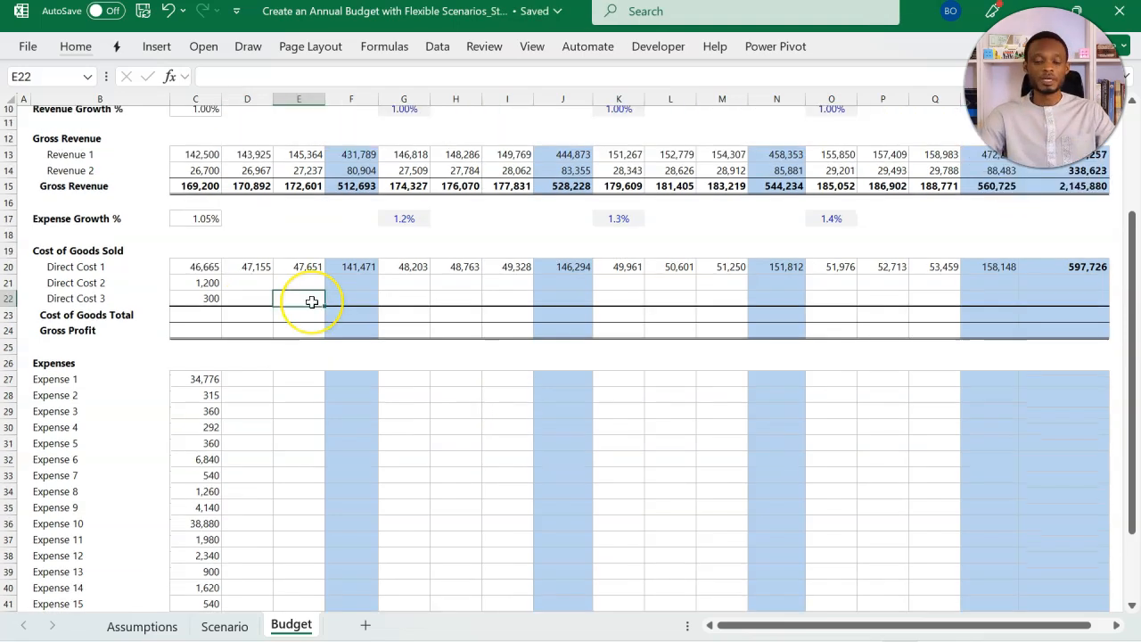
{"action": "left_click_drag", "start_coordinate": [263, 267], "coordinate": [1068, 264]}
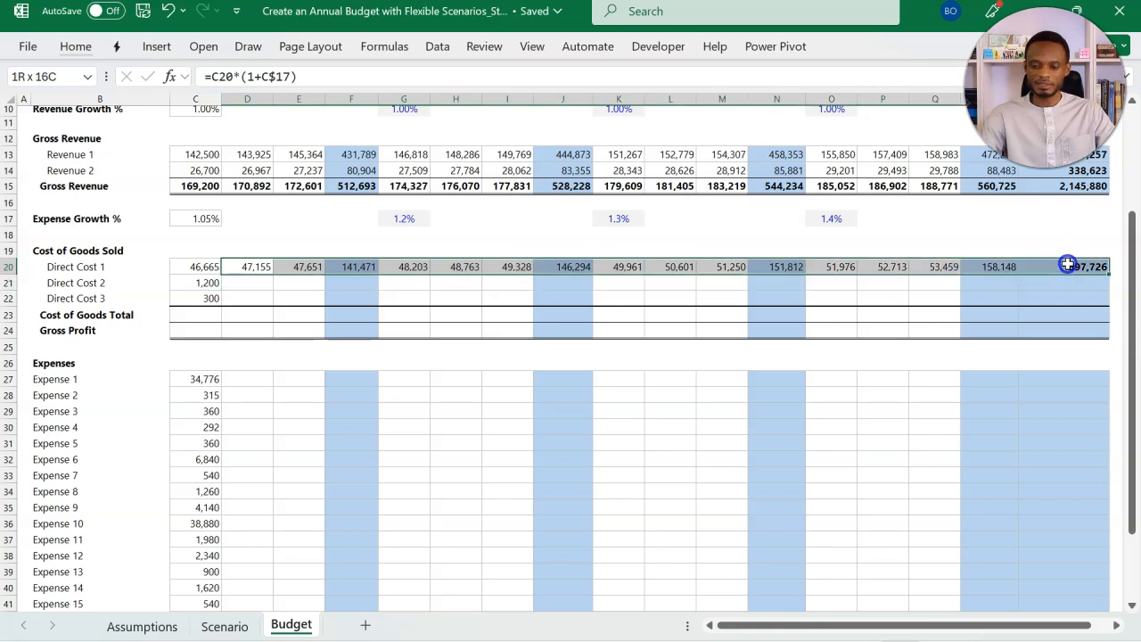
{"action": "key", "text": "ctrl+c"}
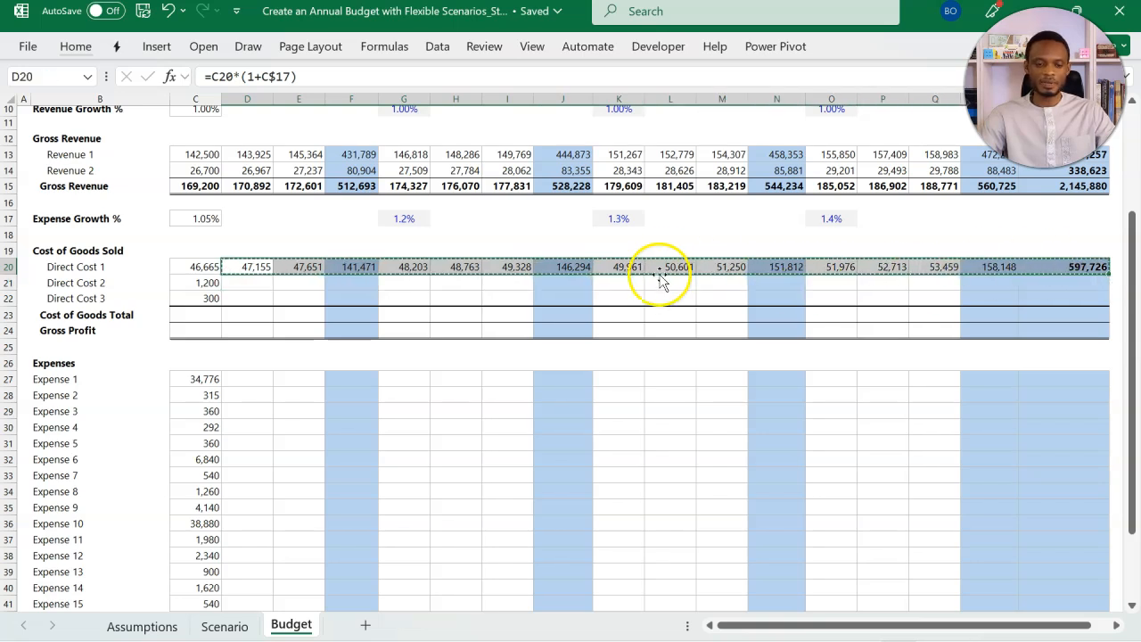
{"action": "left_click_drag", "start_coordinate": [255, 283], "coordinate": [1066, 292]}
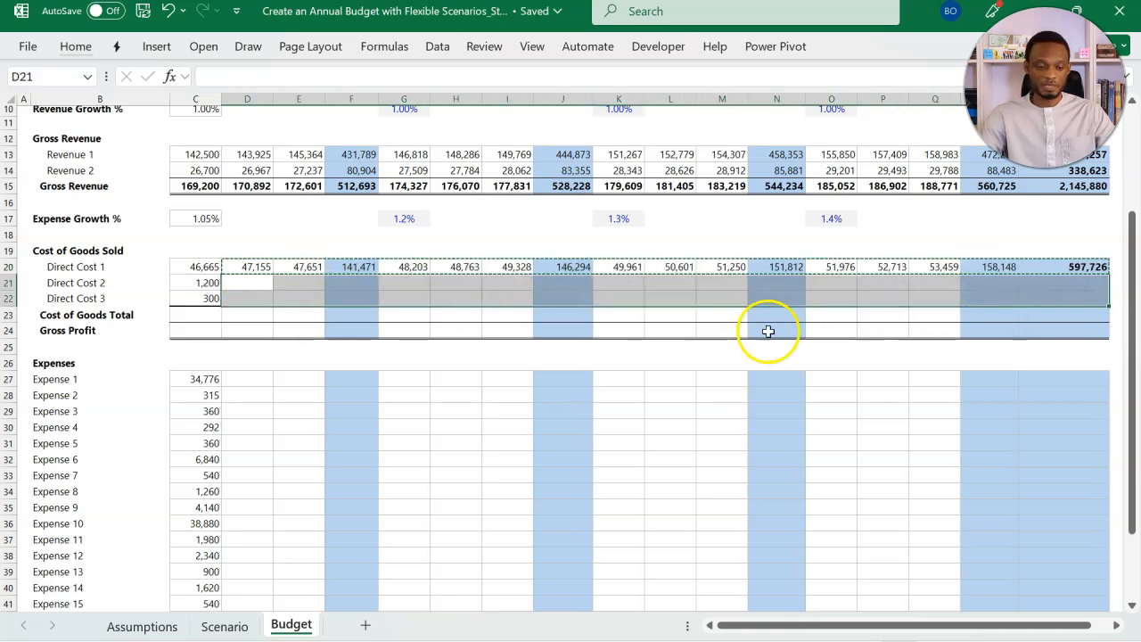
{"action": "left_click_drag", "start_coordinate": [262, 382], "coordinate": [1079, 561]}
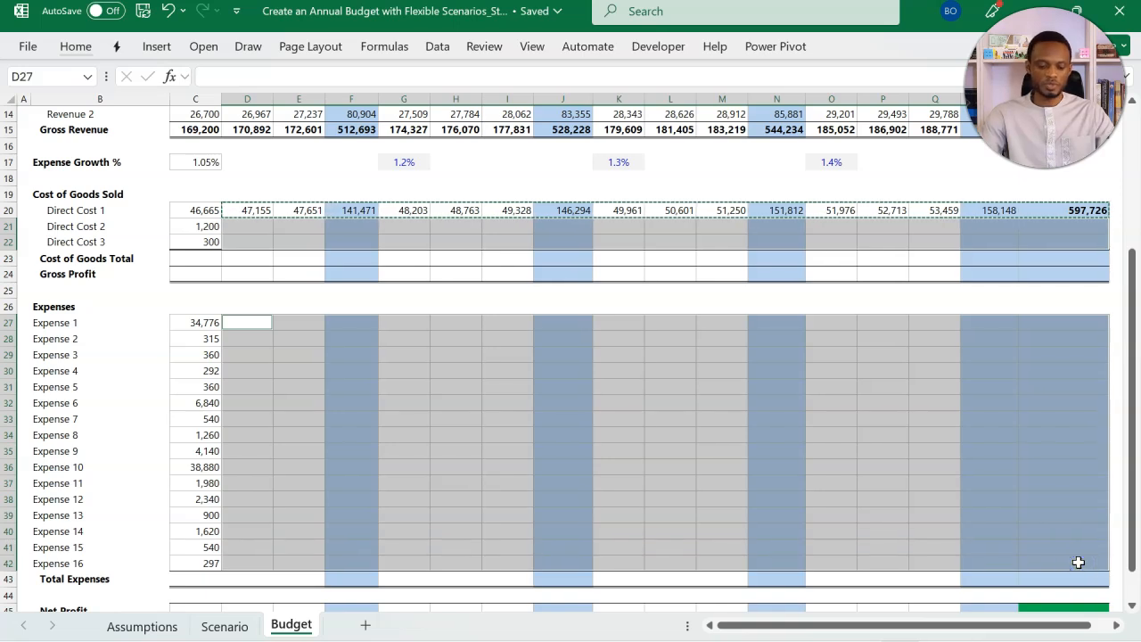
{"action": "key", "text": "ctrl+alt+v"}
{"action": "key", "text": "f"}
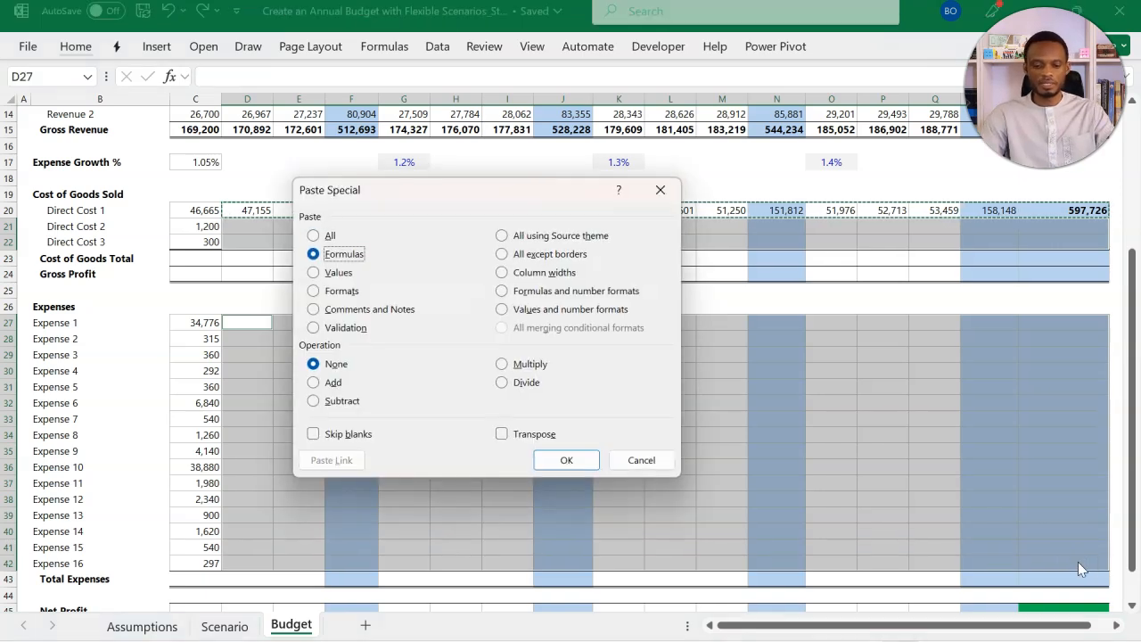
{"action": "key", "text": "Return"}
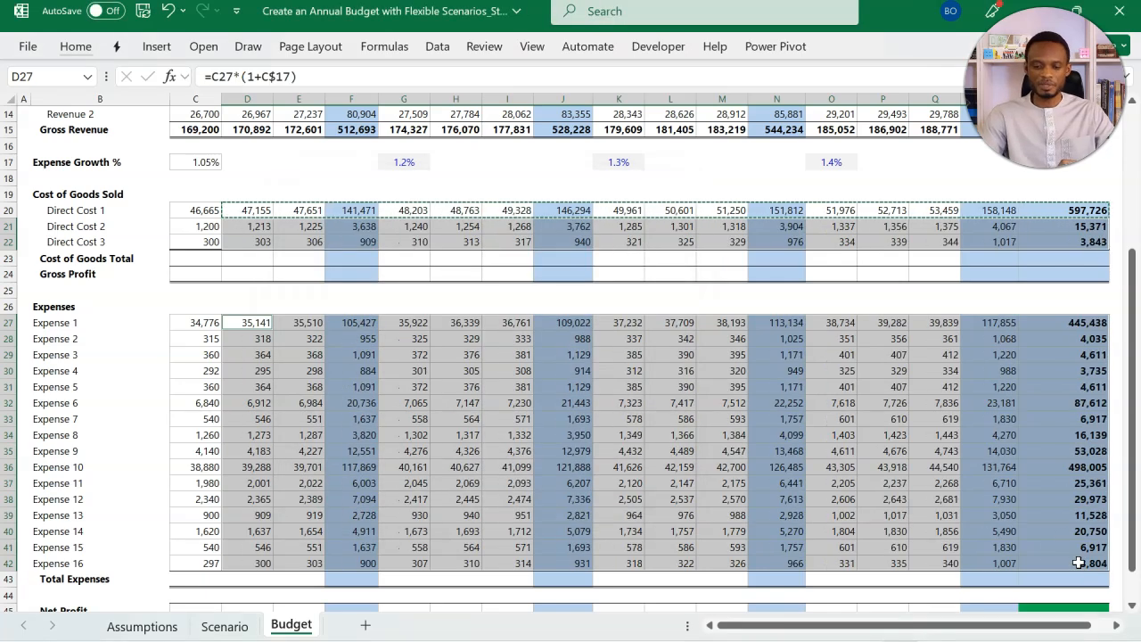
{"action": "key", "text": "Escape"}
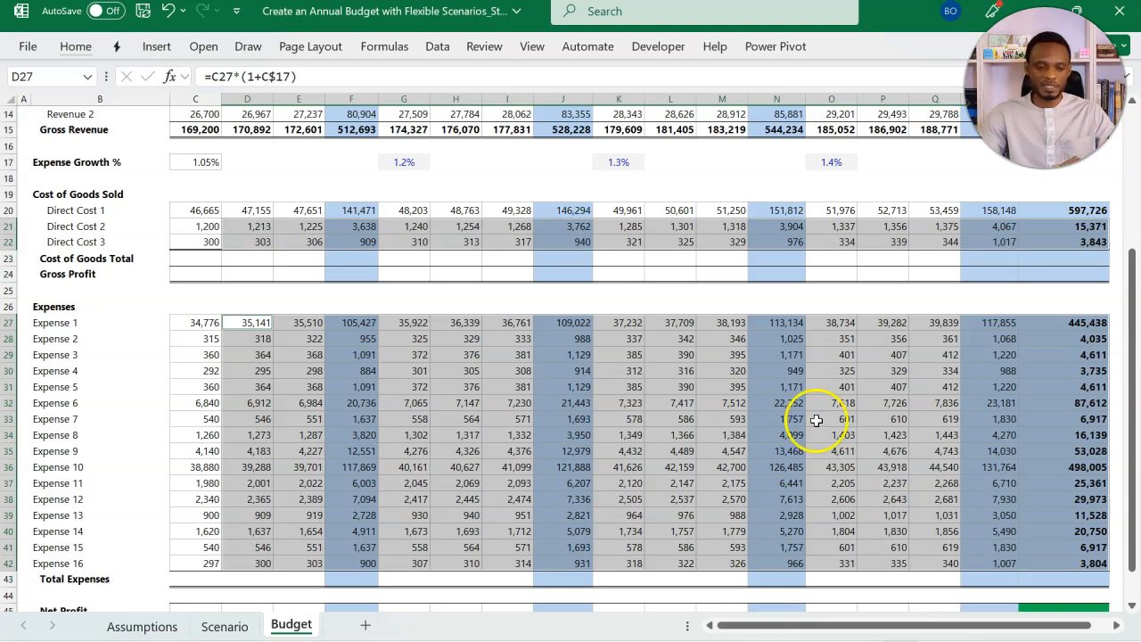
Step: Add up the three direct costs in the Cost of Goods Total row C23:S23 with AutoSum
{"action": "left_click_drag", "start_coordinate": [212, 257], "coordinate": [563, 259]}
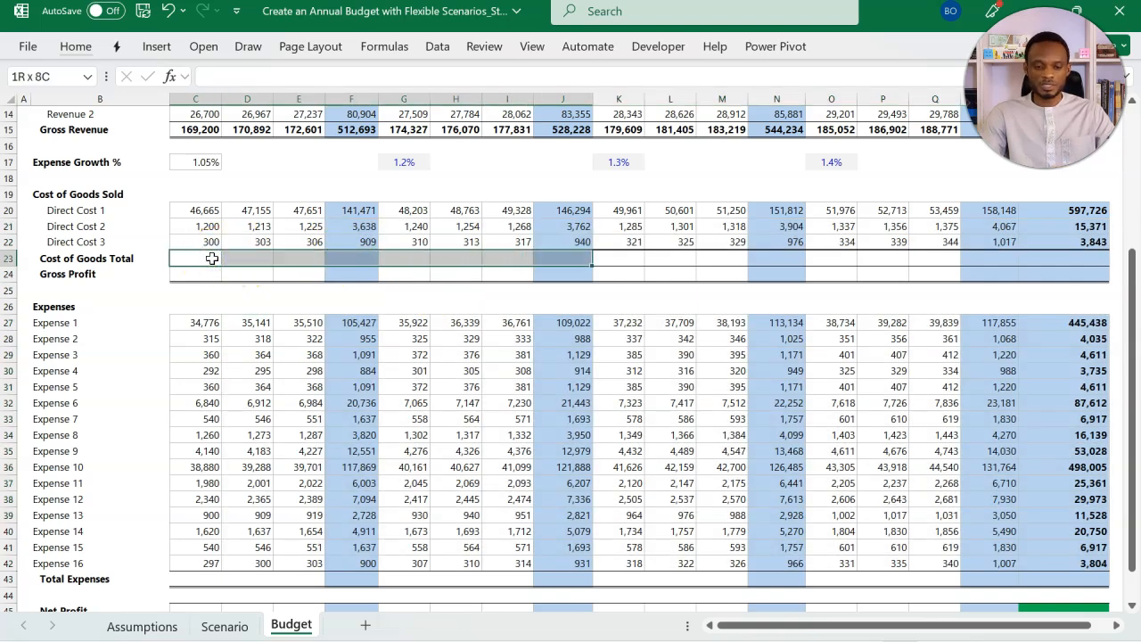
{"action": "key", "text": "shift+Right"}
{"action": "key", "text": "shift+Right"}
{"action": "key", "text": "shift+Right"}
{"action": "key", "text": "shift+Right"}
{"action": "key", "text": "shift+Right"}
{"action": "key", "text": "shift+Right"}
{"action": "key", "text": "shift+Right"}
{"action": "key", "text": "shift+Right"}
{"action": "key", "text": "shift+Right"}
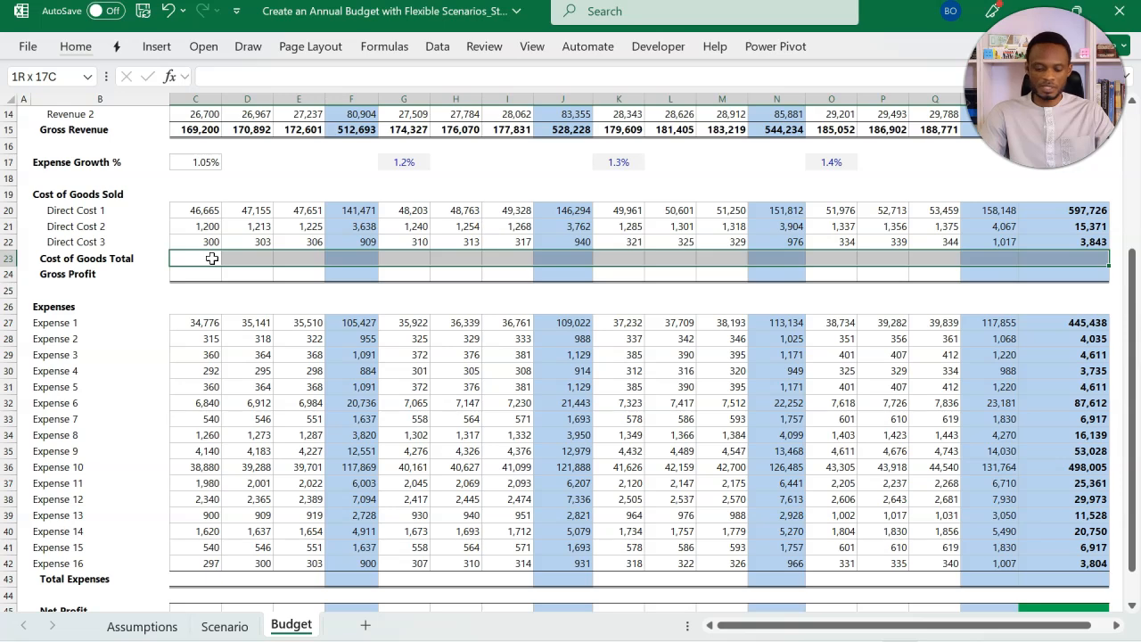
{"action": "key", "text": "alt+equal"}
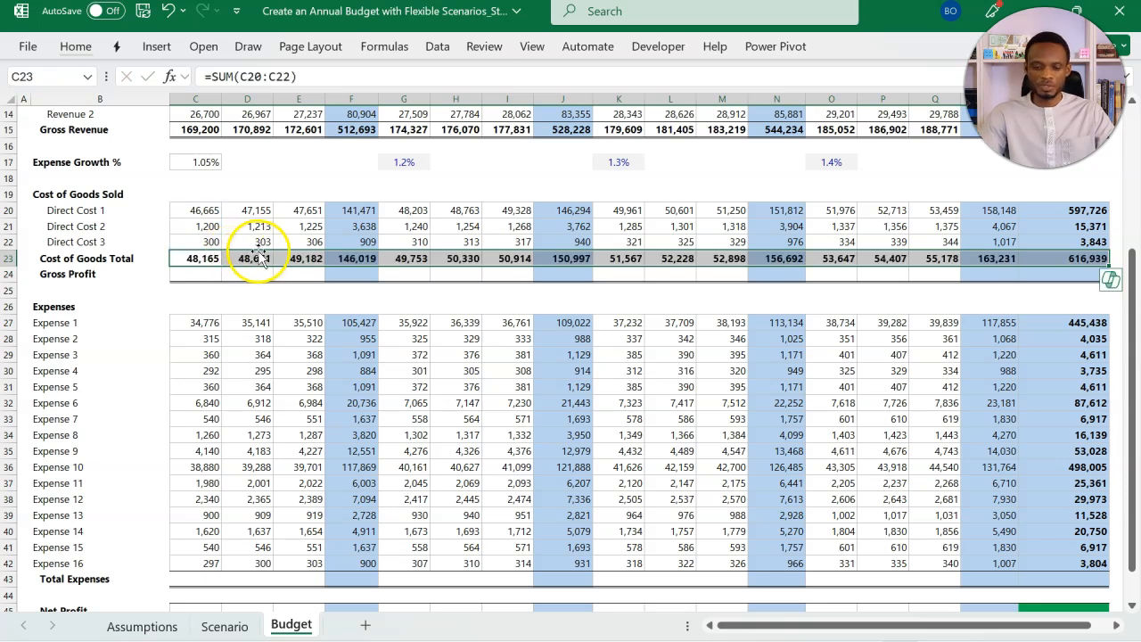
Step: Calculate Gross Profit across C24:S24 as gross revenue minus the cost of goods total with =C15-C23
{"action": "left_click", "coordinate": [210, 273]}
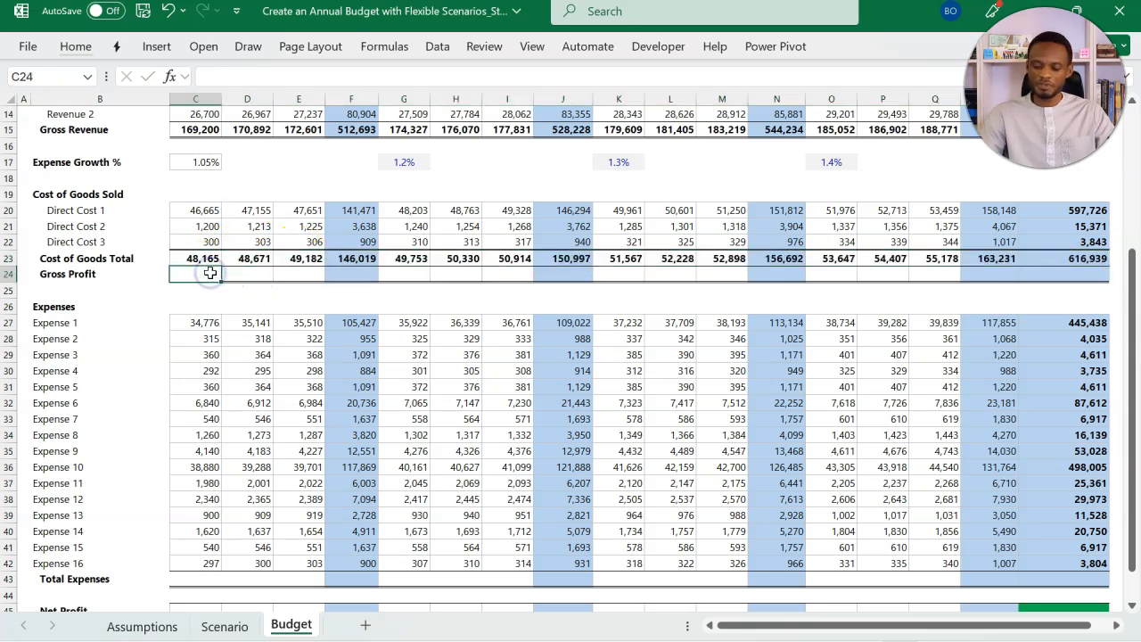
{"action": "key", "text": "shift+Right"}
{"action": "key", "text": "shift+Right"}
{"action": "key", "text": "shift+Right"}
{"action": "key", "text": "shift+Right"}
{"action": "key", "text": "shift+Right"}
{"action": "key", "text": "shift+Right"}
{"action": "key", "text": "shift+Right"}
{"action": "key", "text": "shift+Right"}
{"action": "key", "text": "shift+Right"}
{"action": "key", "text": "shift+Right"}
{"action": "key", "text": "shift+Right"}
{"action": "key", "text": "shift+Right"}
{"action": "key", "text": "shift+Right"}
{"action": "key", "text": "shift+Right"}
{"action": "key", "text": "shift+Right"}
{"action": "key", "text": "shift+Right"}
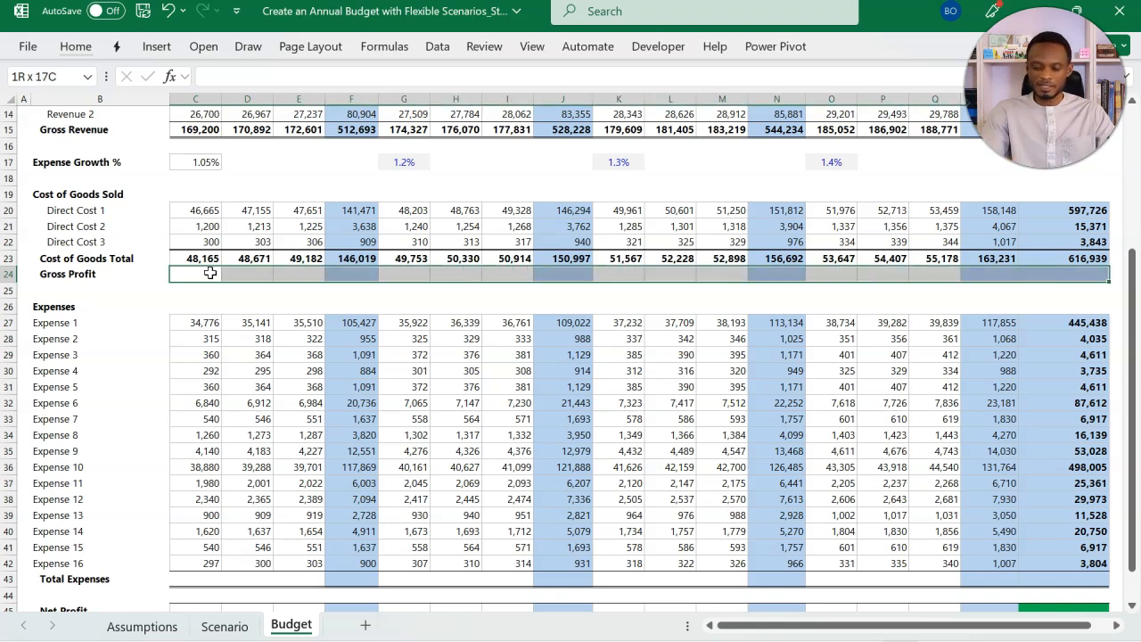
{"action": "type", "text": "="}
{"action": "left_click", "coordinate": [204, 132]}
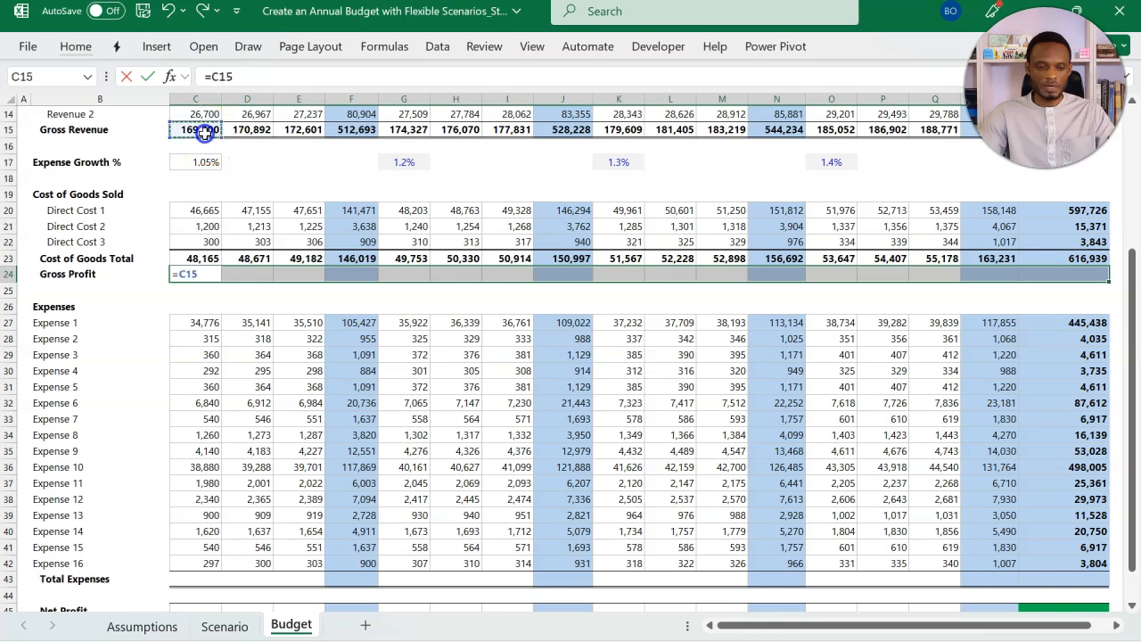
{"action": "type", "text": "-"}
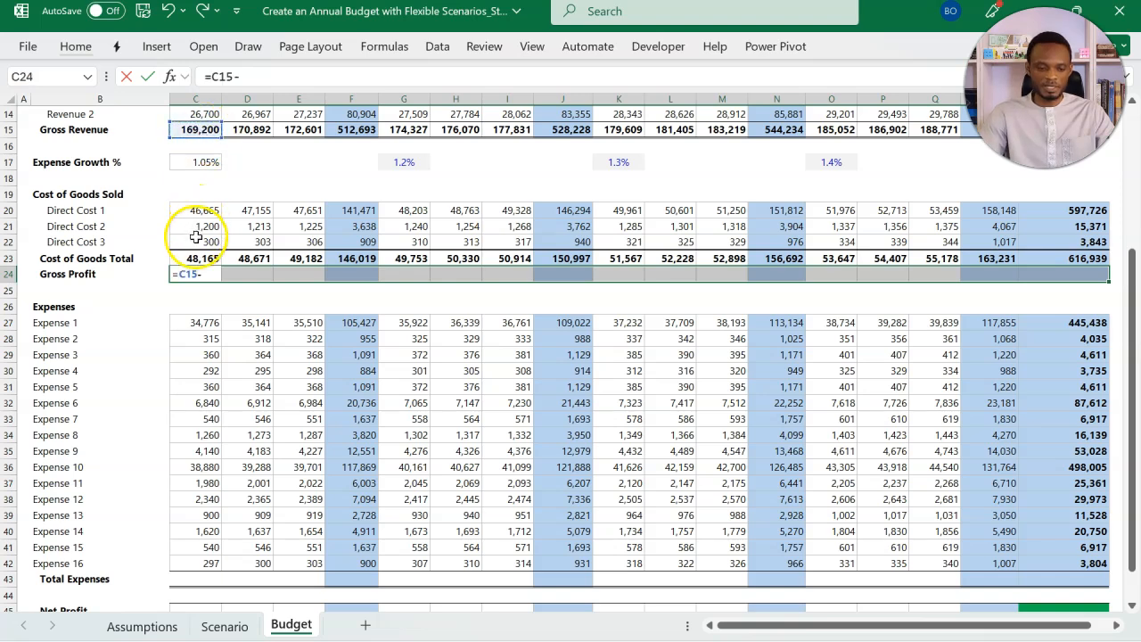
{"action": "left_click", "coordinate": [196, 257]}
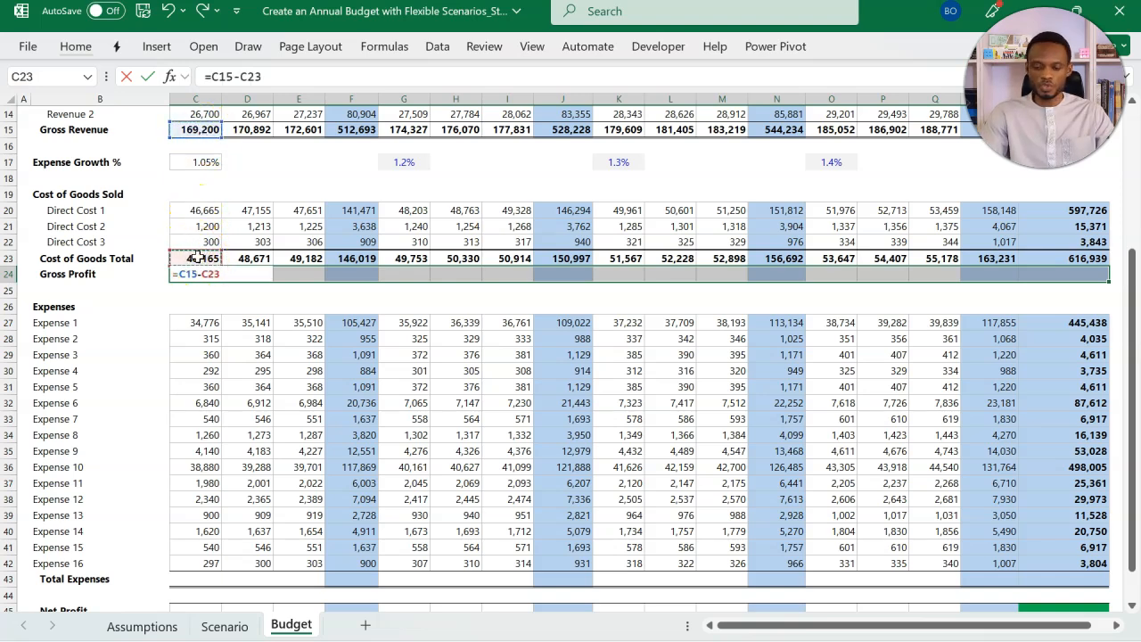
{"action": "key", "text": "ctrl+Return"}
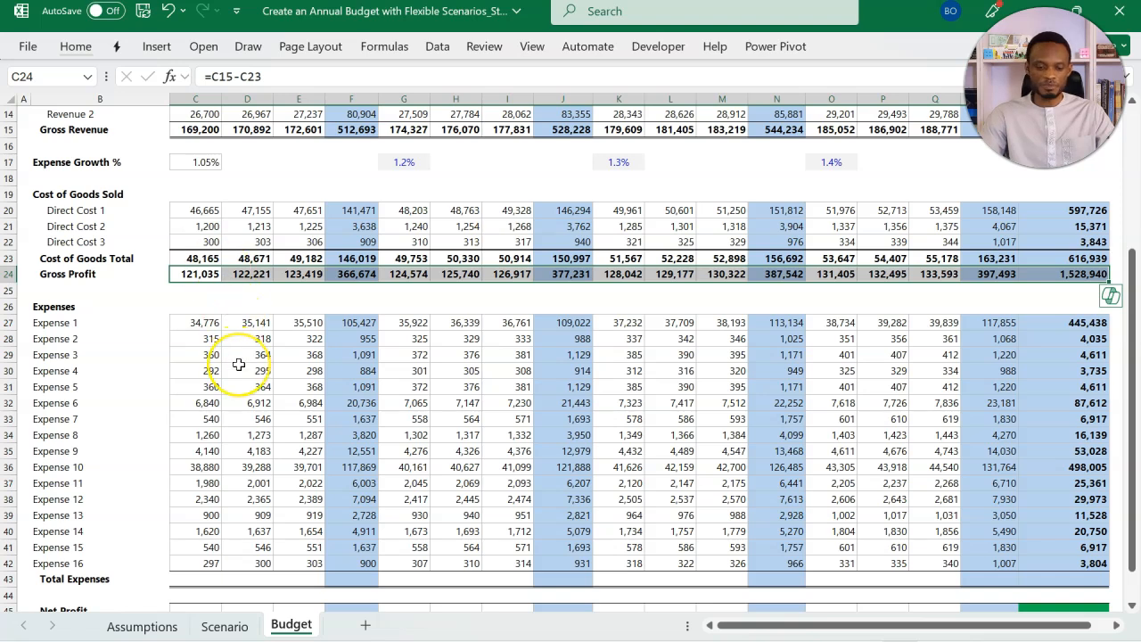
Step: Add up Expenses 1 to 16 in the Total Expenses row C43:S43 with AutoSum, and check the January formula in C43
{"action": "scroll", "coordinate": [239, 365], "scroll_direction": "down", "scroll_amount": 3}
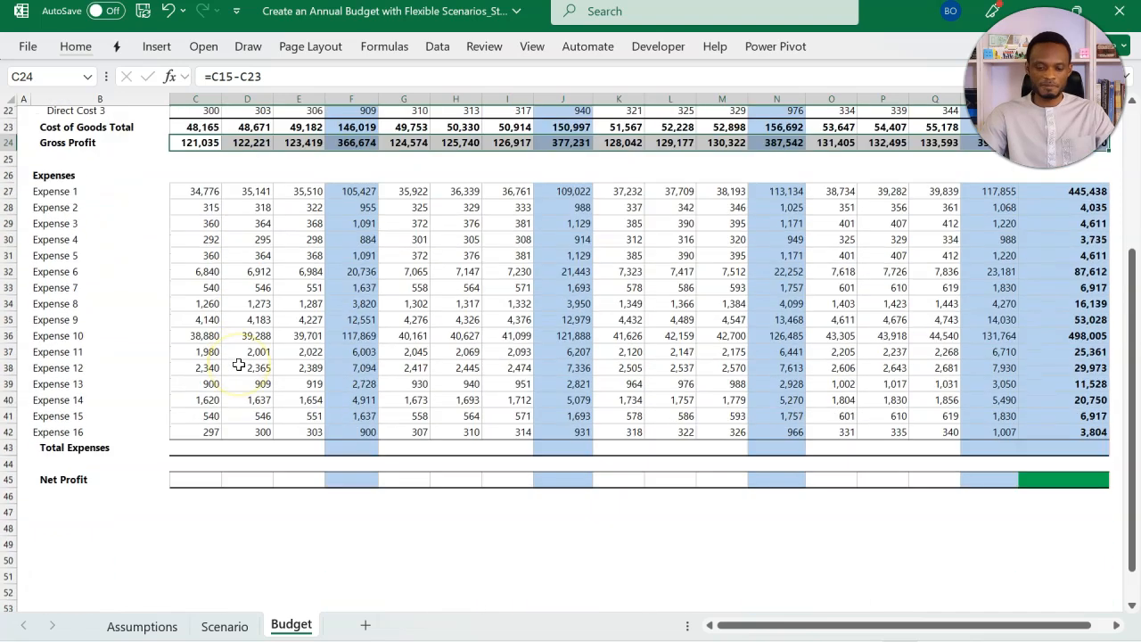
{"action": "left_click", "coordinate": [212, 449]}
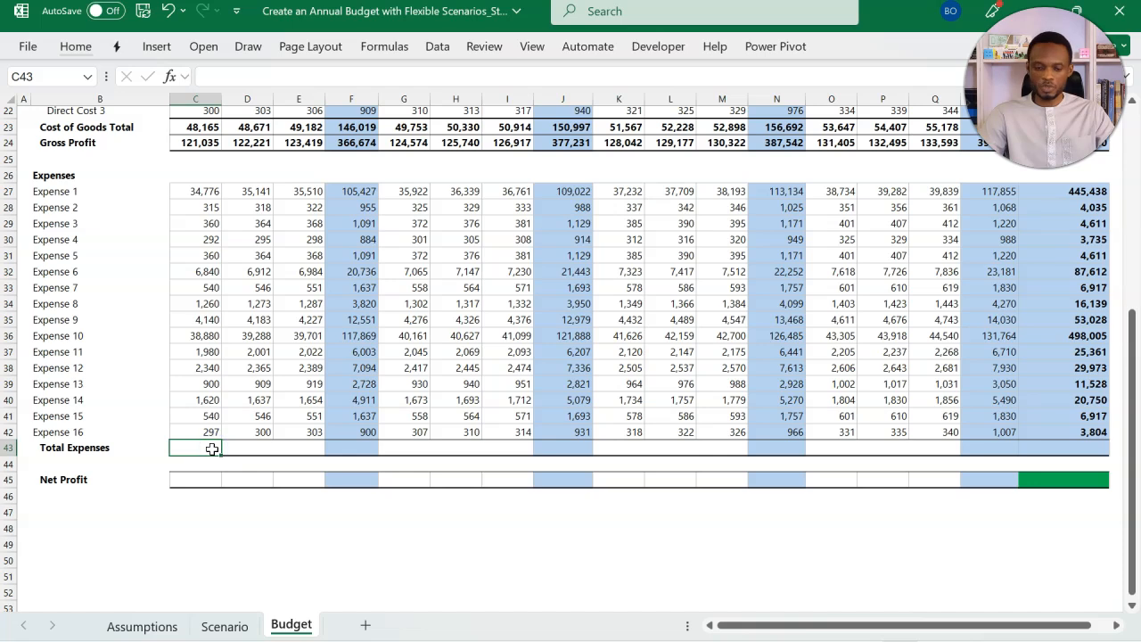
{"action": "key", "text": "shift+Right"}
{"action": "key", "text": "shift+Right"}
{"action": "key", "text": "shift+Right"}
{"action": "key", "text": "shift+Right"}
{"action": "key", "text": "shift+Right"}
{"action": "key", "text": "shift+Right"}
{"action": "key", "text": "shift+Right"}
{"action": "key", "text": "shift+Right"}
{"action": "key", "text": "shift+Right"}
{"action": "key", "text": "shift+Right"}
{"action": "key", "text": "shift+Right"}
{"action": "key", "text": "shift+Right"}
{"action": "key", "text": "shift+Right"}
{"action": "key", "text": "shift+Right"}
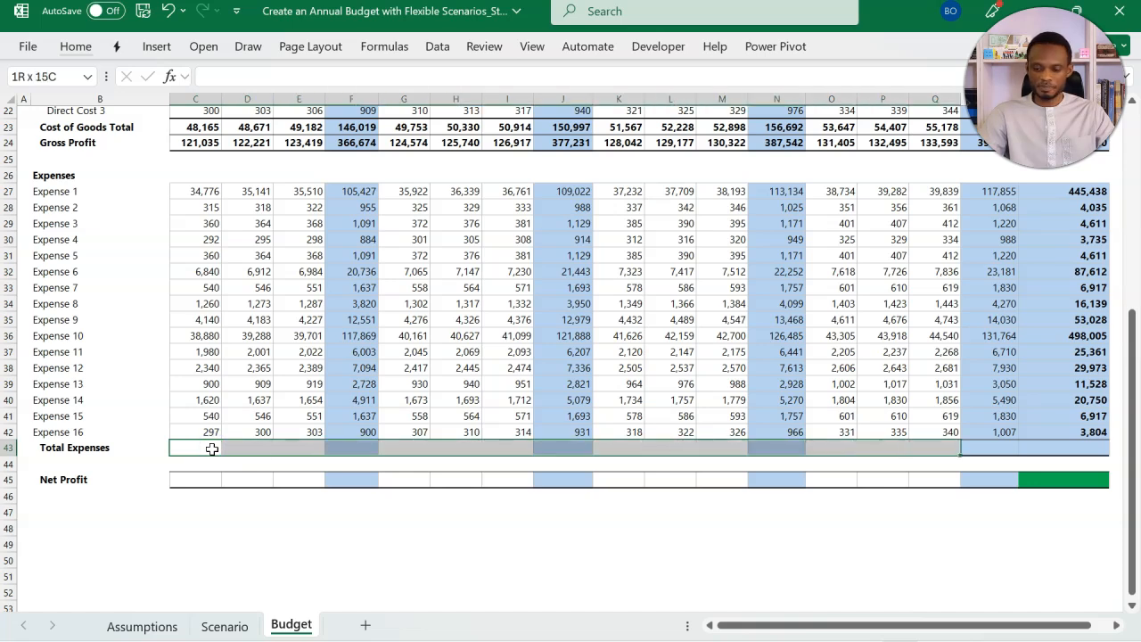
{"action": "key", "text": "shift+Right"}
{"action": "key", "text": "shift+Right"}
{"action": "key", "text": "alt+equal"}
{"action": "key", "text": "ctrl+Return"}
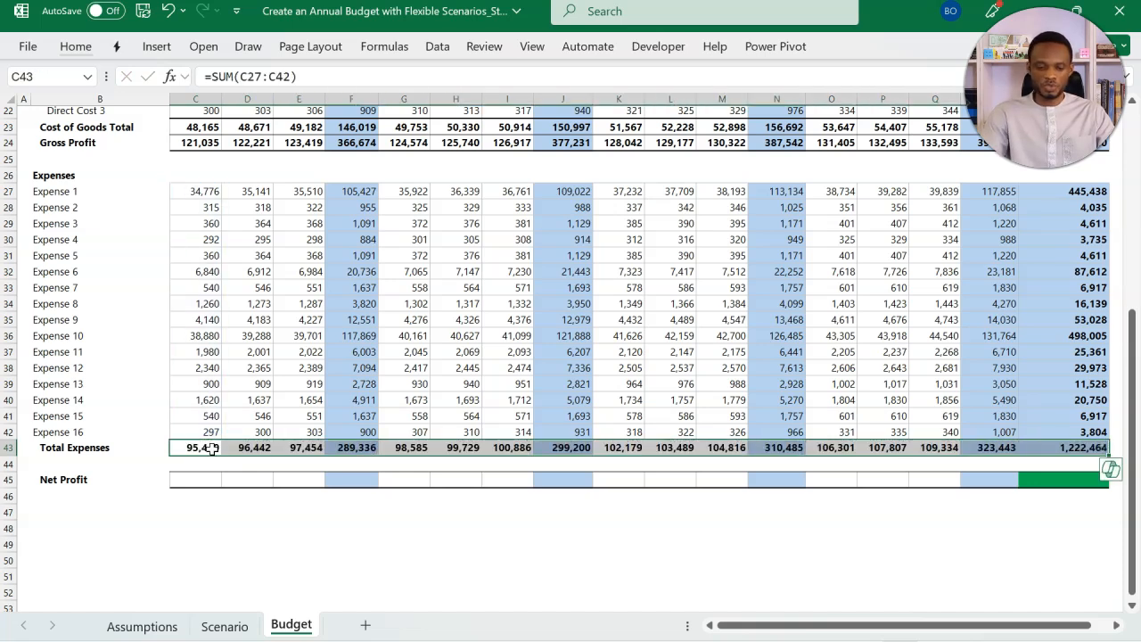
{"action": "double_click", "coordinate": [211, 448]}
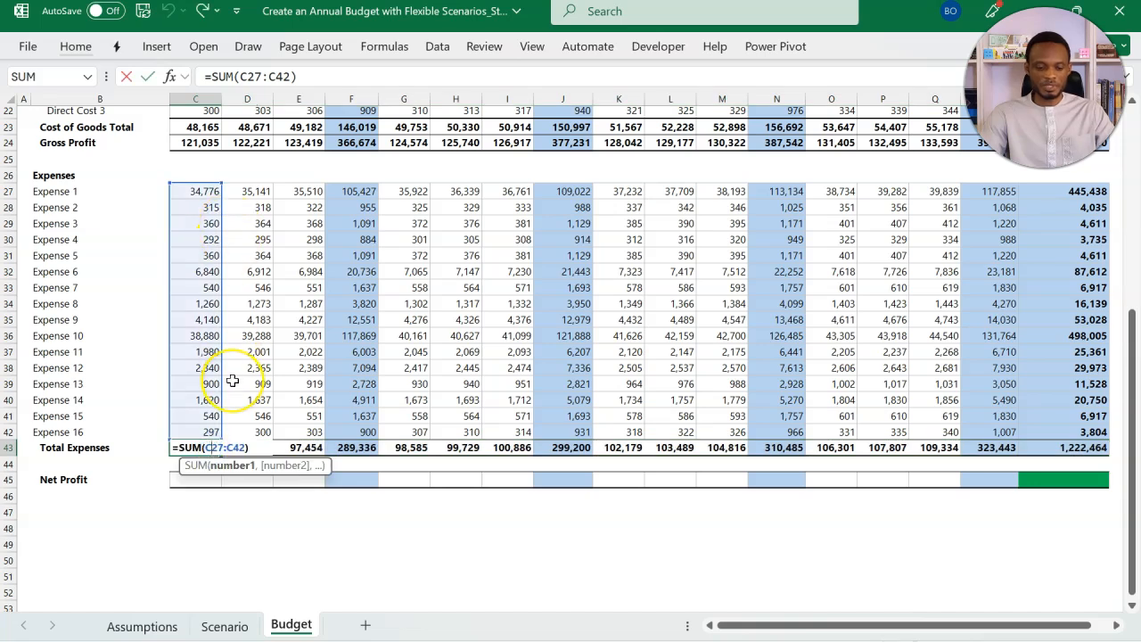
{"action": "key", "text": "Escape"}
Step: Calculate Net Profit across C45:S45 as gross profit minus total expenses with =C24-C43
{"action": "left_click_drag", "start_coordinate": [203, 479], "coordinate": [1035, 479]}
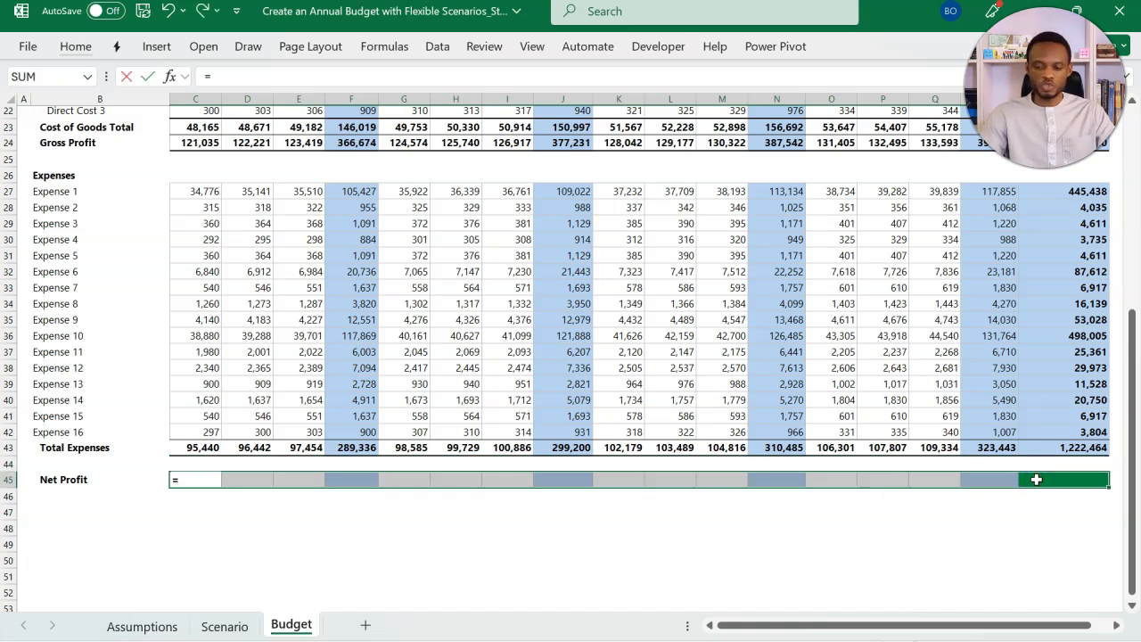
{"action": "type", "text": "="}
{"action": "left_click", "coordinate": [214, 148]}
{"action": "type", "text": "-"}
{"action": "left_click", "coordinate": [193, 446]}
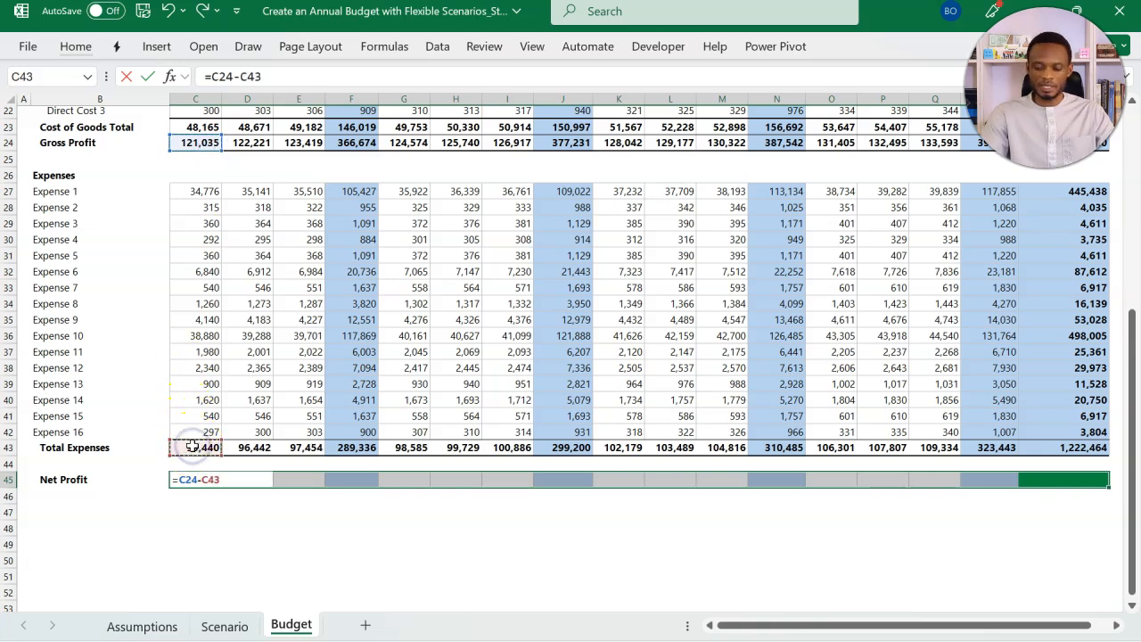
{"action": "key", "text": "ctrl+Return"}
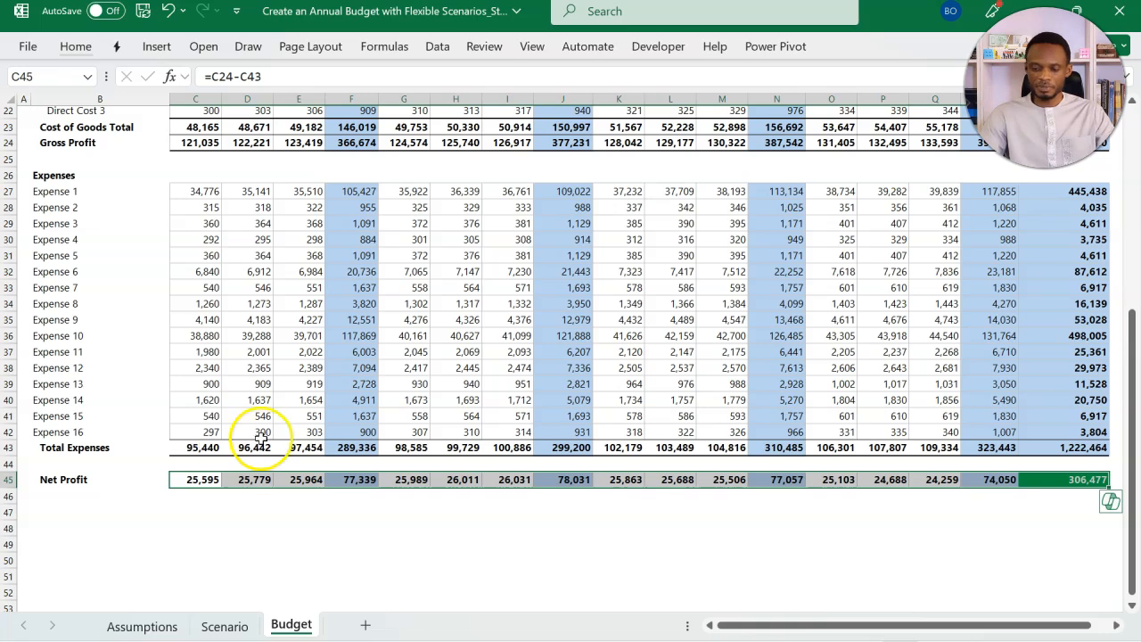
Step: Link cell S10 in the Revenue Growth % row to the annual net profit in S45
{"action": "scroll", "coordinate": [382, 437], "scroll_direction": "down", "scroll_amount": 2}
{"action": "scroll", "coordinate": [382, 437], "scroll_direction": "up", "scroll_amount": 1}
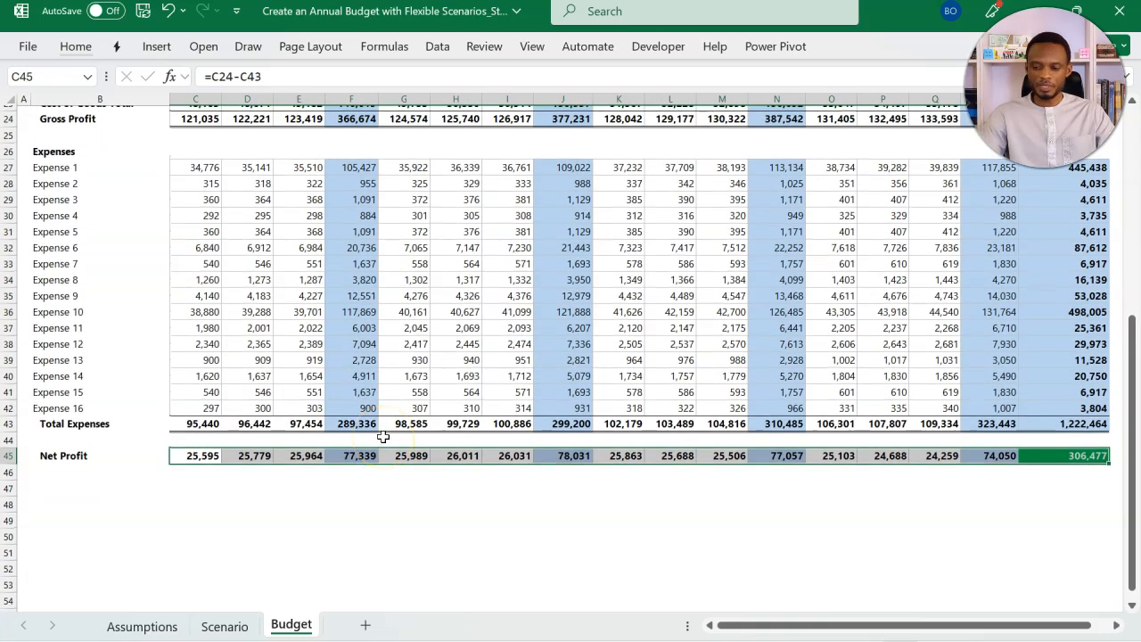
{"action": "scroll", "coordinate": [382, 437], "scroll_direction": "up", "scroll_amount": 7}
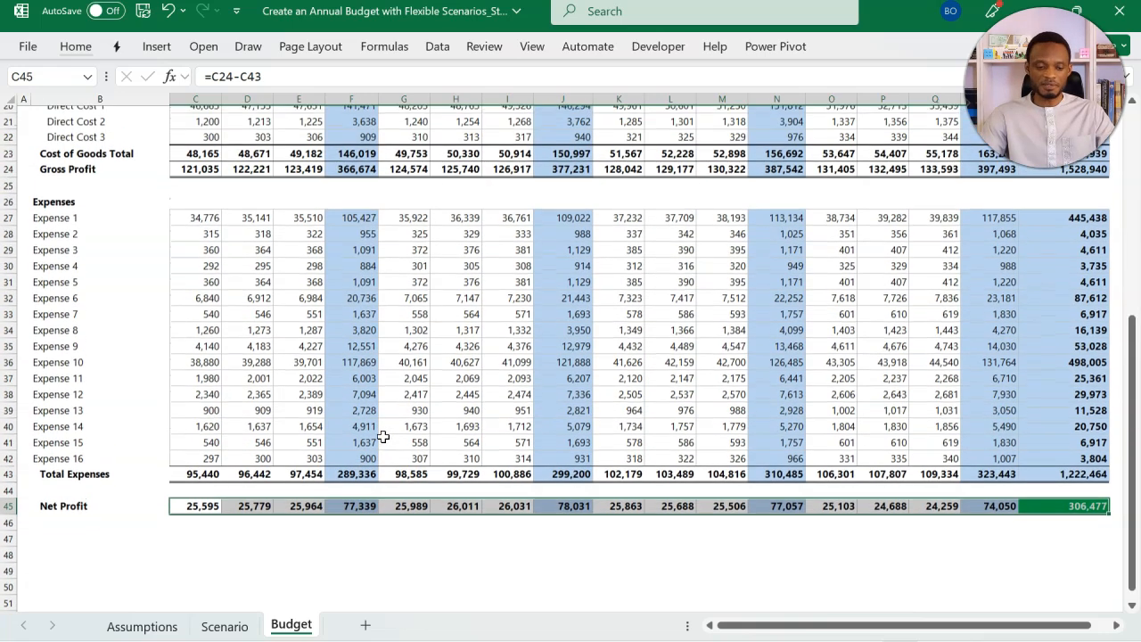
{"action": "scroll", "coordinate": [383, 437], "scroll_direction": "up", "scroll_amount": 1}
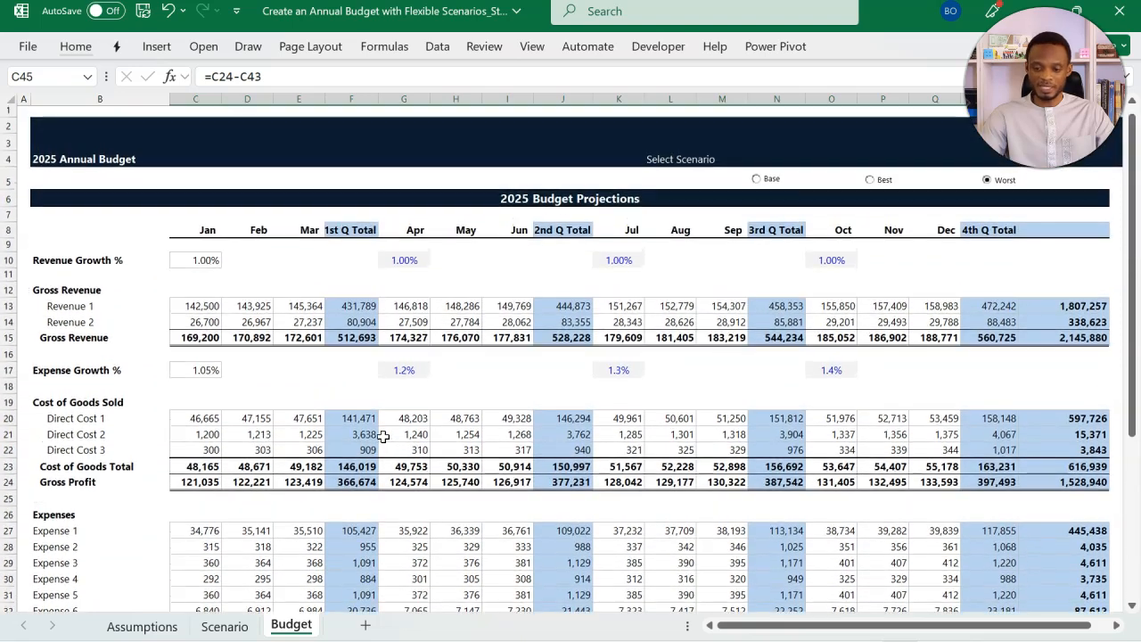
{"action": "scroll", "coordinate": [802, 303], "scroll_direction": "down", "scroll_amount": 1}
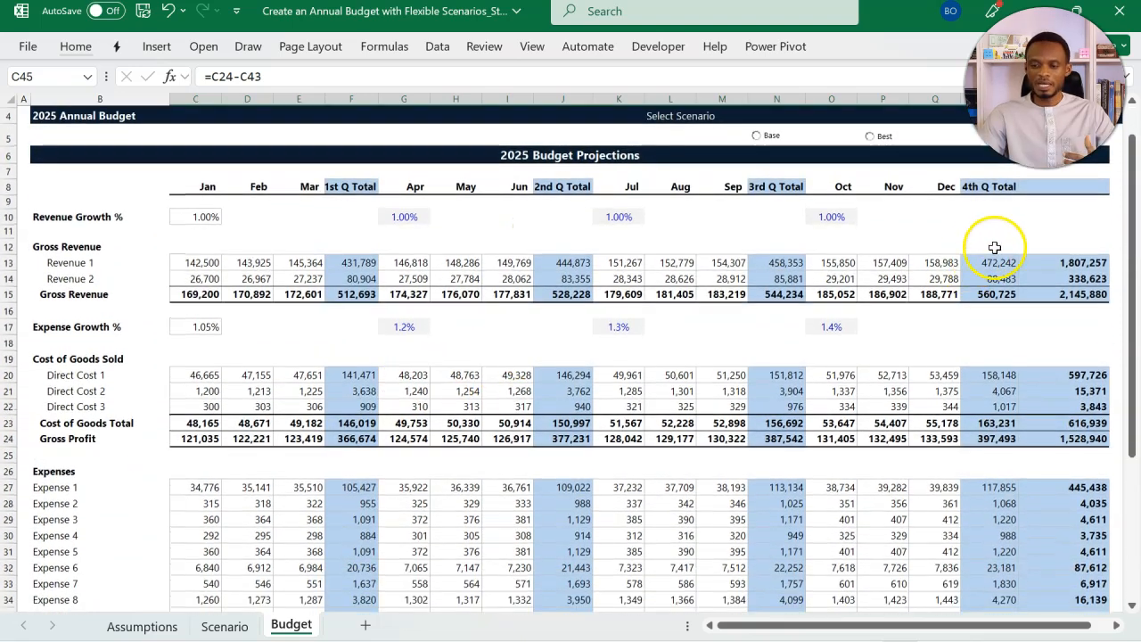
{"action": "left_click", "coordinate": [1050, 216]}
{"action": "type", "text": "="}
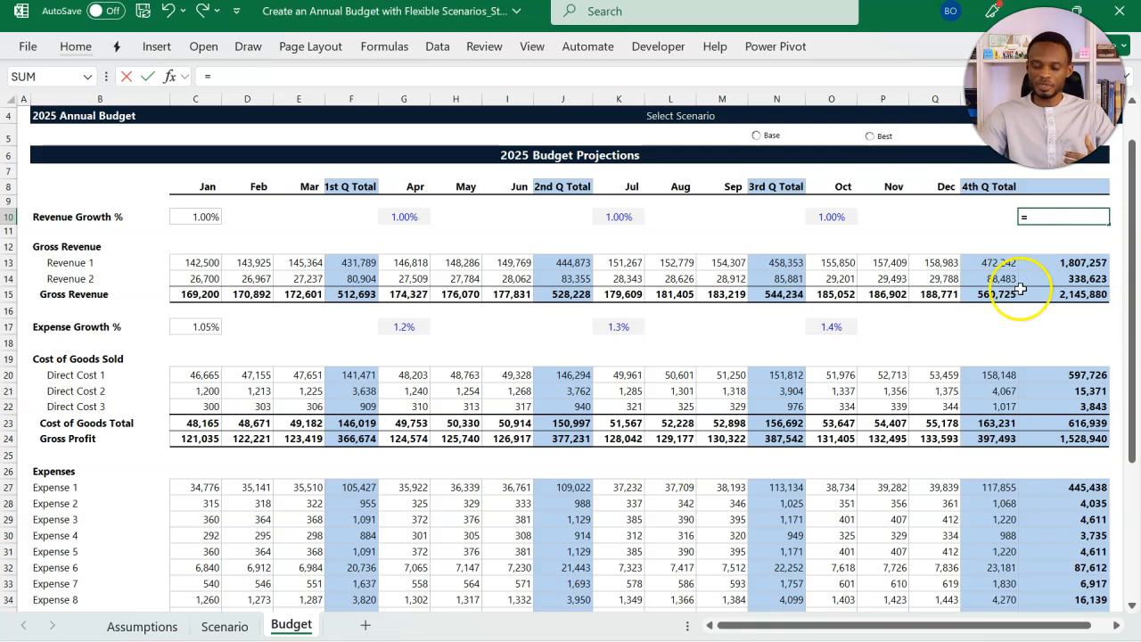
{"action": "scroll", "coordinate": [1019, 288], "scroll_direction": "down", "scroll_amount": 8}
{"action": "left_click", "coordinate": [1045, 390]}
{"action": "key", "text": "Return"}
Step: Switch the budget scenario to Best and then to Base, comparing the annual net profit in S10
{"action": "left_click", "coordinate": [944, 312]}
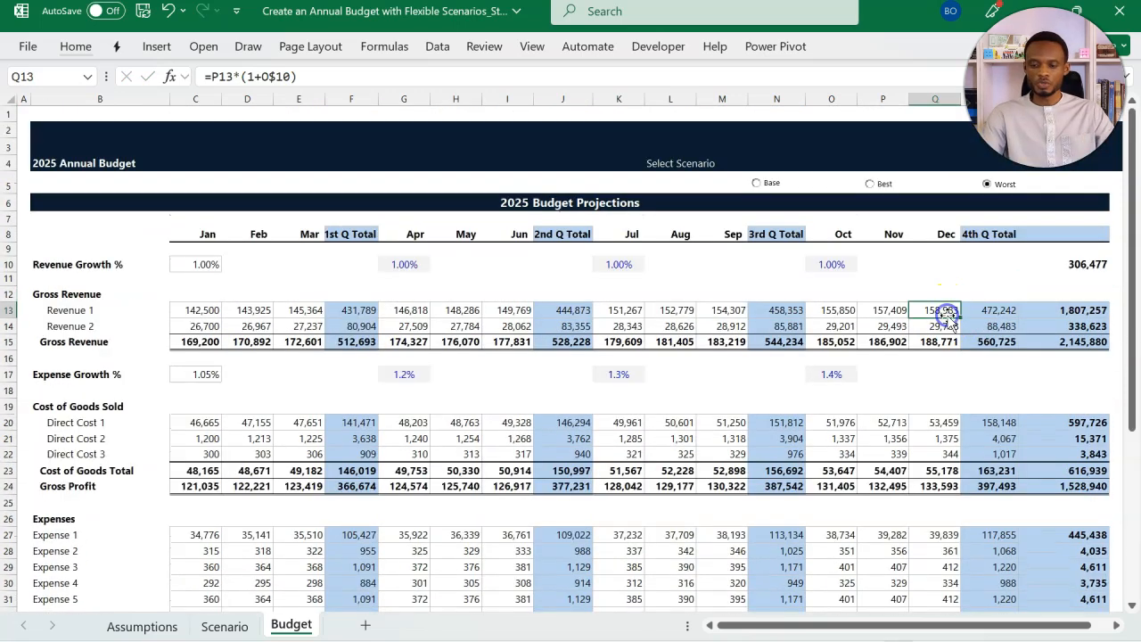
{"action": "left_click", "coordinate": [894, 187]}
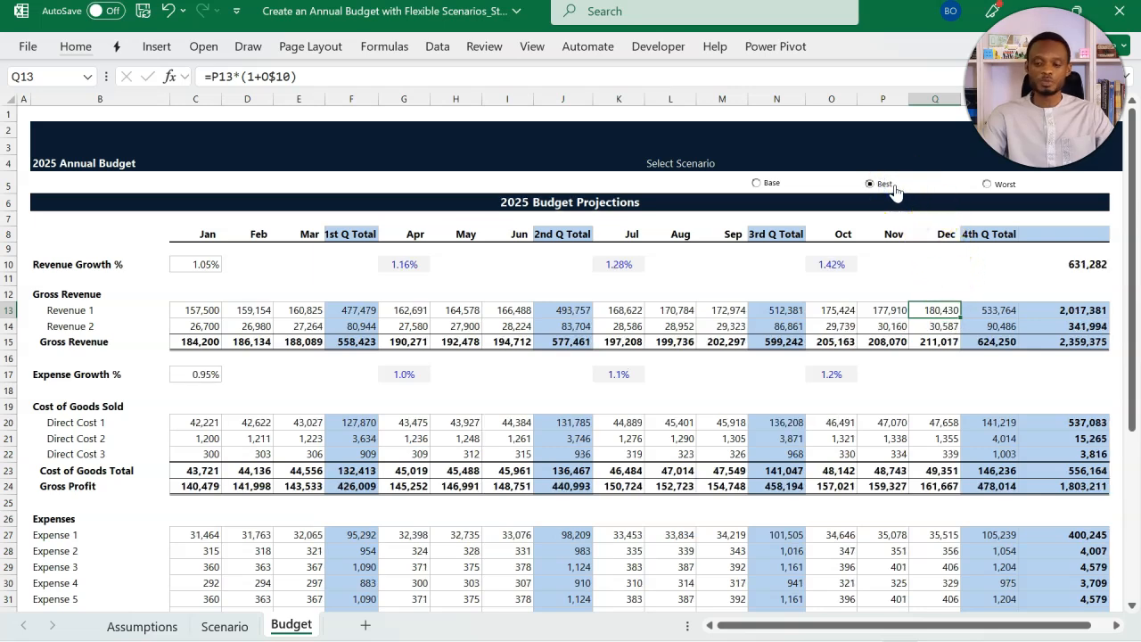
{"action": "left_click", "coordinate": [763, 183]}
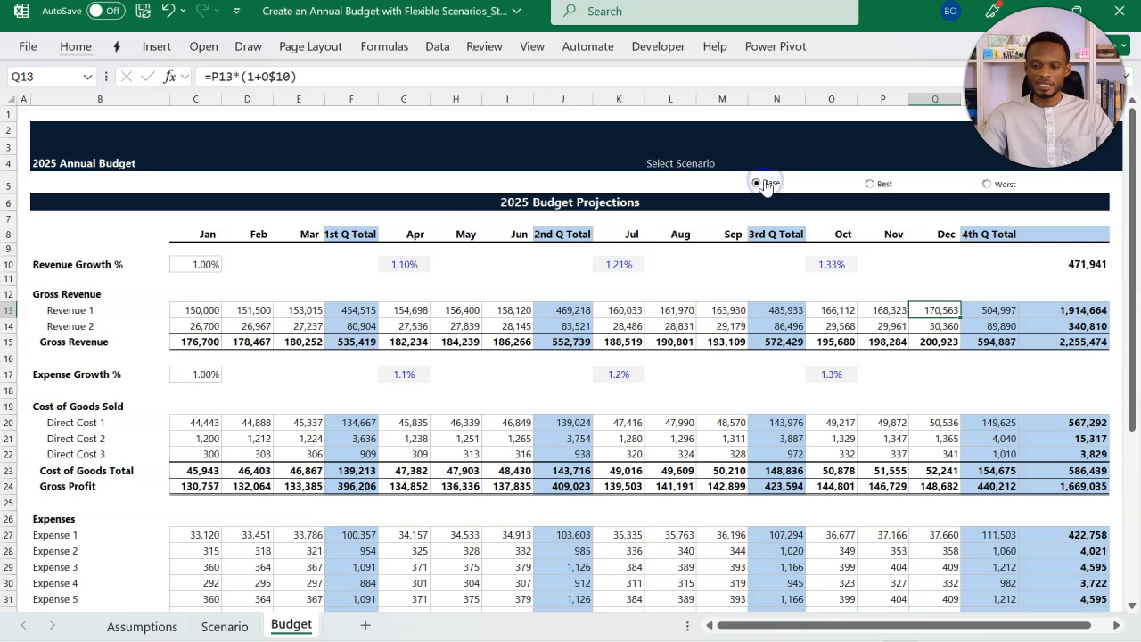
Step: Switch the budget scenario to Best and then to Worst, checking the annual net profit in S10
{"action": "left_click", "coordinate": [867, 184]}
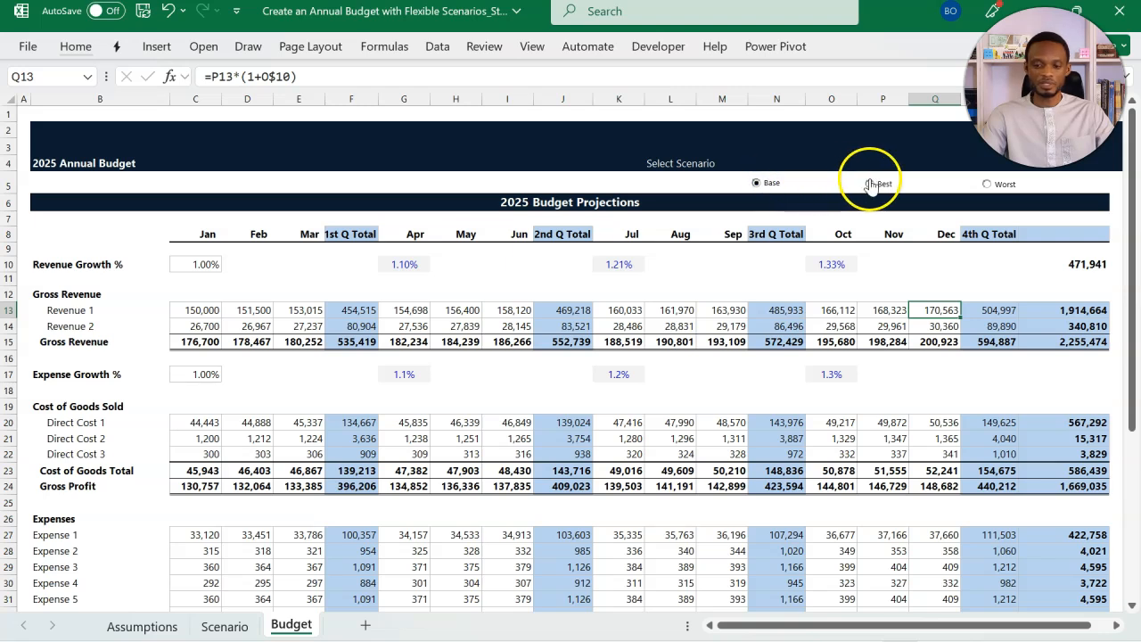
{"action": "left_click", "coordinate": [980, 184]}
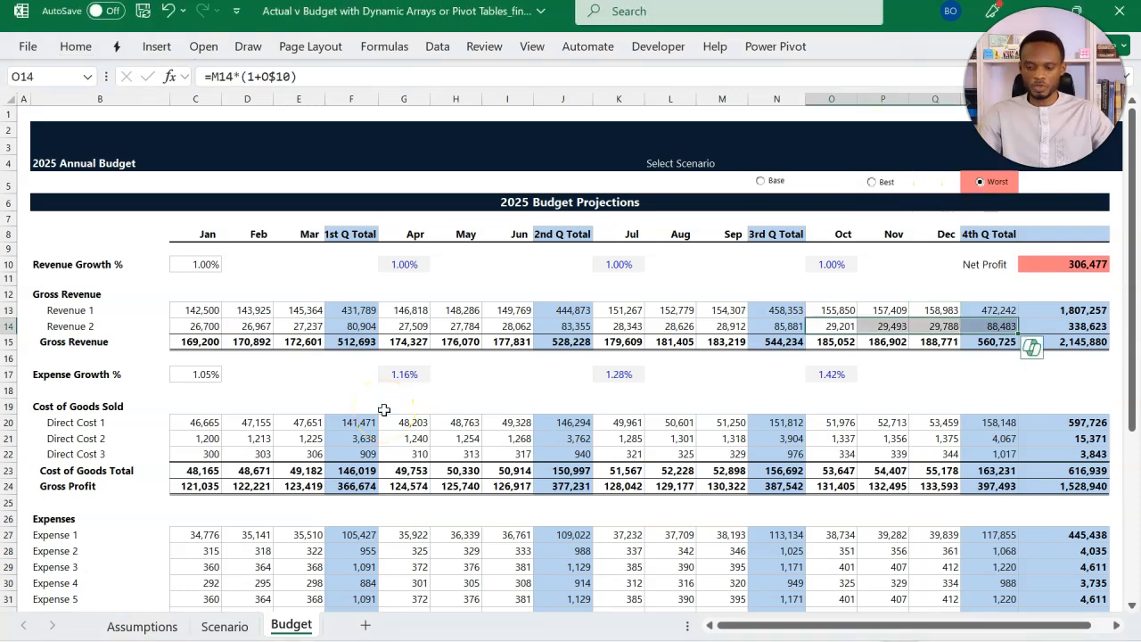
Step: In the finished Actual v Budget workbook, switch between Base, Best and Worst to examine the colour highlighting of the selected option and Net Profit
{"action": "left_click", "coordinate": [562, 344]}
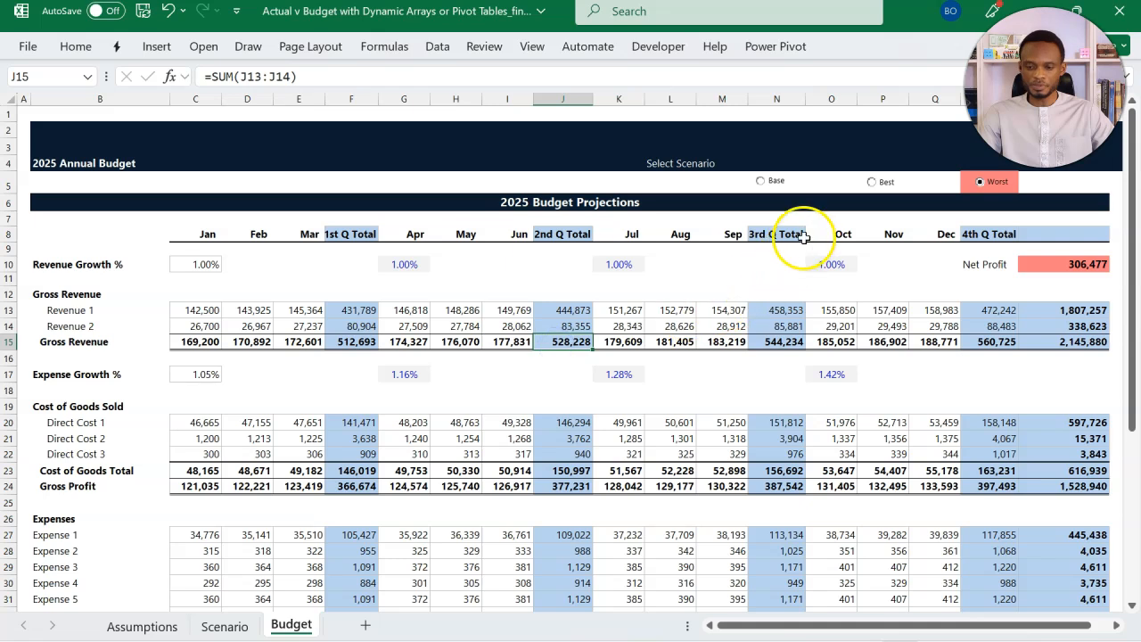
{"action": "left_click", "coordinate": [763, 181]}
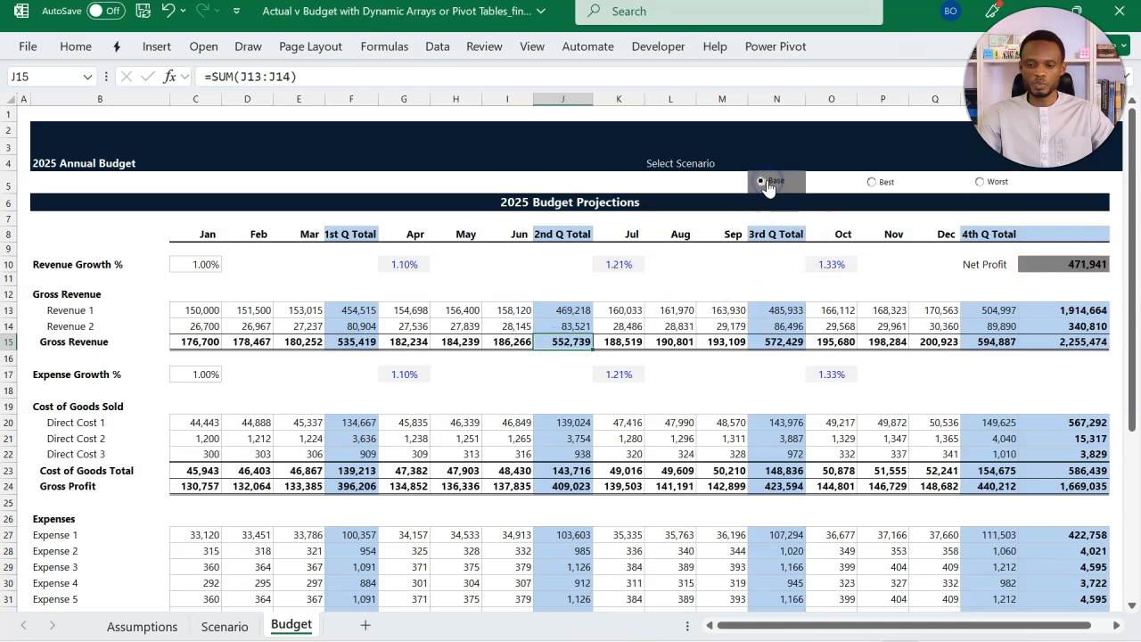
{"action": "left_click", "coordinate": [872, 182]}
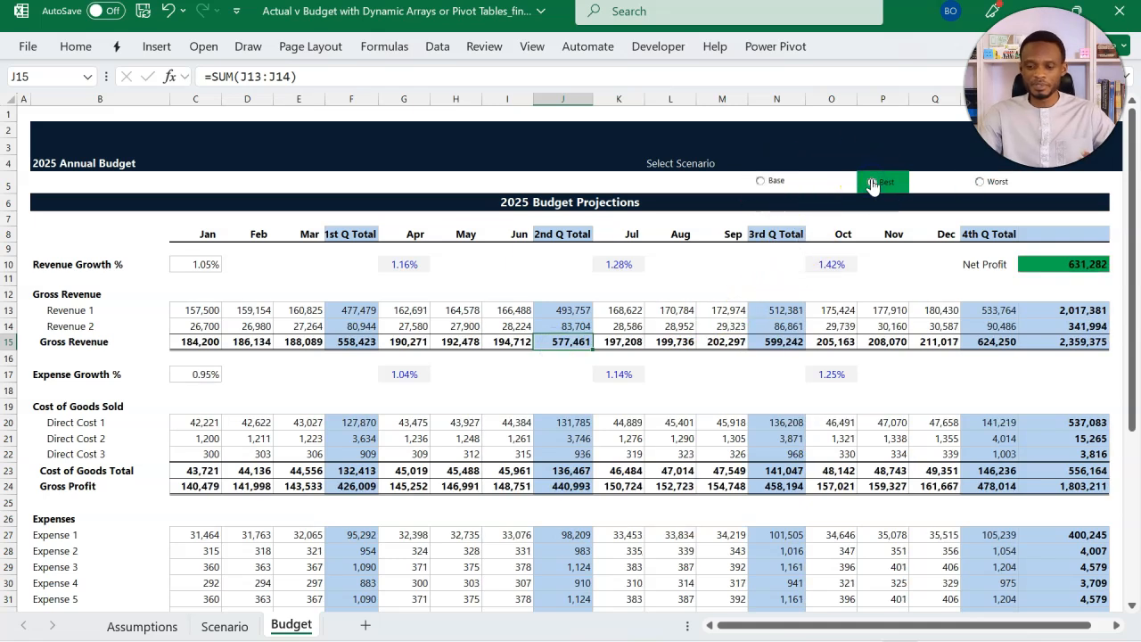
{"action": "left_click", "coordinate": [768, 183]}
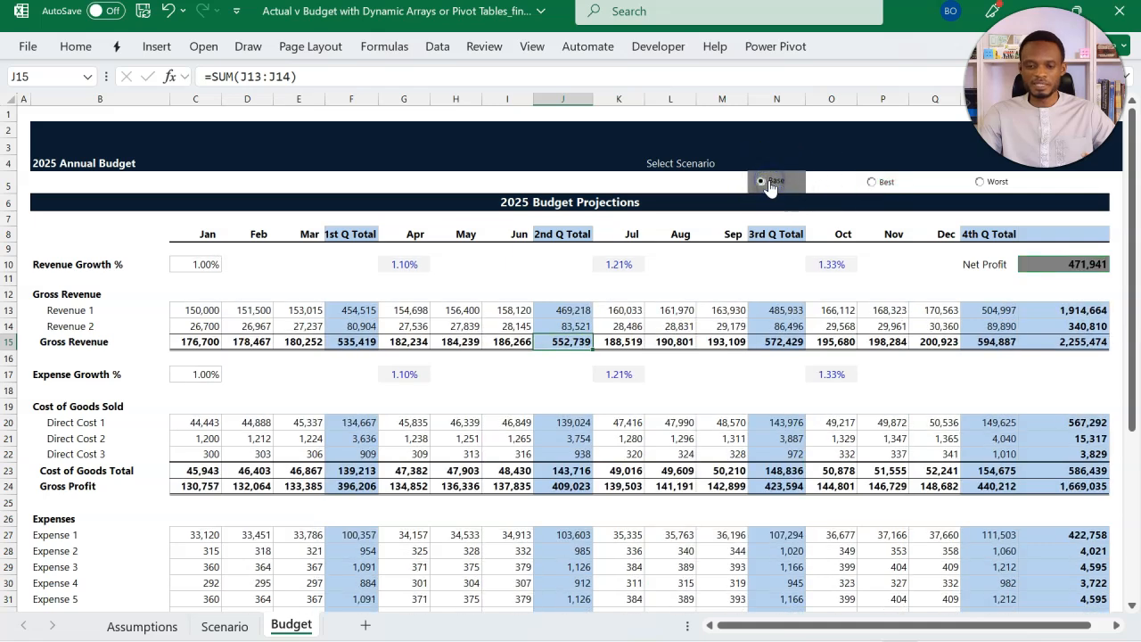
{"action": "left_click", "coordinate": [876, 182]}
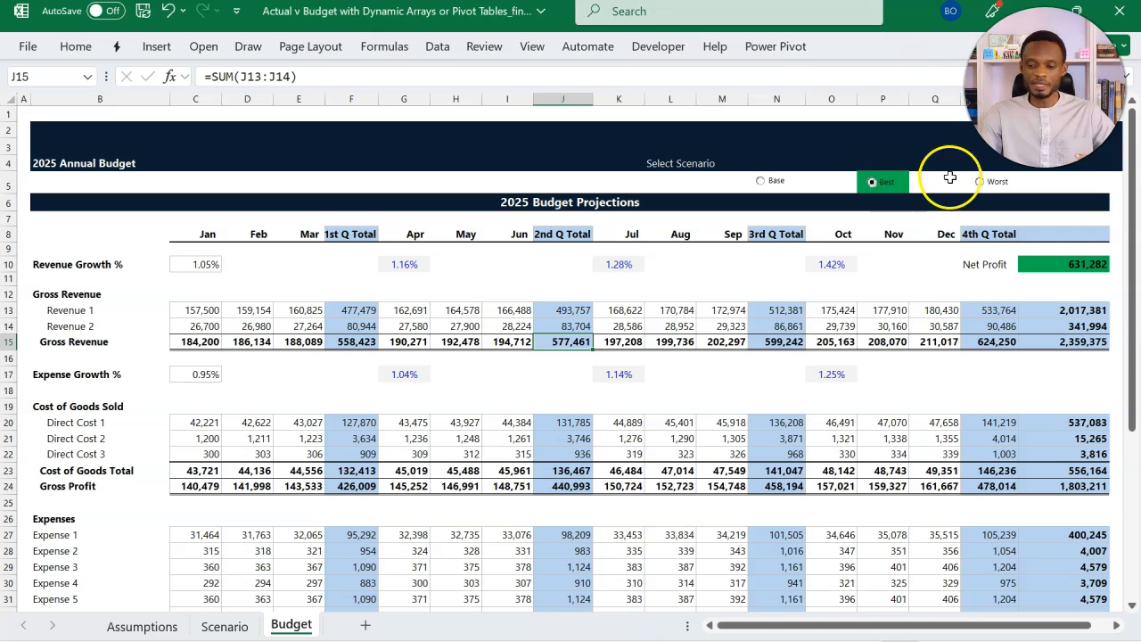
{"action": "left_click", "coordinate": [979, 182]}
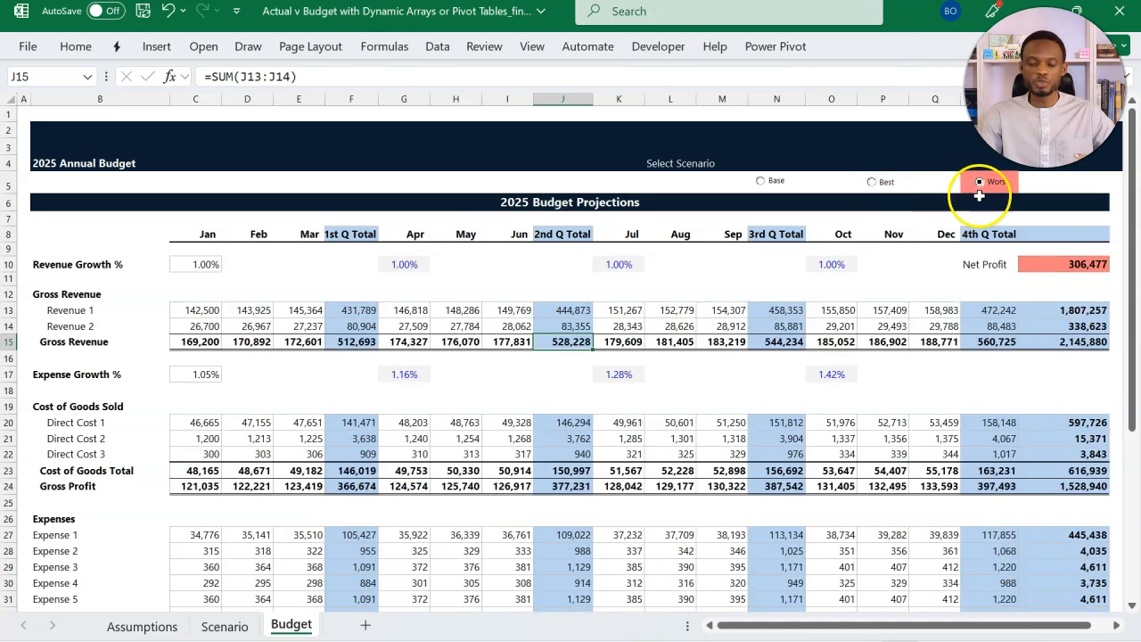
{"action": "left_click", "coordinate": [789, 181]}
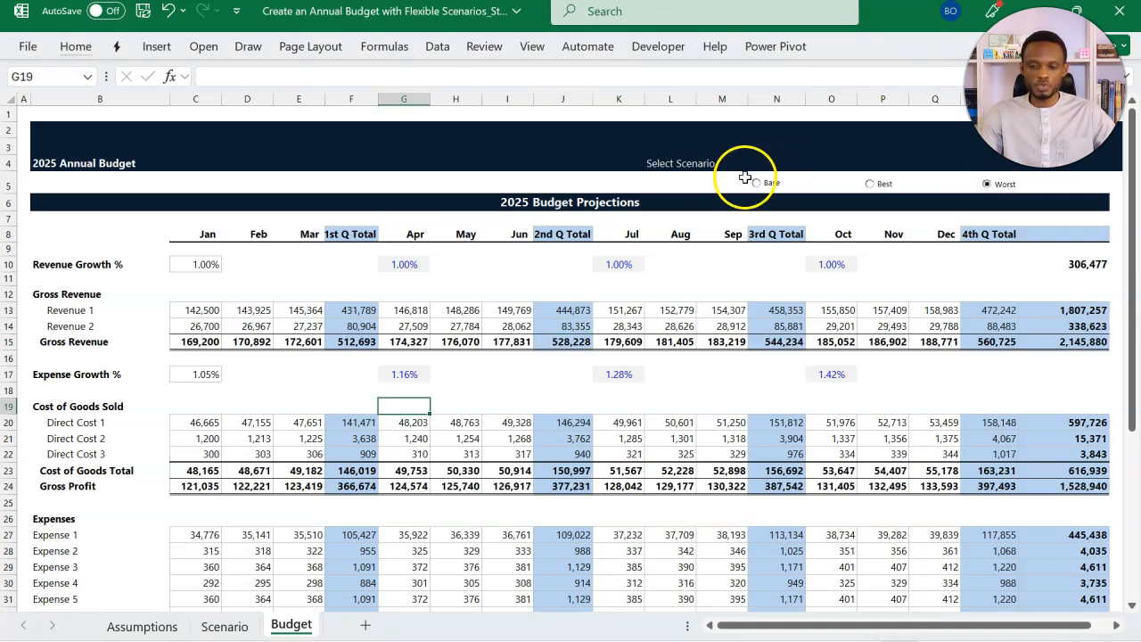
Step: Create a formula-based conditional formatting rule for the Base option's cell N5 on the Budget sheet, using =Scenario!$E$8=1
{"action": "left_click", "coordinate": [723, 177]}
{"action": "key", "text": "Right"}
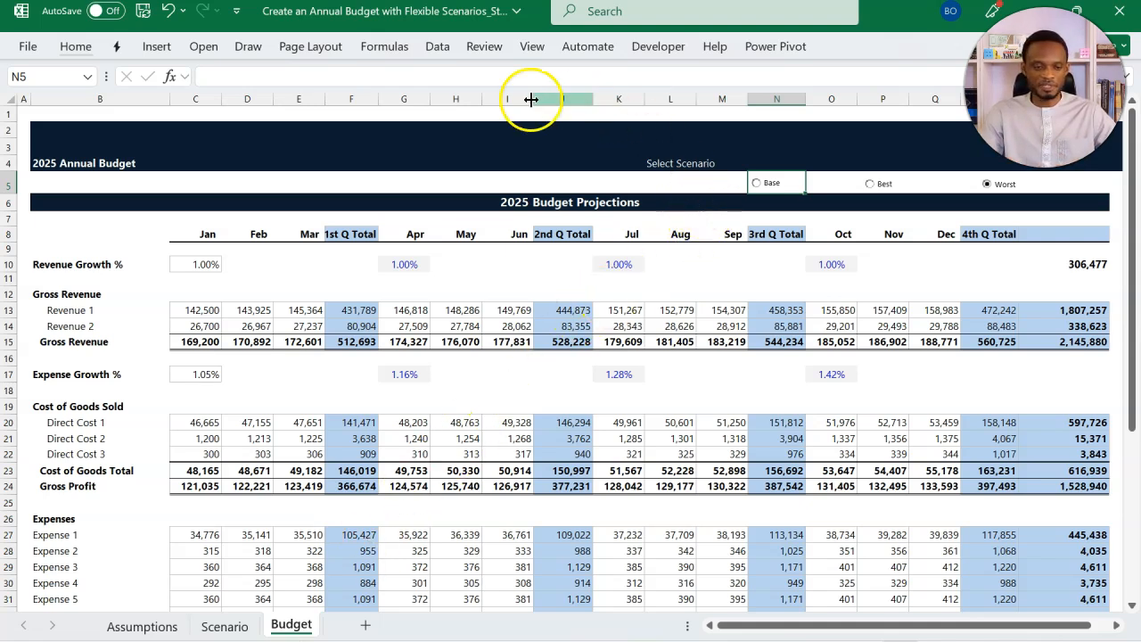
{"action": "left_click", "coordinate": [76, 46]}
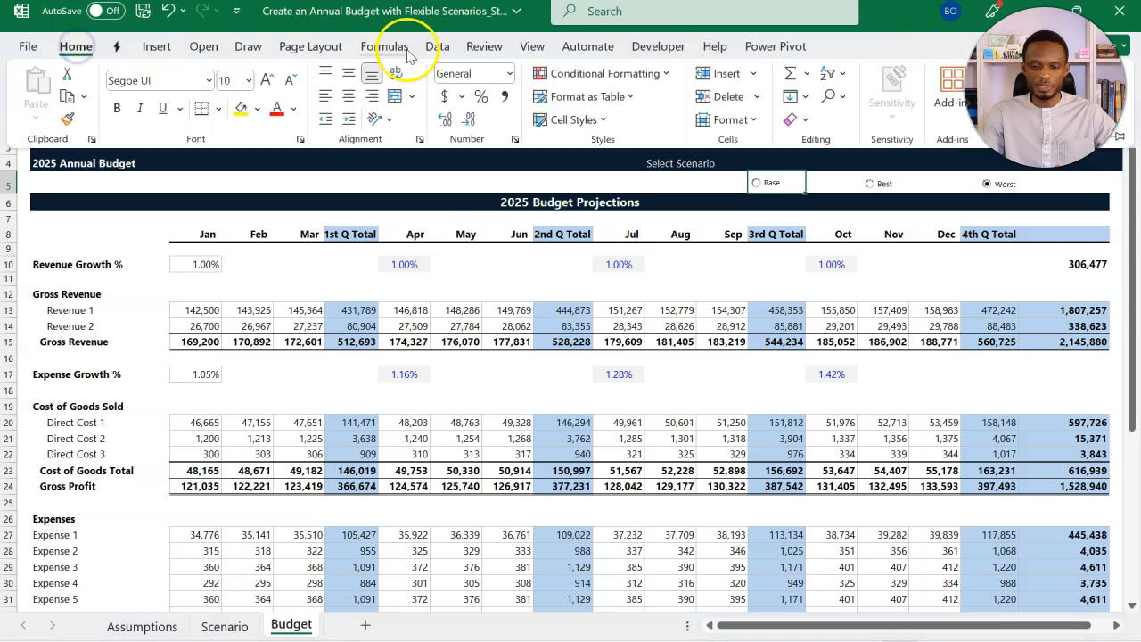
{"action": "left_click", "coordinate": [584, 73]}
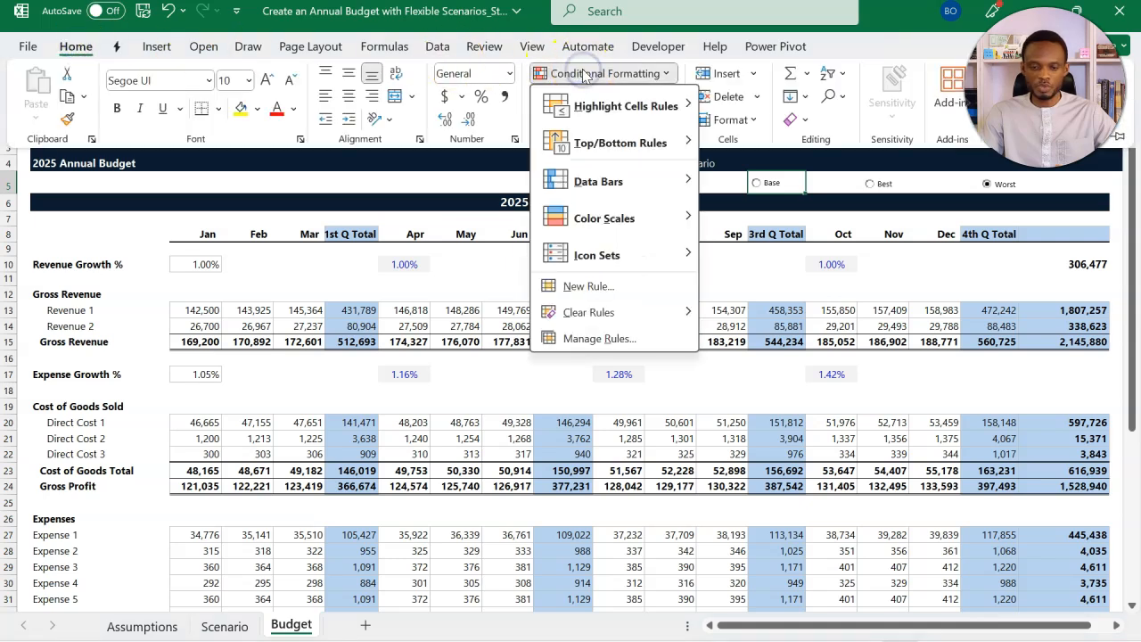
{"action": "left_click", "coordinate": [590, 286]}
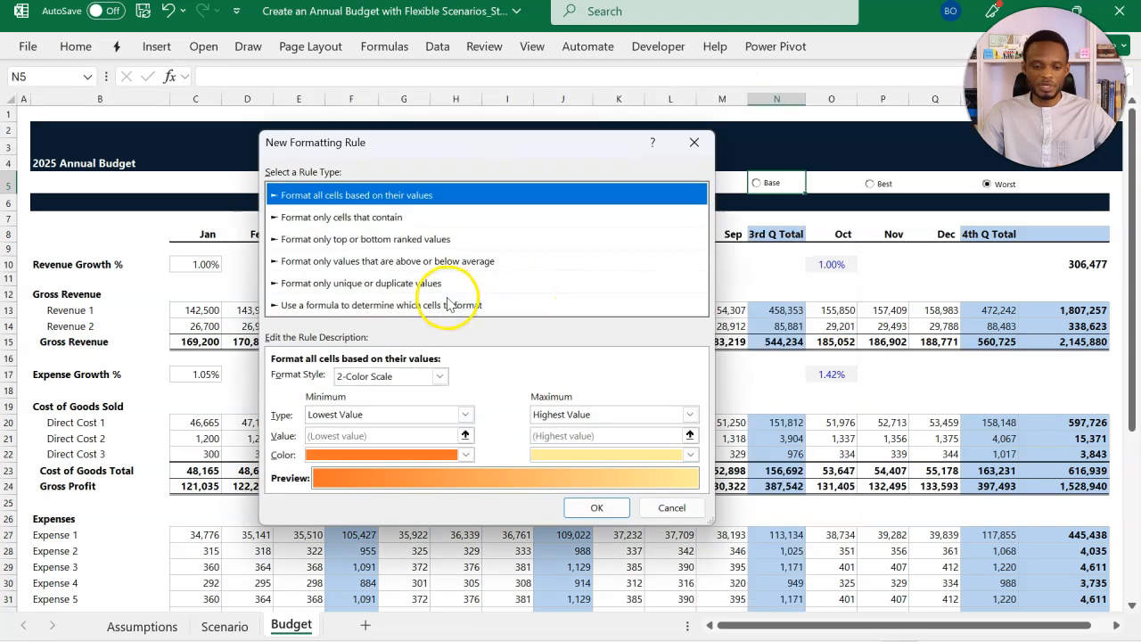
{"action": "left_click", "coordinate": [443, 310]}
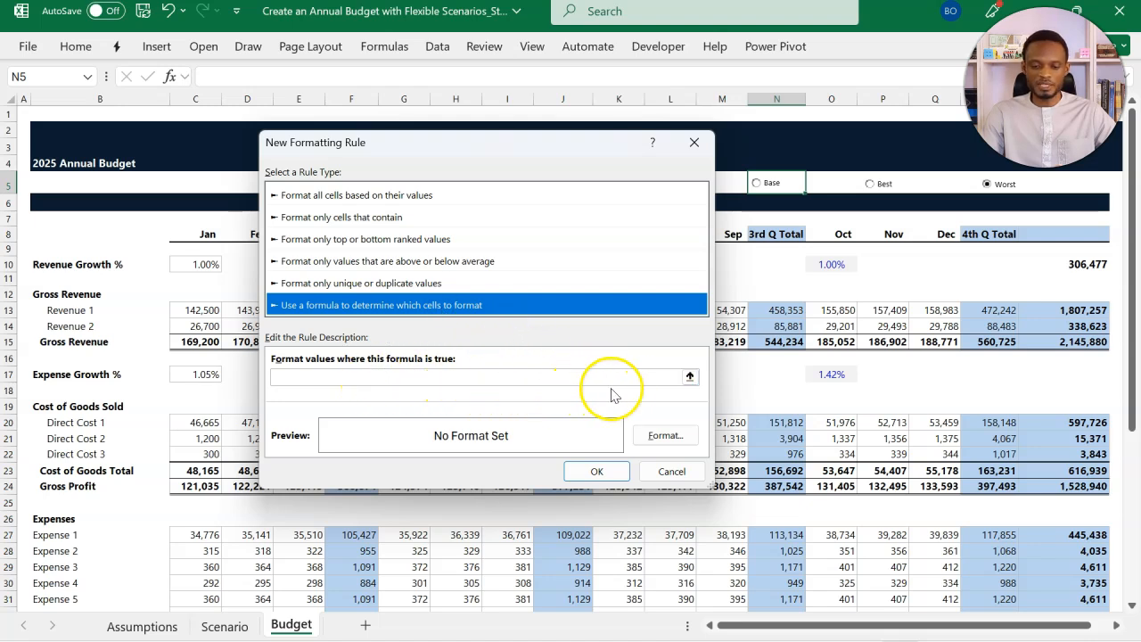
{"action": "left_click", "coordinate": [689, 377]}
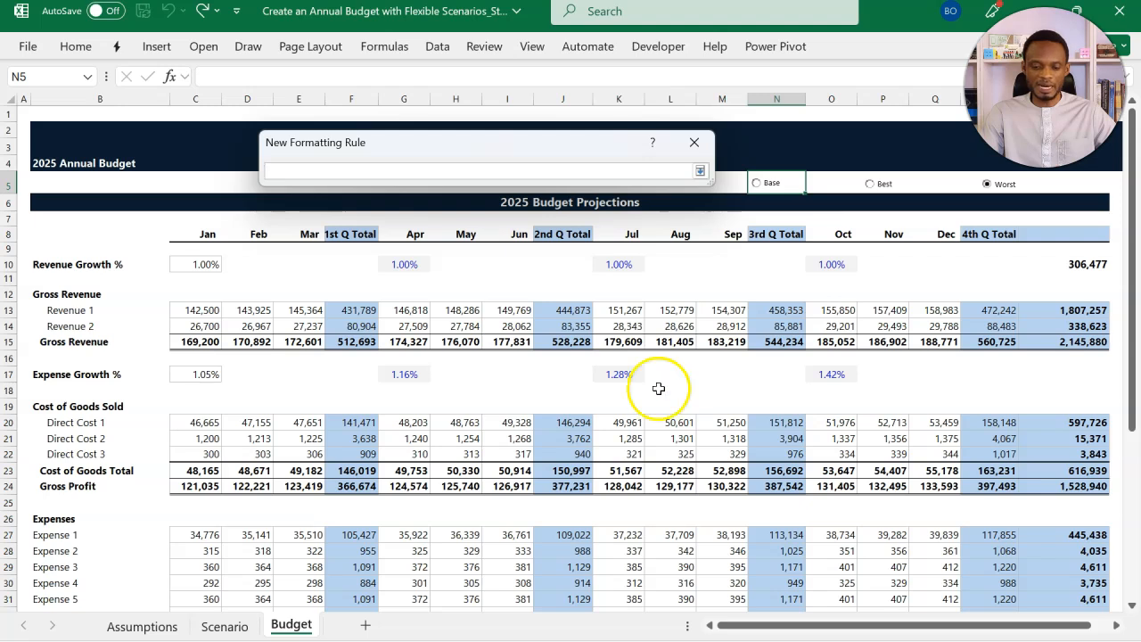
{"action": "left_click", "coordinate": [250, 627]}
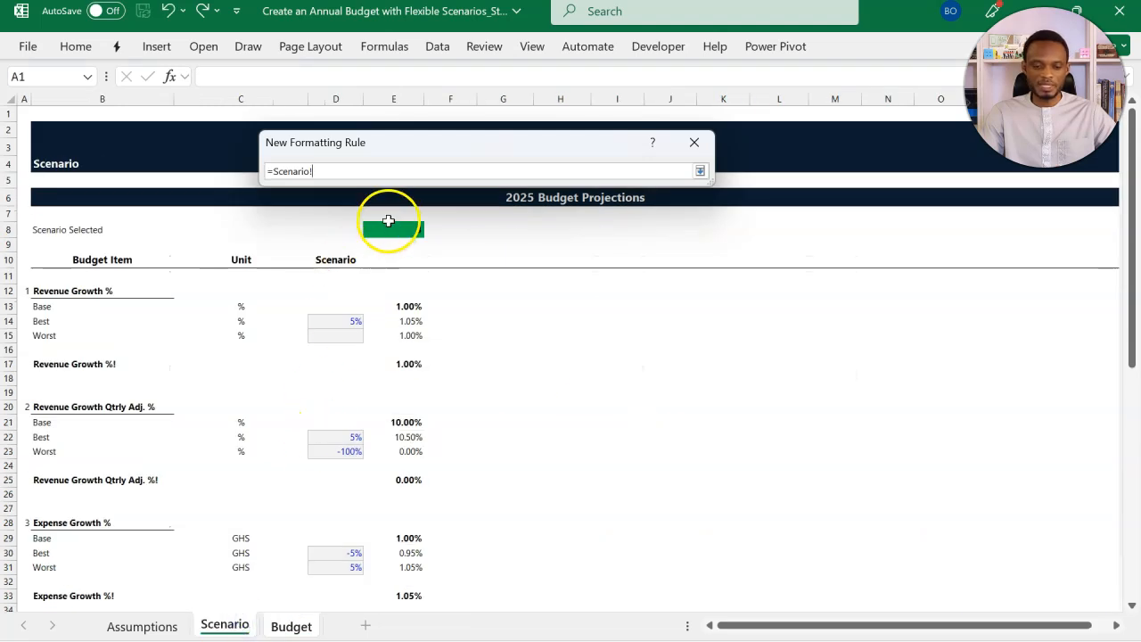
{"action": "left_click", "coordinate": [387, 225]}
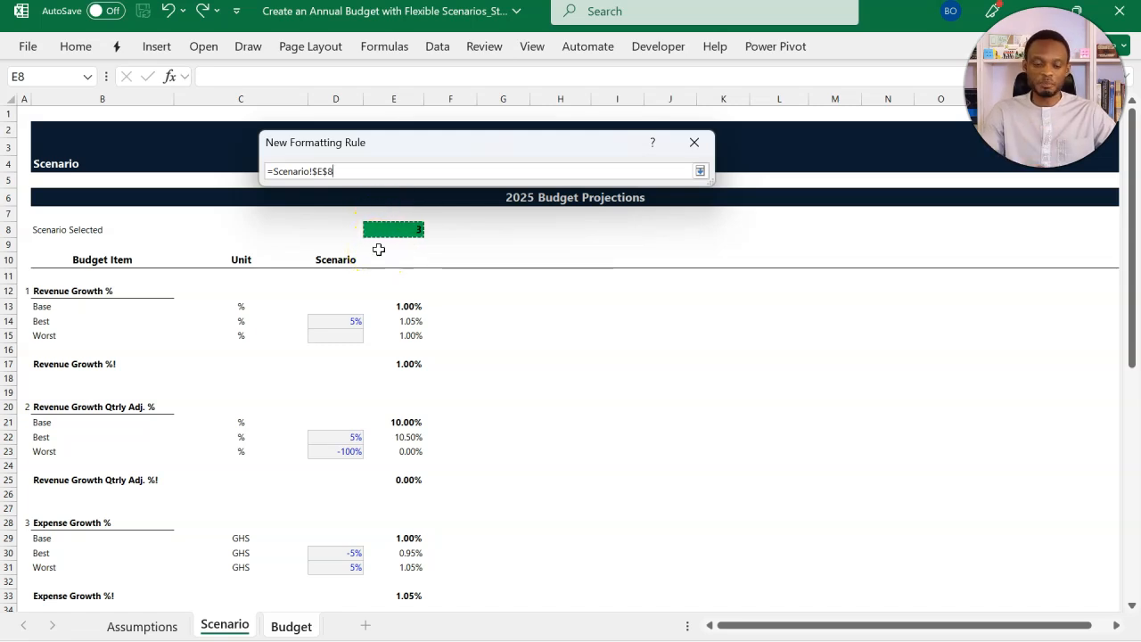
{"action": "left_click", "coordinate": [418, 172]}
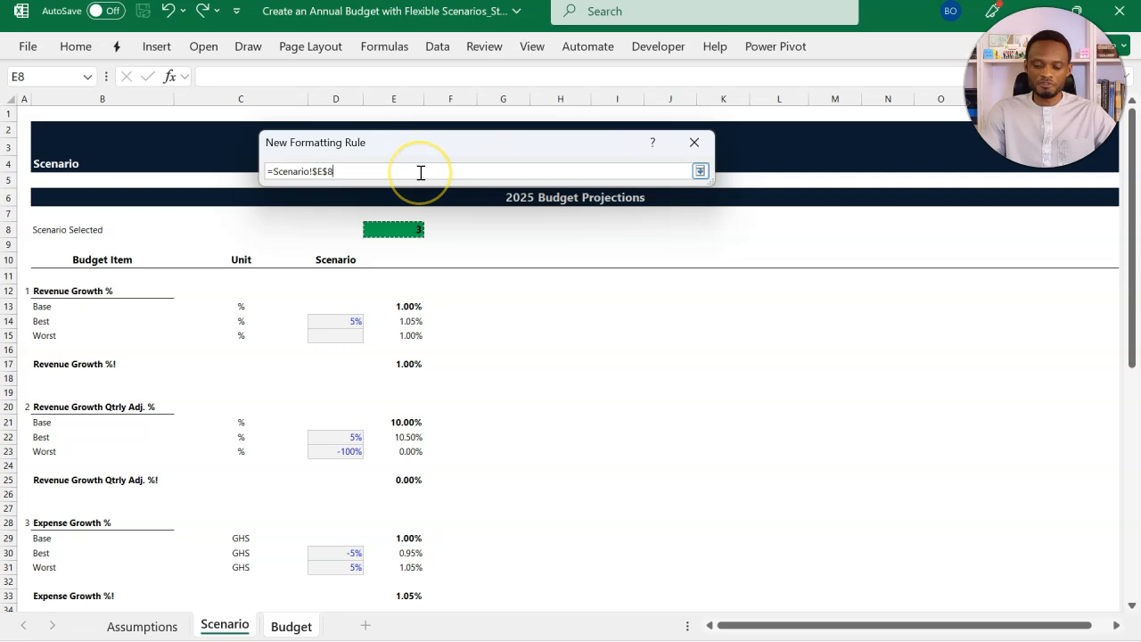
{"action": "left_click", "coordinate": [701, 171]}
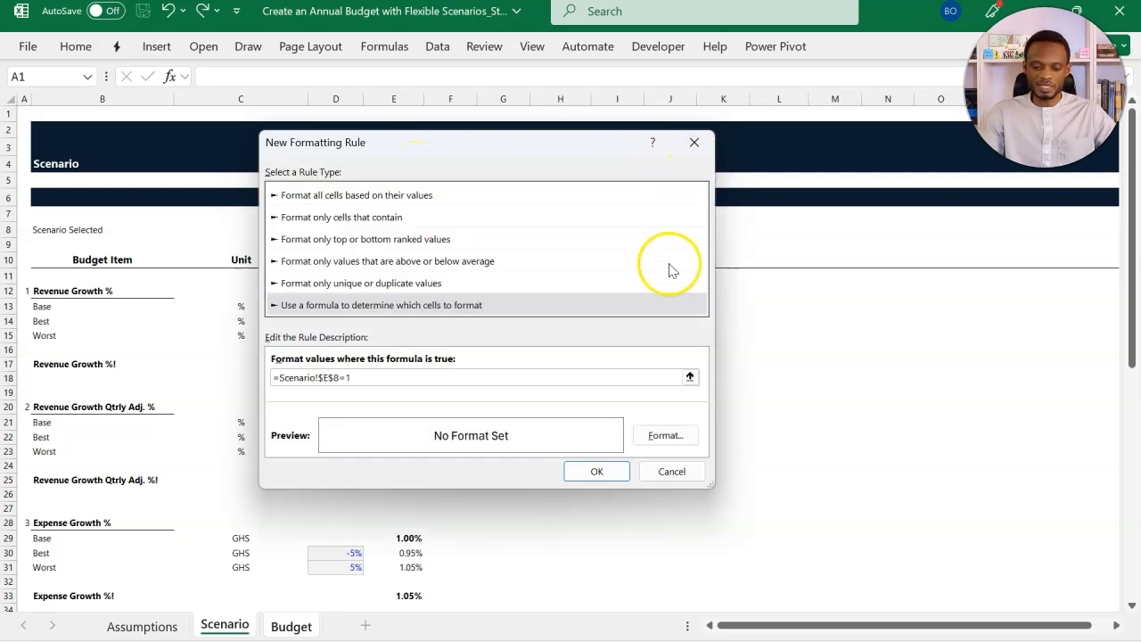
Step: Give the new rule a dark grey fill, apply it to N5, and switch the budget scenario to Base to test it
{"action": "left_click", "coordinate": [664, 435]}
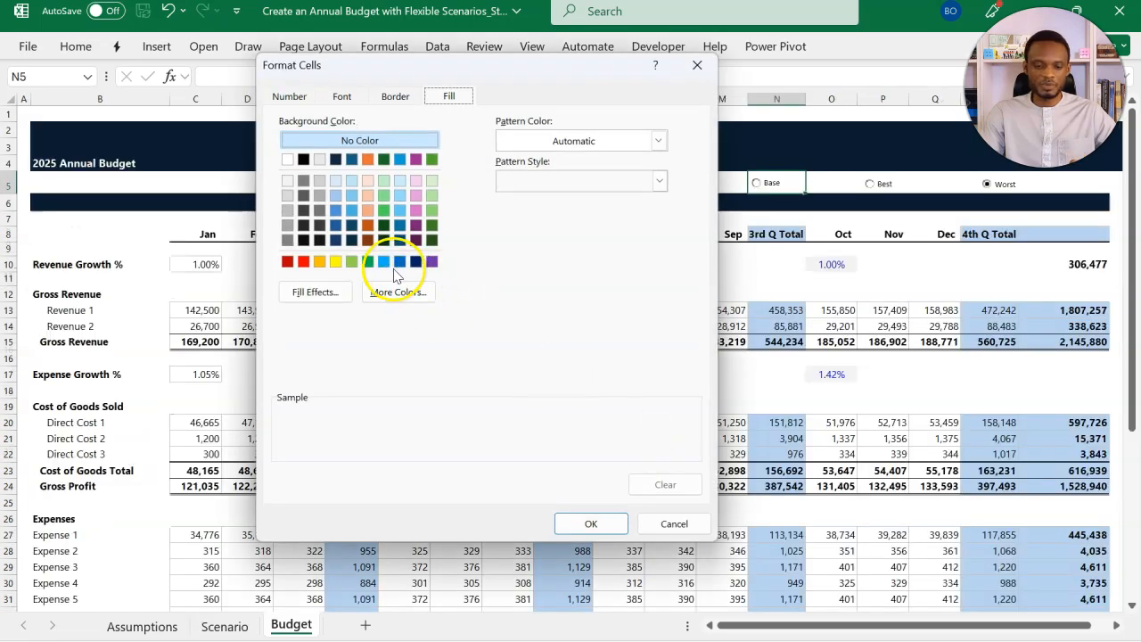
{"action": "left_click", "coordinate": [287, 240]}
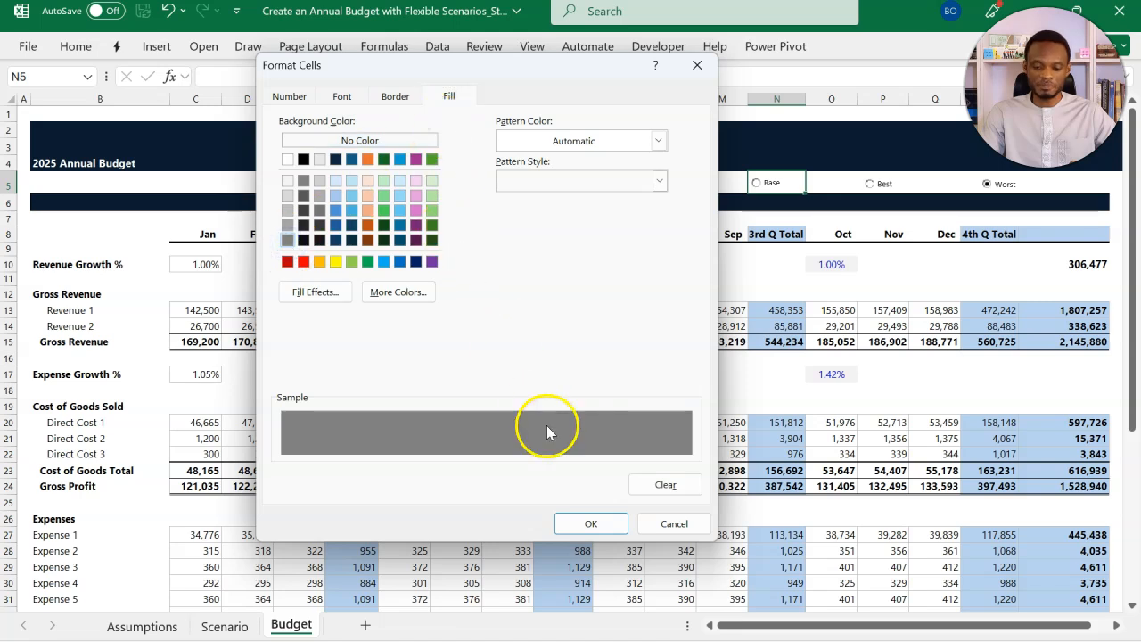
{"action": "left_click", "coordinate": [593, 526]}
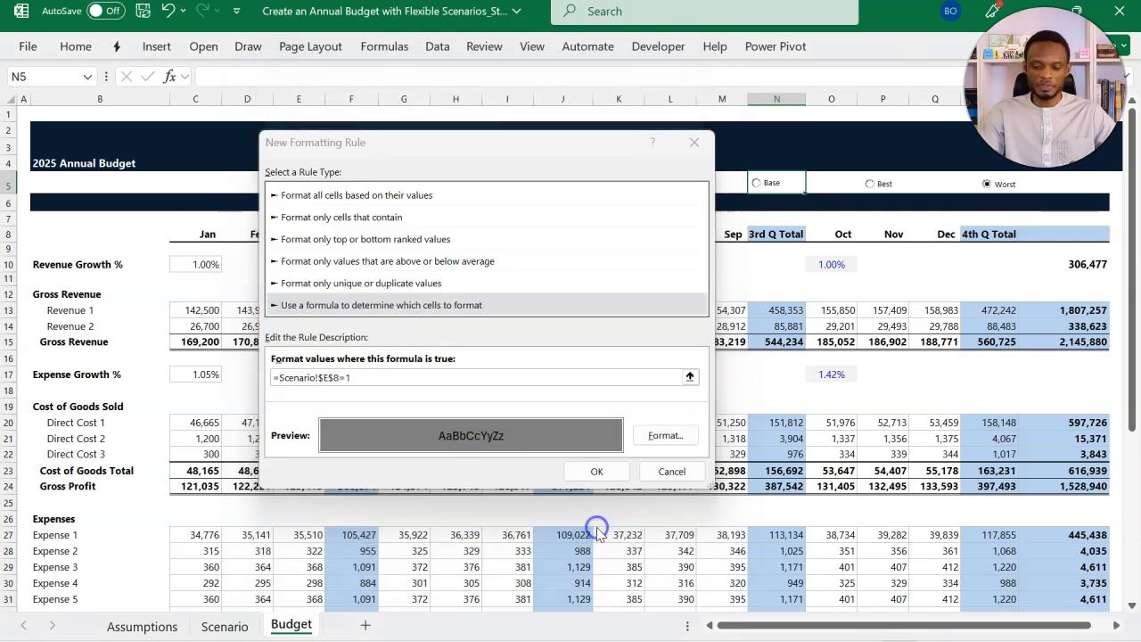
{"action": "left_click", "coordinate": [598, 472]}
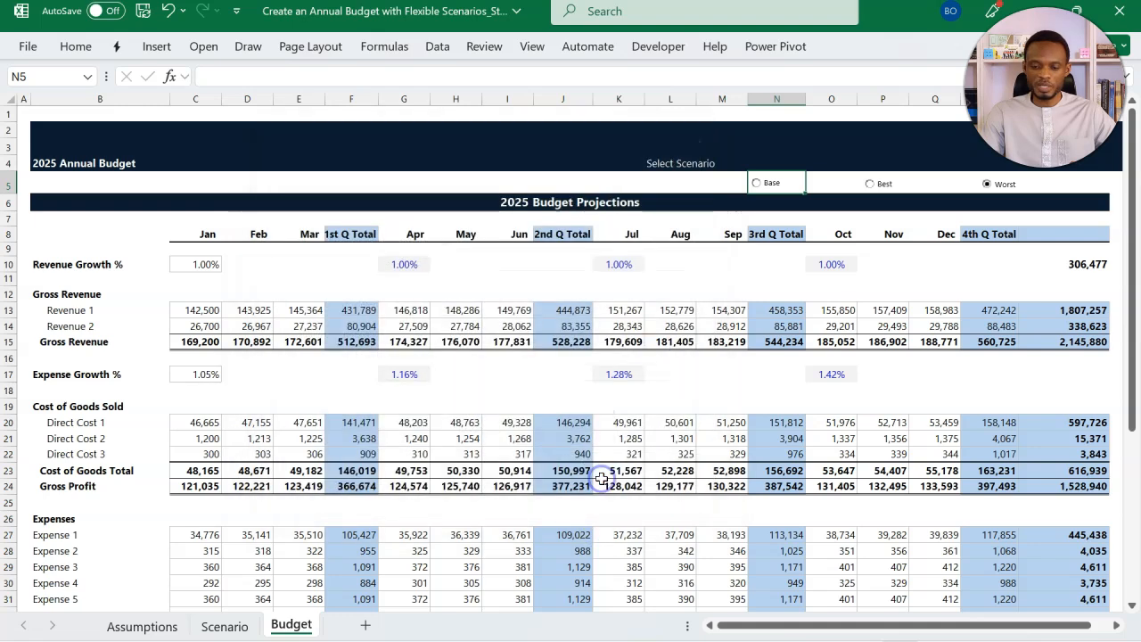
{"action": "left_click", "coordinate": [769, 189]}
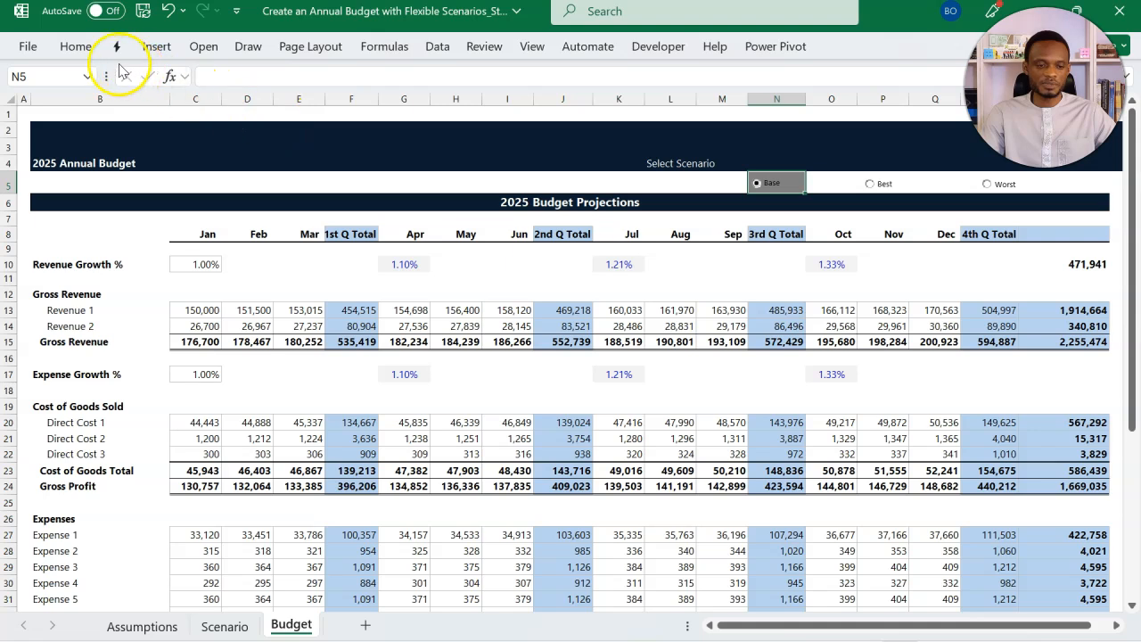
Step: Show the conditional formatting rules for this worksheet in the Rules Manager and duplicate the grey =Scenario!$E$8=1 rule
{"action": "left_click", "coordinate": [80, 46]}
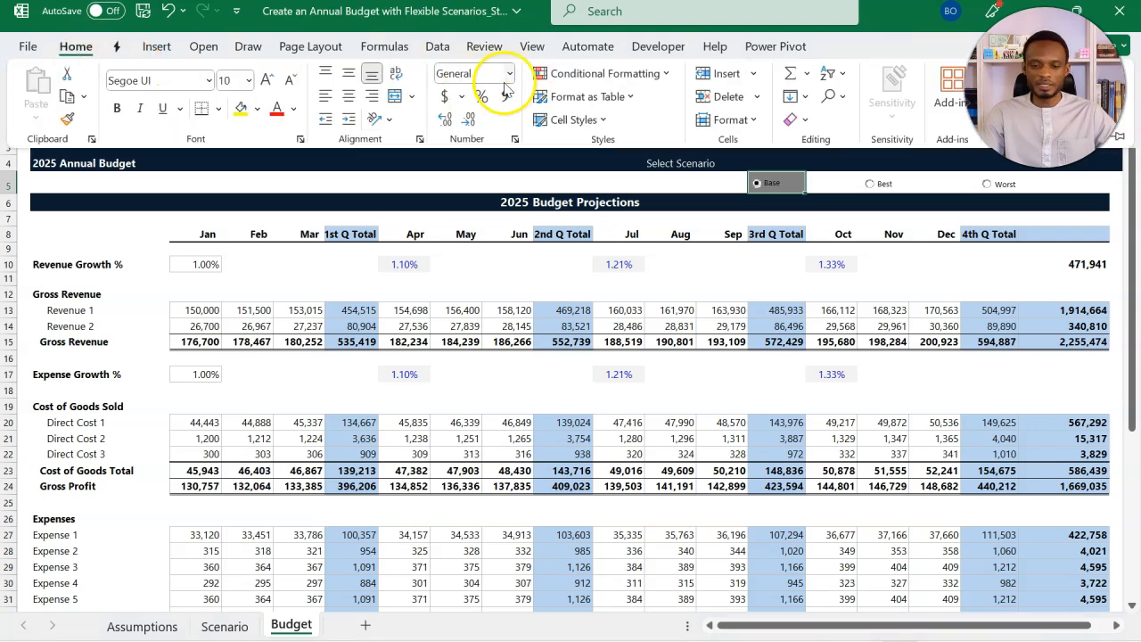
{"action": "left_click", "coordinate": [582, 73]}
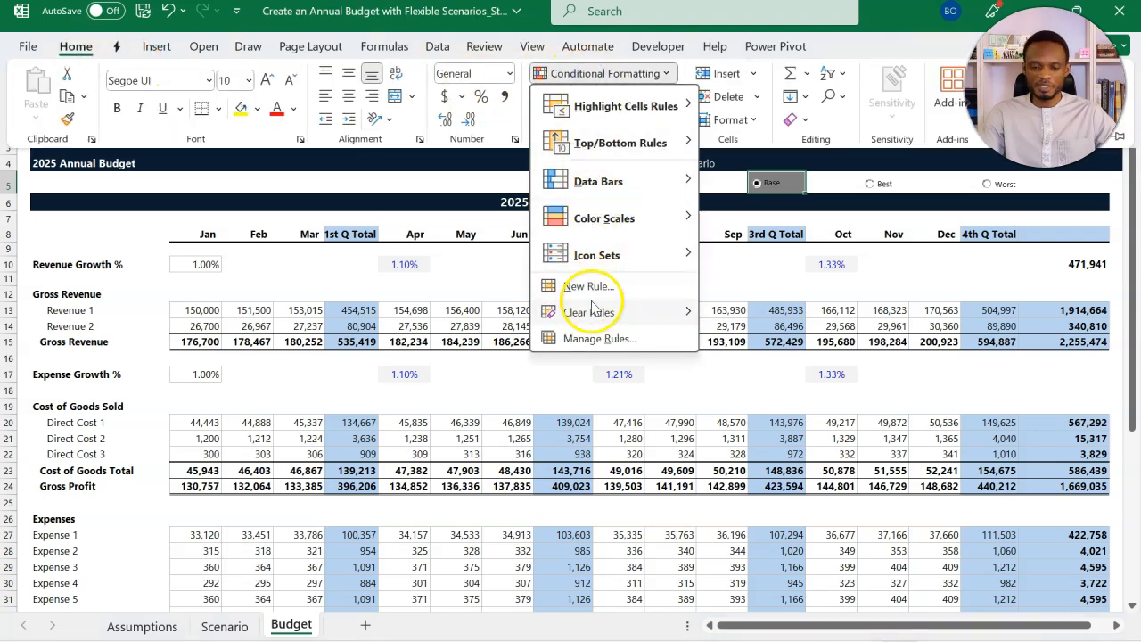
{"action": "mouse_move", "coordinate": [592, 318]}
{"action": "left_click", "coordinate": [595, 337]}
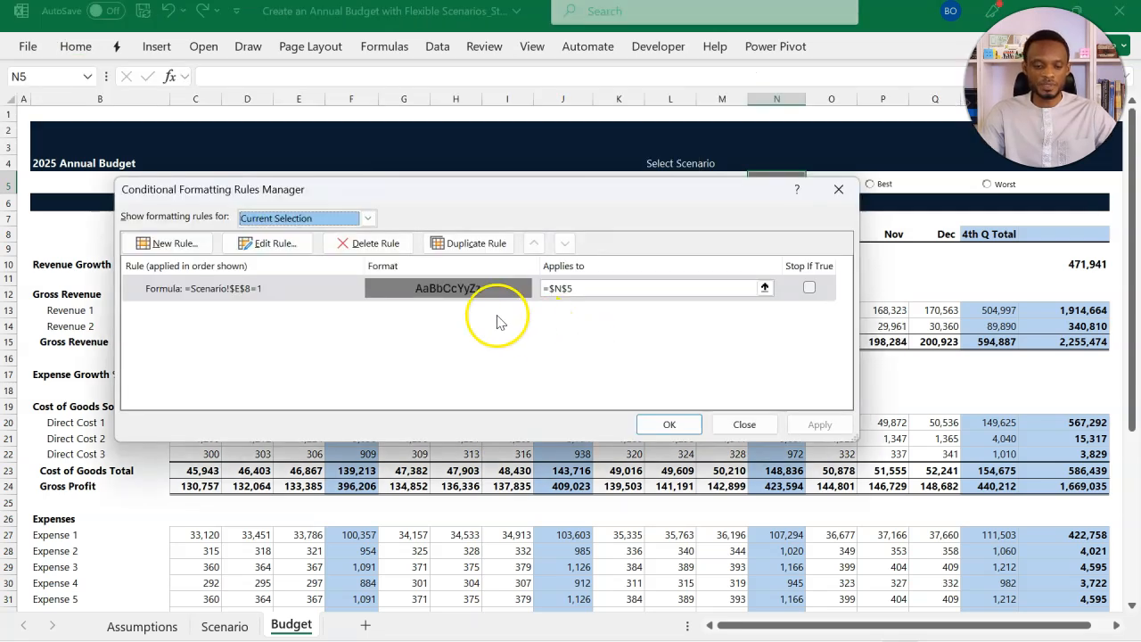
{"action": "left_click", "coordinate": [348, 298]}
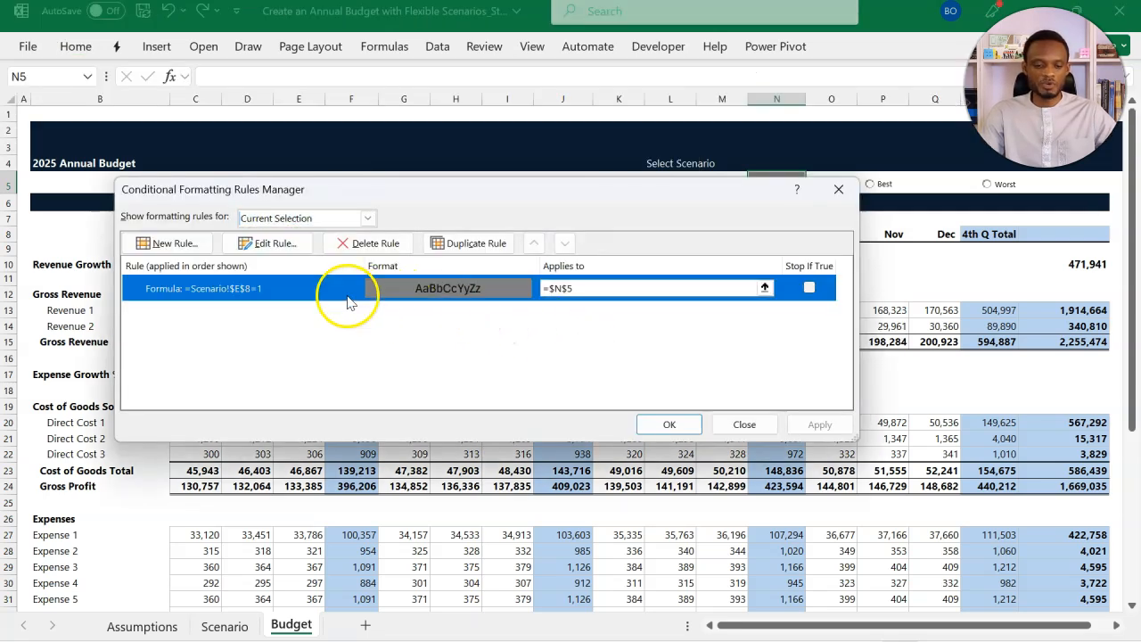
{"action": "left_click", "coordinate": [368, 220]}
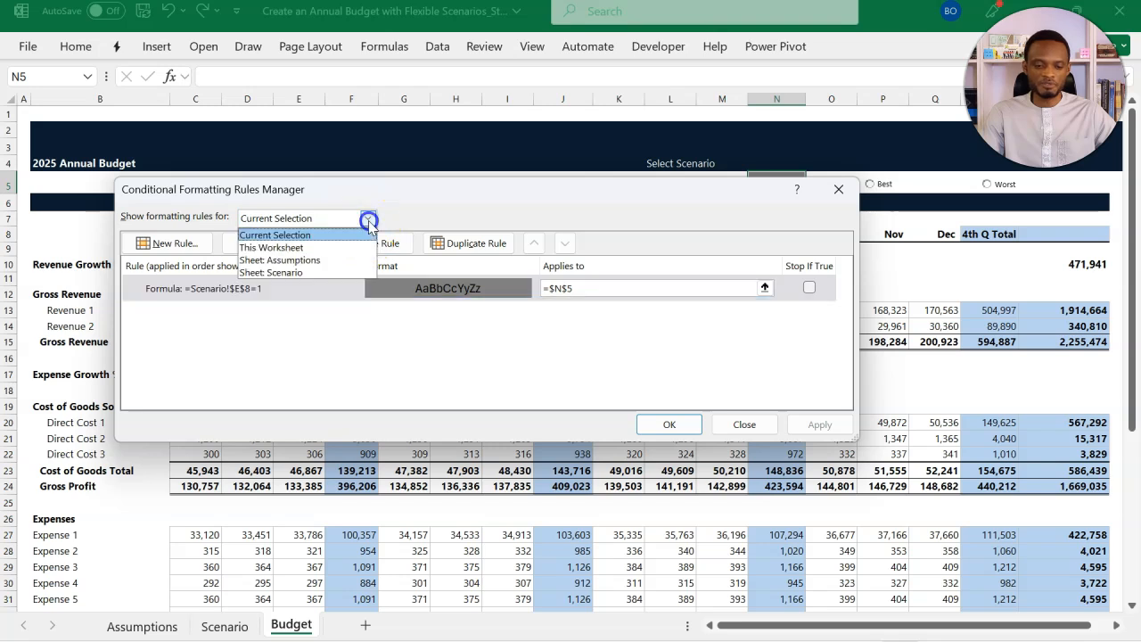
{"action": "left_click", "coordinate": [332, 249]}
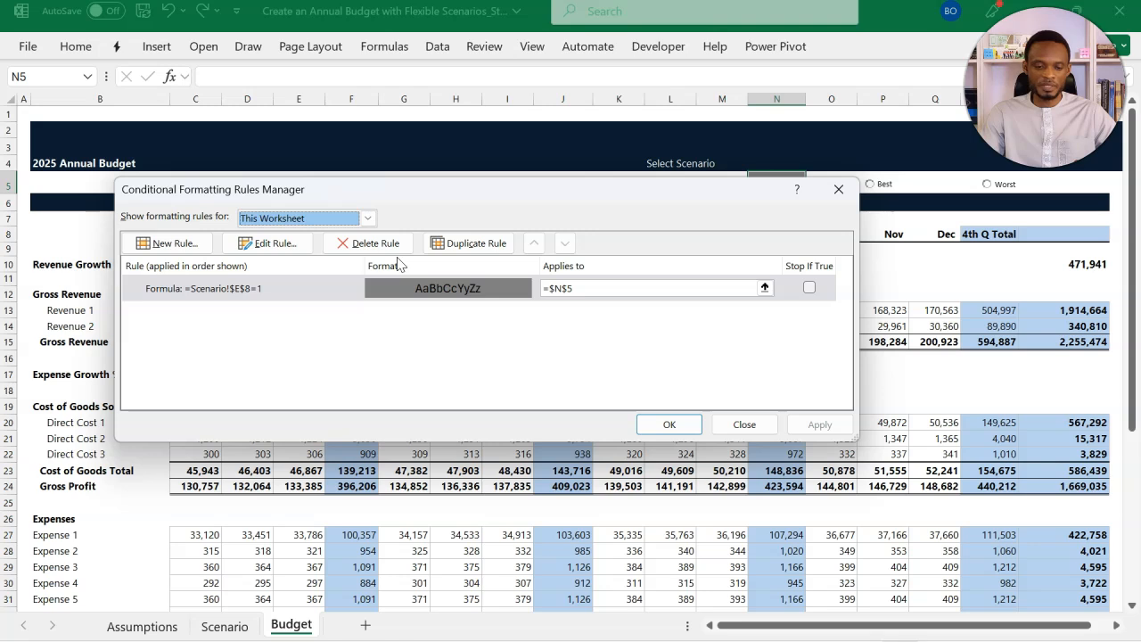
{"action": "left_click", "coordinate": [435, 246]}
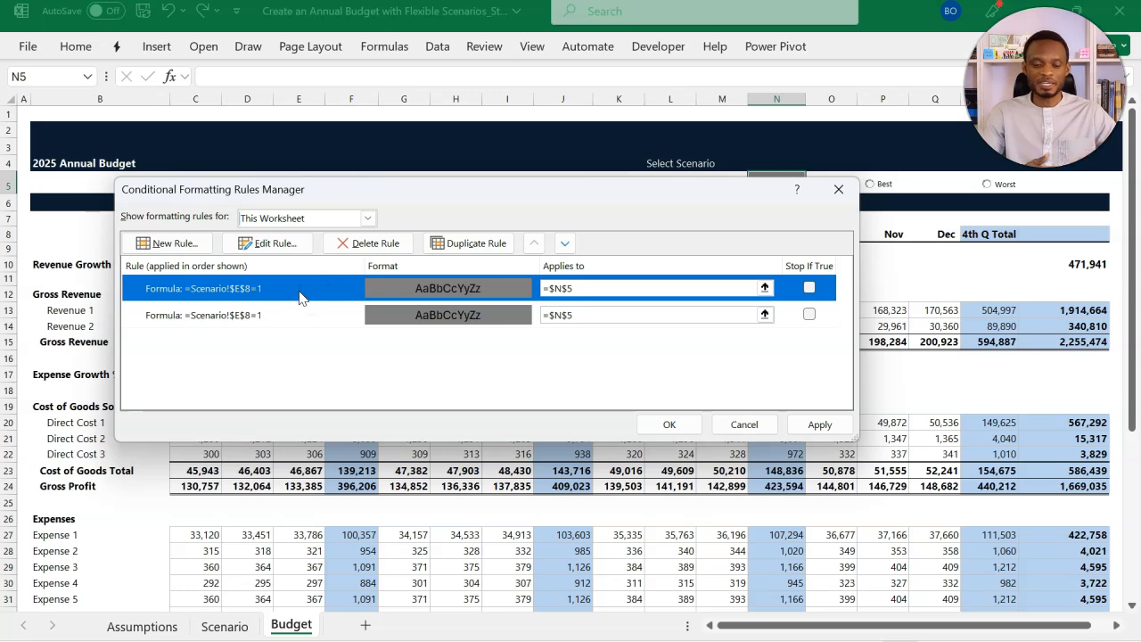
Step: Edit the duplicated grey rule to use =Scenario!$E$8=2 with a green fill
{"action": "left_click", "coordinate": [299, 252]}
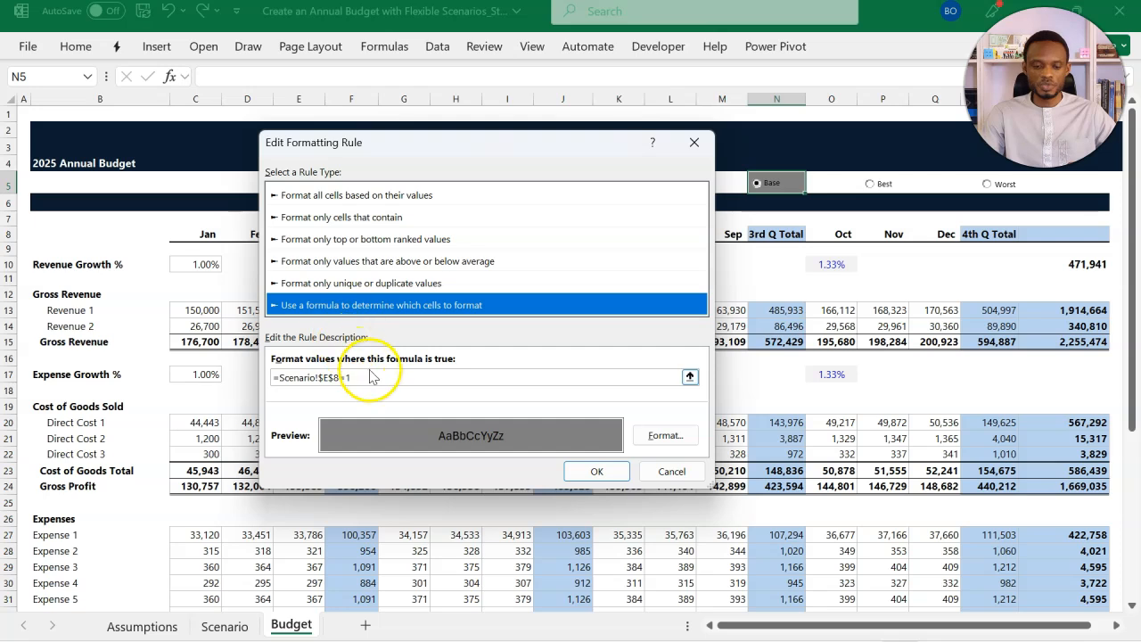
{"action": "left_click", "coordinate": [371, 377]}
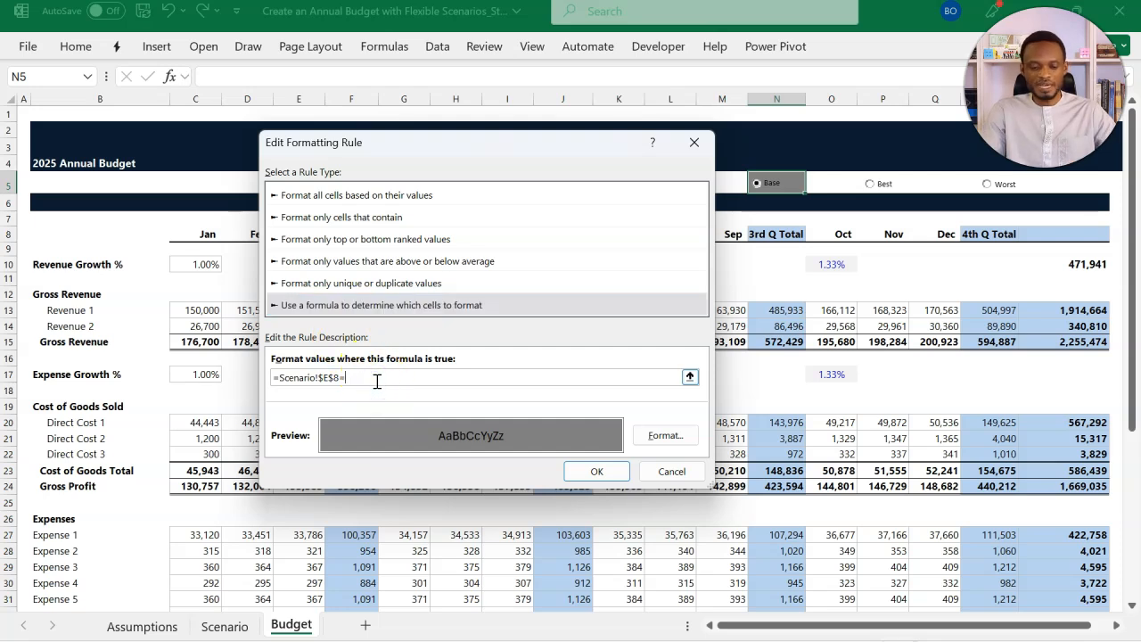
{"action": "left_click", "coordinate": [643, 434]}
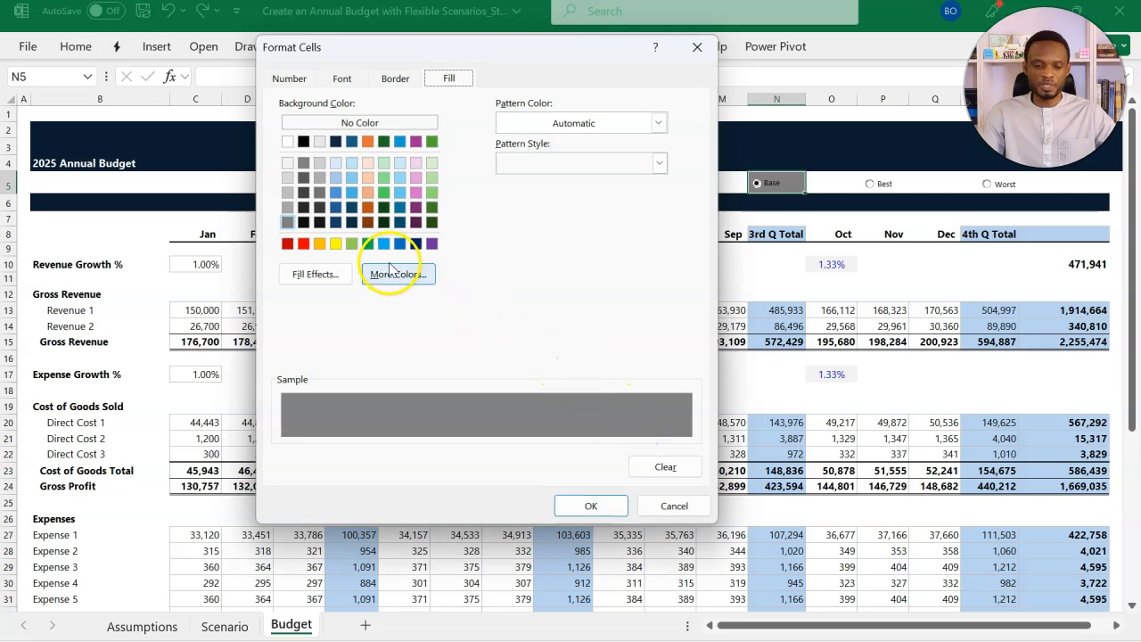
{"action": "left_click", "coordinate": [369, 245]}
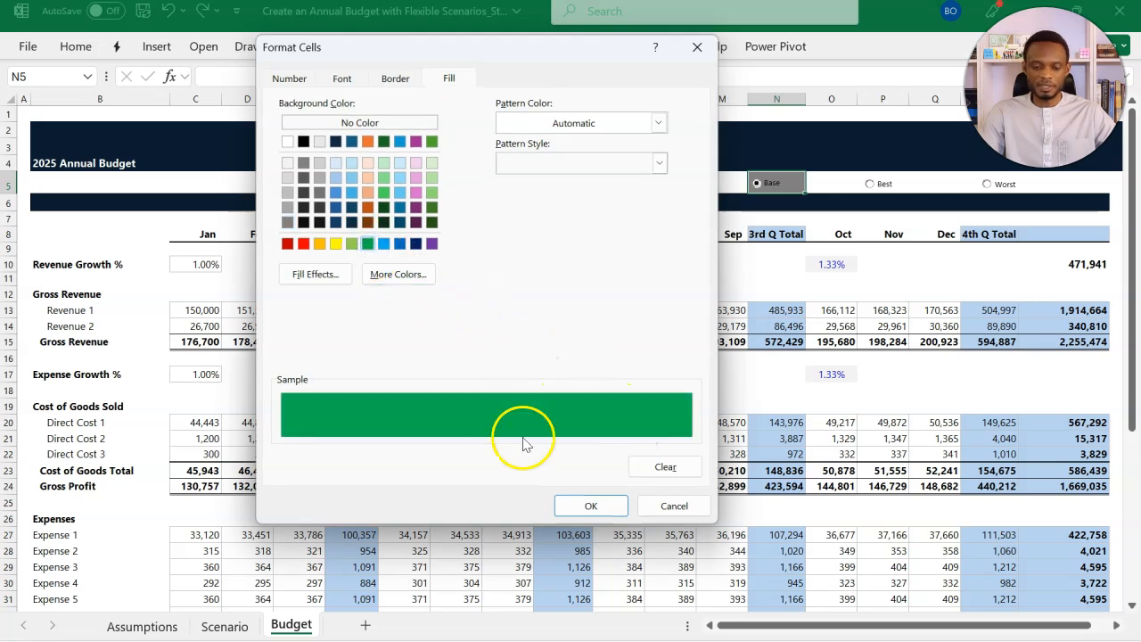
{"action": "left_click", "coordinate": [584, 506]}
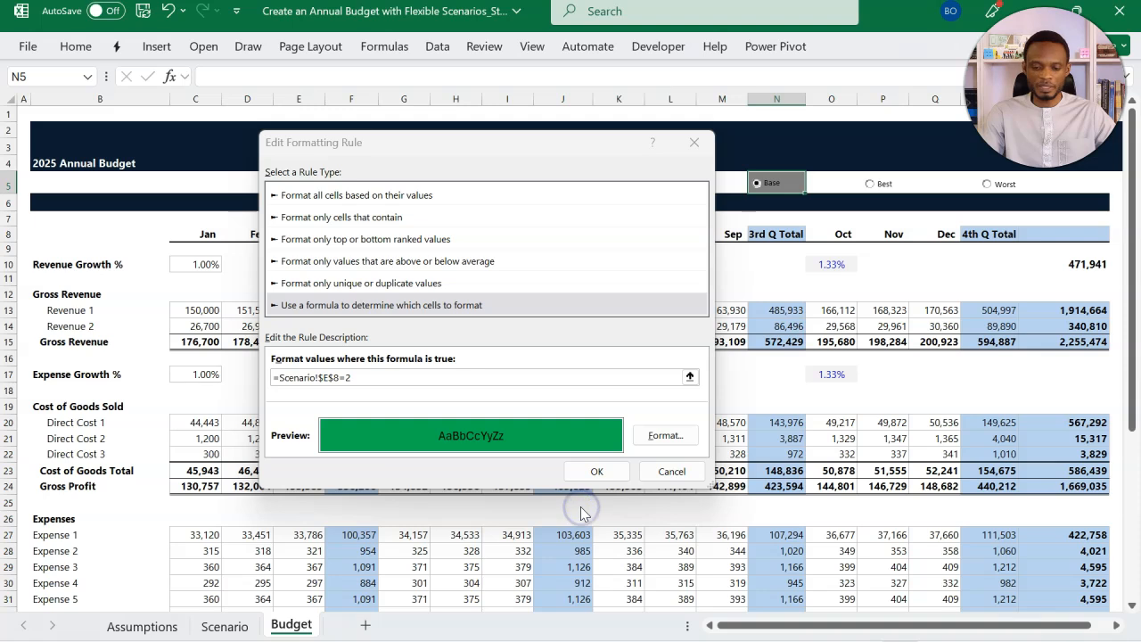
{"action": "left_click", "coordinate": [595, 472]}
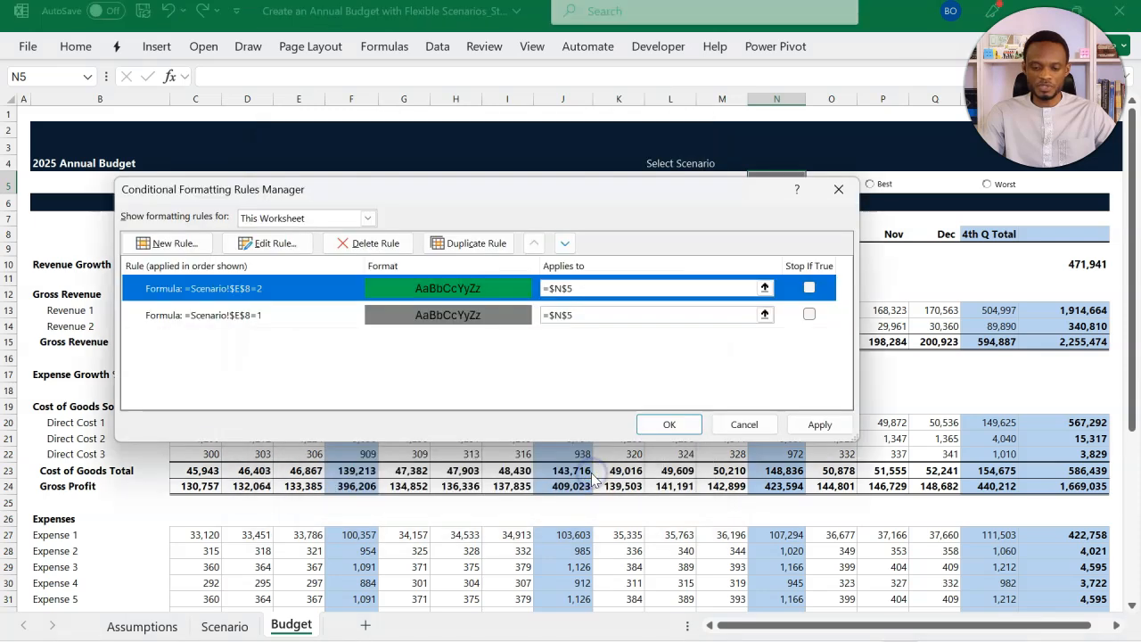
Step: Set the green =Scenario!$E$8=2 rule to apply to the Best option's cell P5 and apply the change
{"action": "left_click_drag", "start_coordinate": [658, 197], "coordinate": [736, 280]}
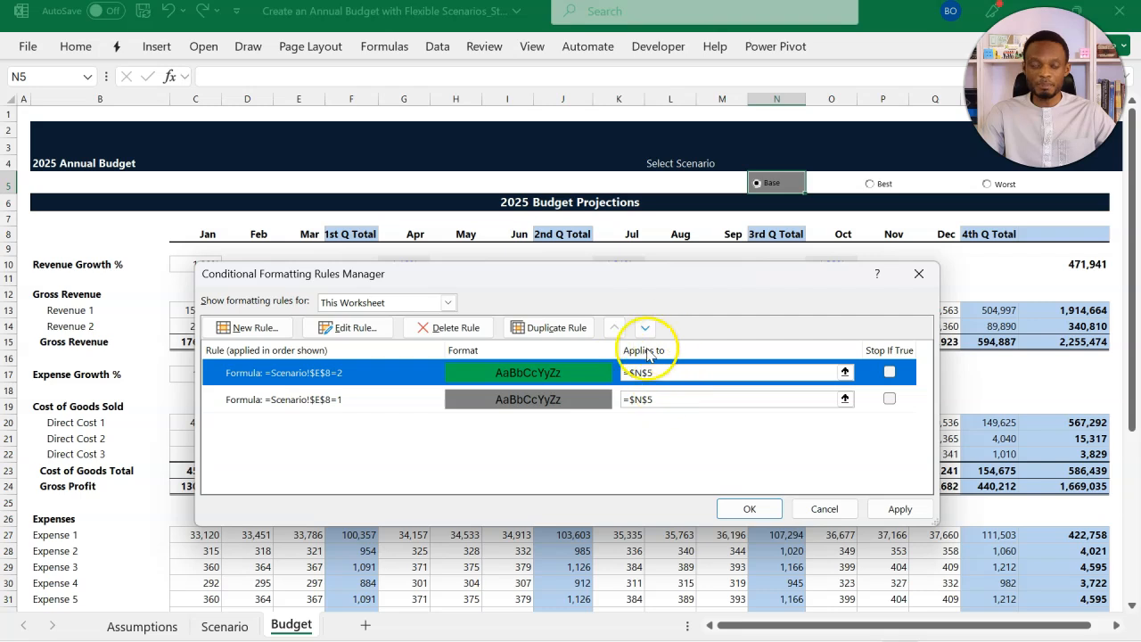
{"action": "left_click", "coordinate": [845, 373]}
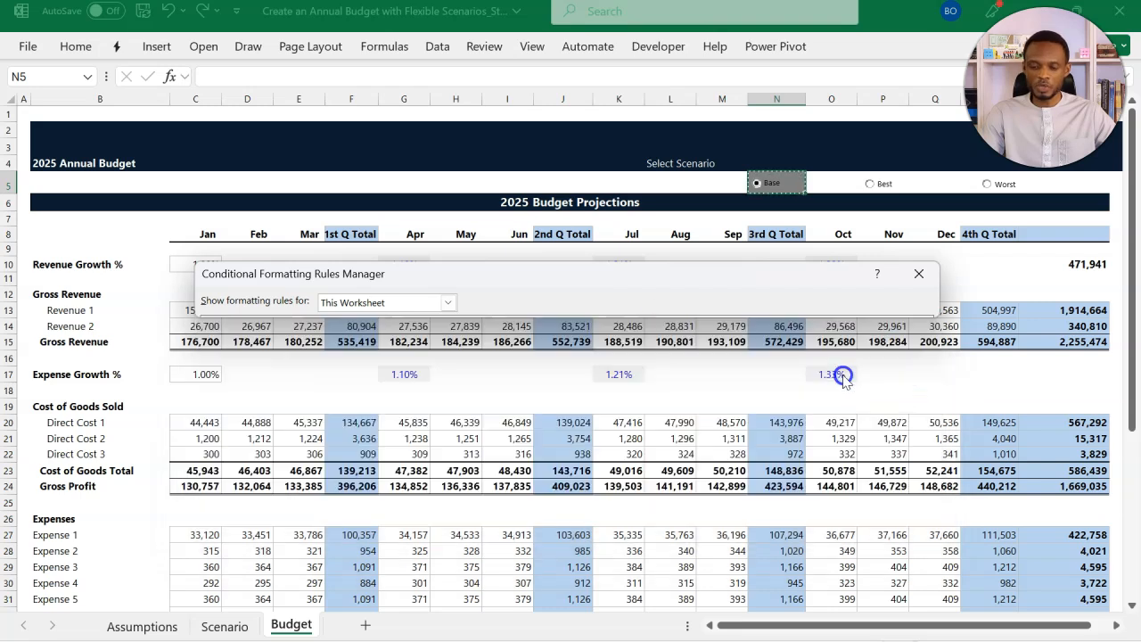
{"action": "left_click", "coordinate": [847, 184]}
{"action": "key", "text": "Right"}
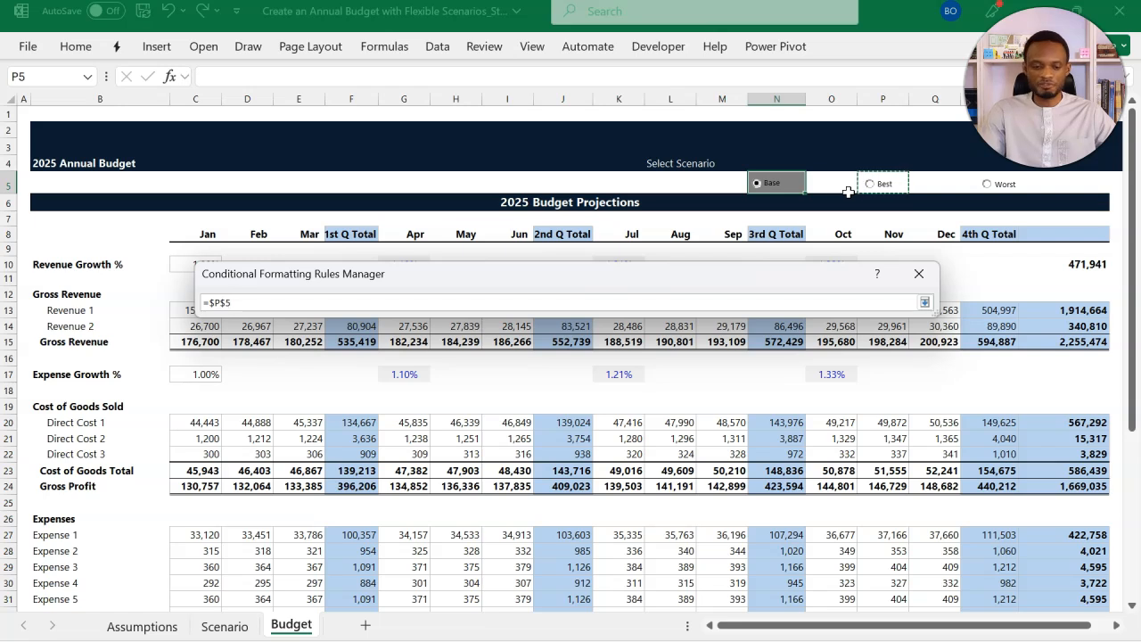
{"action": "key", "text": "Return"}
{"action": "left_click", "coordinate": [768, 294]}
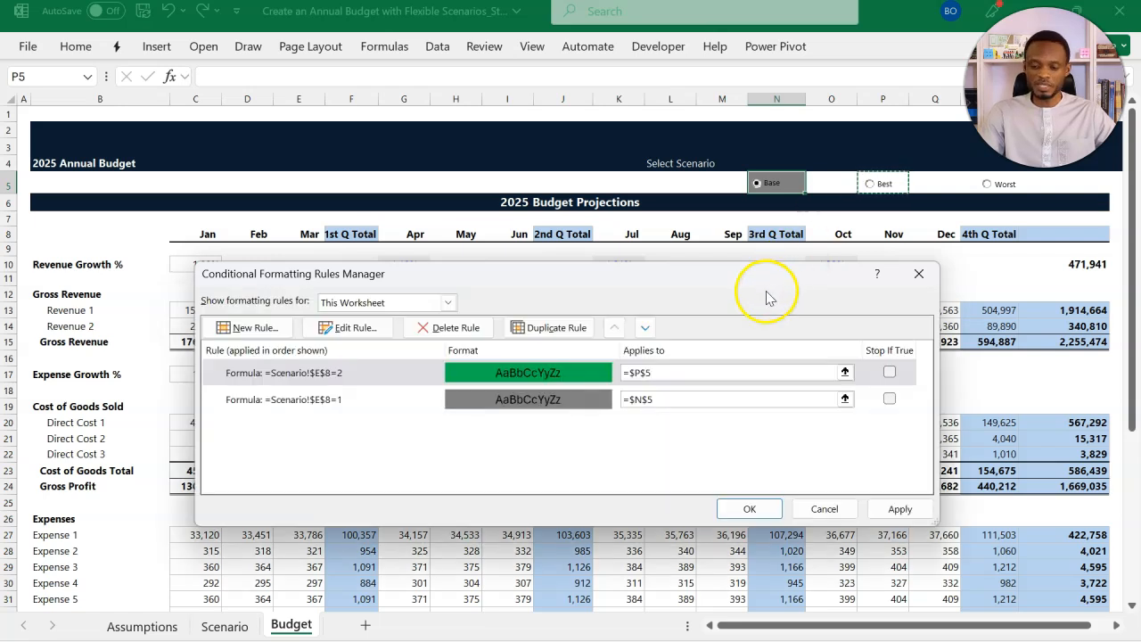
{"action": "left_click", "coordinate": [890, 508]}
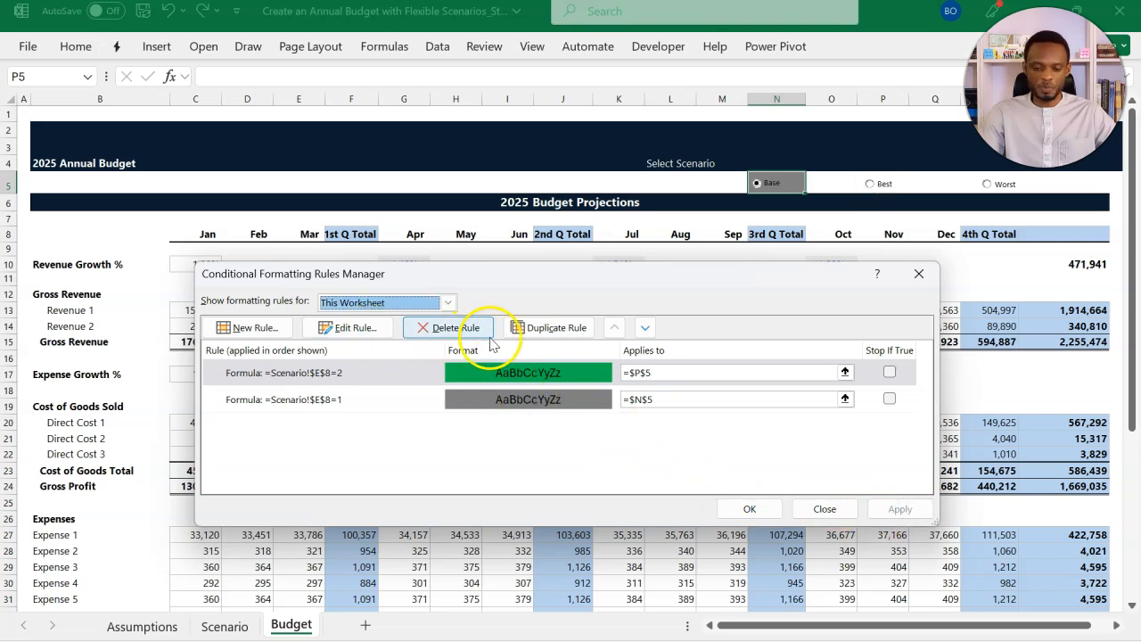
Step: Duplicate the green rule and change the copy's formula to =Scenario!$E$8=3
{"action": "left_click", "coordinate": [550, 330]}
{"action": "left_click", "coordinate": [393, 380]}
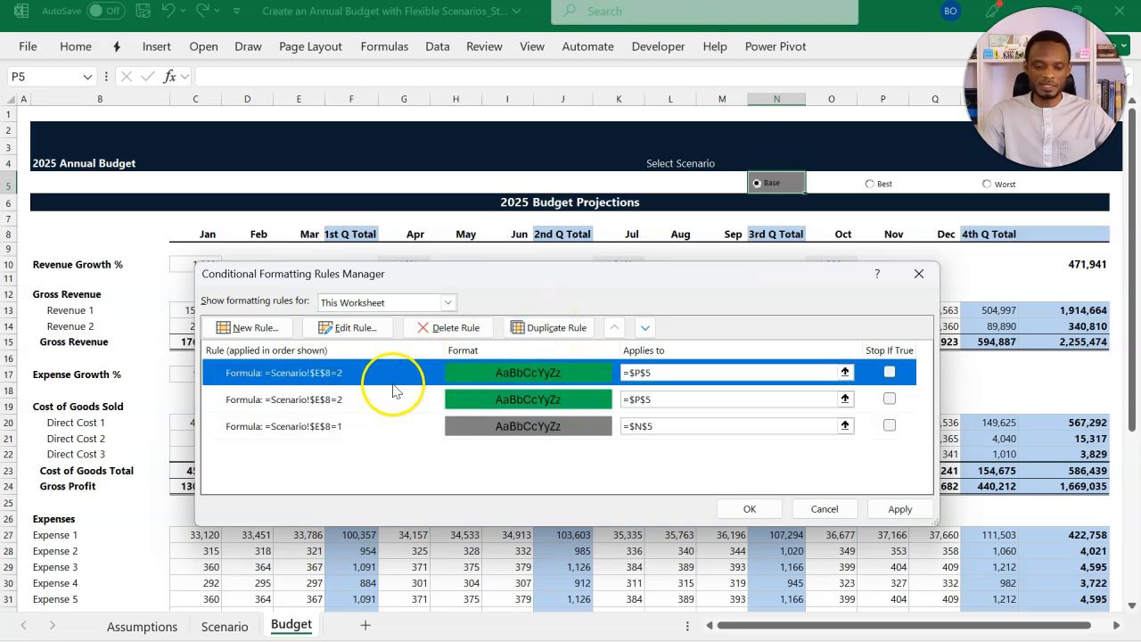
{"action": "left_click", "coordinate": [351, 327]}
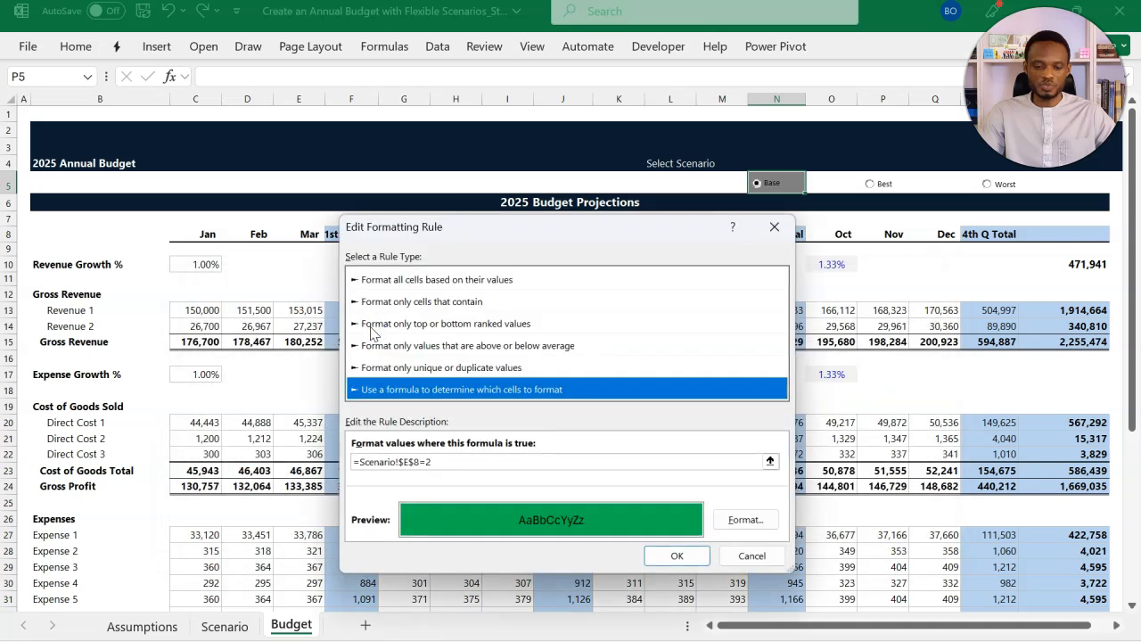
{"action": "left_click", "coordinate": [485, 459]}
{"action": "key", "text": "BackSpace"}
{"action": "type", "text": "3"}
Step: Give the =Scenario!$E$8=3 rule a light red fill chosen from the standard colour palette
{"action": "left_click", "coordinate": [725, 521]}
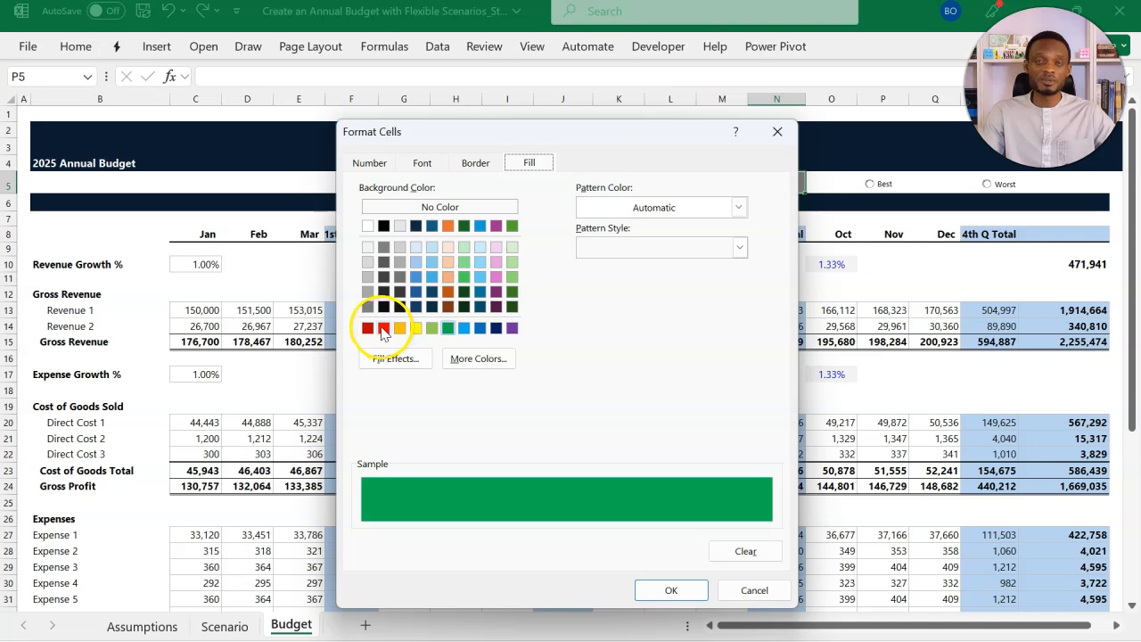
{"action": "left_click", "coordinate": [465, 358]}
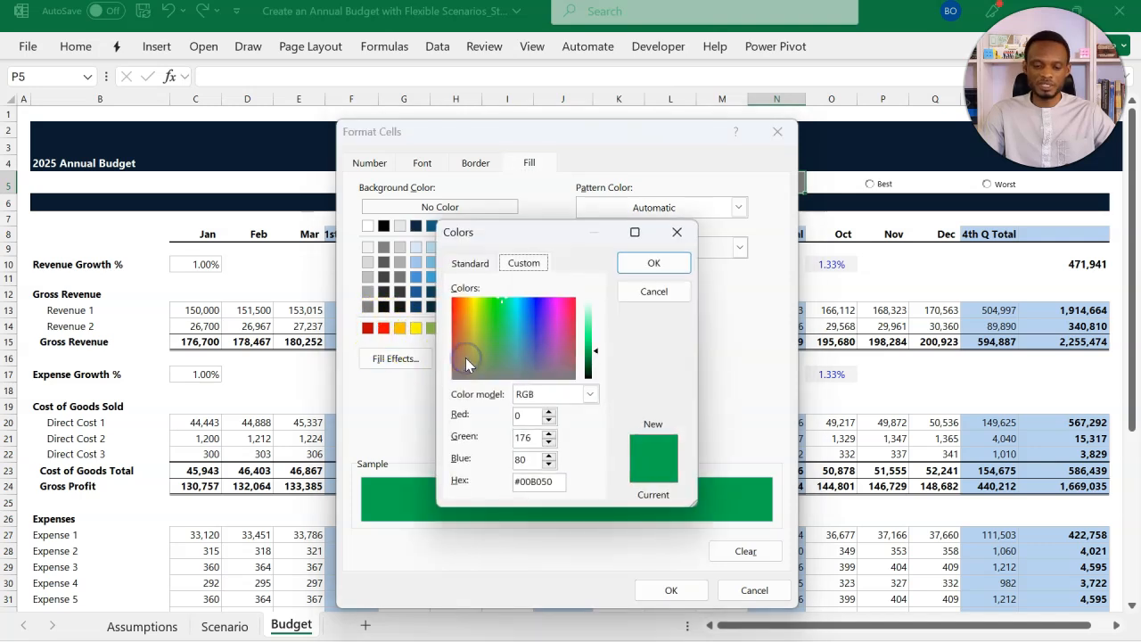
{"action": "left_click", "coordinate": [484, 269]}
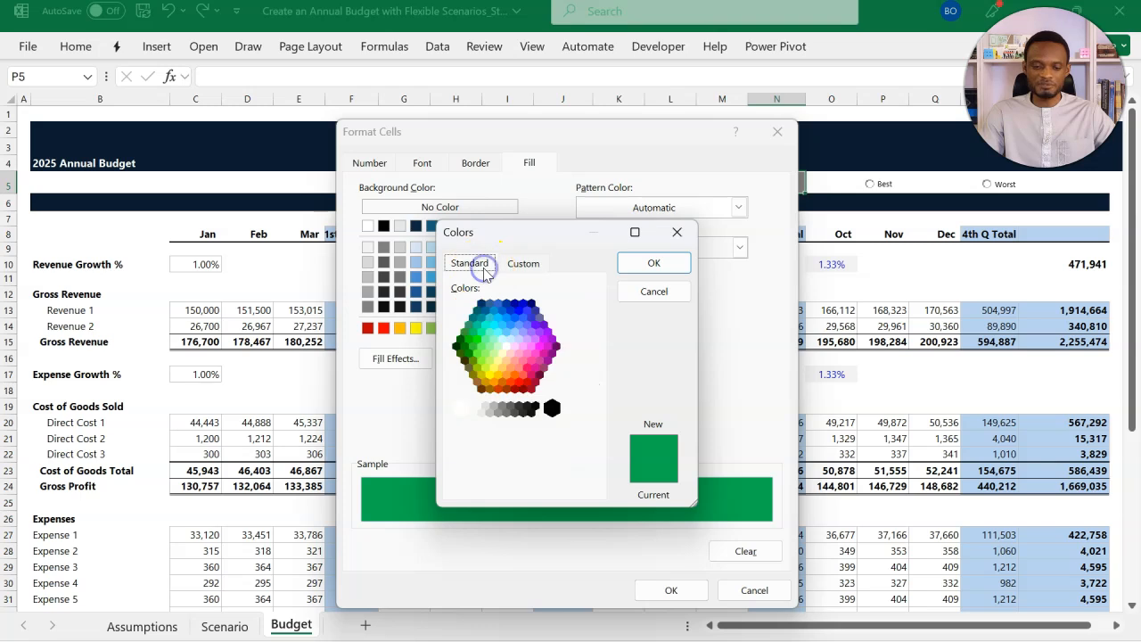
{"action": "left_click", "coordinate": [518, 367]}
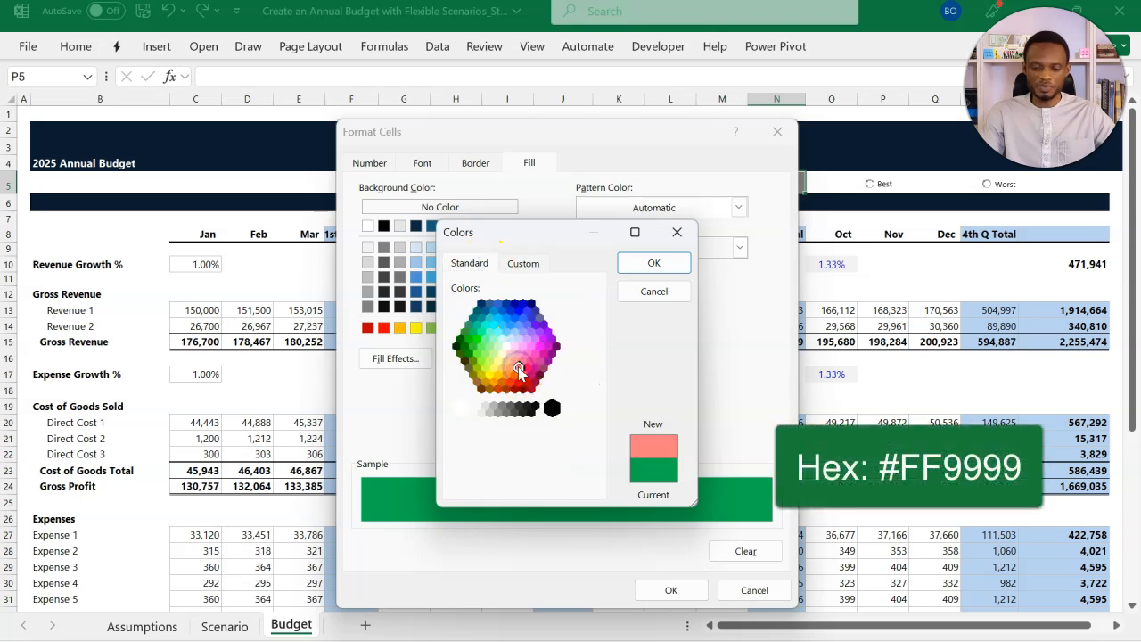
{"action": "left_click", "coordinate": [654, 263]}
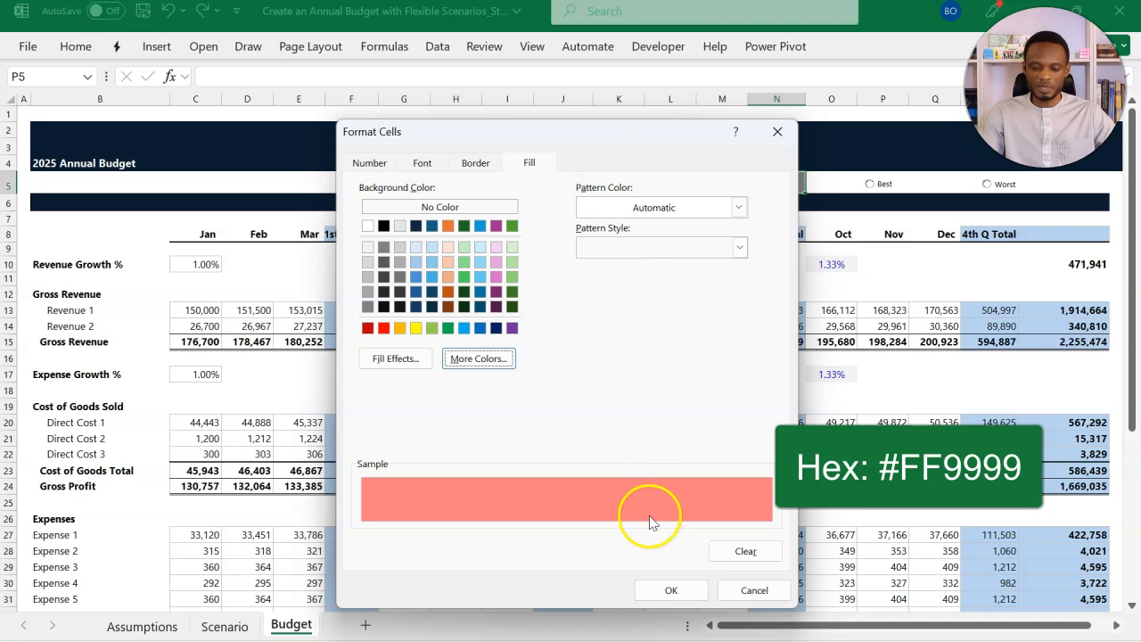
{"action": "left_click", "coordinate": [671, 589]}
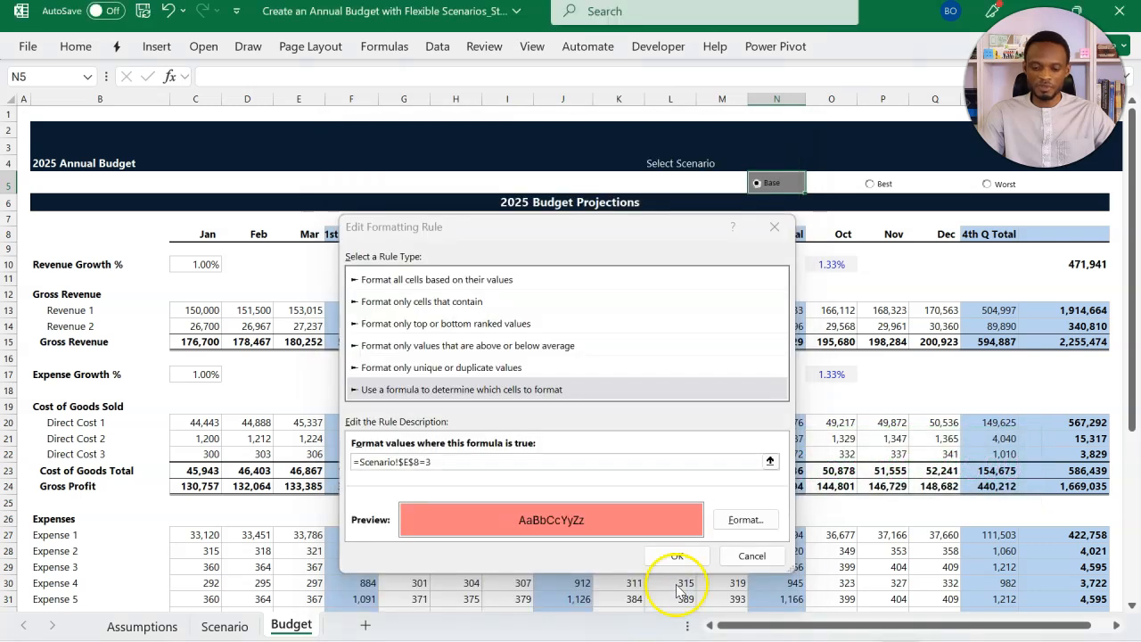
{"action": "left_click", "coordinate": [676, 555]}
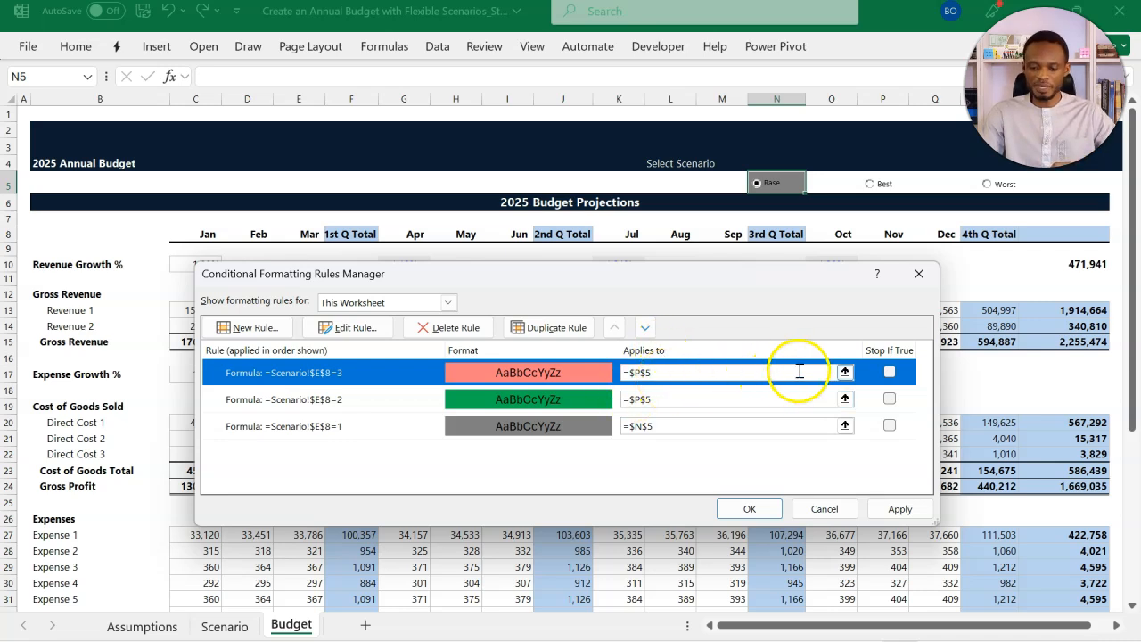
Step: Set the light red rule to apply to the Worst option's cell R5, apply it and close the Rules Manager
{"action": "left_click", "coordinate": [844, 372]}
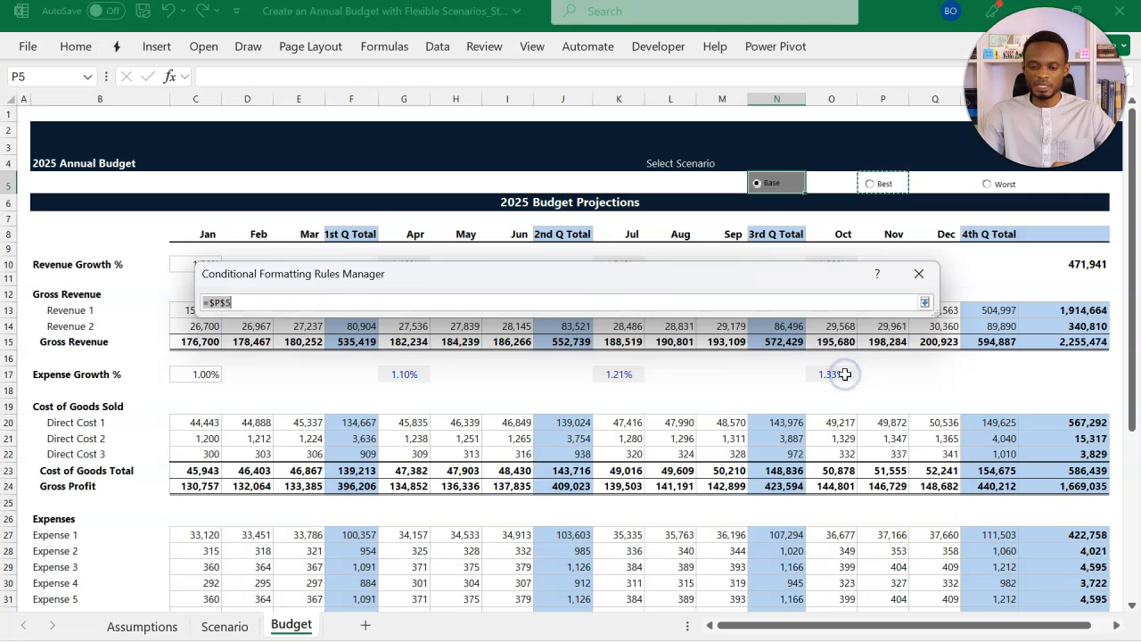
{"action": "key", "text": "Right"}
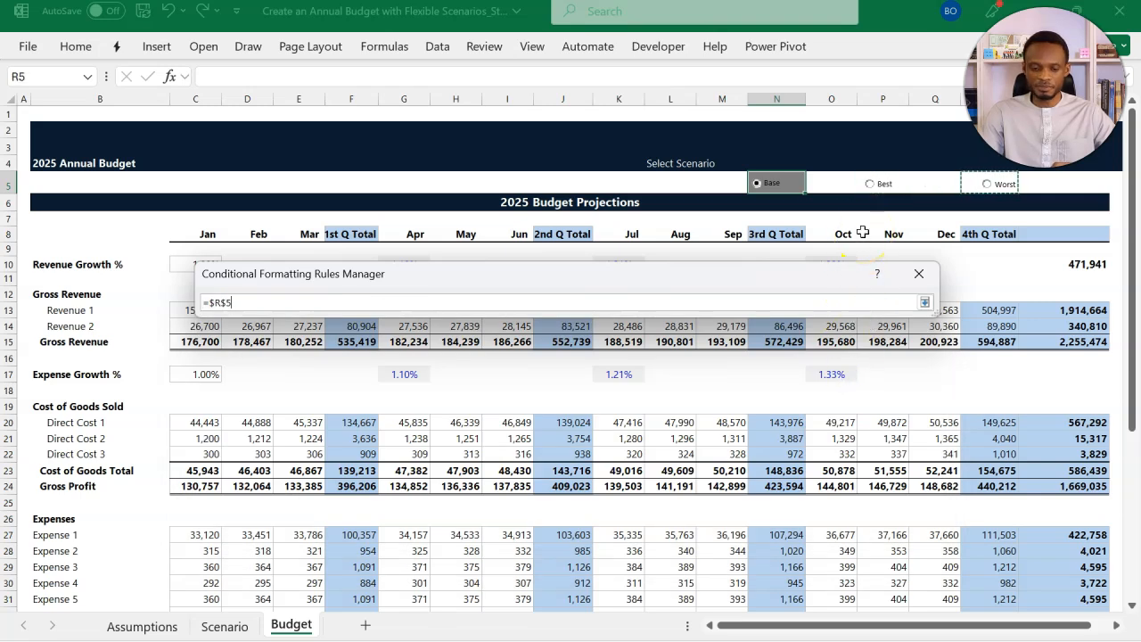
{"action": "key", "text": "Return"}
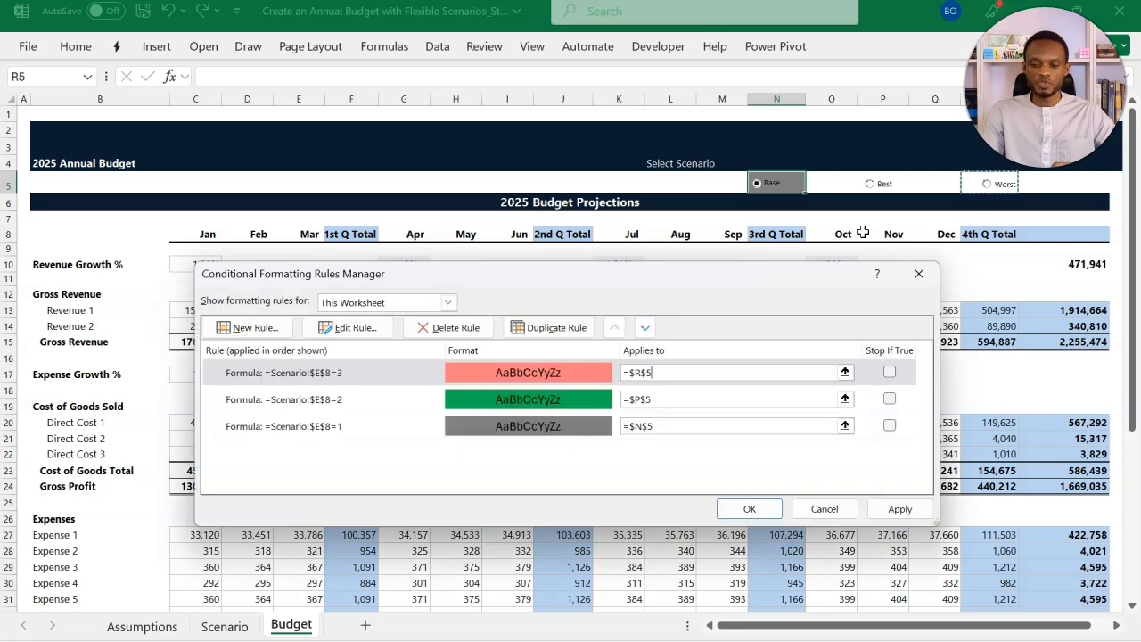
{"action": "left_click", "coordinate": [898, 509]}
{"action": "left_click", "coordinate": [764, 506]}
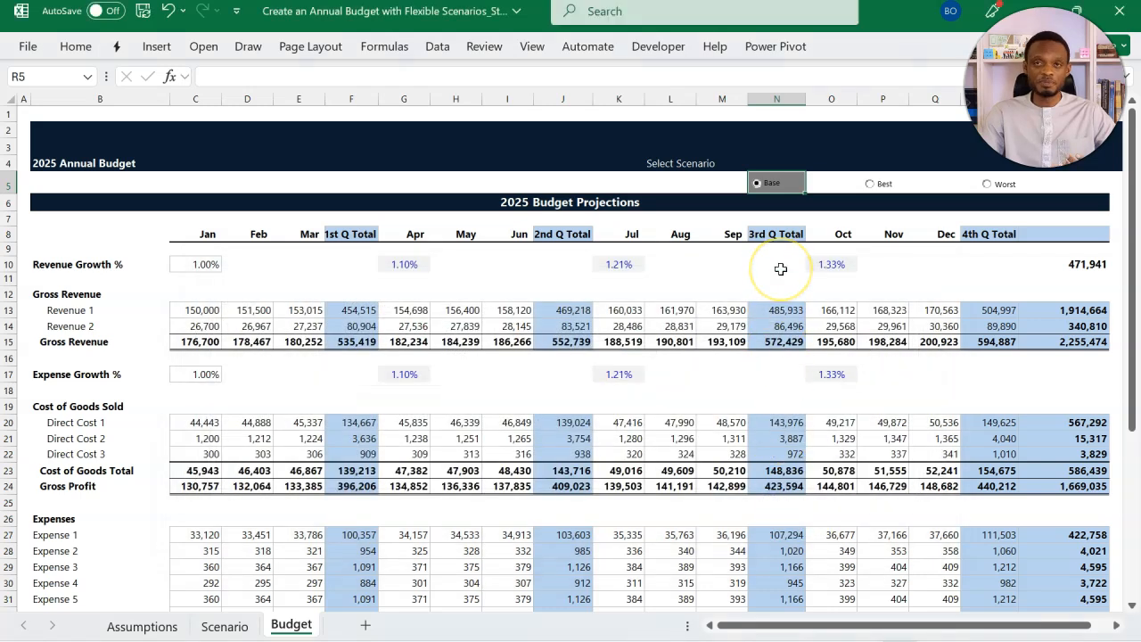
Step: Test the option highlighting by switching between Best, Worst and Base, finish on Worst, and select net profit cell S10
{"action": "left_click", "coordinate": [870, 185]}
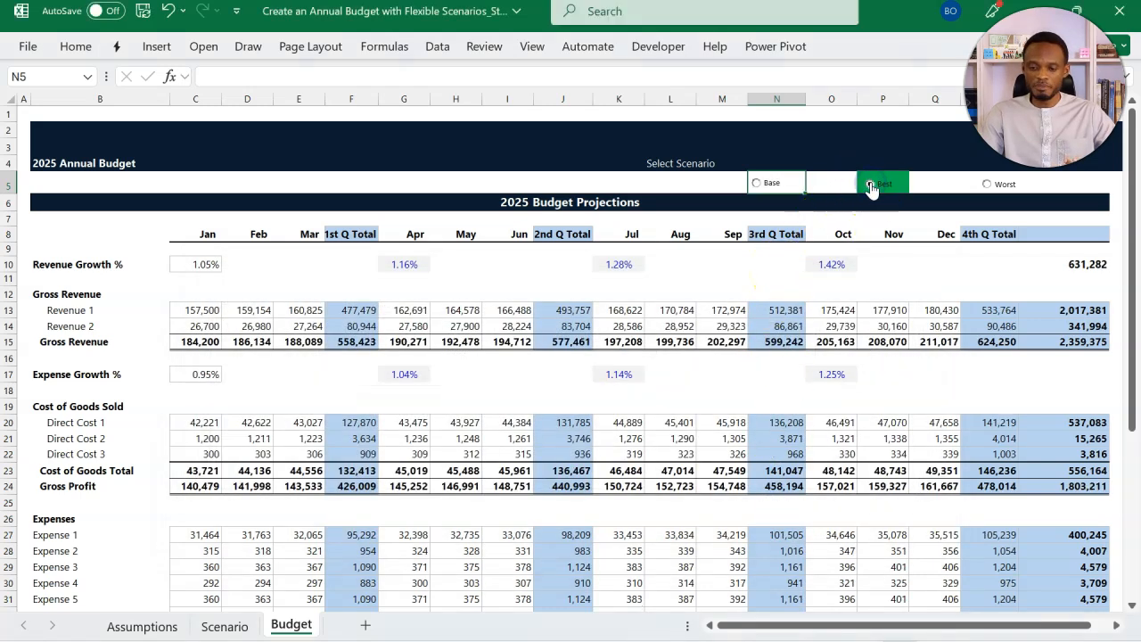
{"action": "left_click", "coordinate": [991, 187]}
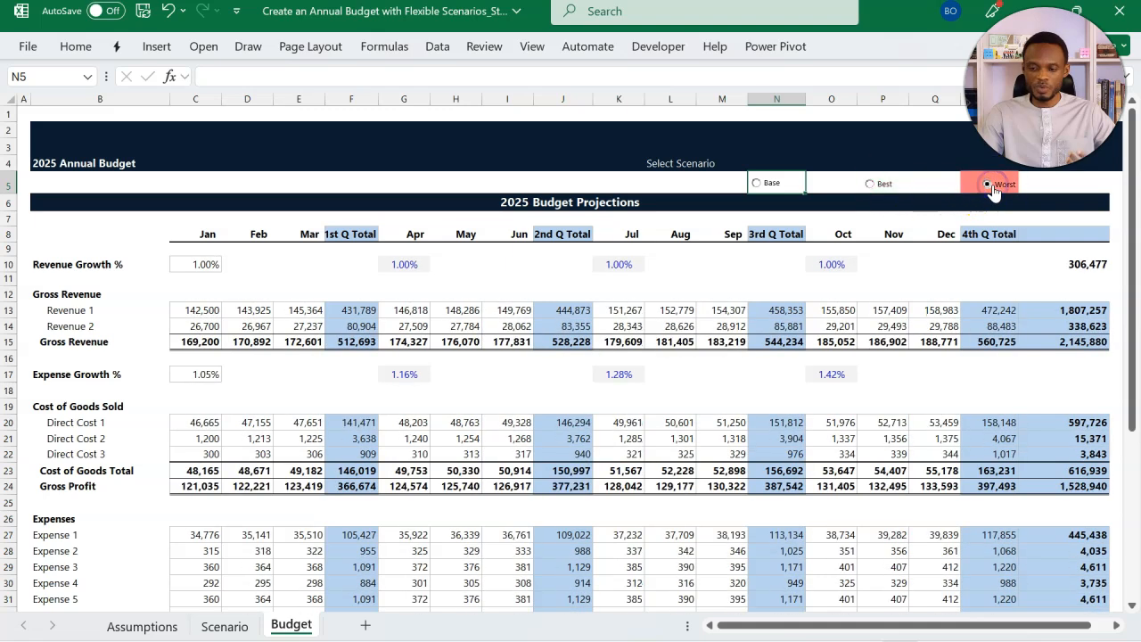
{"action": "left_click", "coordinate": [869, 185]}
{"action": "left_click", "coordinate": [768, 184]}
{"action": "left_click", "coordinate": [878, 184]}
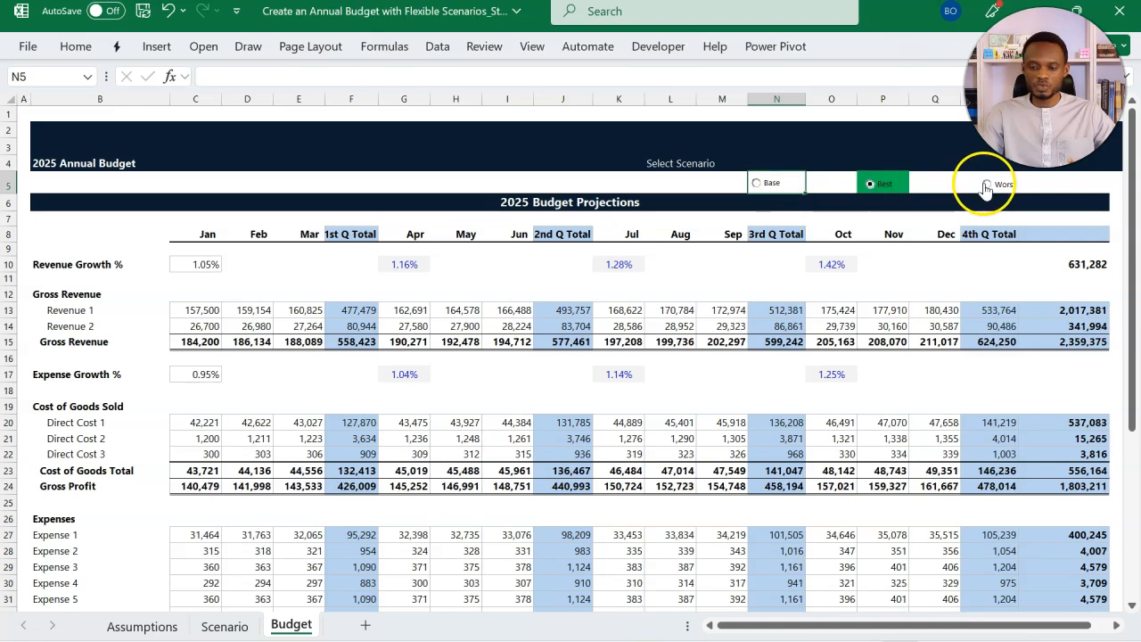
{"action": "left_click", "coordinate": [987, 185]}
{"action": "left_click", "coordinate": [1056, 267]}
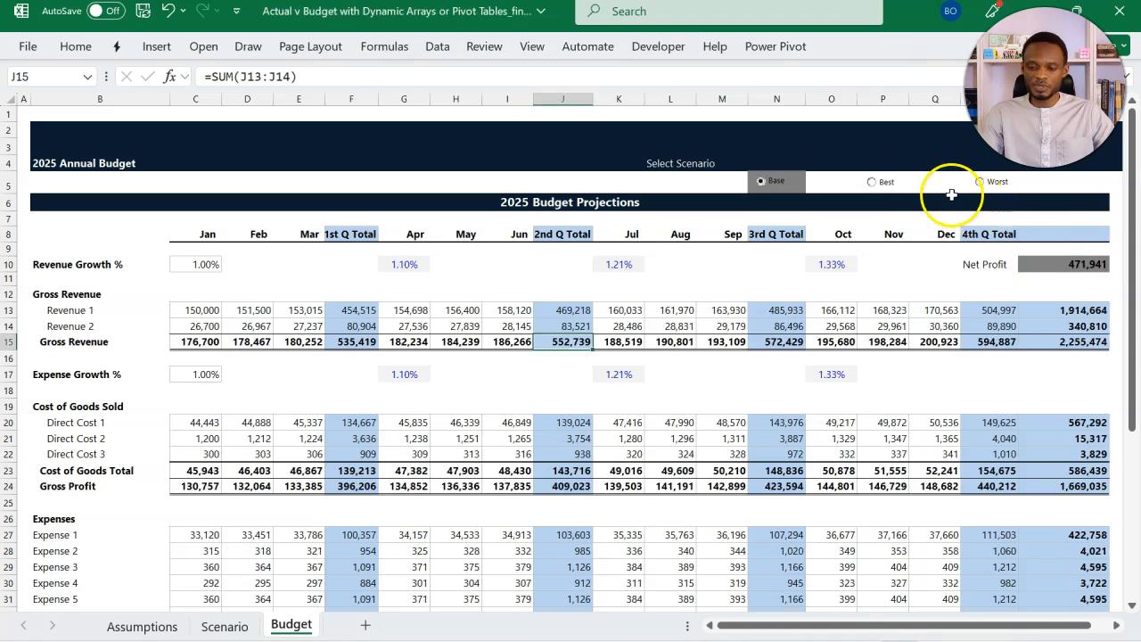
Step: In the finished Actual v Budget workbook, switch through the Best, Worst and Base scenarios to examine how Net Profit is coloured
{"action": "left_click", "coordinate": [880, 182]}
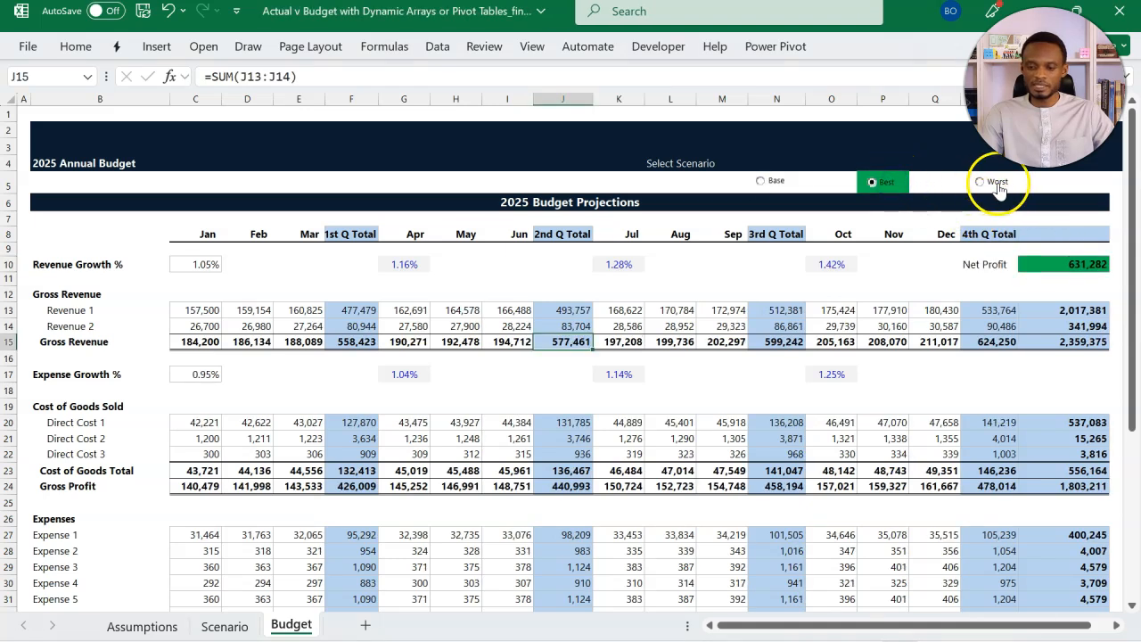
{"action": "left_click", "coordinate": [996, 183]}
{"action": "left_click", "coordinate": [891, 183]}
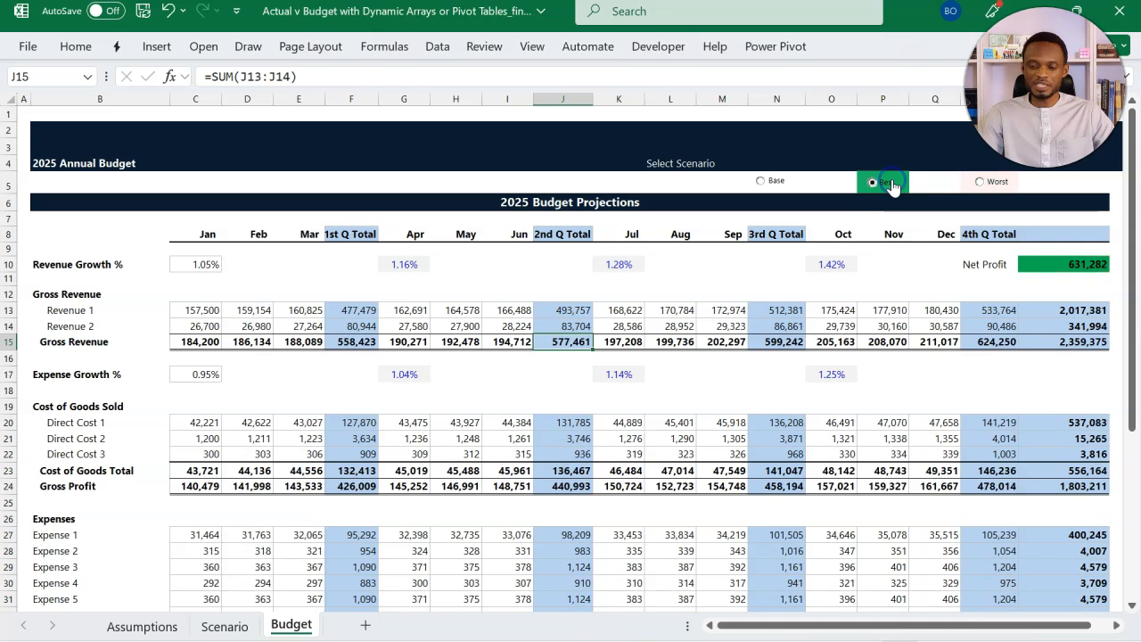
{"action": "left_click", "coordinate": [774, 182]}
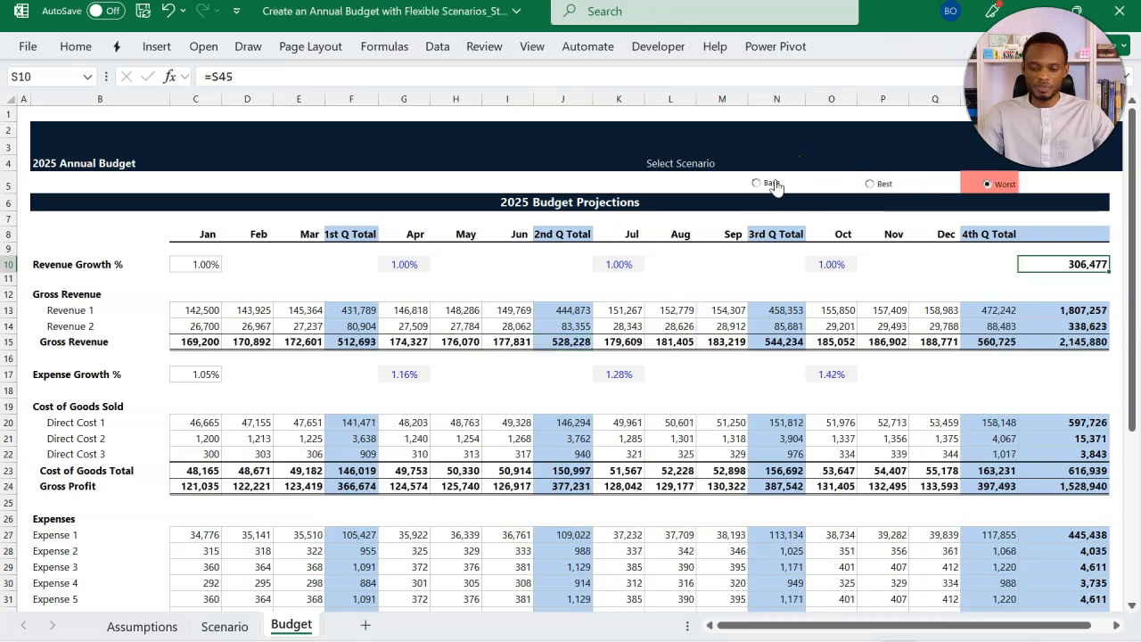
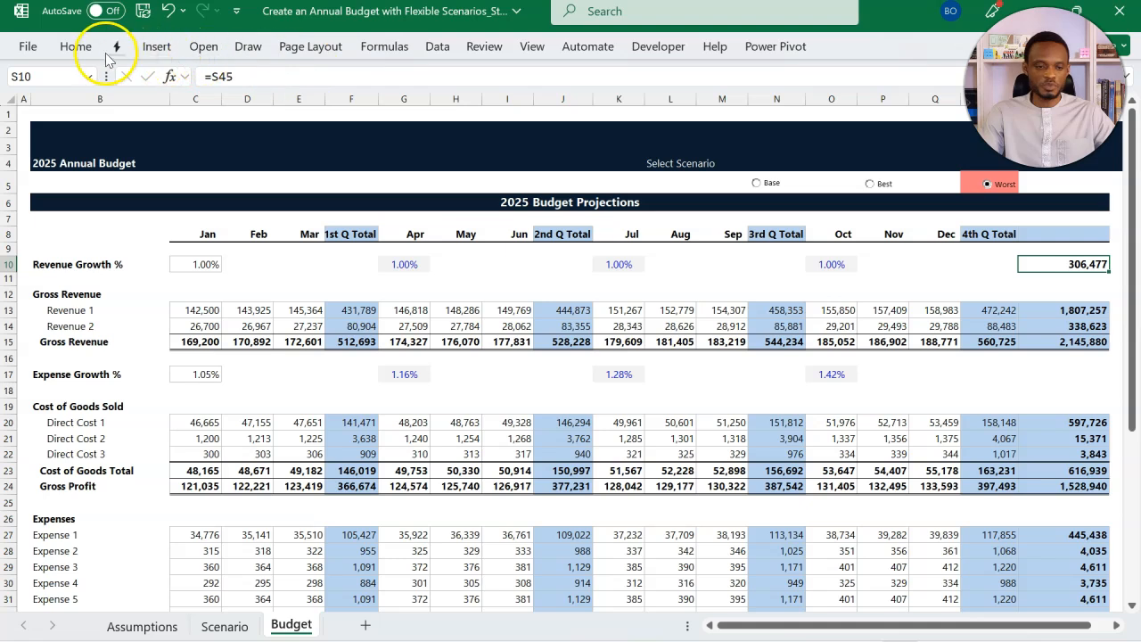
Step: Show all conditional formatting rules on this worksheet and duplicate the light red =Scenario!$E$8=3 rule
{"action": "left_click", "coordinate": [78, 46]}
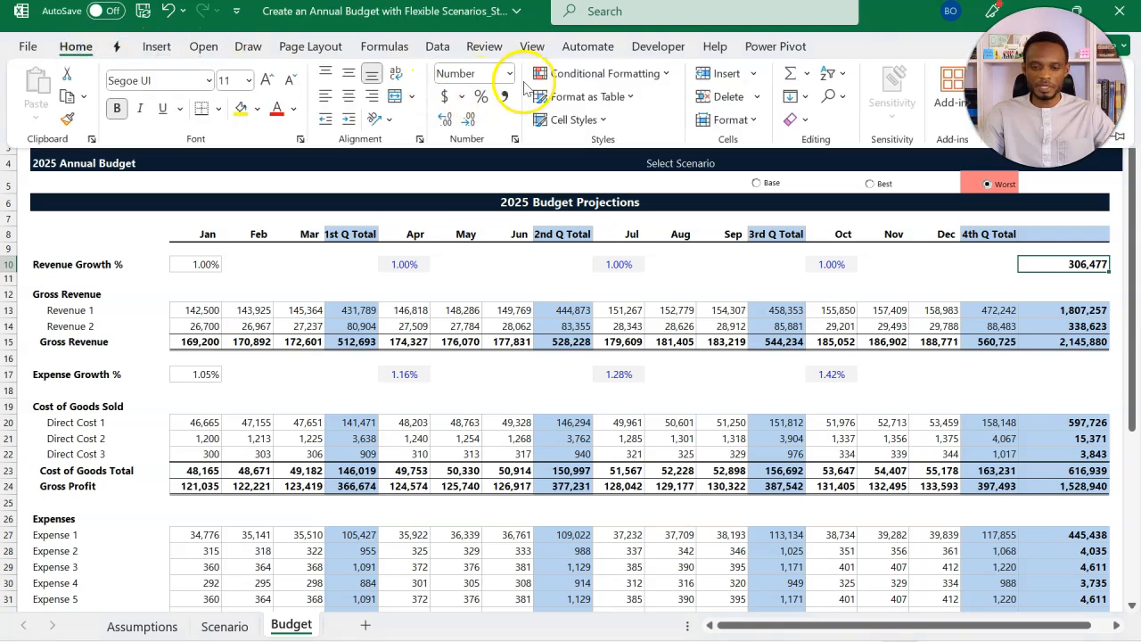
{"action": "left_click", "coordinate": [593, 74]}
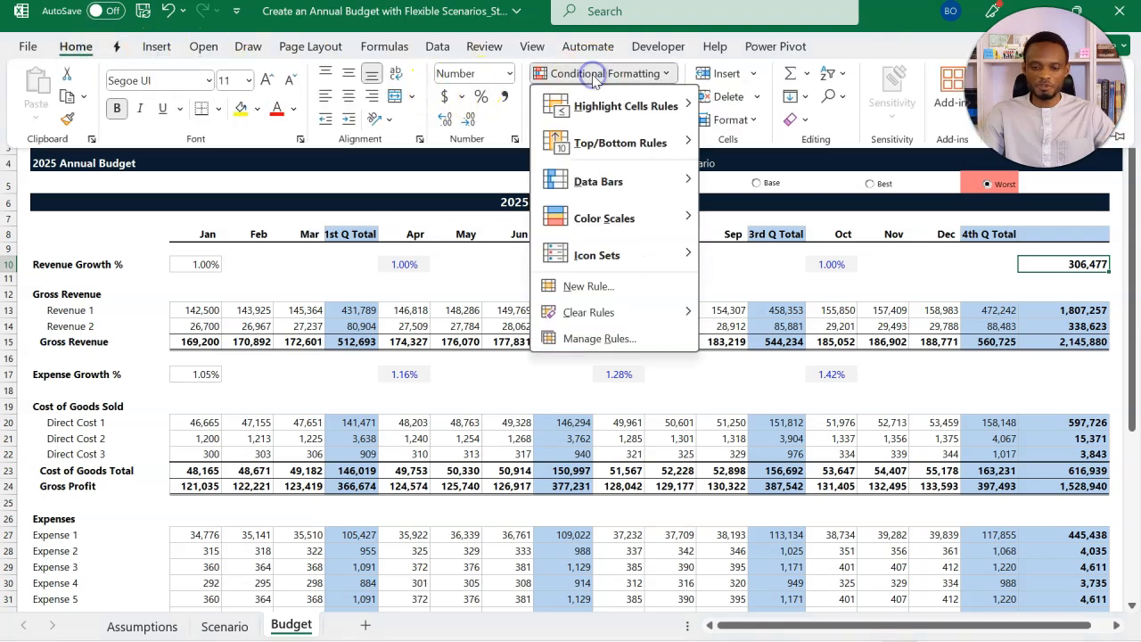
{"action": "left_click", "coordinate": [595, 337]}
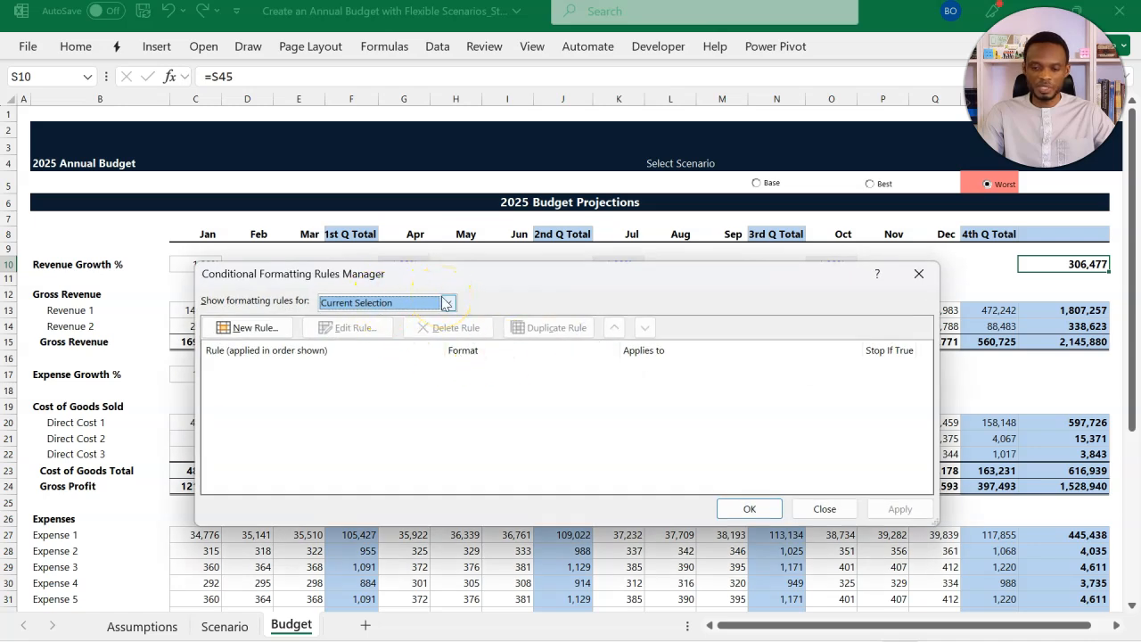
{"action": "left_click", "coordinate": [447, 303]}
{"action": "left_click", "coordinate": [429, 330]}
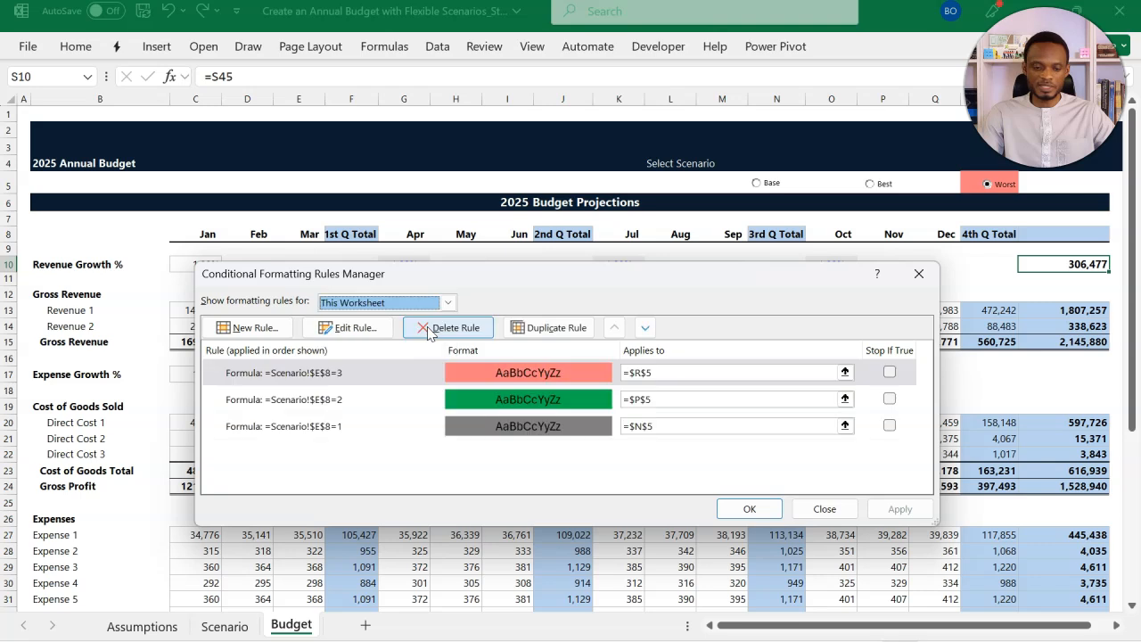
{"action": "left_click", "coordinate": [408, 379]}
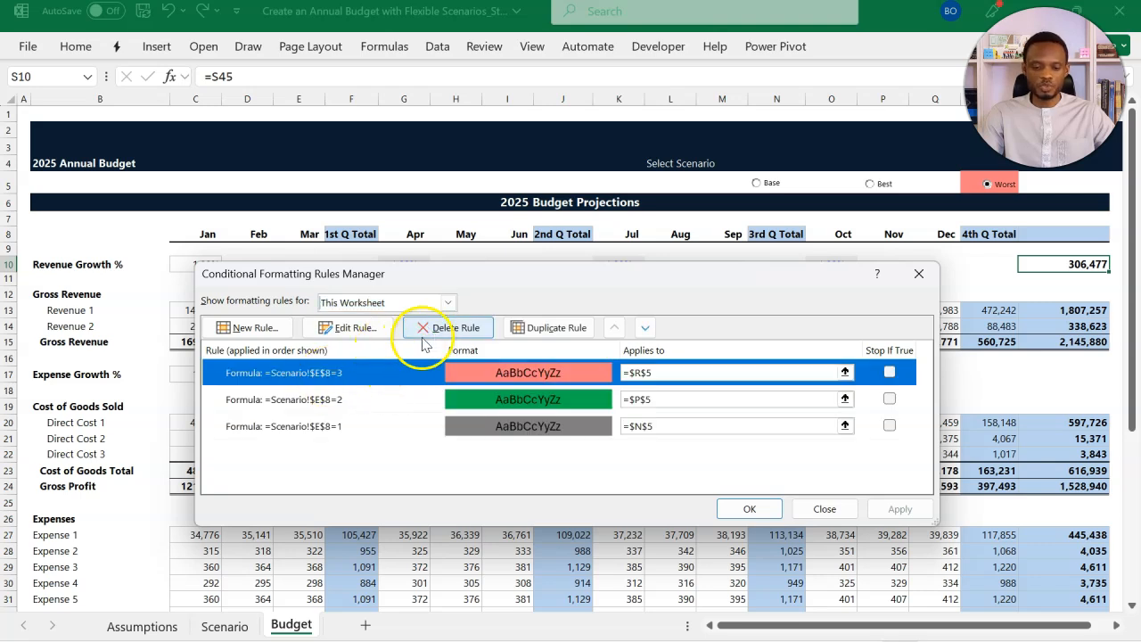
{"action": "left_click", "coordinate": [522, 328]}
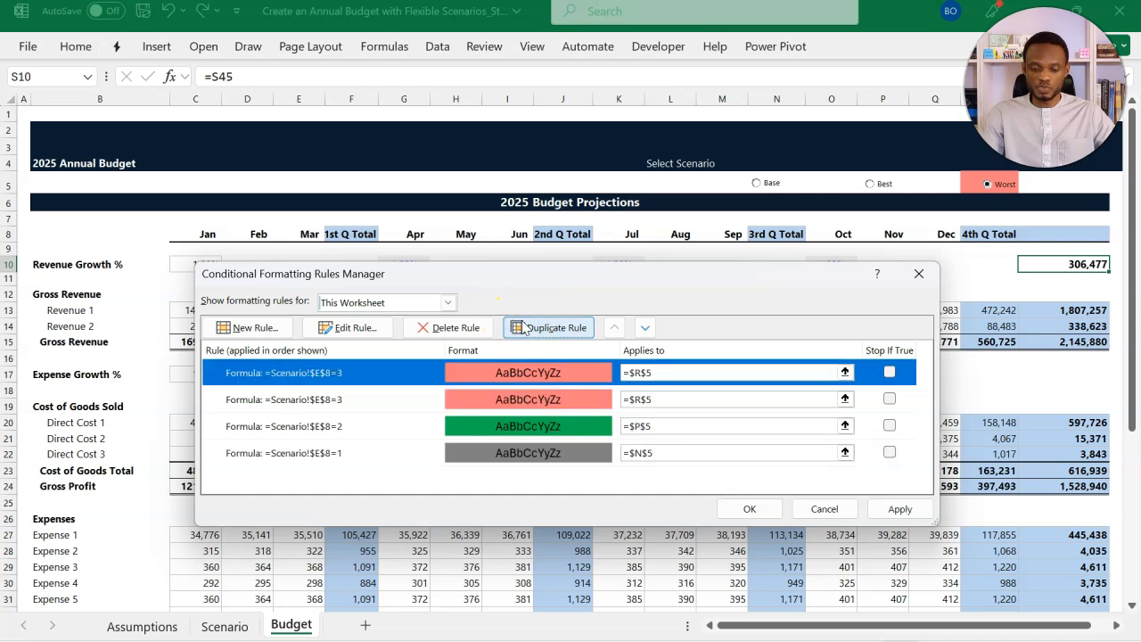
Step: Set the duplicated light red =Scenario!$E$8=3 rule to apply to net profit cell S10 and apply the change
{"action": "left_click", "coordinate": [411, 382]}
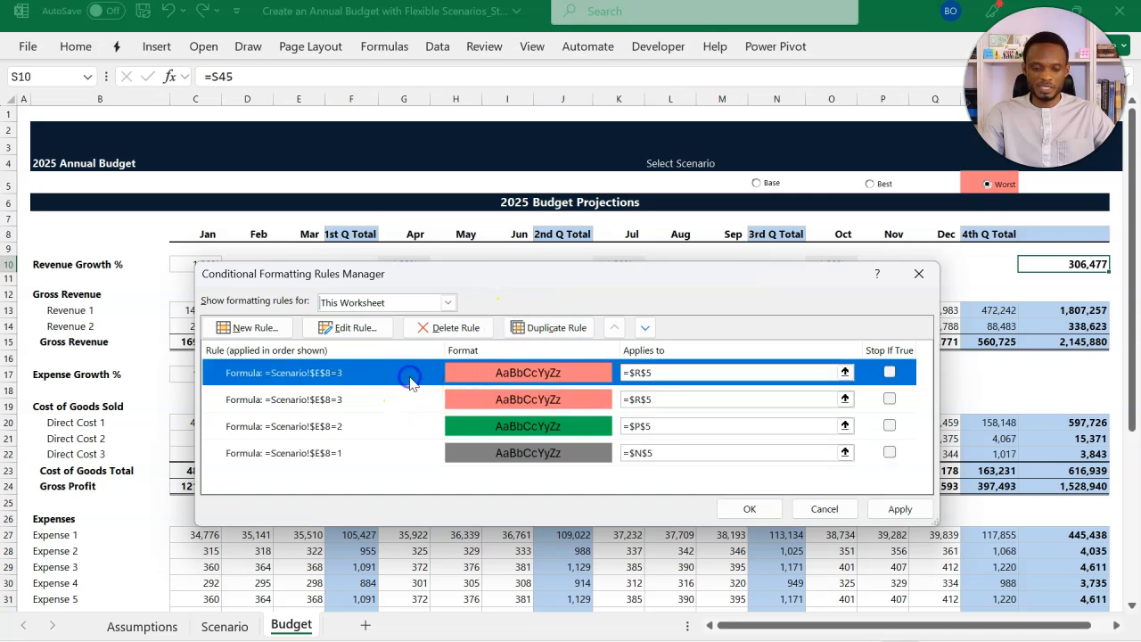
{"action": "left_click", "coordinate": [371, 327]}
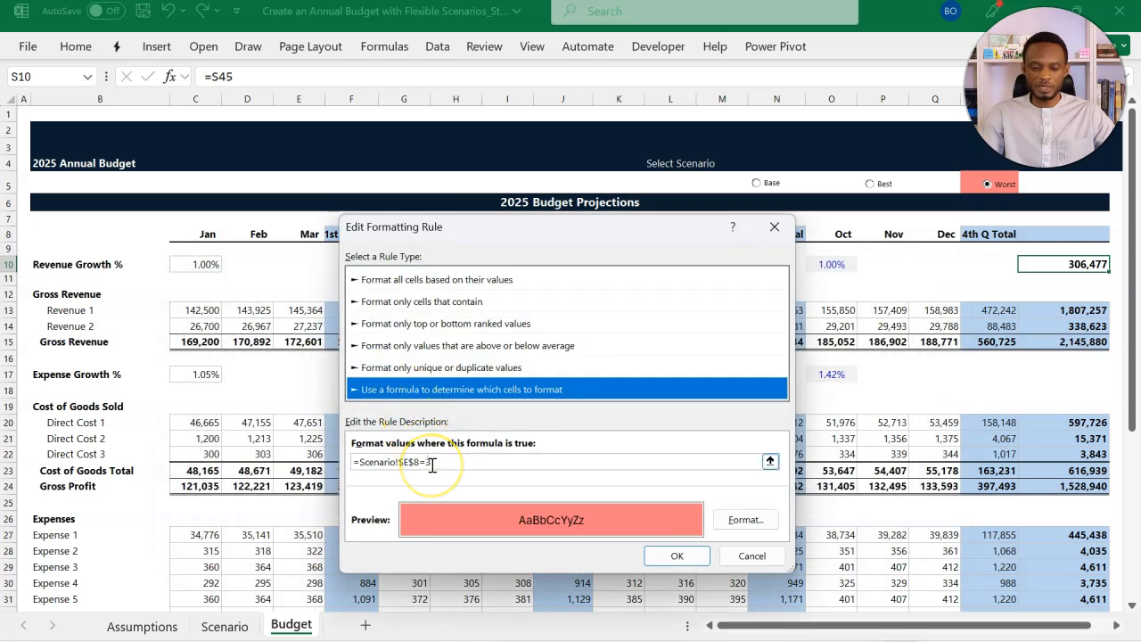
{"action": "left_click", "coordinate": [701, 556]}
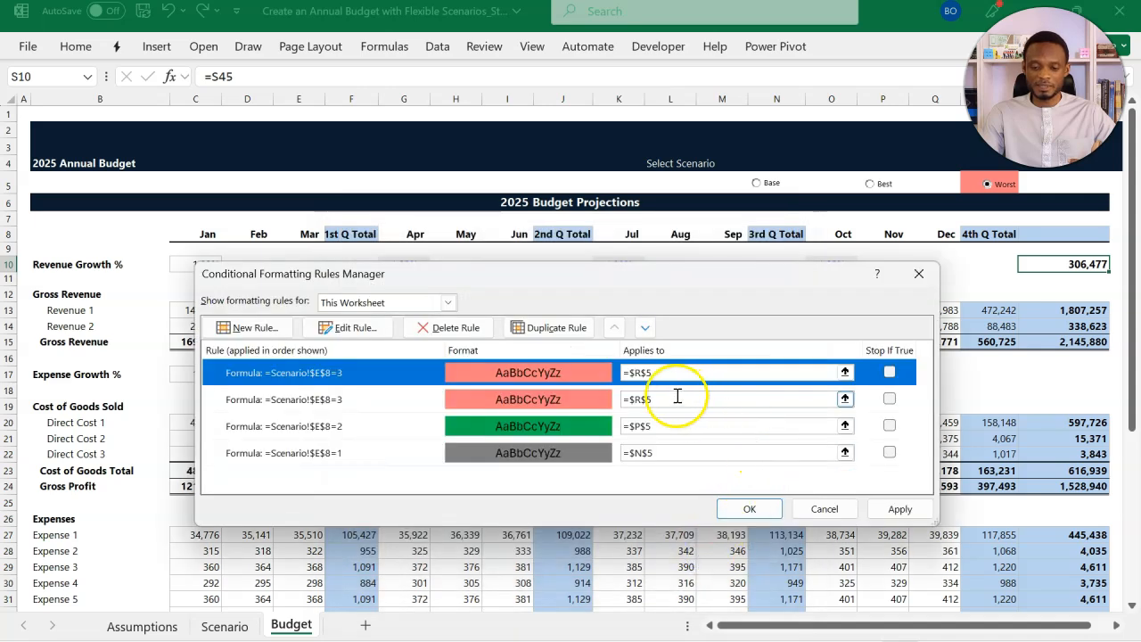
{"action": "left_click", "coordinate": [844, 372]}
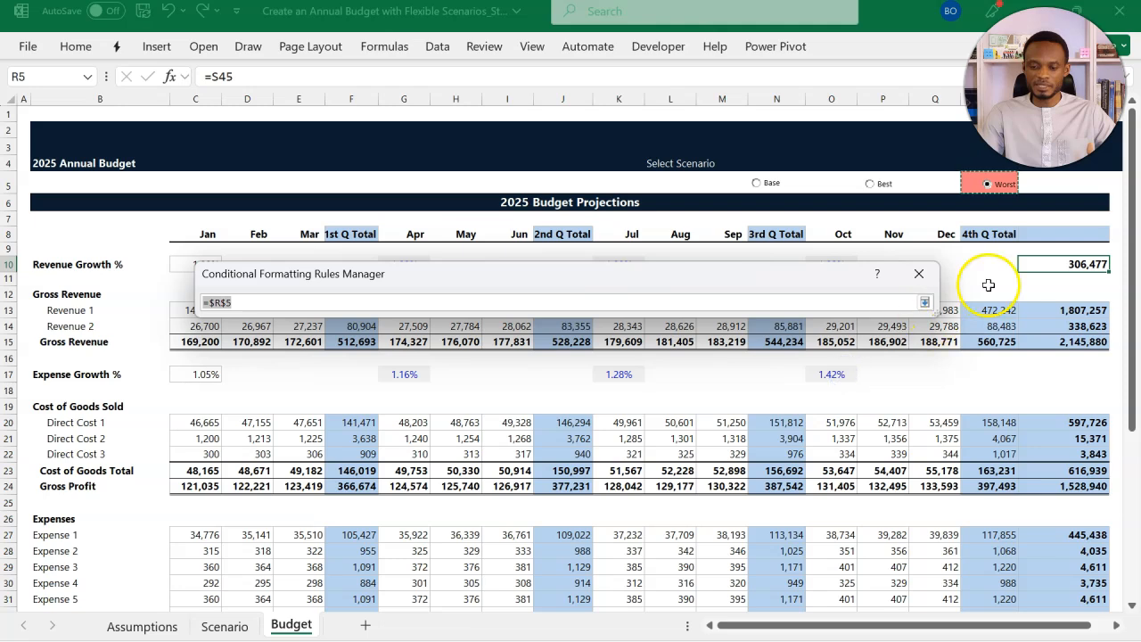
{"action": "left_click", "coordinate": [1034, 264]}
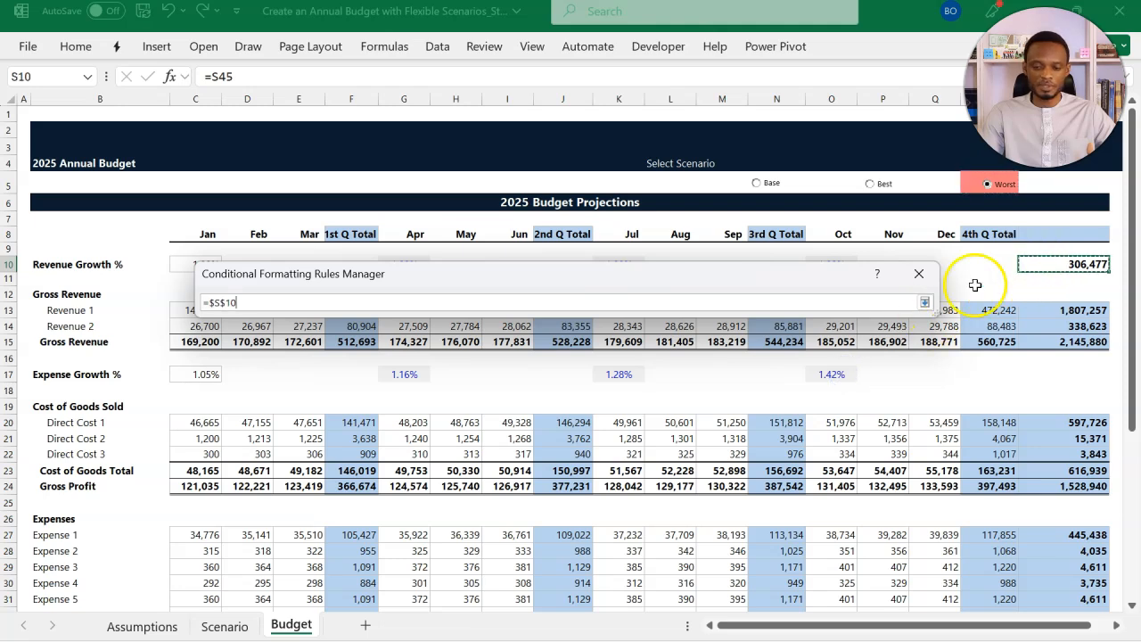
{"action": "left_click", "coordinate": [924, 302]}
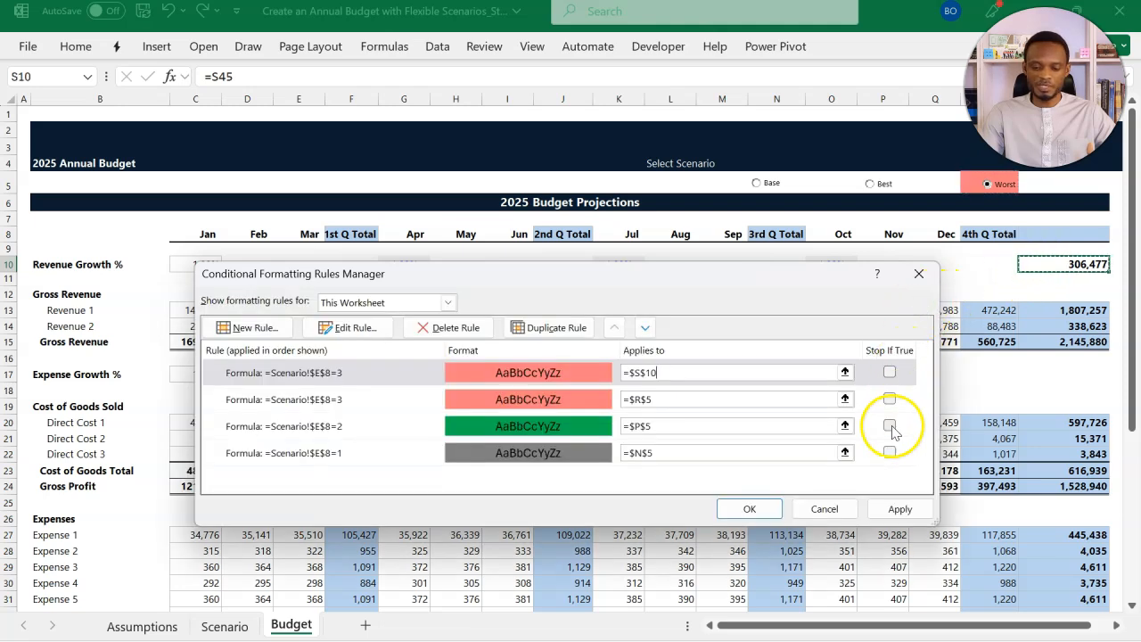
{"action": "left_click", "coordinate": [900, 509]}
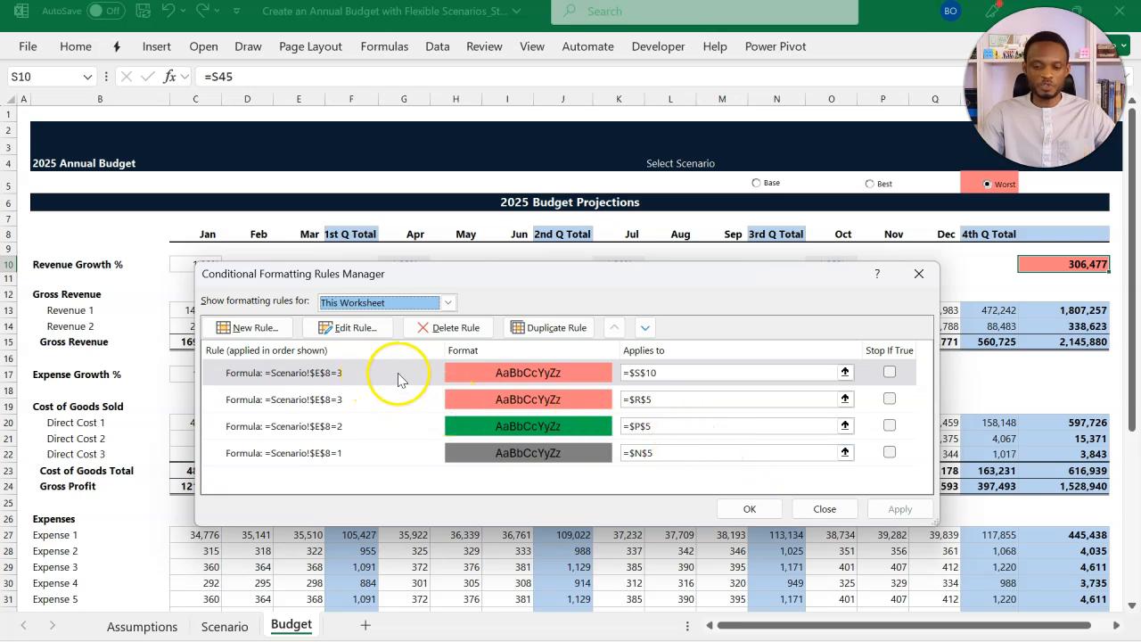
Step: Duplicate the light red rule for S10 and change the copy's formula to =Scenario!$E$8=2
{"action": "left_click", "coordinate": [434, 374]}
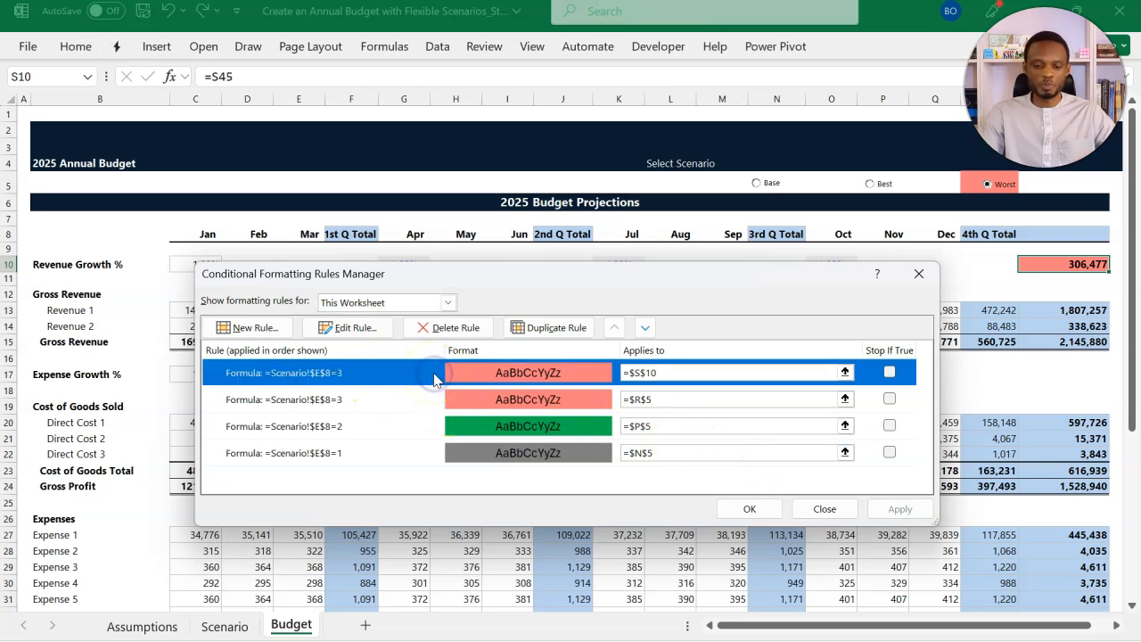
{"action": "left_click", "coordinate": [523, 329]}
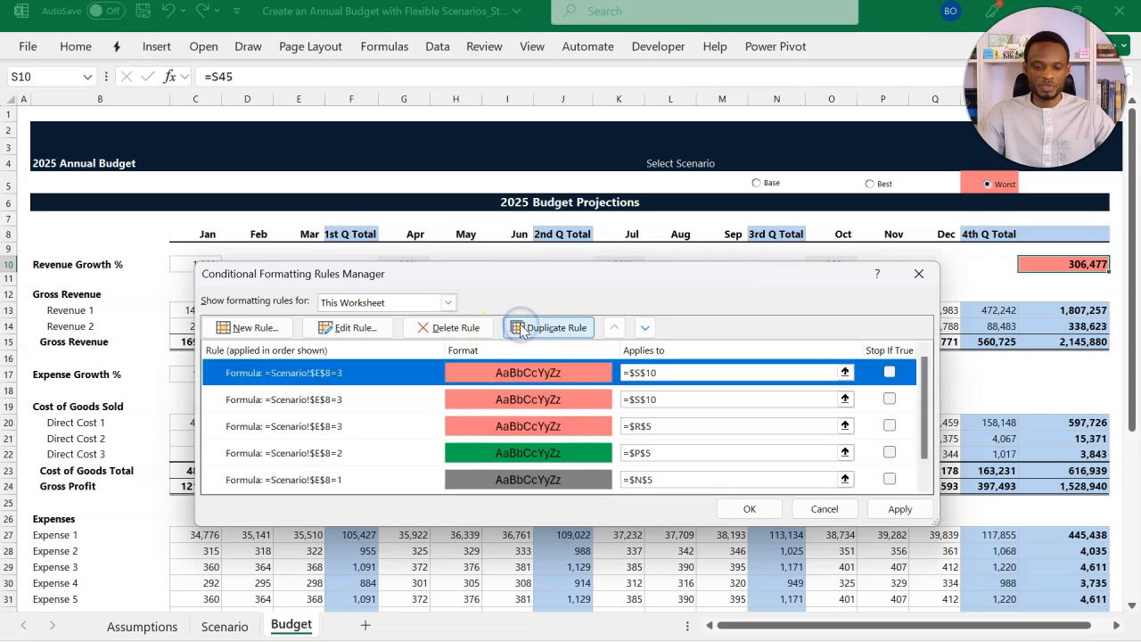
{"action": "left_click", "coordinate": [425, 373]}
{"action": "left_click", "coordinate": [347, 327]}
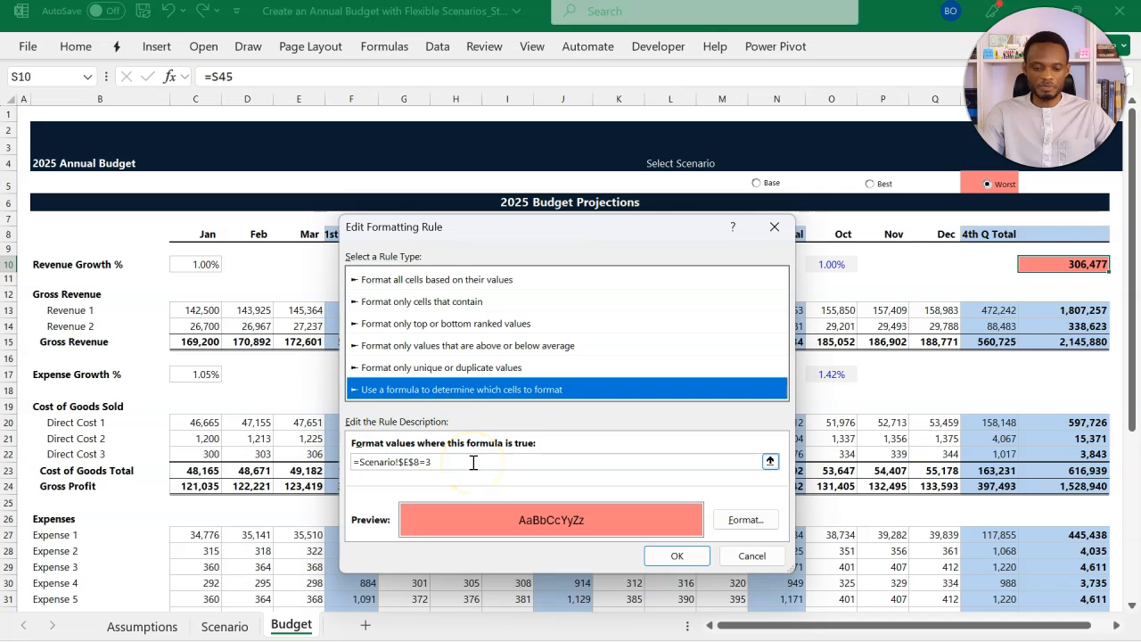
{"action": "left_click", "coordinate": [473, 462]}
{"action": "key", "text": "BackSpace"}
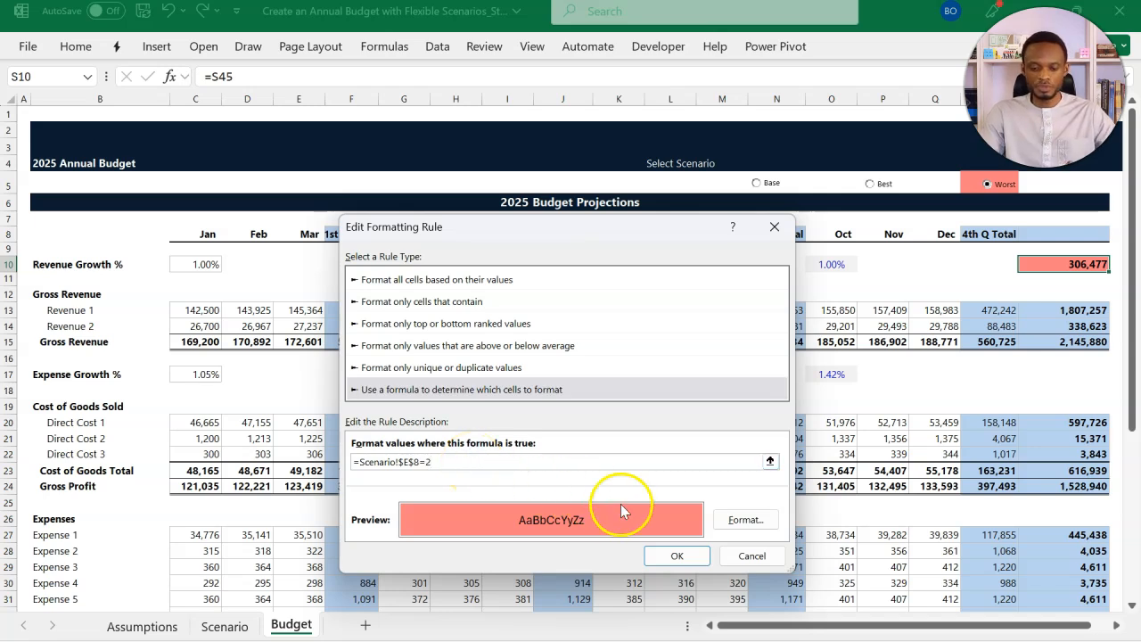
Step: Give the S10 rule for scenario 2 a green fill from the standard colours and apply it
{"action": "left_click", "coordinate": [744, 519]}
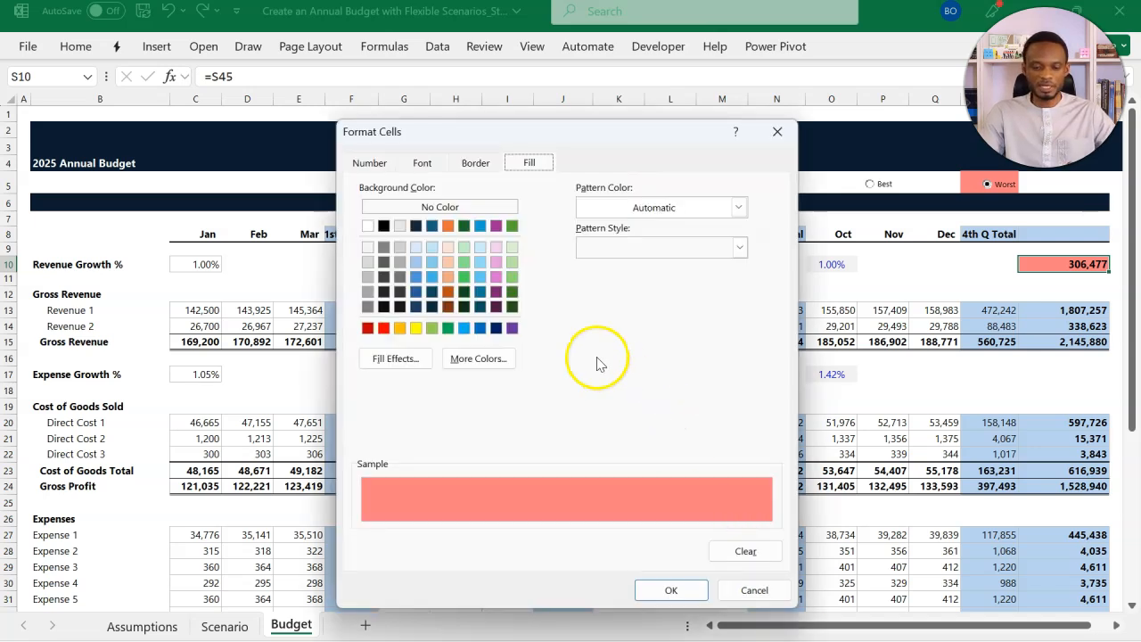
{"action": "left_click", "coordinate": [450, 329]}
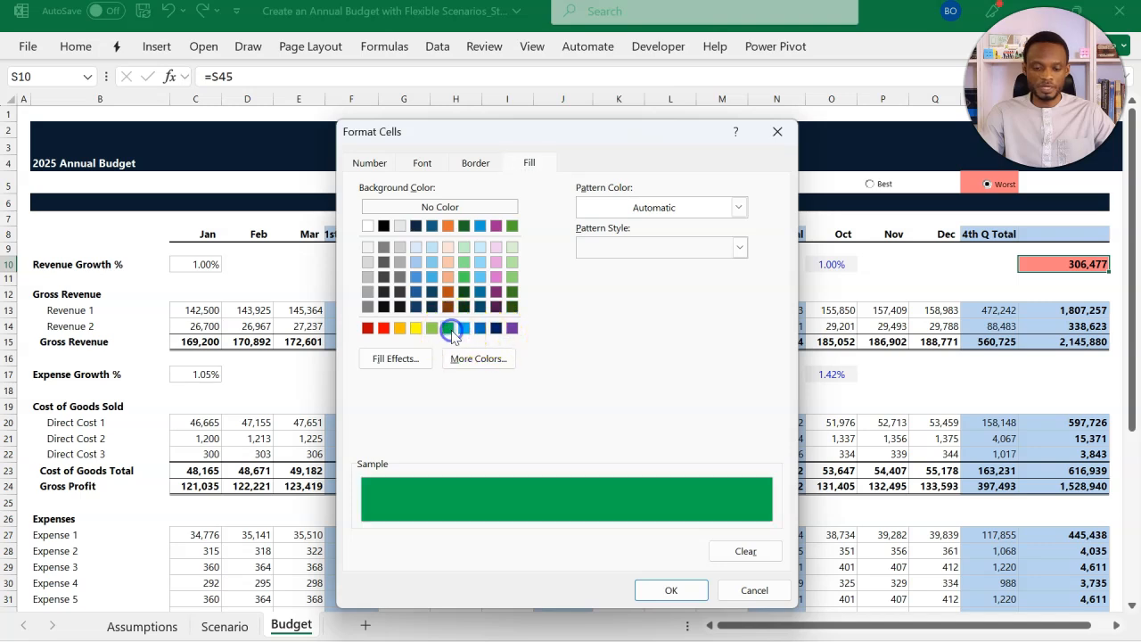
{"action": "left_click", "coordinate": [670, 588]}
{"action": "left_click", "coordinate": [676, 559]}
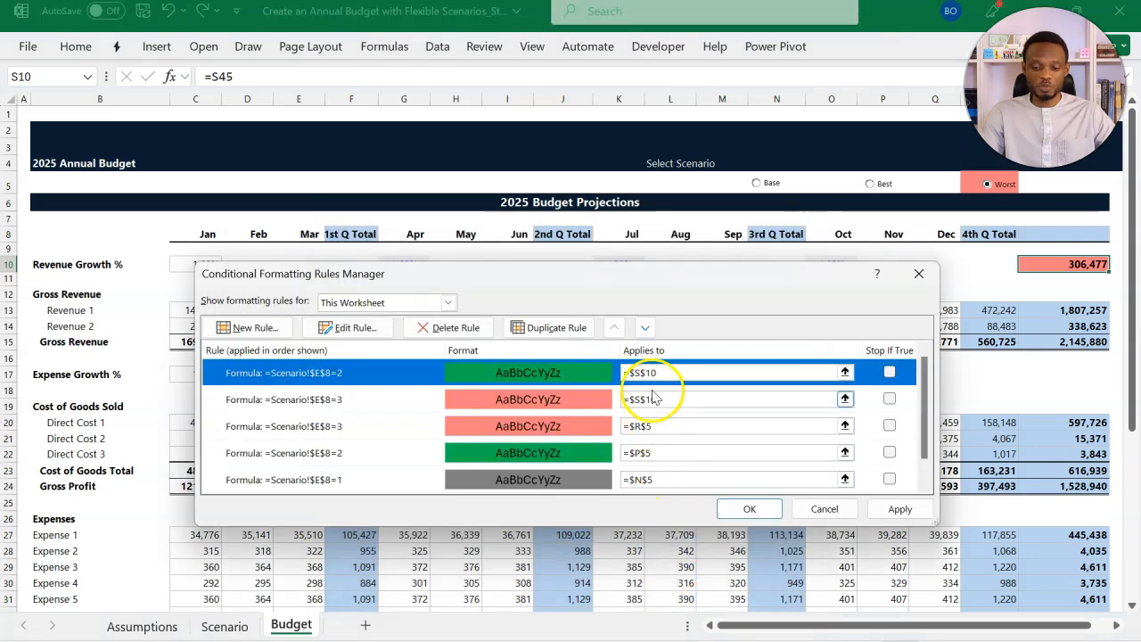
{"action": "left_click", "coordinate": [895, 510]}
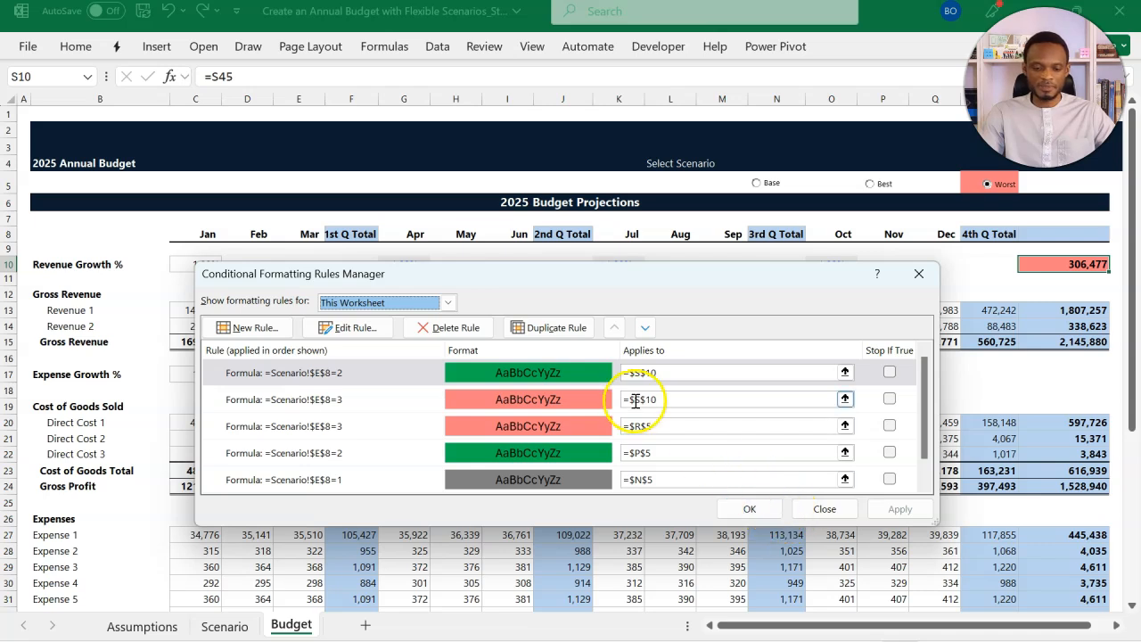
Step: Duplicate the green rule for S10 and change the copy's formula to =Scenario!$E$8=1
{"action": "left_click", "coordinate": [554, 328]}
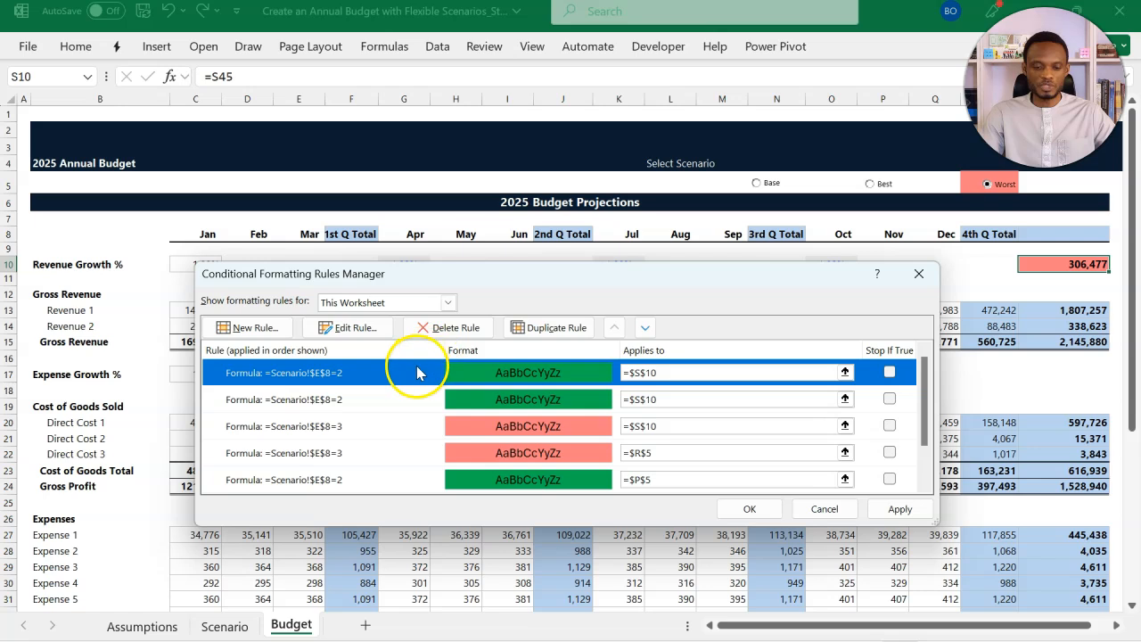
{"action": "left_click", "coordinate": [369, 328]}
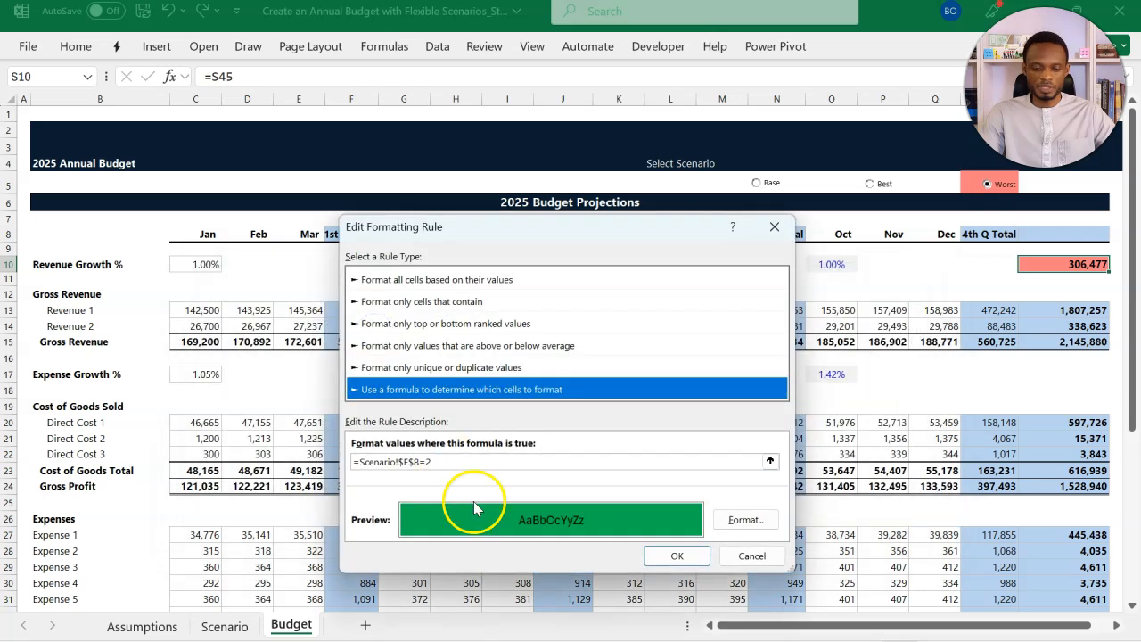
{"action": "left_click", "coordinate": [503, 460]}
{"action": "key", "text": "BackSpace"}
{"action": "type", "text": "1"}
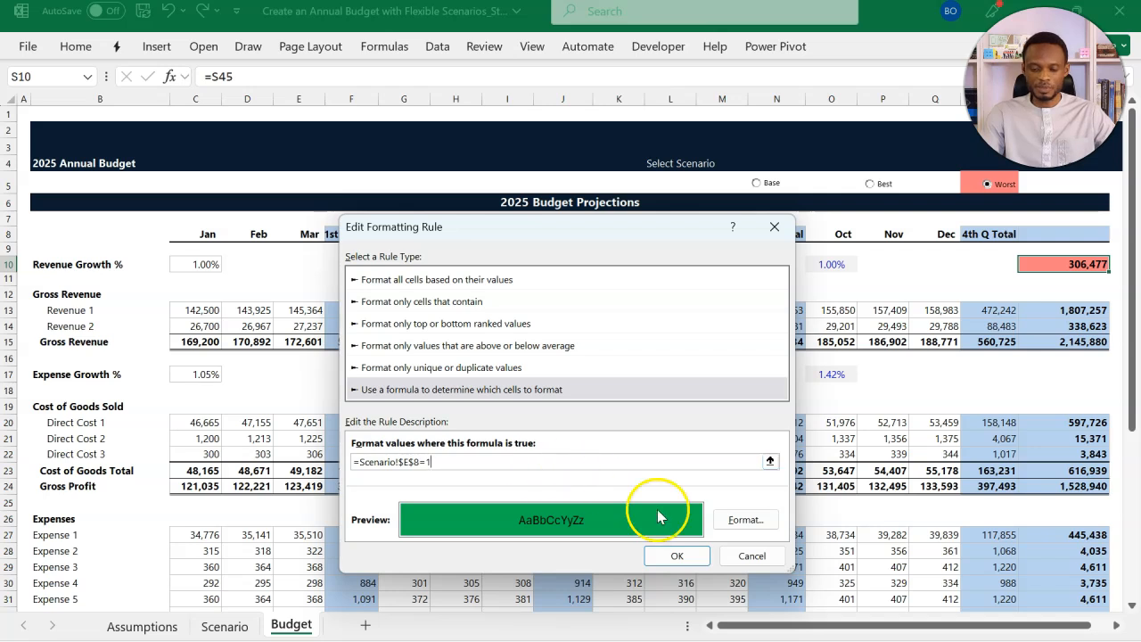
Step: Give the S10 rule for scenario 1 a dark grey fill, apply it and close the Rules Manager
{"action": "left_click", "coordinate": [740, 521]}
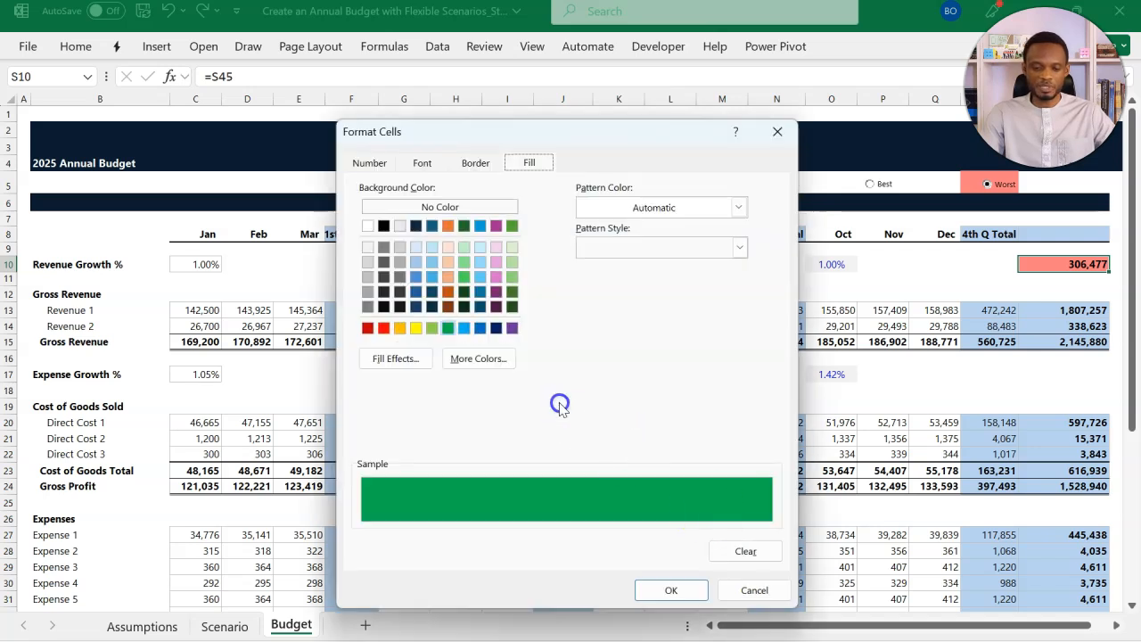
{"action": "left_click", "coordinate": [366, 306]}
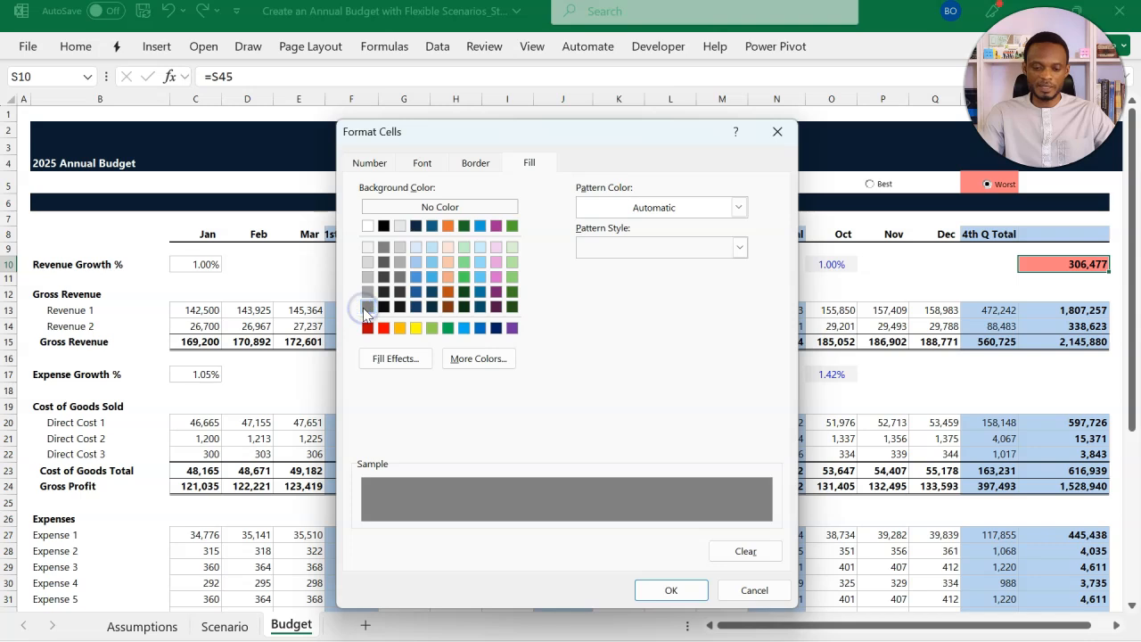
{"action": "left_click", "coordinate": [673, 593]}
{"action": "left_click", "coordinate": [676, 555]}
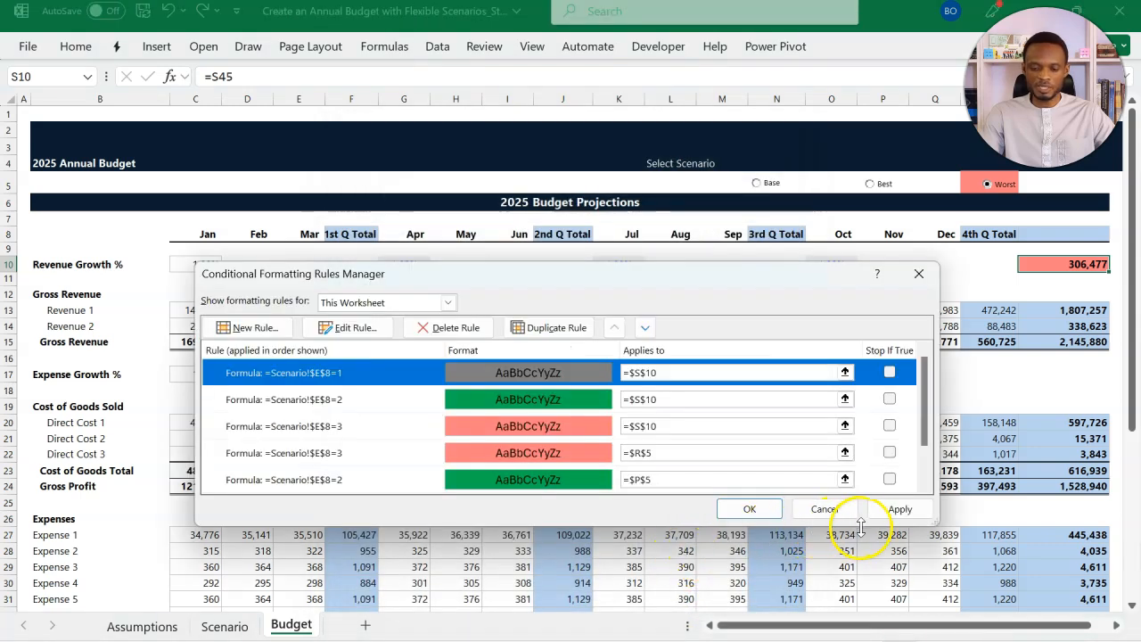
{"action": "left_click", "coordinate": [899, 509]}
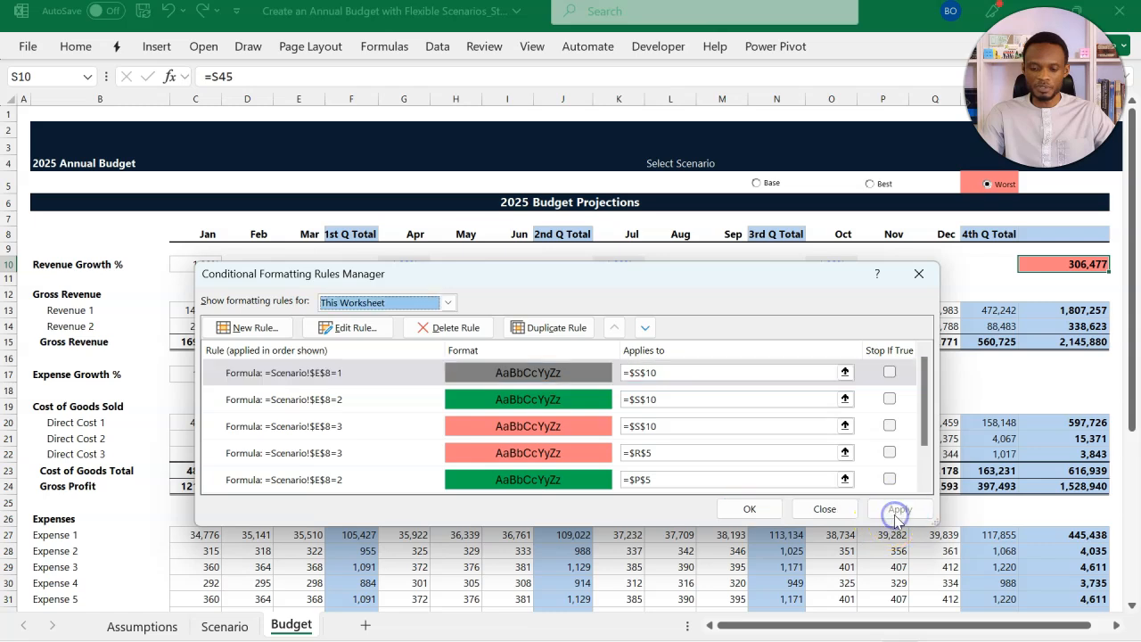
{"action": "left_click", "coordinate": [749, 509]}
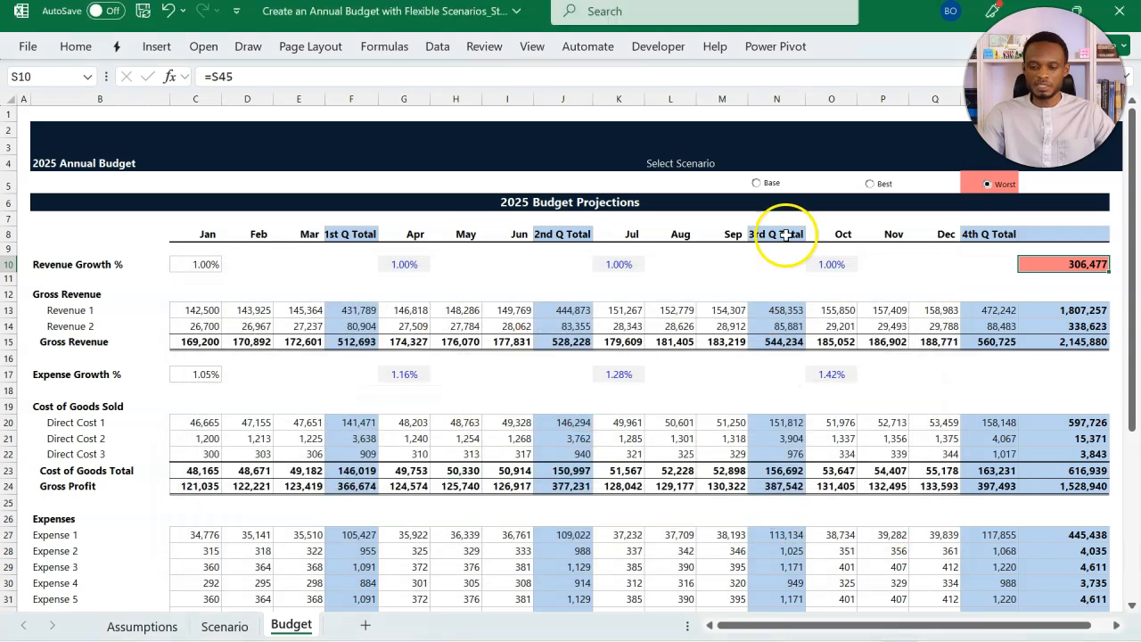
Step: Test the colouring of net profit cell S10 by switching between Base and Best, finishing on Worst
{"action": "left_click", "coordinate": [772, 184]}
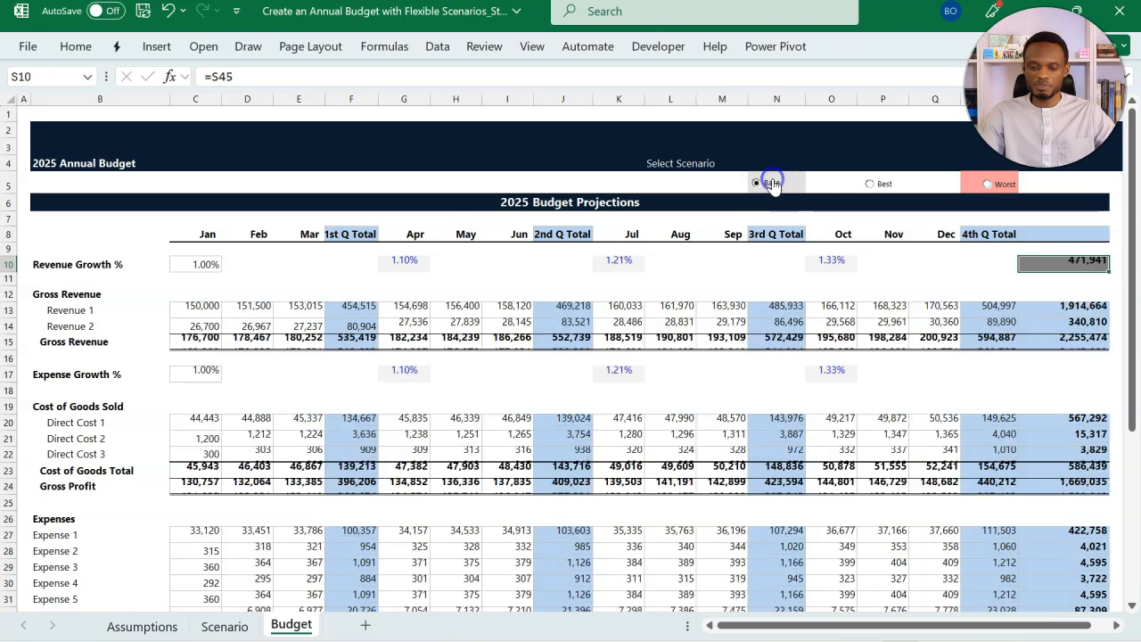
{"action": "left_click", "coordinate": [892, 187]}
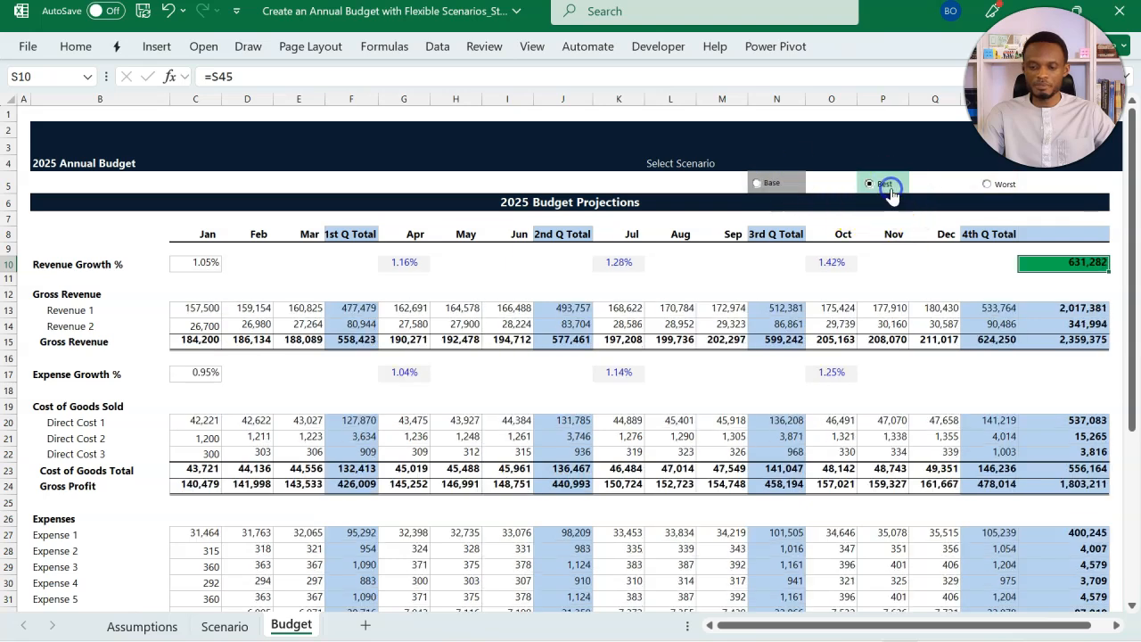
{"action": "left_click", "coordinate": [1004, 192]}
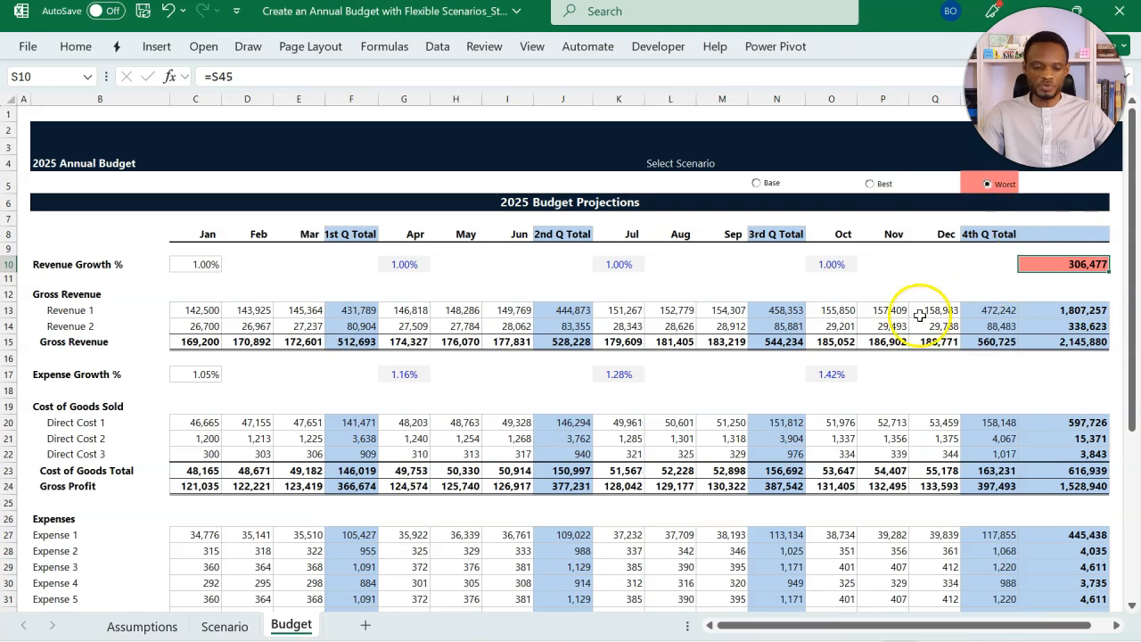
{"action": "left_click", "coordinate": [850, 355]}
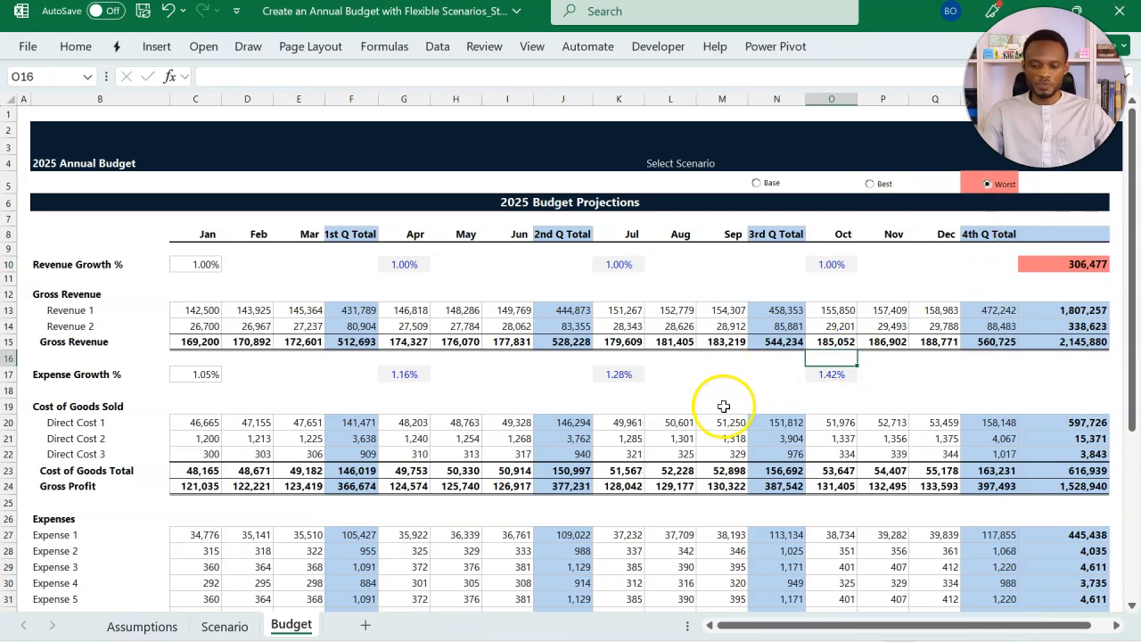
{"action": "left_click", "coordinate": [707, 438]}
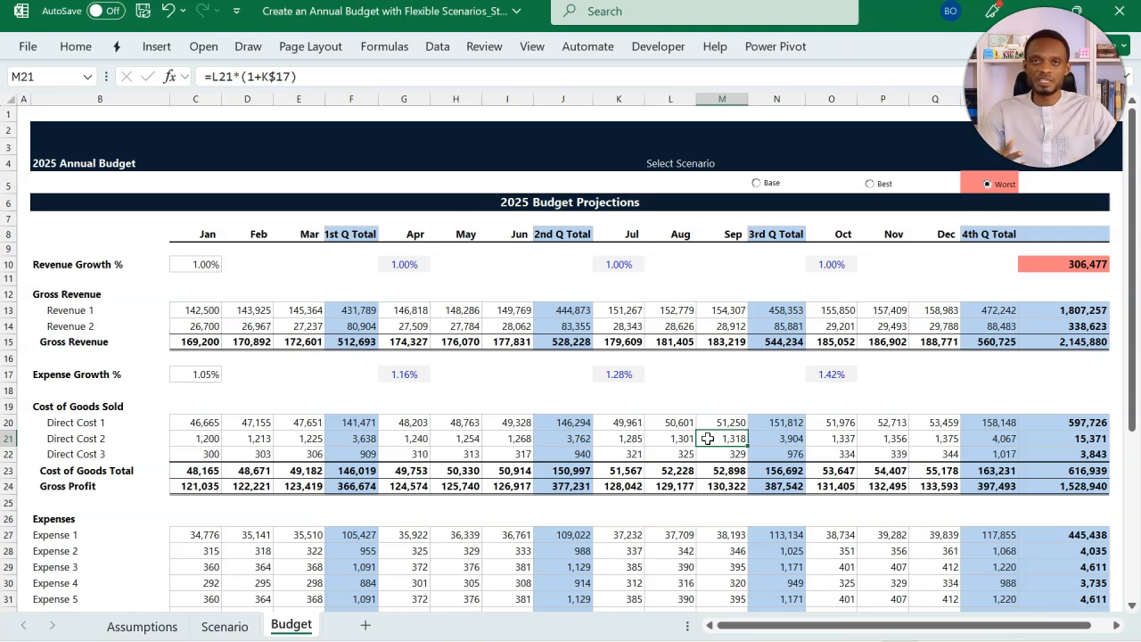
{"action": "left_click", "coordinate": [169, 627]}
{"action": "left_click", "coordinate": [218, 626]}
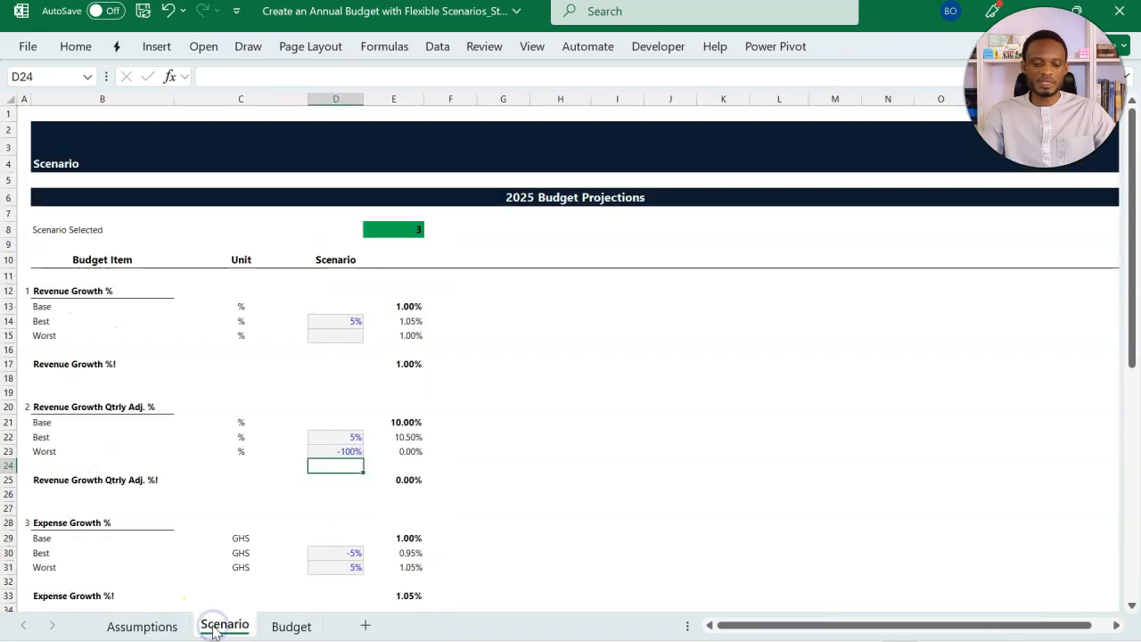
{"action": "left_click", "coordinate": [272, 628]}
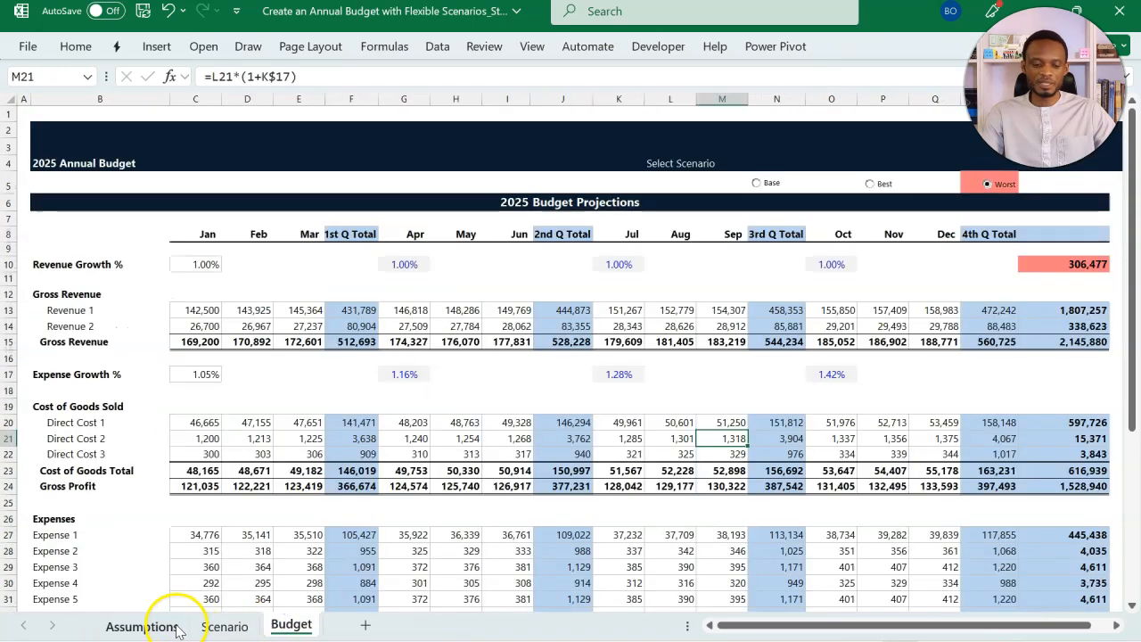
Step: On the Assumptions sheet, move scenario number 7 from Expense 1 to Expense 2 and inspect Expense 2's Updated Input formula
{"action": "left_click", "coordinate": [147, 626]}
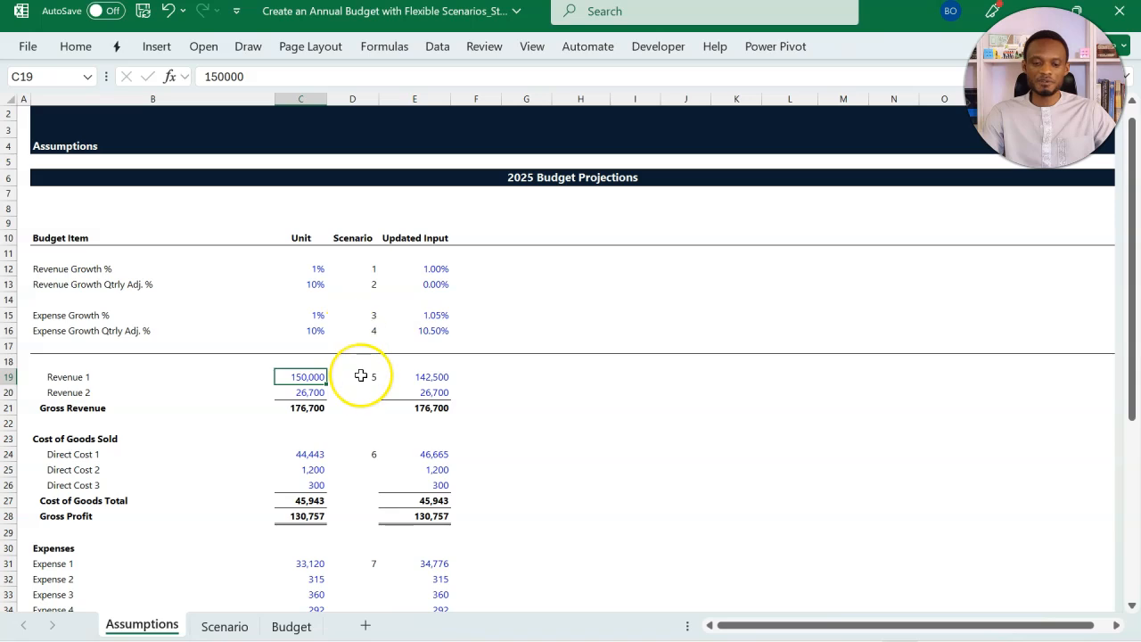
{"action": "scroll", "coordinate": [359, 375], "scroll_direction": "down", "scroll_amount": 1}
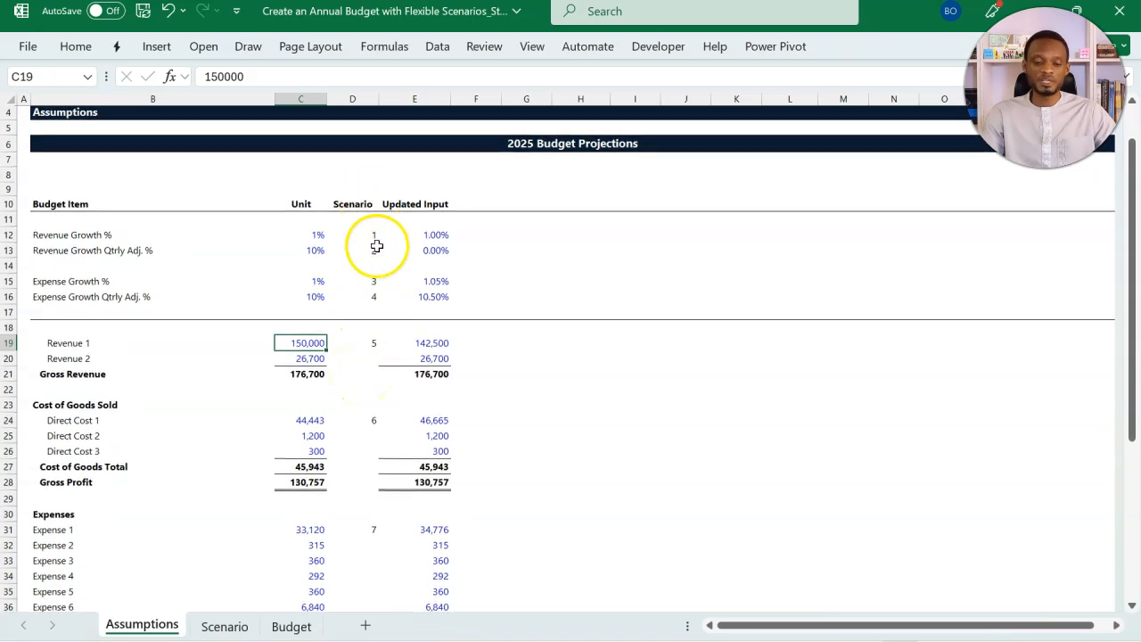
{"action": "scroll", "coordinate": [377, 359], "scroll_direction": "down", "scroll_amount": 3}
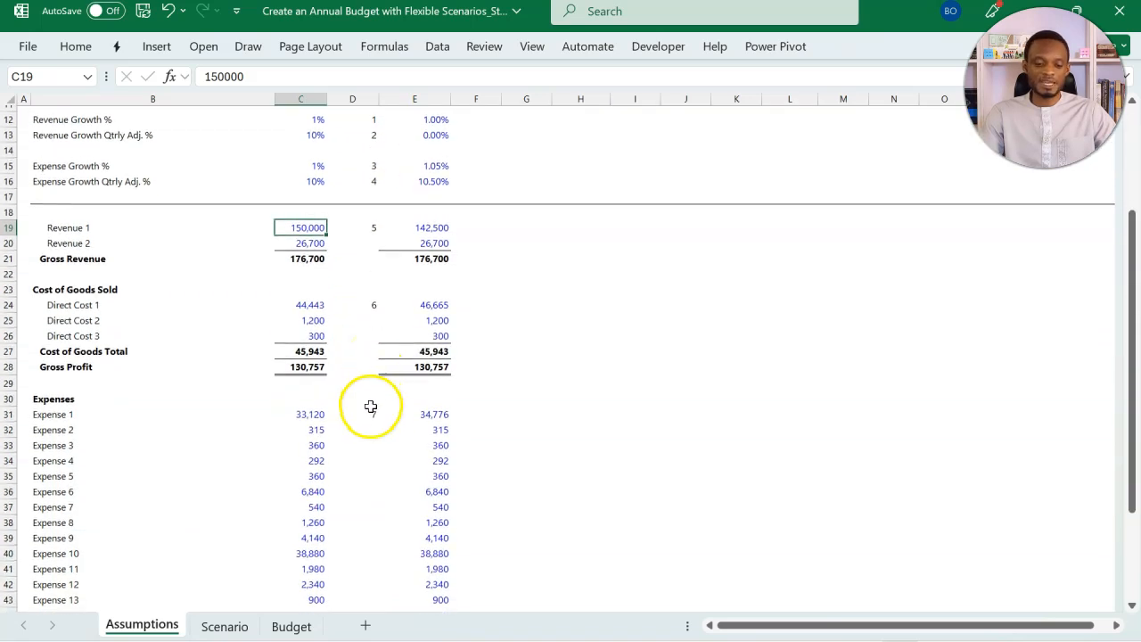
{"action": "left_click", "coordinate": [371, 412]}
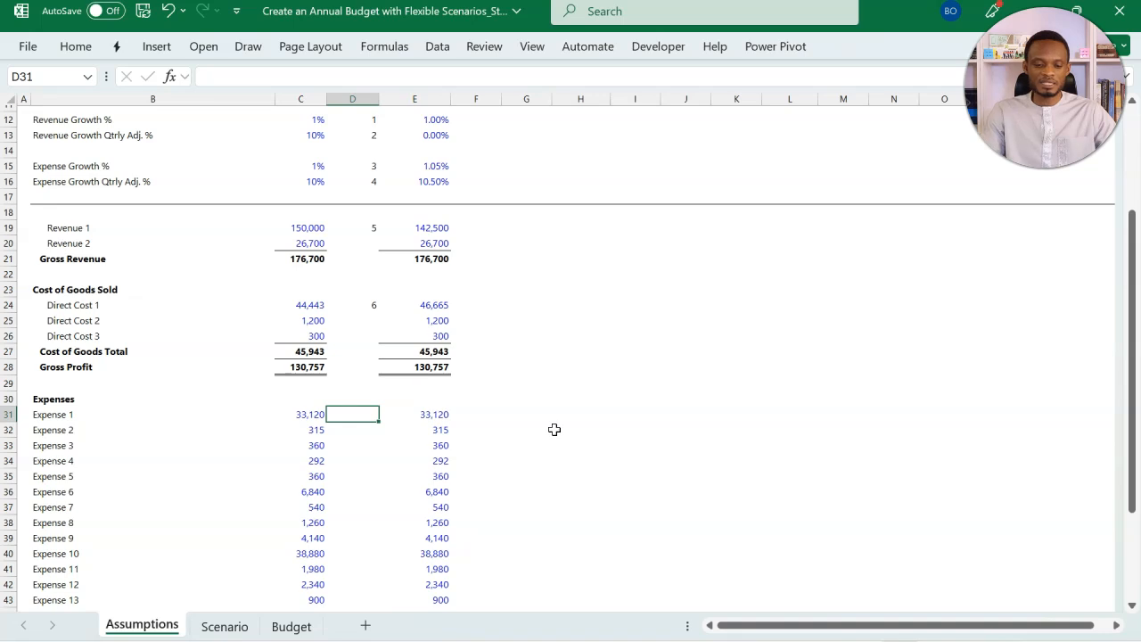
{"action": "key", "text": "Down"}
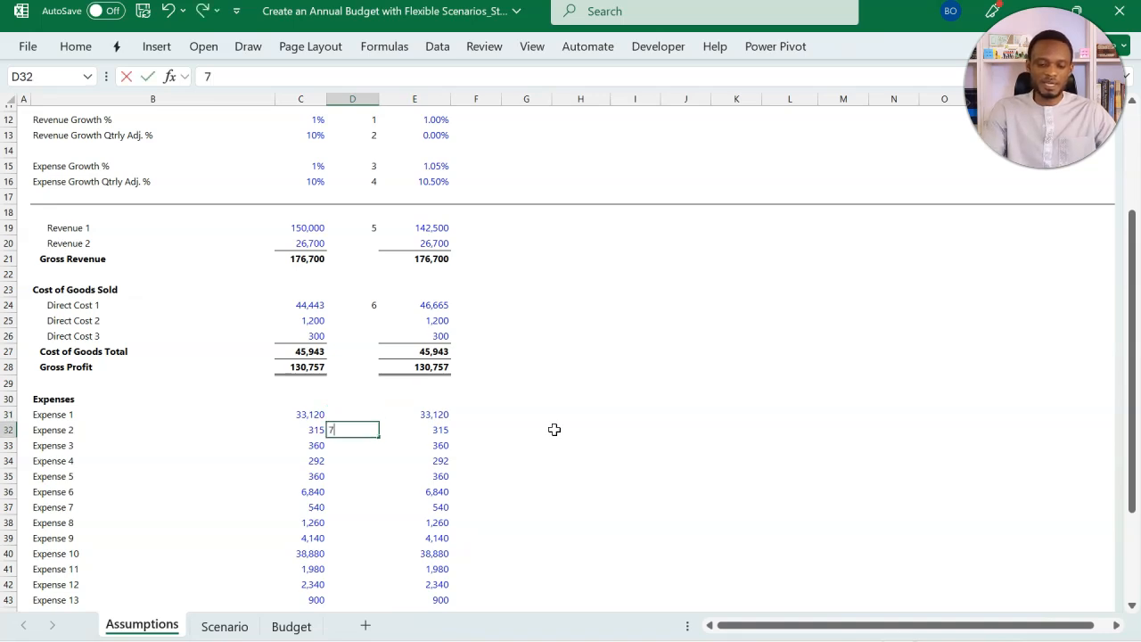
{"action": "type", "text": "7"}
{"action": "key", "text": "Return"}
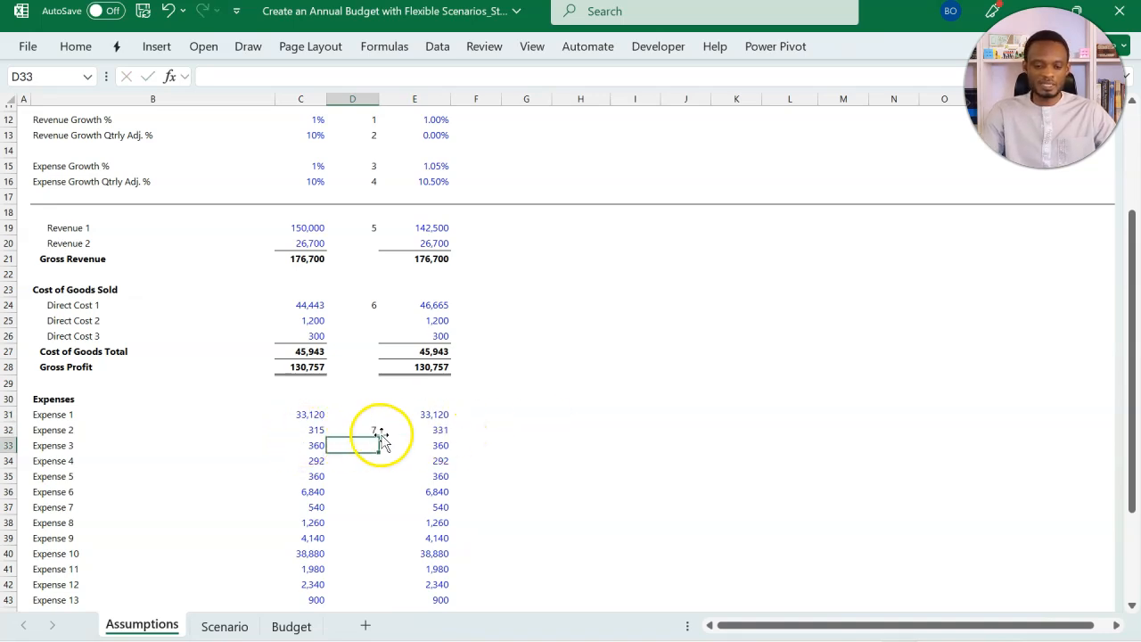
{"action": "left_click", "coordinate": [435, 431]}
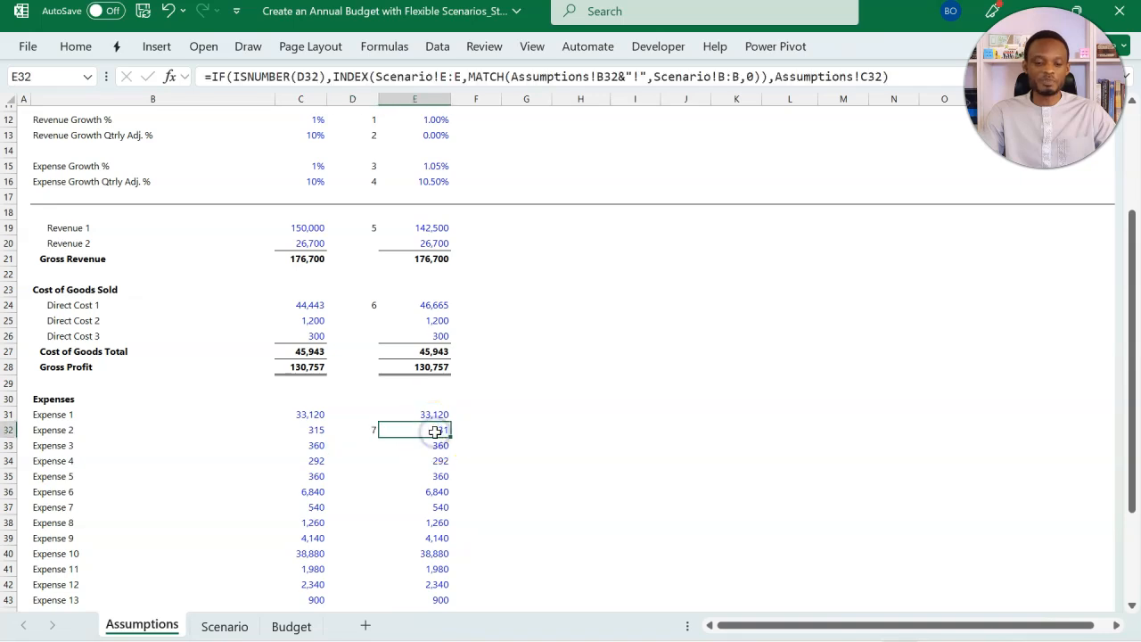